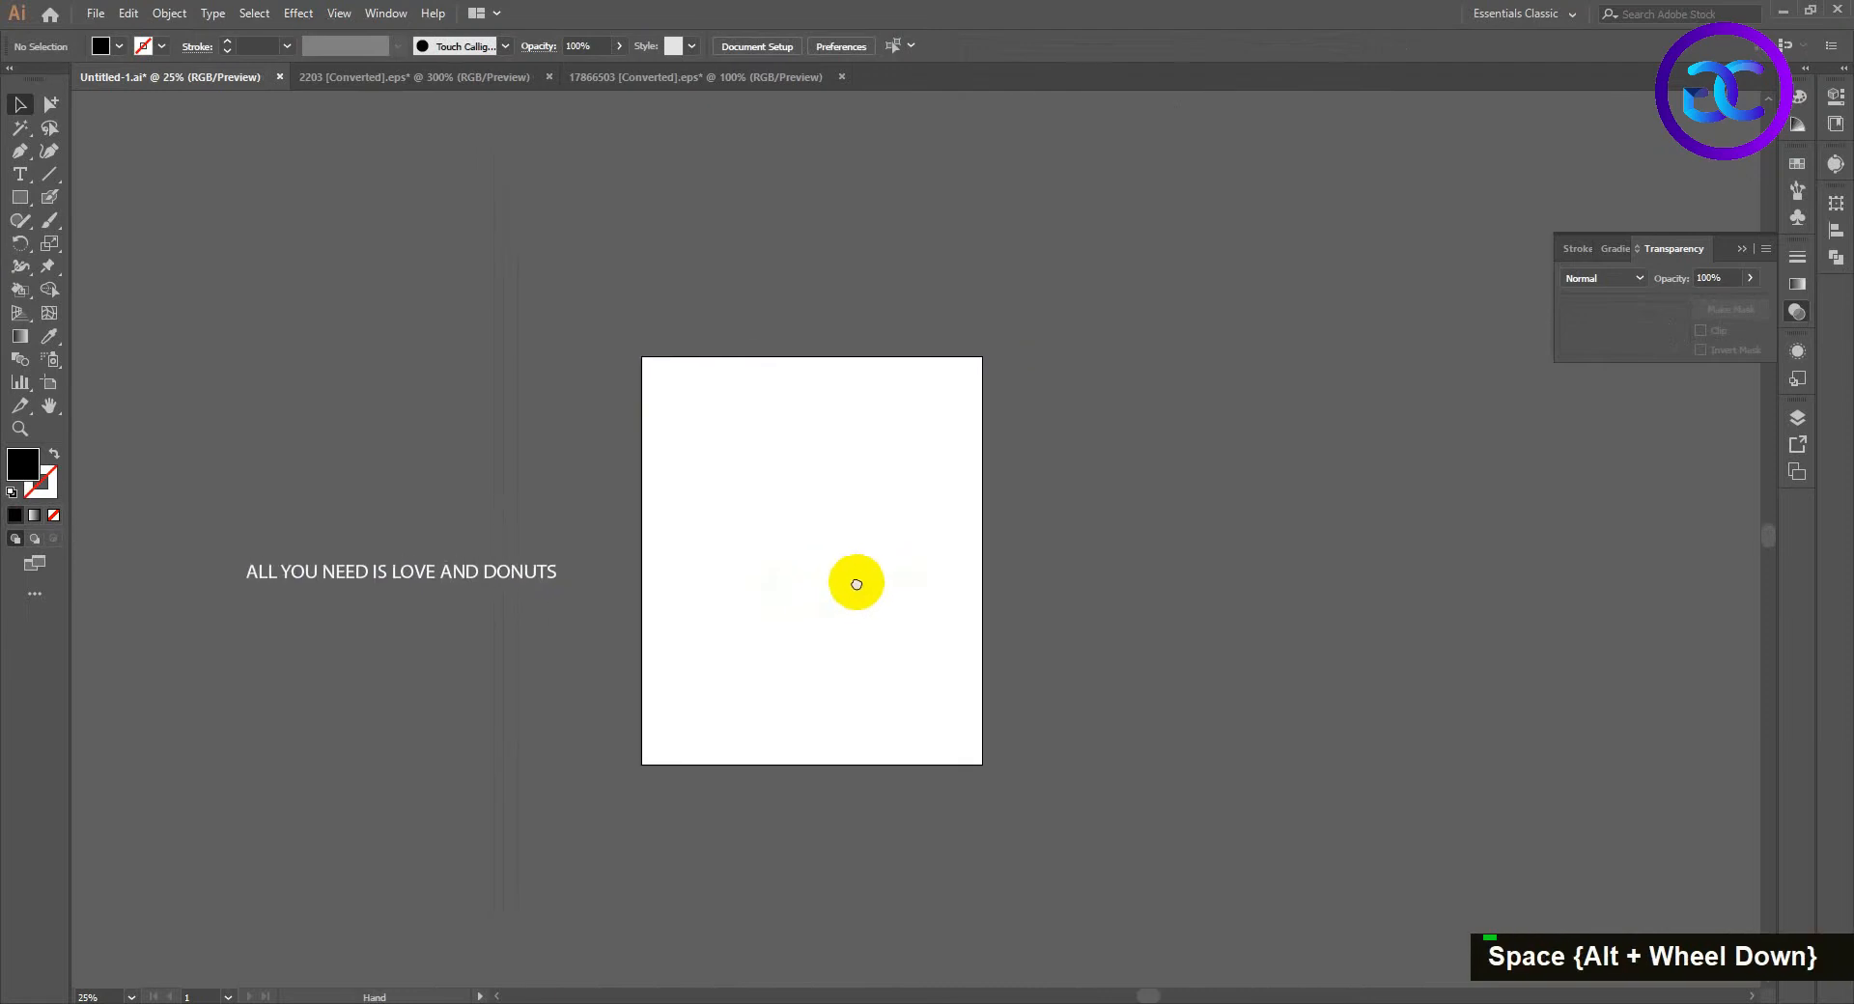
Step: Draw a black 15 in by 18 in rectangle and centre it on the artboard horizontally and vertically
{"action": "double_click", "coordinate": [676, 407]}
{"action": "type", "text": "15"}
{"action": "type", "text": "18"}
{"action": "key", "text": "Return"}
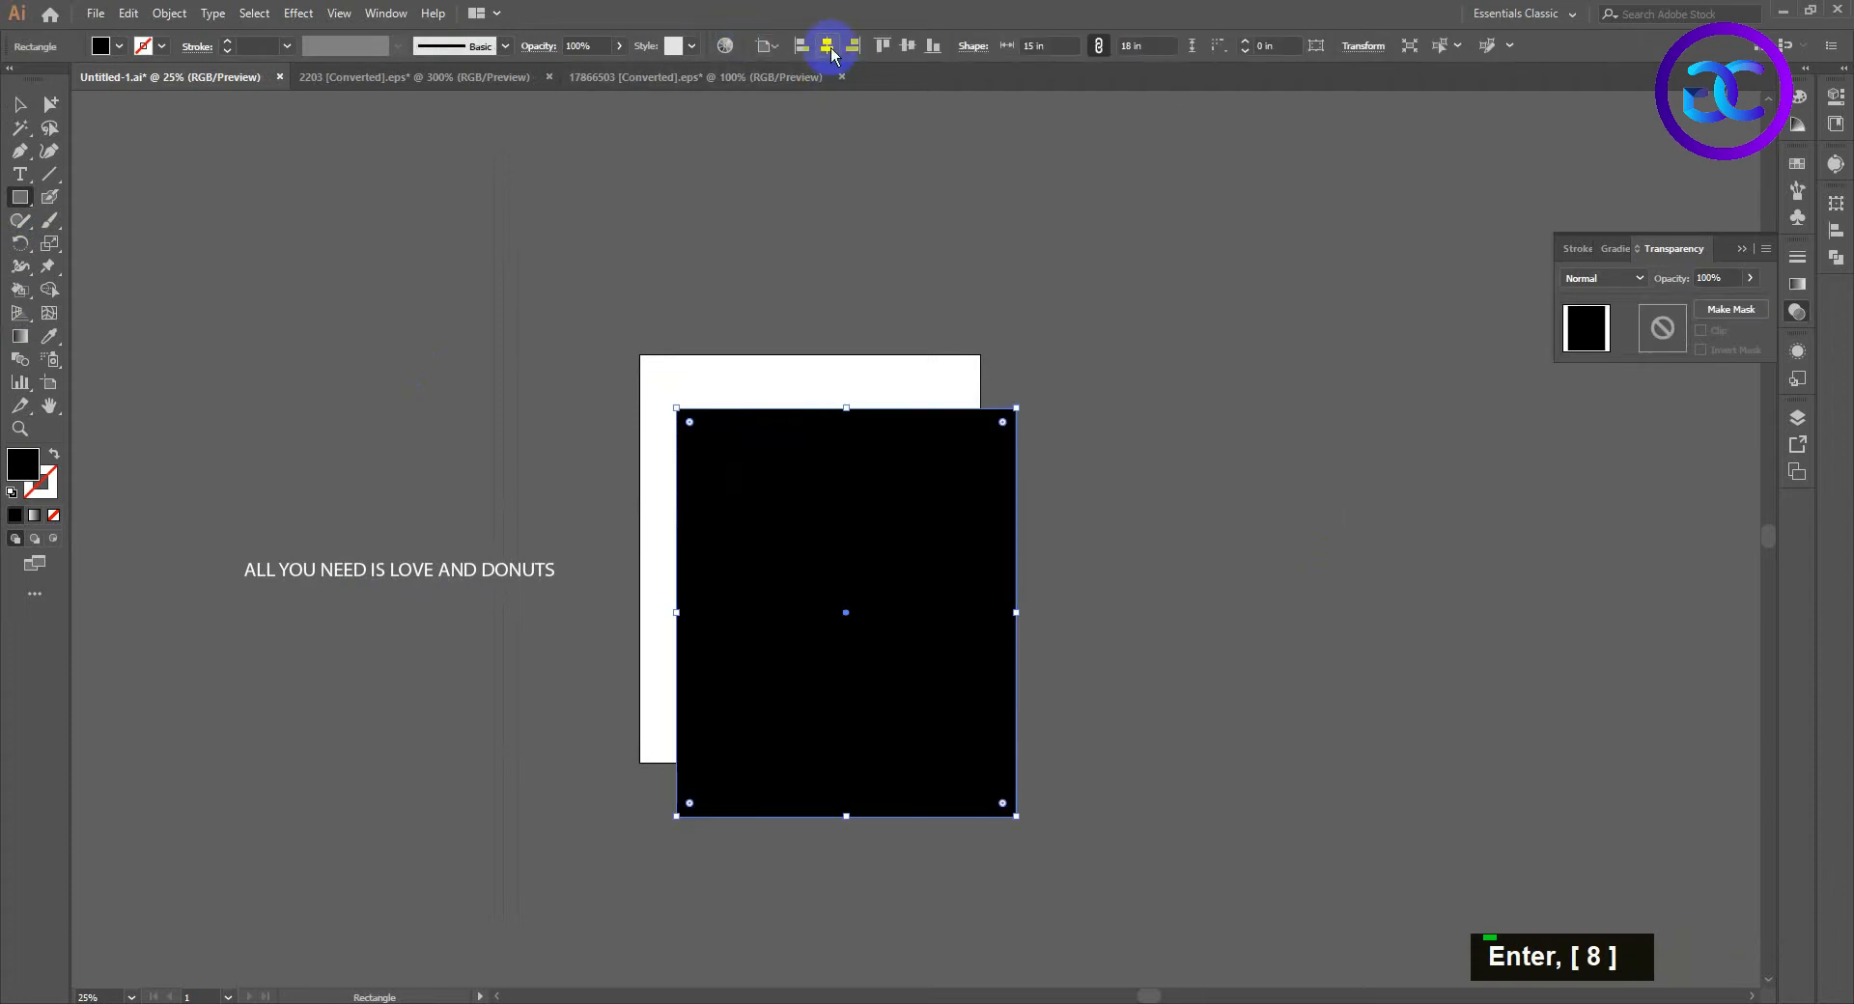
{"action": "left_click", "coordinate": [830, 50]}
{"action": "left_click", "coordinate": [906, 47]}
Step: Lock the black background rectangle in place
{"action": "left_click", "coordinate": [817, 541]}
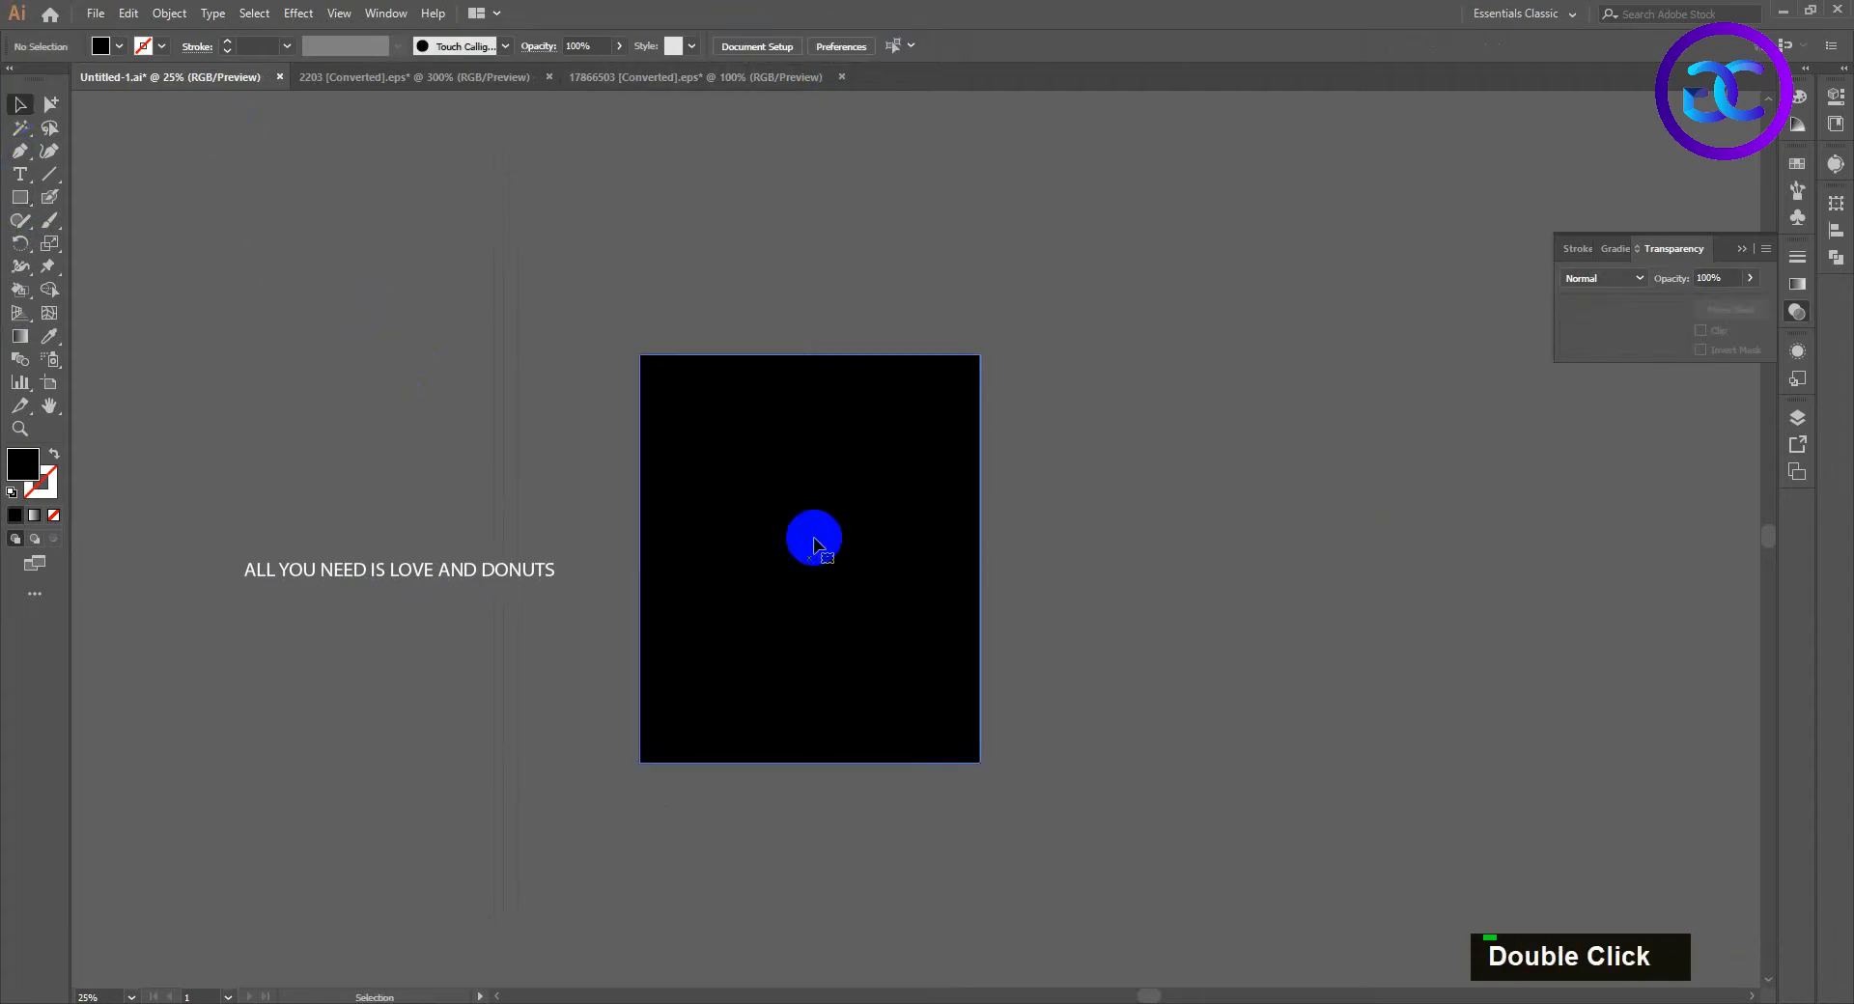
{"action": "left_click", "coordinate": [170, 13]}
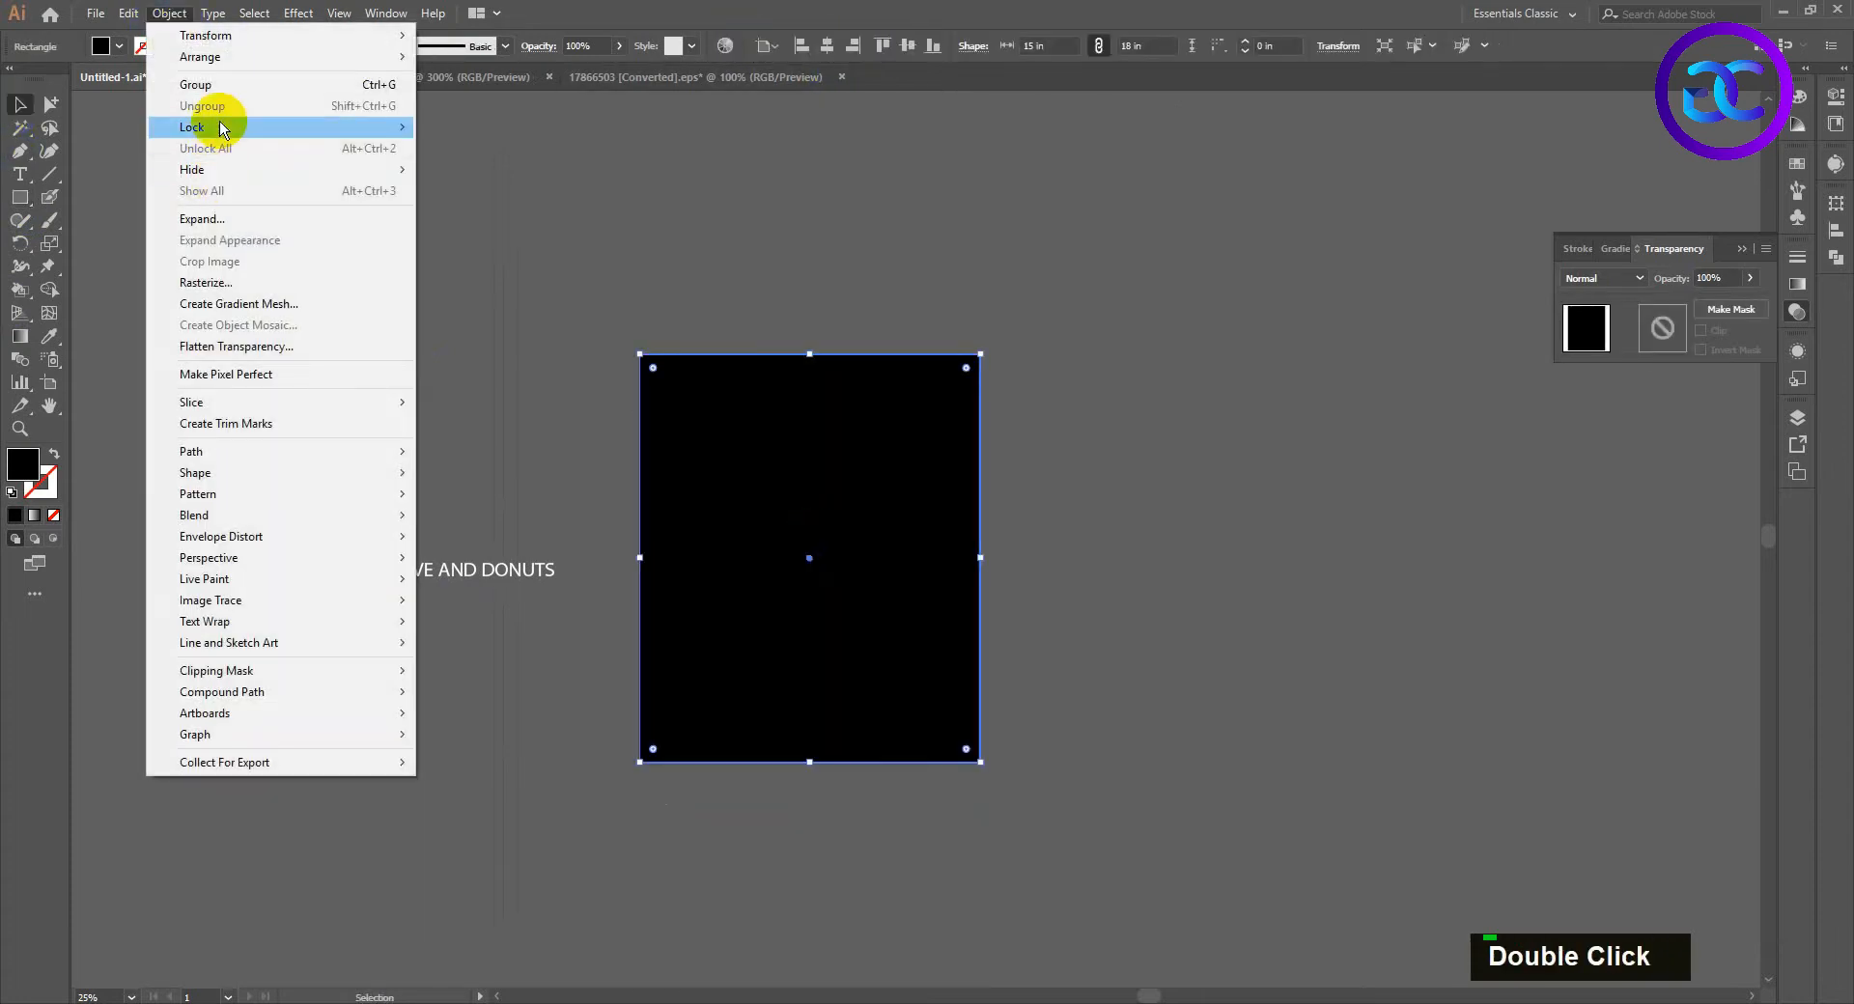
{"action": "mouse_move", "coordinate": [216, 126]}
{"action": "left_click", "coordinate": [468, 127]}
{"action": "scroll", "coordinate": [811, 531], "scroll_direction": "up", "scroll_amount": 1}
{"action": "key", "text": "space"}
{"action": "scroll", "coordinate": [807, 496], "scroll_direction": "down", "scroll_amount": 1}
{"action": "scroll", "coordinate": [827, 542], "scroll_direction": "down", "scroll_amount": 1}
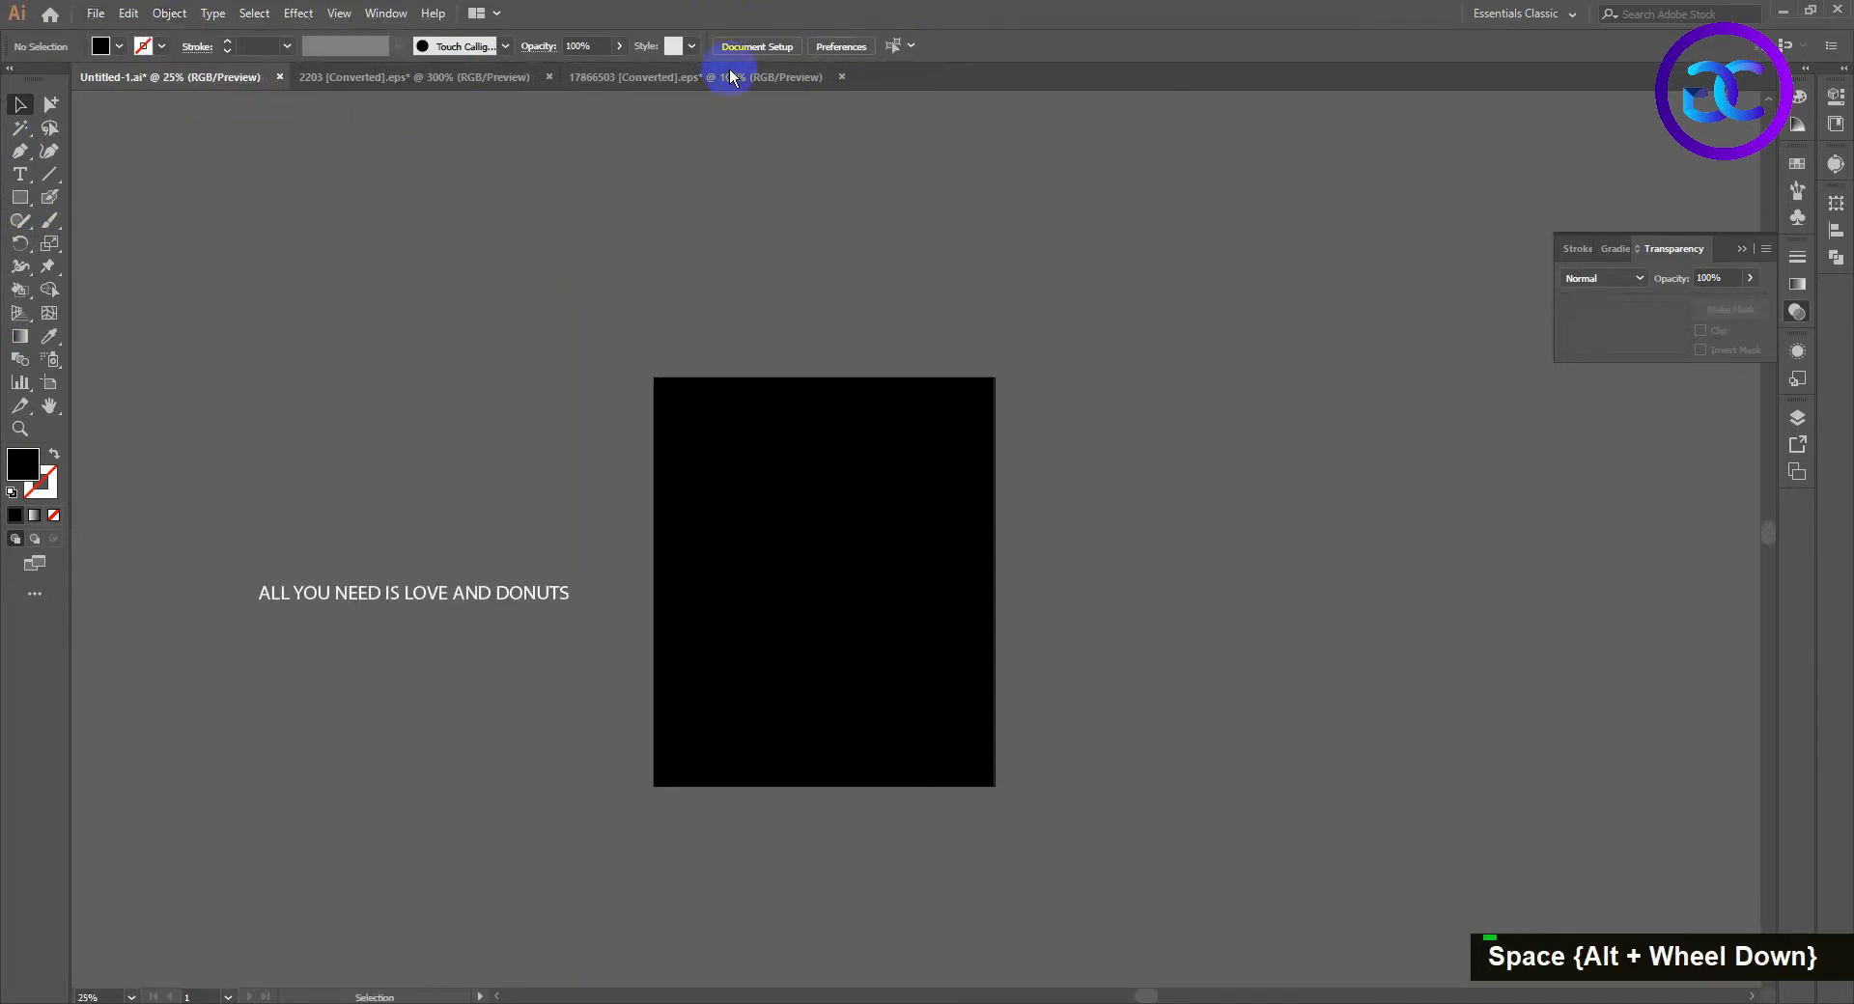
Step: Bring the donut artwork from the 17866503 document into Untitled-1 and centre it on the black background
{"action": "left_click", "coordinate": [596, 87]}
{"action": "left_click_drag", "start_coordinate": [1117, 476], "coordinate": [1253, 518]}
{"action": "double_click", "coordinate": [180, 78]}
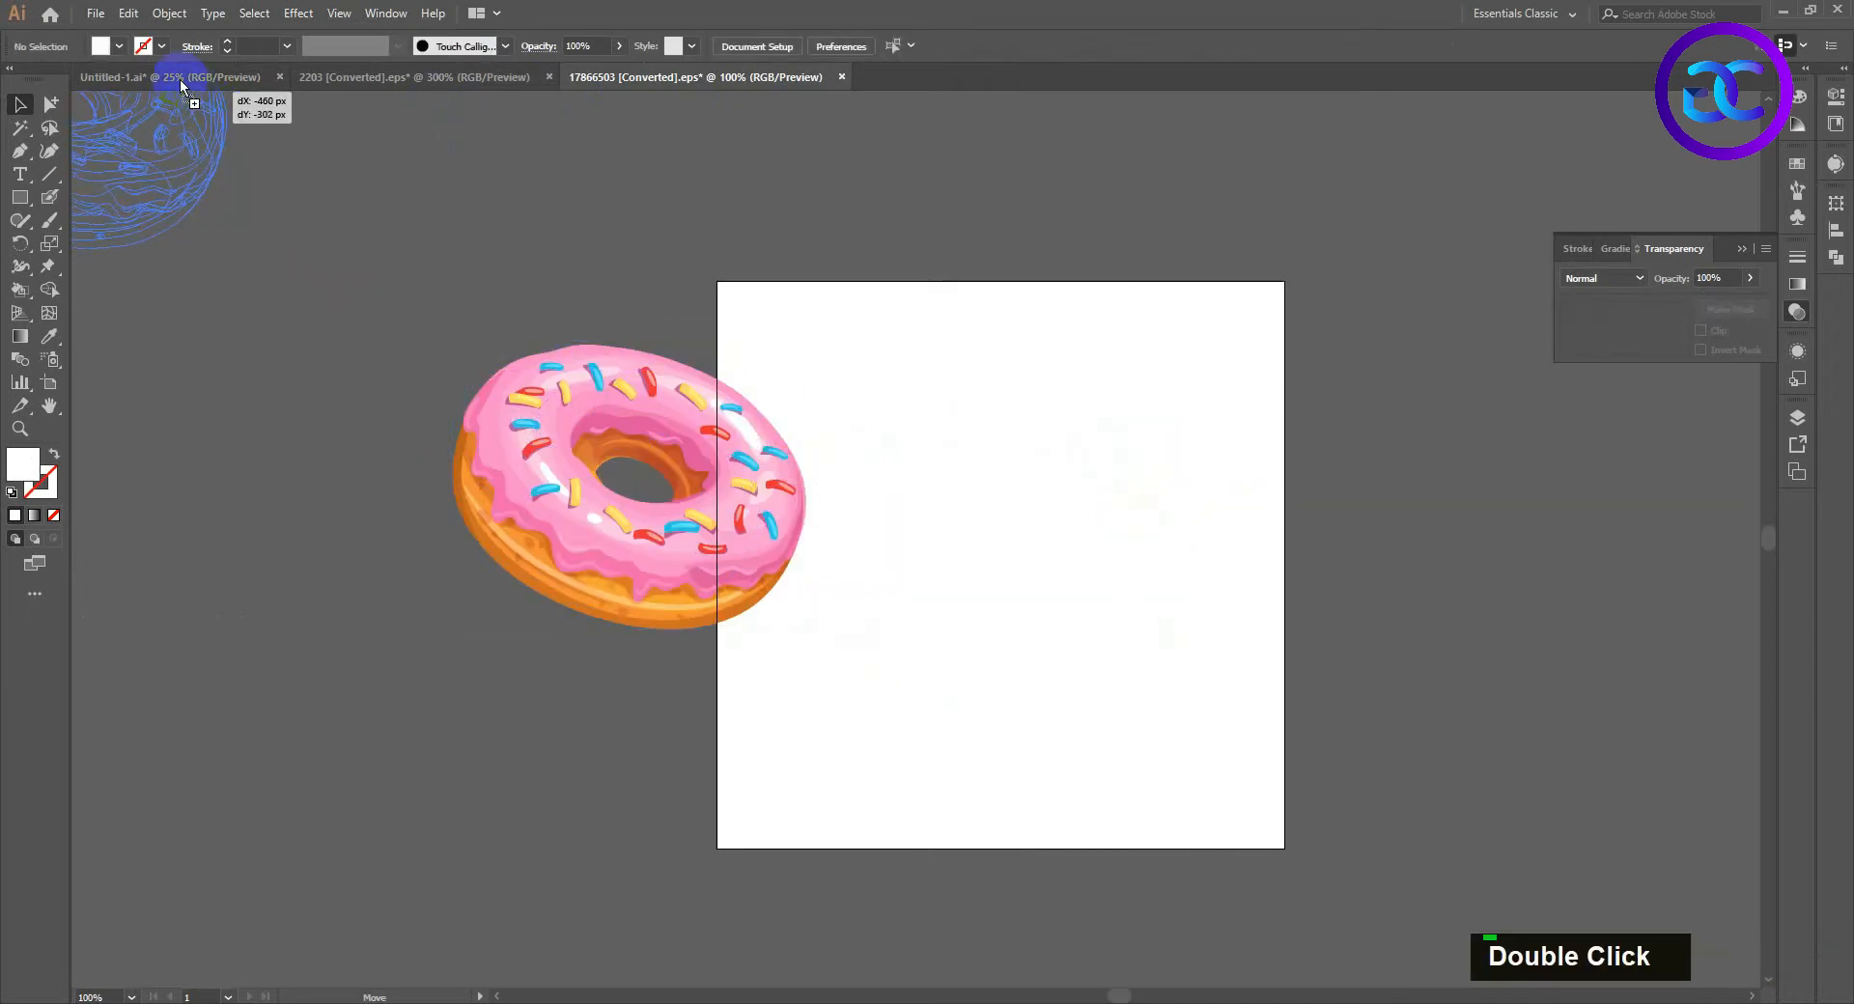
{"action": "left_click_drag", "start_coordinate": [866, 510], "coordinate": [907, 522]}
{"action": "left_click", "coordinate": [828, 45]}
{"action": "left_click", "coordinate": [908, 45]}
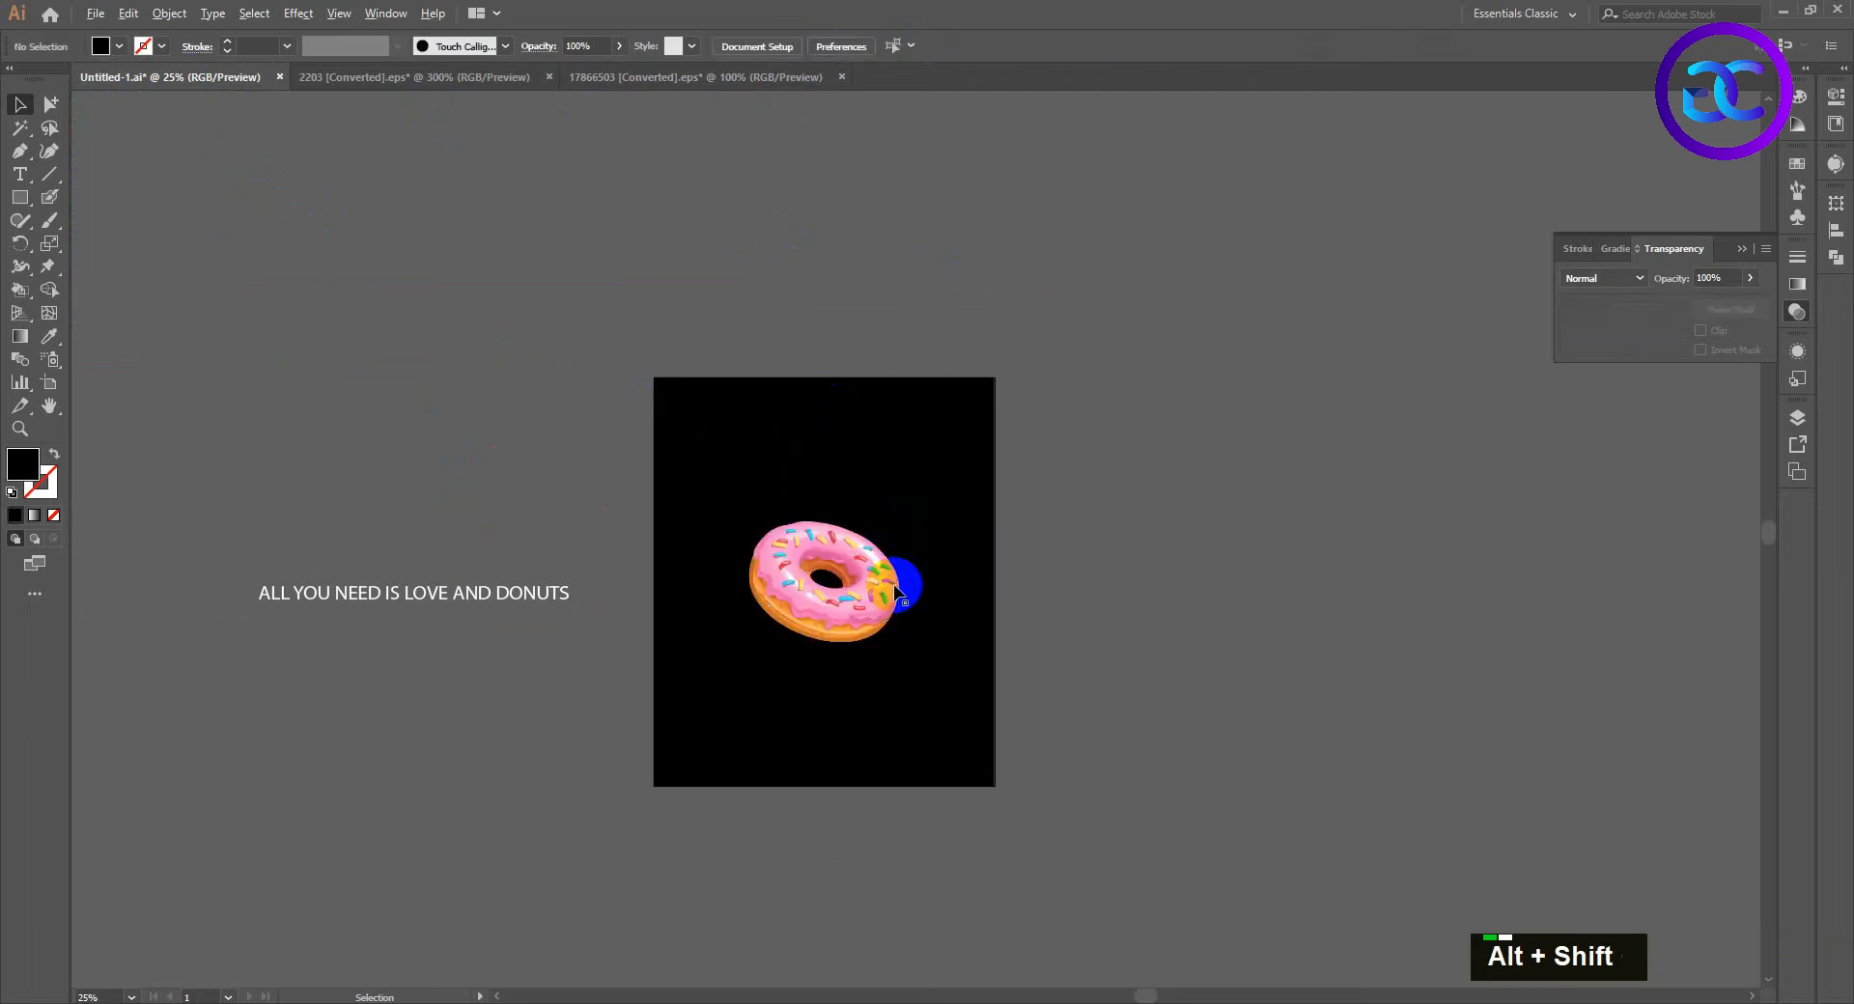
Step: Ungroup the donut artwork twice so the icing separates from the orange dough
{"action": "scroll", "coordinate": [848, 616], "scroll_direction": "up", "scroll_amount": 2}
{"action": "right_click", "coordinate": [848, 616]}
{"action": "left_click", "coordinate": [941, 777]}
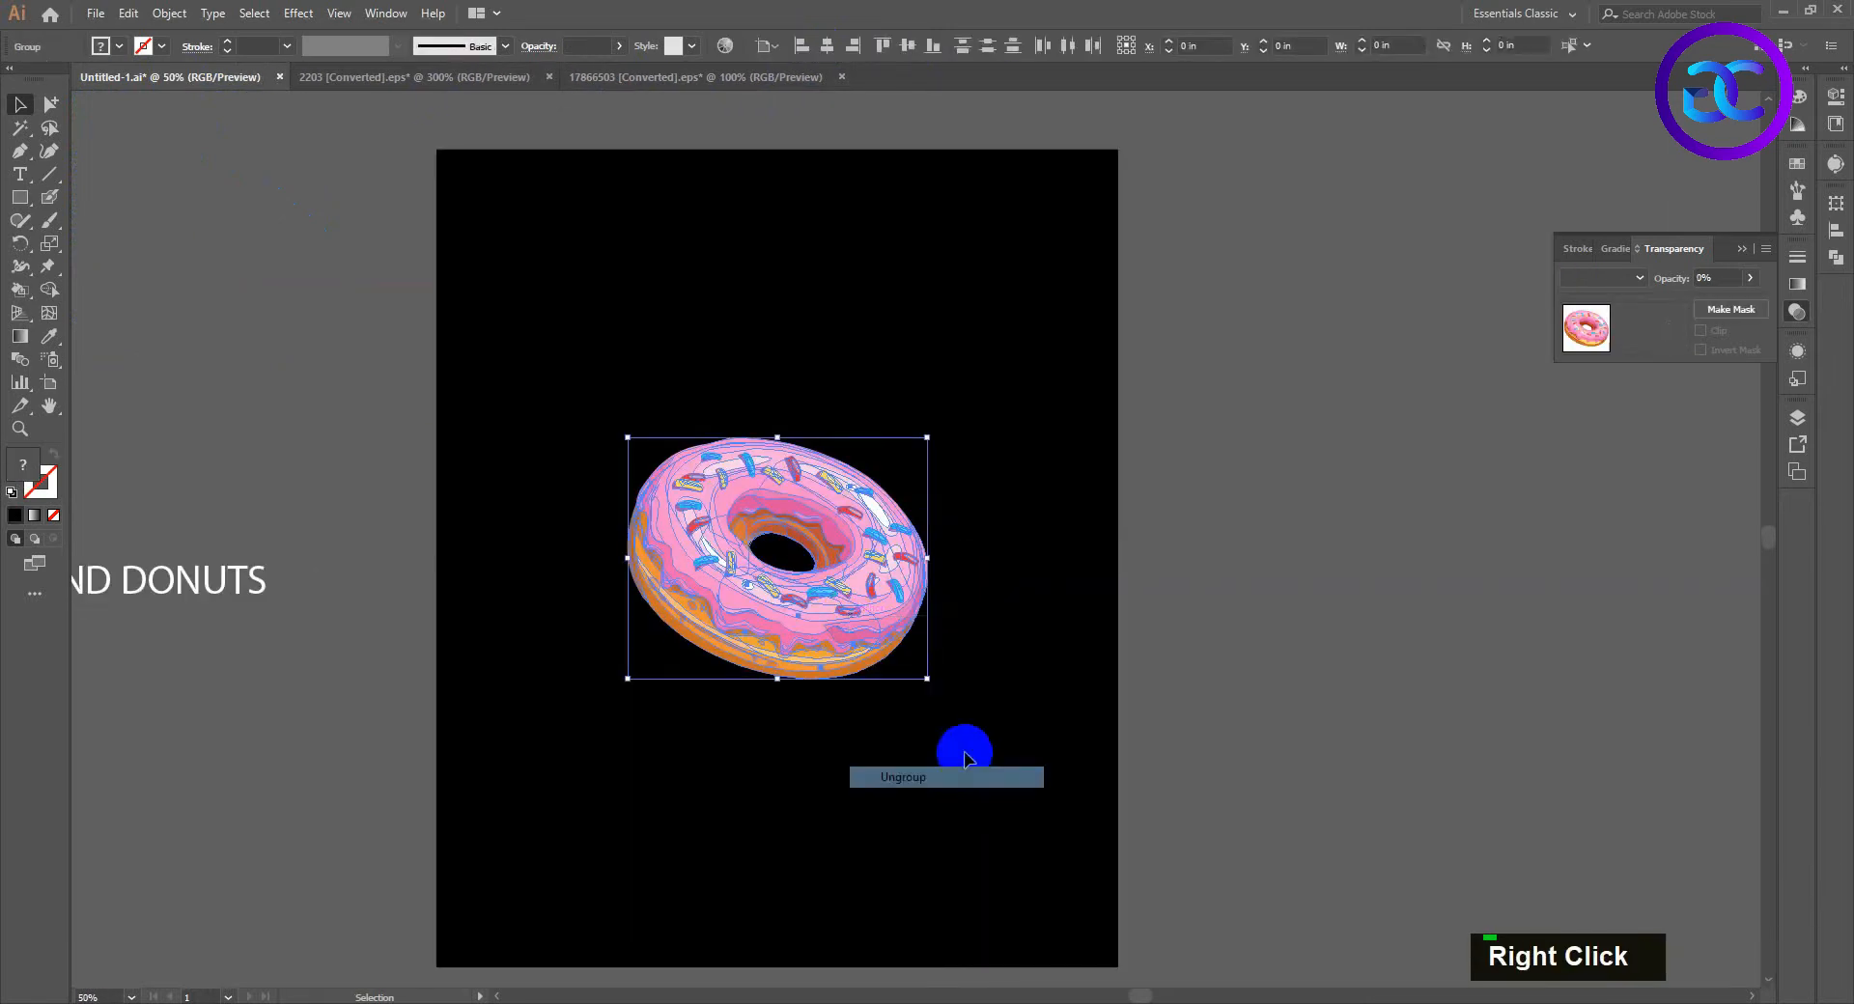
{"action": "scroll", "coordinate": [877, 622], "scroll_direction": "up", "scroll_amount": 1}
{"action": "left_click", "coordinate": [1067, 662]}
{"action": "double_click", "coordinate": [611, 433]}
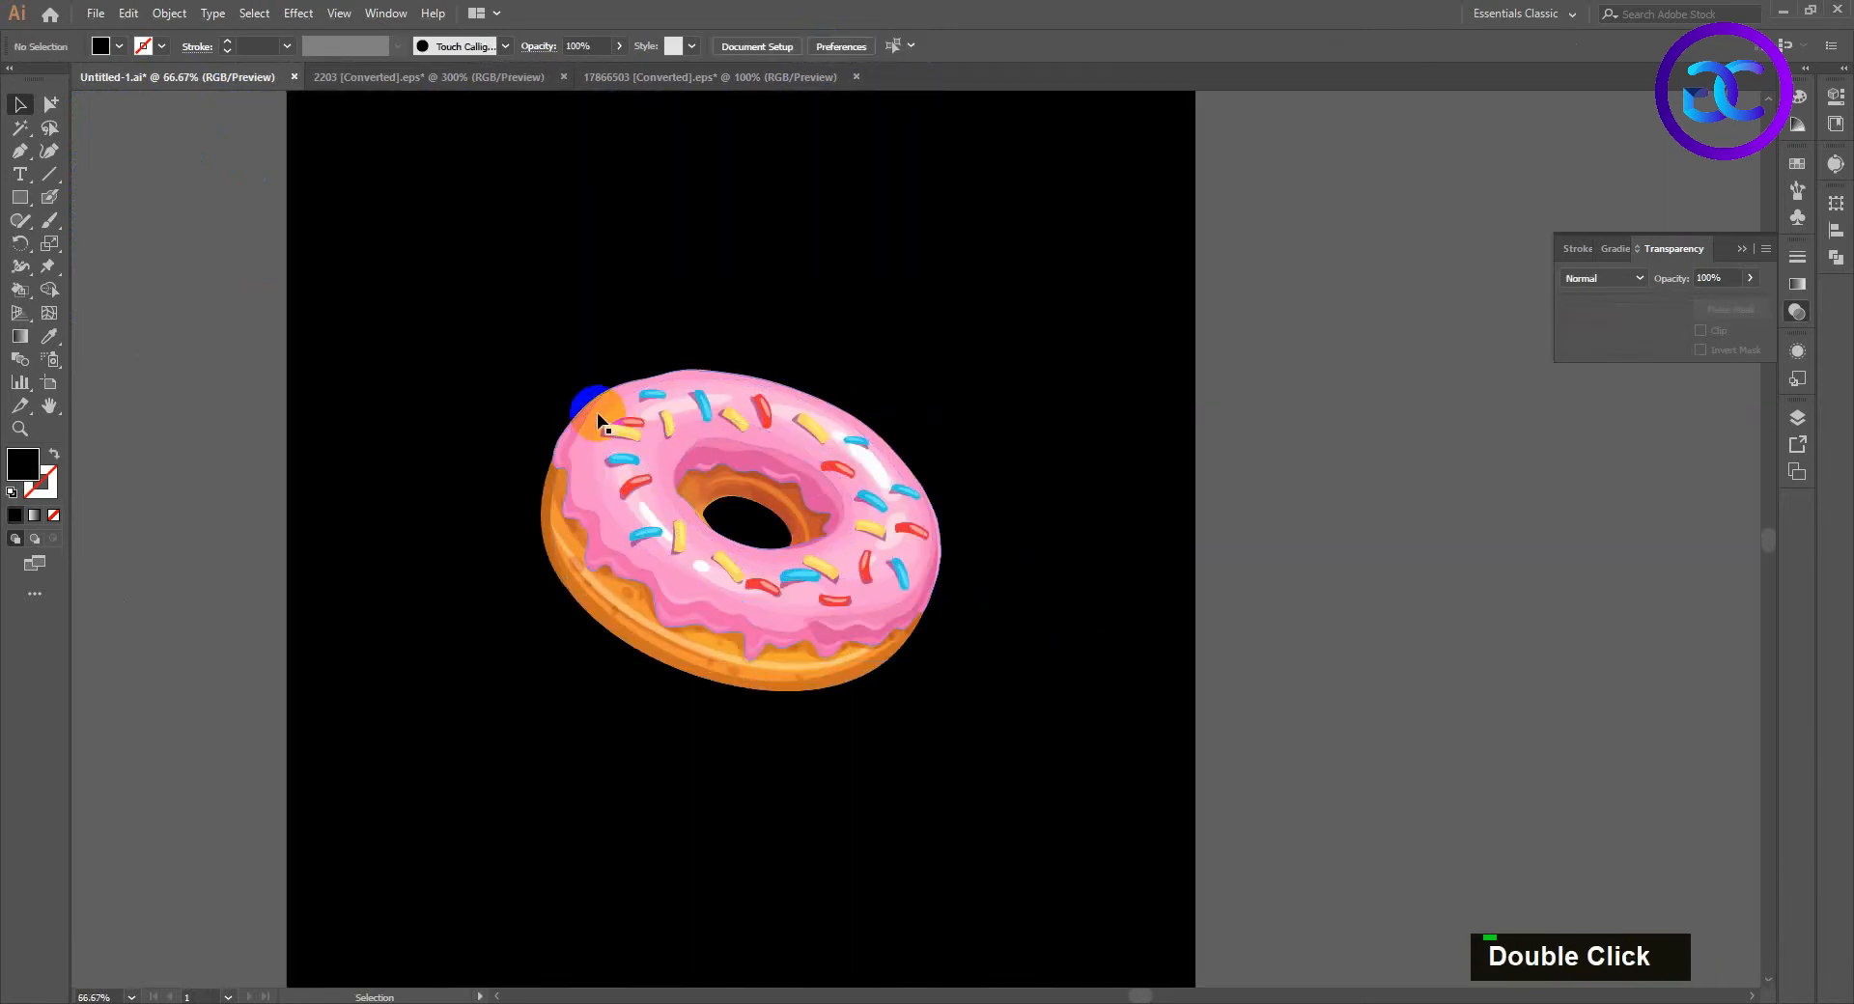
{"action": "left_click", "coordinate": [600, 425]}
{"action": "right_click", "coordinate": [599, 426]}
{"action": "left_click", "coordinate": [623, 587]}
{"action": "left_click", "coordinate": [481, 351]}
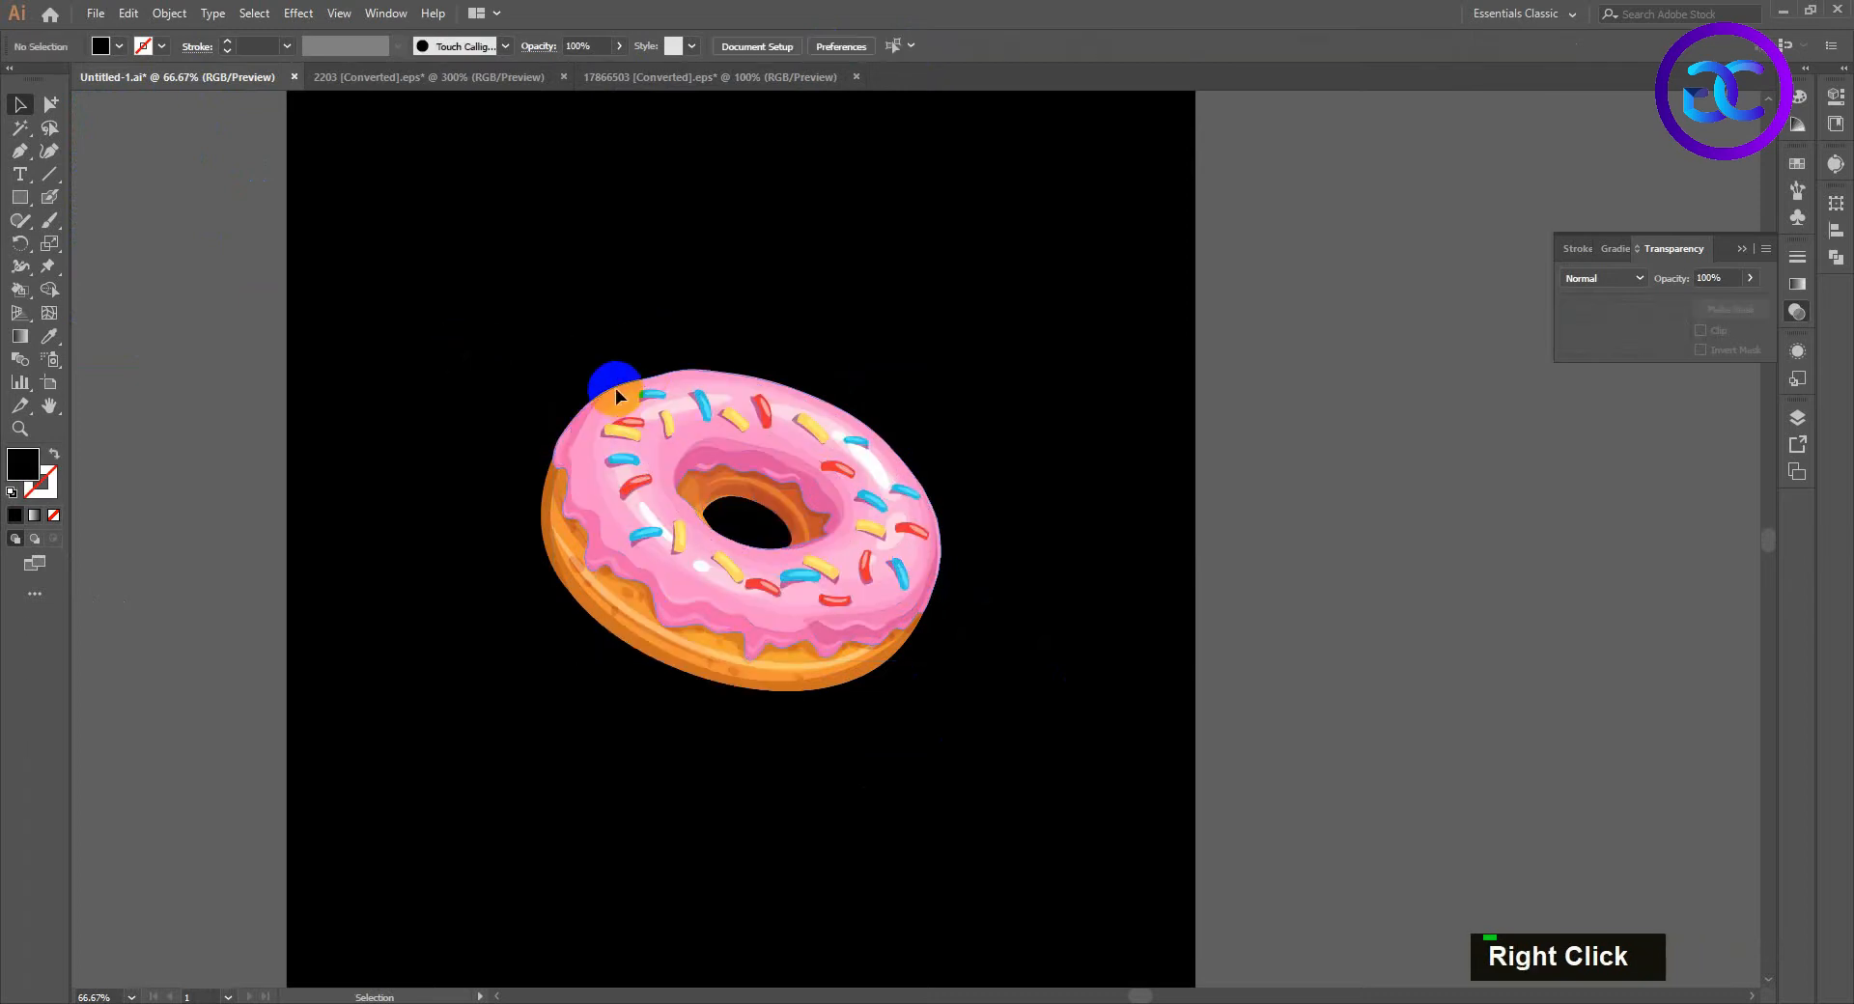
{"action": "left_click_drag", "start_coordinate": [618, 396], "coordinate": [1002, 232]}
{"action": "key", "text": "ctrl+z"}
{"action": "left_click_drag", "start_coordinate": [608, 405], "coordinate": [1166, 302]}
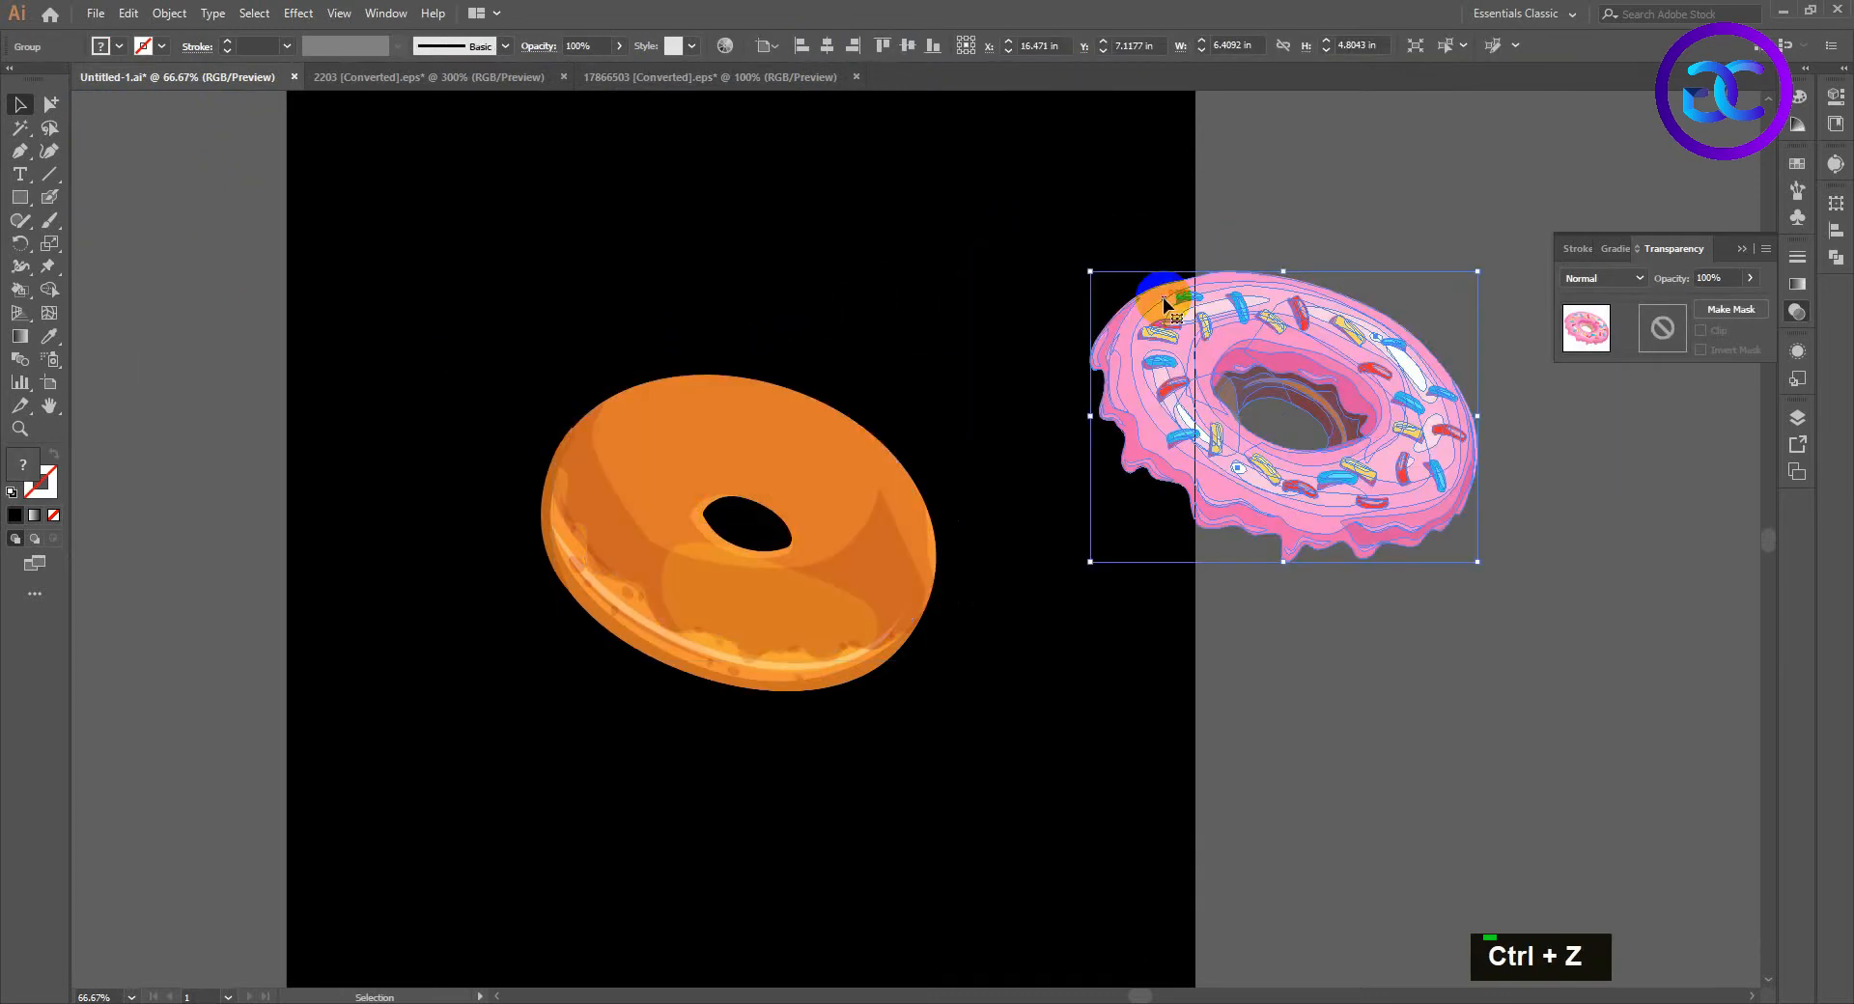
{"action": "key", "text": "ctrl+z"}
Step: Ungroup the icing once more to free its plain pink base shape, leaving that shape selected in place
{"action": "right_click", "coordinate": [629, 452]}
{"action": "left_click", "coordinate": [675, 621]}
{"action": "key", "text": "ctrl+shift+a"}
{"action": "left_click_drag", "start_coordinate": [618, 399], "coordinate": [1276, 257]}
{"action": "key", "text": "ctrl+z"}
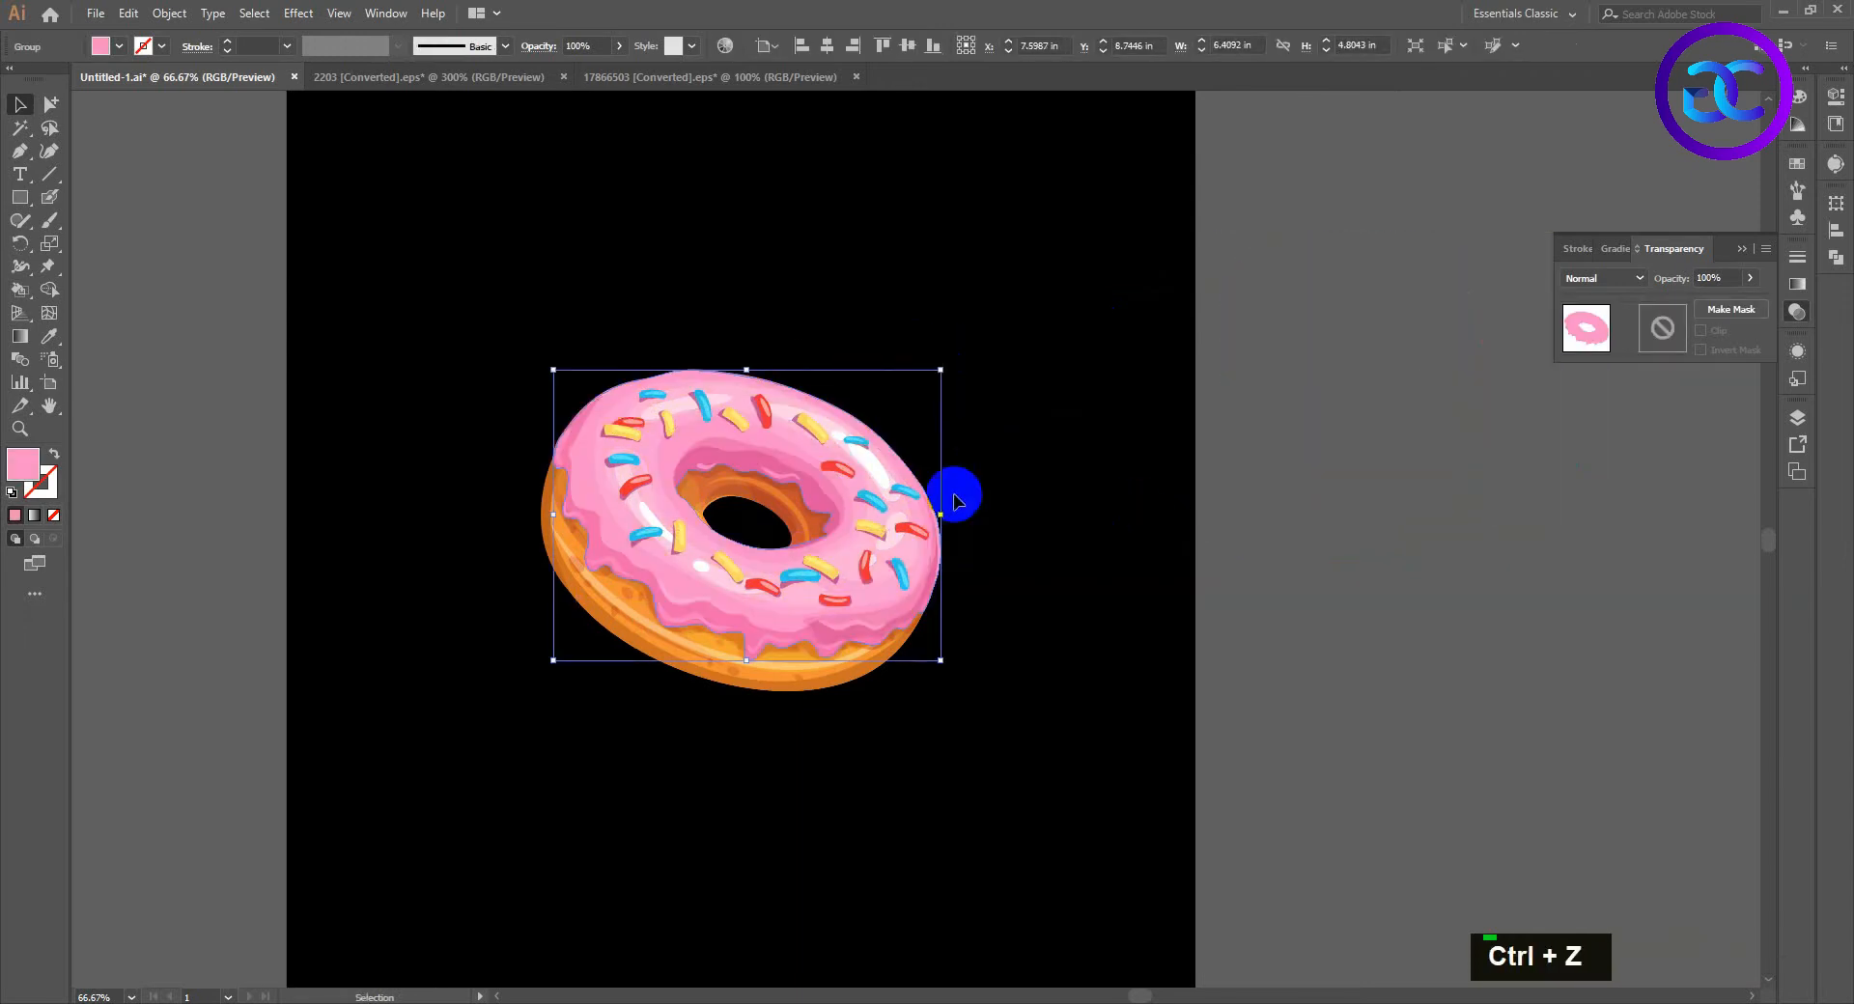
Step: Paste a copy of the pink icing base shape in place and bring the copy to the front
{"action": "left_click", "coordinate": [129, 13]}
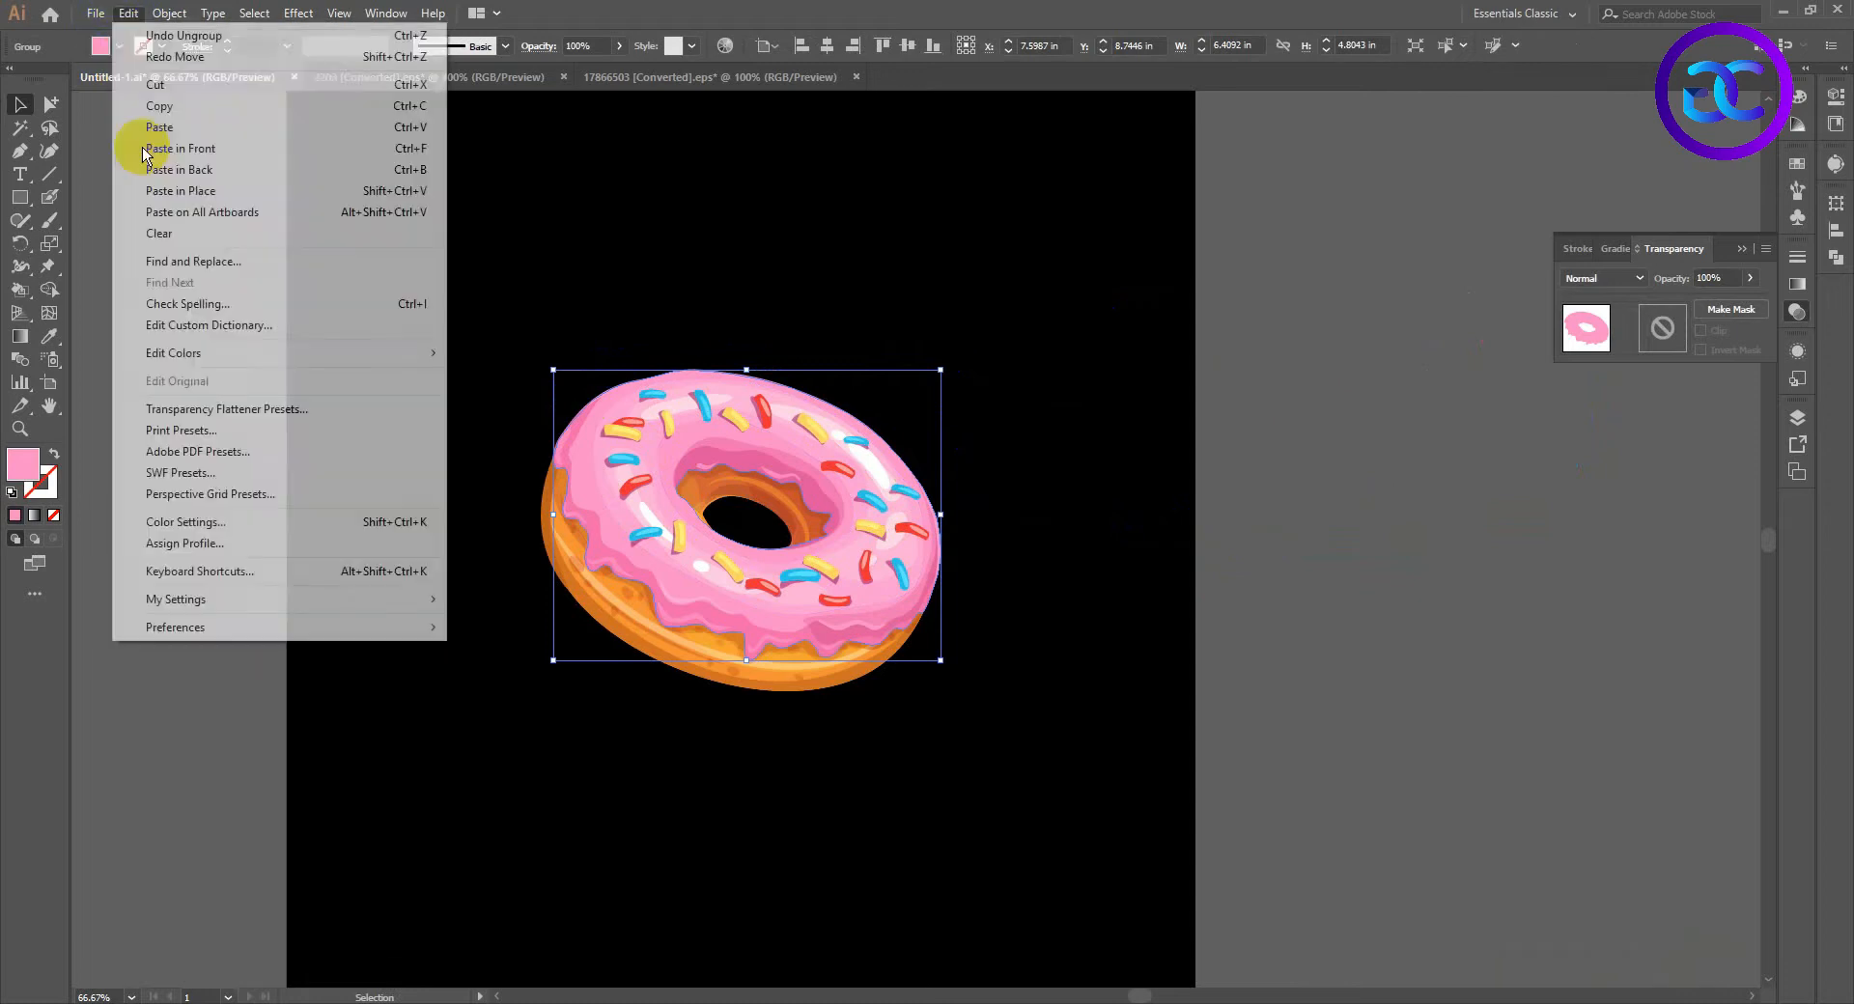
{"action": "left_click", "coordinate": [155, 148]}
{"action": "left_click", "coordinate": [491, 415]}
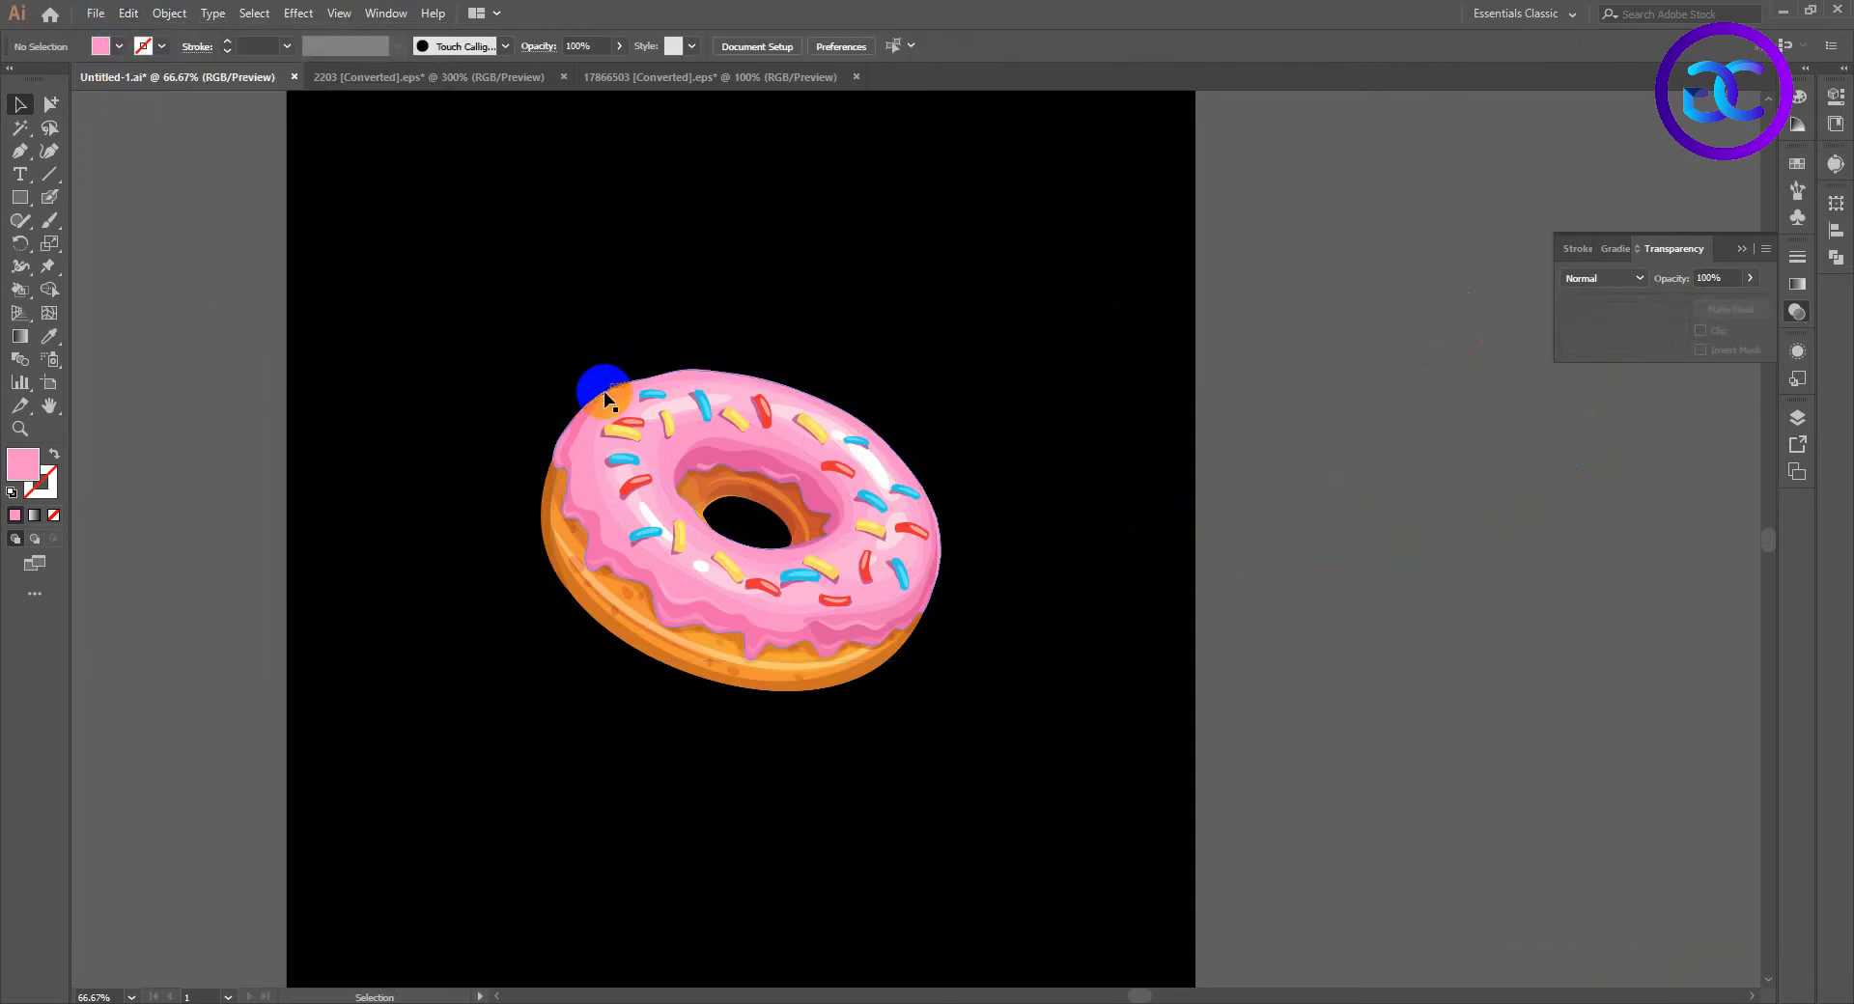
{"action": "right_click", "coordinate": [614, 394]}
{"action": "mouse_move", "coordinate": [724, 603]}
{"action": "left_click", "coordinate": [944, 602]}
{"action": "double_click", "coordinate": [1030, 571]}
{"action": "left_click_drag", "start_coordinate": [847, 579], "coordinate": [1255, 576]}
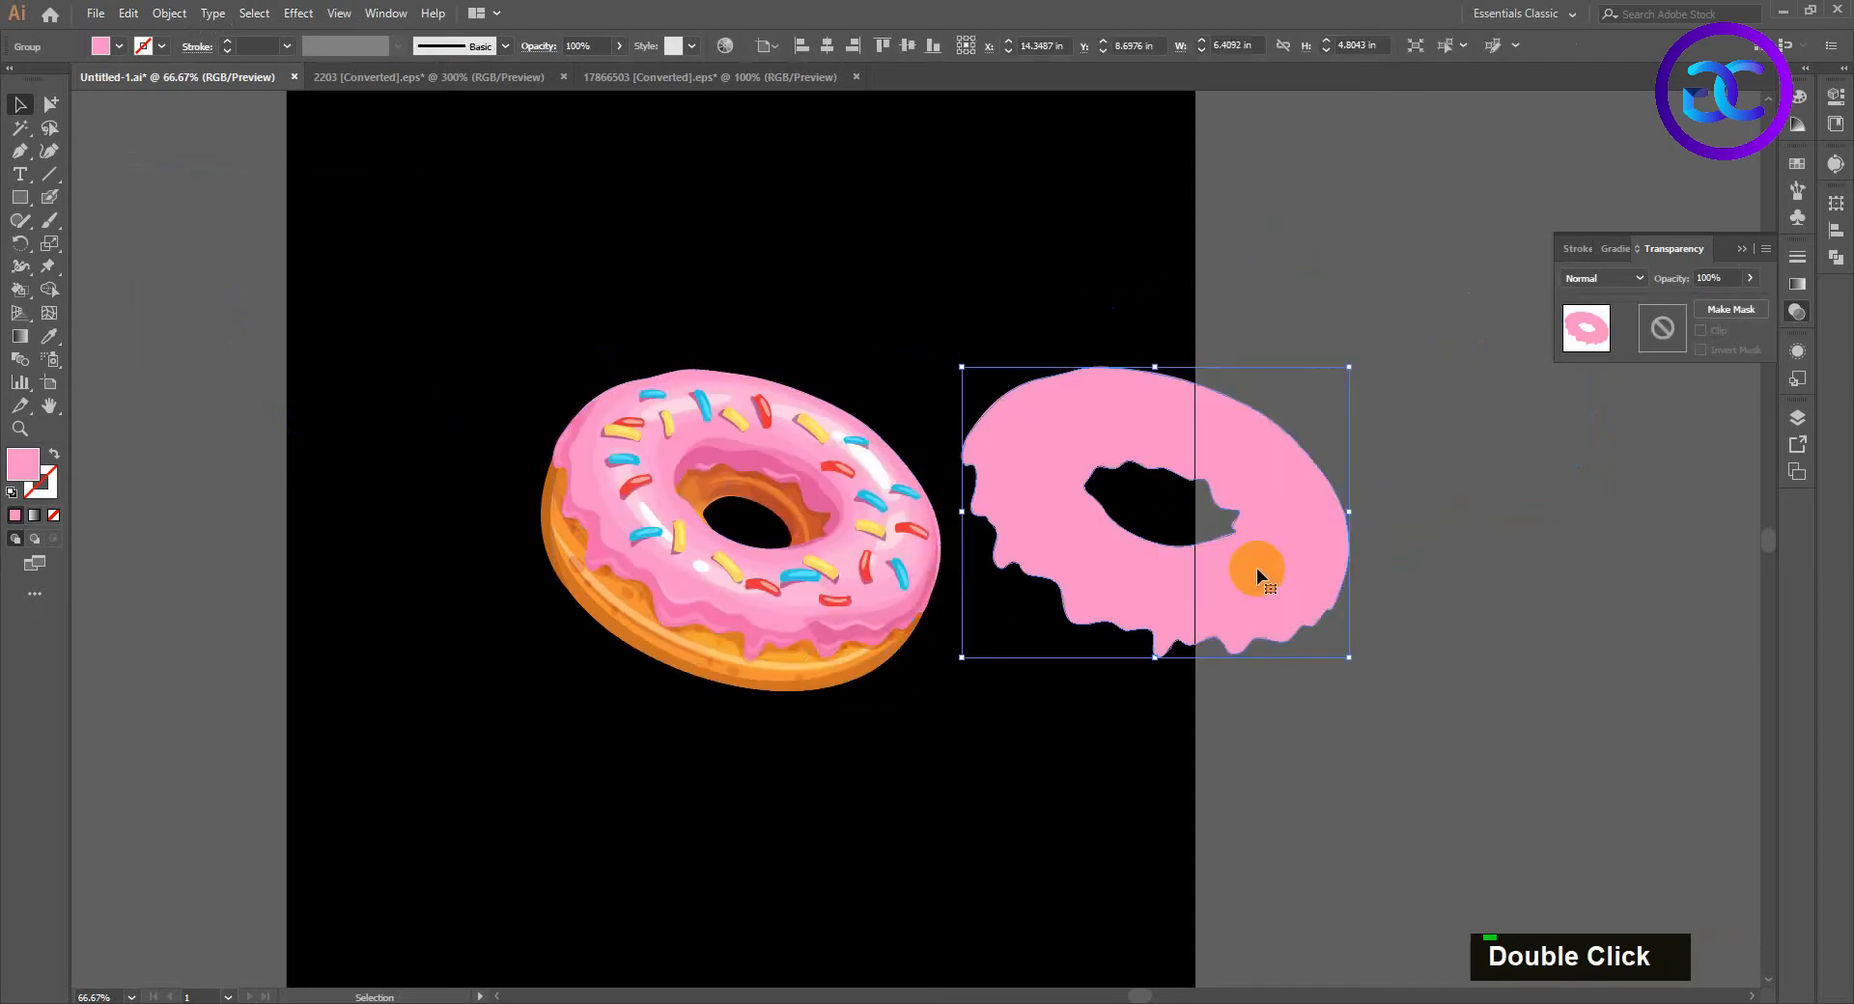
{"action": "key", "text": "ctrl+z"}
Step: Bring the American flag from the 2203 document onto the donut and enlarge it to roughly the donut's width
{"action": "left_click", "coordinate": [333, 77]}
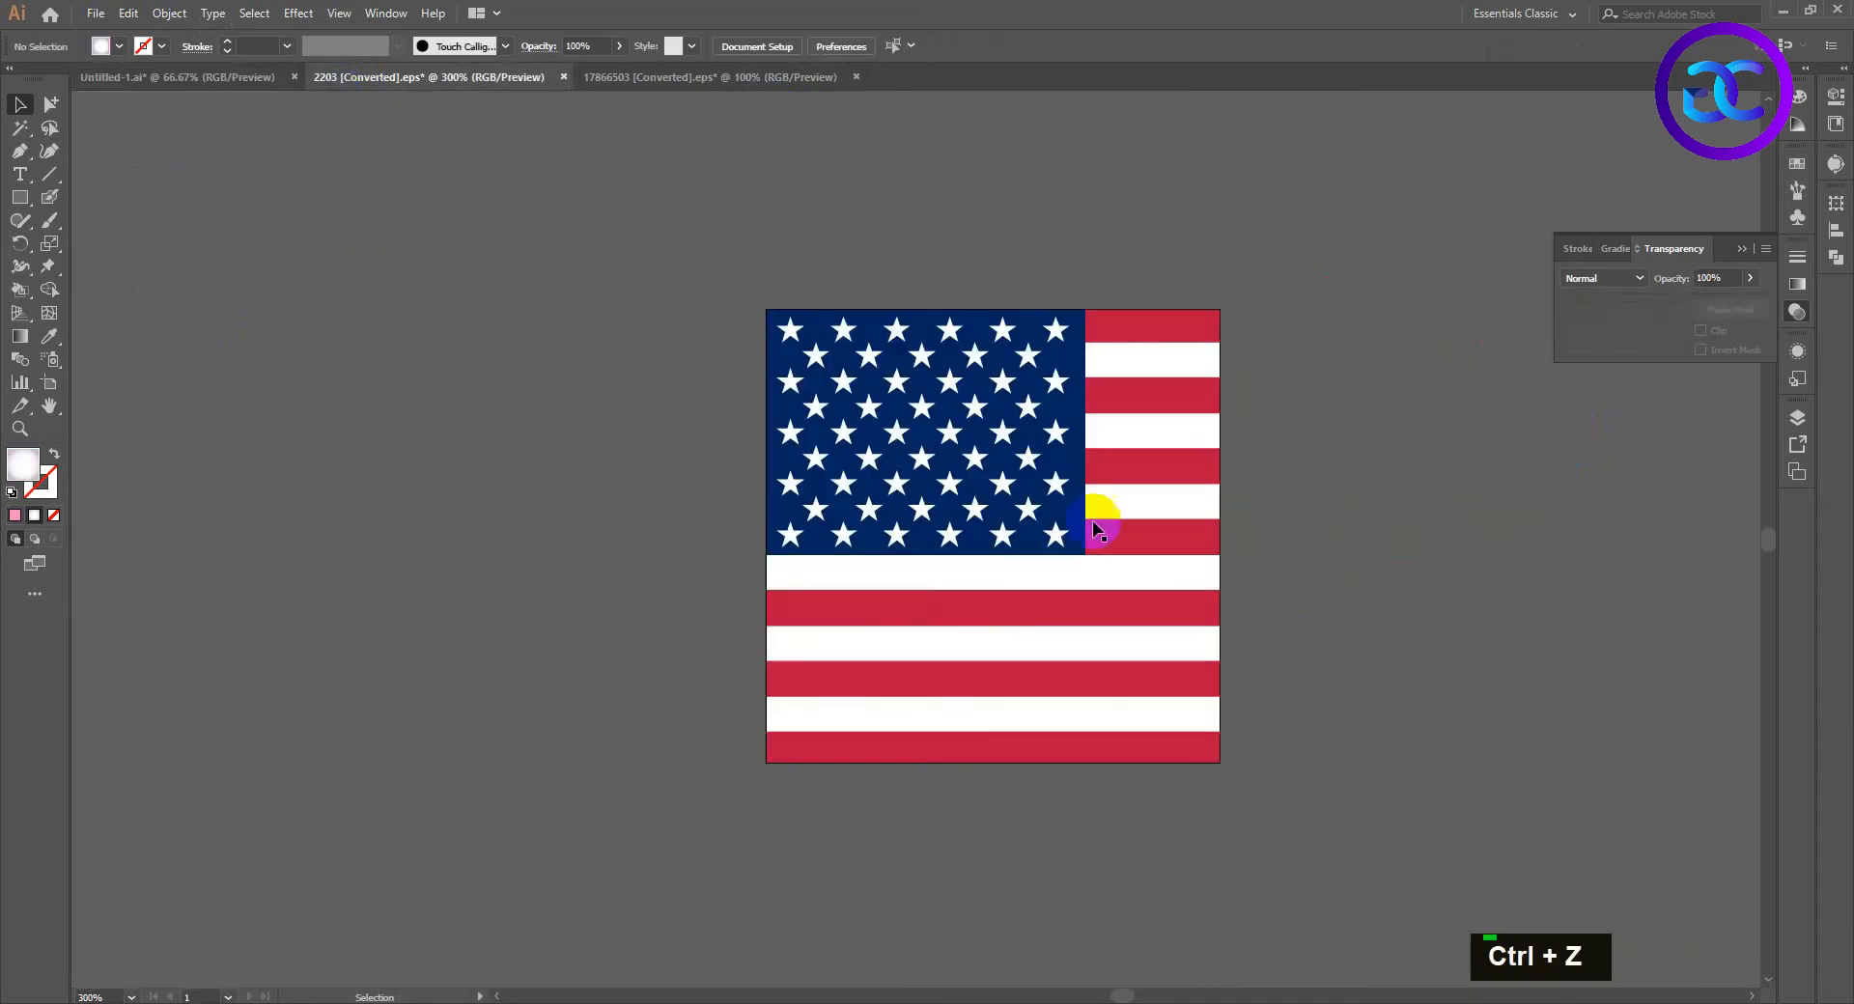
{"action": "double_click", "coordinate": [1195, 513]}
{"action": "left_click_drag", "start_coordinate": [308, 328], "coordinate": [809, 507]}
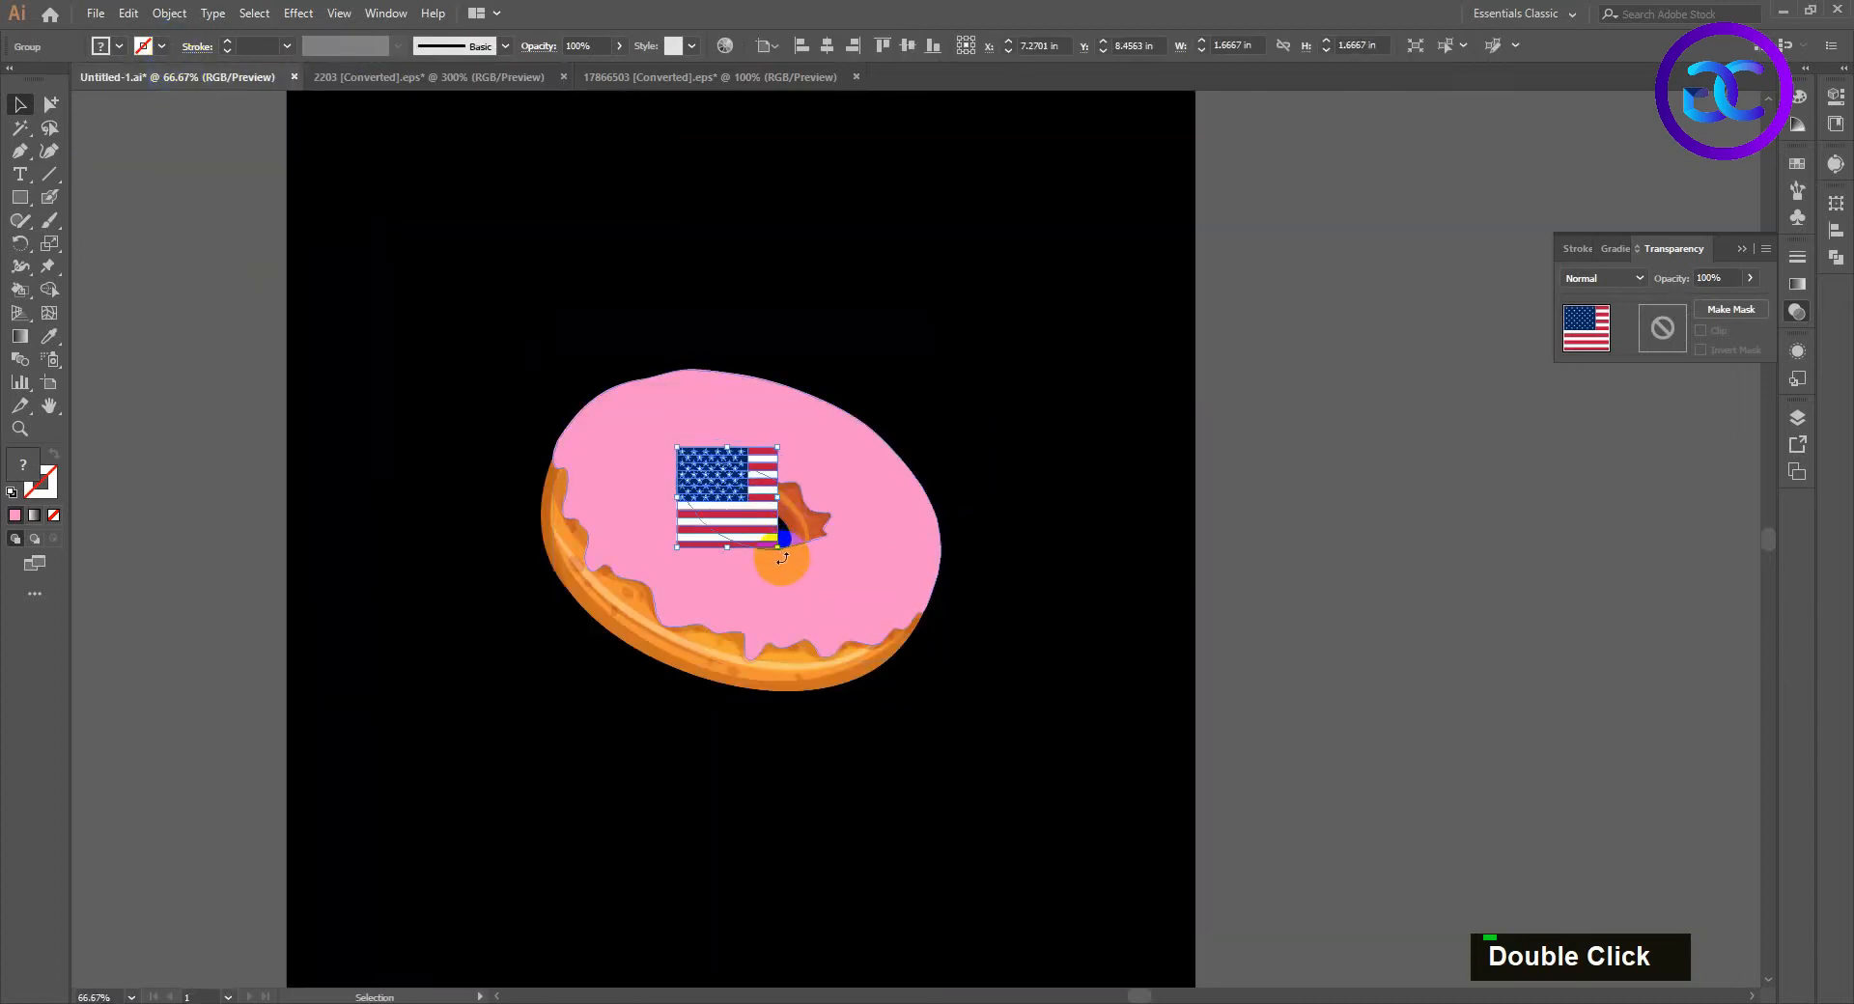
{"action": "left_click_drag", "start_coordinate": [807, 570], "coordinate": [729, 567]}
Step: Bring the pink icing copy in front of the flag, and fit the flag behind it at about 6.82 in square
{"action": "right_click", "coordinate": [923, 558]}
{"action": "mouse_move", "coordinate": [1014, 766]}
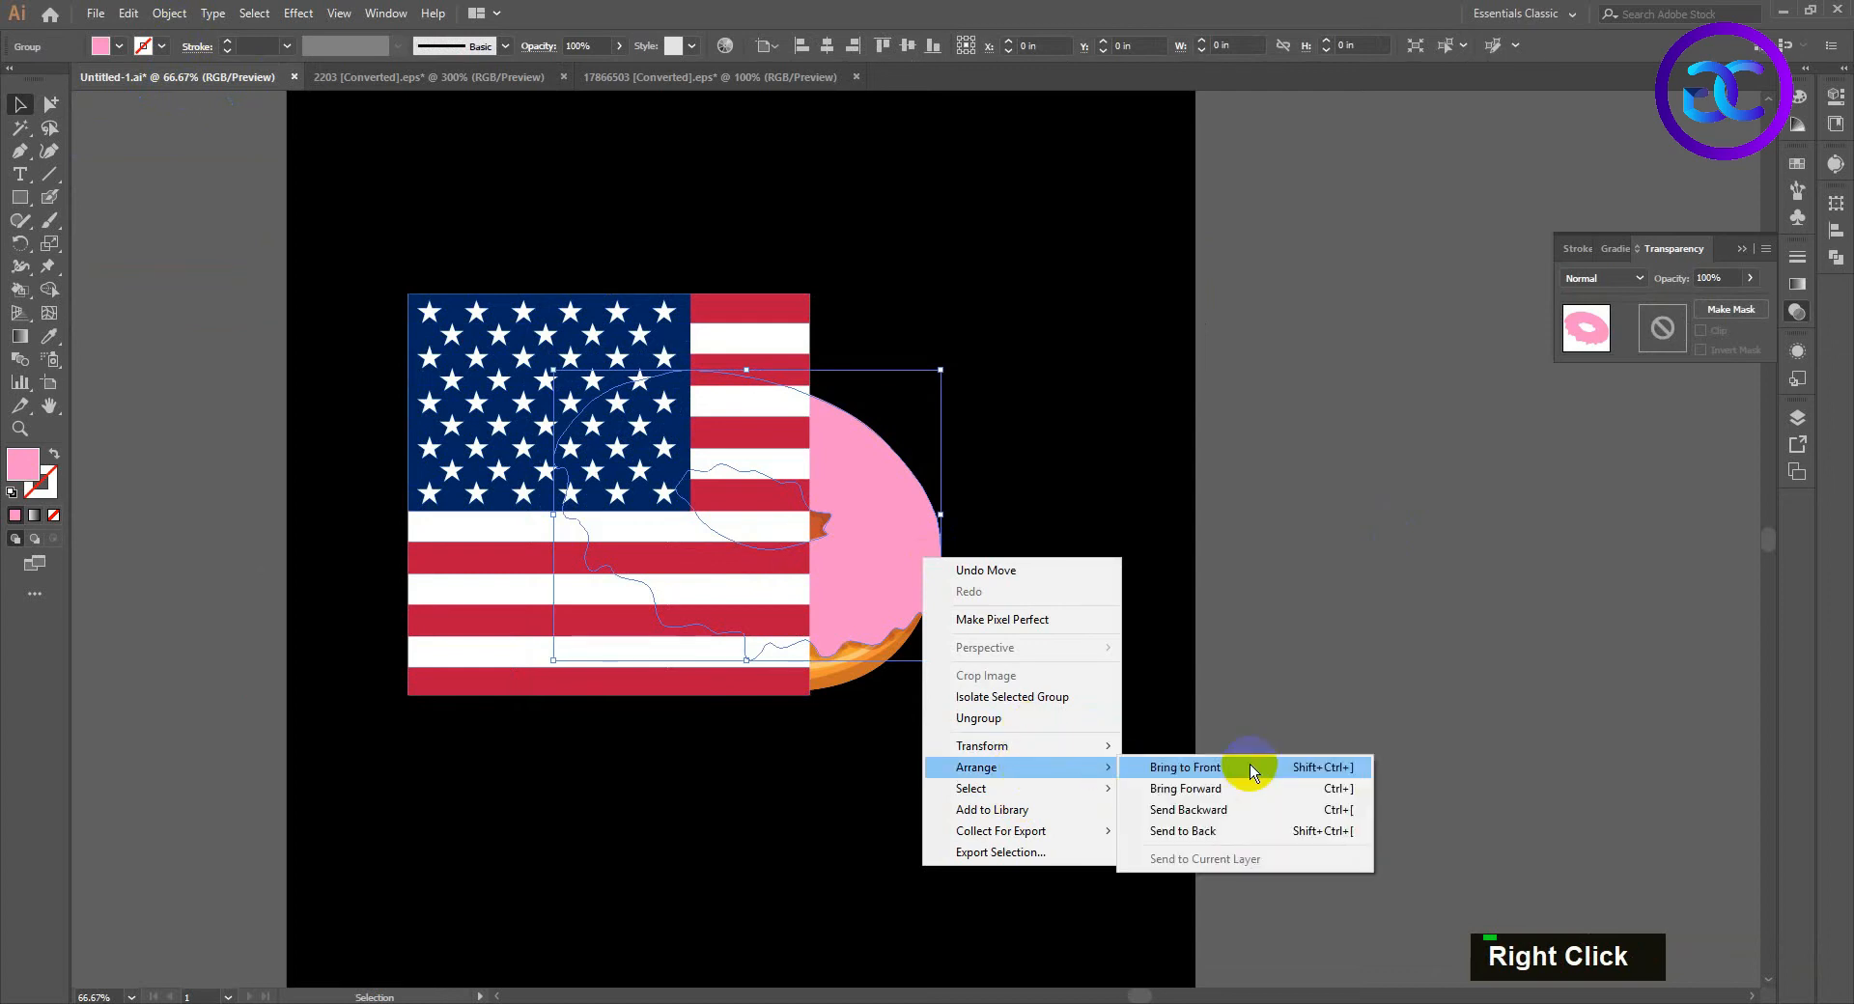
{"action": "left_click", "coordinate": [1148, 765]}
{"action": "left_click", "coordinate": [430, 628]}
{"action": "left_click_drag", "start_coordinate": [430, 628], "coordinate": [553, 655]}
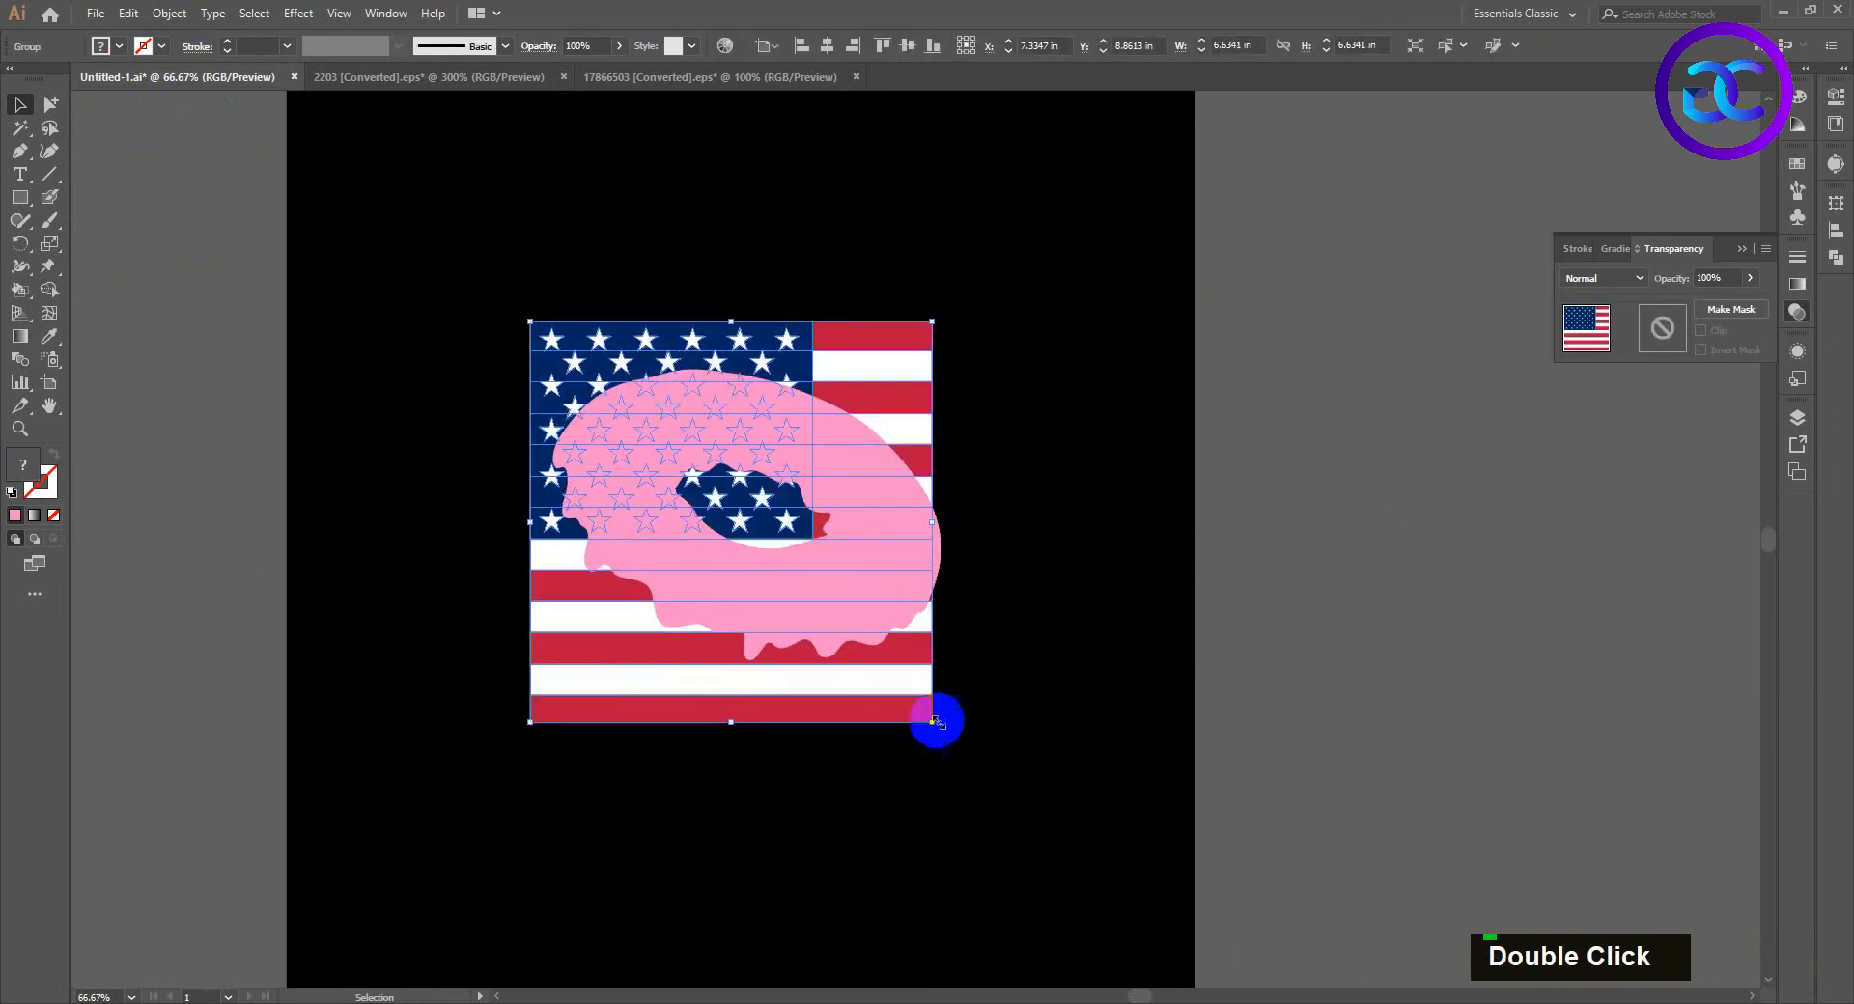
{"action": "left_click_drag", "start_coordinate": [934, 728], "coordinate": [894, 682]}
Step: Make a clipping mask from the pink icing copy and the flag
{"action": "left_click", "coordinate": [1123, 607], "text": "shift"}
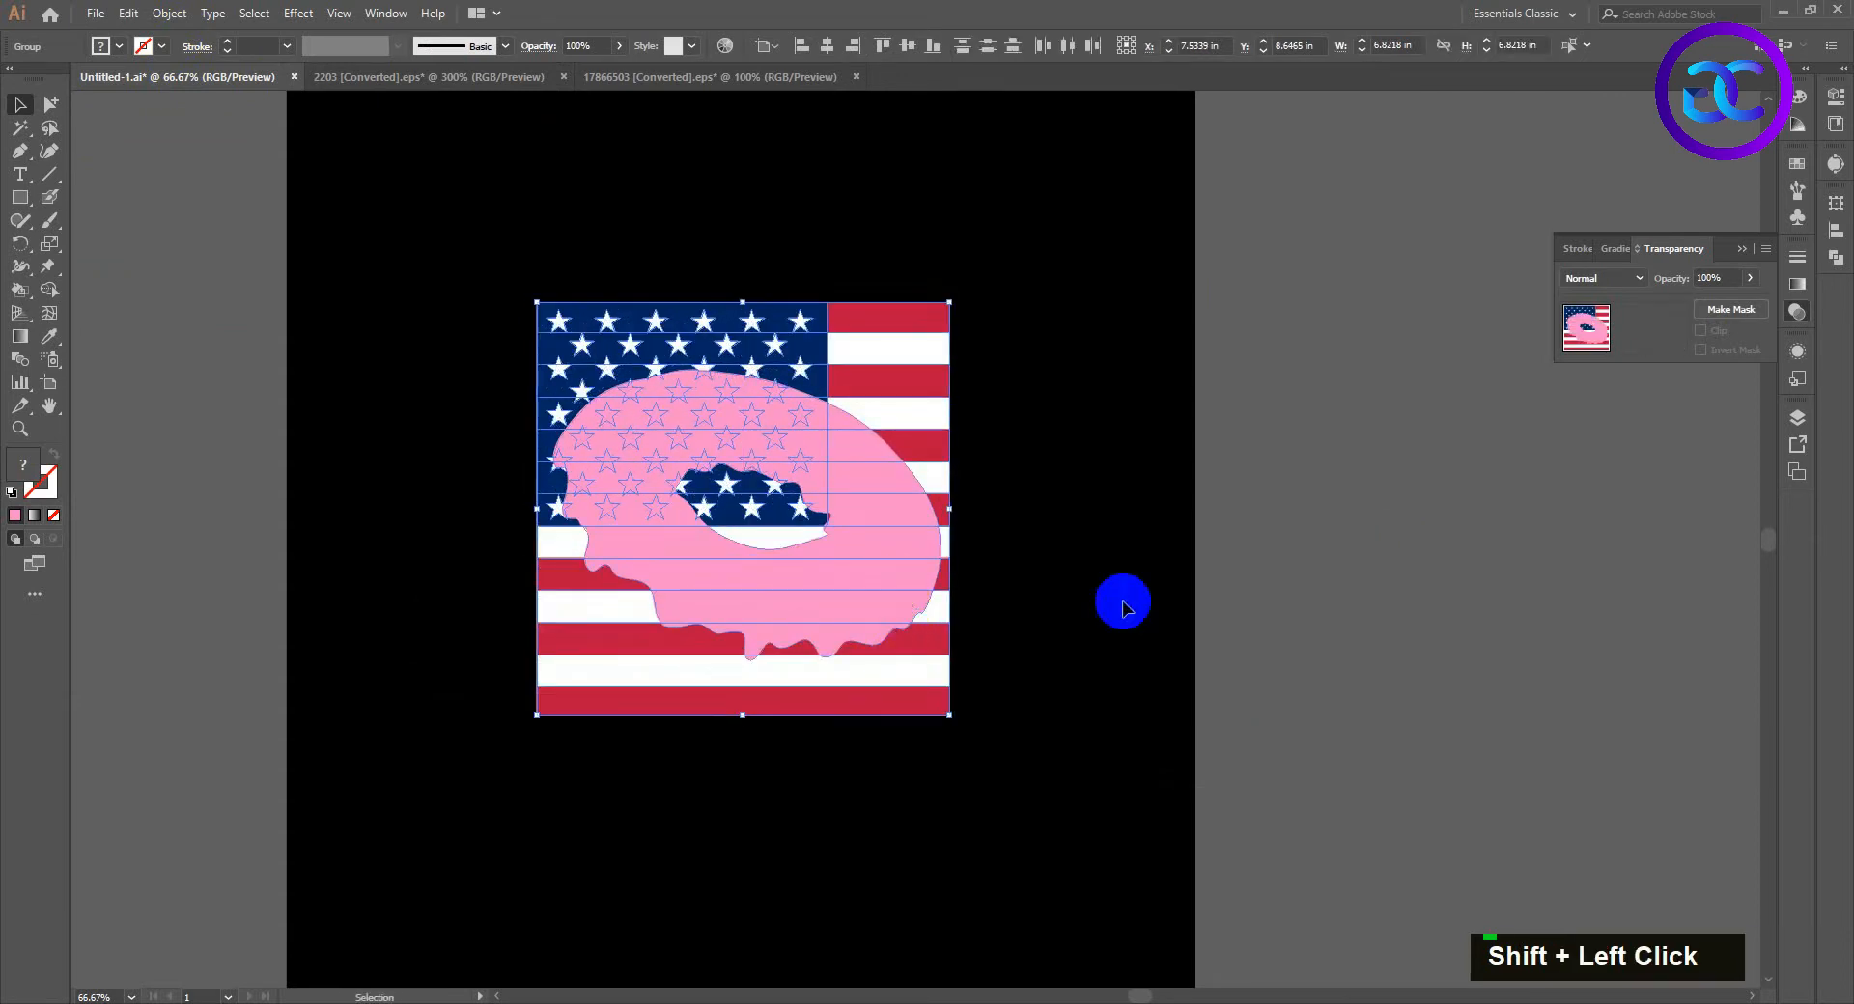
{"action": "left_click", "coordinate": [919, 592]}
{"action": "key", "text": "ctrl"}
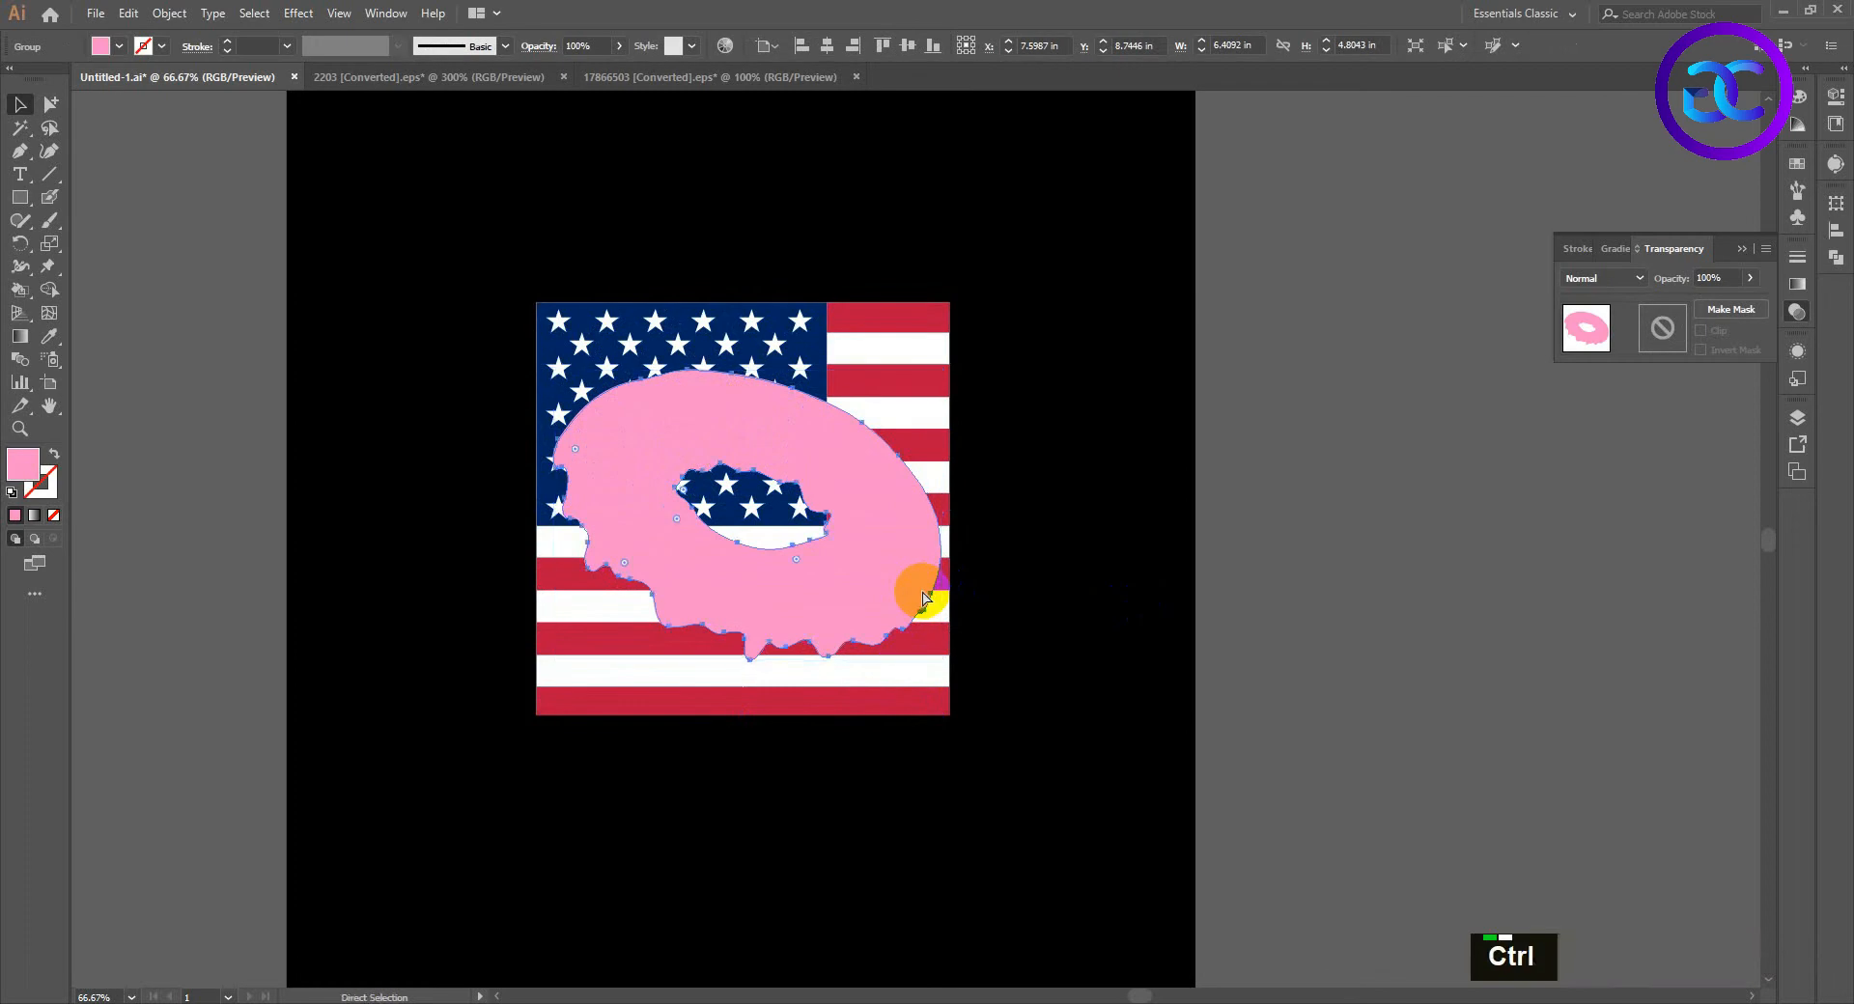
{"action": "left_click", "coordinate": [902, 693], "text": "shift"}
{"action": "right_click", "coordinate": [902, 693]}
{"action": "left_click", "coordinate": [923, 831]}
{"action": "left_click", "coordinate": [1097, 662]}
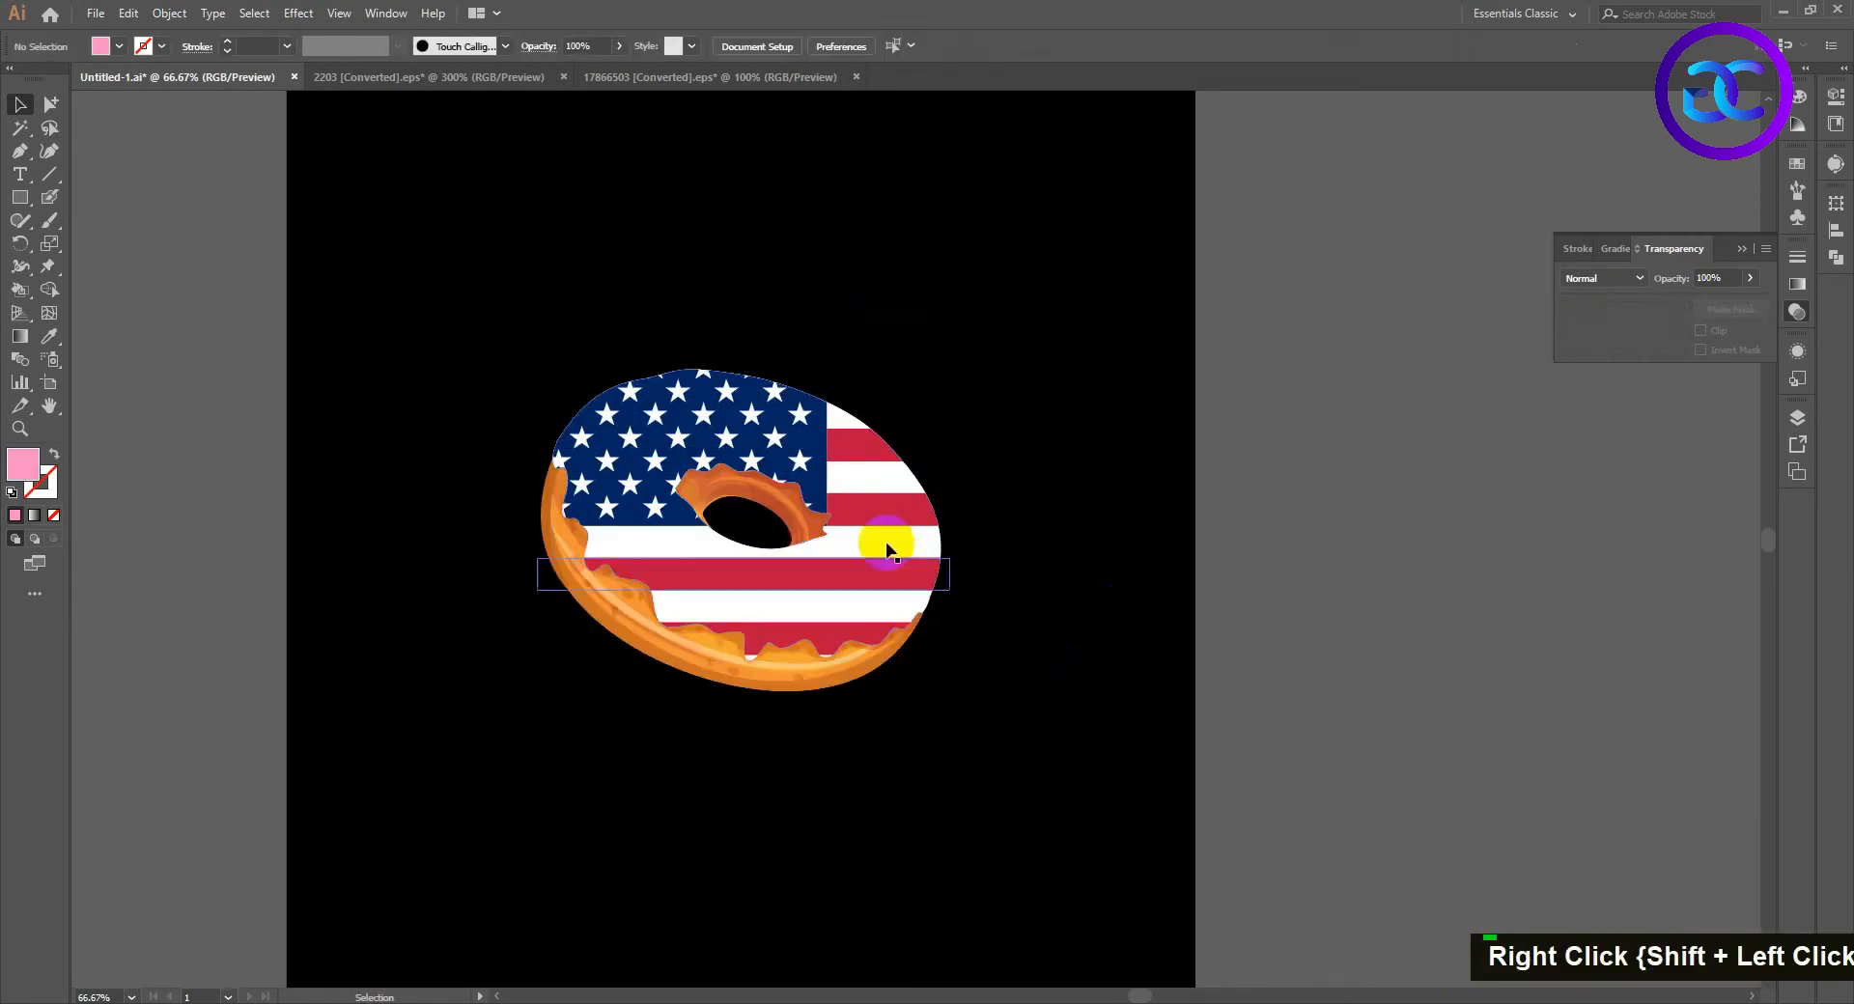
Step: Move the icing-shaped flag off the donut, out to the side of the artboard
{"action": "scroll", "coordinate": [837, 585], "scroll_direction": "up", "scroll_amount": 2}
{"action": "scroll", "coordinate": [879, 582], "scroll_direction": "down", "scroll_amount": 2}
{"action": "left_click_drag", "start_coordinate": [879, 581], "coordinate": [1392, 592]}
{"action": "scroll", "coordinate": [792, 570], "scroll_direction": "up", "scroll_amount": 1}
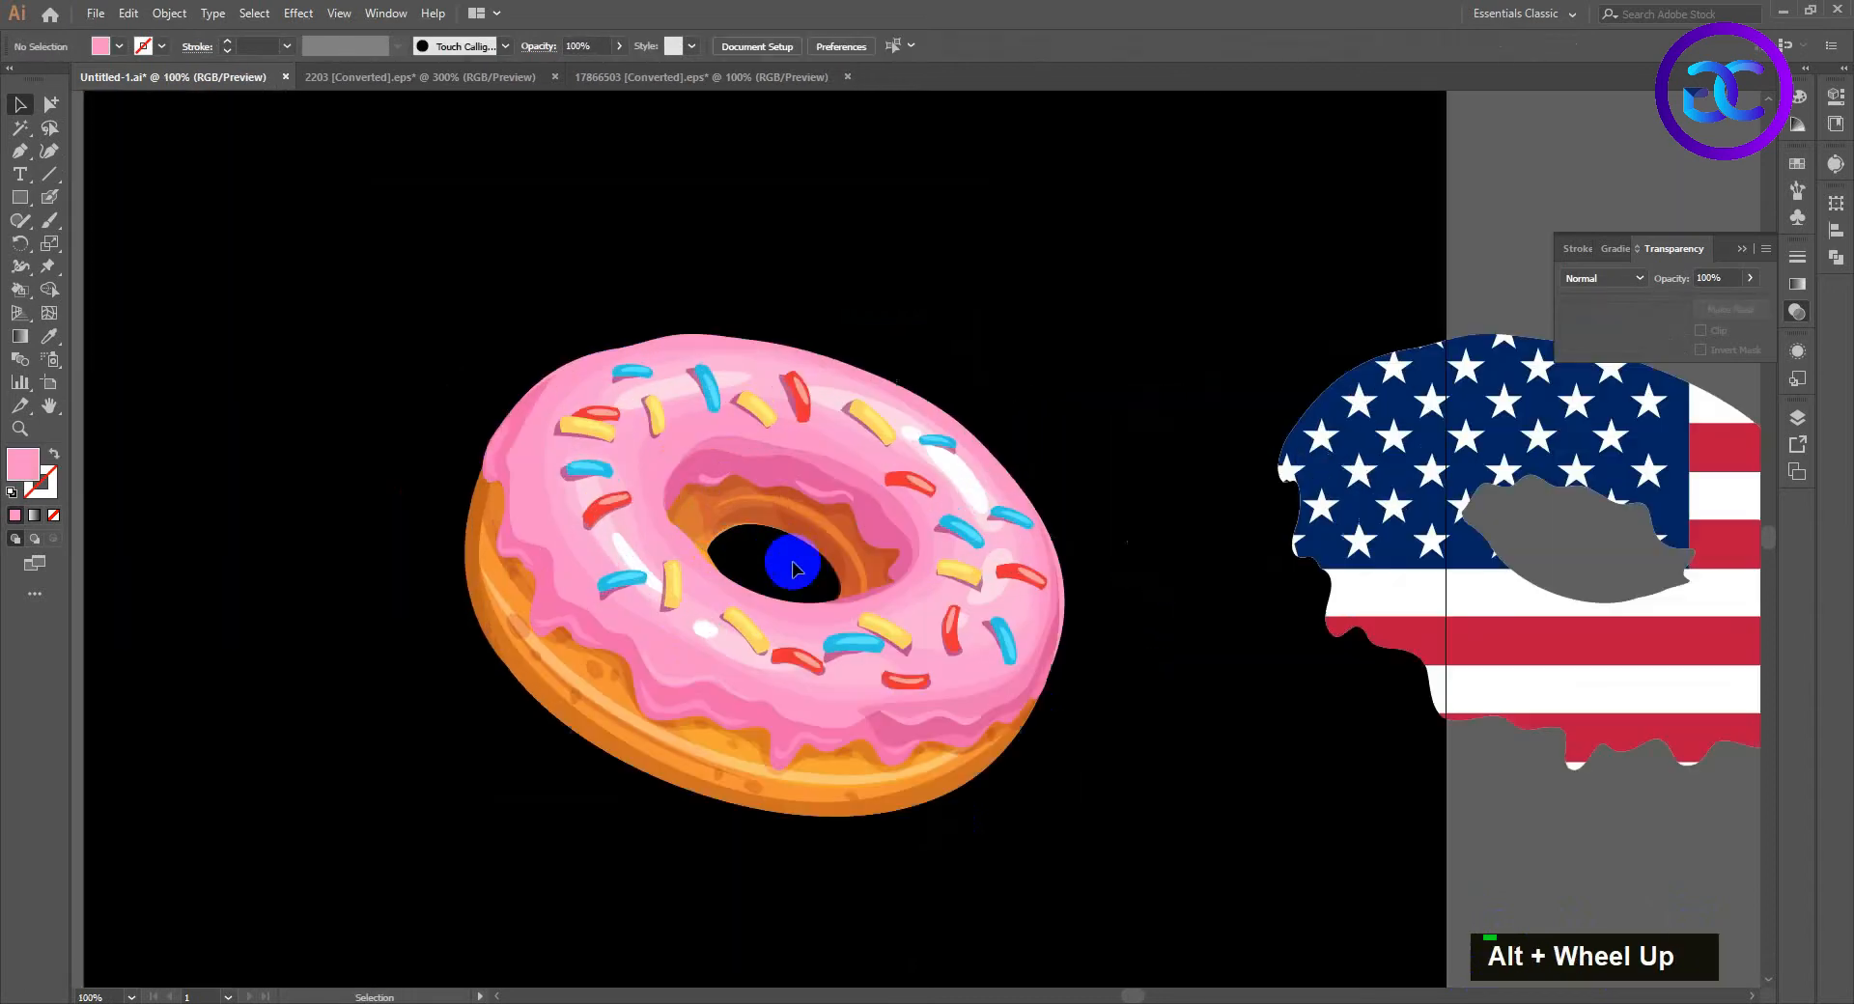
Step: Select all the orange dough pieces of the donut and group them in their original position
{"action": "left_click_drag", "start_coordinate": [429, 764], "coordinate": [461, 748]}
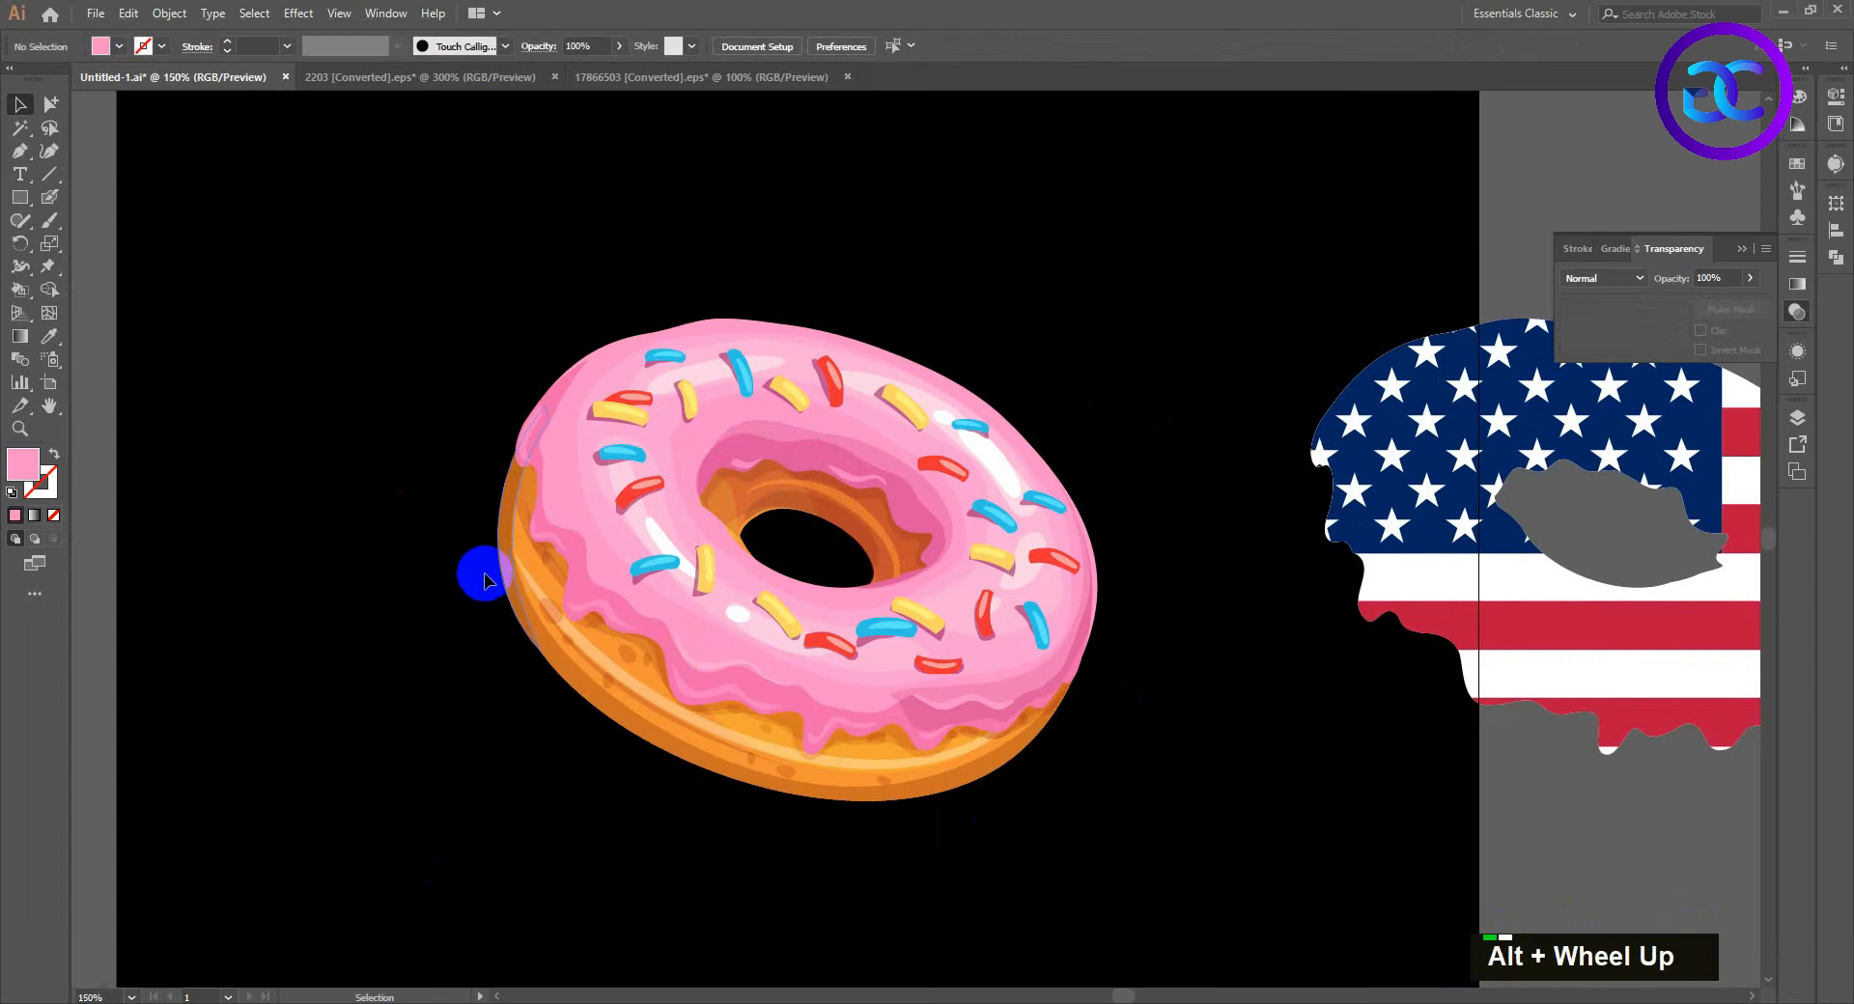
{"action": "scroll", "coordinate": [485, 580], "scroll_direction": "up", "scroll_amount": 1}
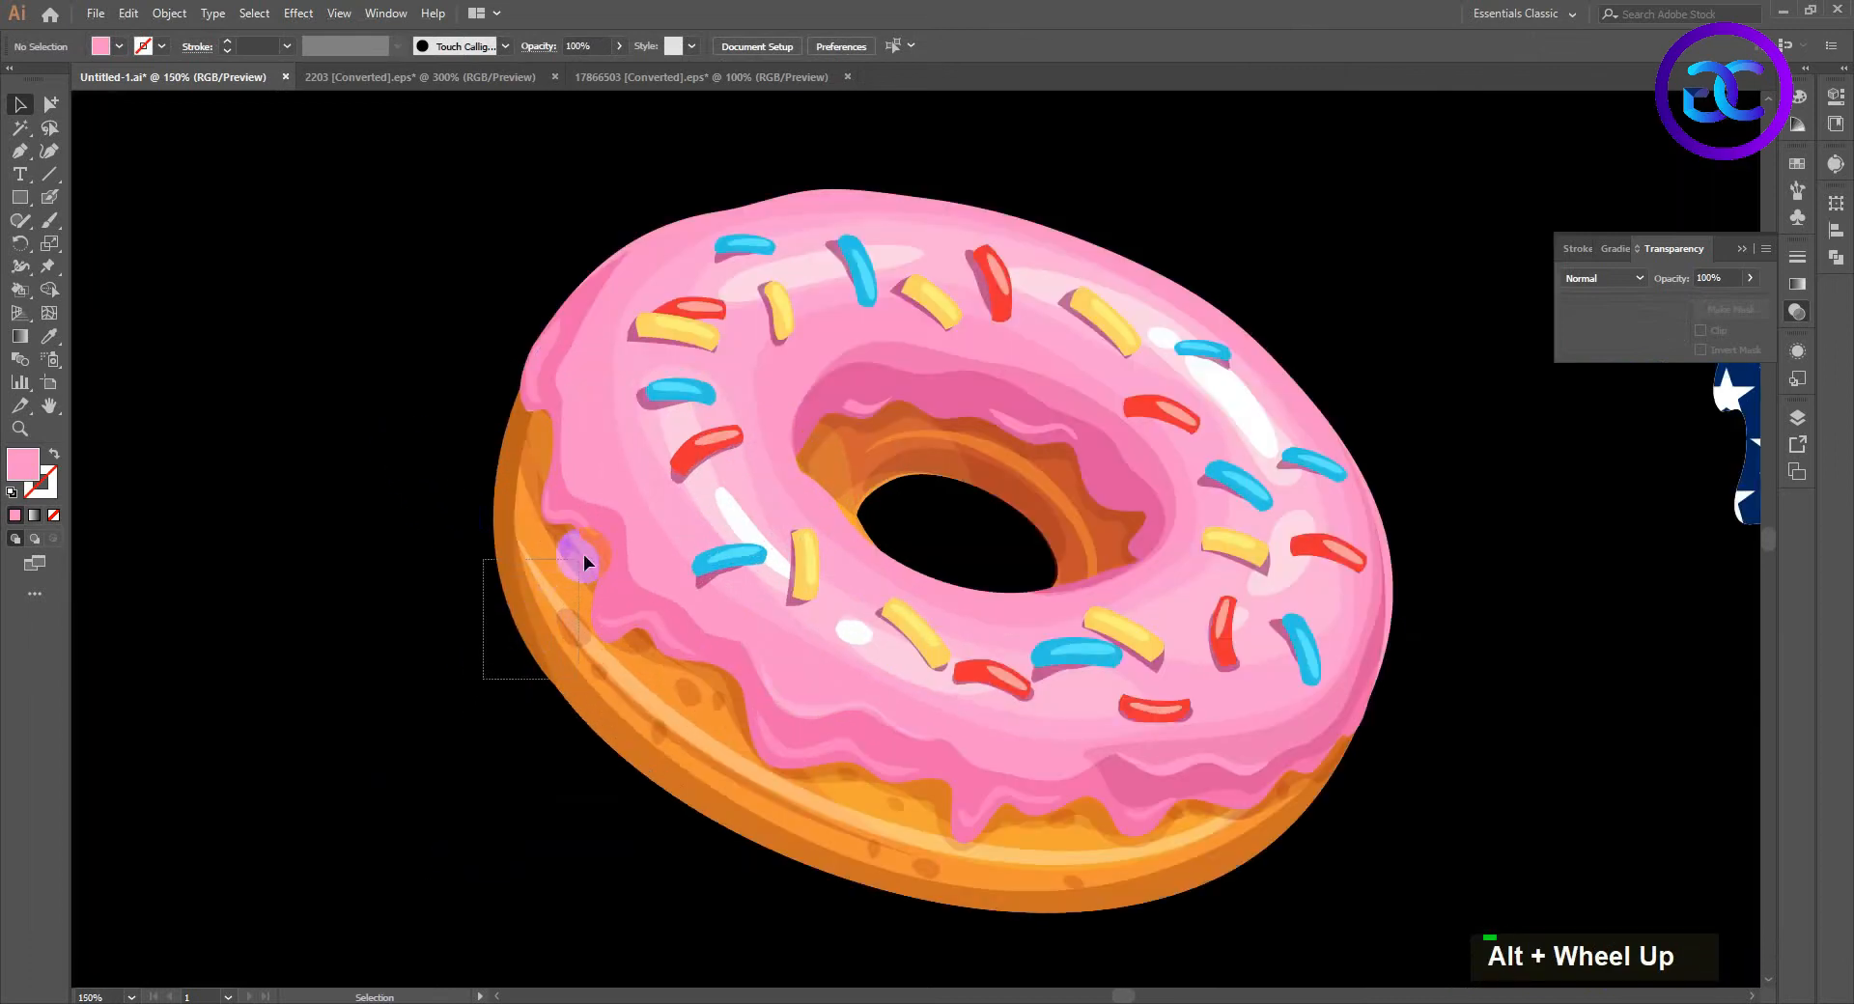
{"action": "left_click_drag", "start_coordinate": [587, 552], "coordinate": [328, 642]}
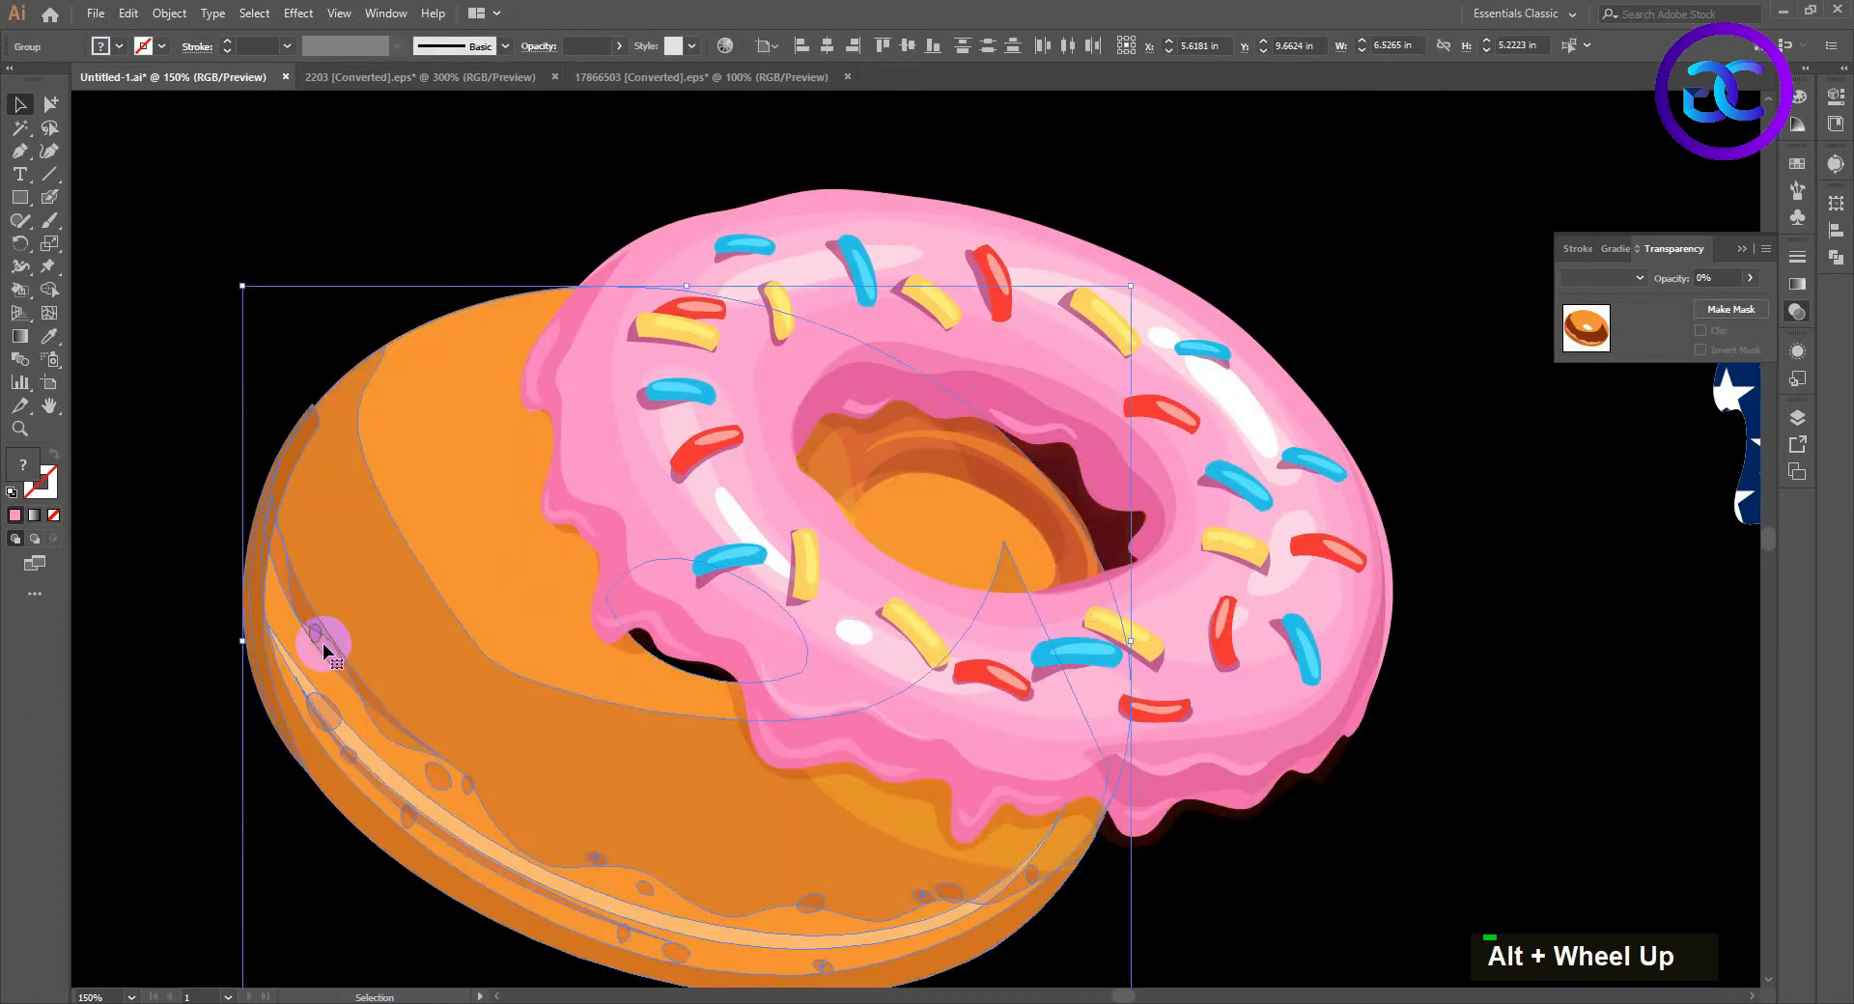
{"action": "scroll", "coordinate": [709, 599], "scroll_direction": "down", "scroll_amount": 3}
{"action": "key", "text": "ctrl+z"}
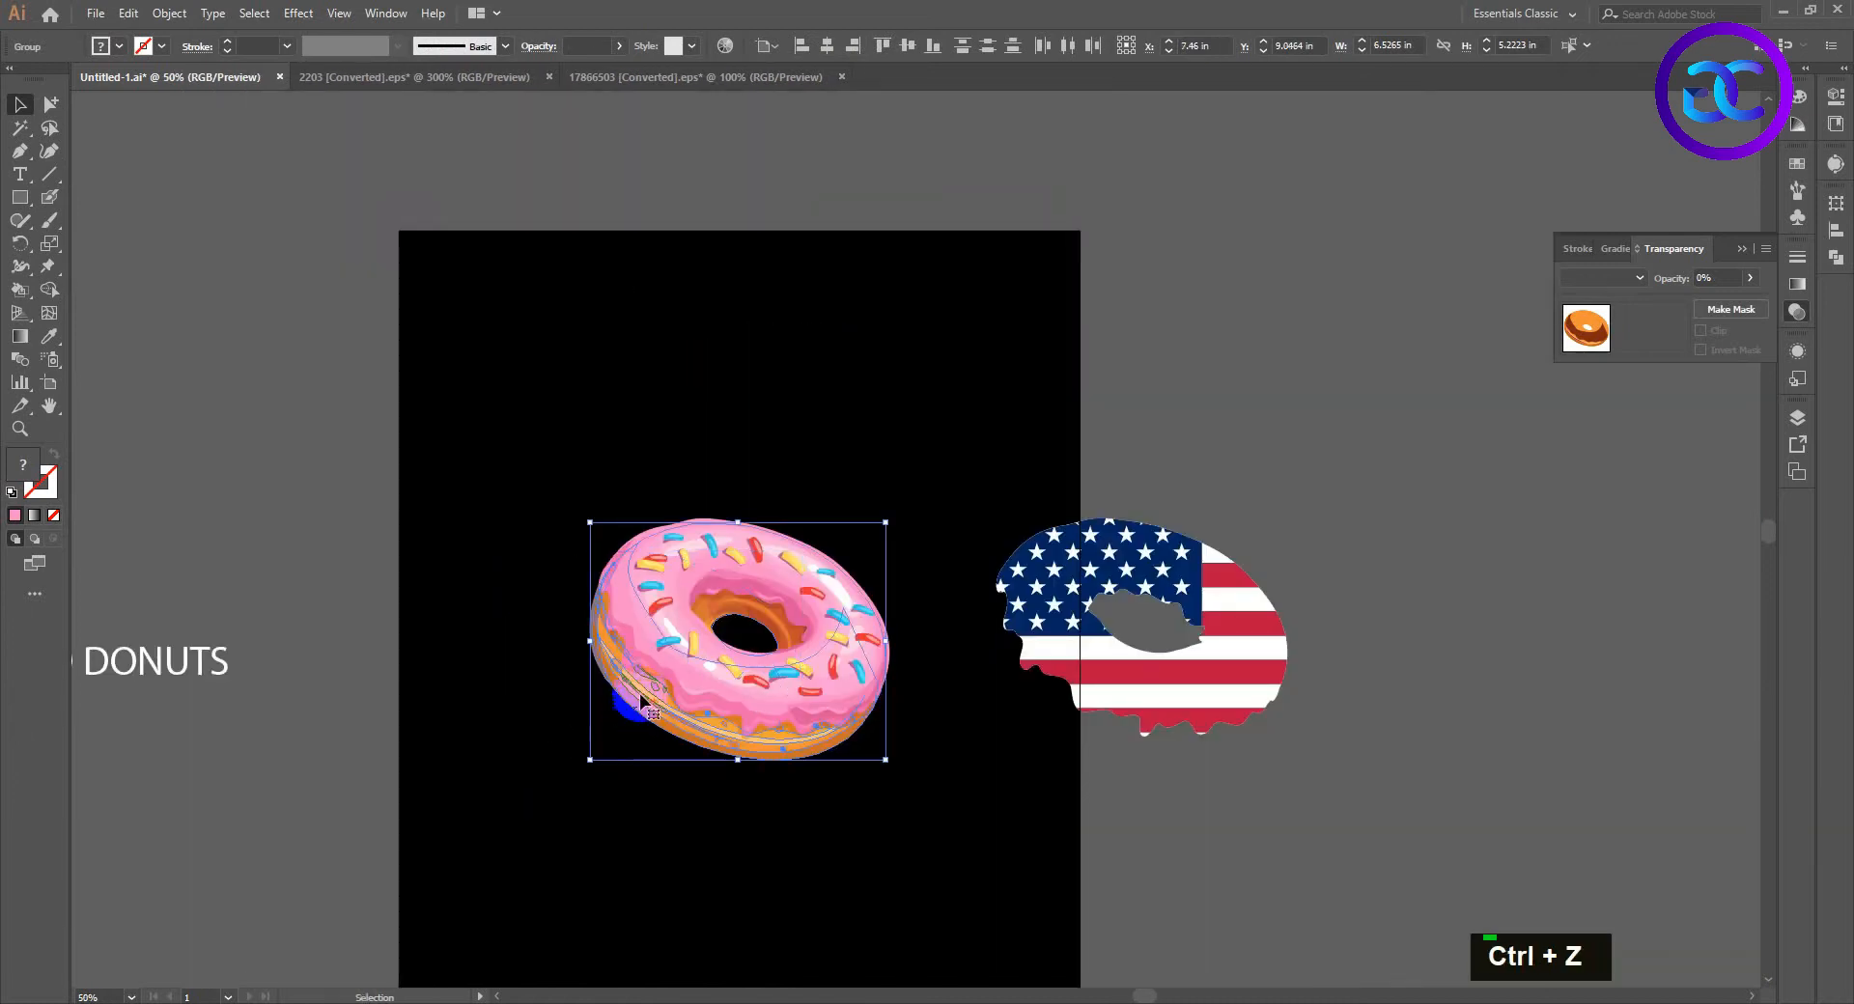
{"action": "key", "text": "ctrl+shift+z"}
{"action": "key", "text": "ctrl+z"}
{"action": "left_click", "coordinate": [170, 13]}
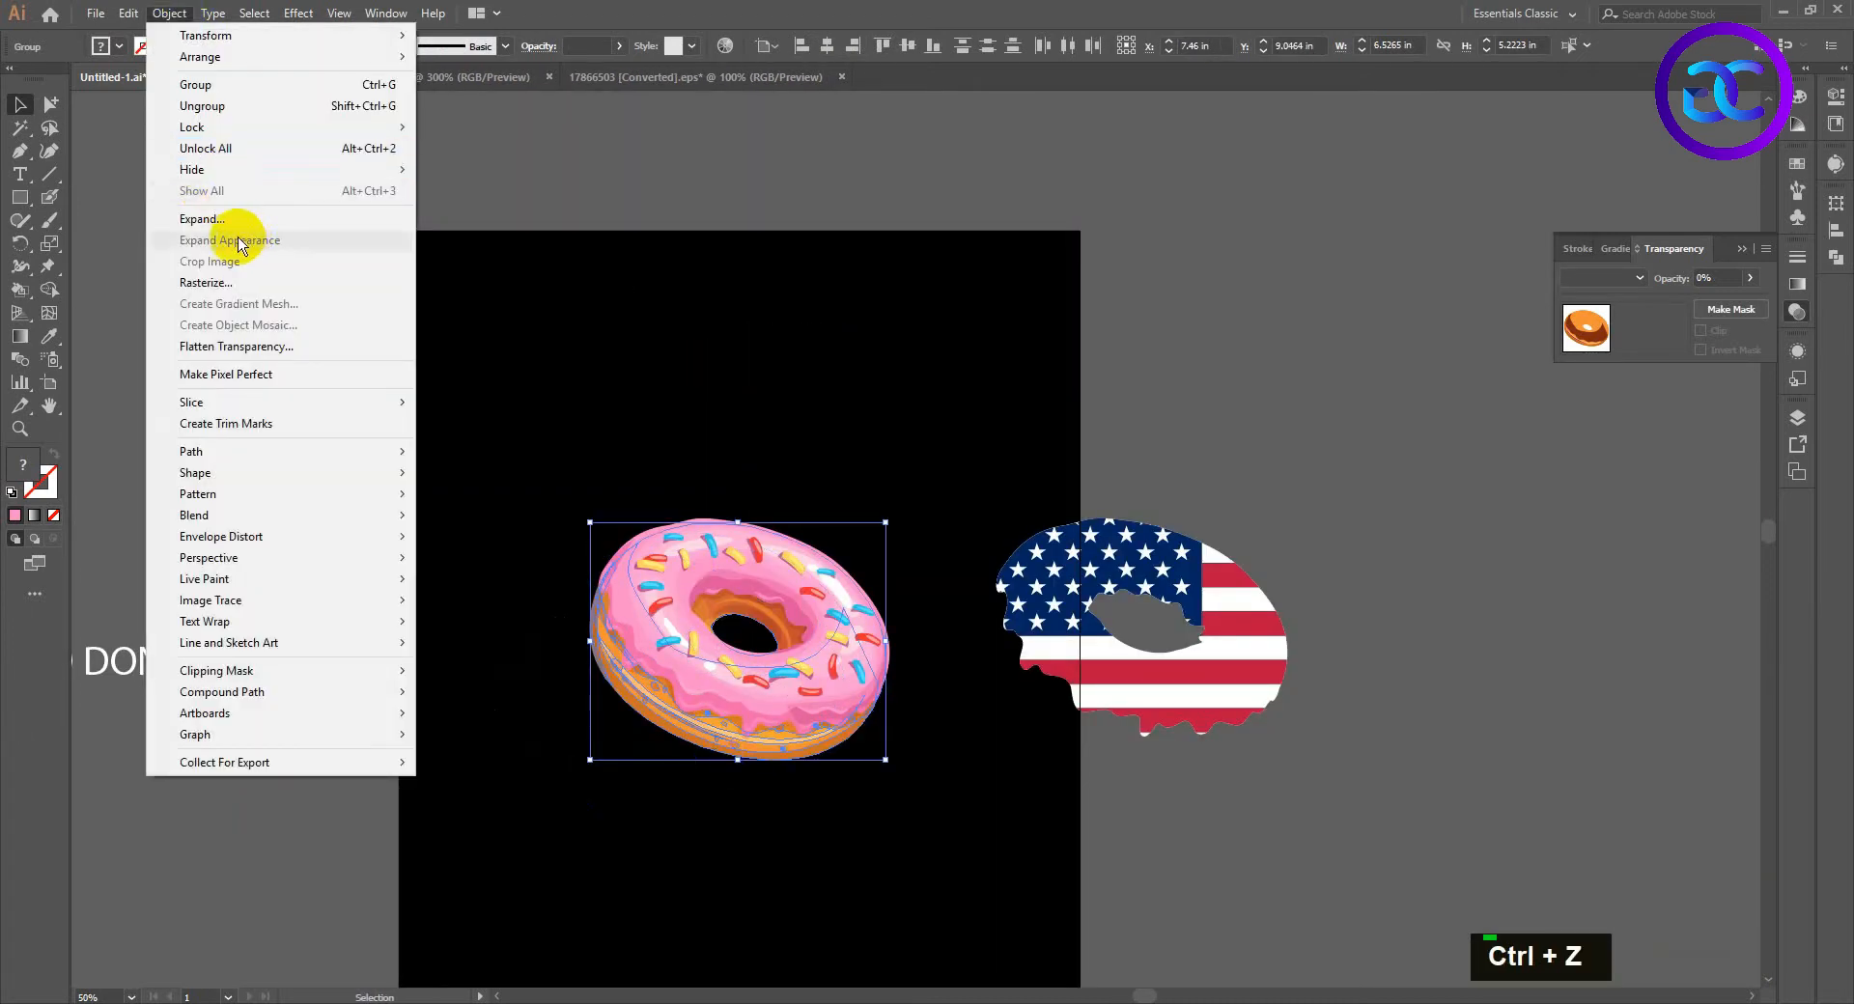
{"action": "left_click", "coordinate": [429, 81]}
{"action": "left_click", "coordinate": [762, 766]}
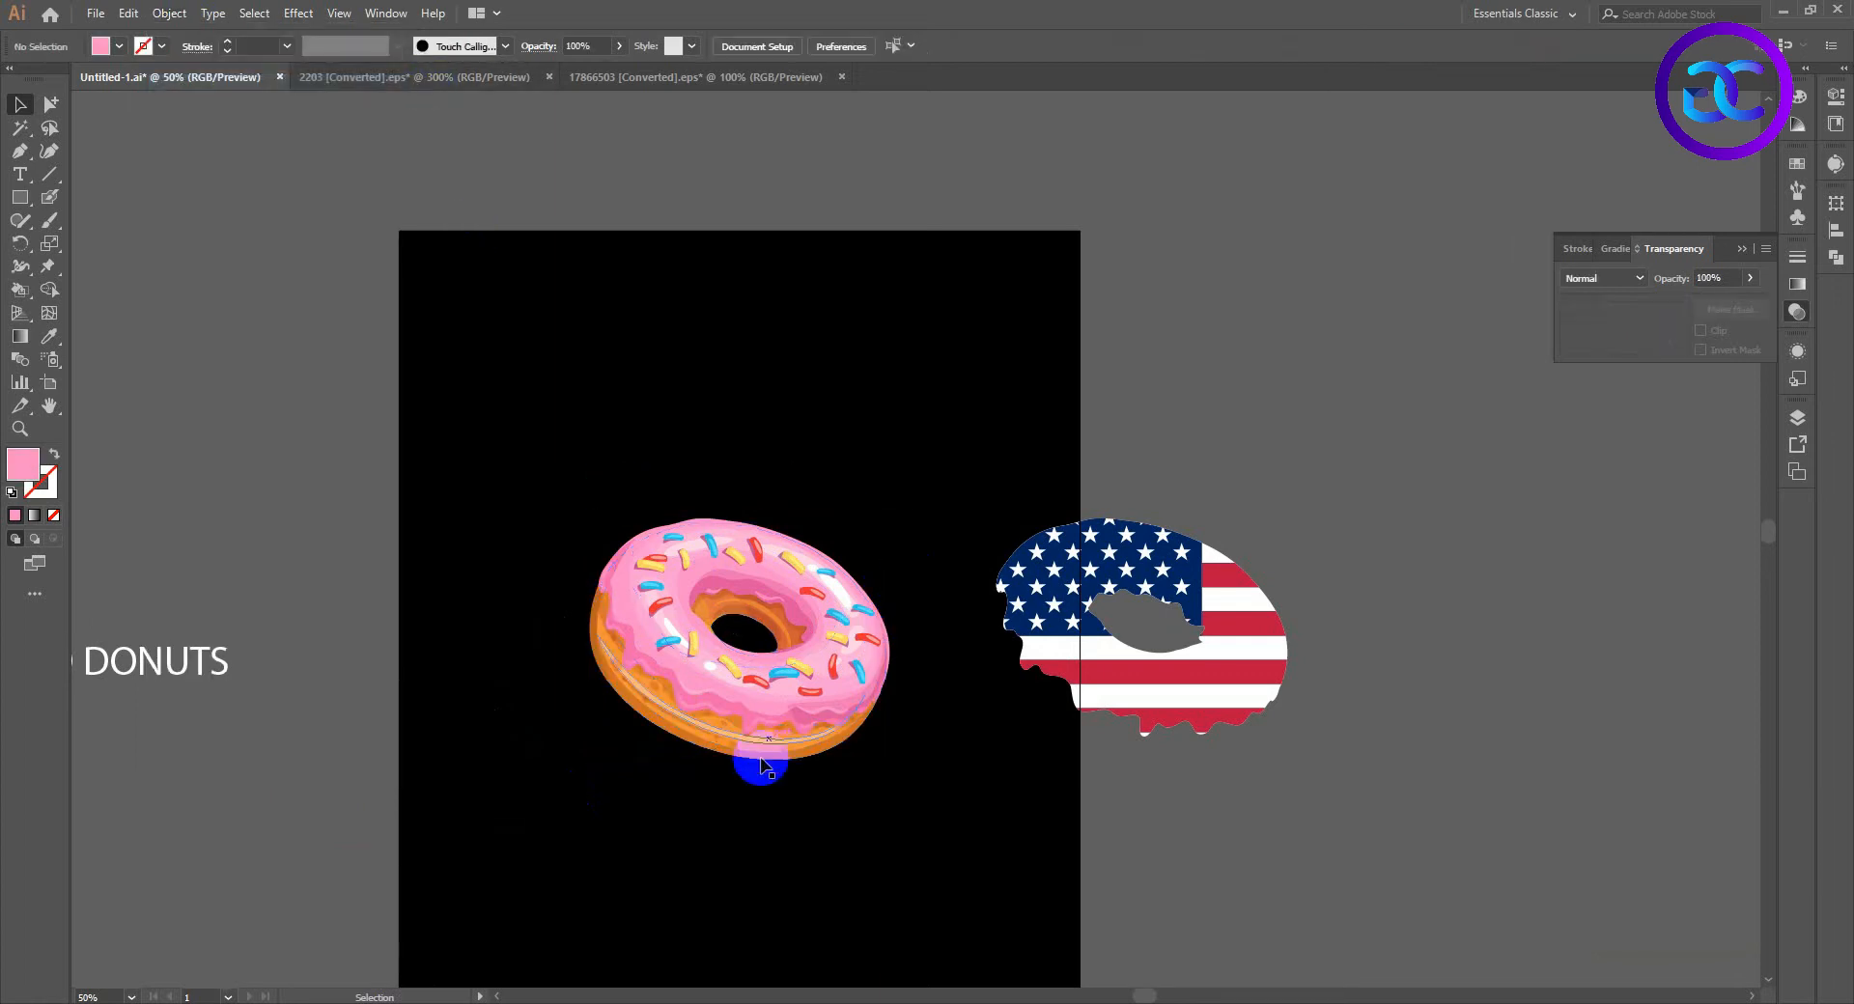
{"action": "left_click_drag", "start_coordinate": [654, 766], "coordinate": [517, 773]}
{"action": "key", "text": "ctrl+z"}
{"action": "key", "text": "ctrl+z"}
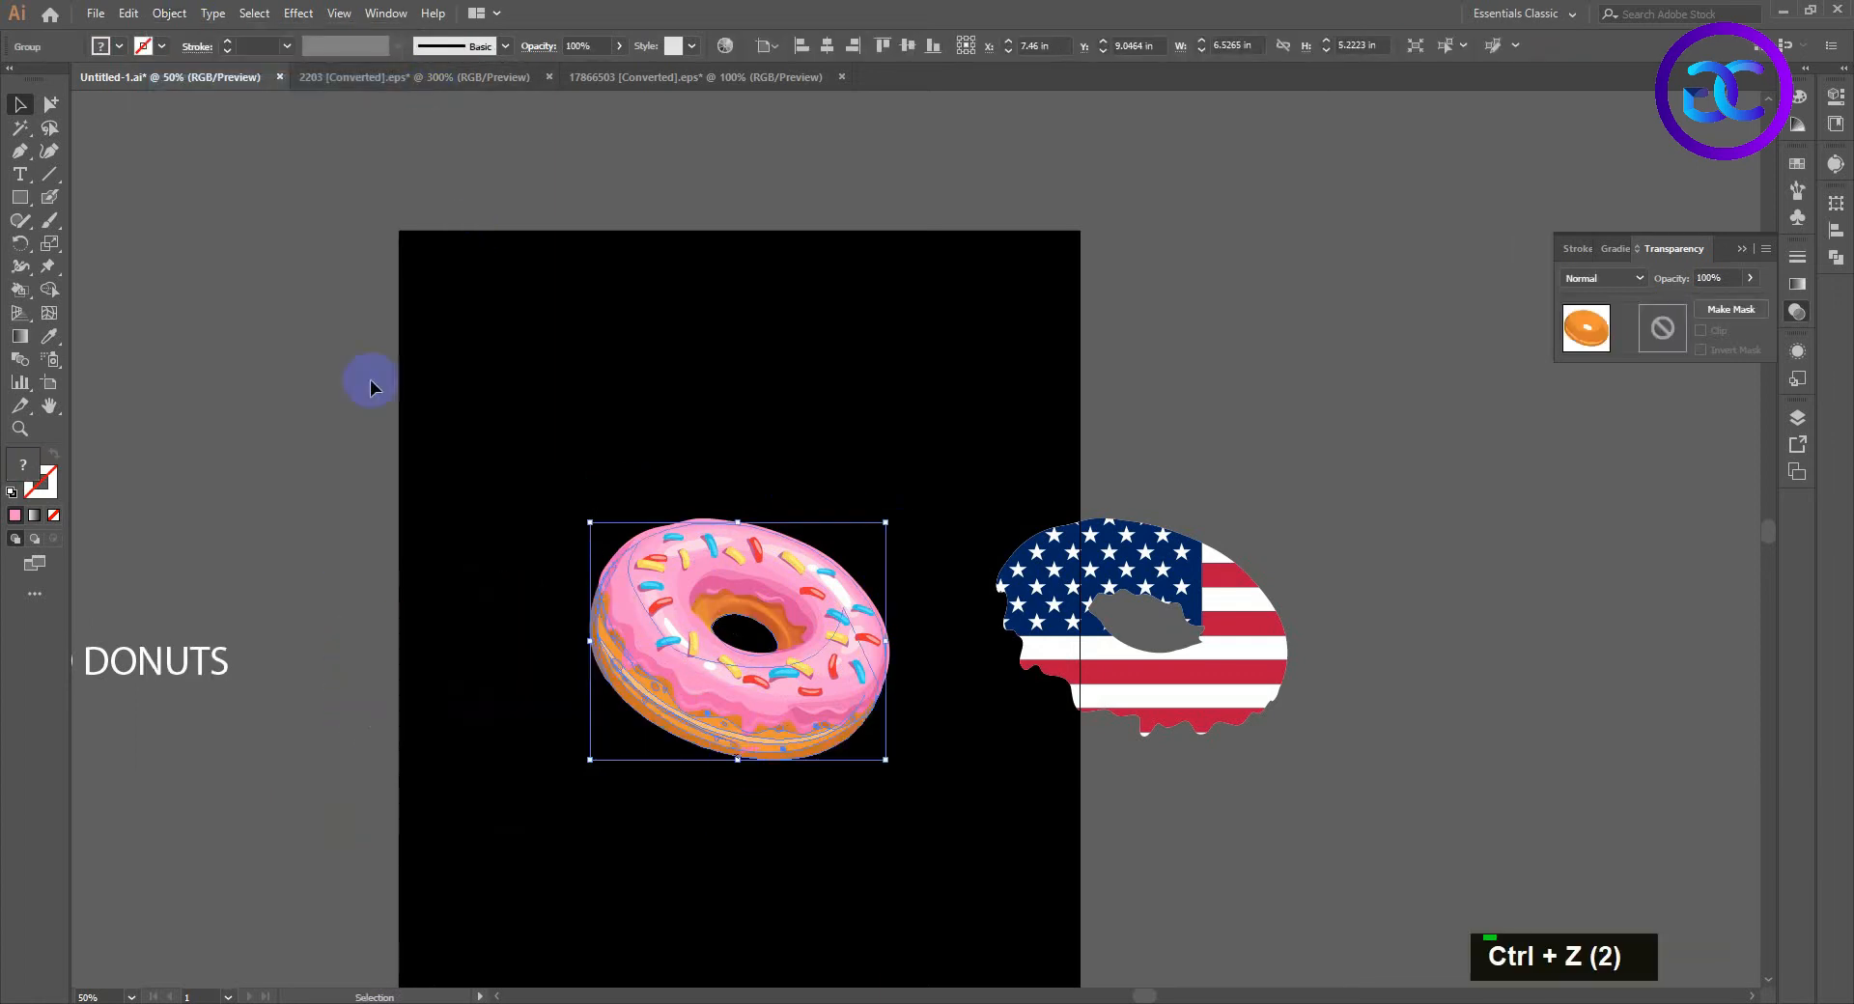
Step: Lock the grouped orange dough
{"action": "left_click", "coordinate": [177, 14]}
{"action": "mouse_move", "coordinate": [218, 131]}
{"action": "left_click", "coordinate": [519, 133]}
{"action": "double_click", "coordinate": [547, 429]}
Step: Select the remaining icing and sprinkle pieces of the donut and group them
{"action": "left_click_drag", "start_coordinate": [512, 404], "coordinate": [882, 756]}
{"action": "right_click", "coordinate": [866, 759]}
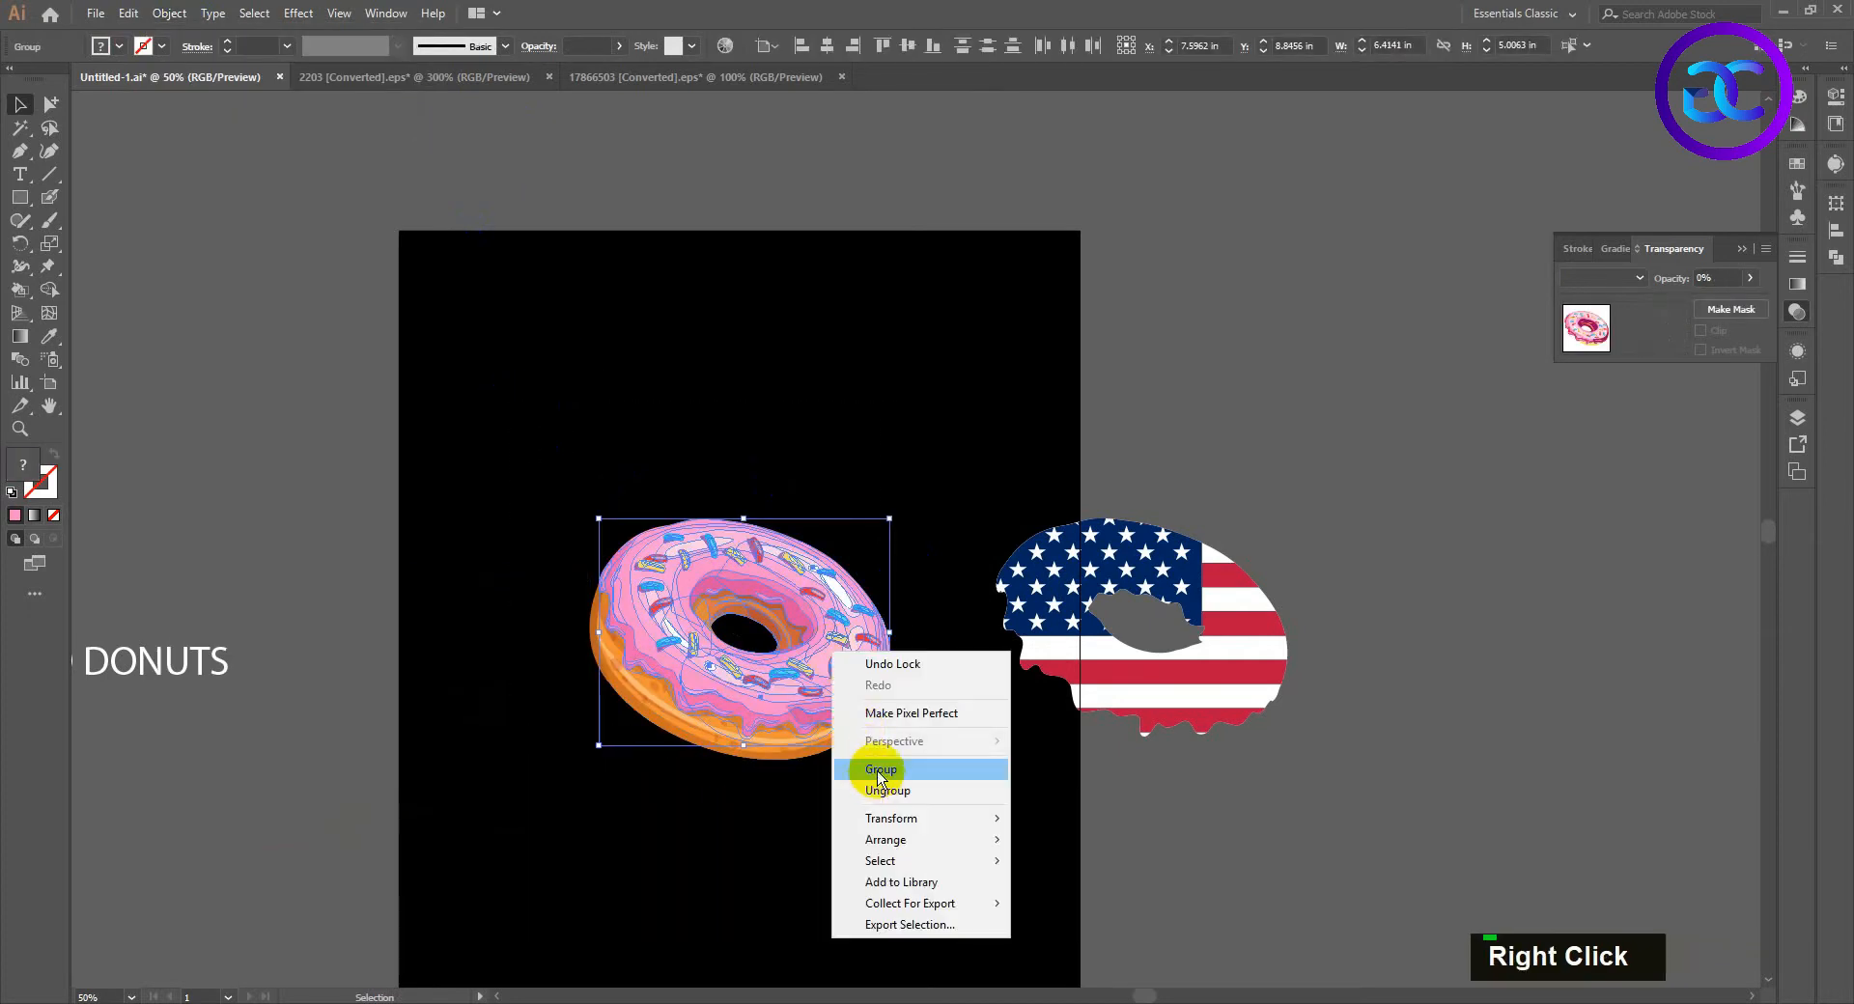
{"action": "left_click", "coordinate": [880, 770]}
Step: Move the icing-shaped flag back over the donut, aligned with the icing, and lock it
{"action": "scroll", "coordinate": [965, 757], "scroll_direction": "up", "scroll_amount": 1}
{"action": "left_click_drag", "start_coordinate": [960, 658], "coordinate": [765, 638]}
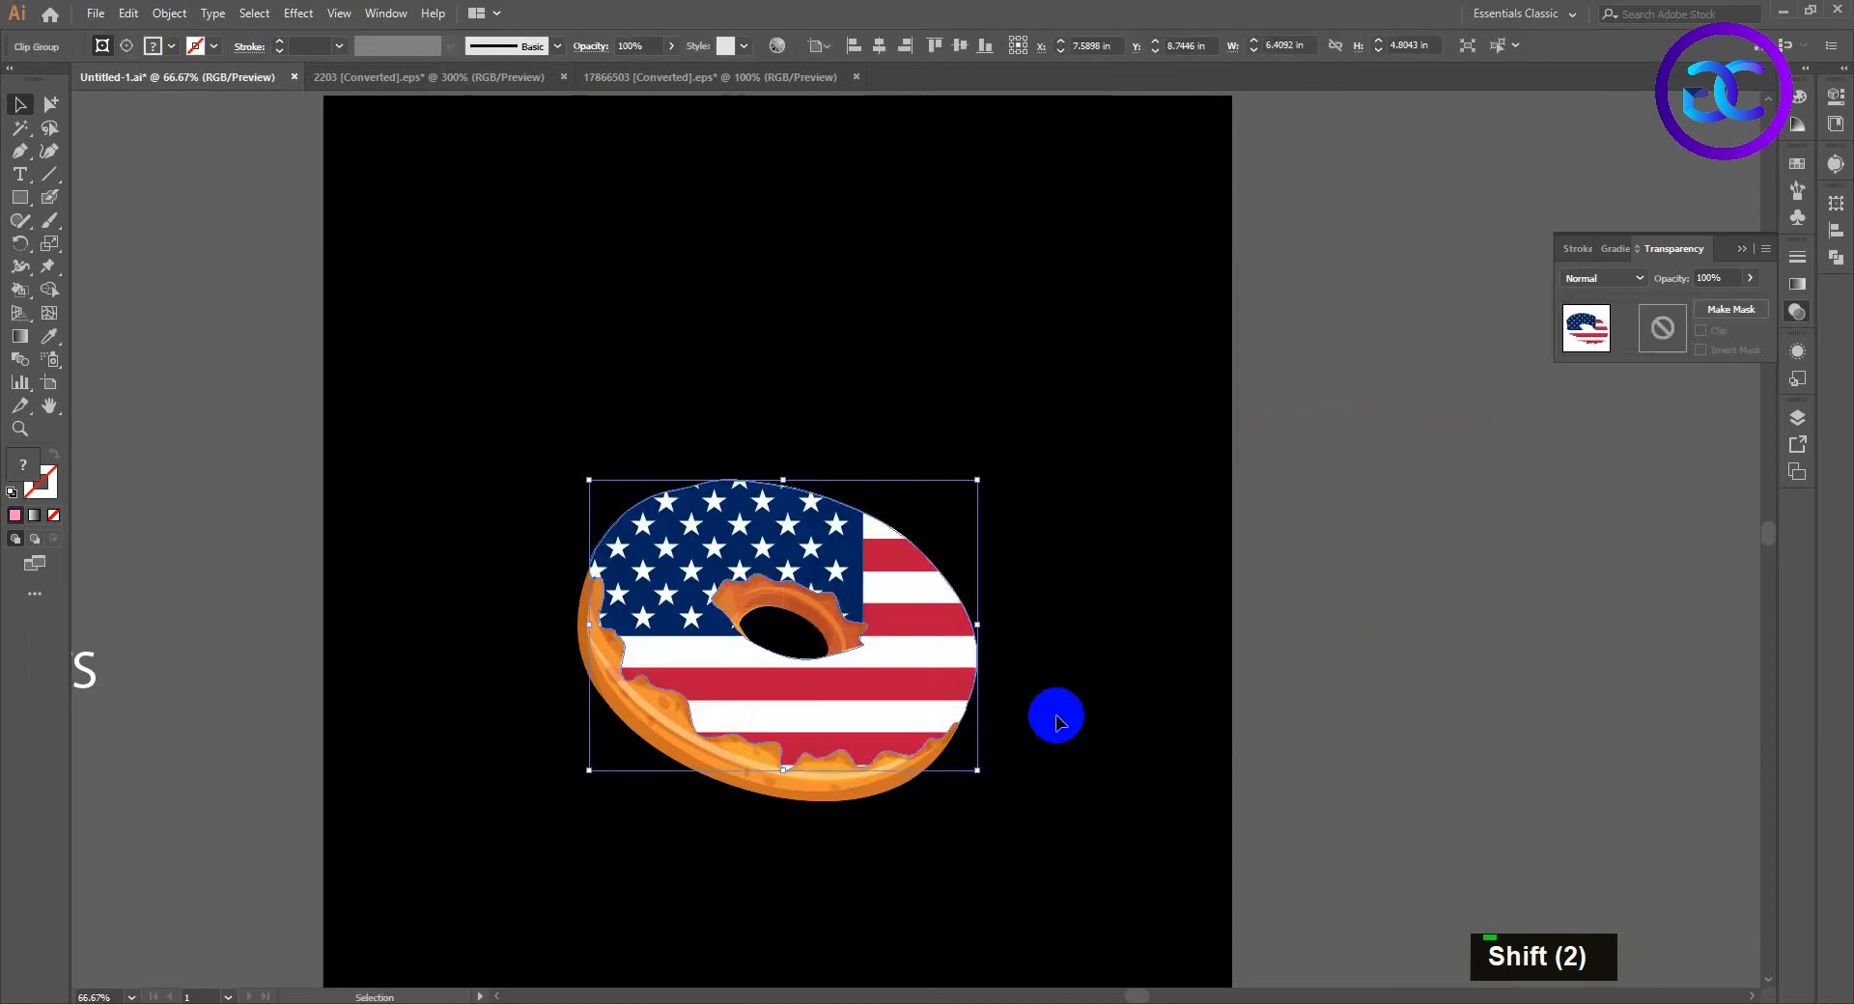
{"action": "double_click", "coordinate": [910, 704]}
{"action": "left_click", "coordinate": [169, 13]}
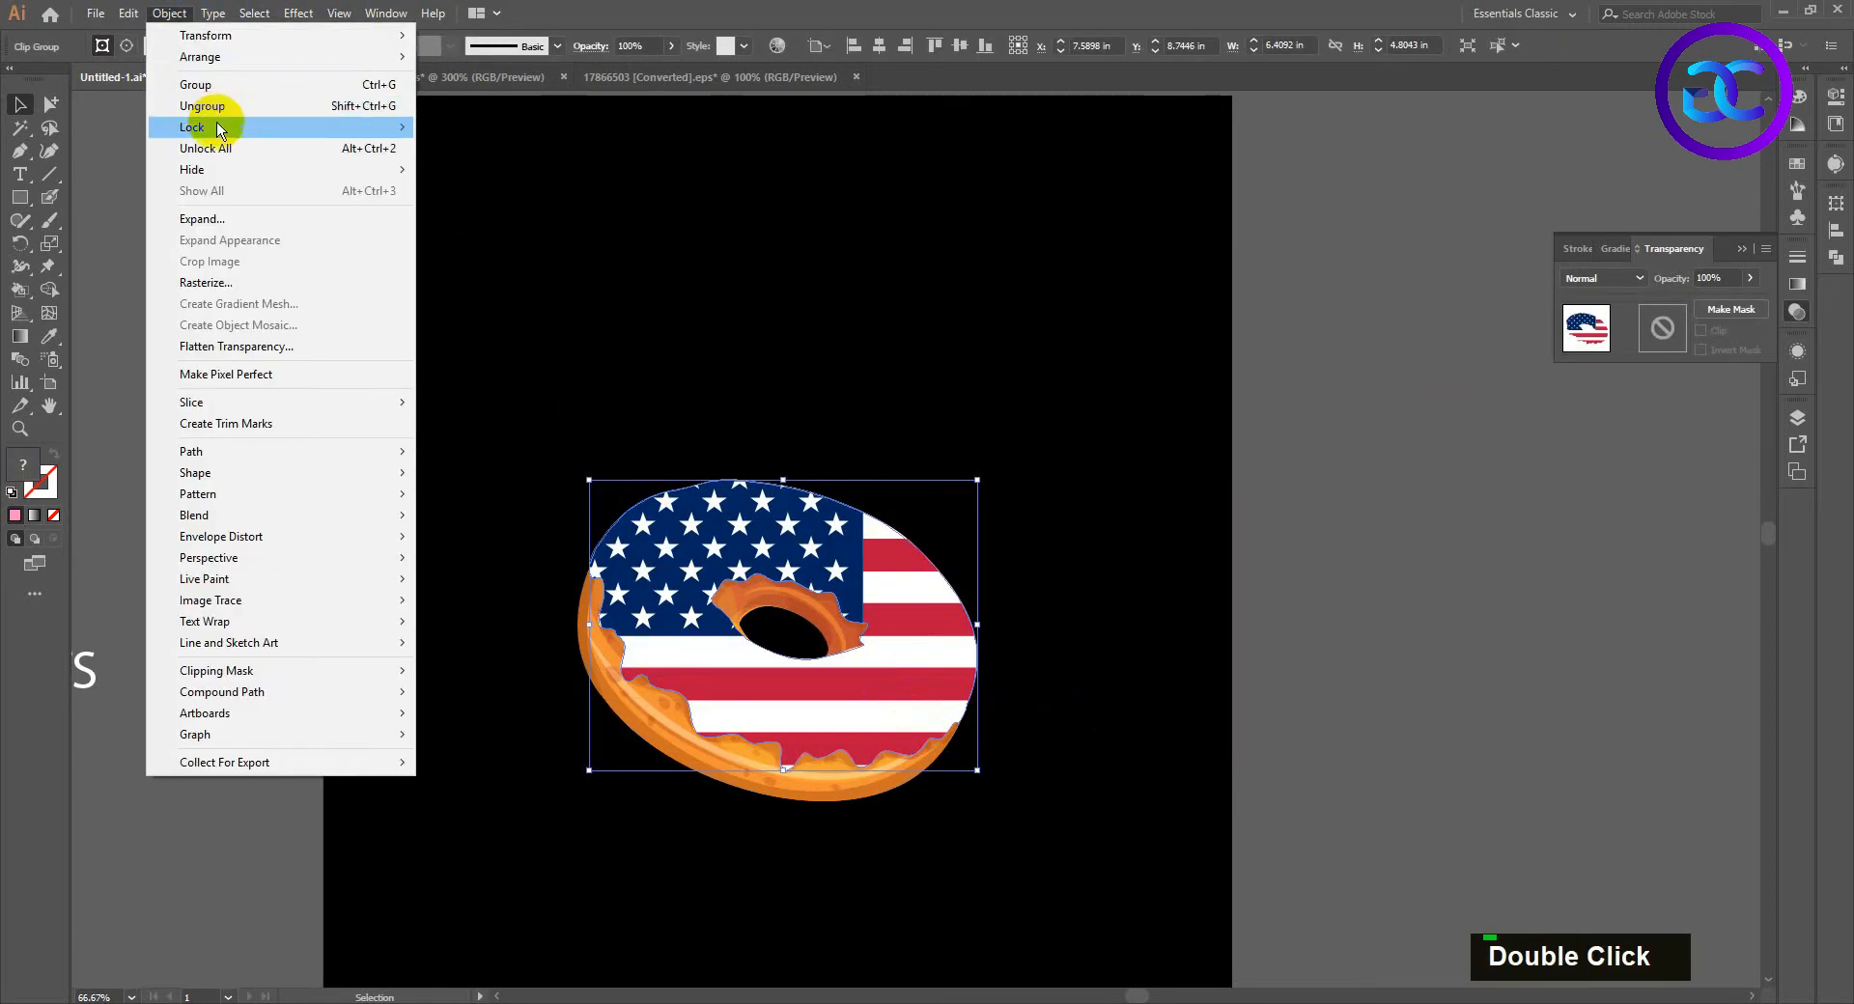
{"action": "mouse_move", "coordinate": [228, 124]}
{"action": "left_click", "coordinate": [454, 125]}
Step: Bring the icing and sprinkles group in front of the locked flag
{"action": "left_click", "coordinate": [704, 537]}
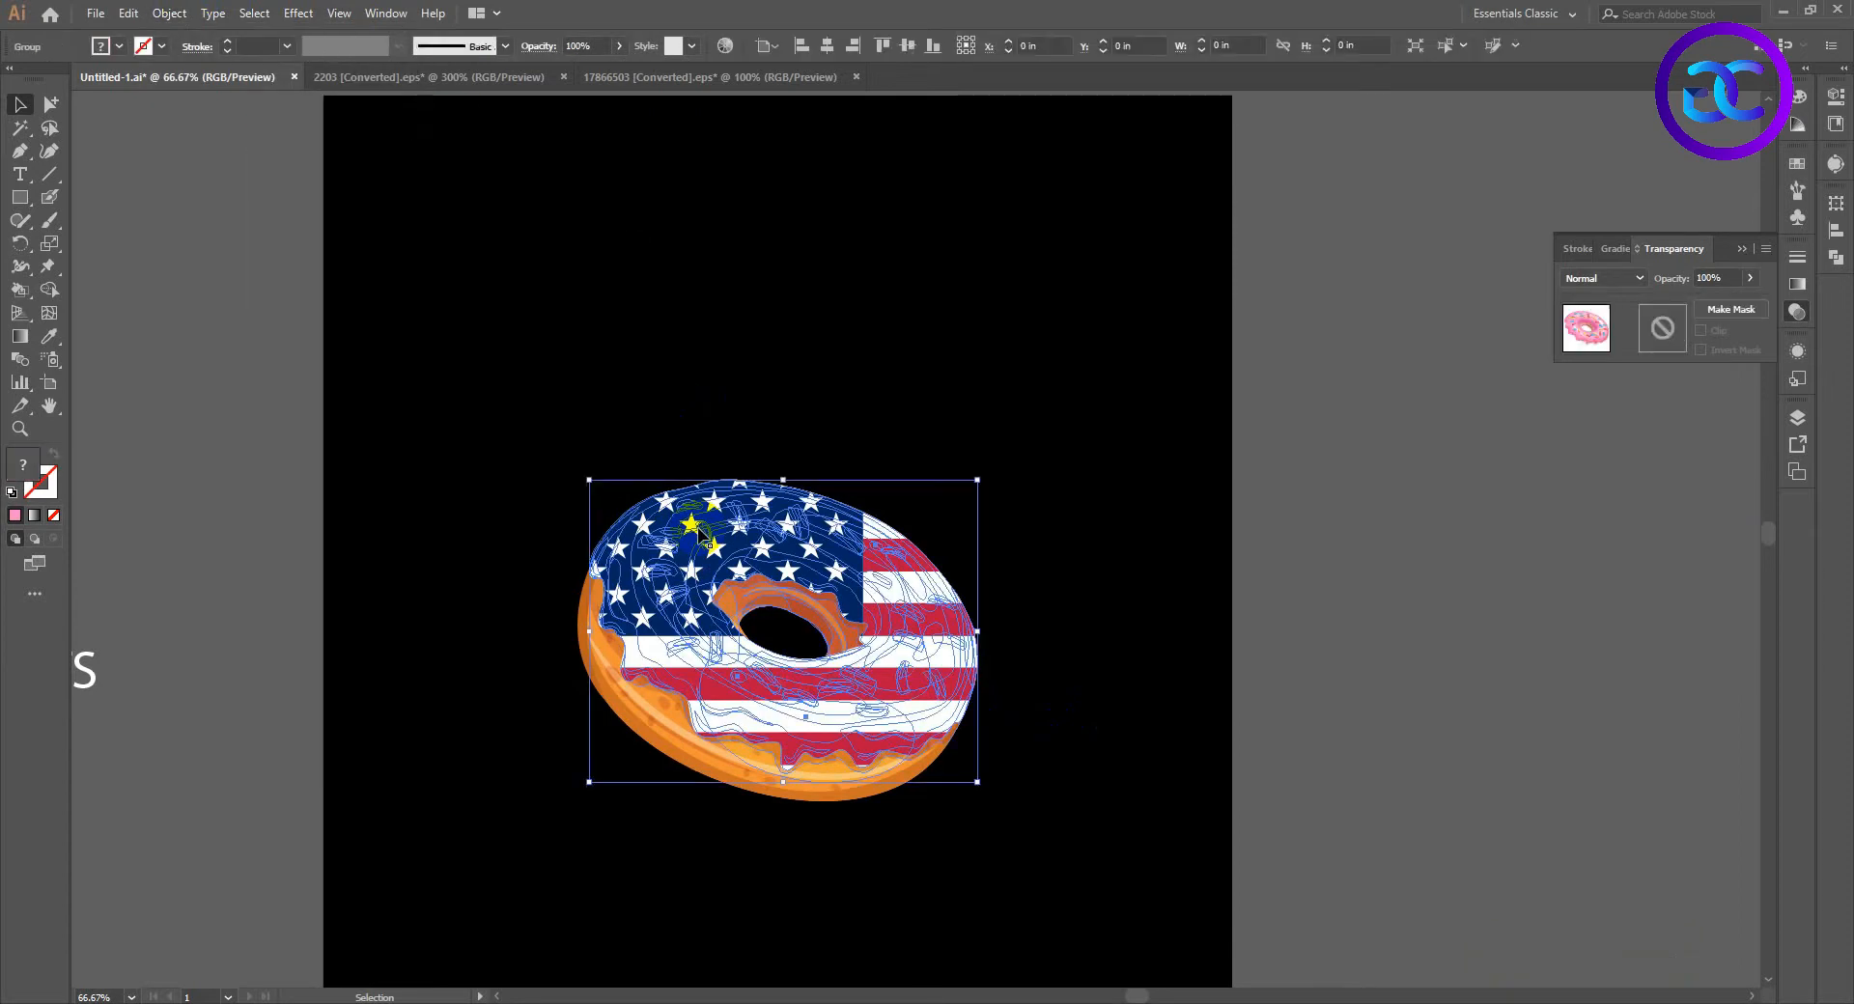
{"action": "right_click", "coordinate": [701, 531]}
{"action": "mouse_move", "coordinate": [758, 738]}
{"action": "left_click", "coordinate": [951, 740]}
{"action": "left_click_drag", "start_coordinate": [1171, 608], "coordinate": [666, 517]}
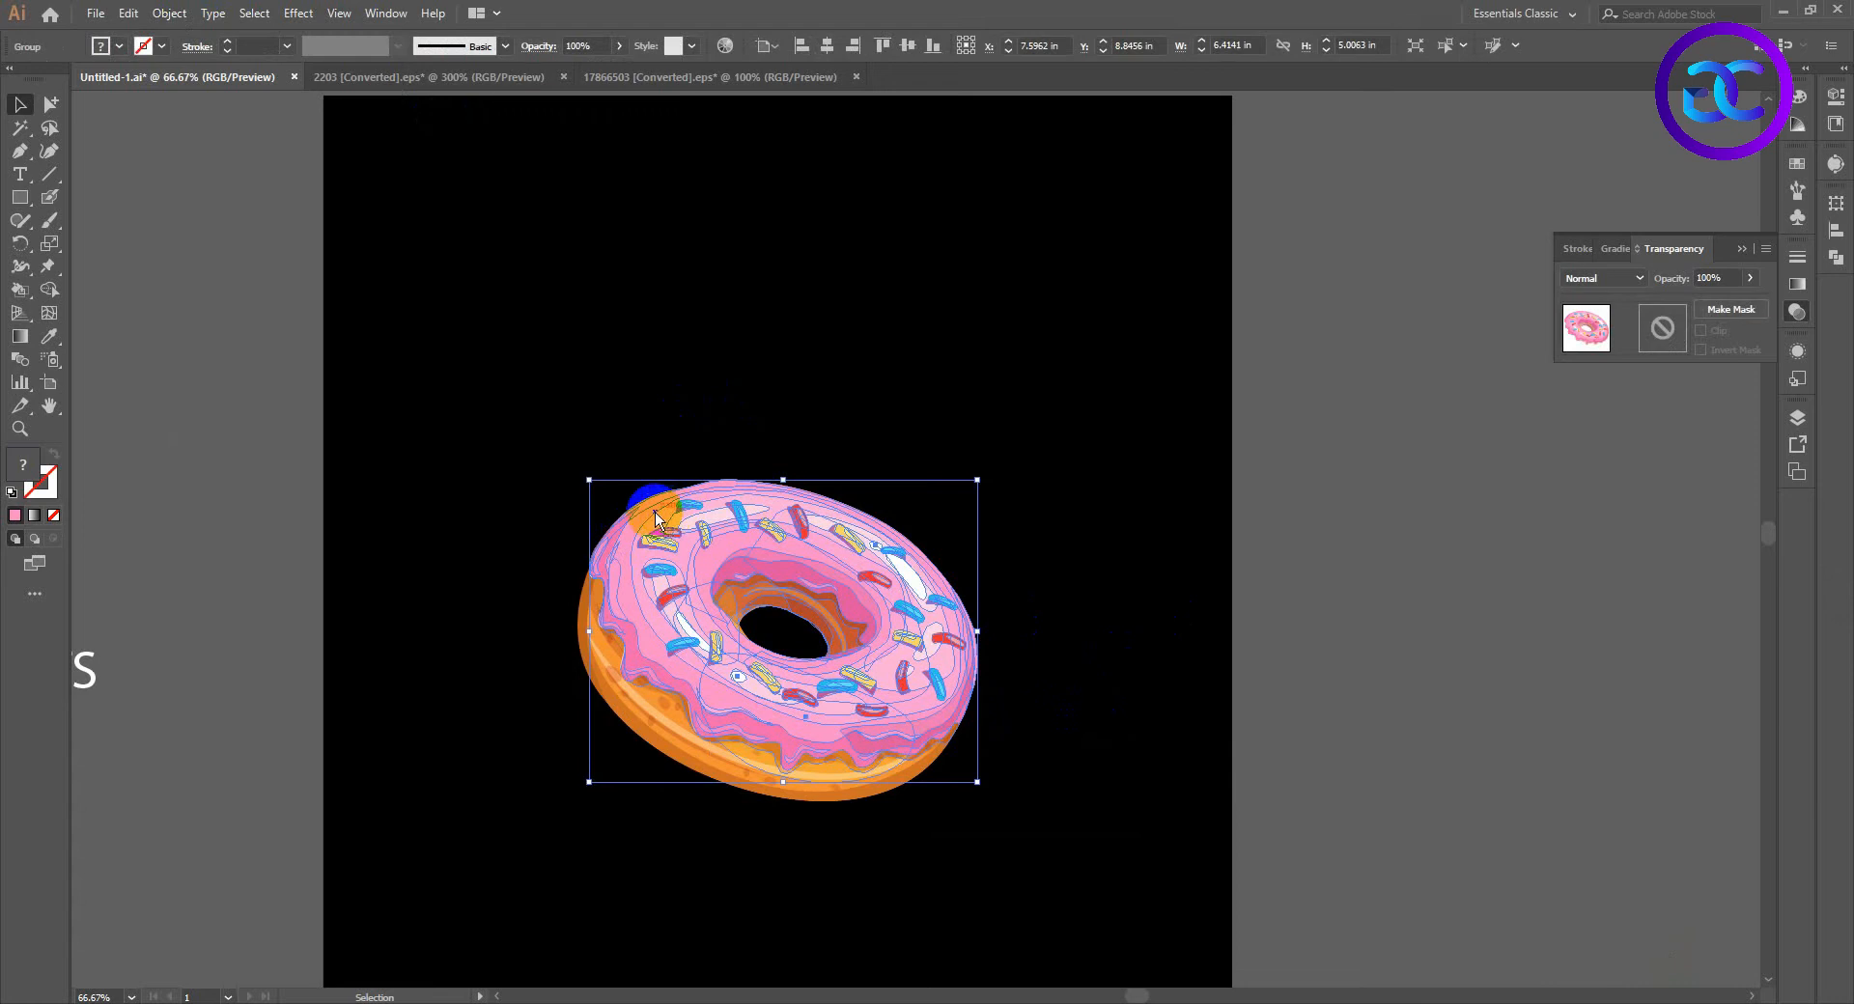
Step: Ungroup the icing and sprinkles group and select the plain pink icing base shape
{"action": "right_click", "coordinate": [655, 512]}
{"action": "left_click", "coordinate": [749, 672]}
{"action": "double_click", "coordinate": [569, 536]}
{"action": "left_click", "coordinate": [644, 511]}
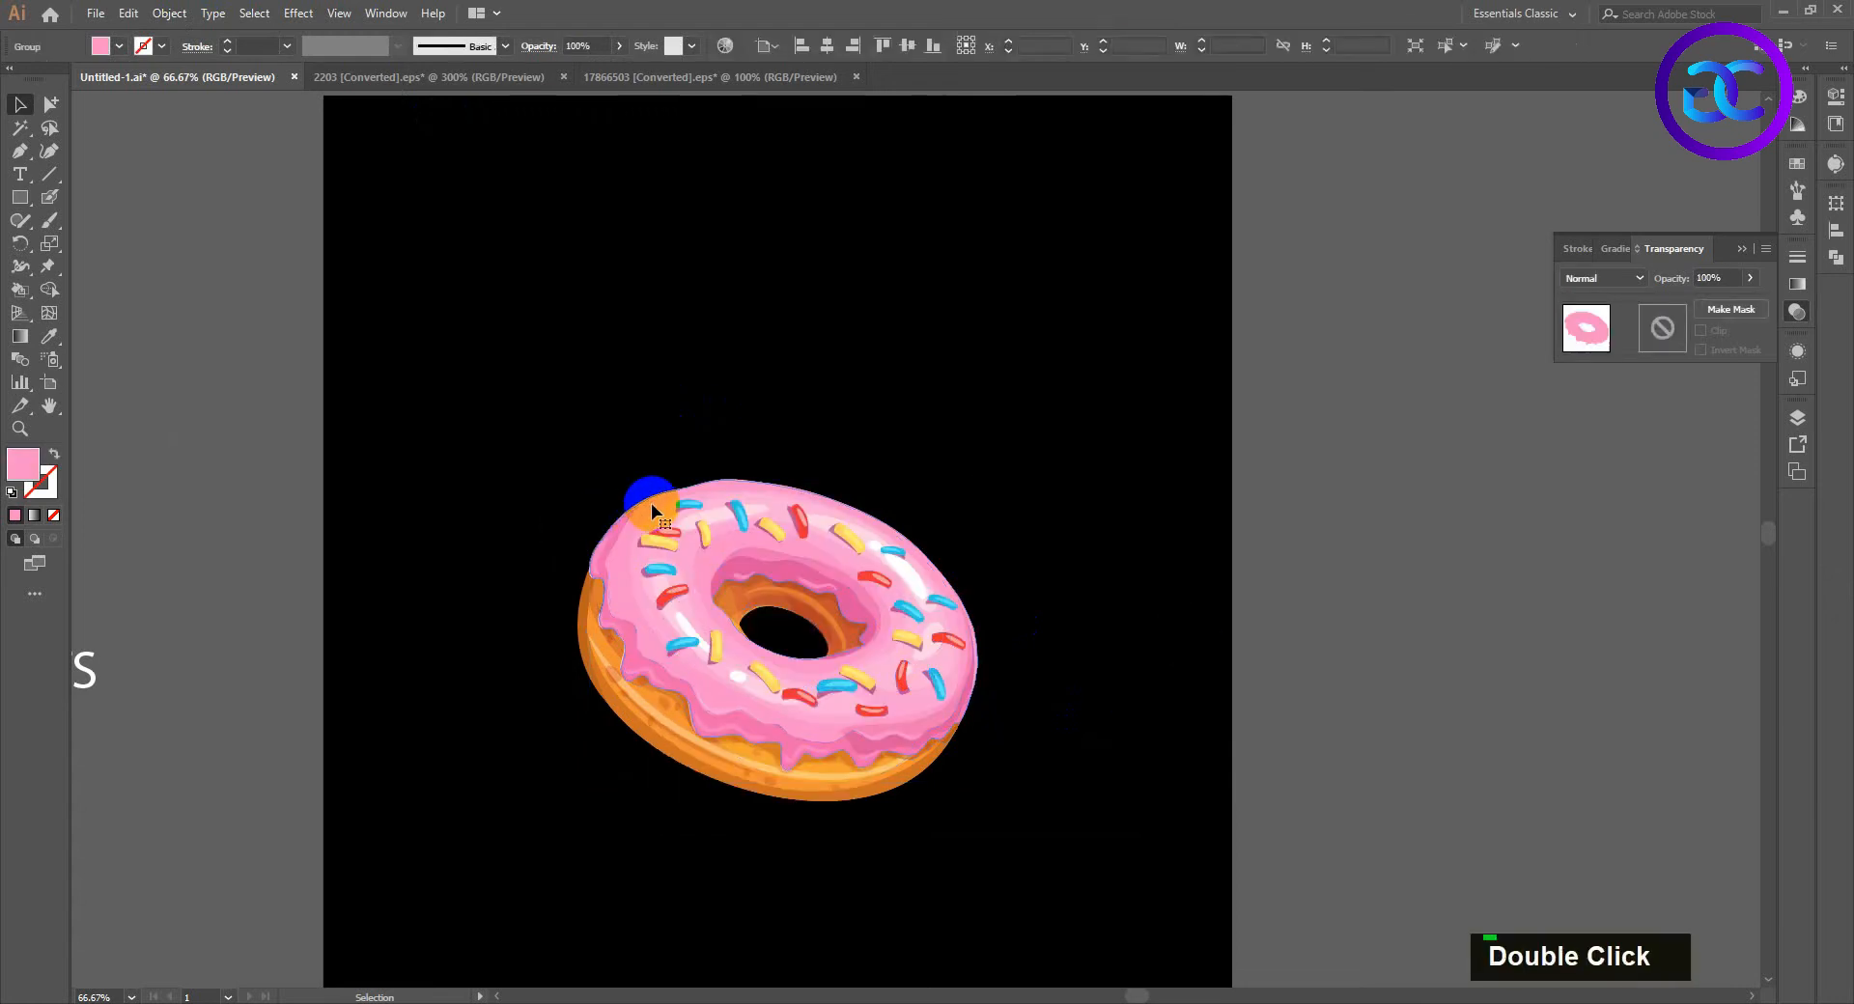
Step: Delete the plain pink icing base shape that covers the flag
{"action": "key", "text": "Delete"}
{"action": "left_click", "coordinate": [1106, 504]}
{"action": "scroll", "coordinate": [1051, 575], "scroll_direction": "up", "scroll_amount": 1}
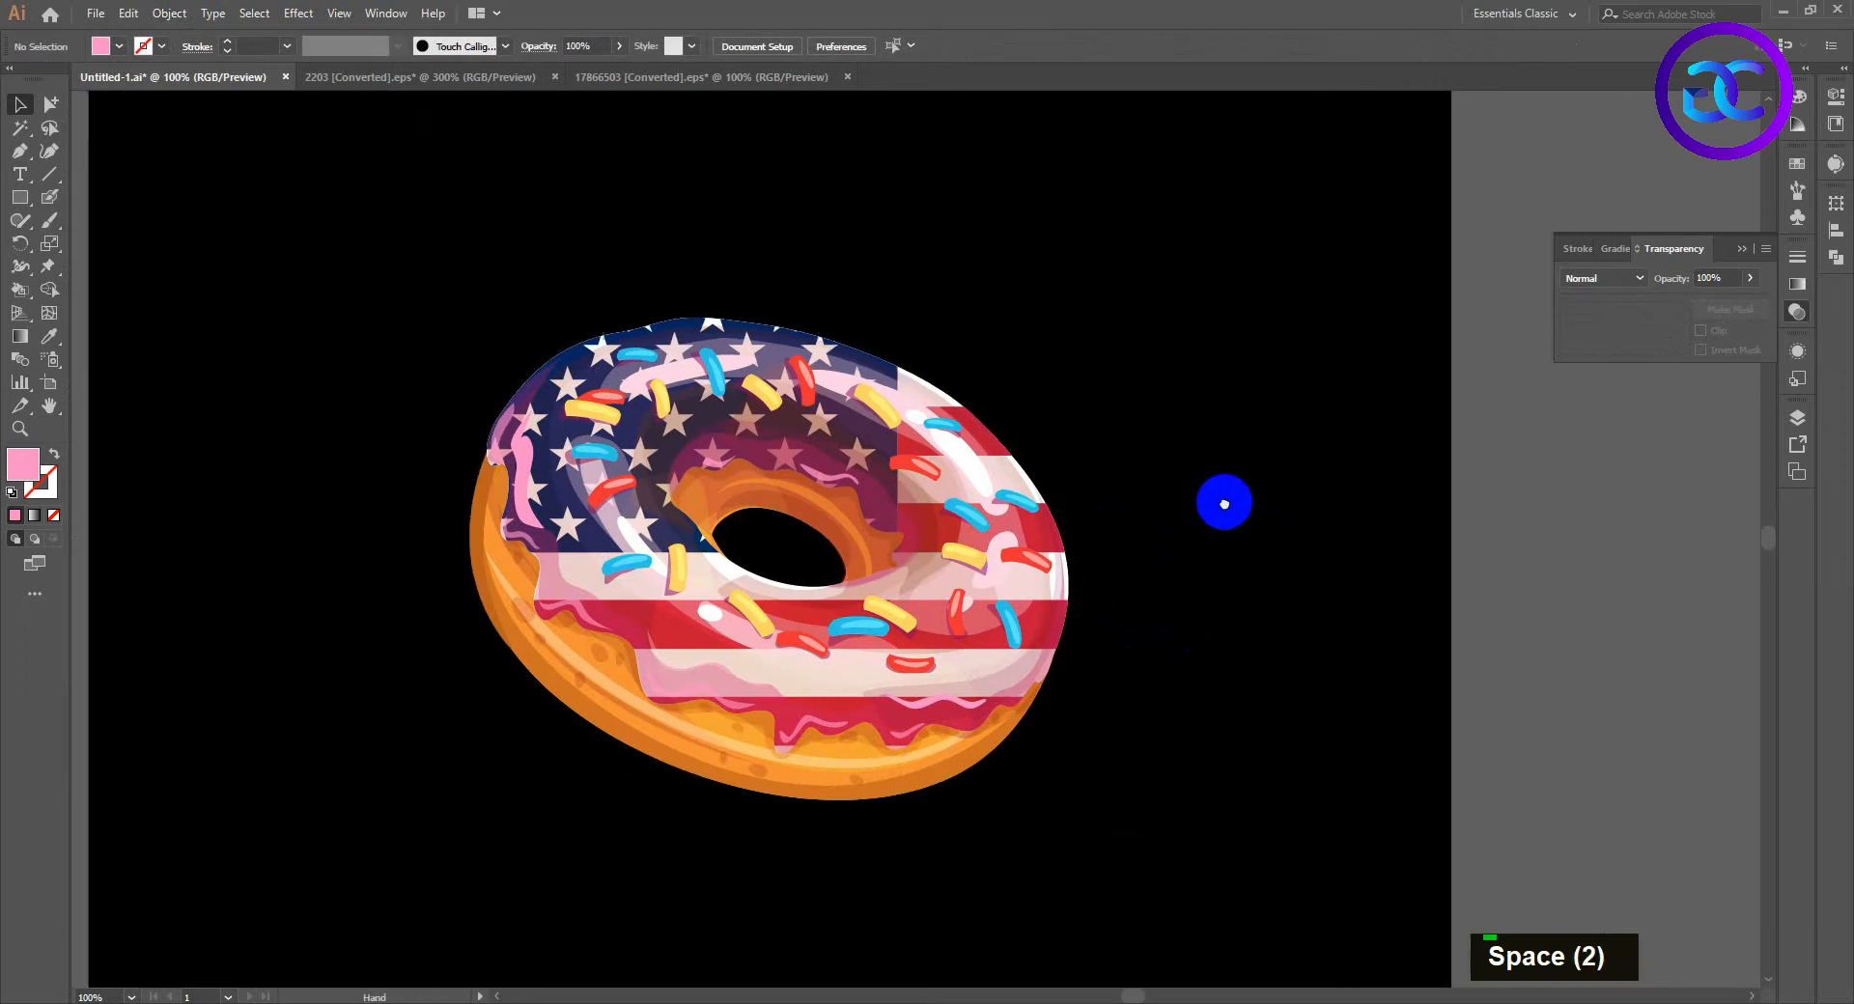
{"action": "scroll", "coordinate": [1087, 550], "scroll_direction": "down", "scroll_amount": 1}
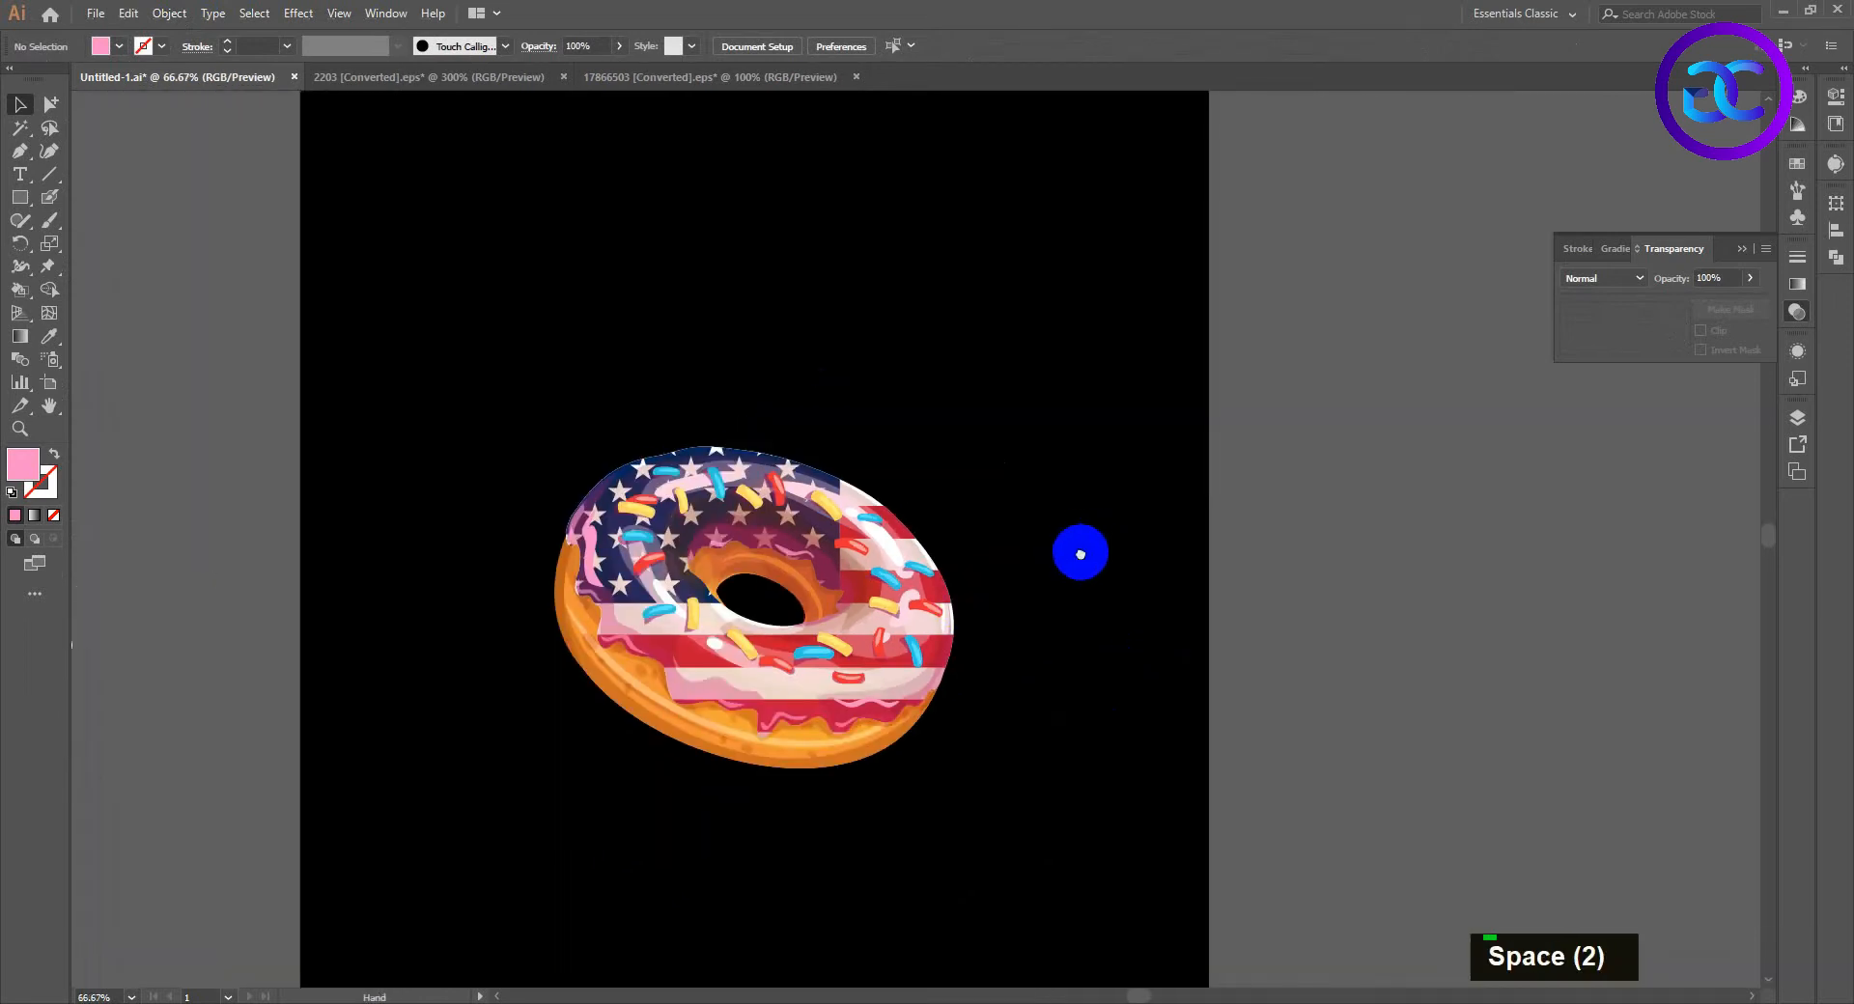
Step: Raise the opacity of the pink dripping icing edge and its dark shaded portion on the donut's lower right to full
{"action": "left_click", "coordinate": [661, 645]}
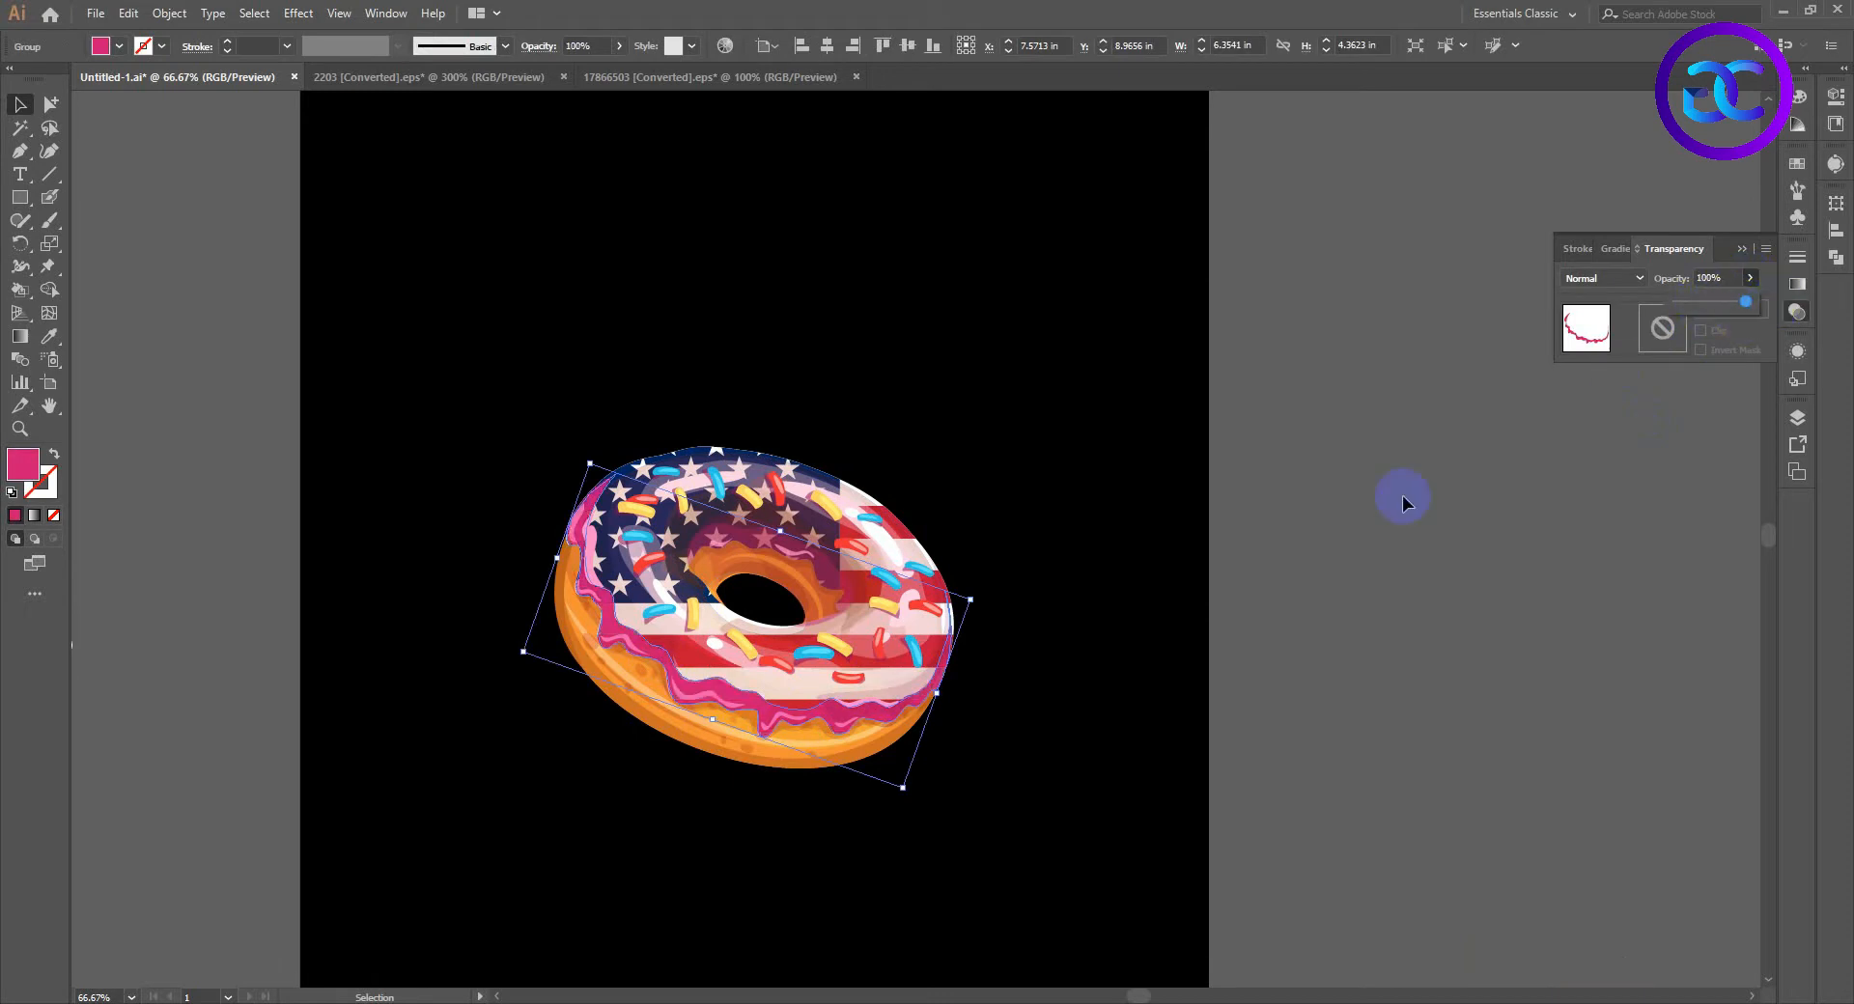
{"action": "double_click", "coordinate": [1219, 573]}
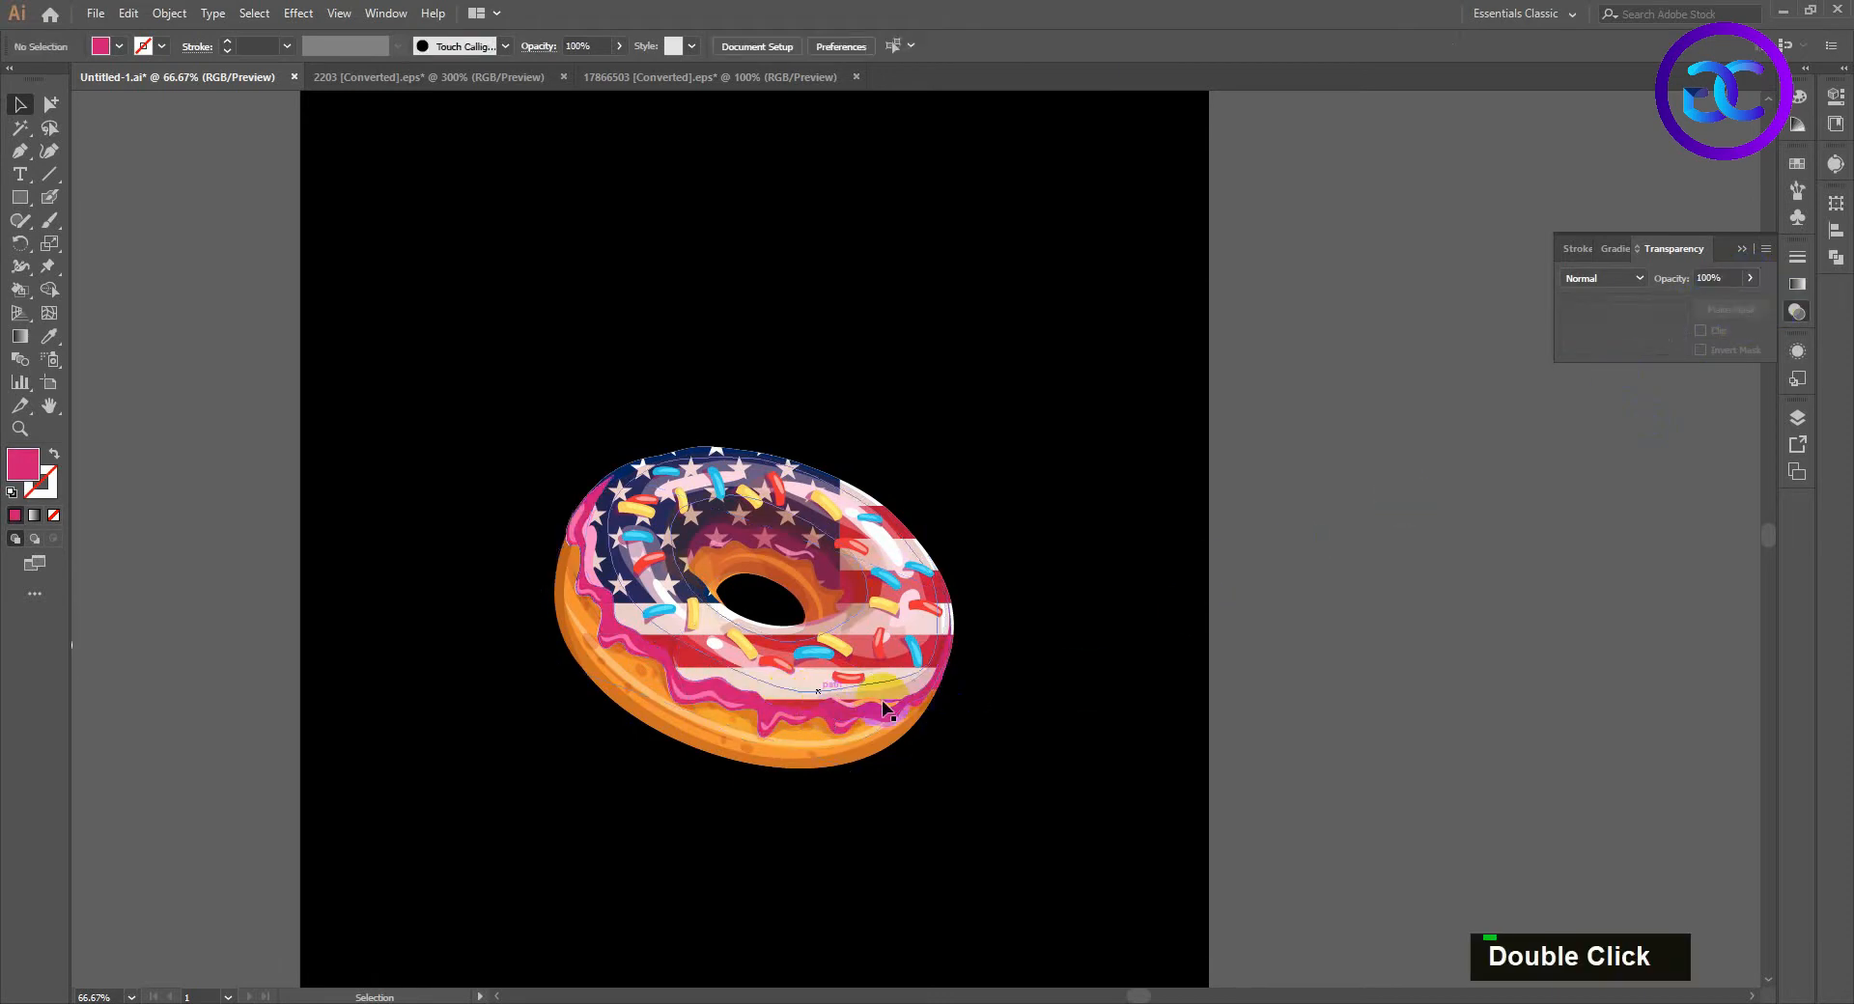
{"action": "left_click", "coordinate": [909, 698]}
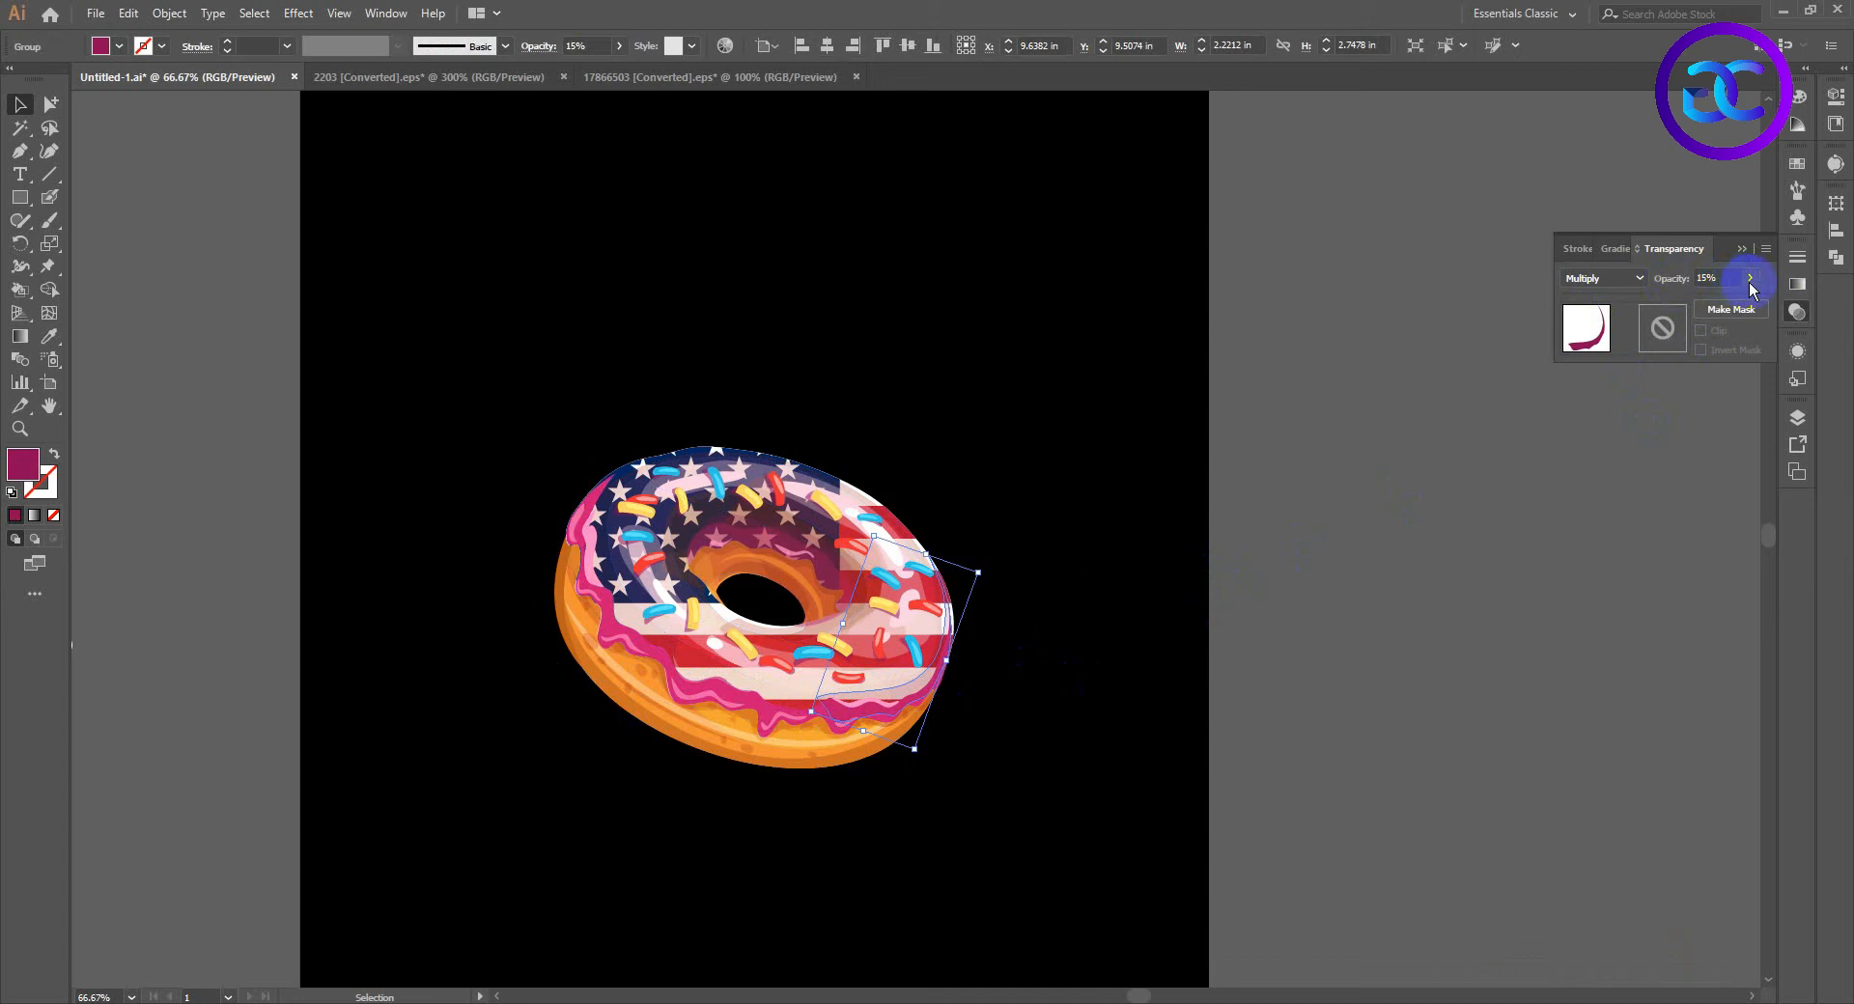
{"action": "double_click", "coordinate": [1137, 571]}
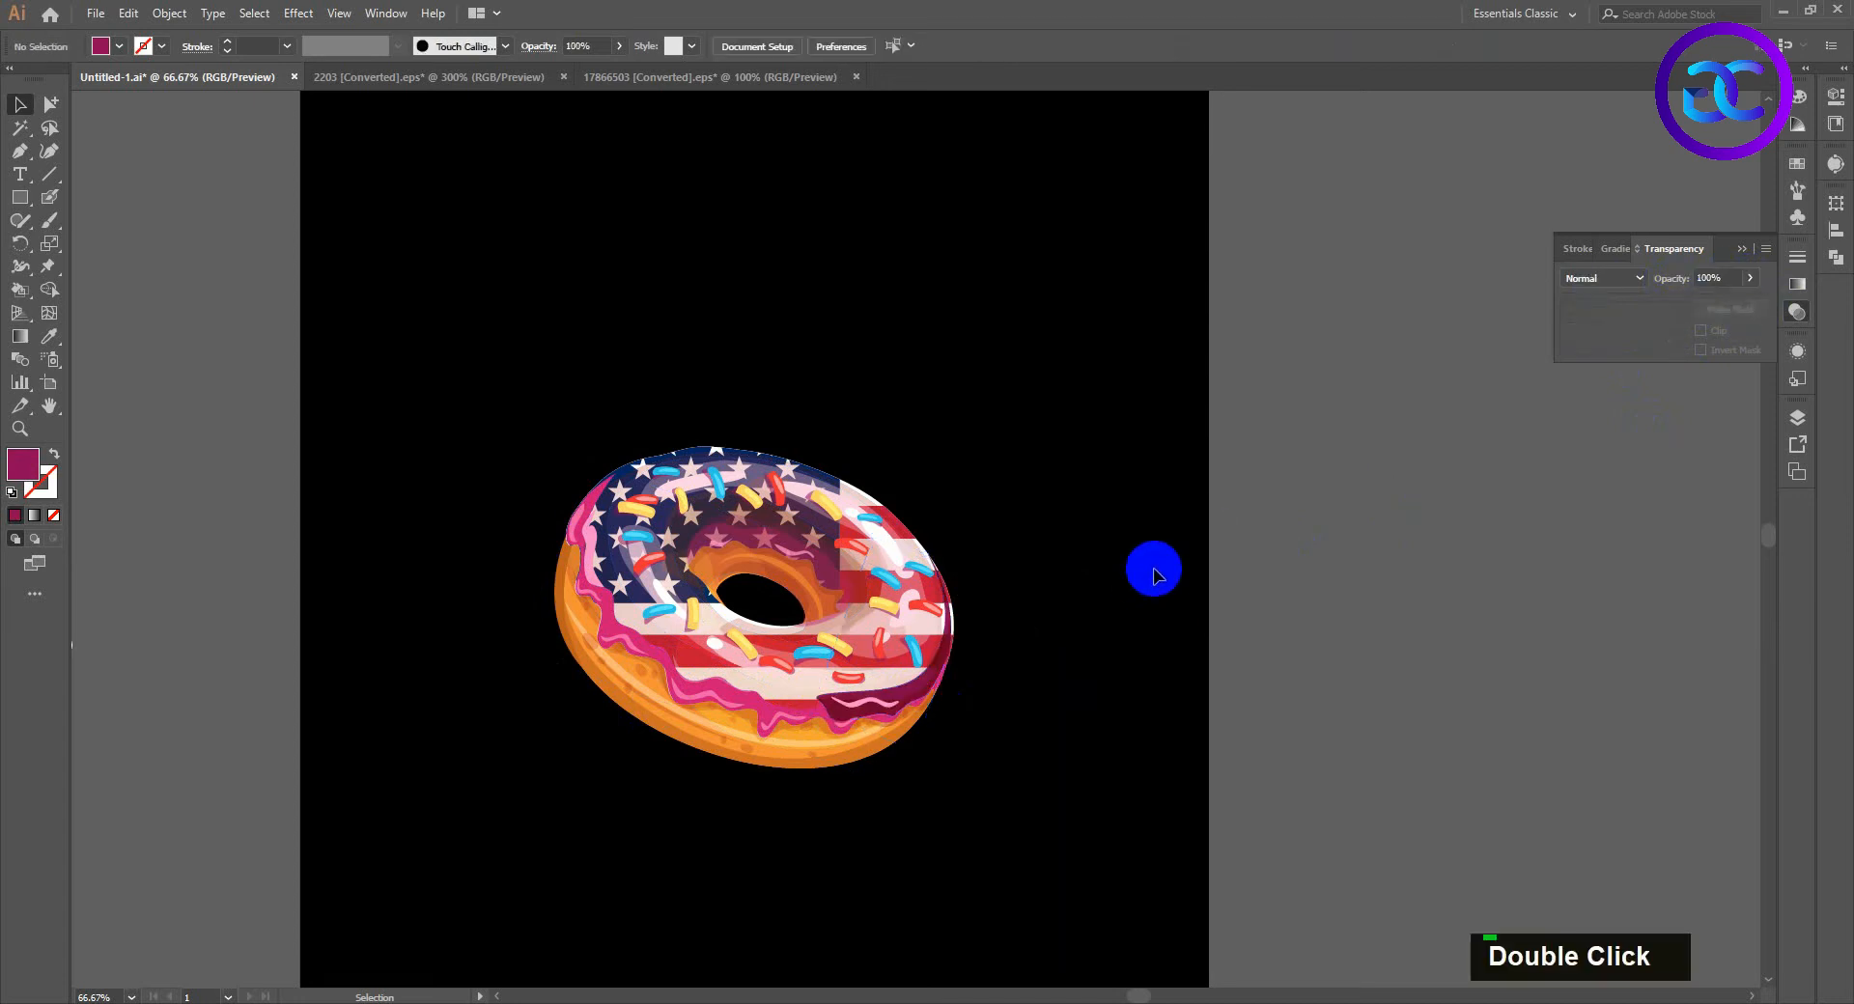
{"action": "scroll", "coordinate": [1149, 571], "scroll_direction": "down", "scroll_amount": 1}
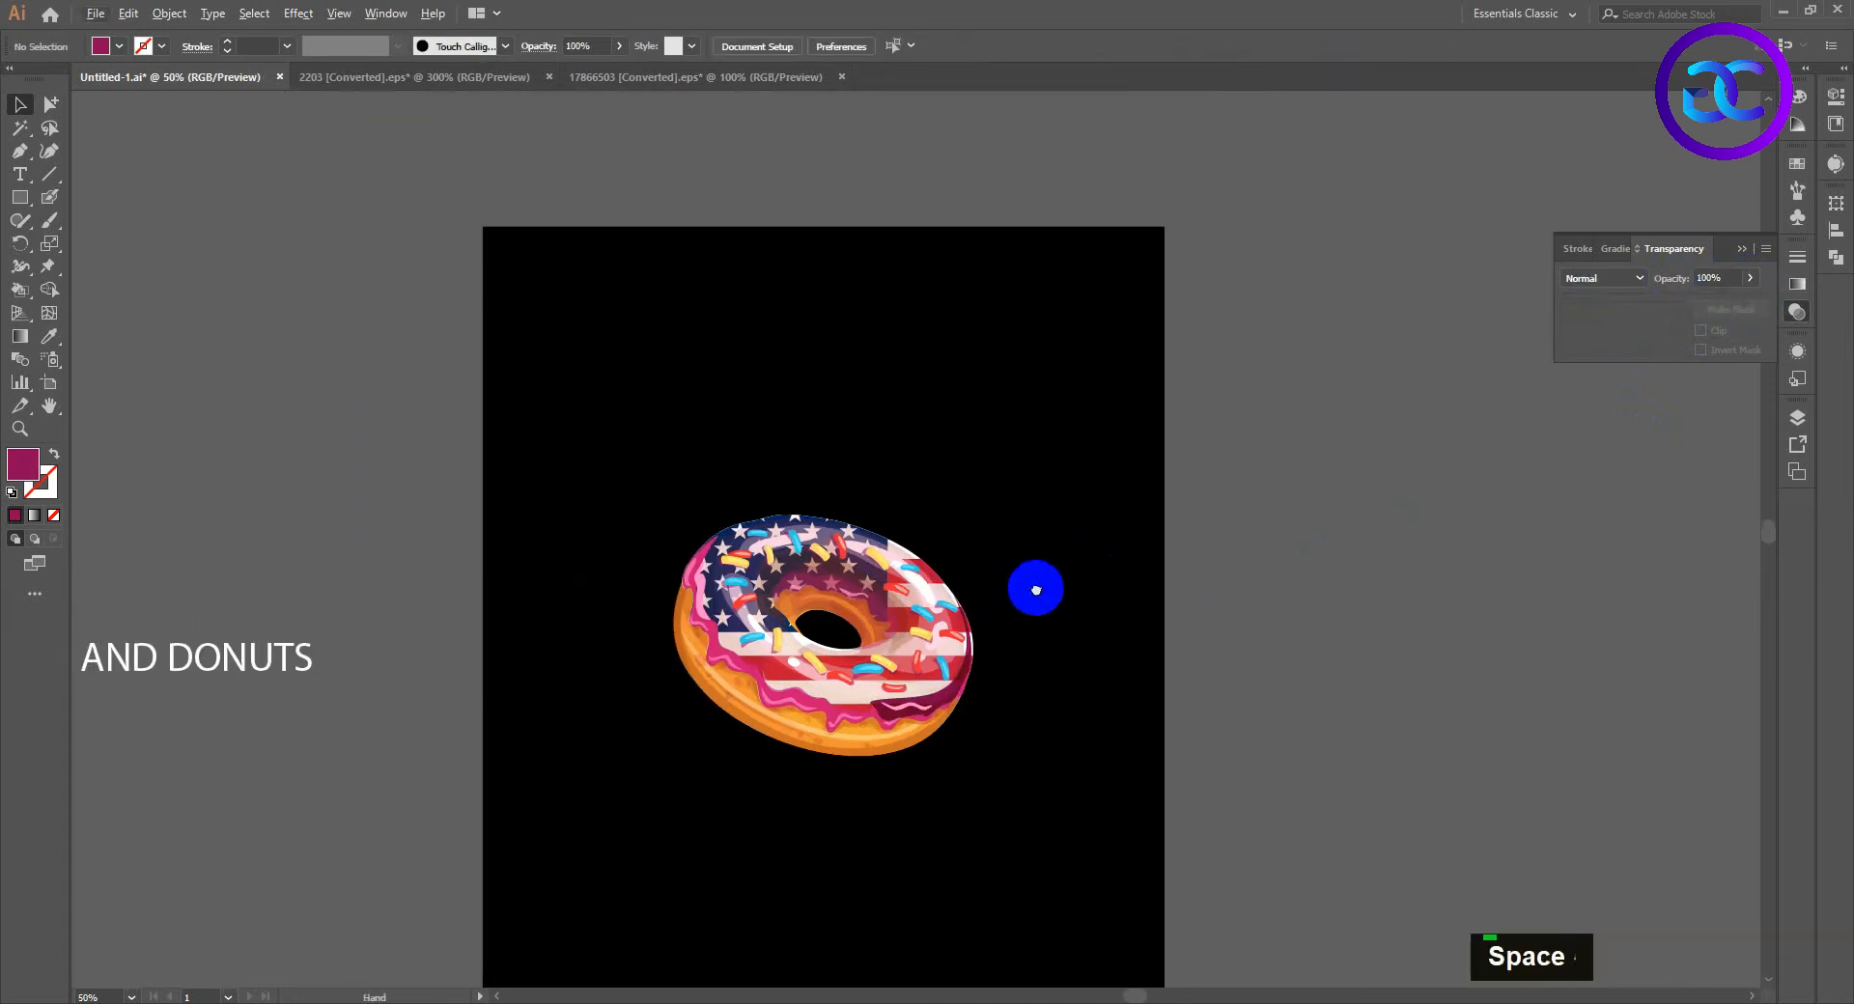
Step: Pull the large translucent highlight and shadow overlays off the flag icing and delete them
{"action": "scroll", "coordinate": [1023, 584], "scroll_direction": "up", "scroll_amount": 1}
{"action": "left_click", "coordinate": [887, 540]}
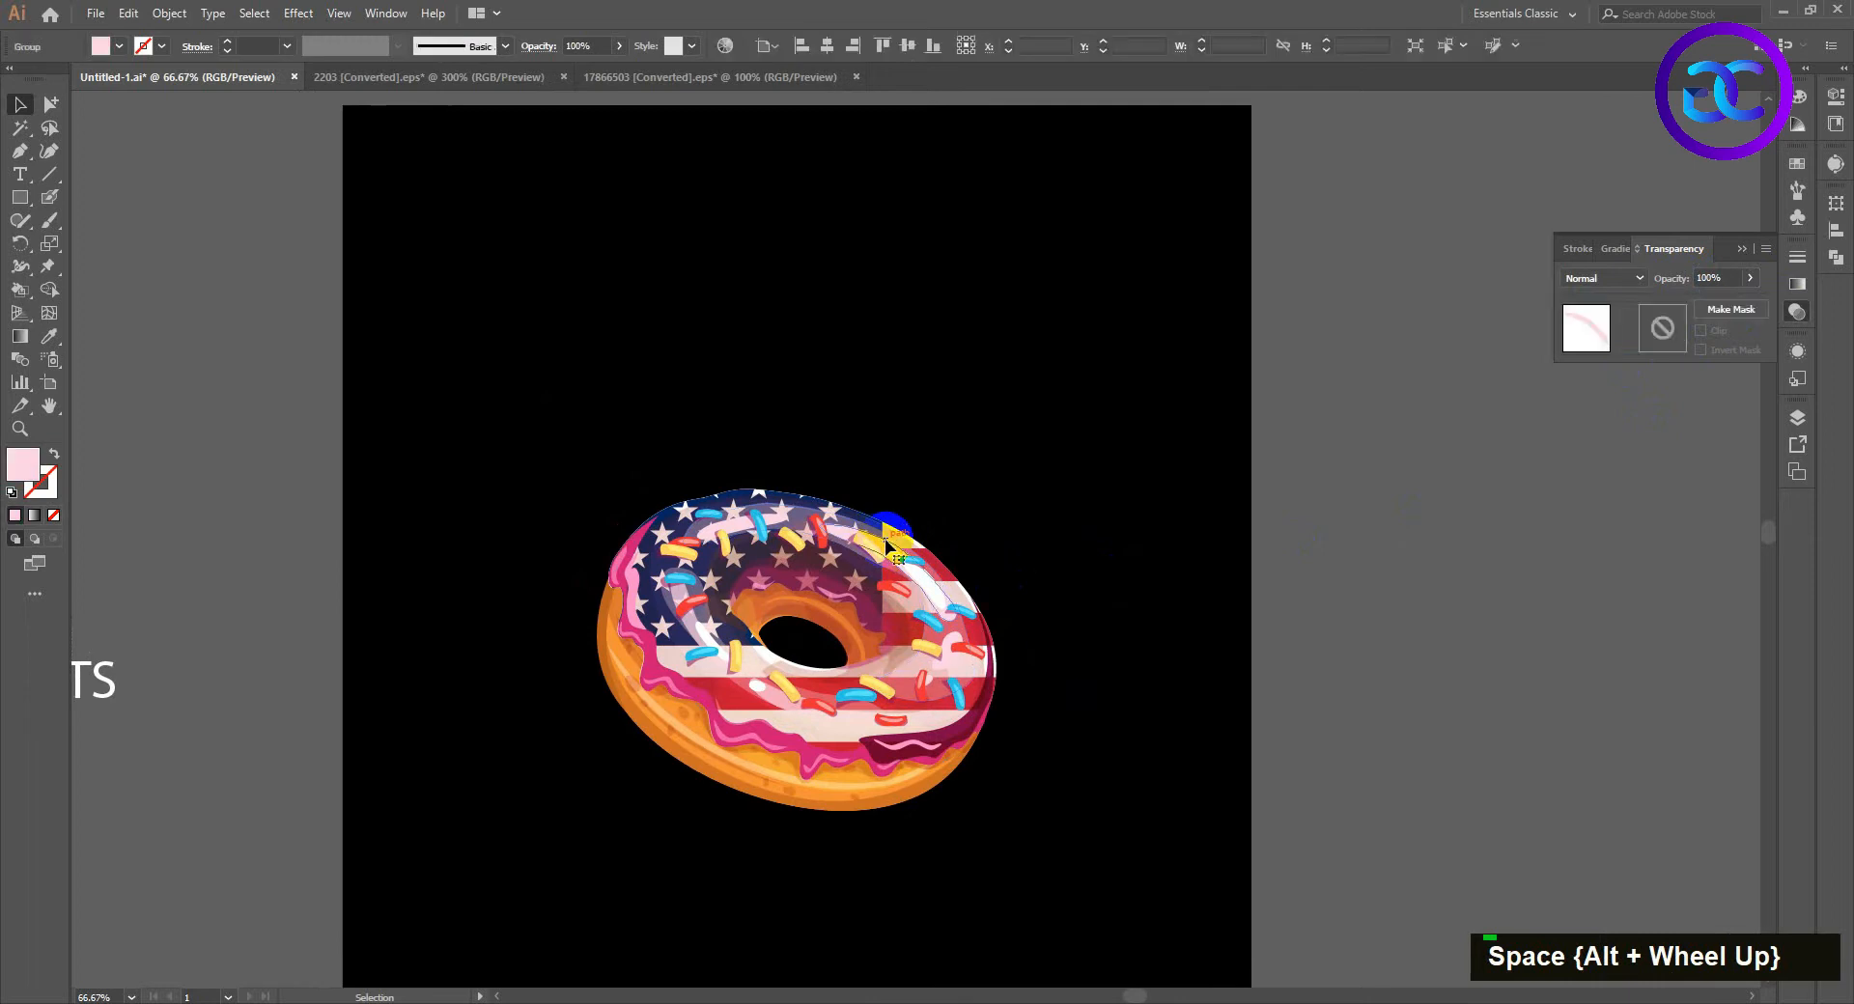
{"action": "left_click_drag", "start_coordinate": [885, 535], "coordinate": [1270, 512]}
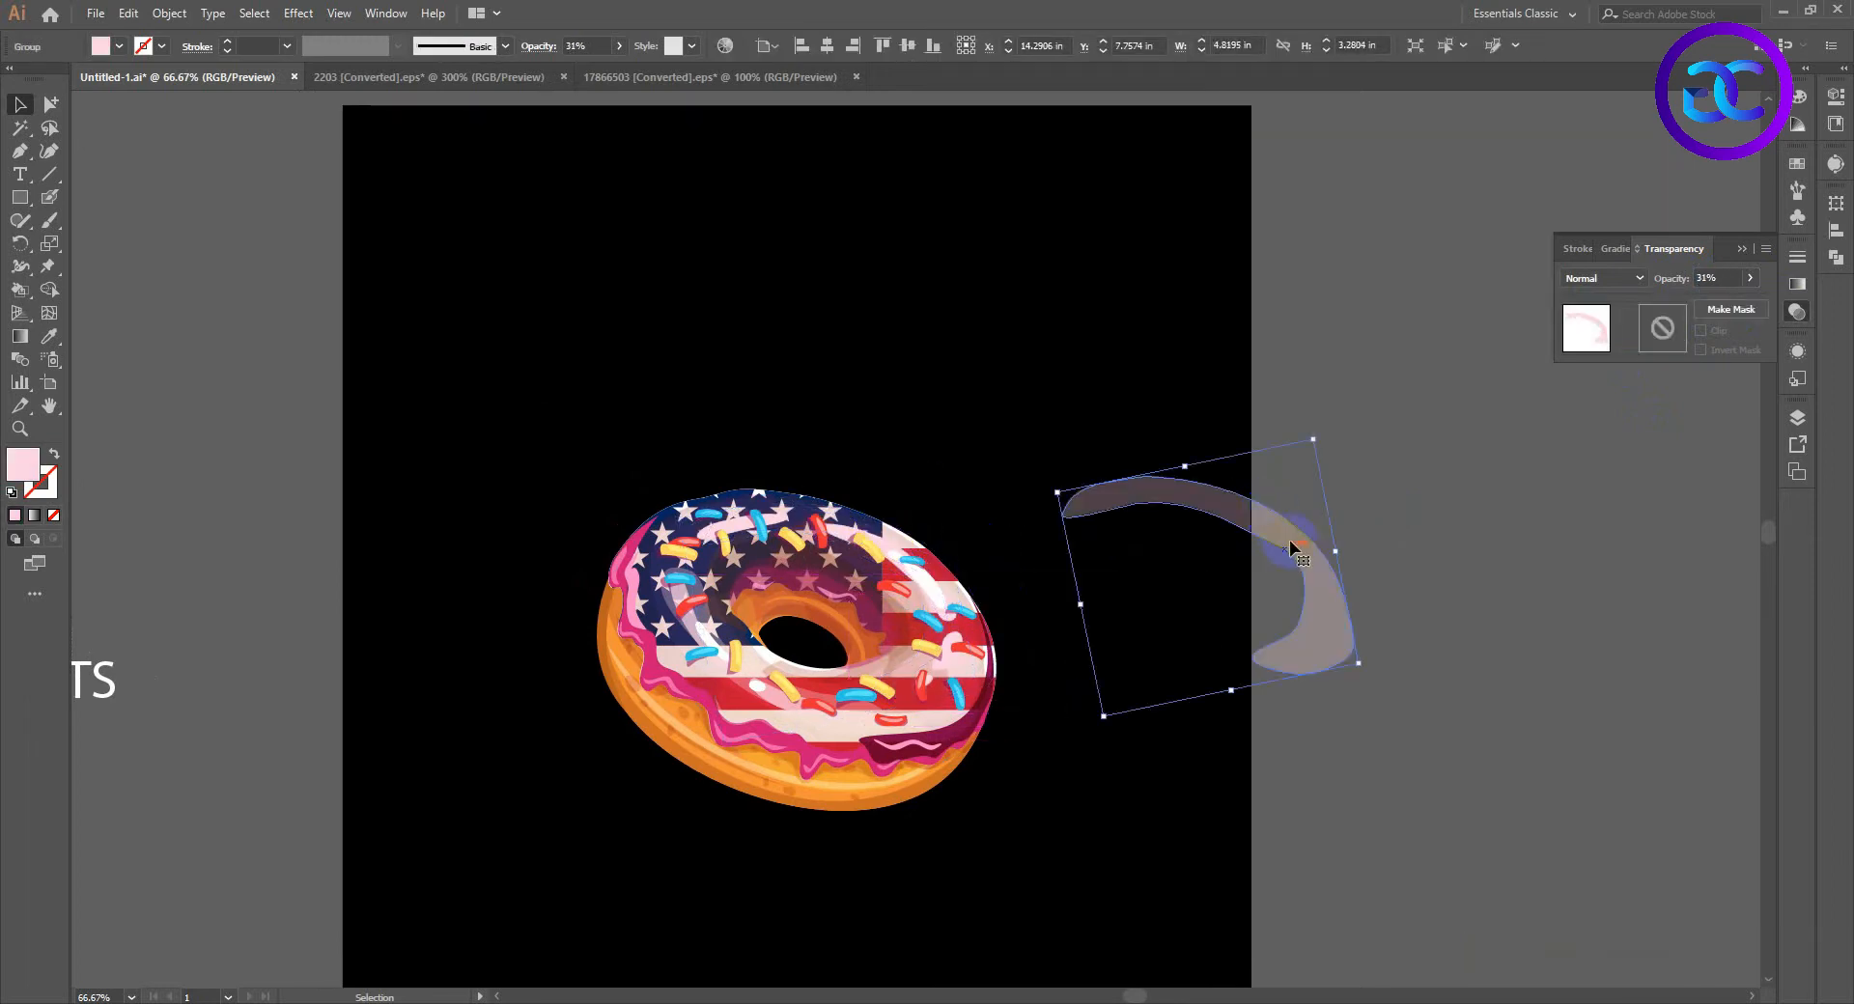
{"action": "key", "text": "Delete"}
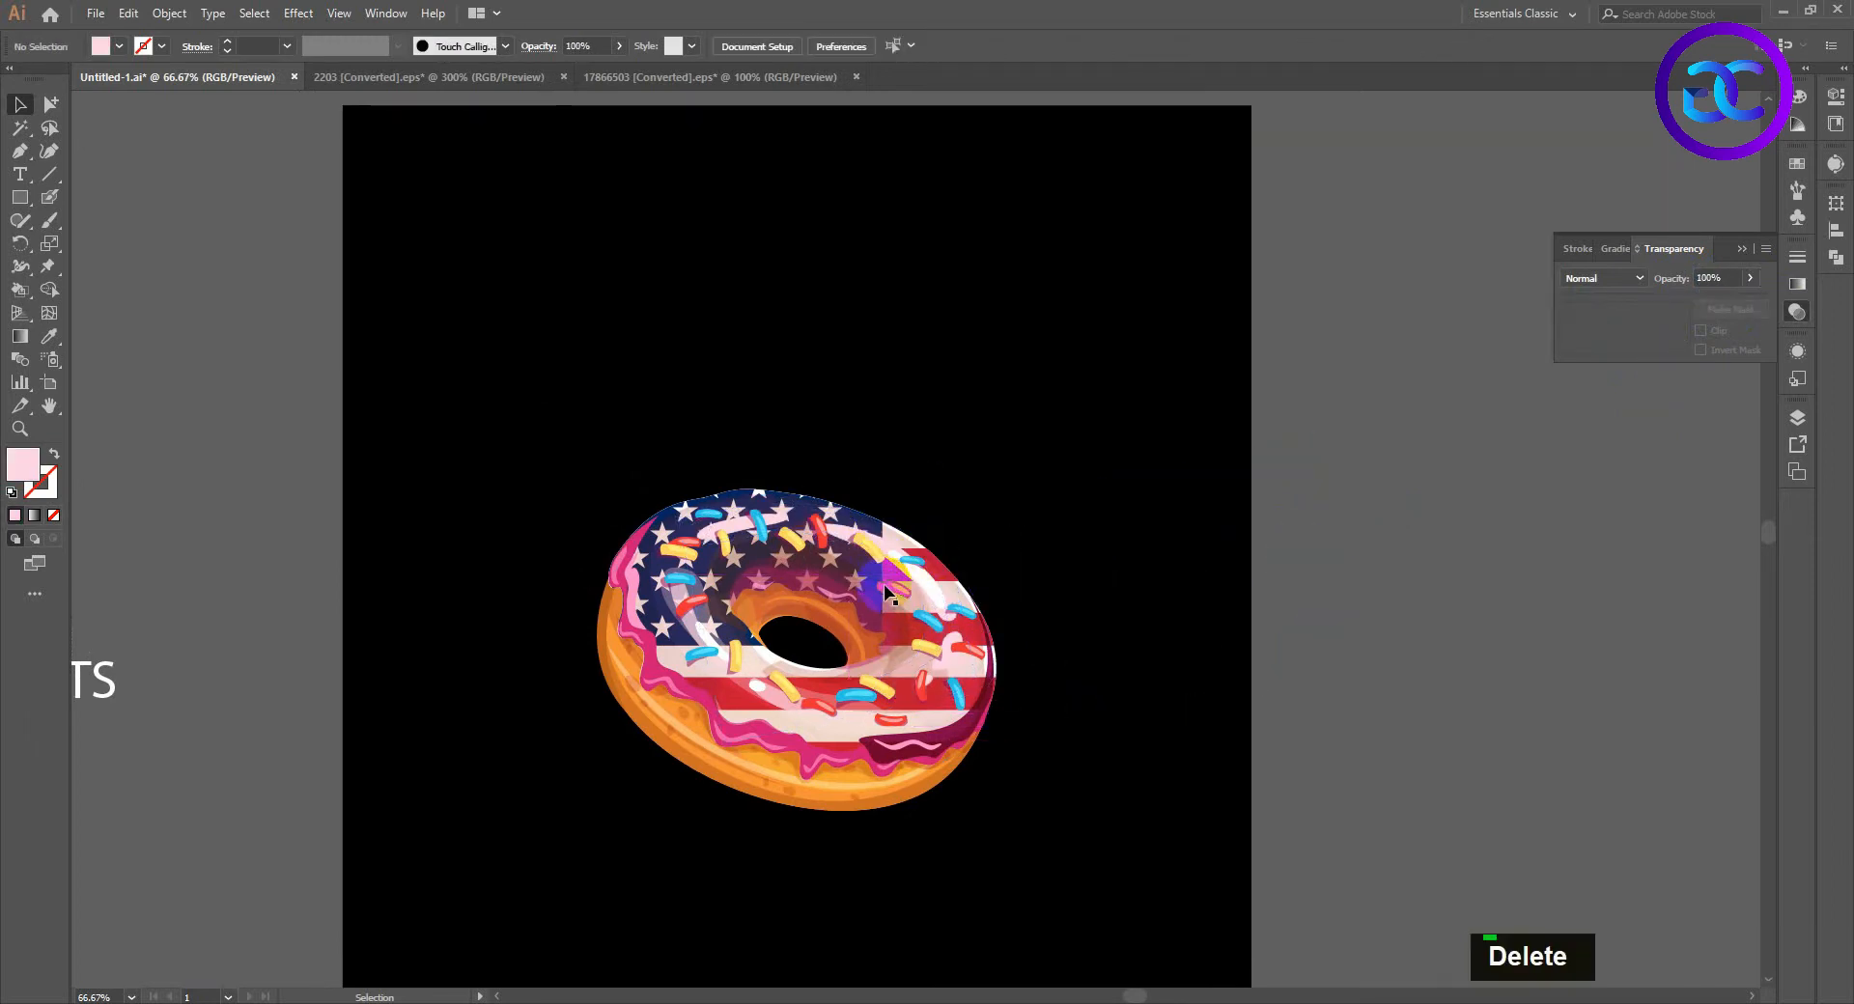
{"action": "left_click_drag", "start_coordinate": [747, 560], "coordinate": [1161, 565]}
{"action": "key", "text": "Delete"}
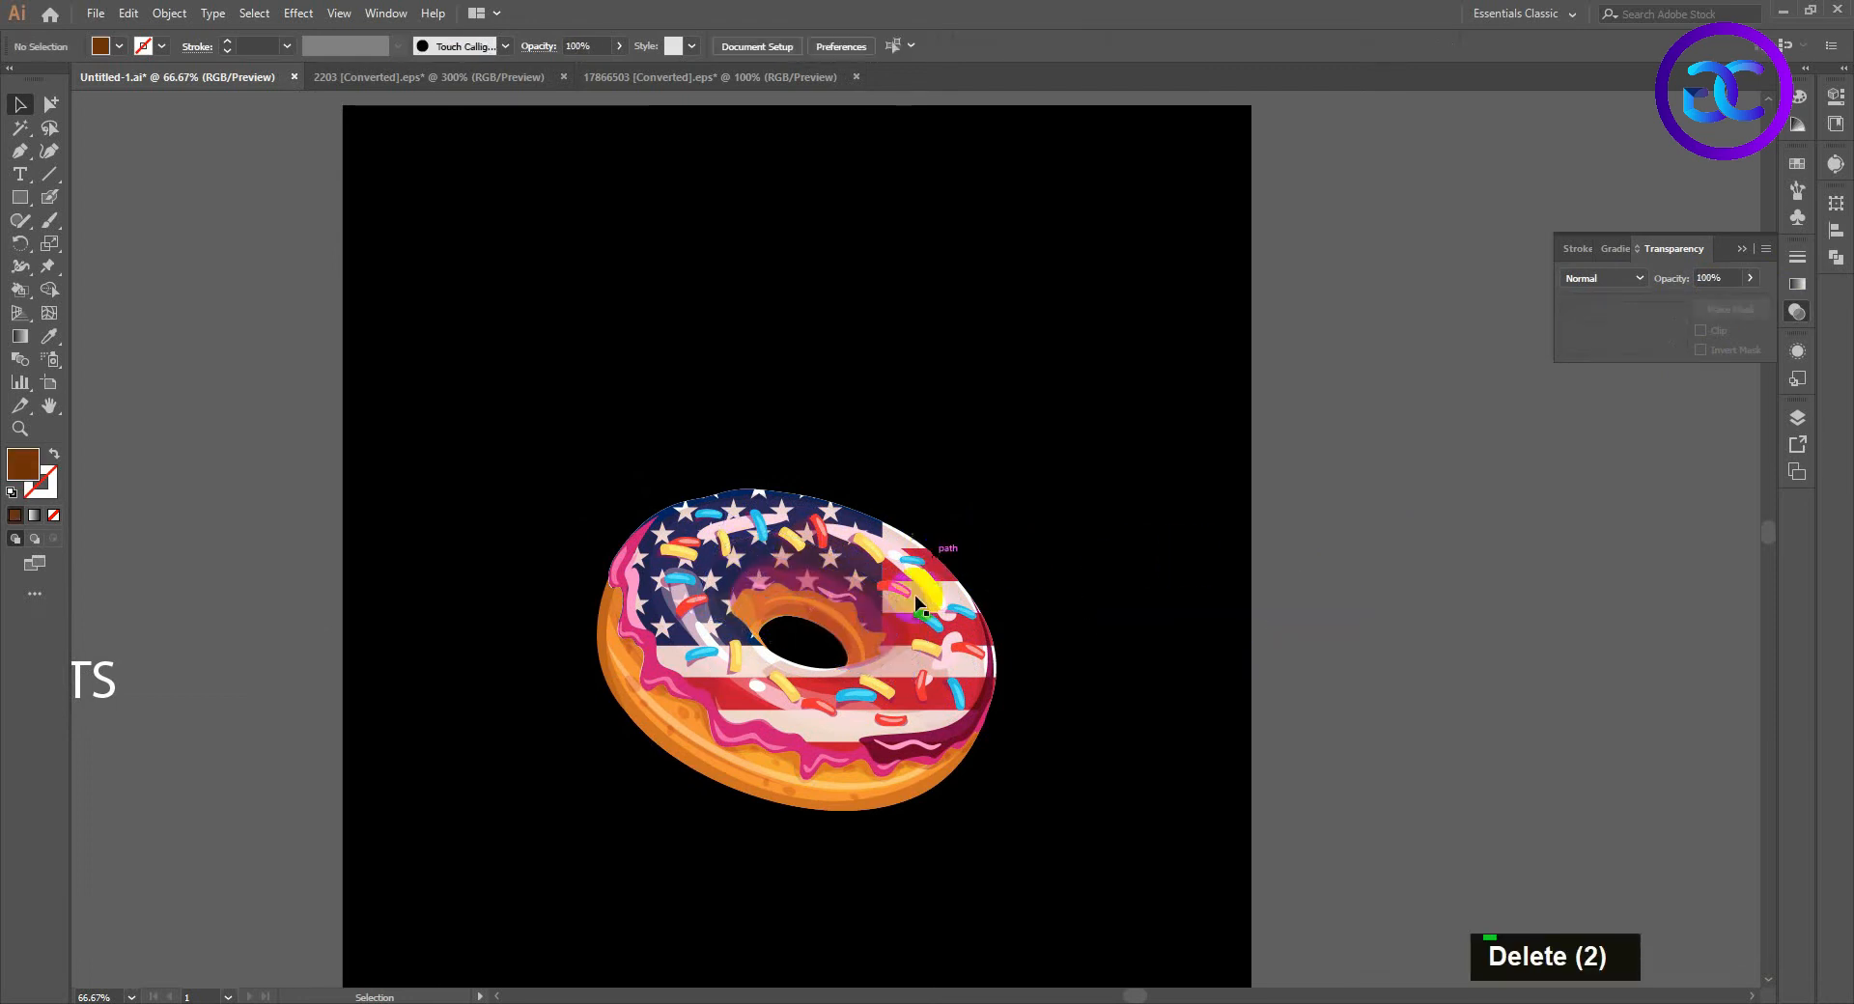
{"action": "left_click_drag", "start_coordinate": [927, 606], "coordinate": [1303, 597]}
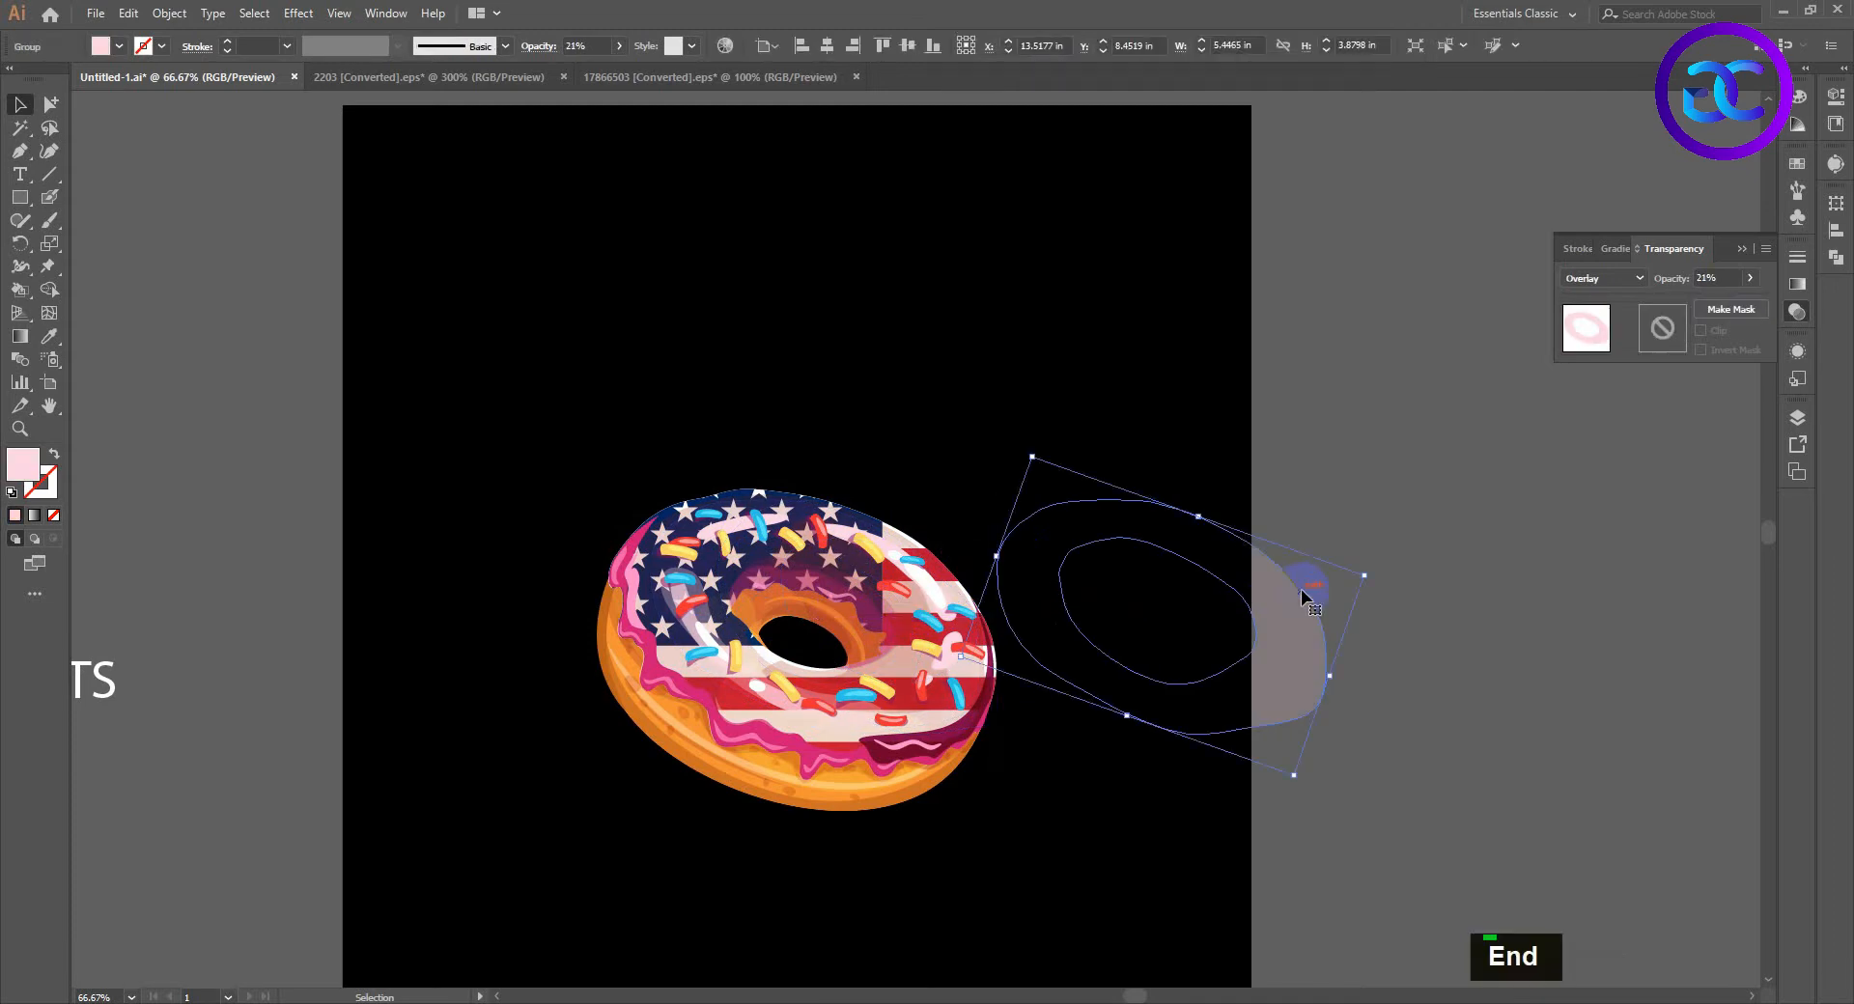
{"action": "key", "text": "Delete"}
{"action": "scroll", "coordinate": [1138, 650], "scroll_direction": "down", "scroll_amount": 1}
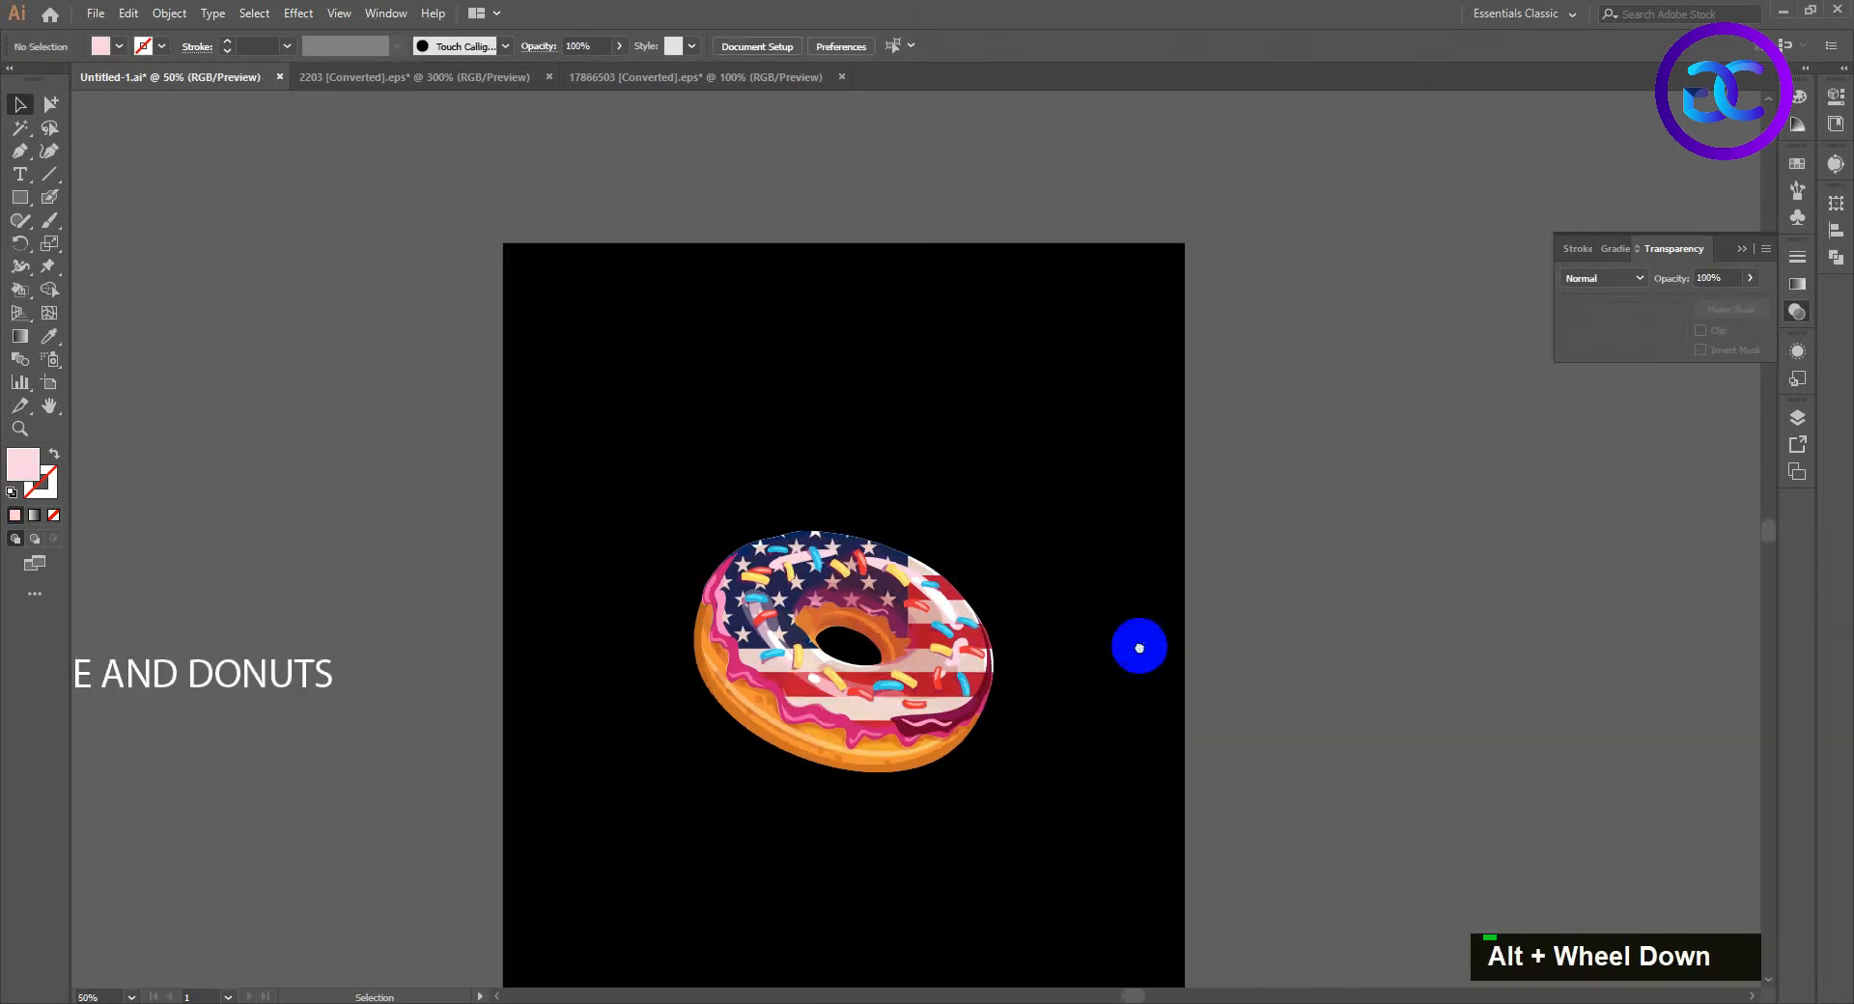
Step: Unlock all objects and lock only the black background again
{"action": "left_click_drag", "start_coordinate": [569, 424], "coordinate": [1077, 847]}
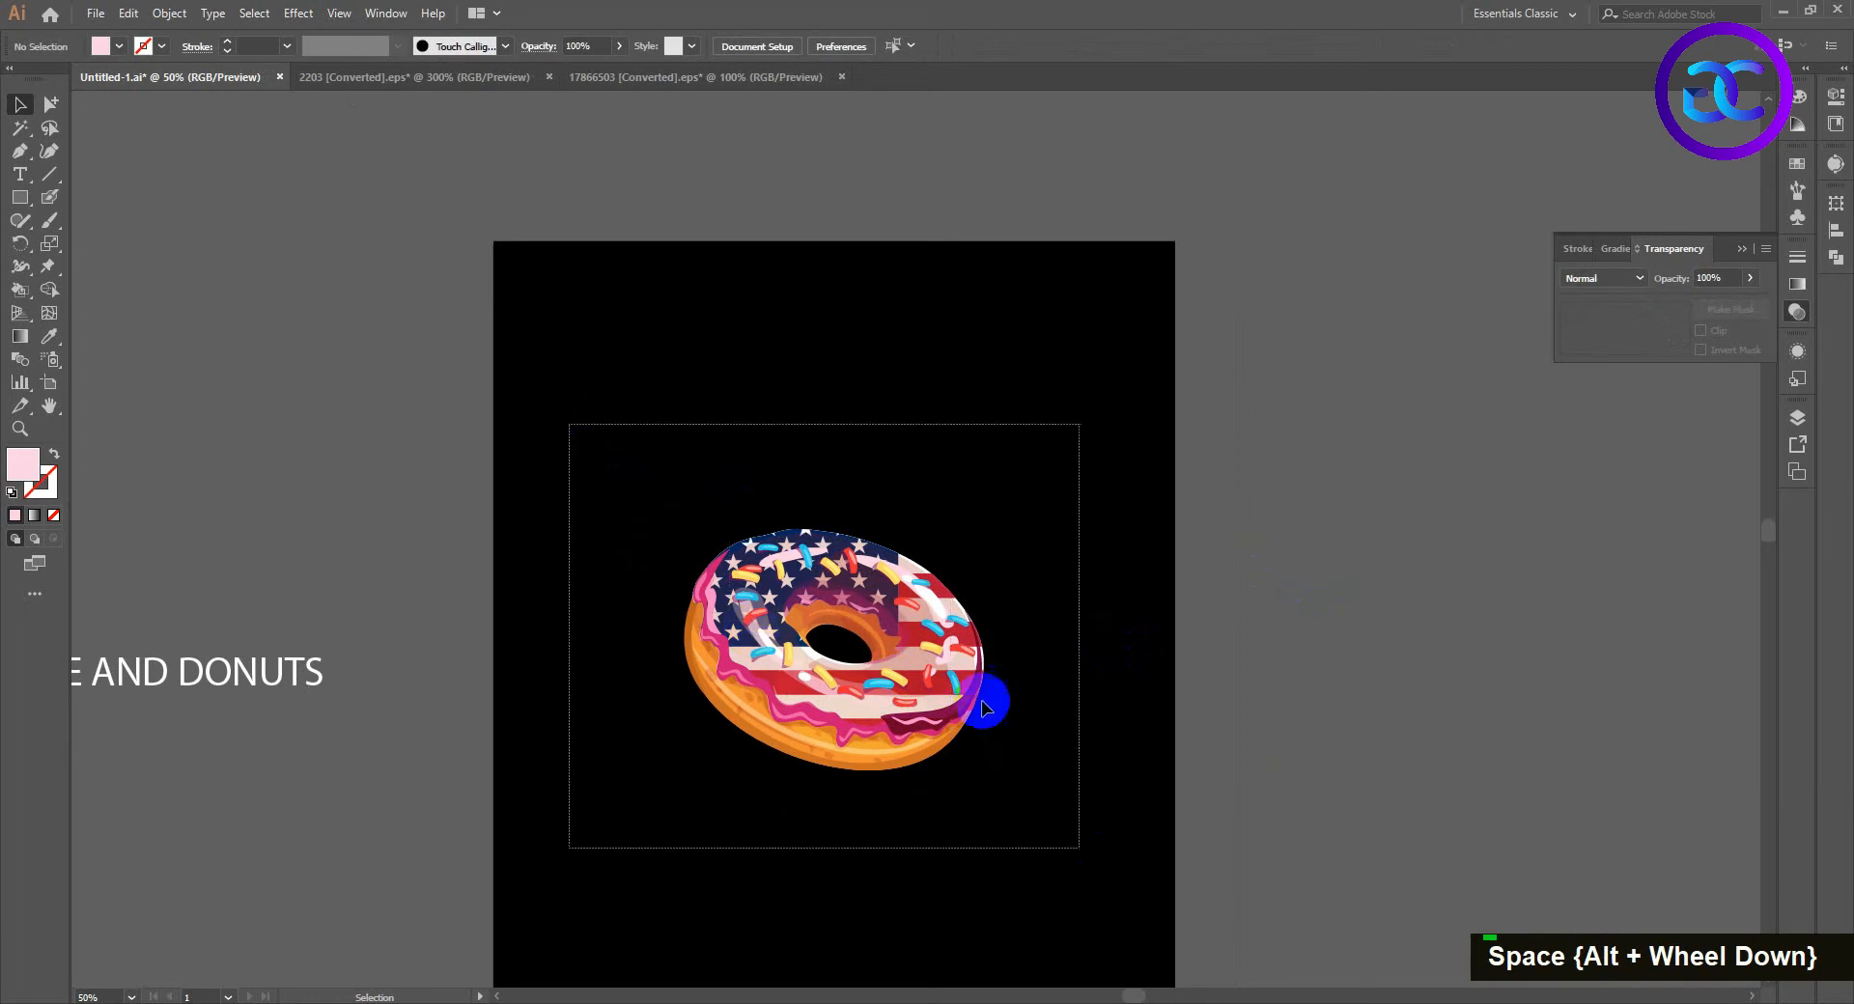
{"action": "left_click", "coordinate": [166, 15]}
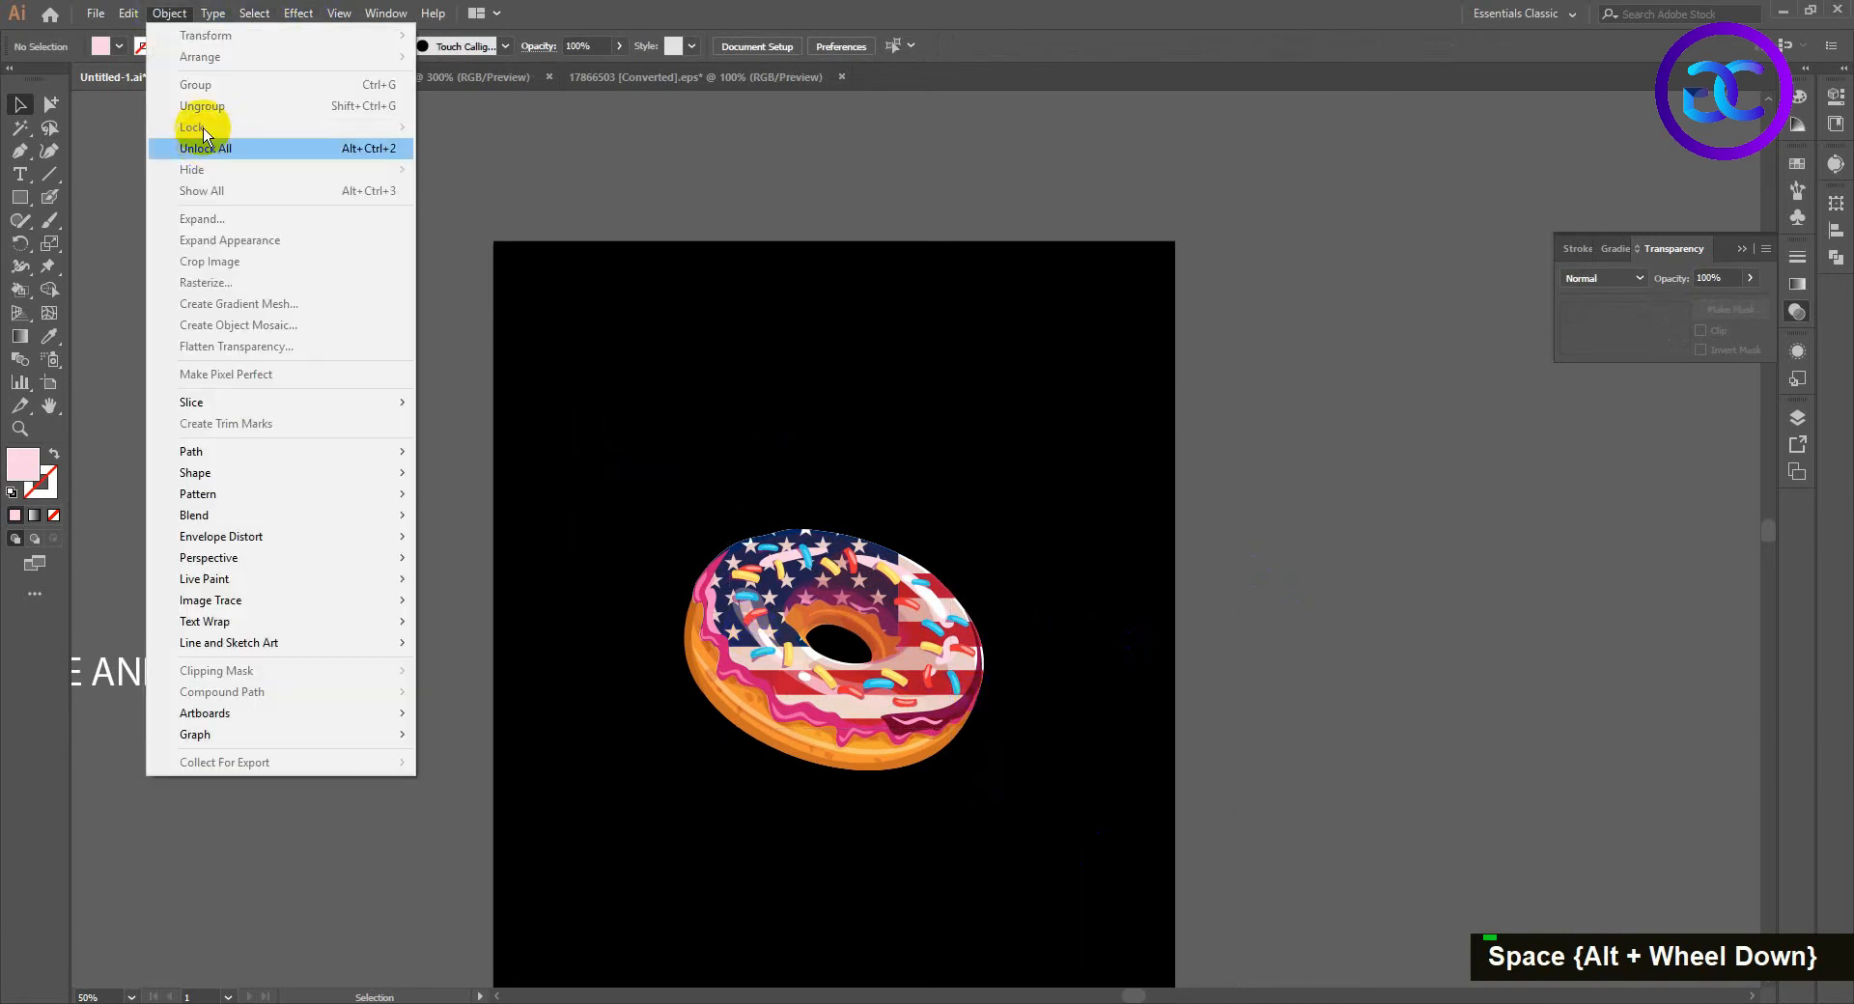
{"action": "left_click", "coordinate": [204, 147]}
{"action": "double_click", "coordinate": [908, 356]}
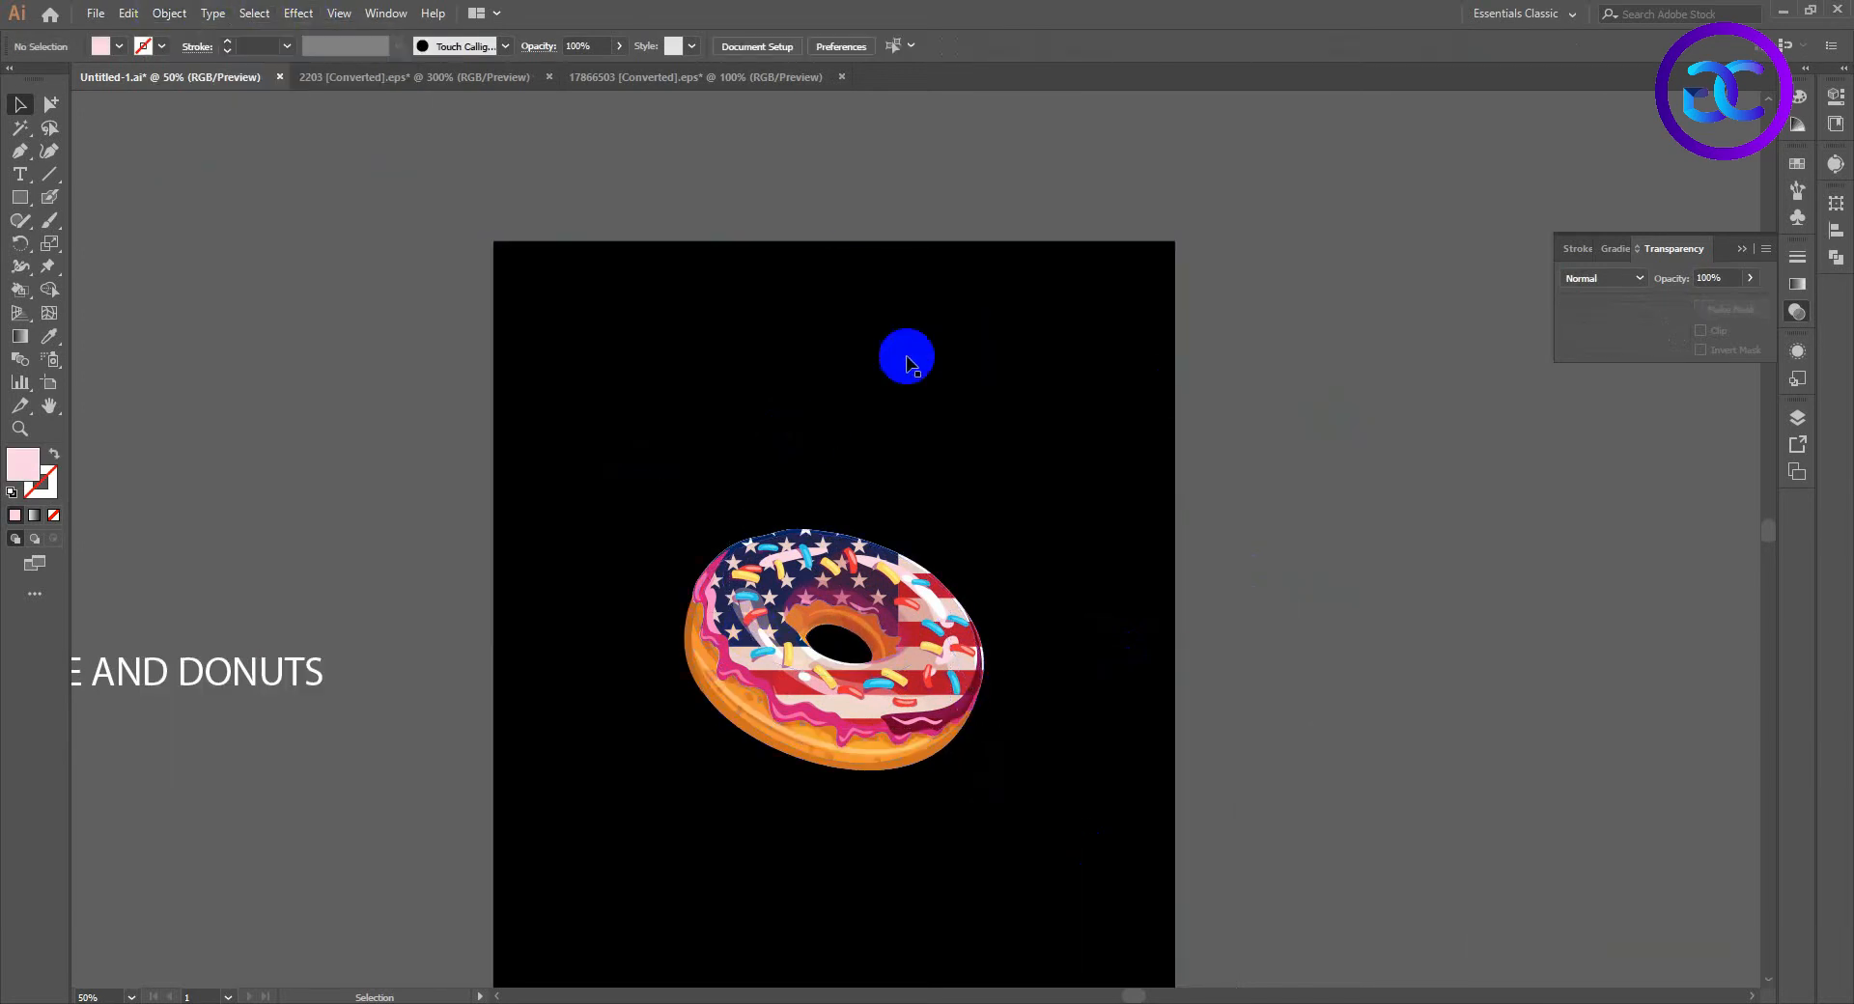
{"action": "left_click", "coordinate": [155, 14]}
{"action": "mouse_move", "coordinate": [194, 127]}
{"action": "left_click", "coordinate": [467, 126]}
Step: Select all pieces of the flag donut and group them
{"action": "left_click_drag", "start_coordinate": [608, 487], "coordinate": [1068, 846]}
{"action": "right_click", "coordinate": [924, 593]}
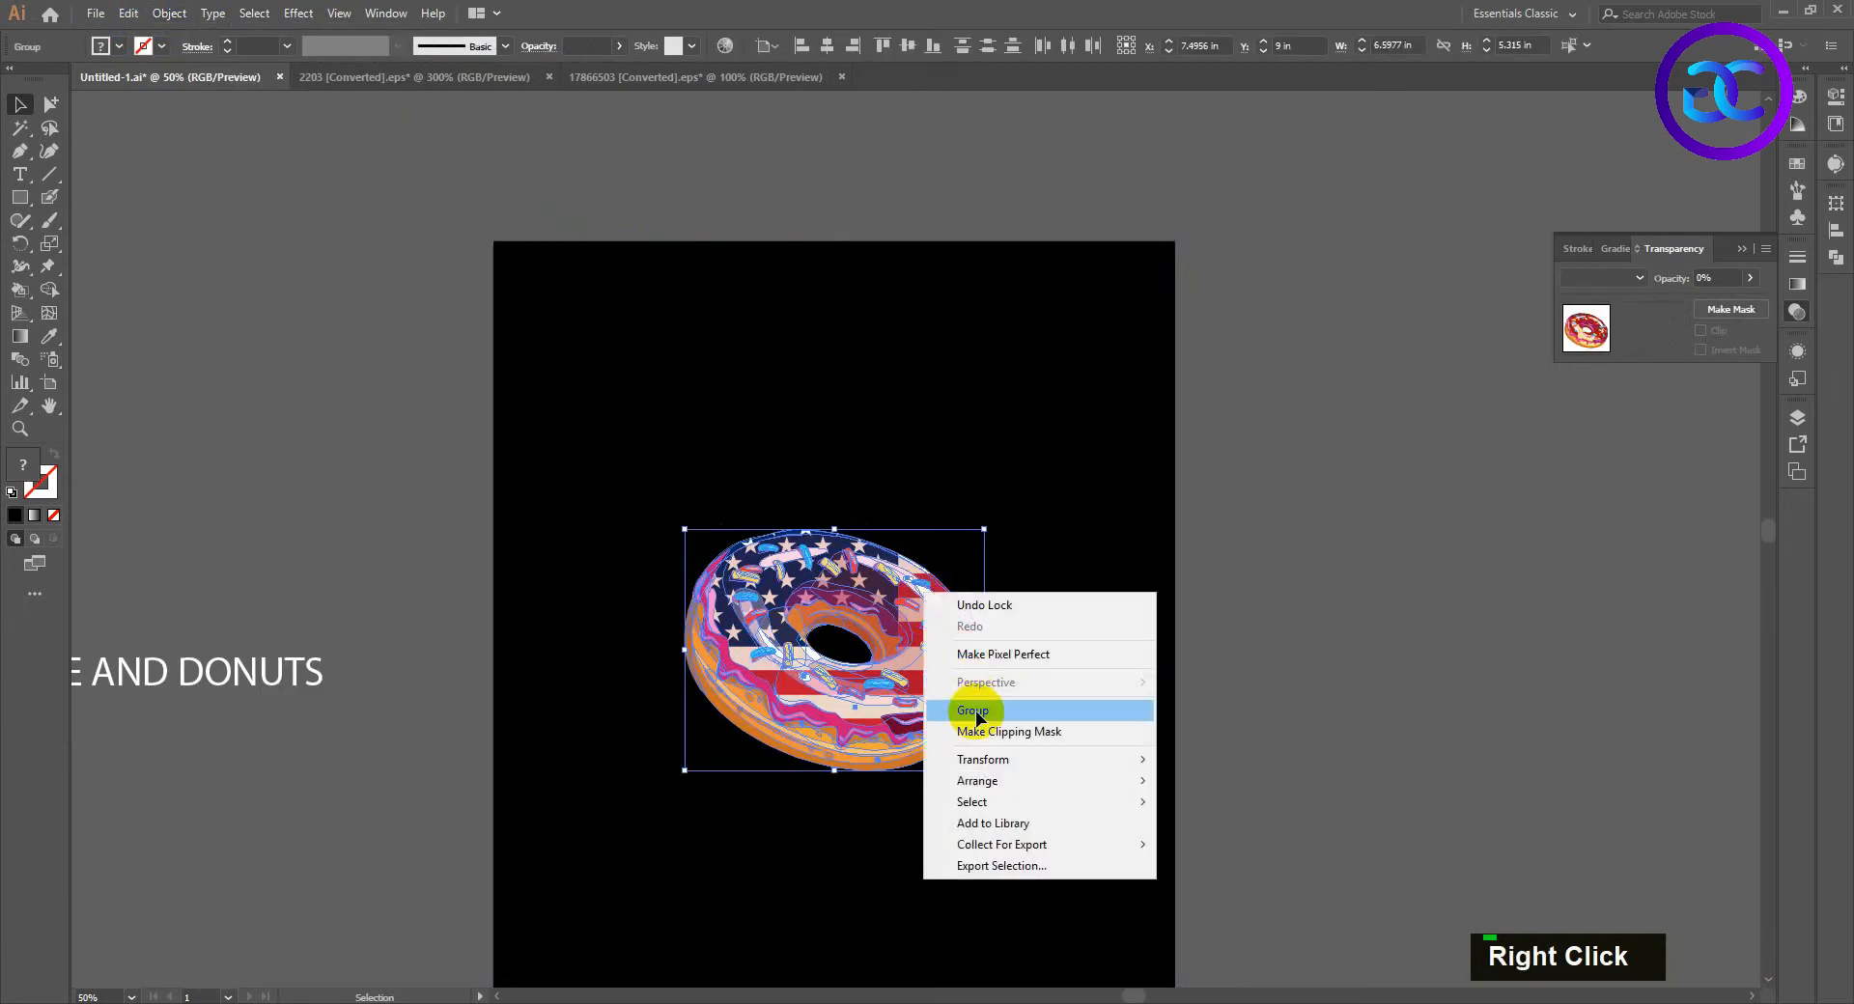
{"action": "left_click", "coordinate": [975, 711]}
{"action": "left_click", "coordinate": [1120, 688]}
{"action": "left_click_drag", "start_coordinate": [912, 686], "coordinate": [1597, 644]}
{"action": "left_click", "coordinate": [1076, 737]}
{"action": "key", "text": "ctrl+z"}
{"action": "left_click", "coordinate": [1112, 767]}
Step: Copy the grouped donut and paste two copies in front of it at the same position
{"action": "left_click", "coordinate": [898, 734]}
{"action": "left_click", "coordinate": [170, 13]}
{"action": "left_click", "coordinate": [155, 106]}
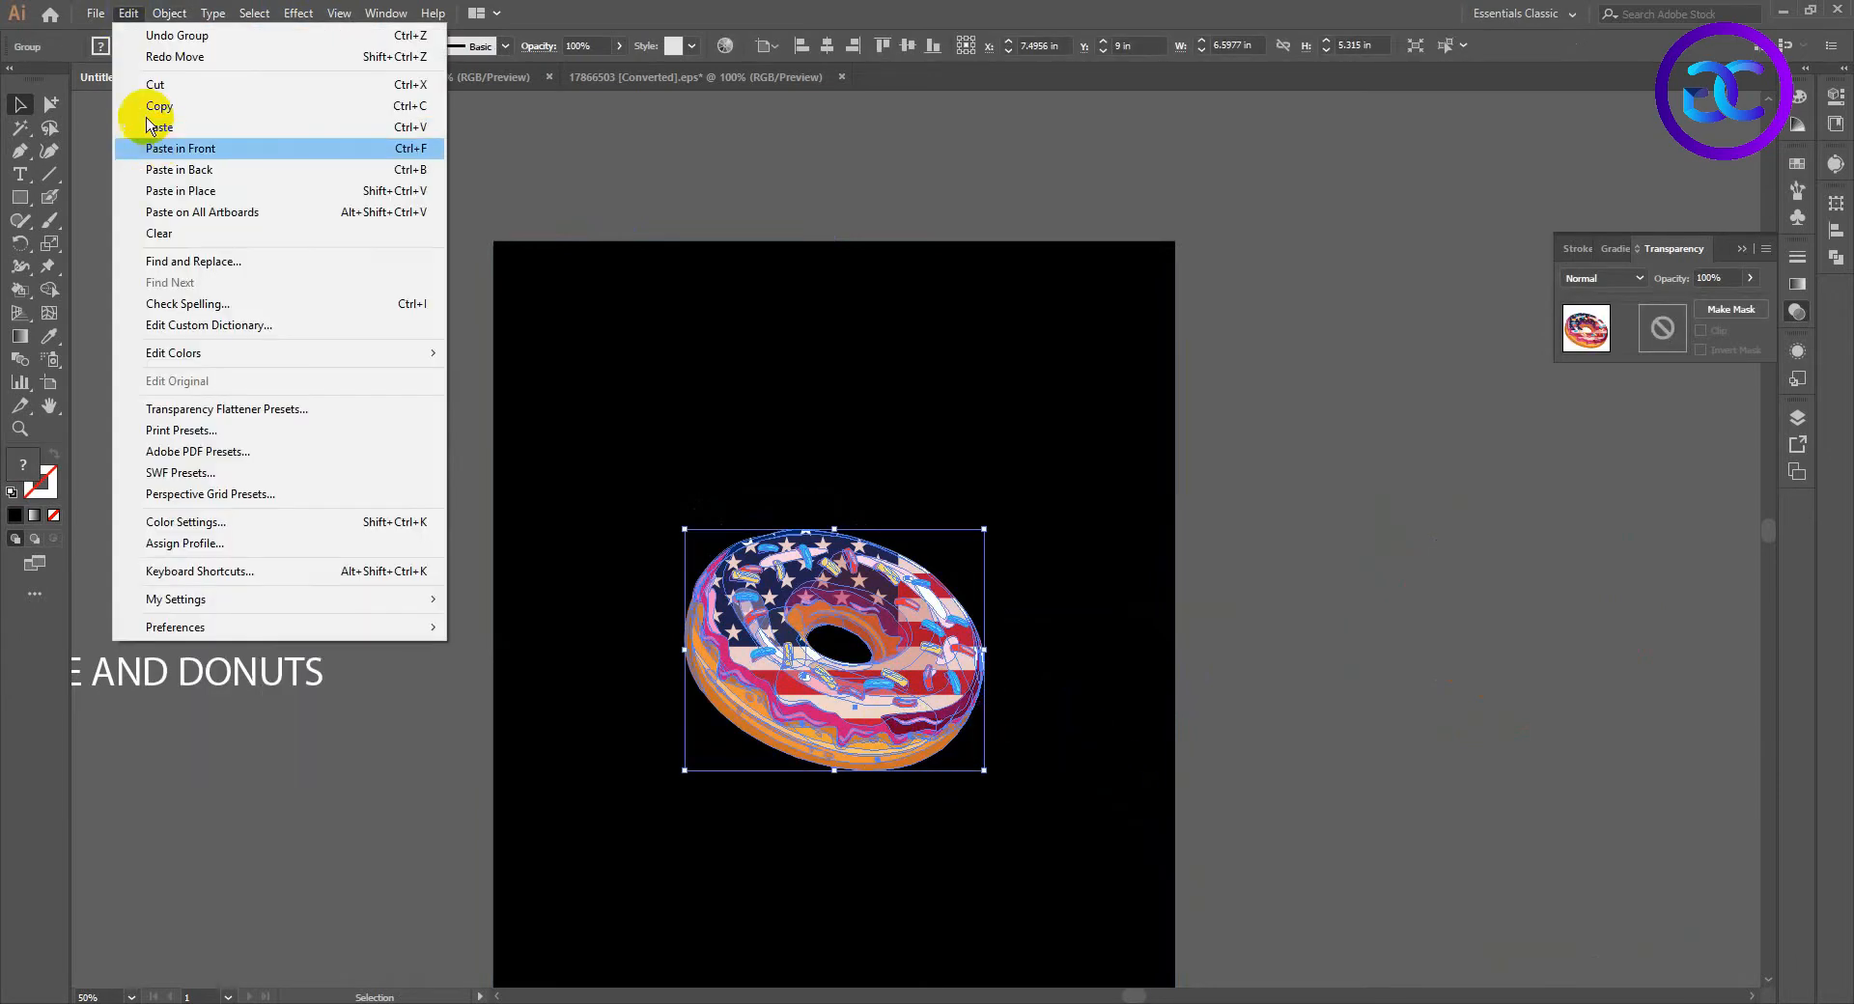
{"action": "left_click", "coordinate": [166, 148]}
{"action": "left_click", "coordinate": [128, 13]}
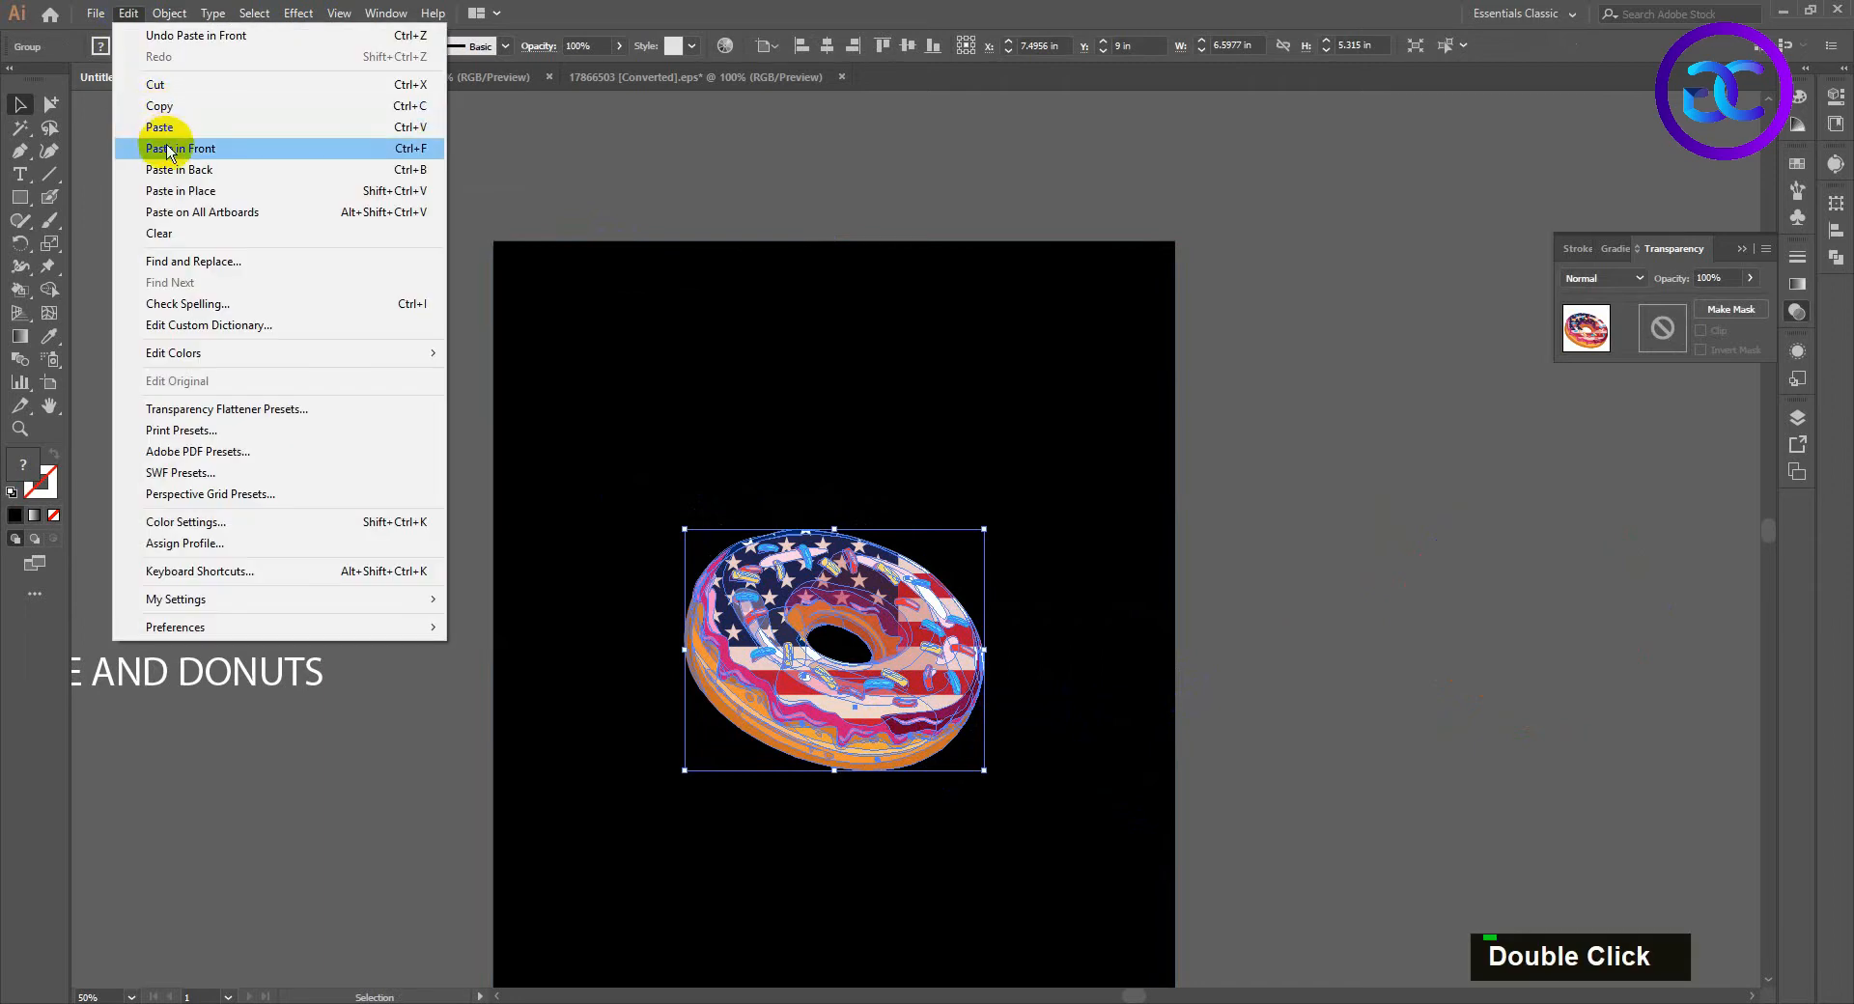
{"action": "left_click", "coordinate": [166, 106]}
{"action": "left_click", "coordinate": [129, 13]}
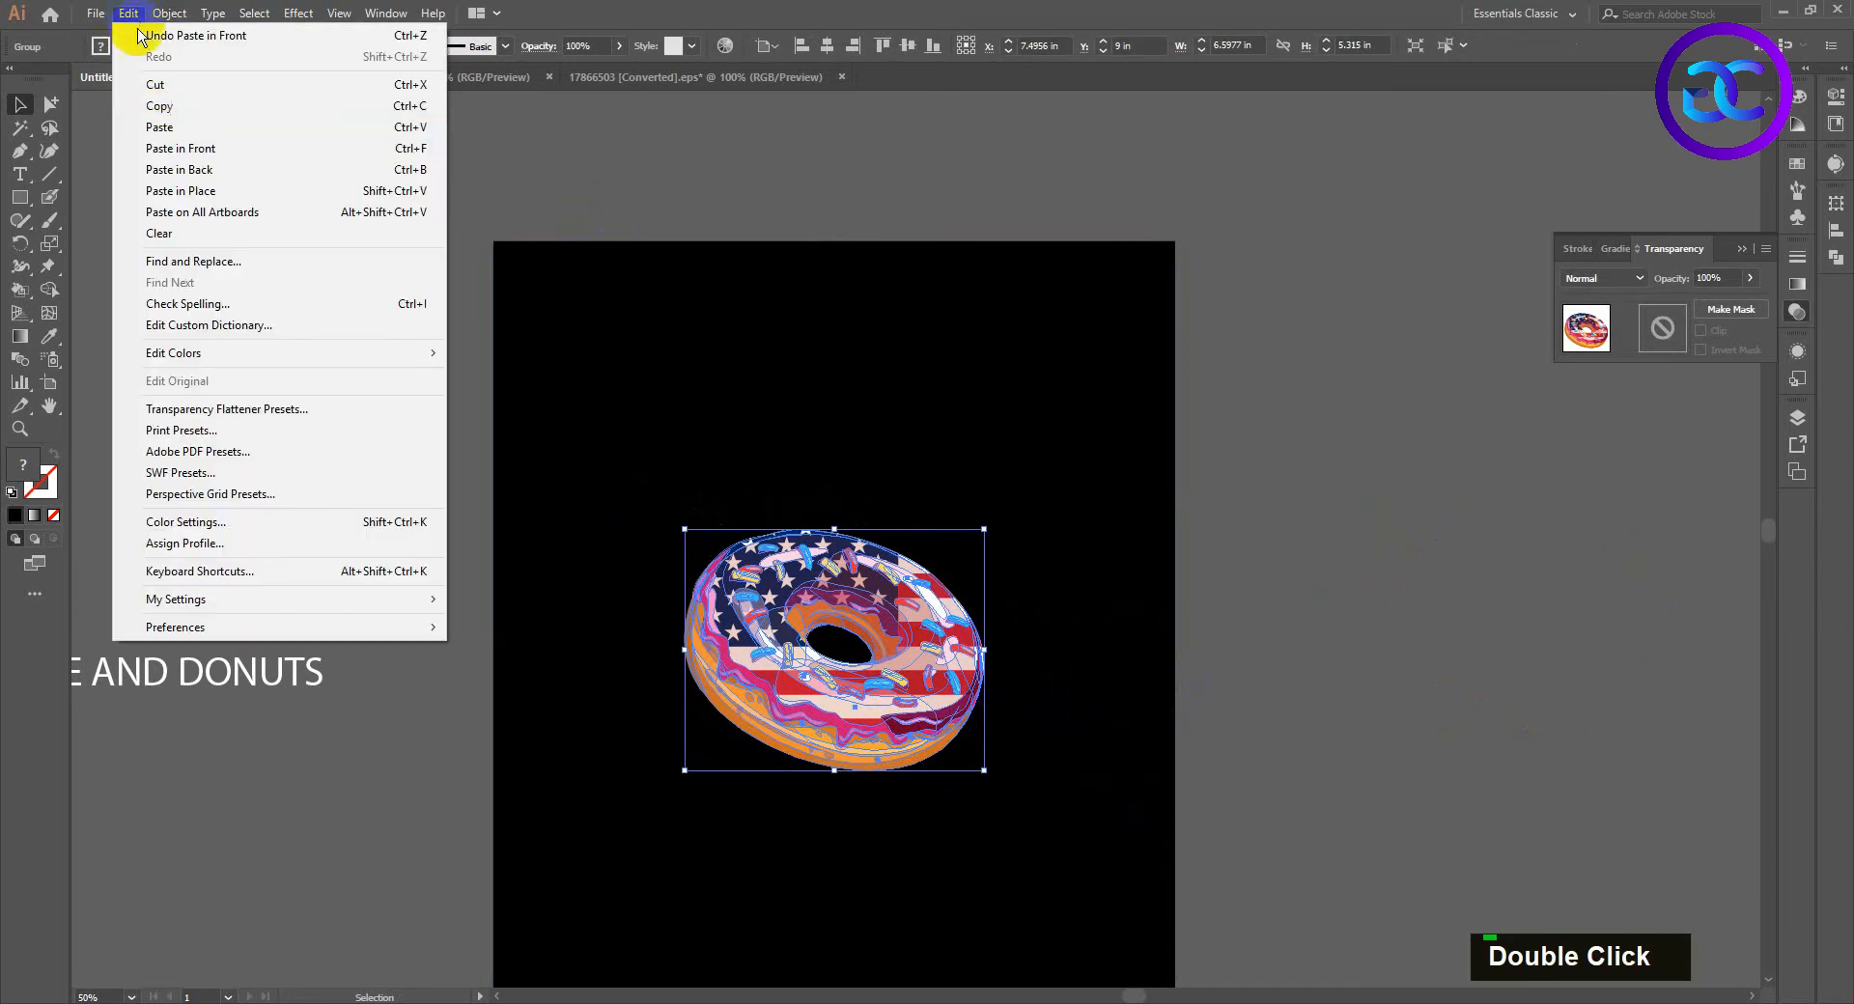
{"action": "left_click", "coordinate": [181, 150]}
{"action": "double_click", "coordinate": [1067, 703]}
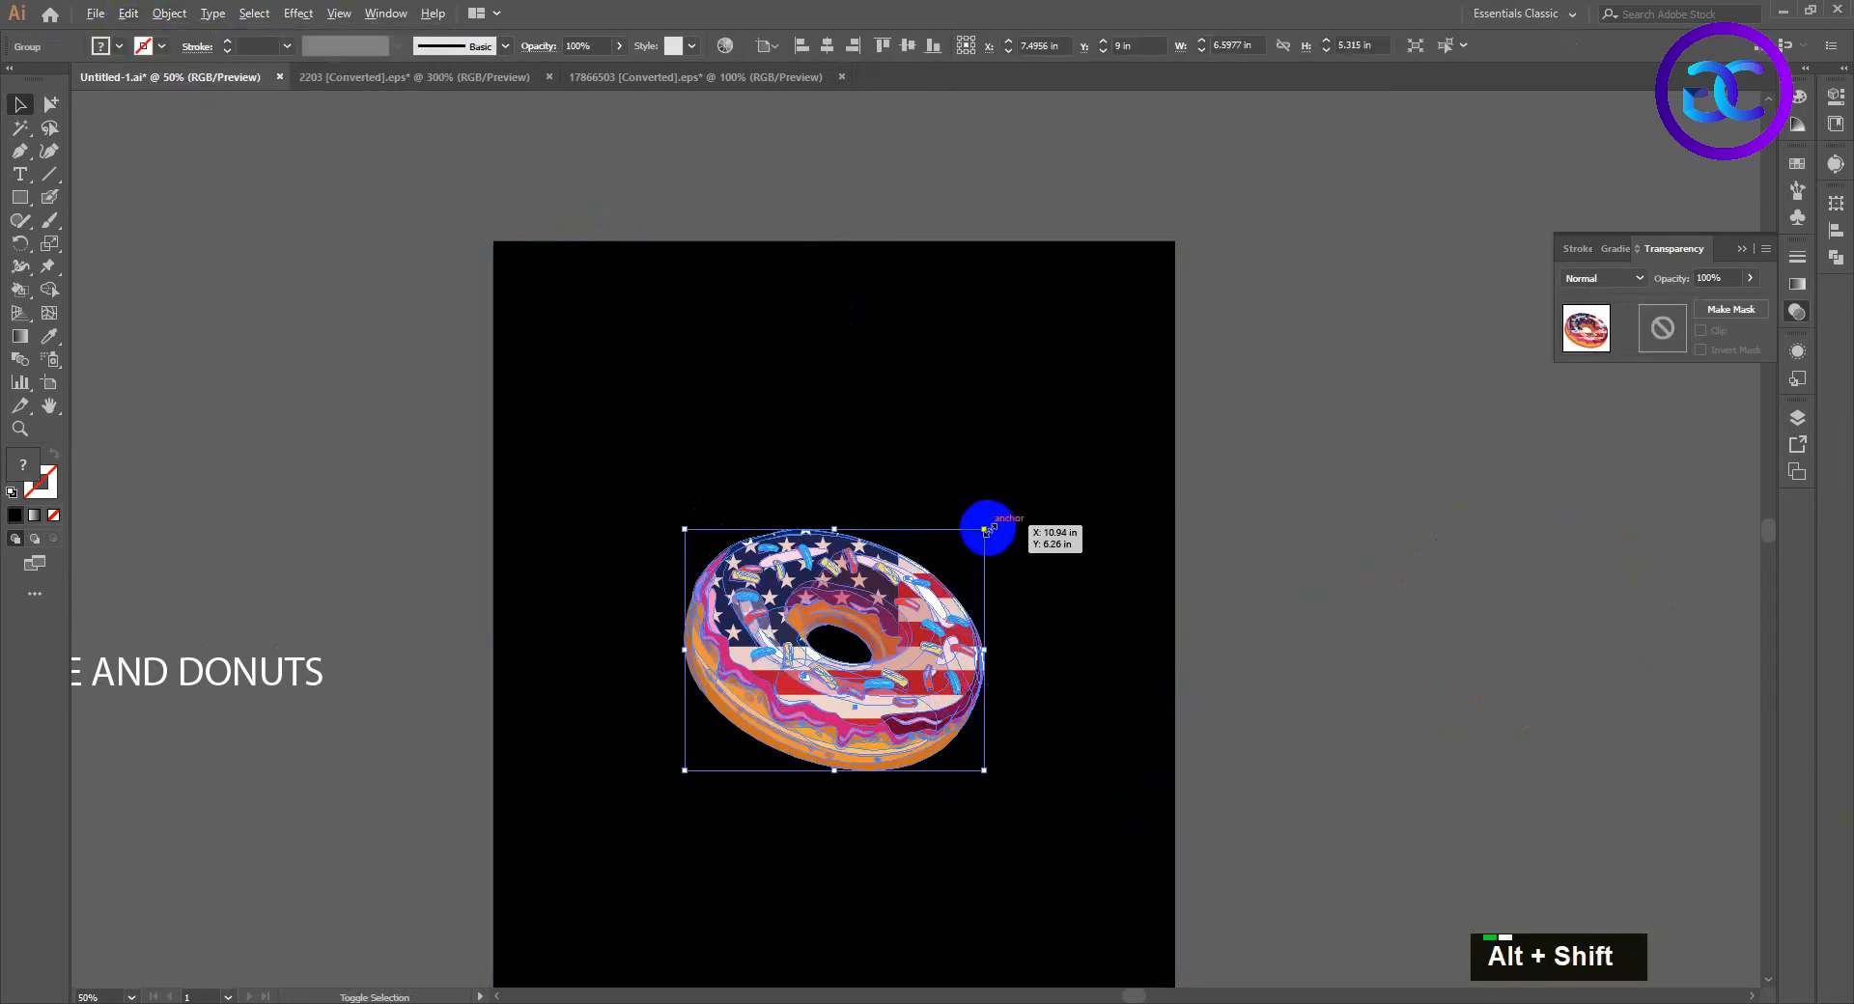
Step: Scale the two donut copies down about their centre to a medium and a small size
{"action": "left_click_drag", "start_coordinate": [985, 529], "coordinate": [960, 600]}
{"action": "key", "text": "ctrl+shift+a"}
{"action": "left_click", "coordinate": [966, 628]}
{"action": "left_click", "coordinate": [1117, 625]}
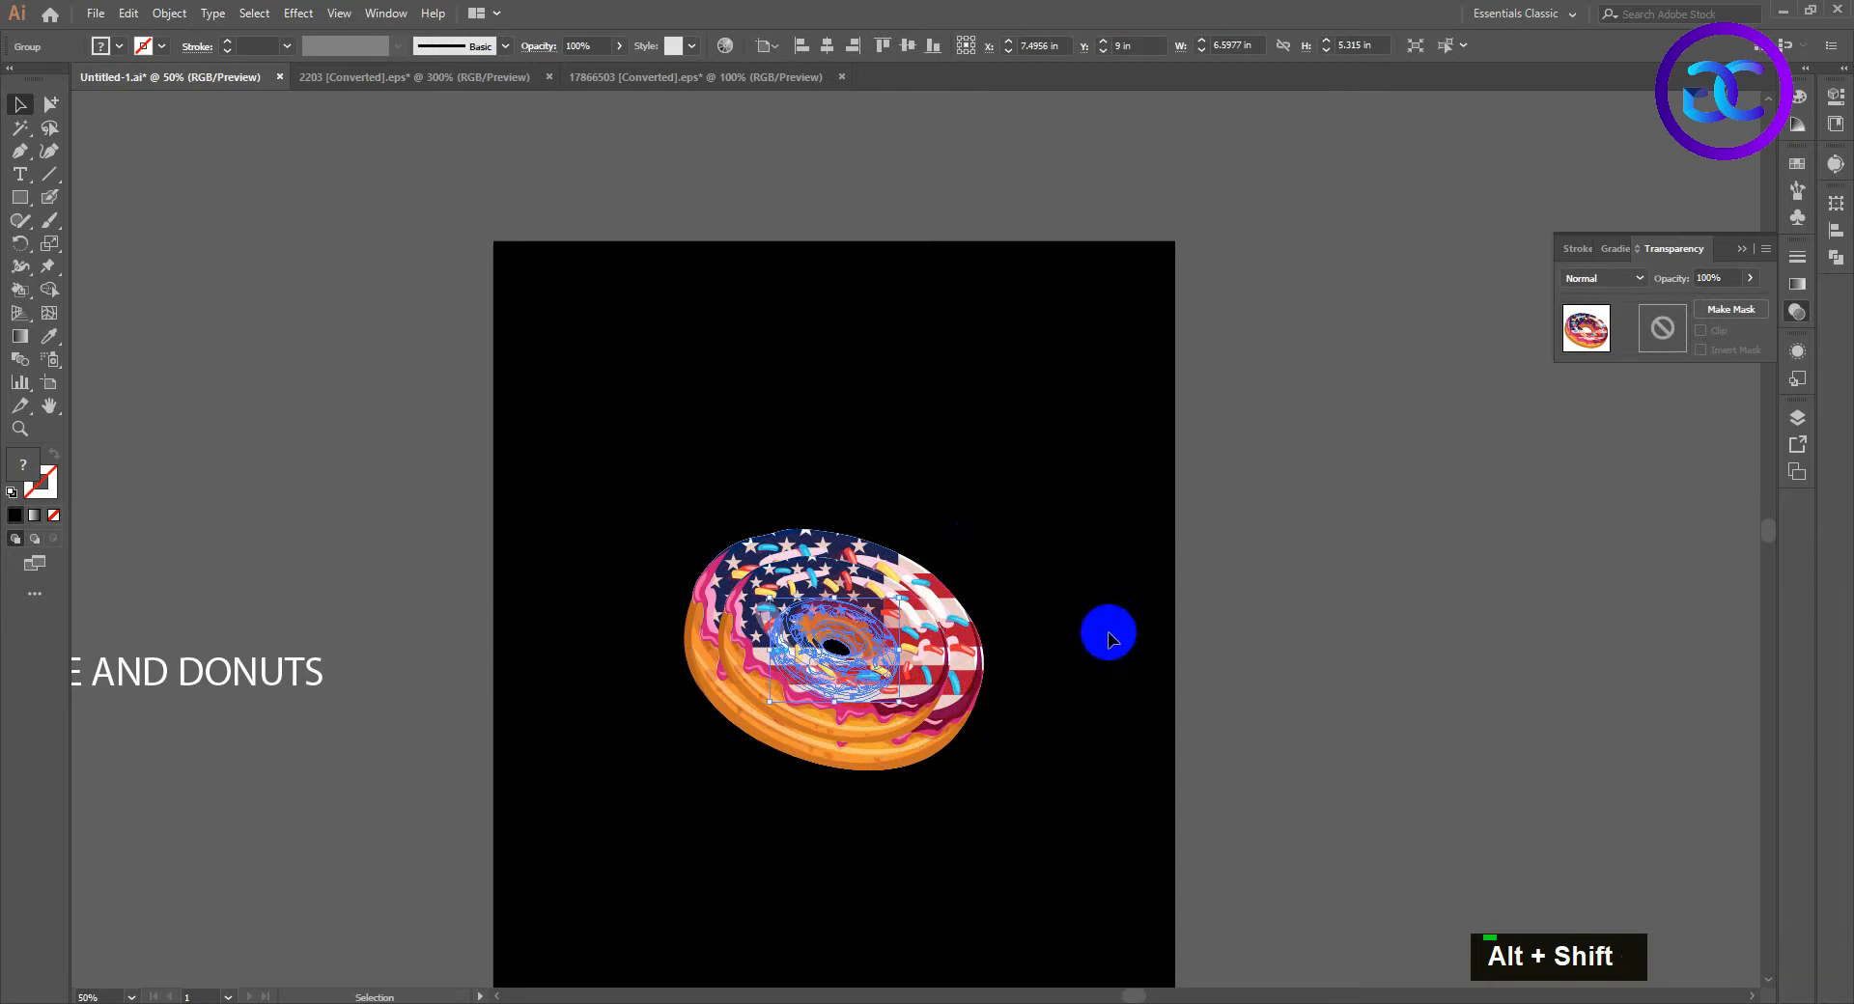
Step: Rotate the three nested donuts counterclockwise so they tilt upward to the right
{"action": "left_click_drag", "start_coordinate": [932, 726], "coordinate": [1027, 517]}
{"action": "left_click_drag", "start_coordinate": [857, 690], "coordinate": [1195, 597]}
{"action": "left_click", "coordinate": [978, 686]}
{"action": "mouse_move", "coordinate": [995, 526]}
{"action": "left_mouse_down"}
{"action": "mouse_move", "coordinate": [882, 467]}
{"action": "mouse_move", "coordinate": [965, 514]}
{"action": "left_mouse_up"}
{"action": "key", "text": "ctrl+z"}
{"action": "key", "text": "ctrl+z"}
{"action": "key", "text": "ctrl+z"}
{"action": "left_click_drag", "start_coordinate": [1028, 697], "coordinate": [898, 660]}
{"action": "left_click", "coordinate": [898, 659]}
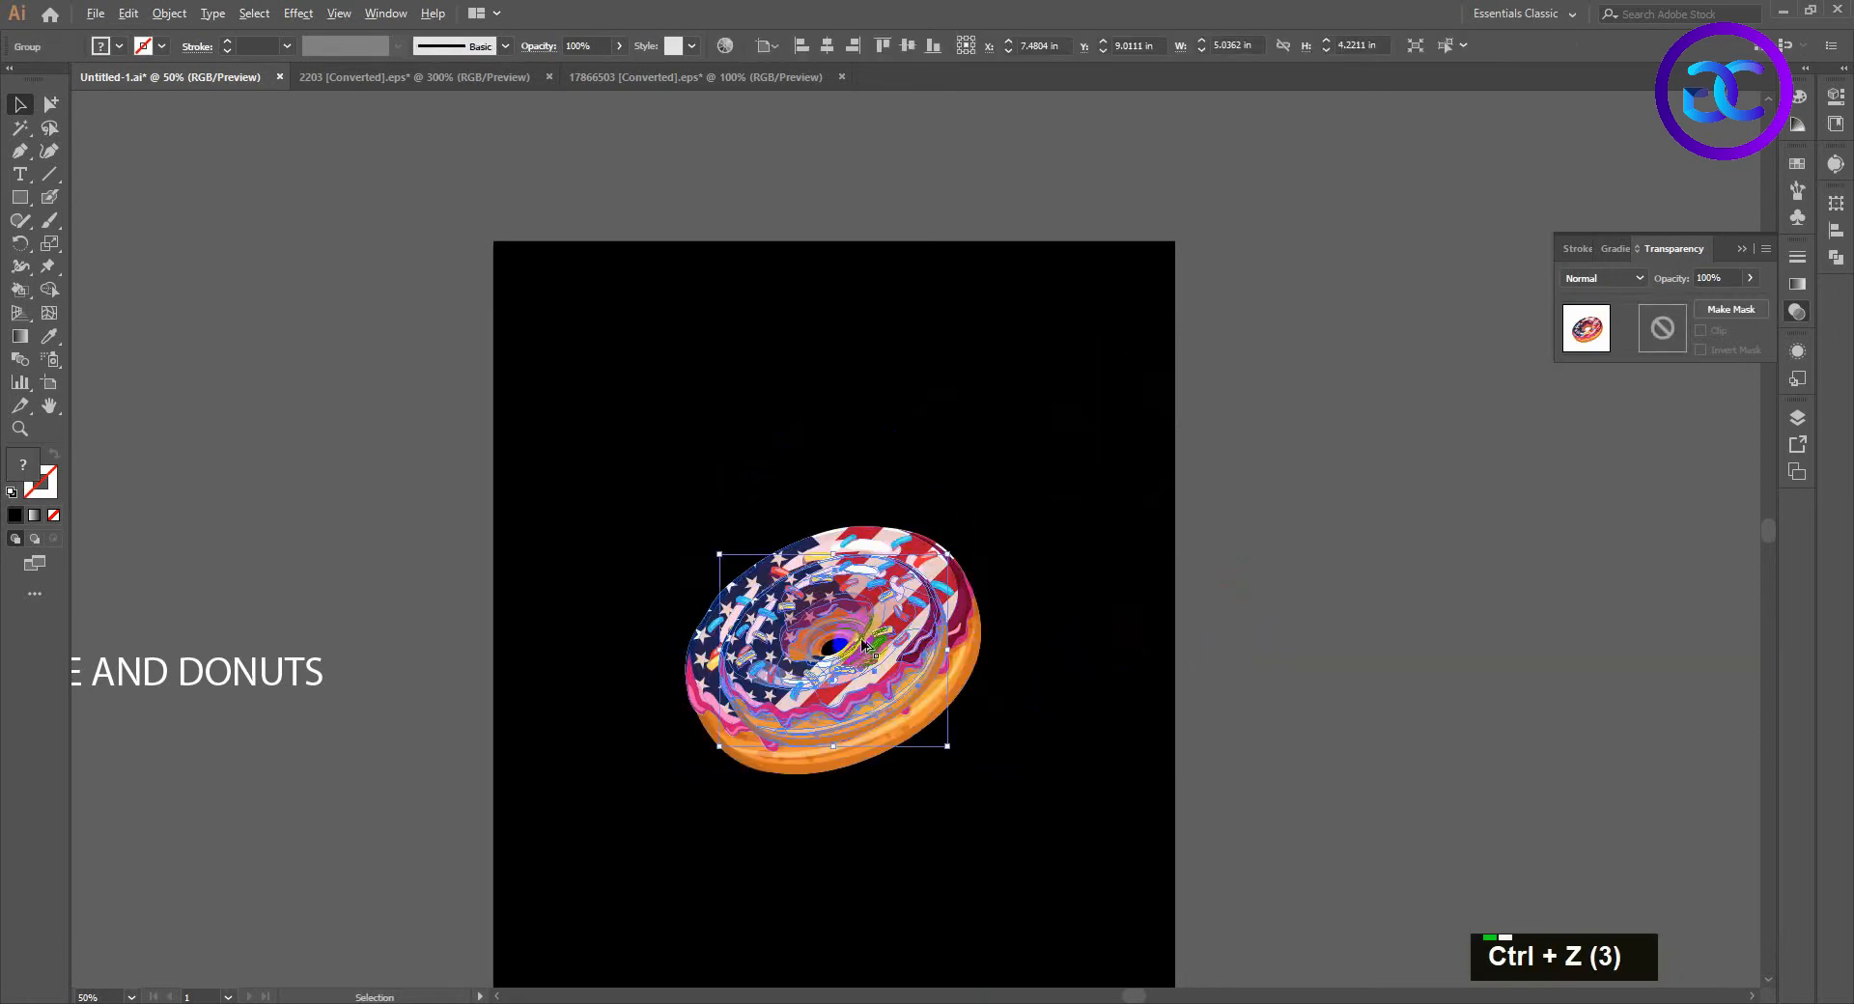
Step: Move the medium donut aside to the left and bring the smallest donut to the front
{"action": "scroll", "coordinate": [859, 644], "scroll_direction": "up", "scroll_amount": 1}
{"action": "left_click", "coordinate": [838, 612], "text": "shift"}
{"action": "left_click_drag", "start_coordinate": [869, 618], "coordinate": [556, 565]}
{"action": "right_click", "coordinate": [847, 667]}
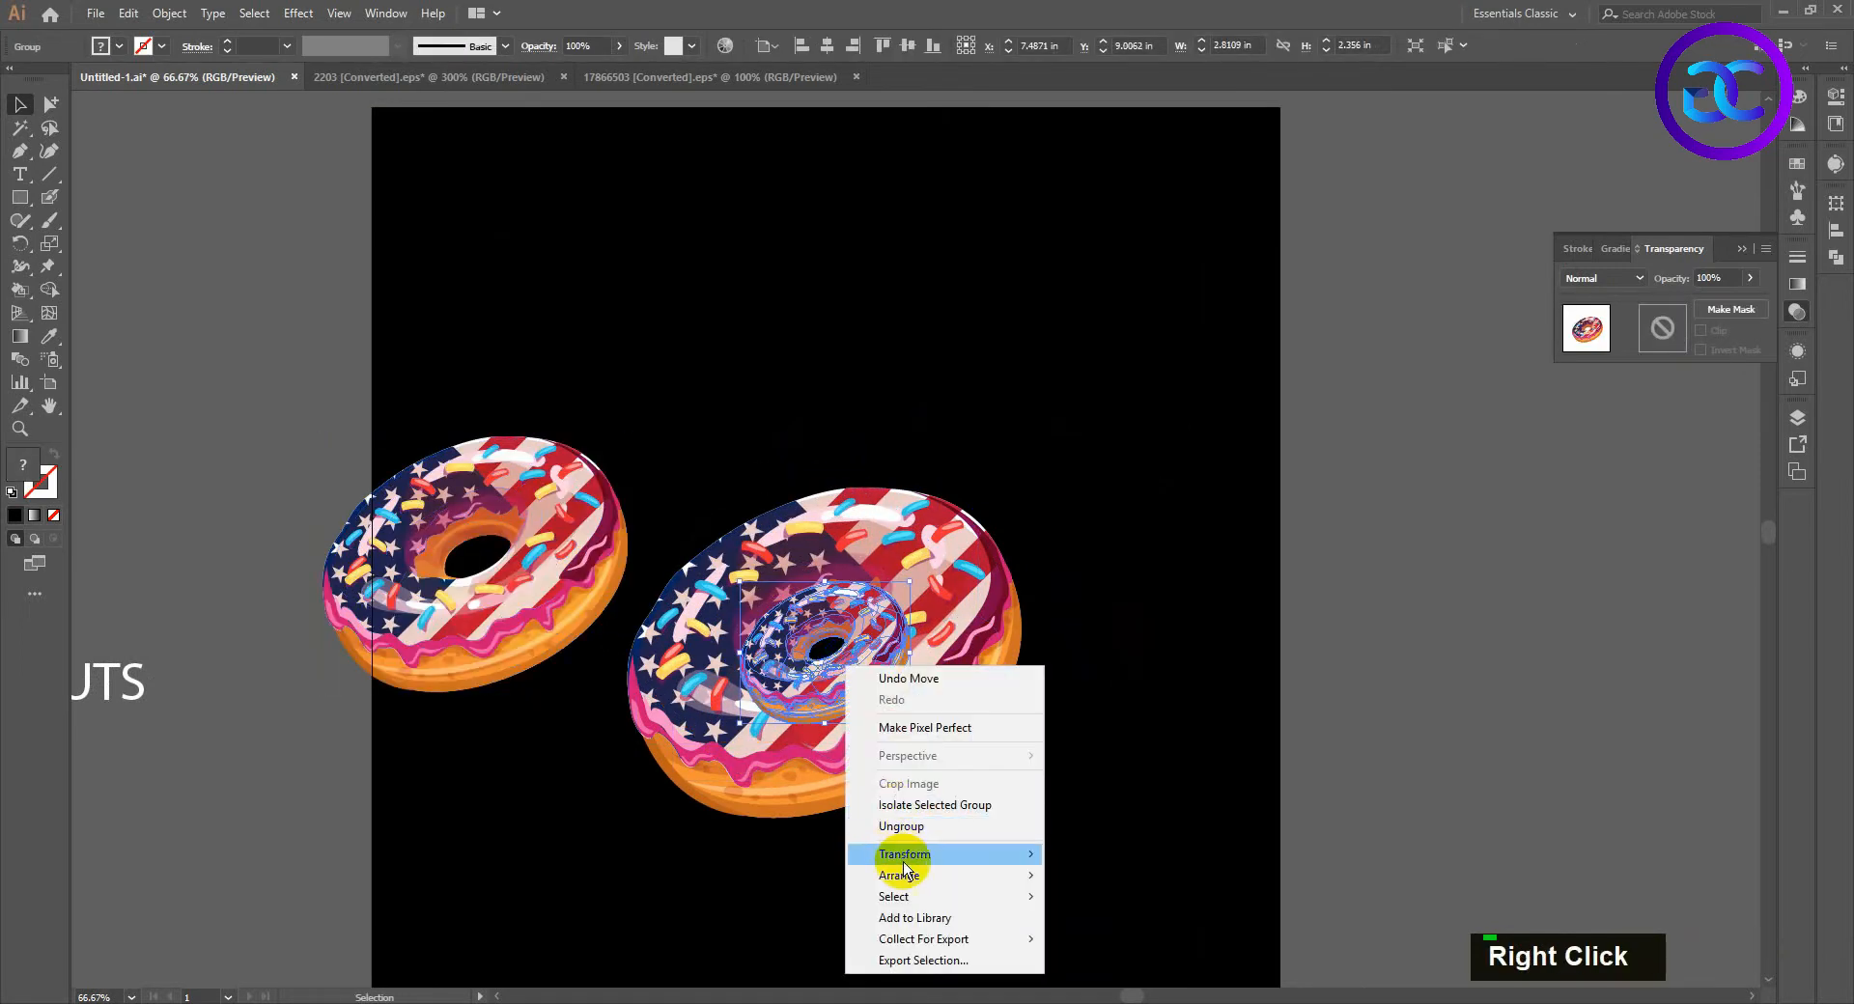
{"action": "left_click", "coordinate": [989, 873]}
Step: Move the medium donut back over the large one and enlarge the smallest donut
{"action": "double_click", "coordinate": [550, 656]}
{"action": "left_click_drag", "start_coordinate": [600, 641], "coordinate": [830, 621]}
{"action": "left_click", "coordinate": [846, 645]}
{"action": "left_click_drag", "start_coordinate": [865, 534], "coordinate": [893, 505]}
{"action": "left_click_drag", "start_coordinate": [813, 633], "coordinate": [791, 604]}
{"action": "left_click_drag", "start_coordinate": [884, 671], "coordinate": [956, 748]}
Step: Scale the three donuts down and stack them from large to small toward the upper left
{"action": "left_click_drag", "start_coordinate": [794, 577], "coordinate": [681, 526]}
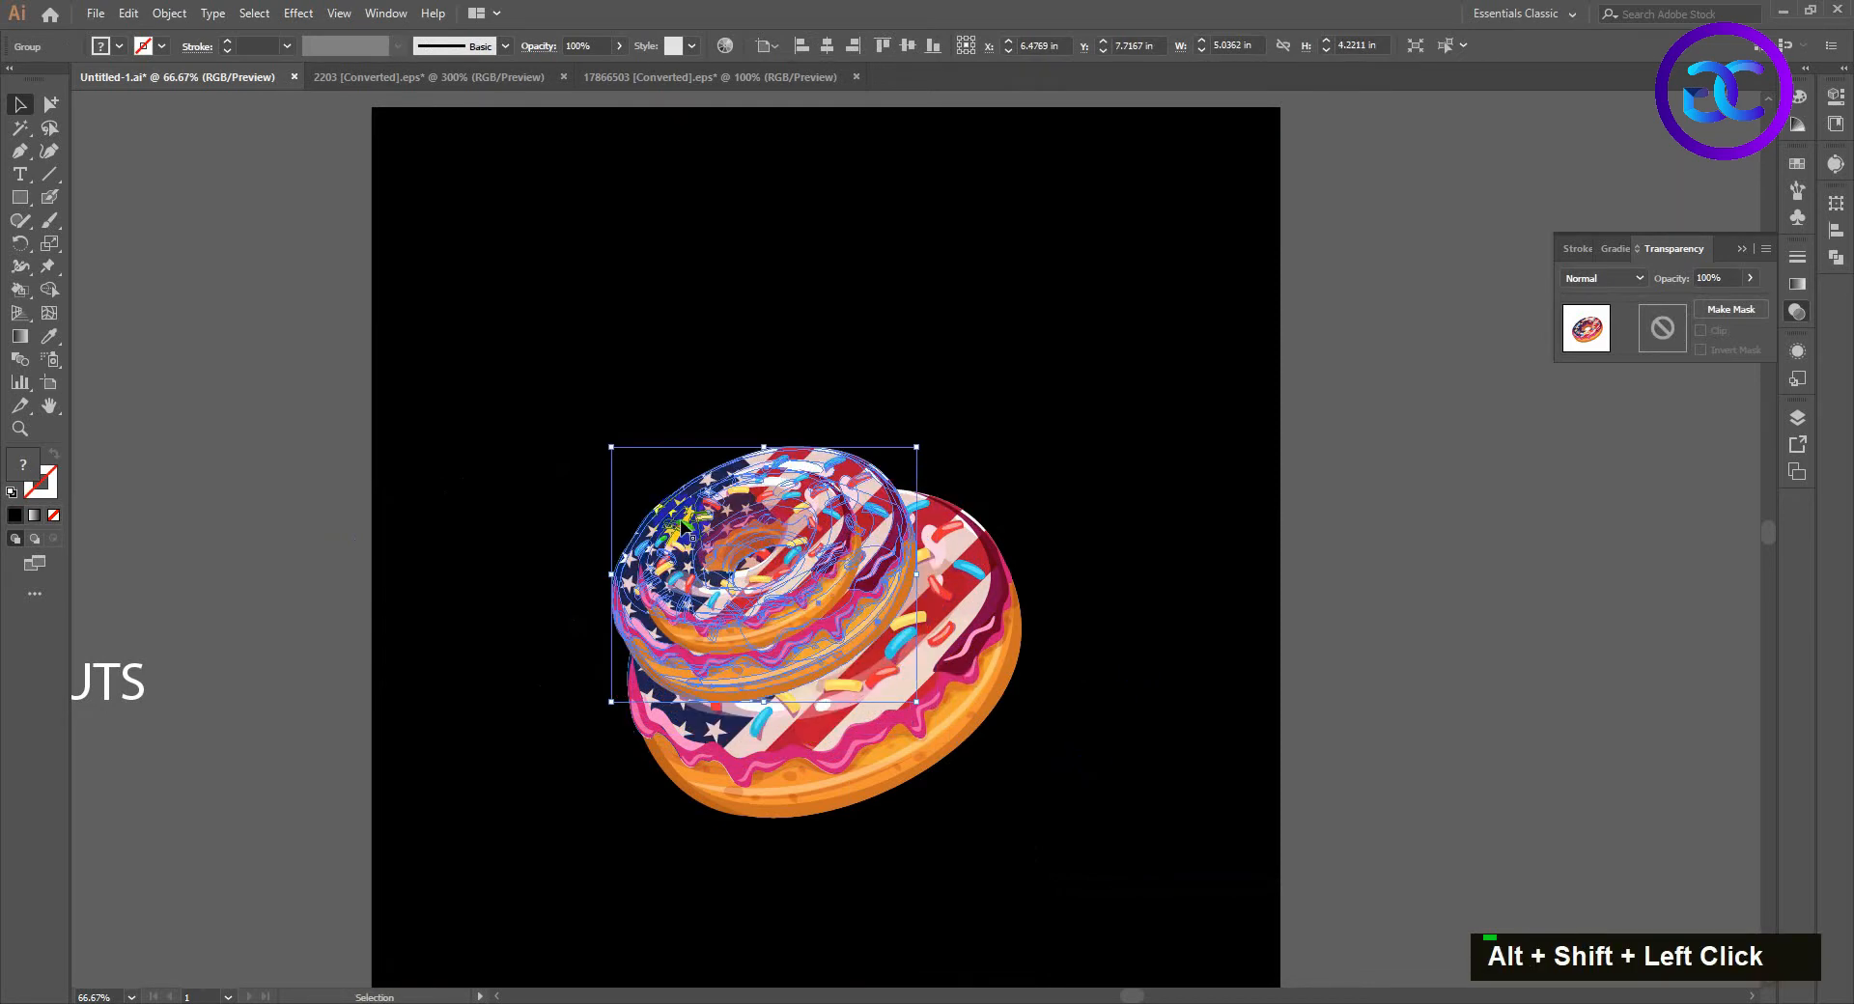
{"action": "left_click", "coordinate": [588, 557]}
{"action": "left_click_drag", "start_coordinate": [826, 589], "coordinate": [799, 552]}
{"action": "left_click", "coordinate": [1165, 594]}
{"action": "left_click_drag", "start_coordinate": [986, 697], "coordinate": [986, 790]}
{"action": "left_click_drag", "start_coordinate": [892, 707], "coordinate": [880, 689]}
{"action": "left_click", "coordinate": [892, 553]}
{"action": "left_click_drag", "start_coordinate": [917, 447], "coordinate": [888, 493]}
{"action": "left_click", "coordinate": [986, 489]}
{"action": "left_click", "coordinate": [805, 461]}
{"action": "left_click_drag", "start_coordinate": [836, 429], "coordinate": [832, 462]}
{"action": "left_click", "coordinate": [976, 437]}
Step: Enlarge the smallest donut on top of the stack to about 2.60 x 2.18 in
{"action": "scroll", "coordinate": [752, 527], "scroll_direction": "up", "scroll_amount": 1}
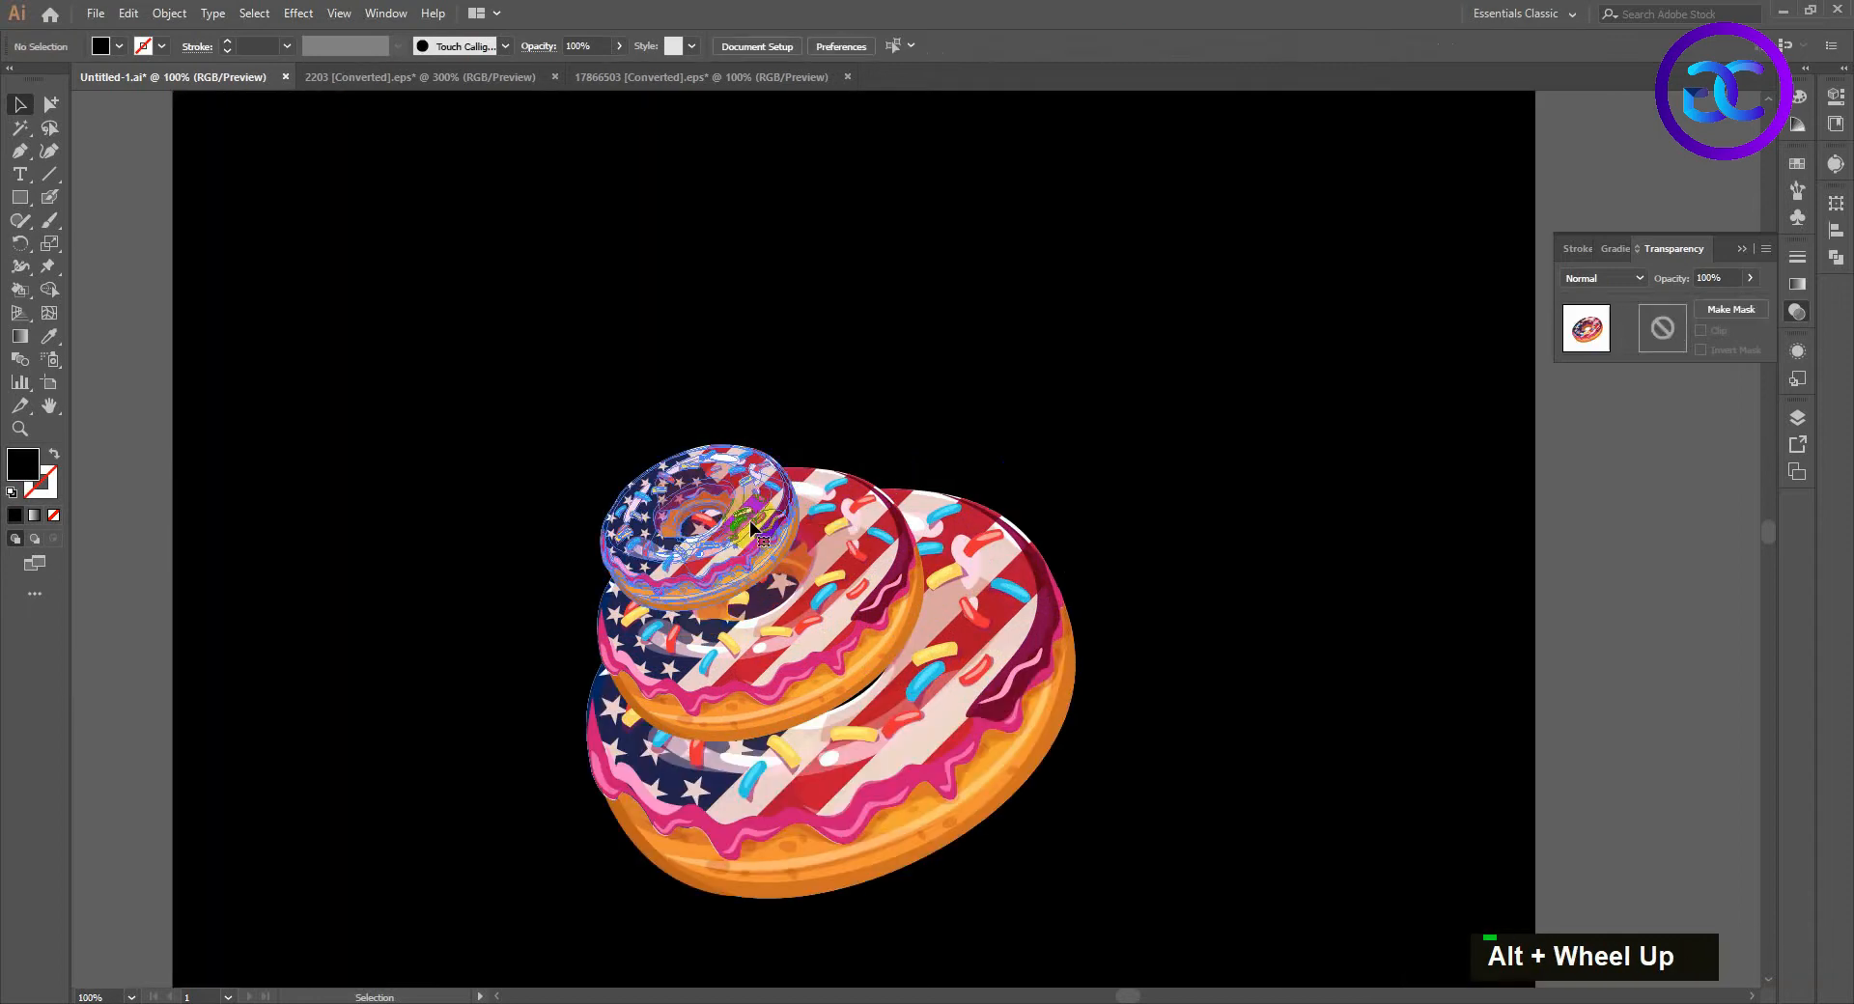
{"action": "left_click", "coordinate": [751, 527]}
{"action": "left_click_drag", "start_coordinate": [809, 441], "coordinate": [847, 523]}
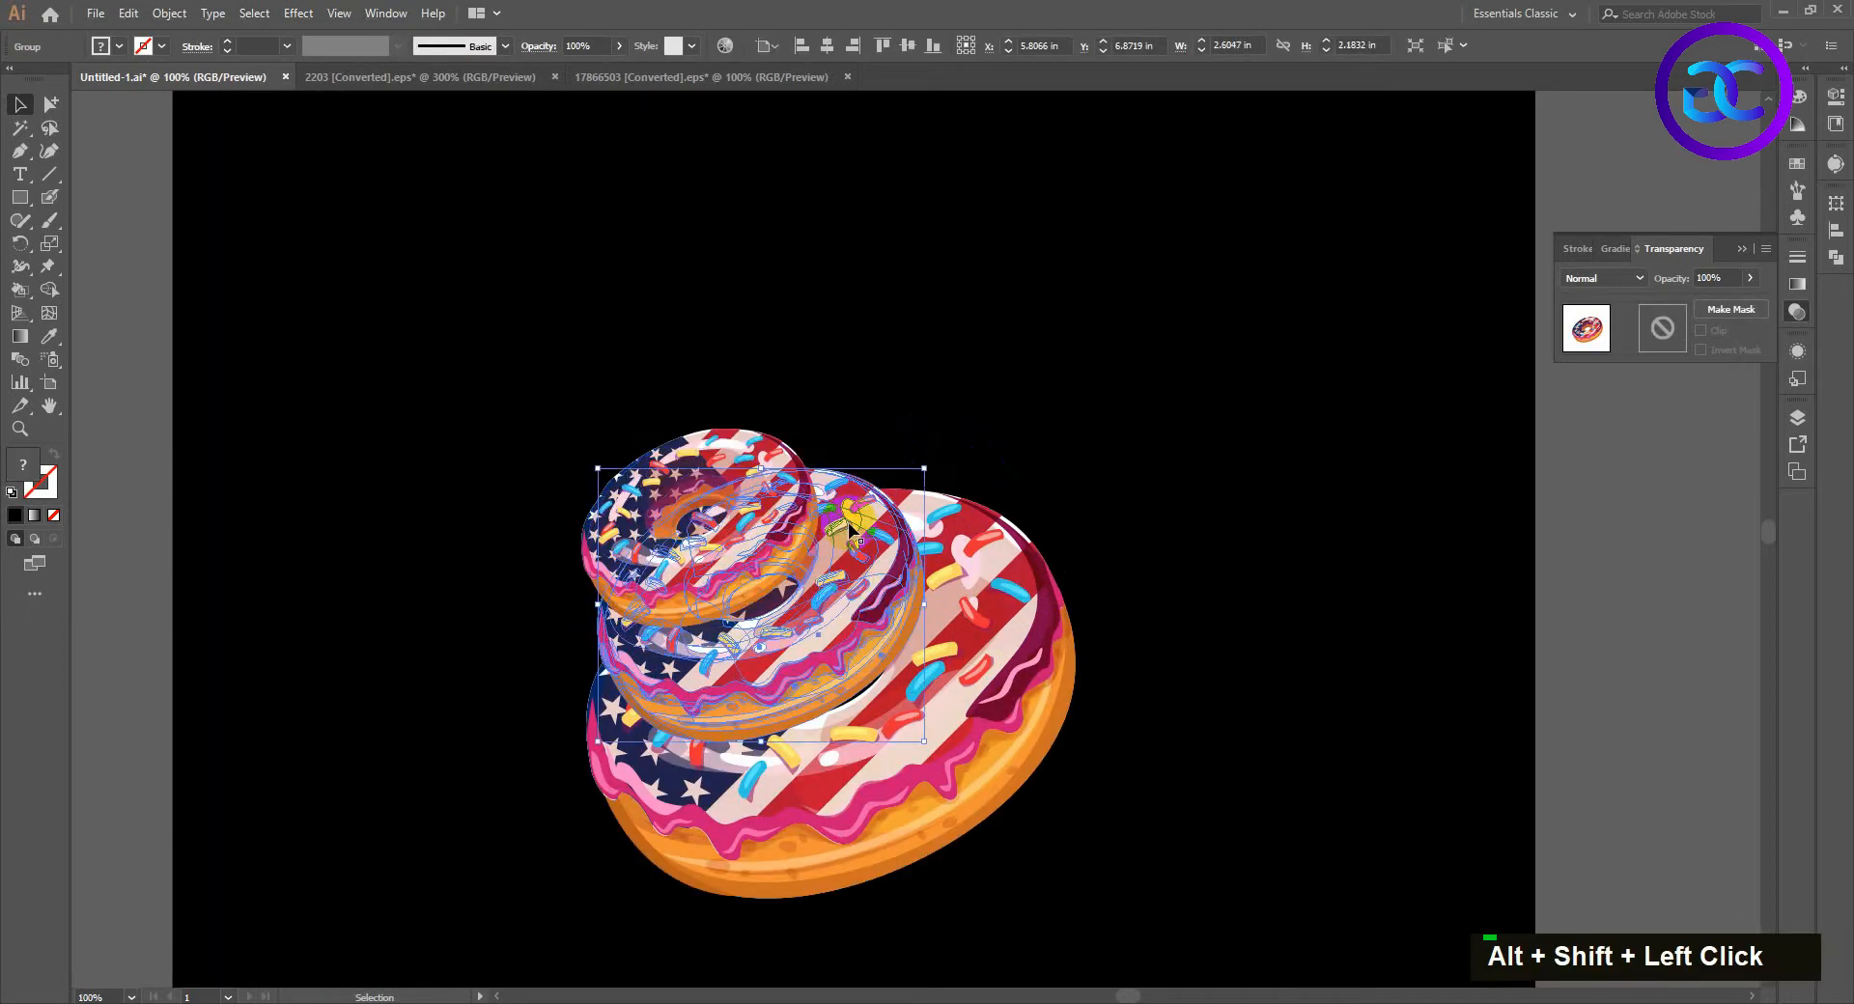
Step: Shrink the large bottom donut and move it about 0.31 in left and 0.37 in up beneath the medium donut
{"action": "left_click", "coordinate": [992, 645], "text": "shift"}
{"action": "left_click_drag", "start_coordinate": [1066, 499], "coordinate": [1050, 519]}
{"action": "left_click", "coordinate": [1118, 649]}
{"action": "left_click_drag", "start_coordinate": [946, 731], "coordinate": [918, 696]}
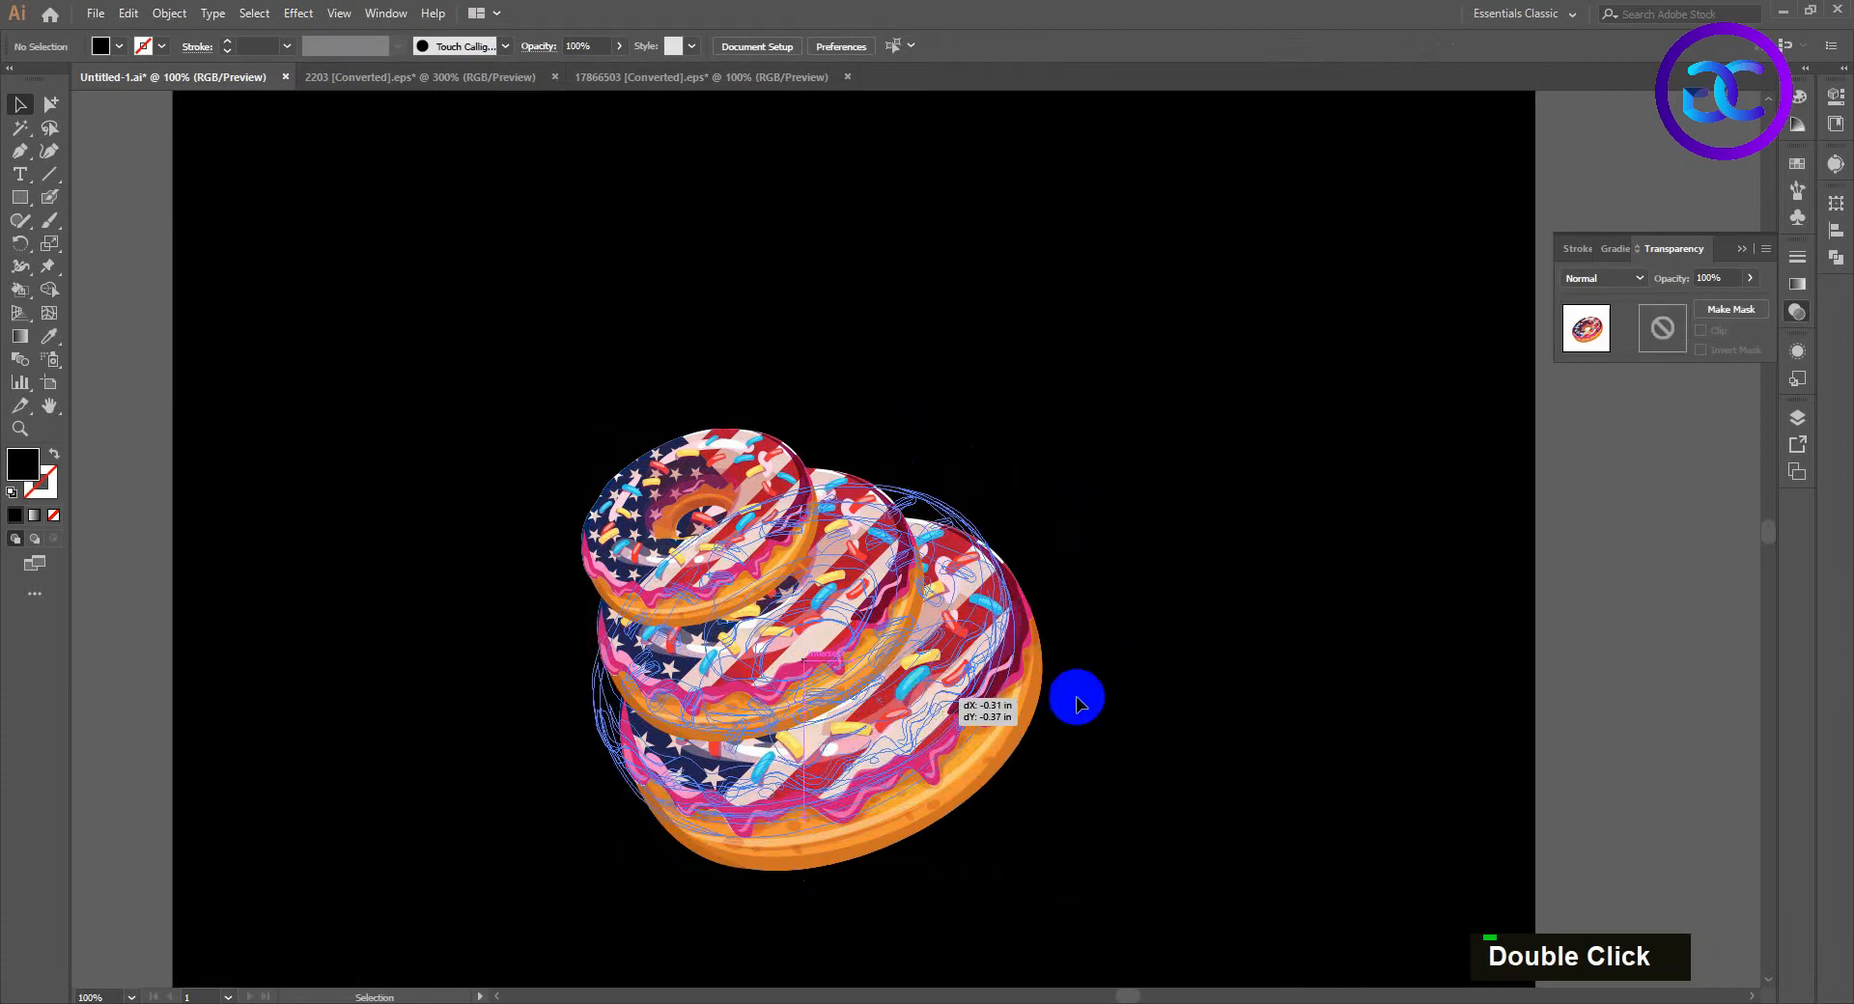
{"action": "left_click", "coordinate": [1077, 666]}
Step: Nudge the smallest donut slightly to the right on top of the stack
{"action": "scroll", "coordinate": [1062, 658], "scroll_direction": "down", "scroll_amount": 2}
{"action": "scroll", "coordinate": [1039, 685], "scroll_direction": "up", "scroll_amount": 1}
{"action": "left_click_drag", "start_coordinate": [663, 579], "coordinate": [957, 402]}
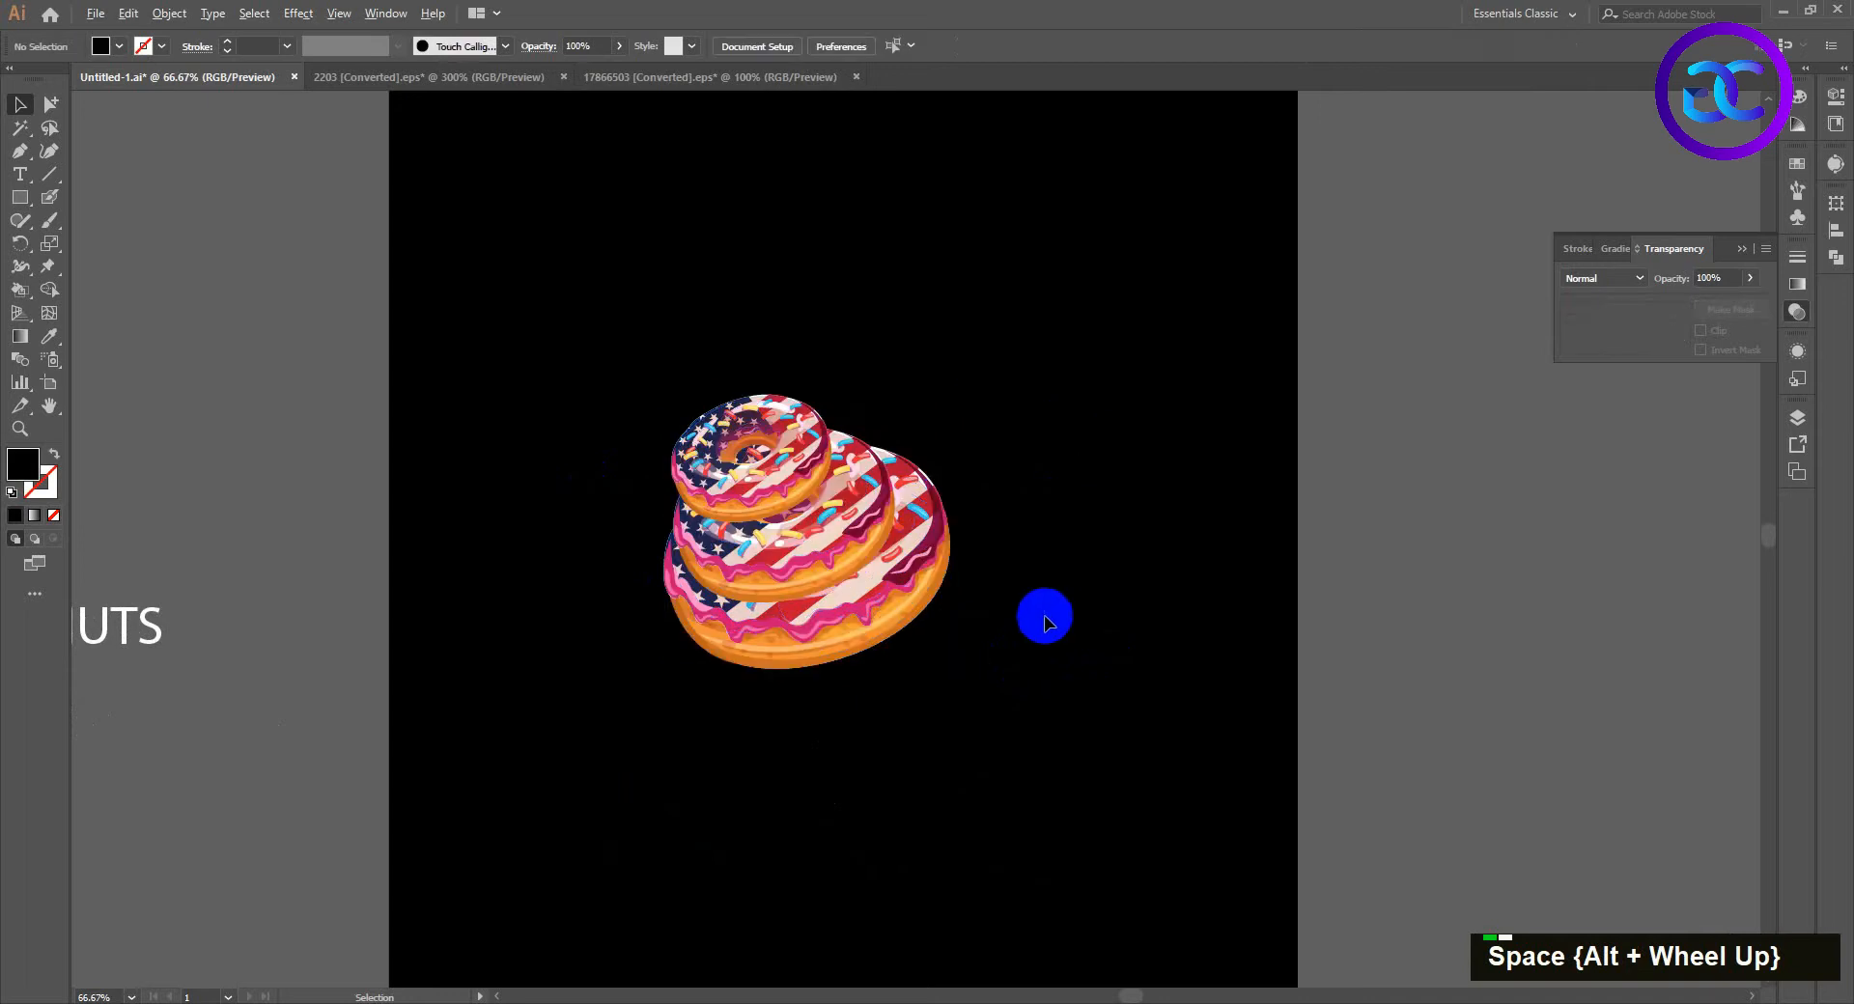
{"action": "left_click", "coordinate": [1047, 583]}
{"action": "scroll", "coordinate": [1046, 591], "scroll_direction": "up", "scroll_amount": 1}
{"action": "scroll", "coordinate": [1026, 587], "scroll_direction": "down", "scroll_amount": 1}
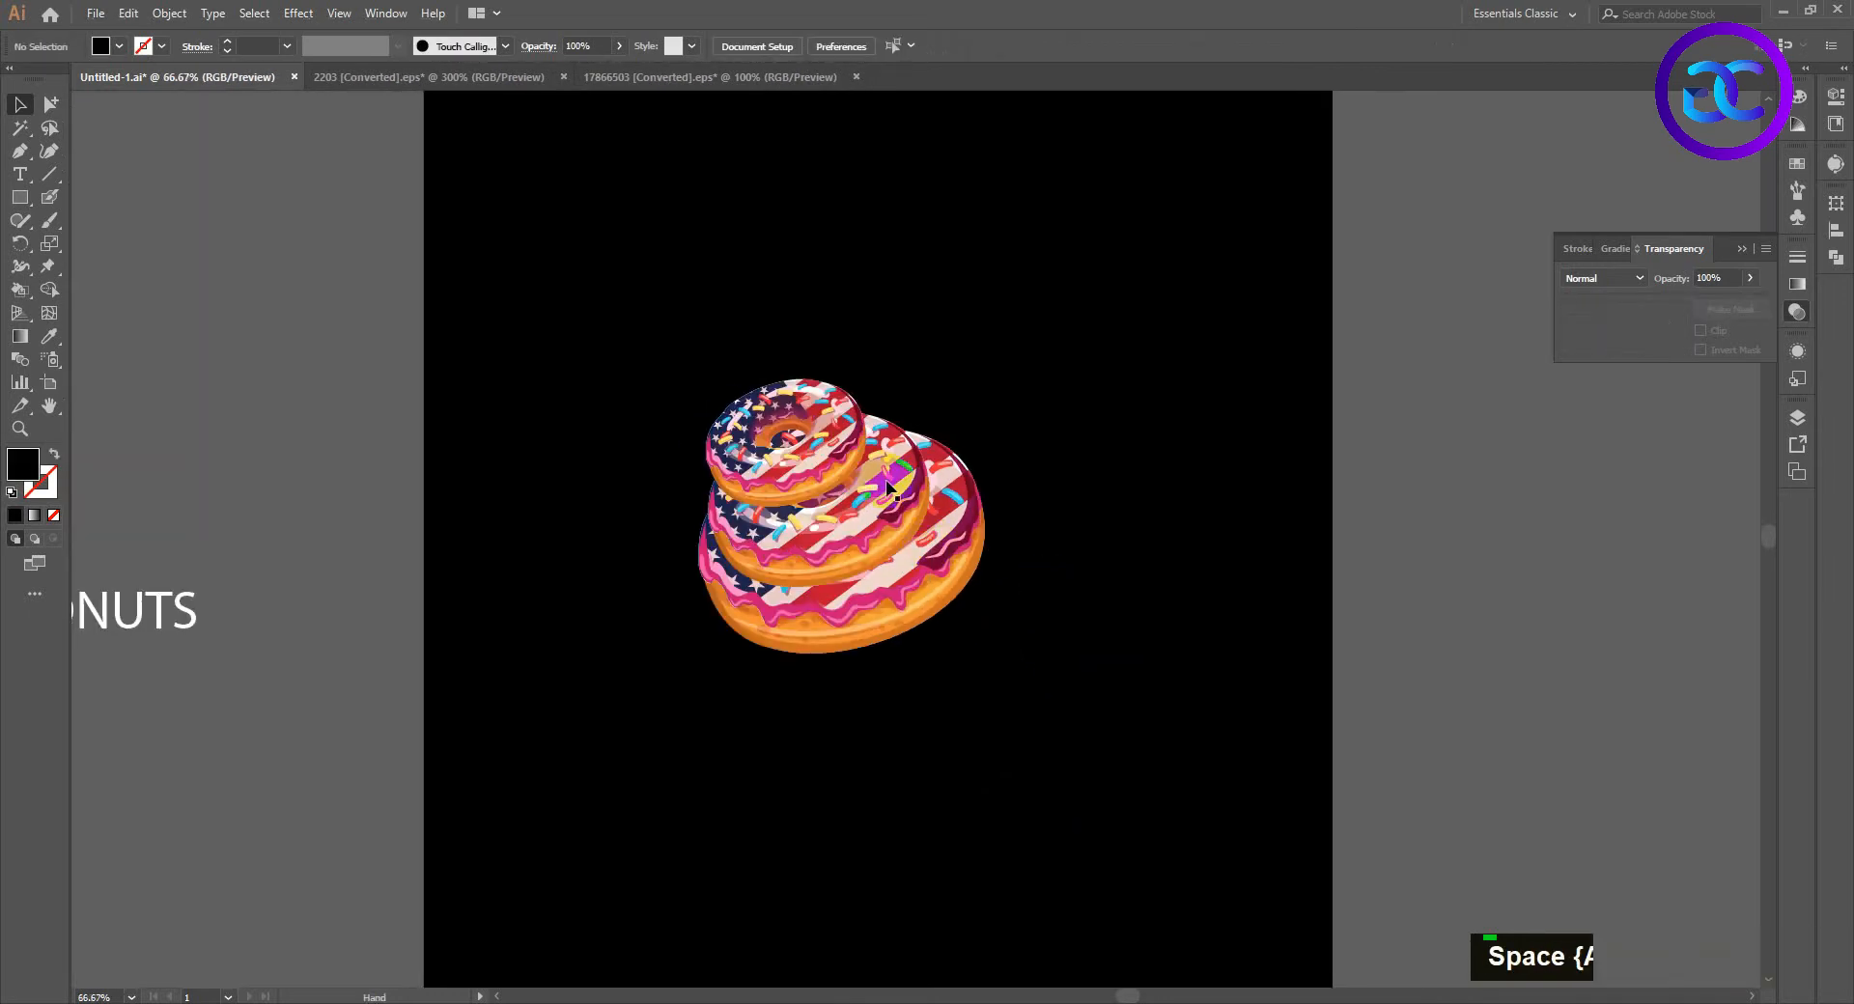
{"action": "left_click_drag", "start_coordinate": [838, 471], "coordinate": [839, 470]}
{"action": "left_click", "coordinate": [1055, 438]}
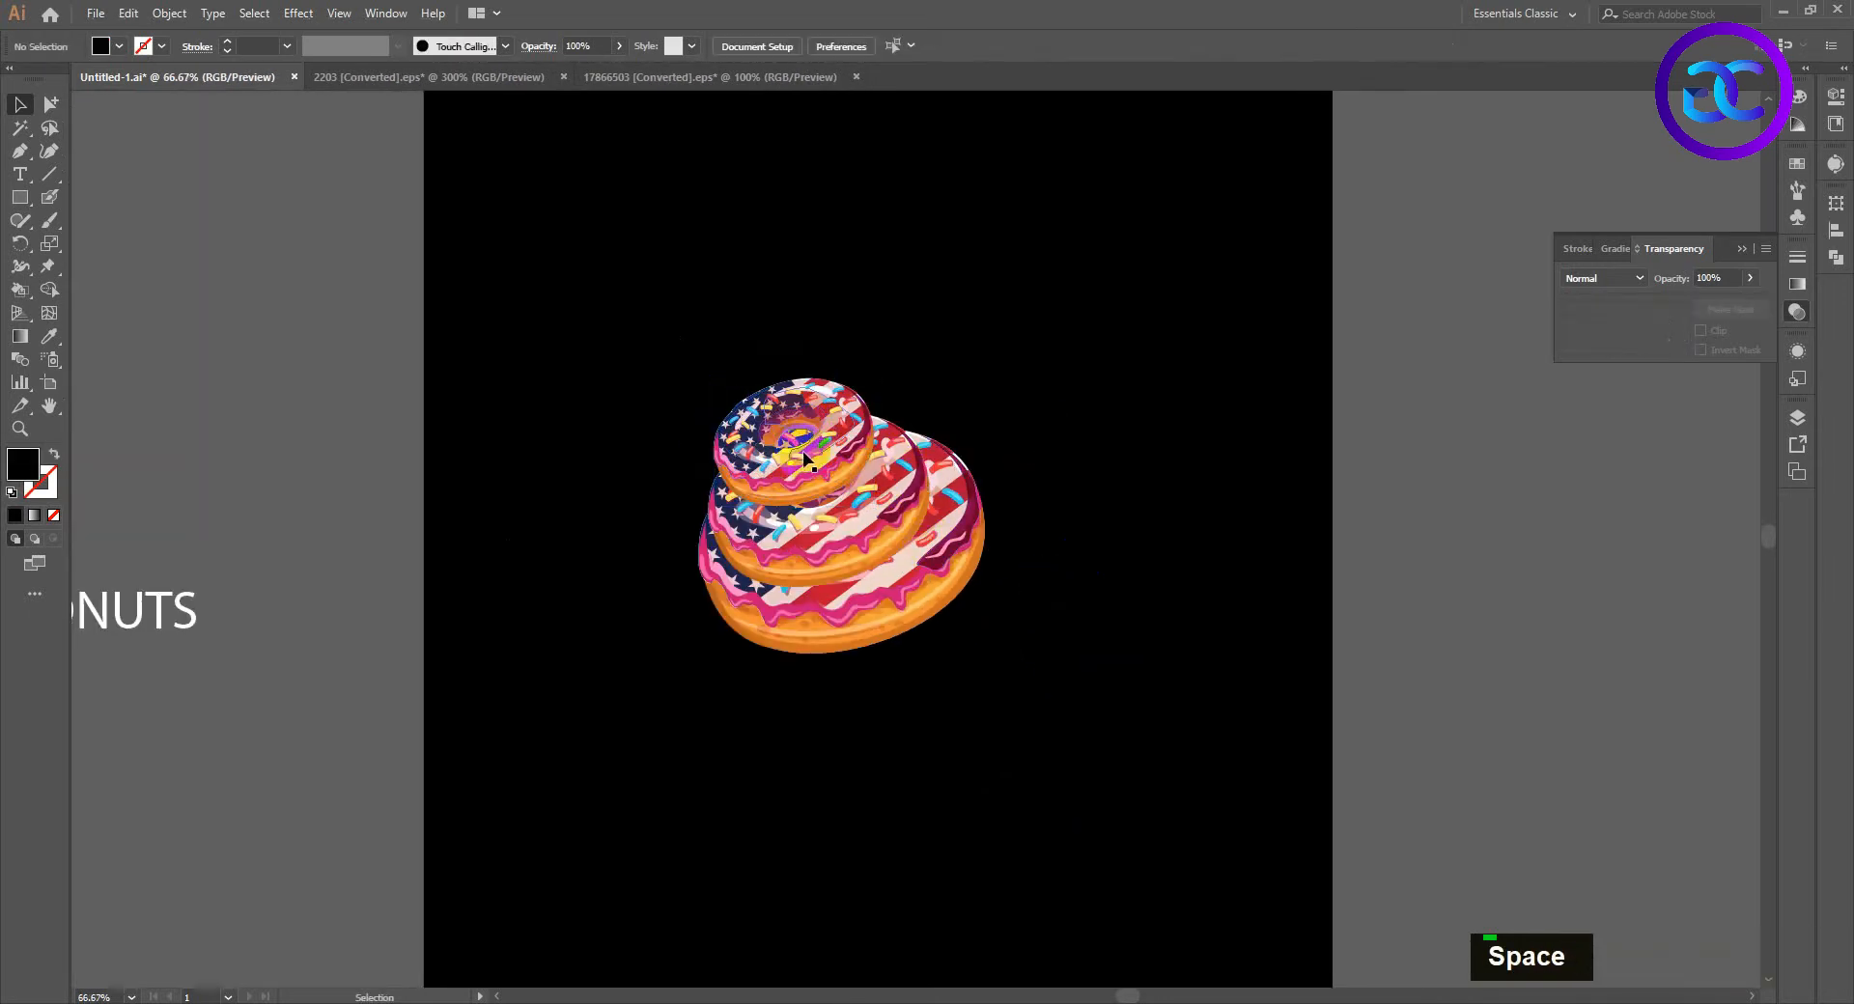
{"action": "scroll", "coordinate": [994, 505], "scroll_direction": "down", "scroll_amount": 2}
{"action": "scroll", "coordinate": [985, 538], "scroll_direction": "up", "scroll_amount": 2}
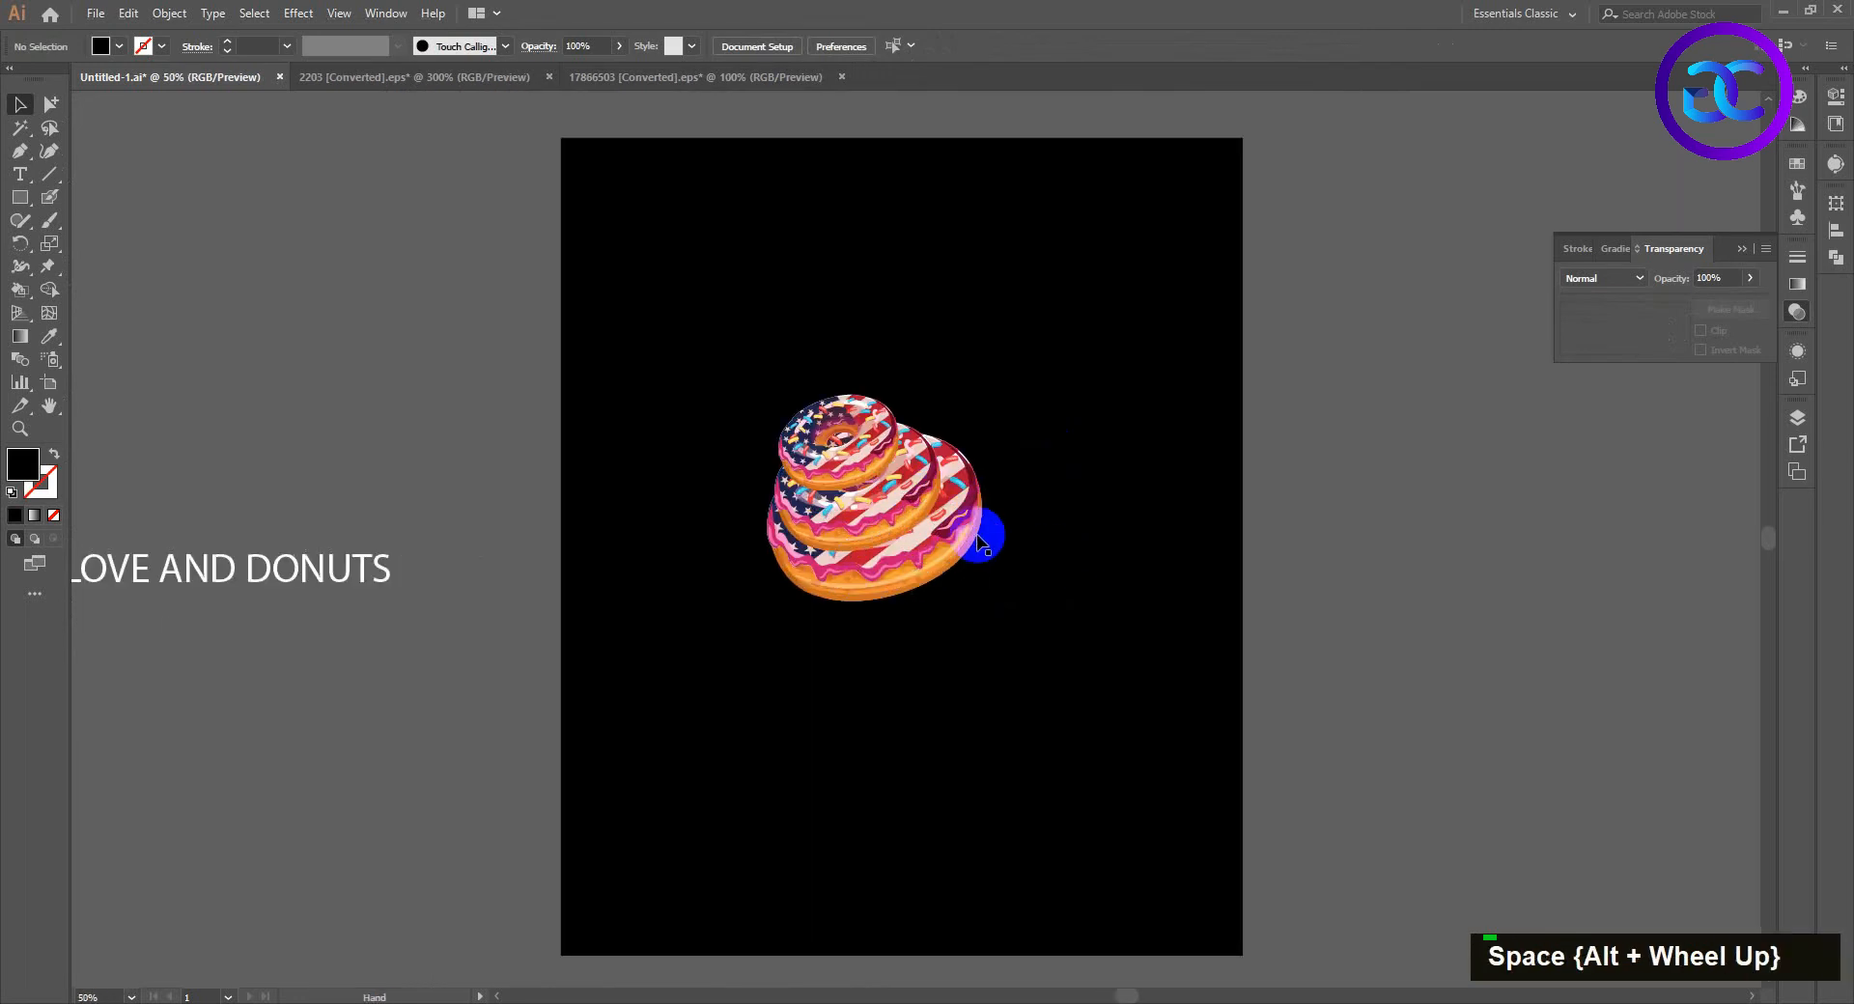
{"action": "left_click_drag", "start_coordinate": [1097, 605], "coordinate": [1074, 648]}
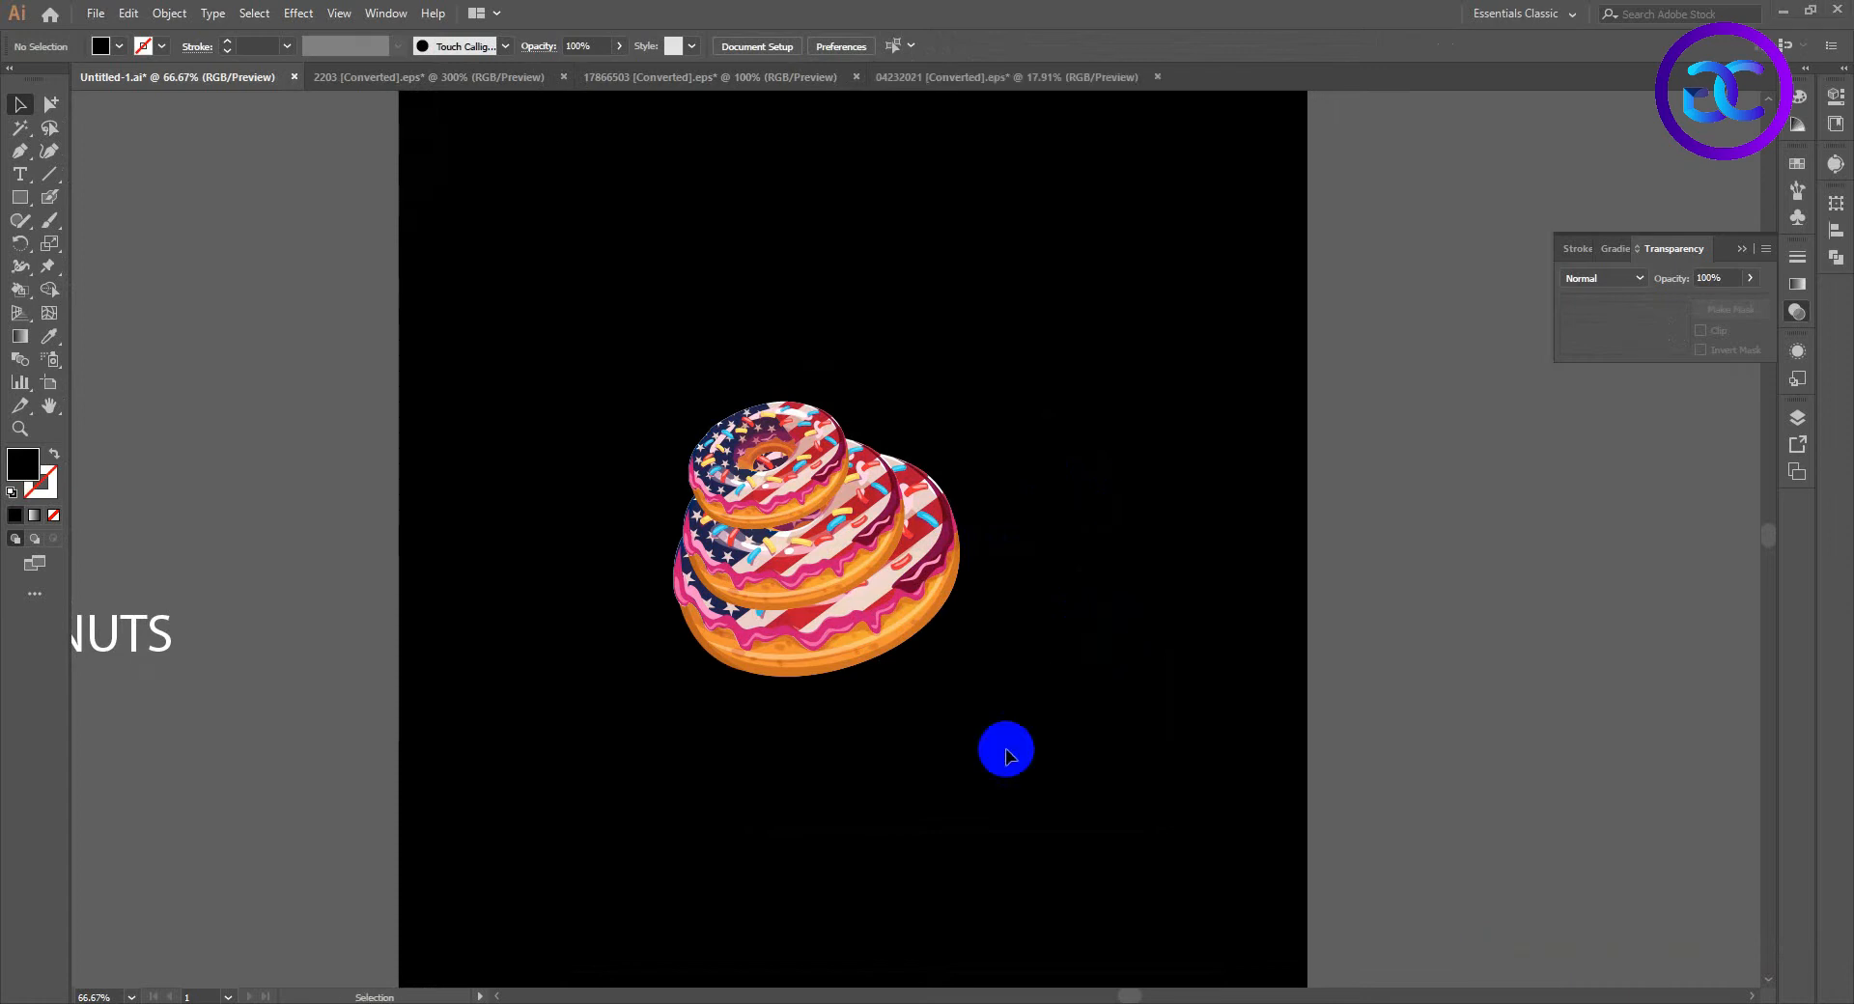
Step: Copy the American flag skull from the 04232021 document into the Untitled-1 donut design
{"action": "double_click", "coordinate": [1007, 76]}
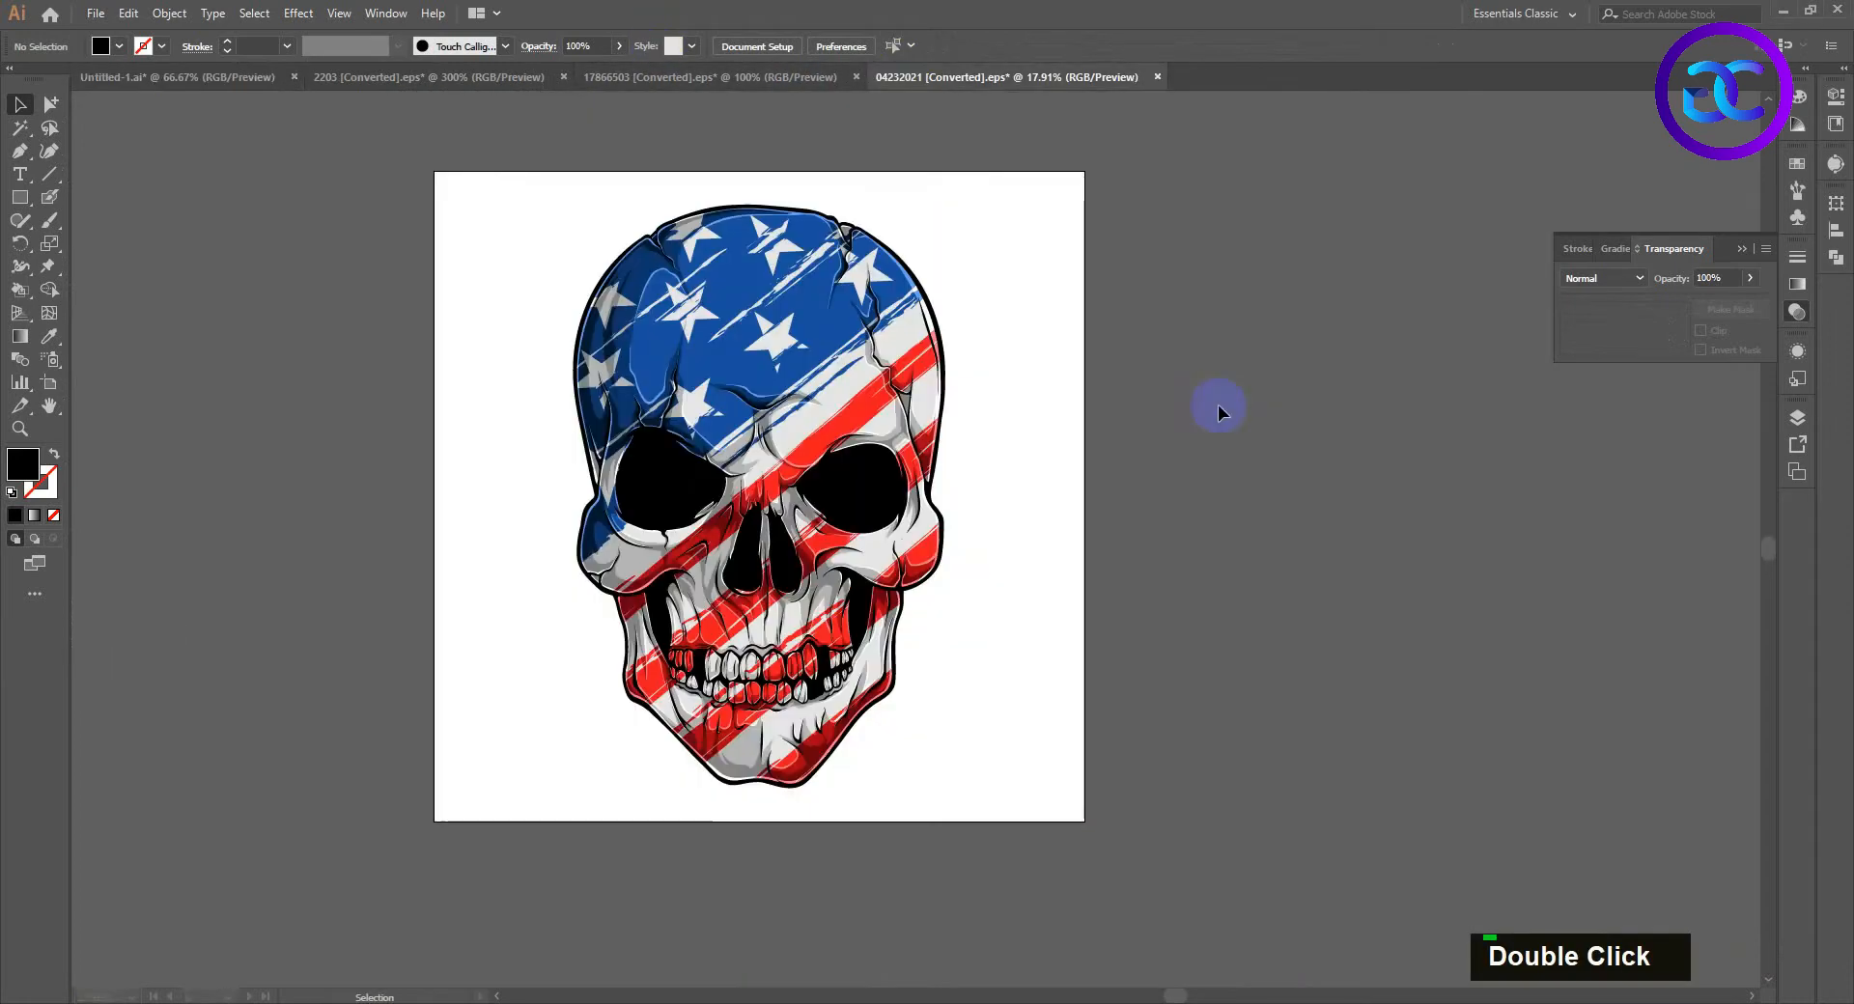
{"action": "scroll", "coordinate": [1092, 458], "scroll_direction": "down", "scroll_amount": 1}
{"action": "double_click", "coordinate": [888, 405]}
{"action": "left_click_drag", "start_coordinate": [266, 60], "coordinate": [196, 78]}
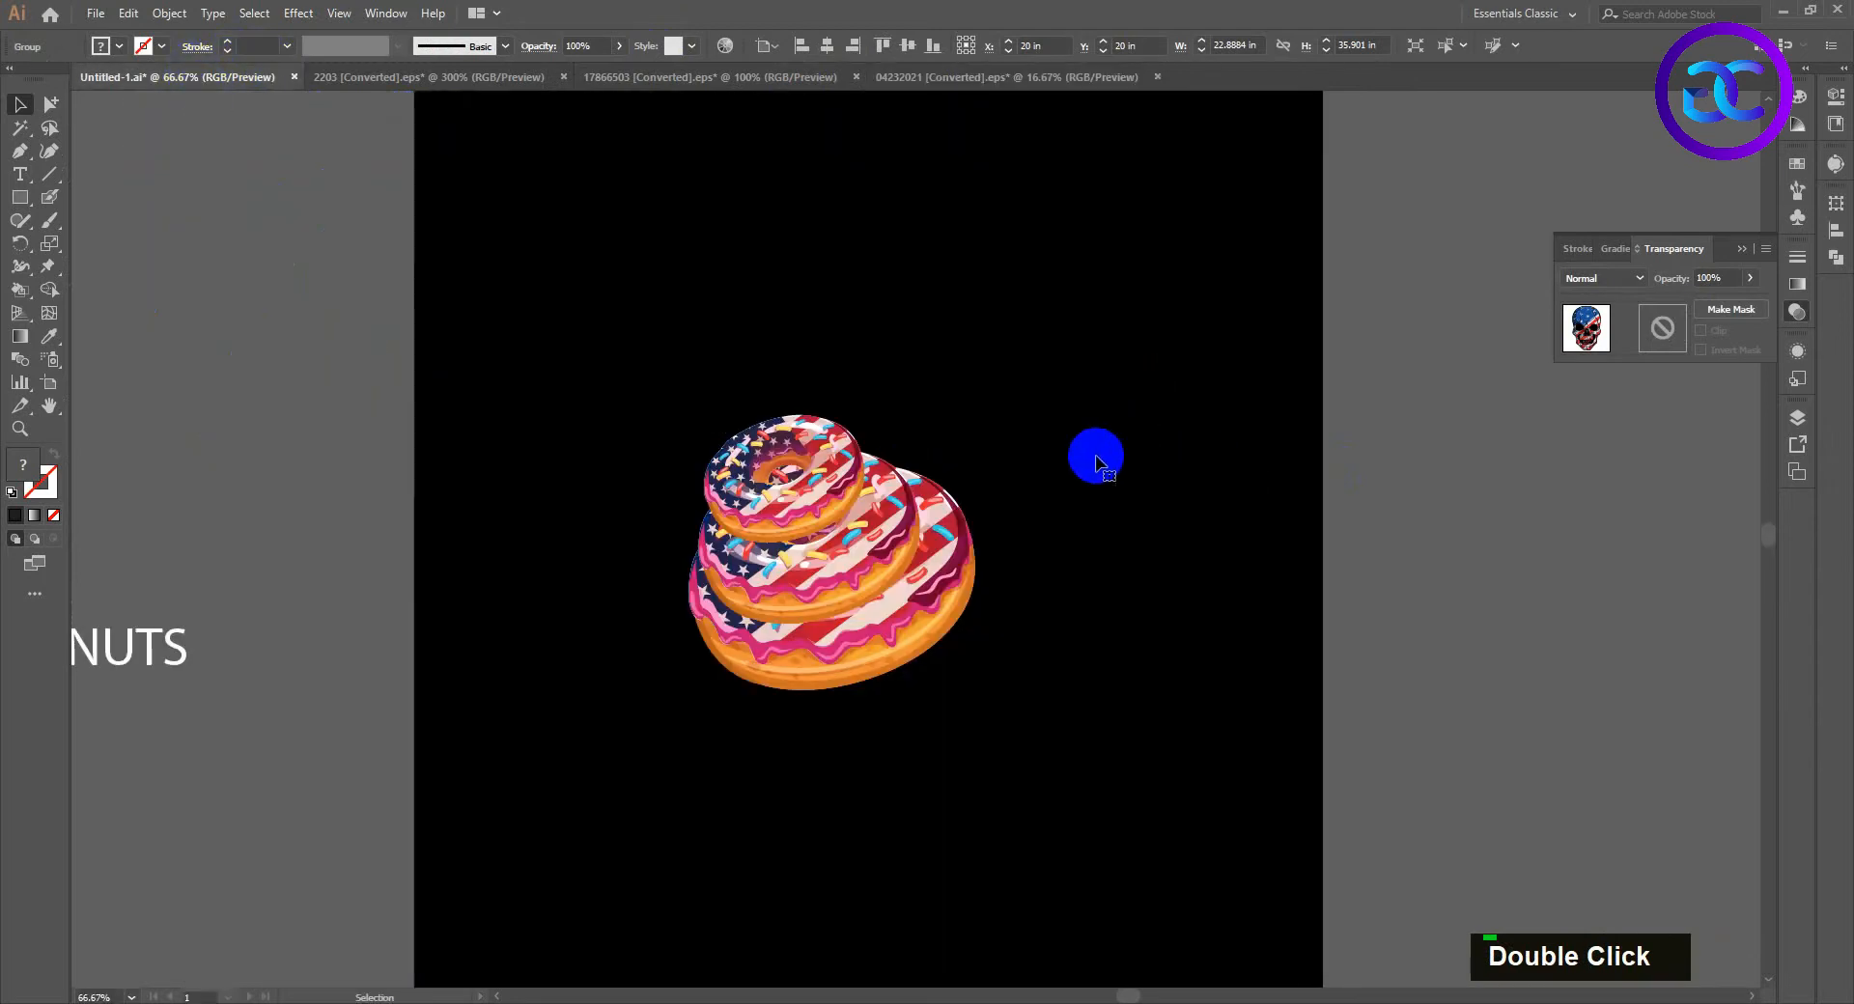
{"action": "left_click_drag", "start_coordinate": [1095, 463], "coordinate": [881, 389]}
Step: Shrink the flag skull to about 5.68 x 8.90 in and place it over the artboard's right edge
{"action": "scroll", "coordinate": [943, 381], "scroll_direction": "down", "scroll_amount": 2}
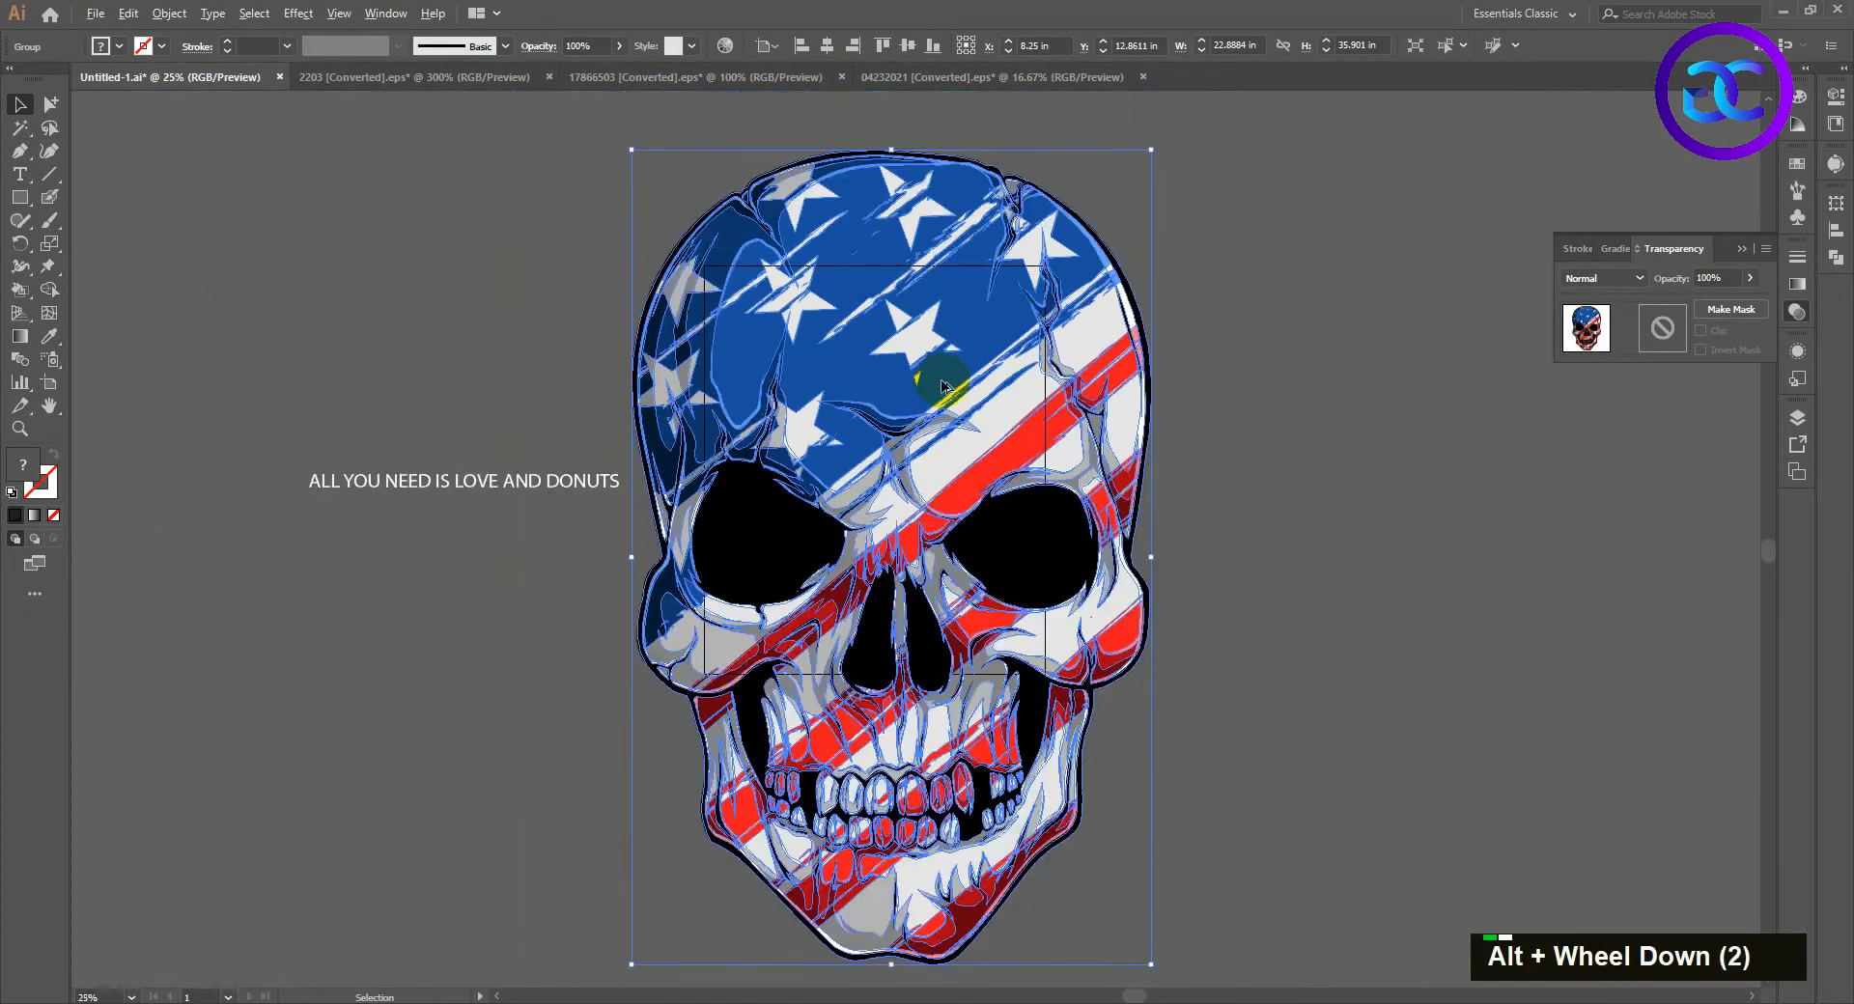
{"action": "scroll", "coordinate": [1081, 232], "scroll_direction": "down", "scroll_amount": 1}
{"action": "left_click_drag", "start_coordinate": [1085, 224], "coordinate": [1120, 338]}
{"action": "scroll", "coordinate": [1005, 493], "scroll_direction": "up", "scroll_amount": 2}
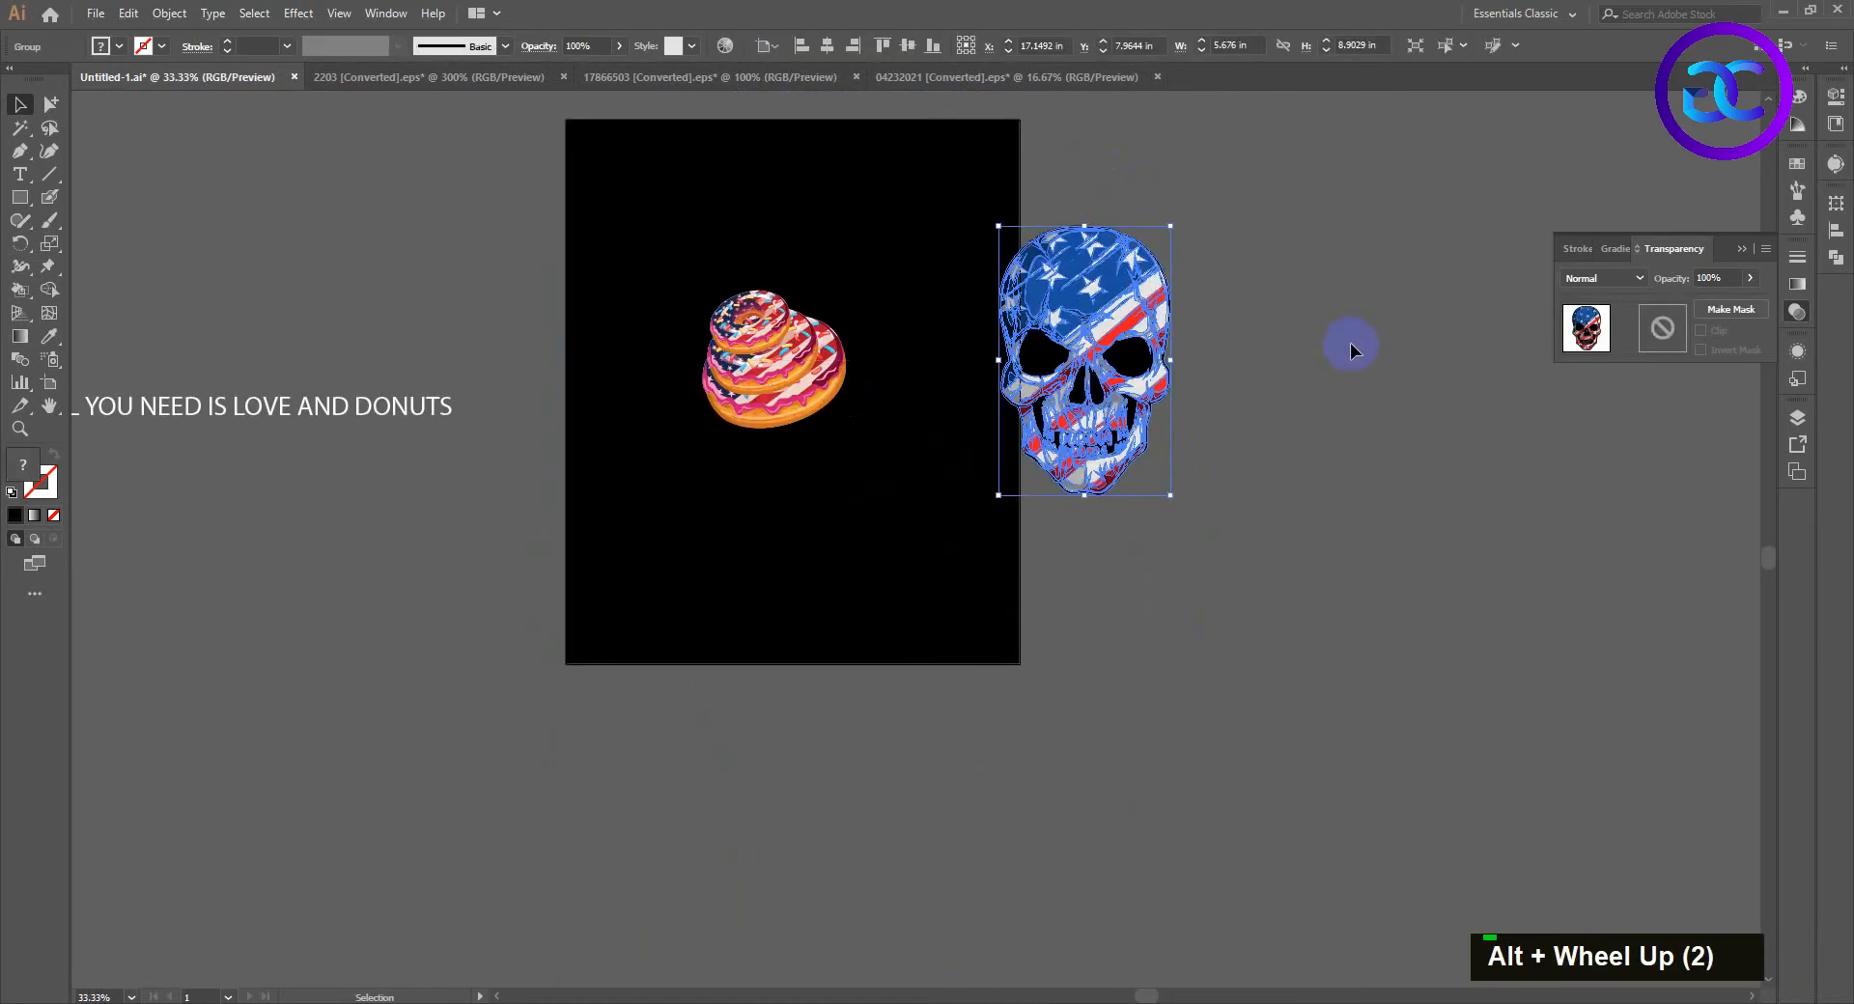
{"action": "scroll", "coordinate": [1120, 342], "scroll_direction": "up", "scroll_amount": 1}
Step: Ungroup the flag skull and delete its black backing shape
{"action": "right_click", "coordinate": [1120, 342]}
{"action": "left_click", "coordinate": [1188, 494]}
{"action": "double_click", "coordinate": [1123, 372]}
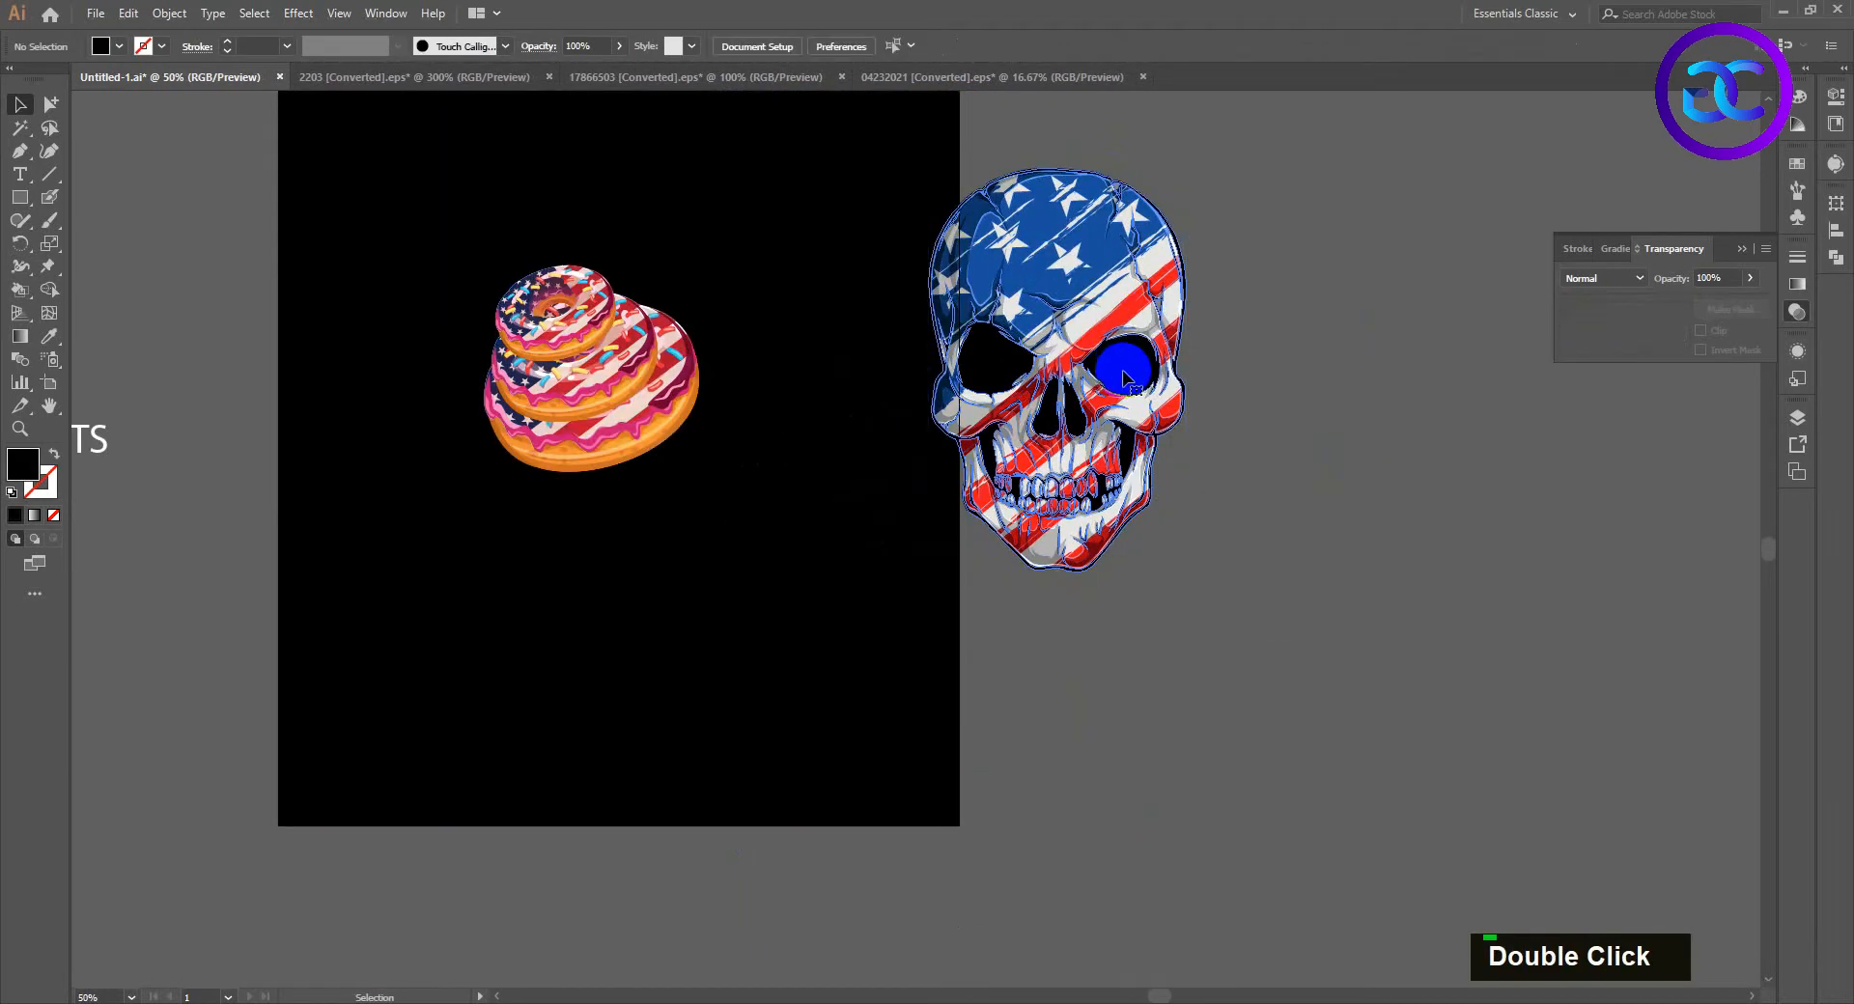
{"action": "key", "text": "Delete"}
{"action": "double_click", "coordinate": [1276, 366]}
{"action": "left_click_drag", "start_coordinate": [1062, 246], "coordinate": [1400, 140]}
{"action": "key", "text": "ctrl+z"}
Step: Delete the blue starred areas from the skull's forehead, keeping the red stripes
{"action": "double_click", "coordinate": [1114, 326]}
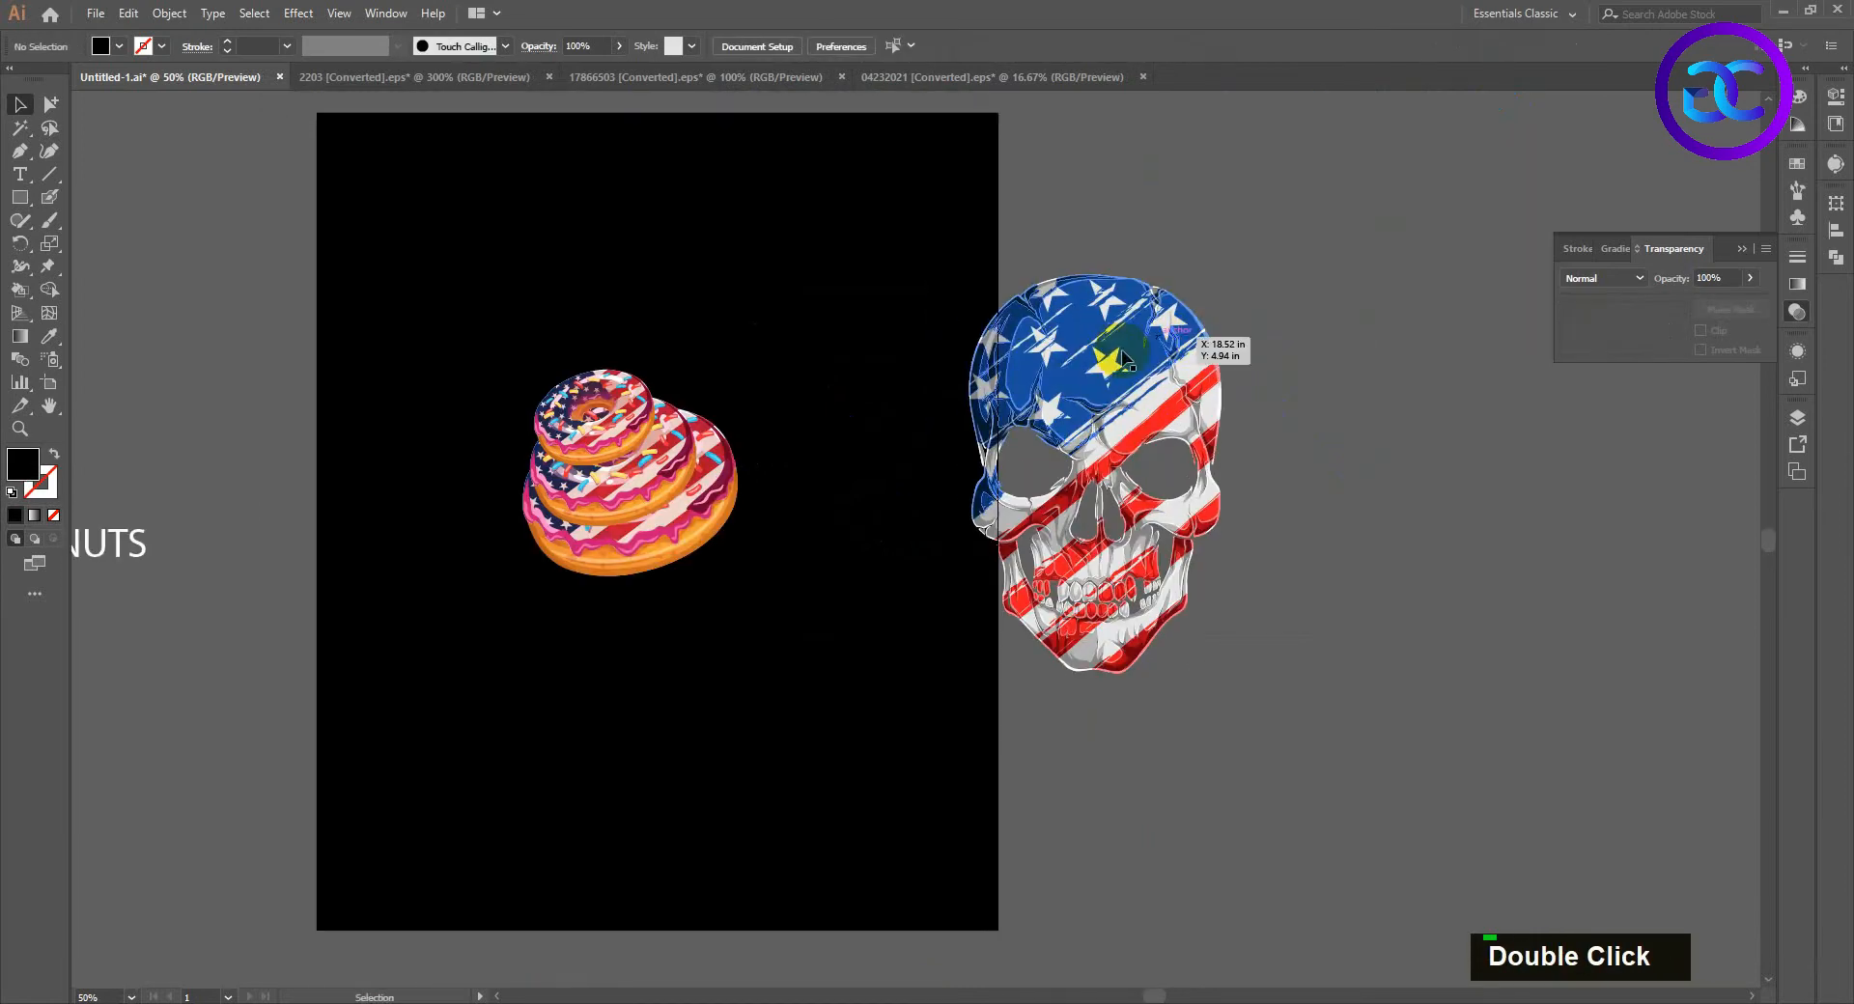
{"action": "key", "text": "Delete"}
{"action": "left_click", "coordinate": [1191, 352]}
{"action": "left_click", "coordinate": [1307, 402]}
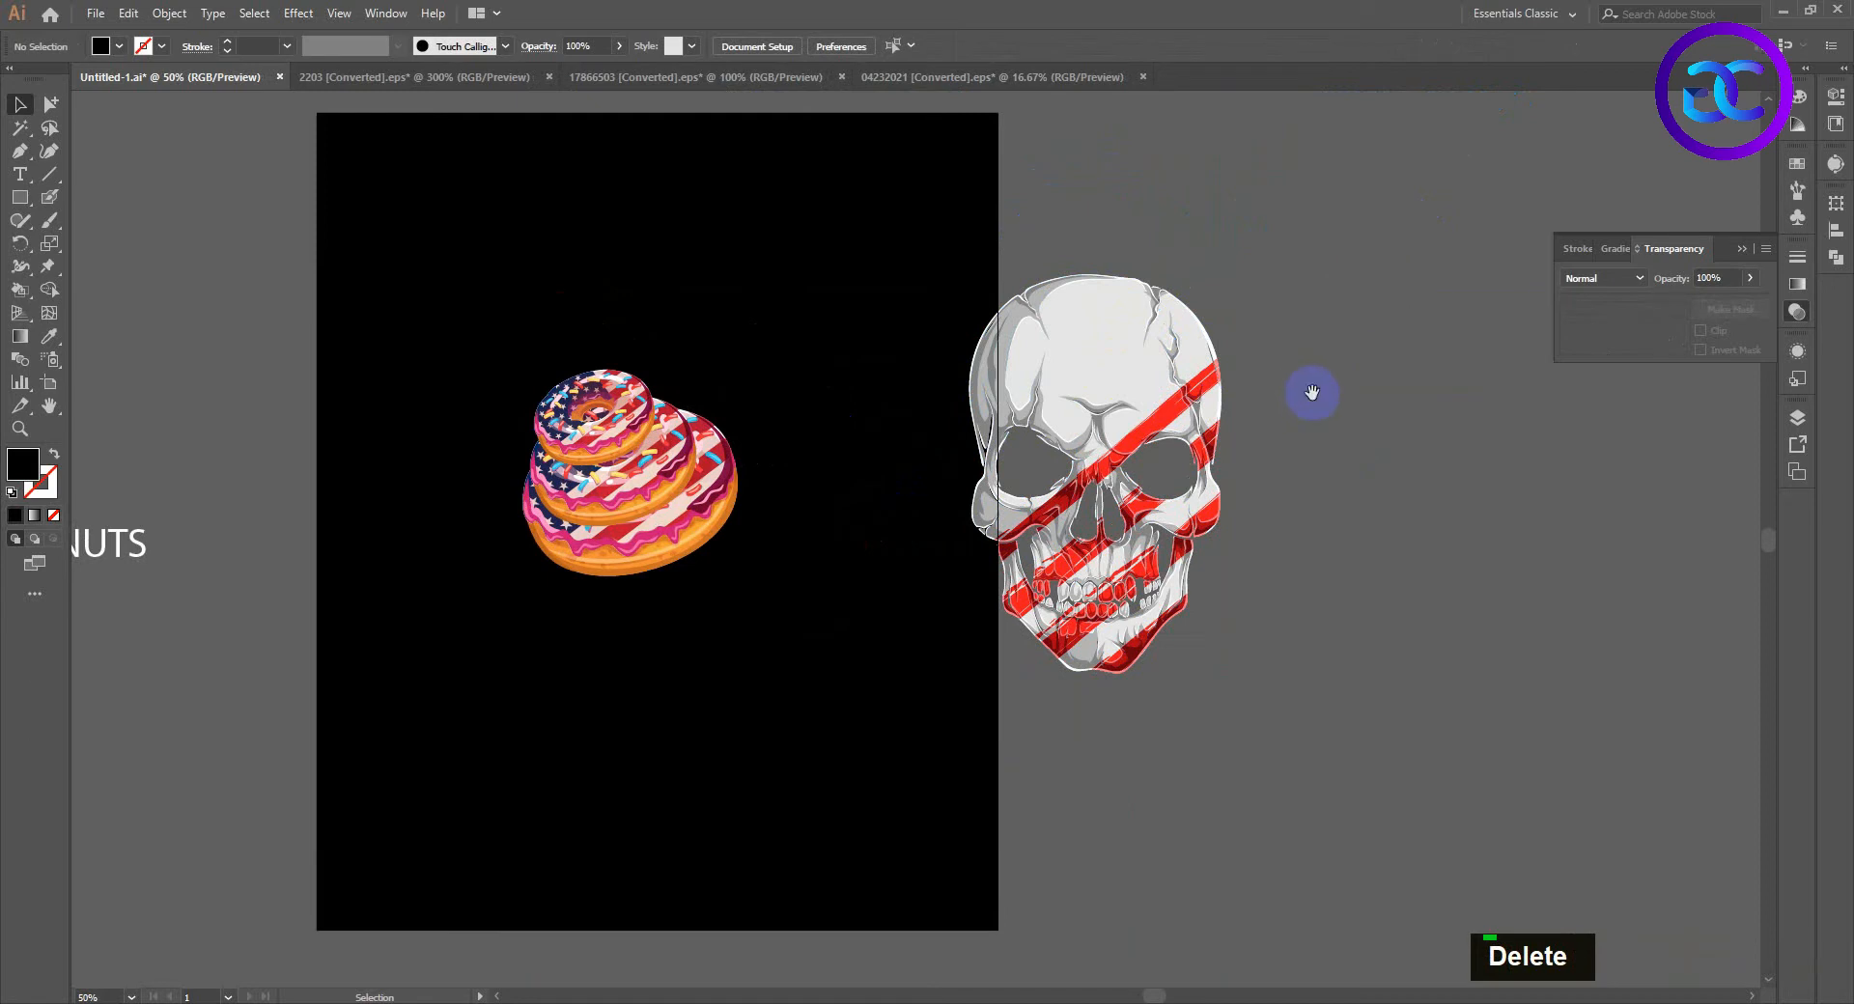
{"action": "key", "text": "space"}
{"action": "left_click_drag", "start_coordinate": [1159, 423], "coordinate": [1170, 403]}
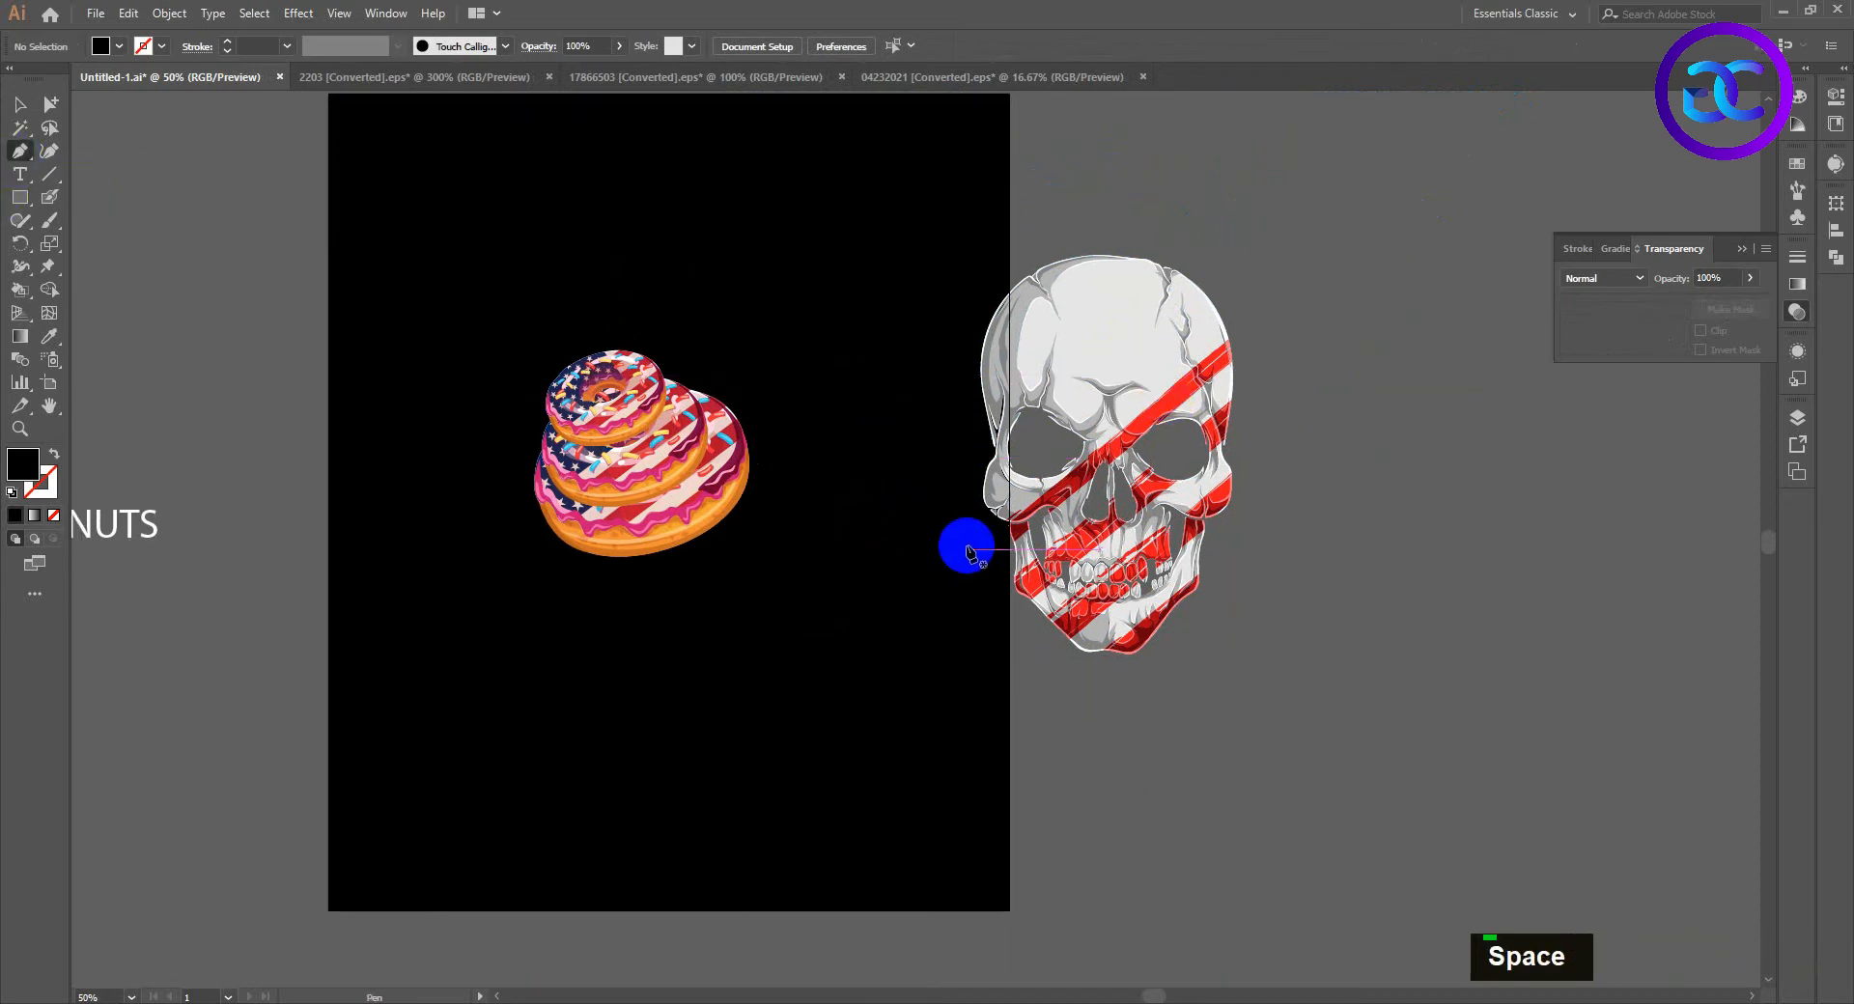
{"action": "left_click", "coordinate": [1235, 335]}
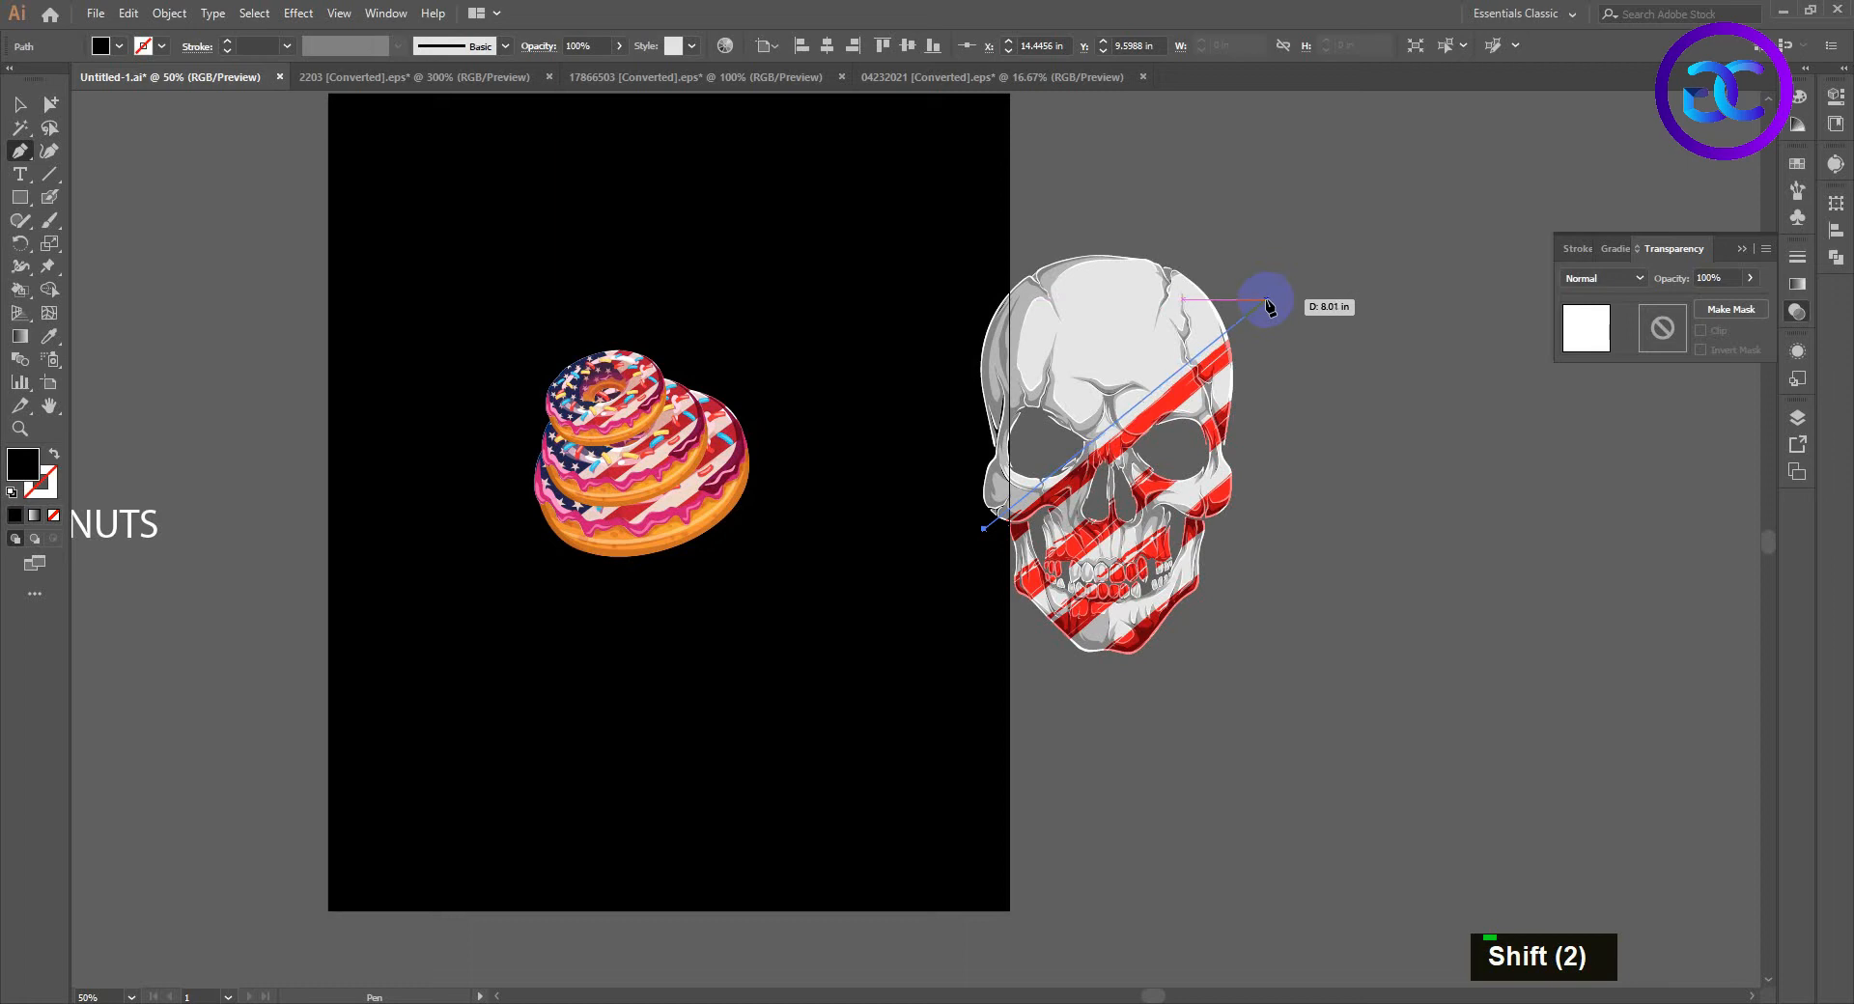
{"action": "key", "text": "ctrl+z"}
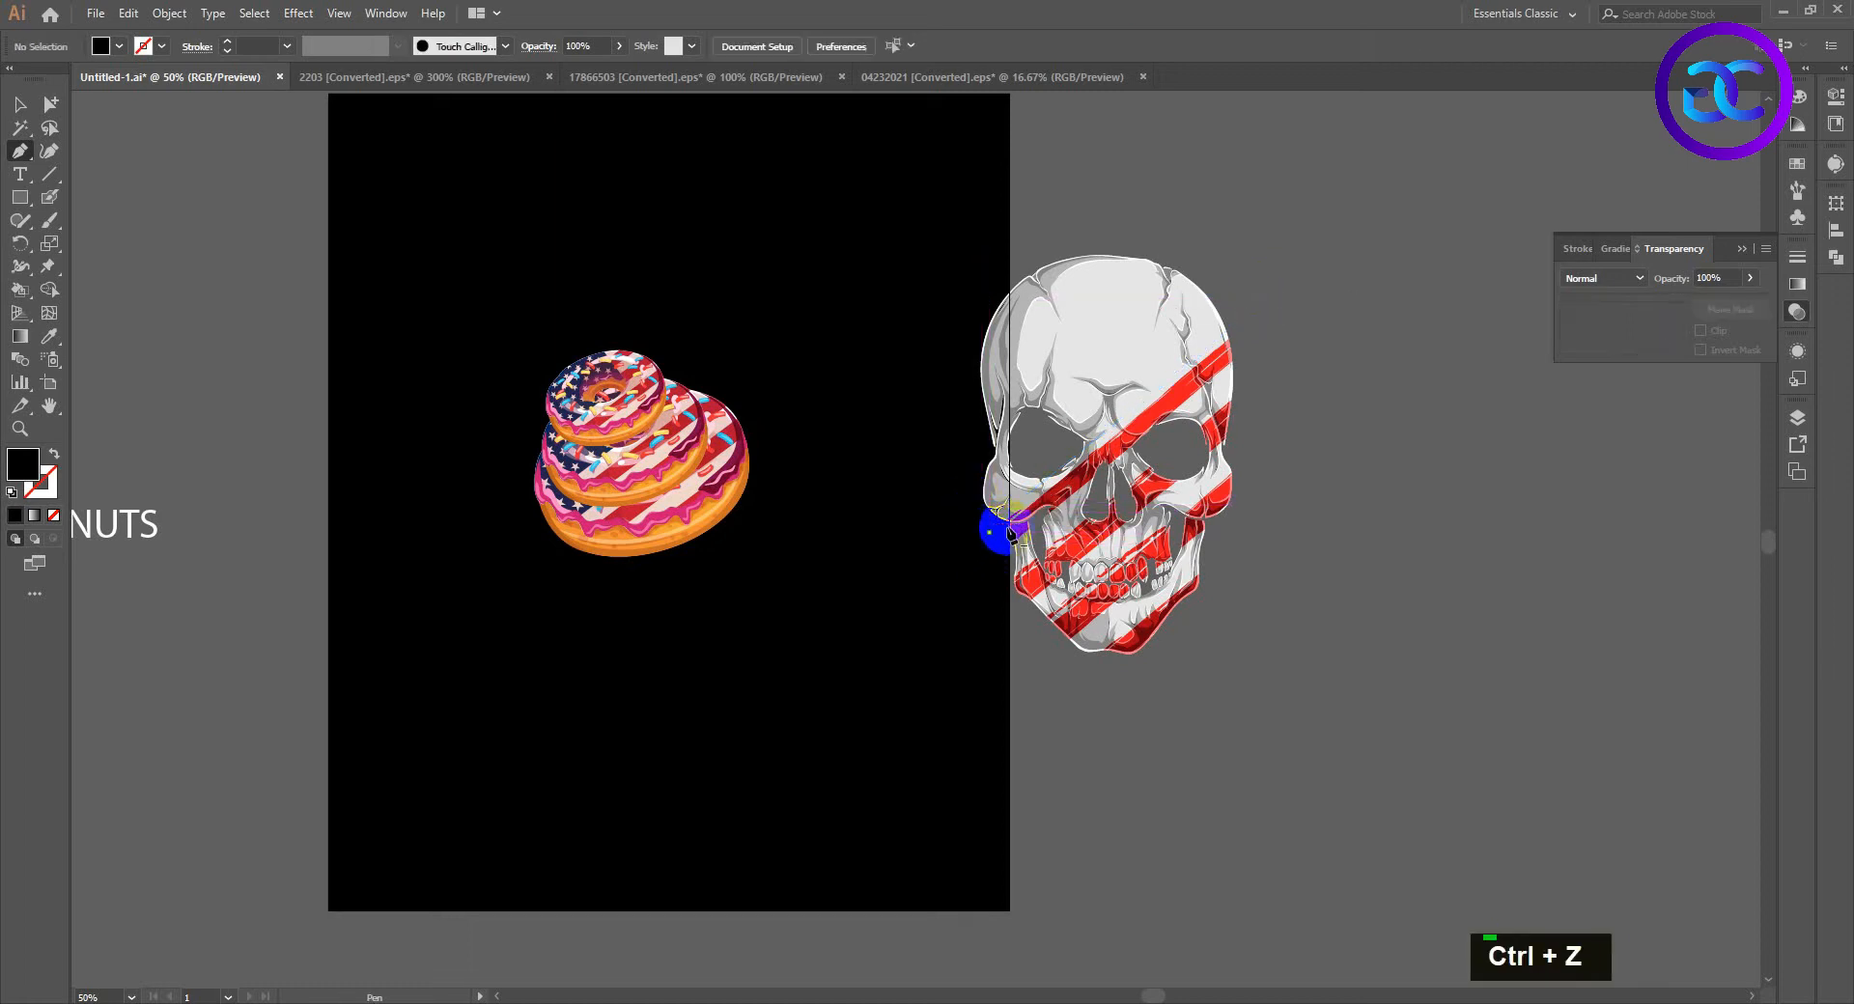
Step: Draw a closed black Pen shape about 9.11 x 7.45 in covering the skull above its upper diagonal red stripe
{"action": "left_click", "coordinate": [989, 531]}
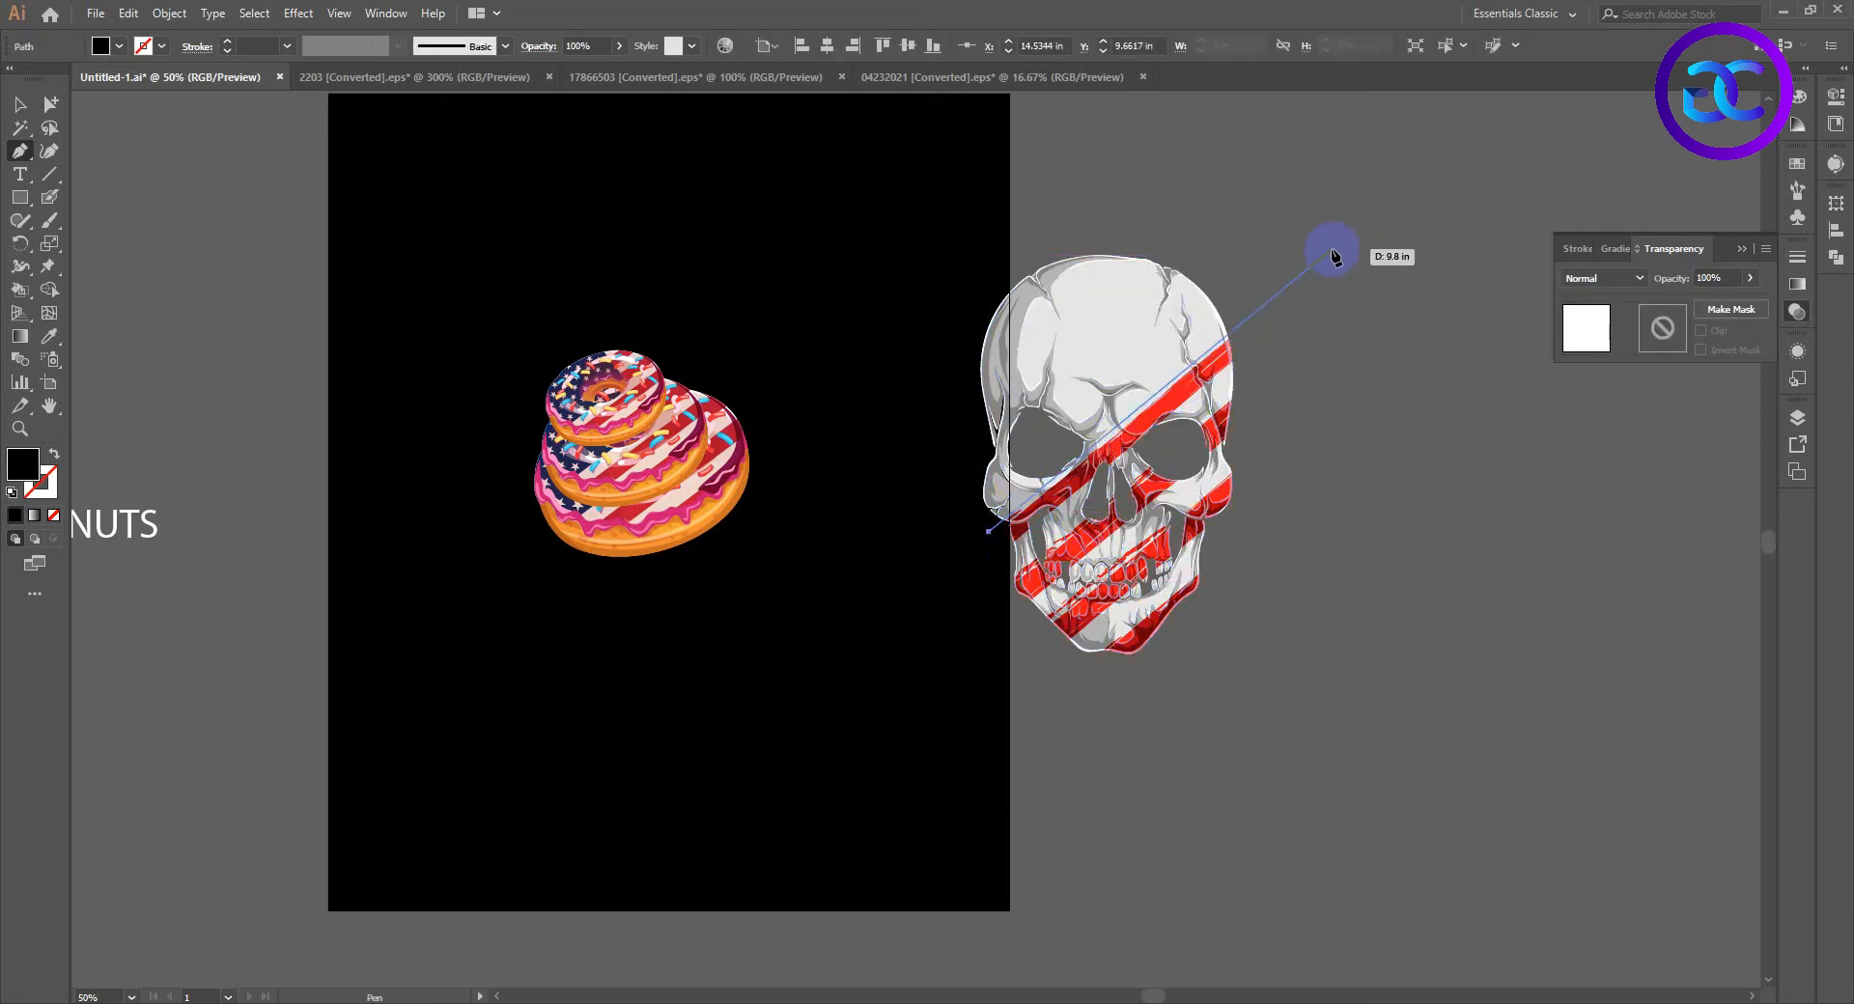
{"action": "left_click", "coordinate": [1143, 195]}
{"action": "double_click", "coordinate": [917, 248]}
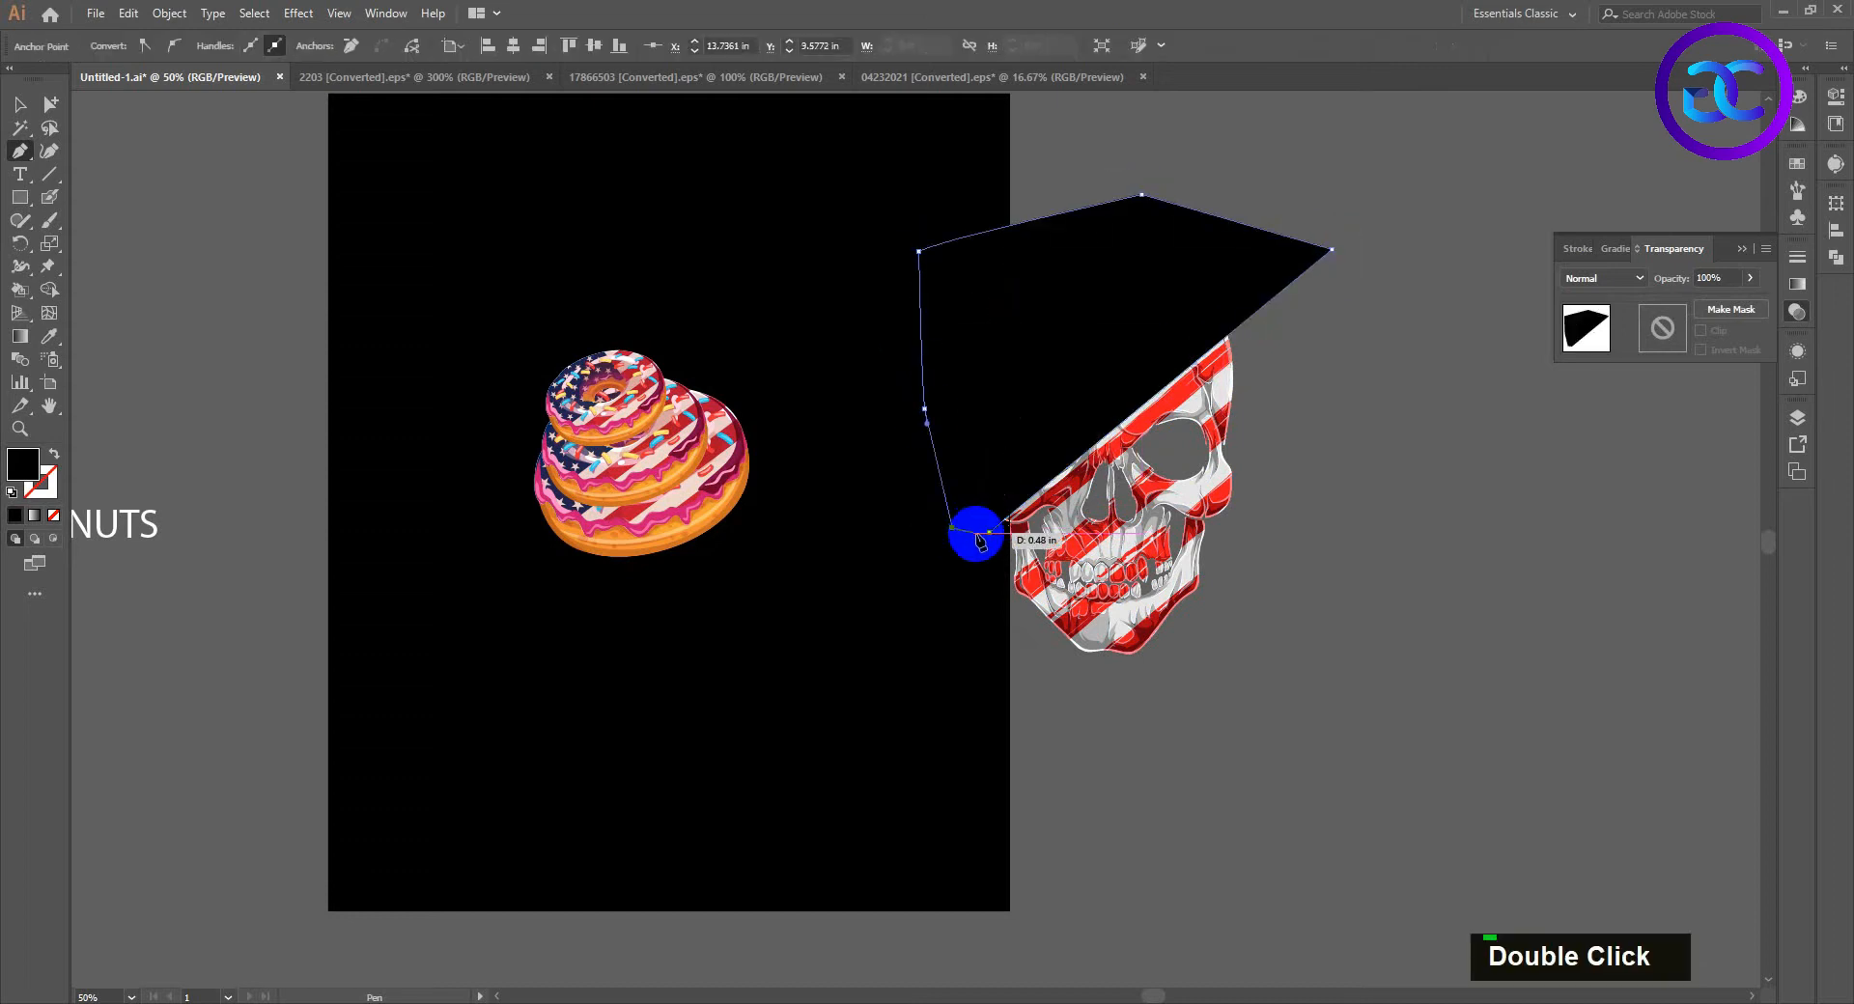
{"action": "left_click", "coordinate": [19, 104]}
{"action": "left_click", "coordinate": [1081, 314]}
{"action": "key", "text": "ctrl+z"}
{"action": "left_click", "coordinate": [1074, 343]}
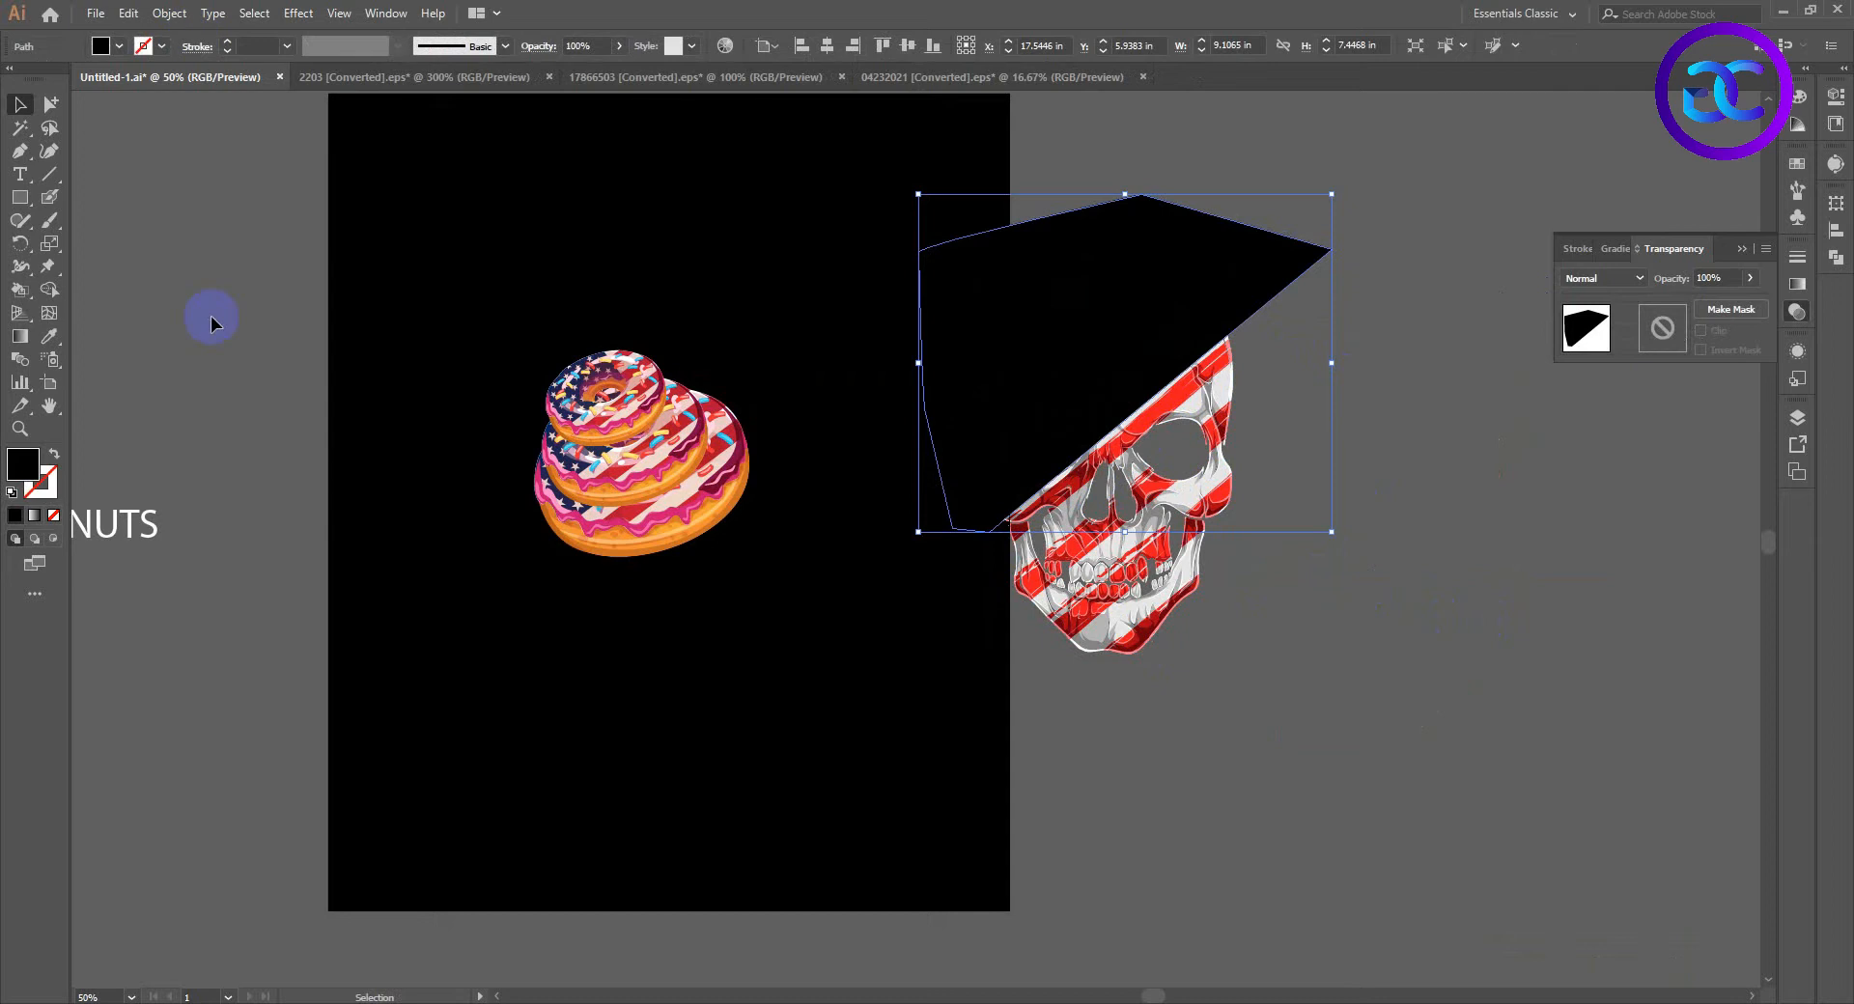
Step: Cut the black shape to the clipboard and group all the skull pieces
{"action": "key", "text": "ctrl+x"}
{"action": "double_click", "coordinate": [1069, 422]}
{"action": "right_click", "coordinate": [1159, 417]}
{"action": "left_click", "coordinate": [1206, 525]}
Step: Add an opacity mask to the skull with Clip off, paste the black shape in place inside it, and exit mask editing
{"action": "double_click", "coordinate": [1659, 330]}
{"action": "left_click", "coordinate": [1700, 332]}
{"action": "key", "text": "ctrl+f"}
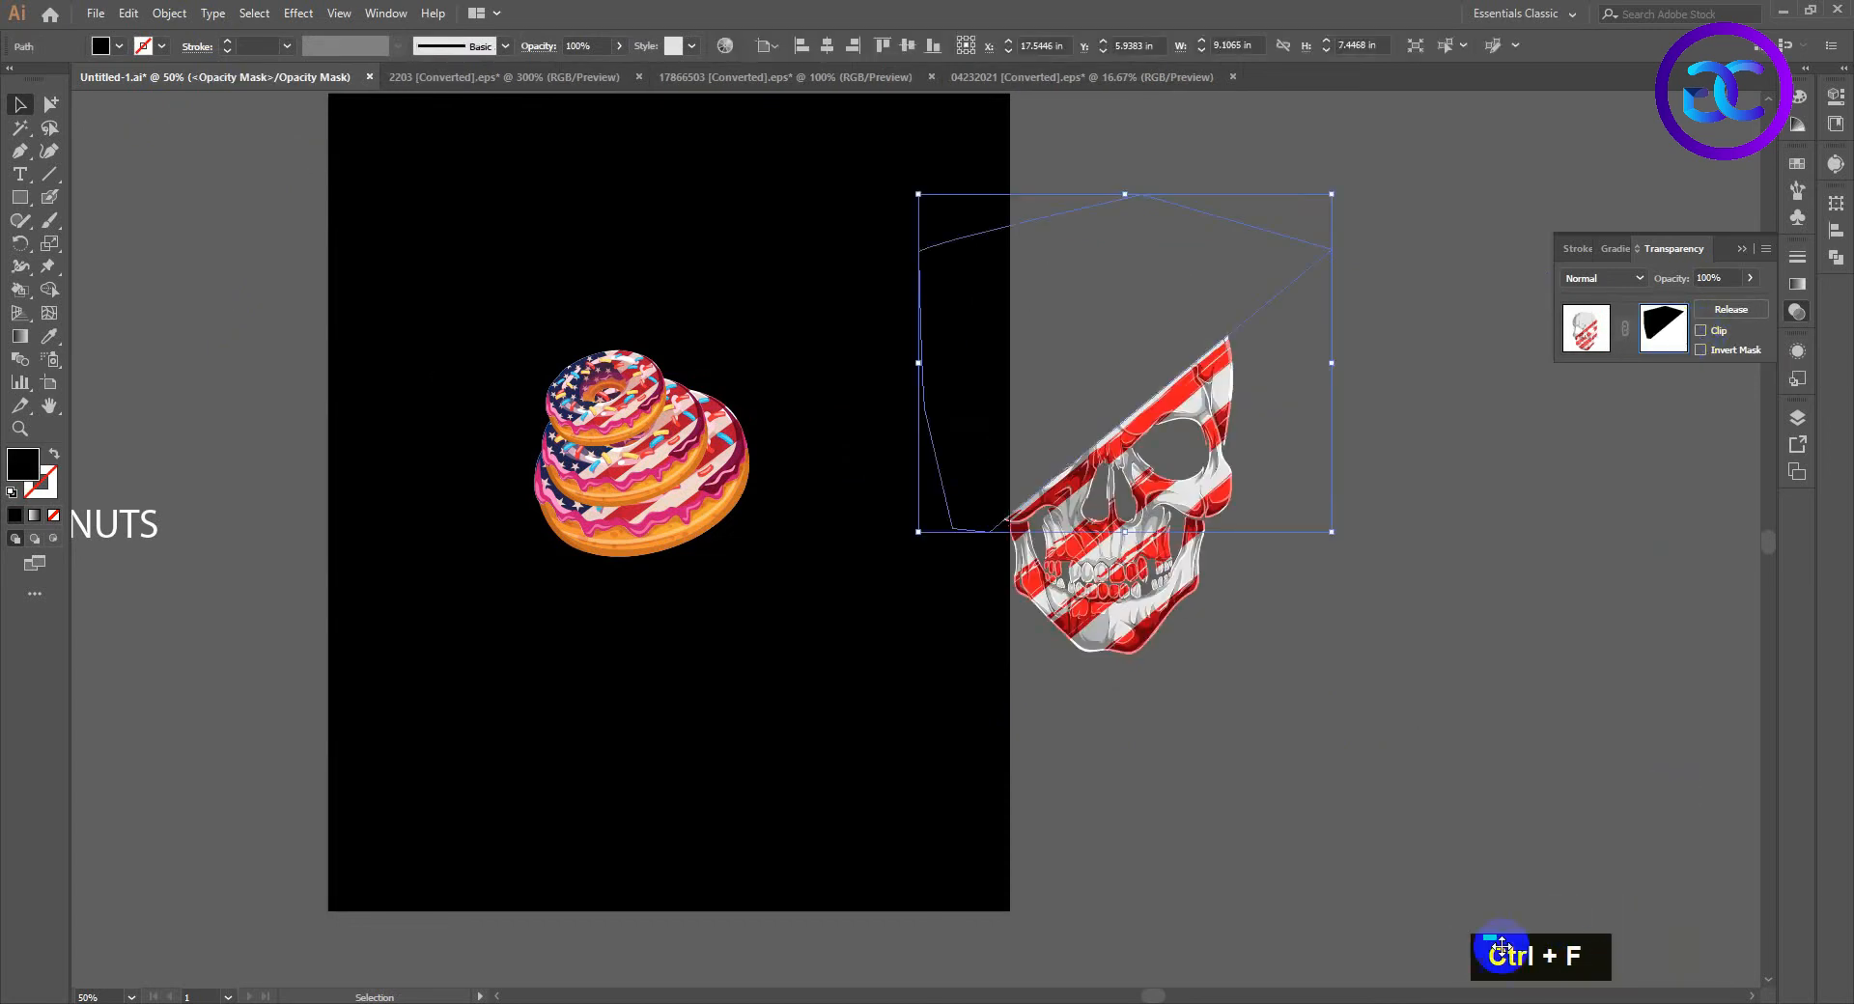
{"action": "left_click", "coordinate": [1592, 333]}
{"action": "double_click", "coordinate": [1472, 560]}
Step: Erase the hidden forehead part of the skull above the diagonal cut with a large Eraser brush
{"action": "scroll", "coordinate": [1461, 567], "scroll_direction": "up", "scroll_amount": 1}
{"action": "mouse_move", "coordinate": [1460, 567]}
{"action": "left_mouse_down"}
{"action": "mouse_move", "coordinate": [1468, 528]}
{"action": "mouse_move", "coordinate": [849, 592]}
{"action": "mouse_move", "coordinate": [1431, 566]}
{"action": "left_mouse_up"}
{"action": "left_click", "coordinate": [1093, 590]}
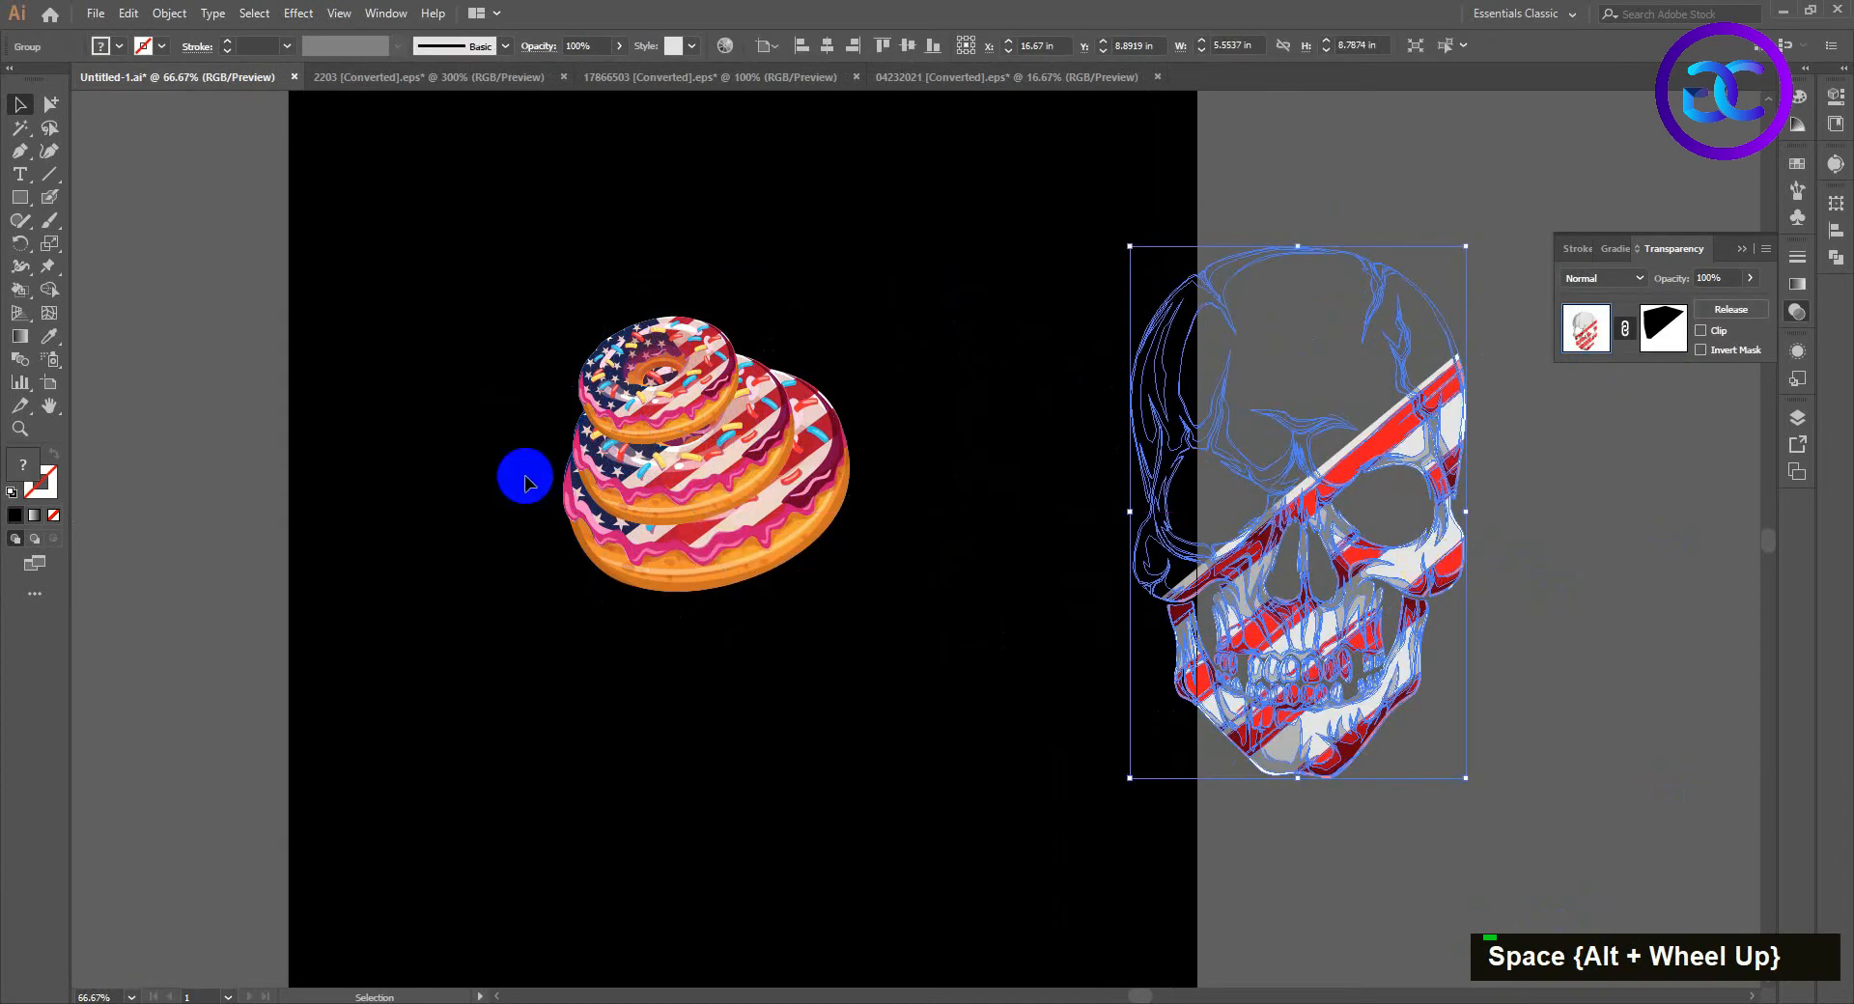
{"action": "right_click", "coordinate": [45, 244]}
{"action": "left_click", "coordinate": [116, 222]}
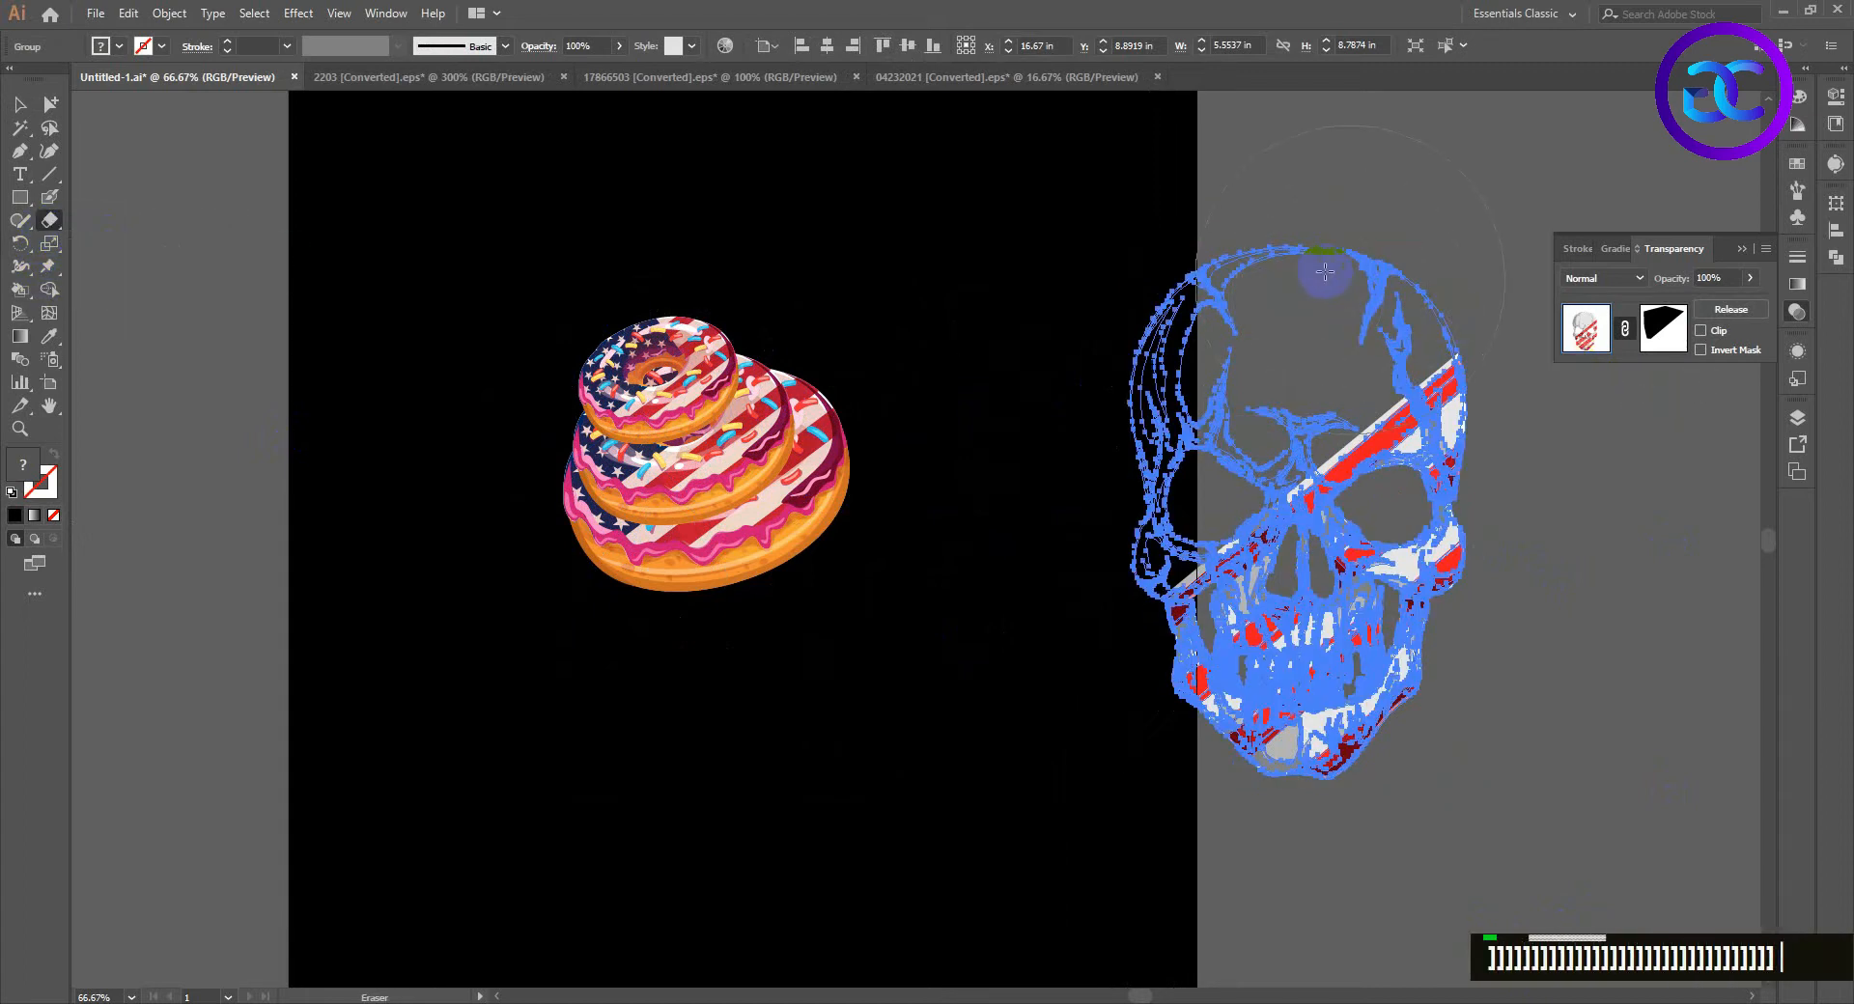
{"action": "mouse_move", "coordinate": [1293, 234]}
{"action": "left_mouse_down"}
{"action": "mouse_move", "coordinate": [1097, 377]}
{"action": "mouse_move", "coordinate": [1167, 357]}
{"action": "mouse_move", "coordinate": [1333, 212]}
{"action": "mouse_move", "coordinate": [1063, 455]}
{"action": "mouse_move", "coordinate": [1072, 438]}
{"action": "left_mouse_up"}
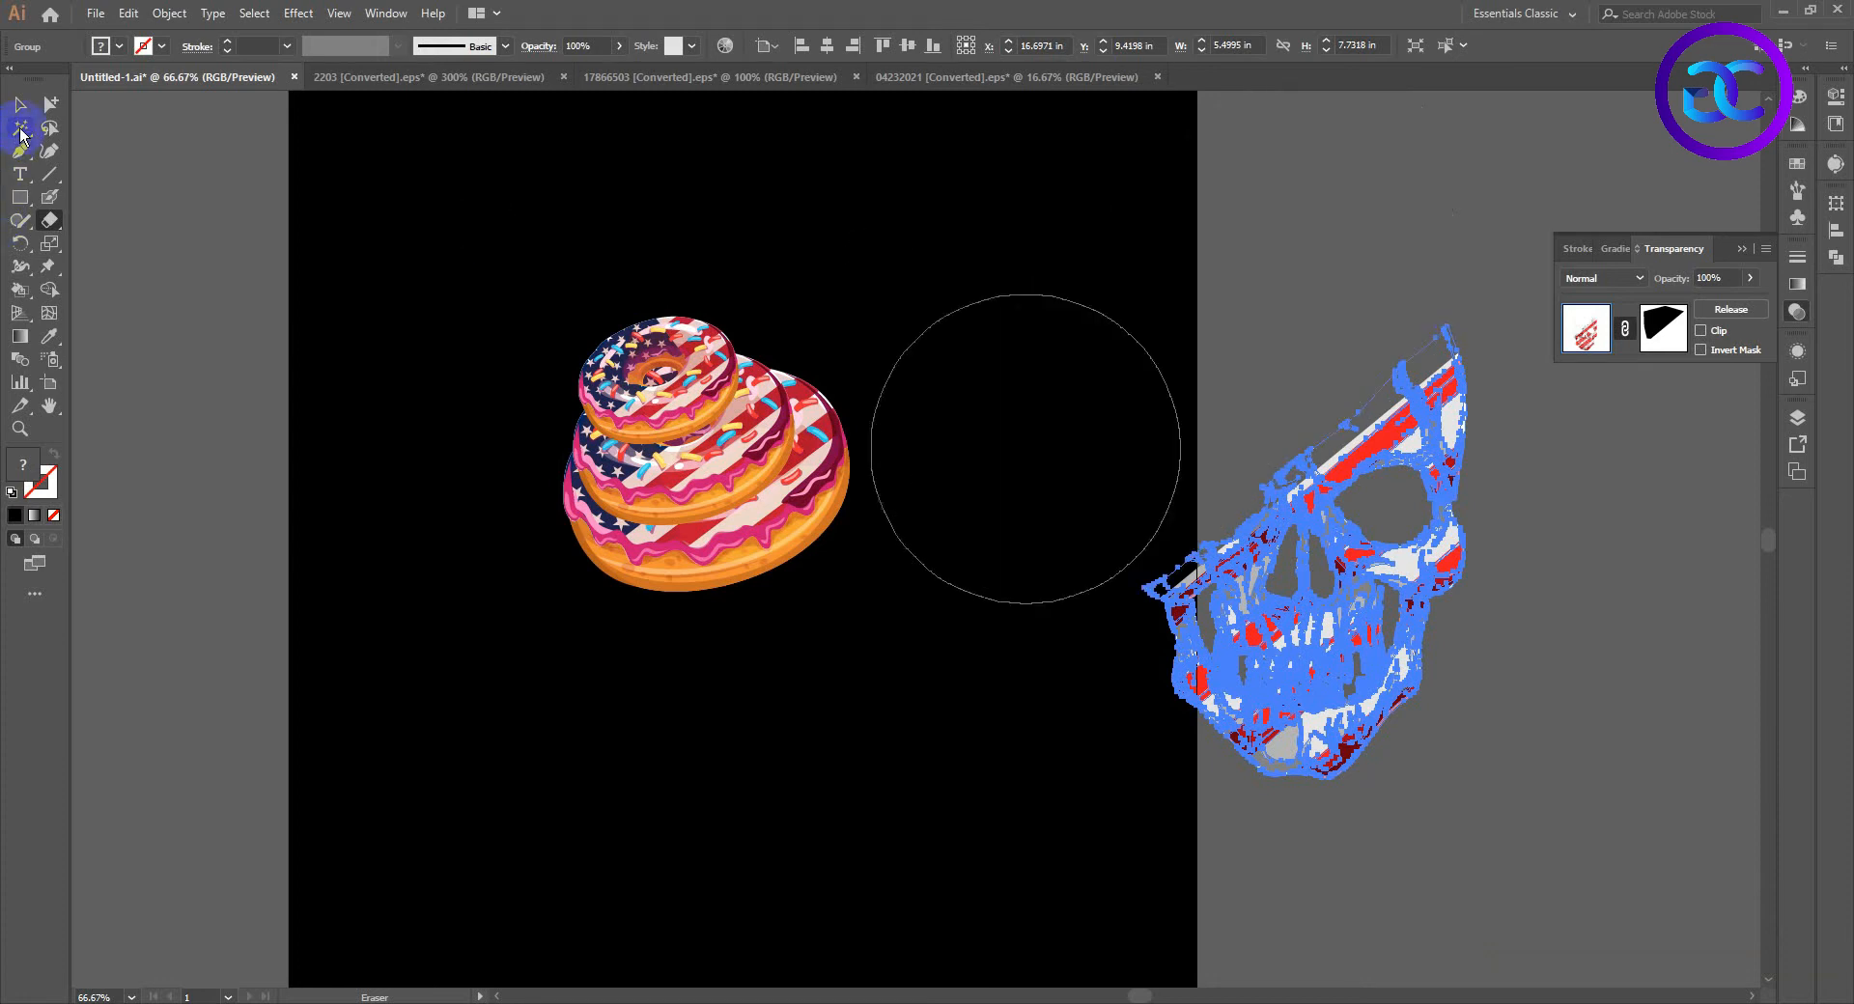
Step: Move the cut skull onto the donut stack, shrink it proportionally and position its face over the bottom donut
{"action": "key", "text": "v"}
{"action": "double_click", "coordinate": [1366, 452]}
{"action": "left_click_drag", "start_coordinate": [1372, 442], "coordinate": [803, 467]}
{"action": "scroll", "coordinate": [927, 397], "scroll_direction": "up", "scroll_amount": 2, "text": "alt"}
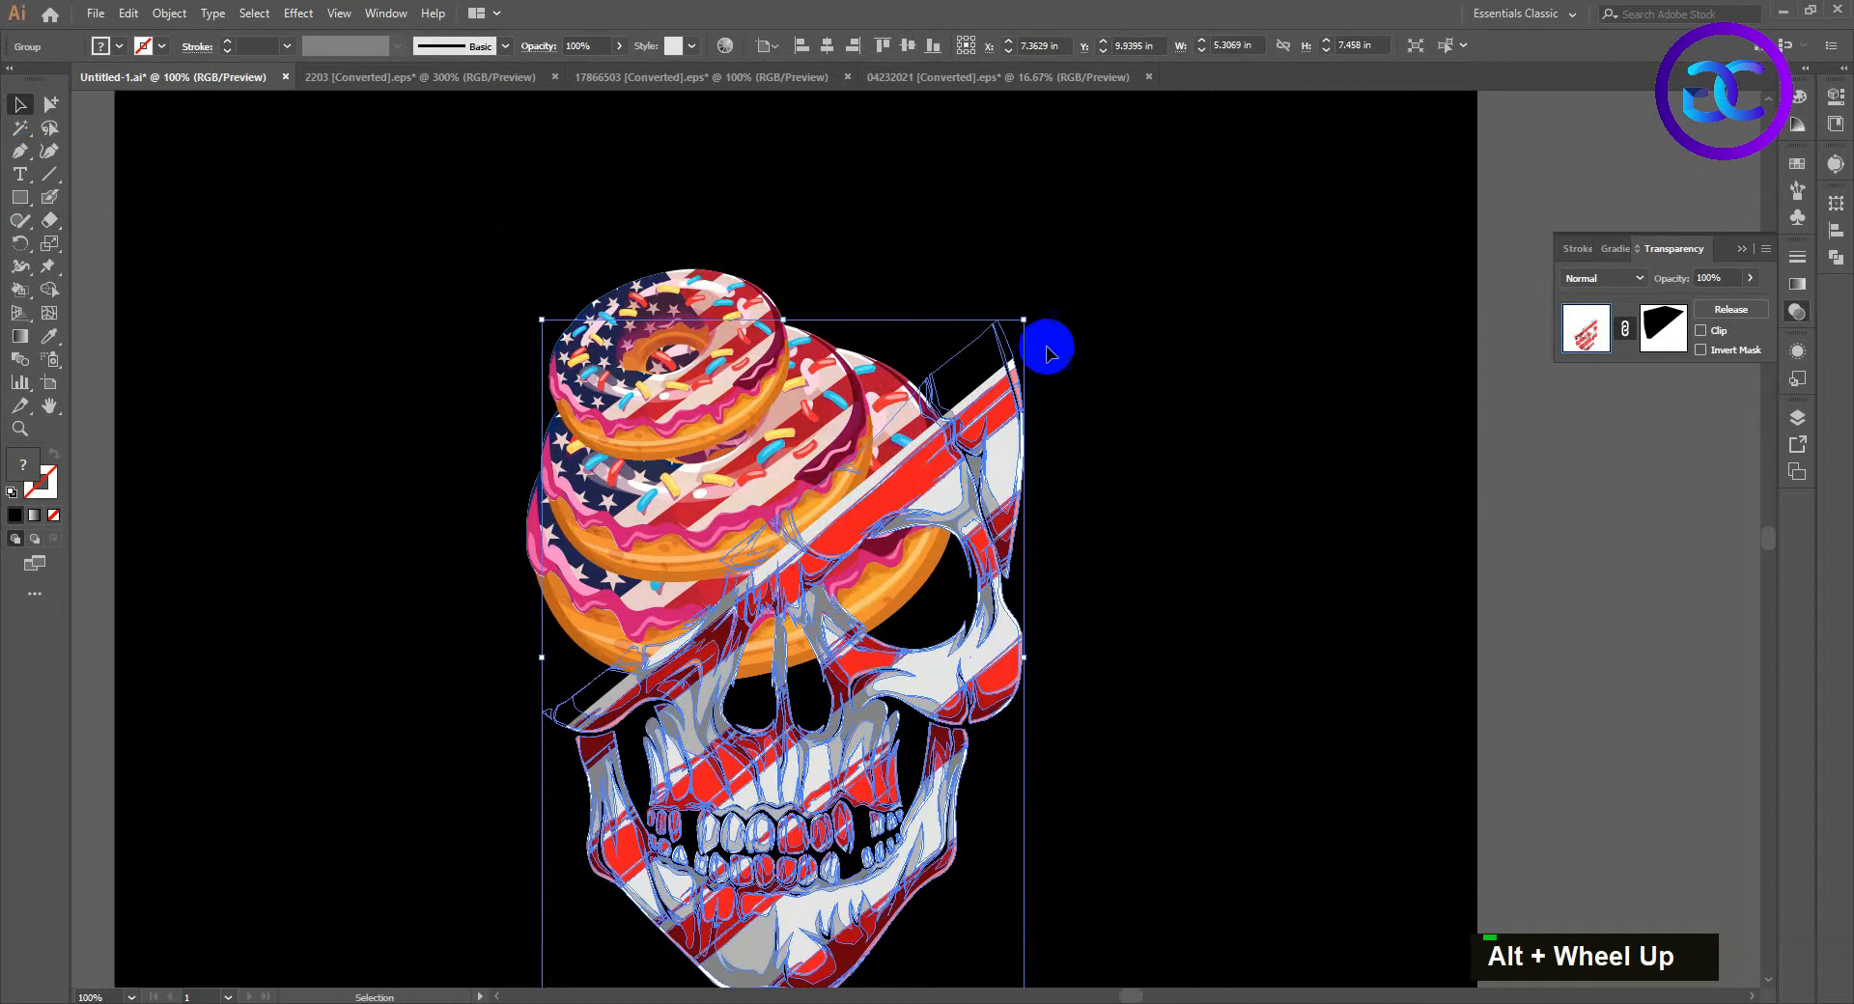
{"action": "left_click_drag", "start_coordinate": [1025, 323], "coordinate": [956, 434]}
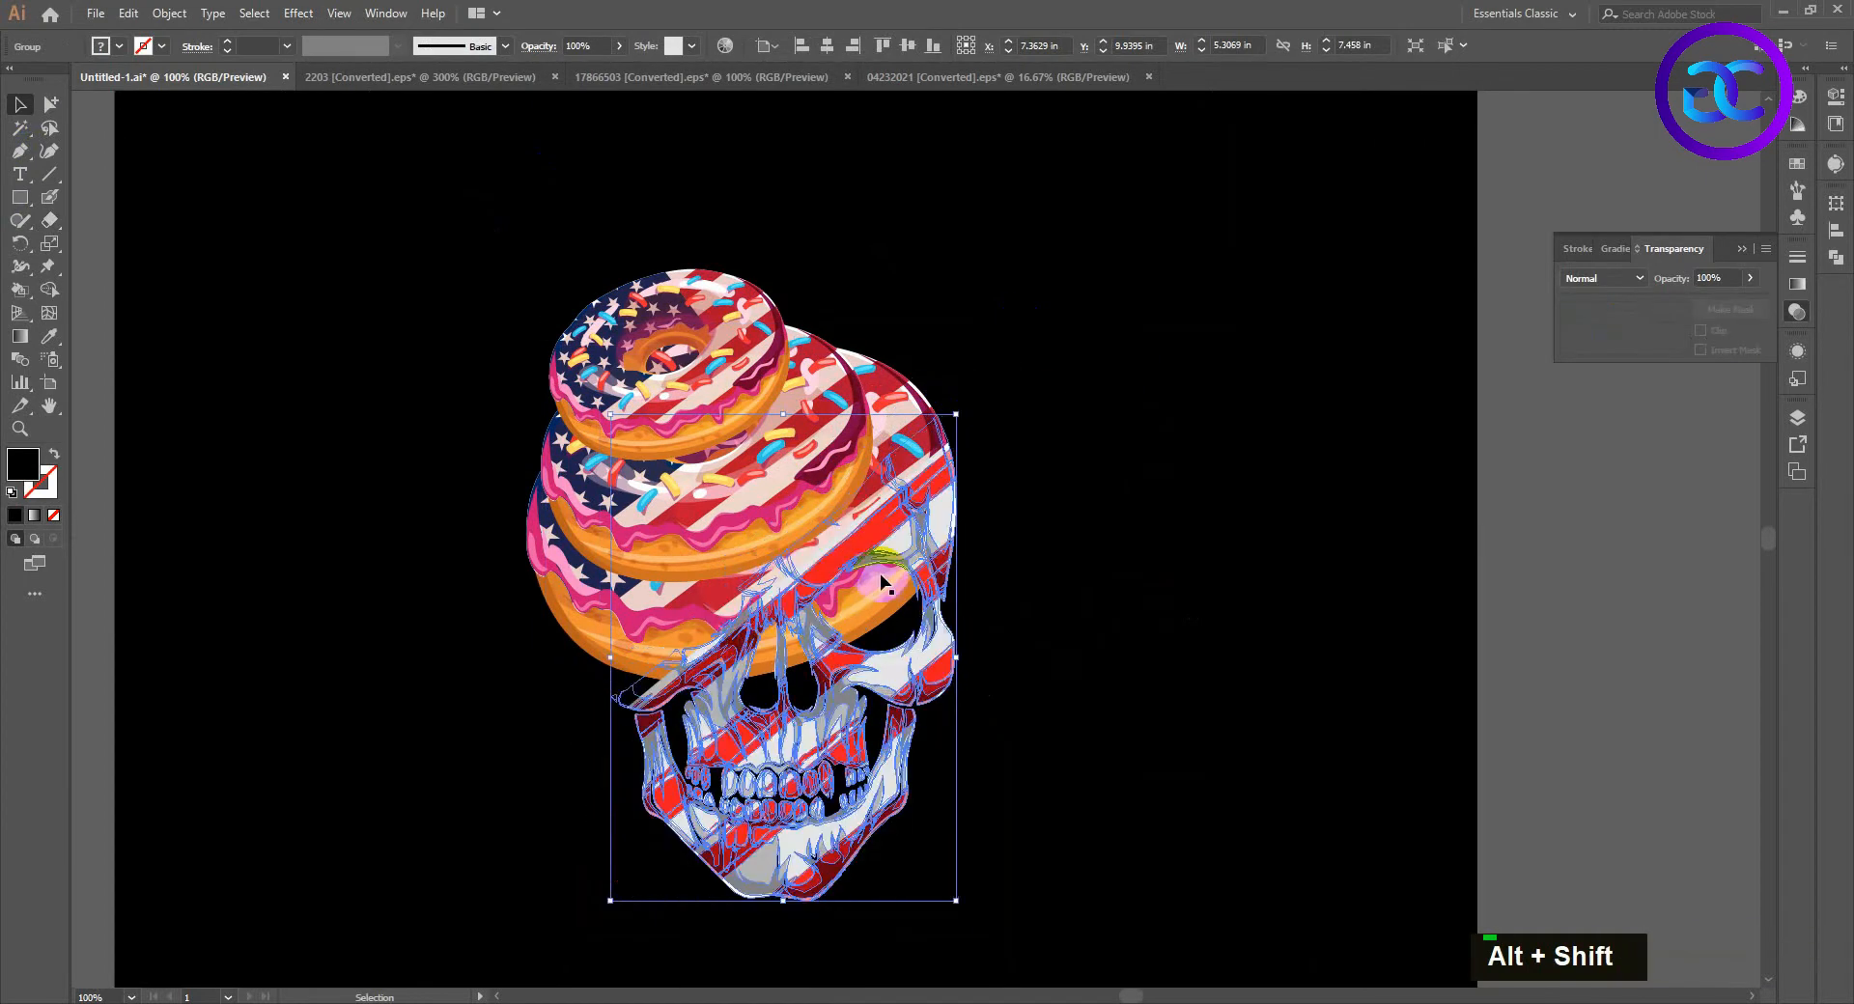
{"action": "left_click", "coordinate": [924, 628]}
{"action": "left_click_drag", "start_coordinate": [927, 633], "coordinate": [883, 566]}
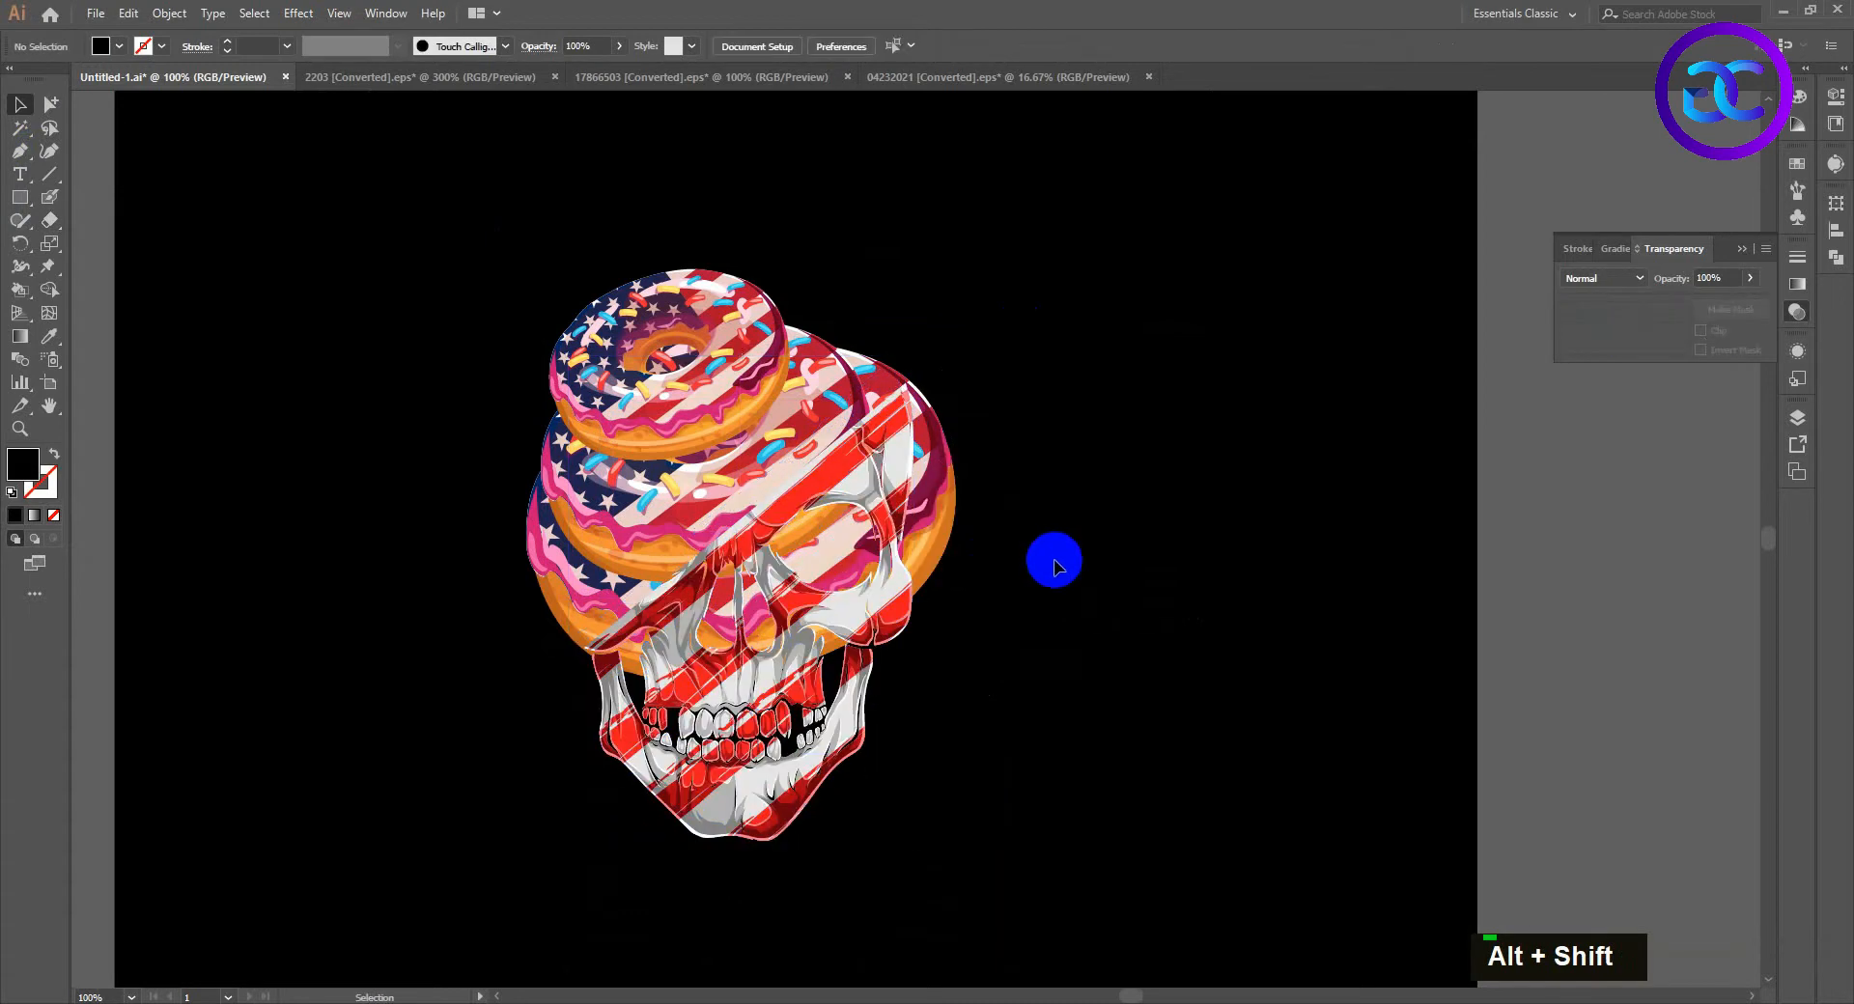
Step: Enlarge the skull proportionally to about 4.16 x 5.84 in over the bottom donut
{"action": "scroll", "coordinate": [784, 601], "scroll_direction": "up", "scroll_amount": 3}
{"action": "left_click_drag", "start_coordinate": [568, 676], "coordinate": [468, 708]}
{"action": "scroll", "coordinate": [663, 649], "scroll_direction": "down", "scroll_amount": 5}
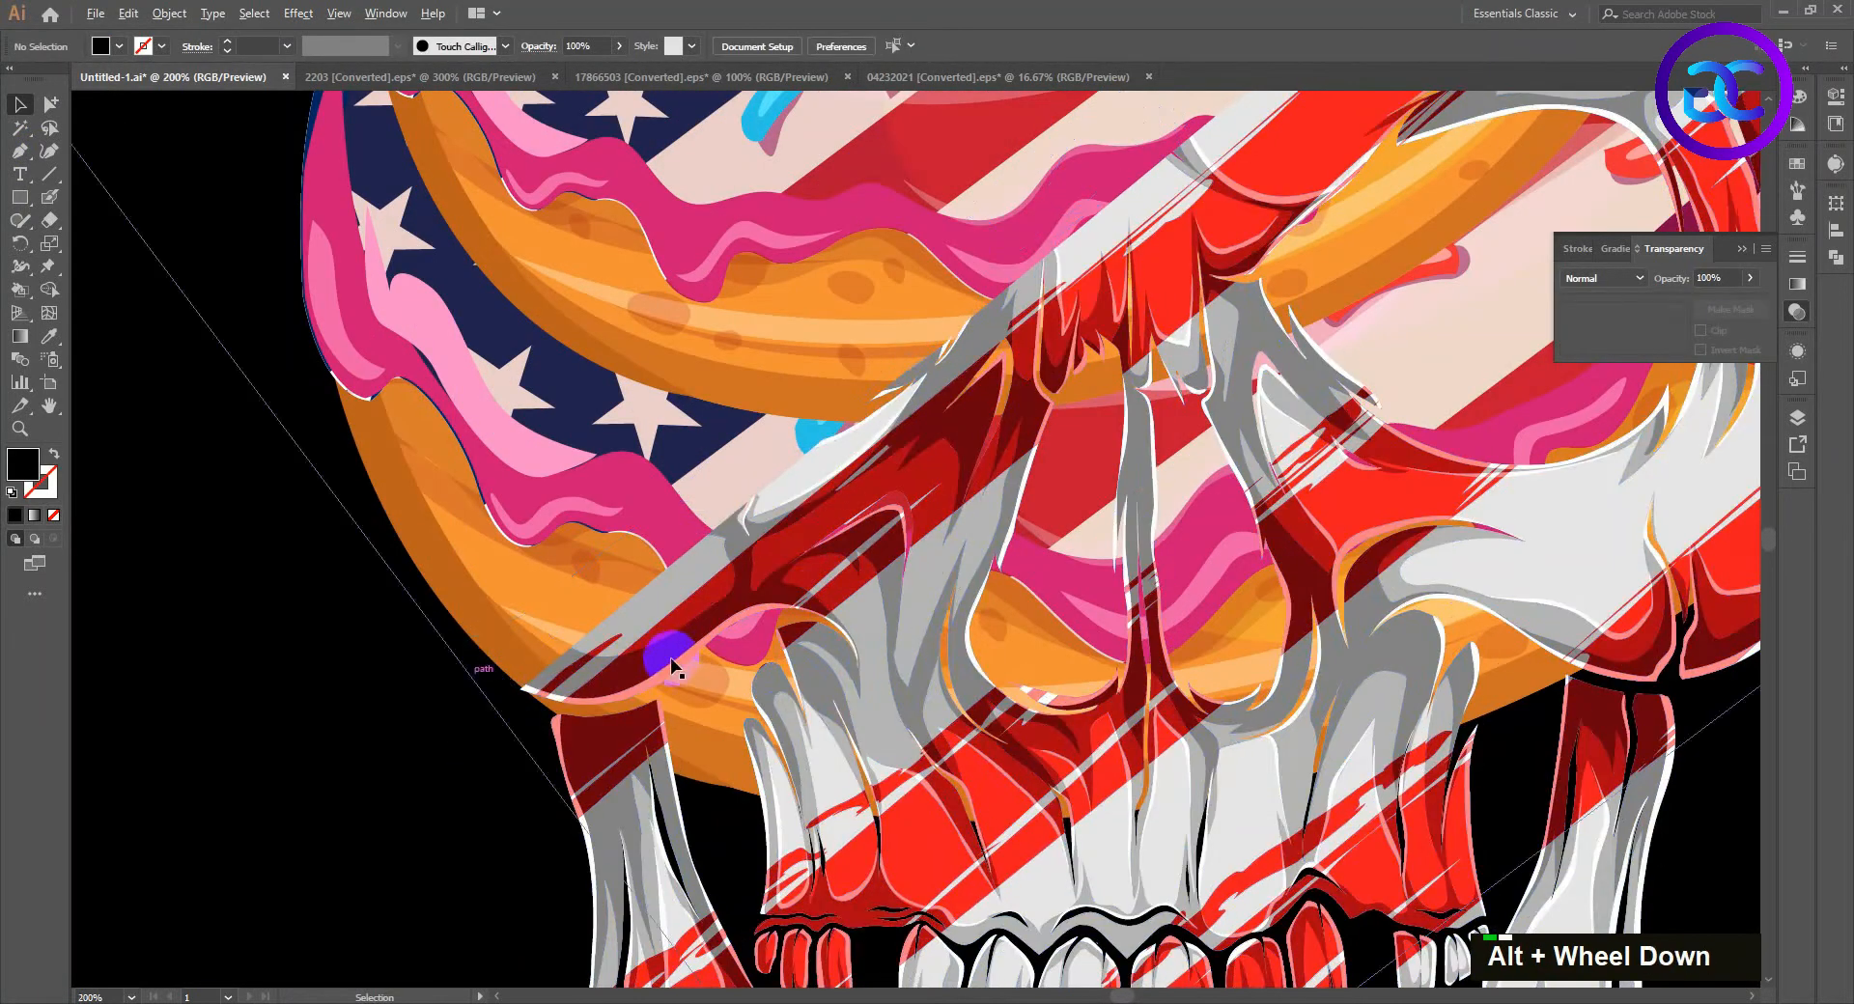
{"action": "scroll", "coordinate": [777, 656], "scroll_direction": "up", "scroll_amount": 2}
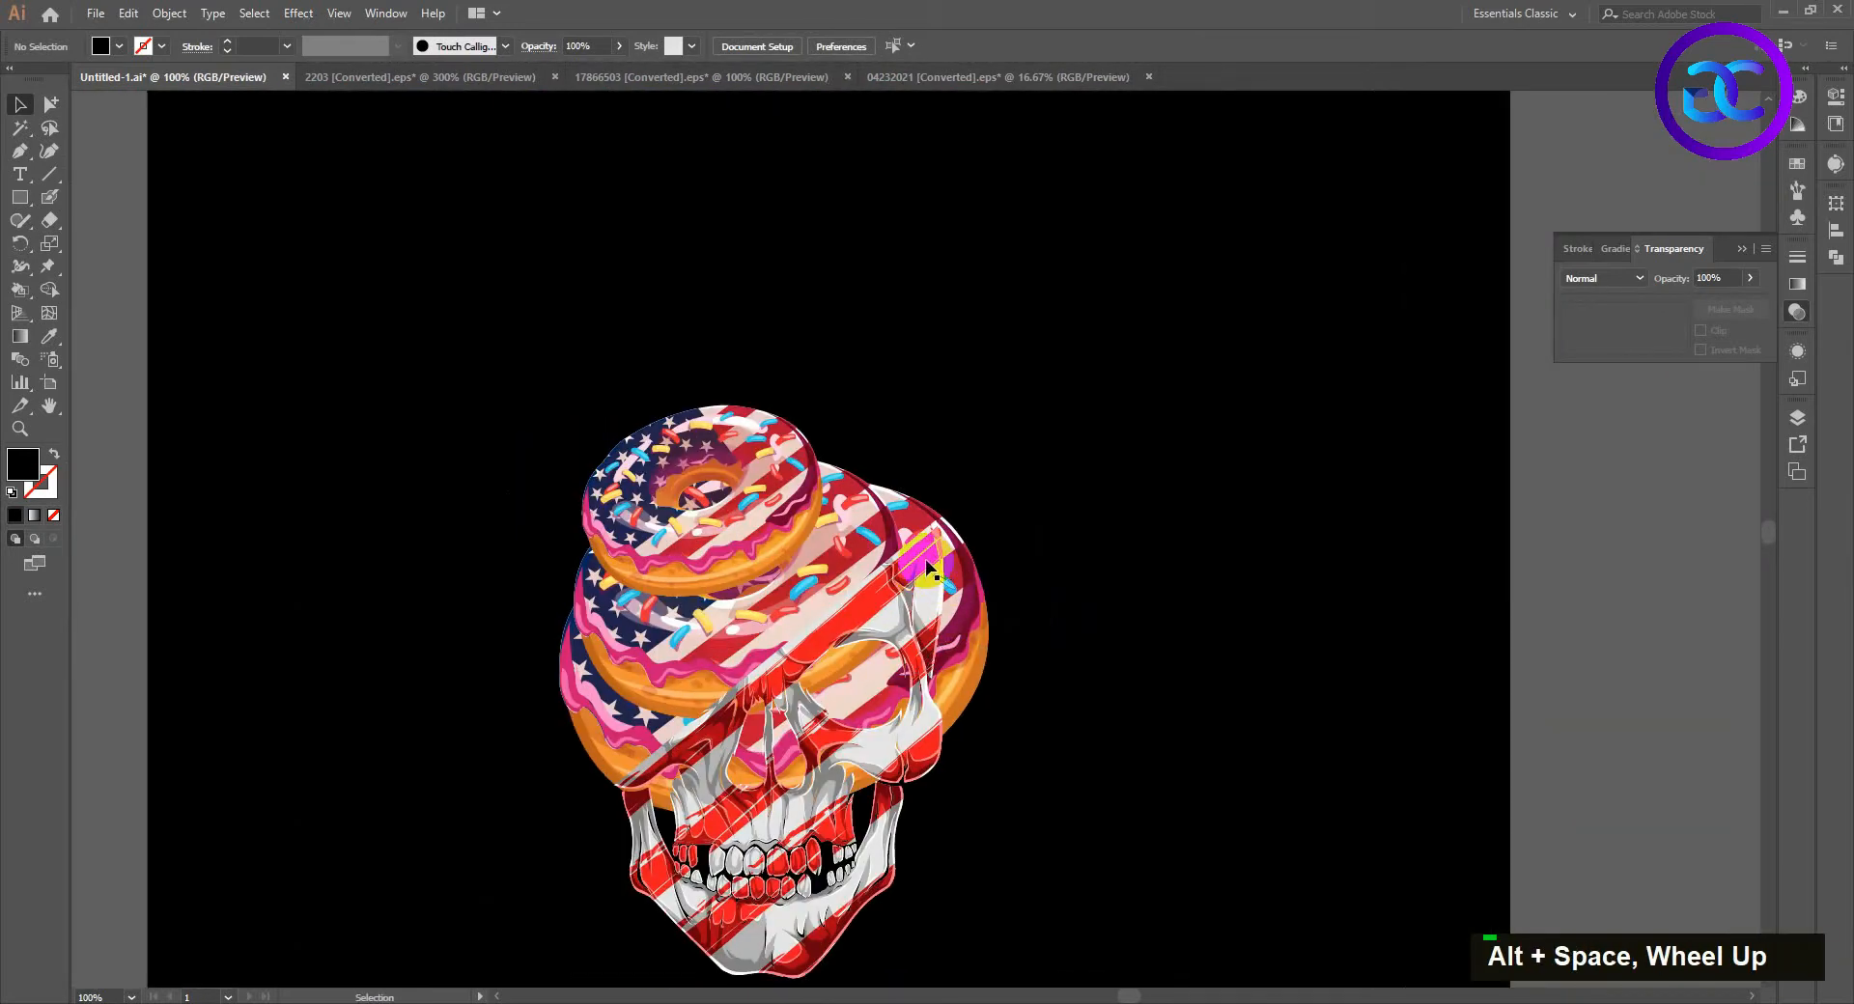
{"action": "left_click", "coordinate": [943, 592]}
{"action": "scroll", "coordinate": [994, 590], "scroll_direction": "up", "scroll_amount": 2}
{"action": "left_click_drag", "start_coordinate": [941, 442], "coordinate": [1084, 380]}
{"action": "left_click", "coordinate": [1142, 391]}
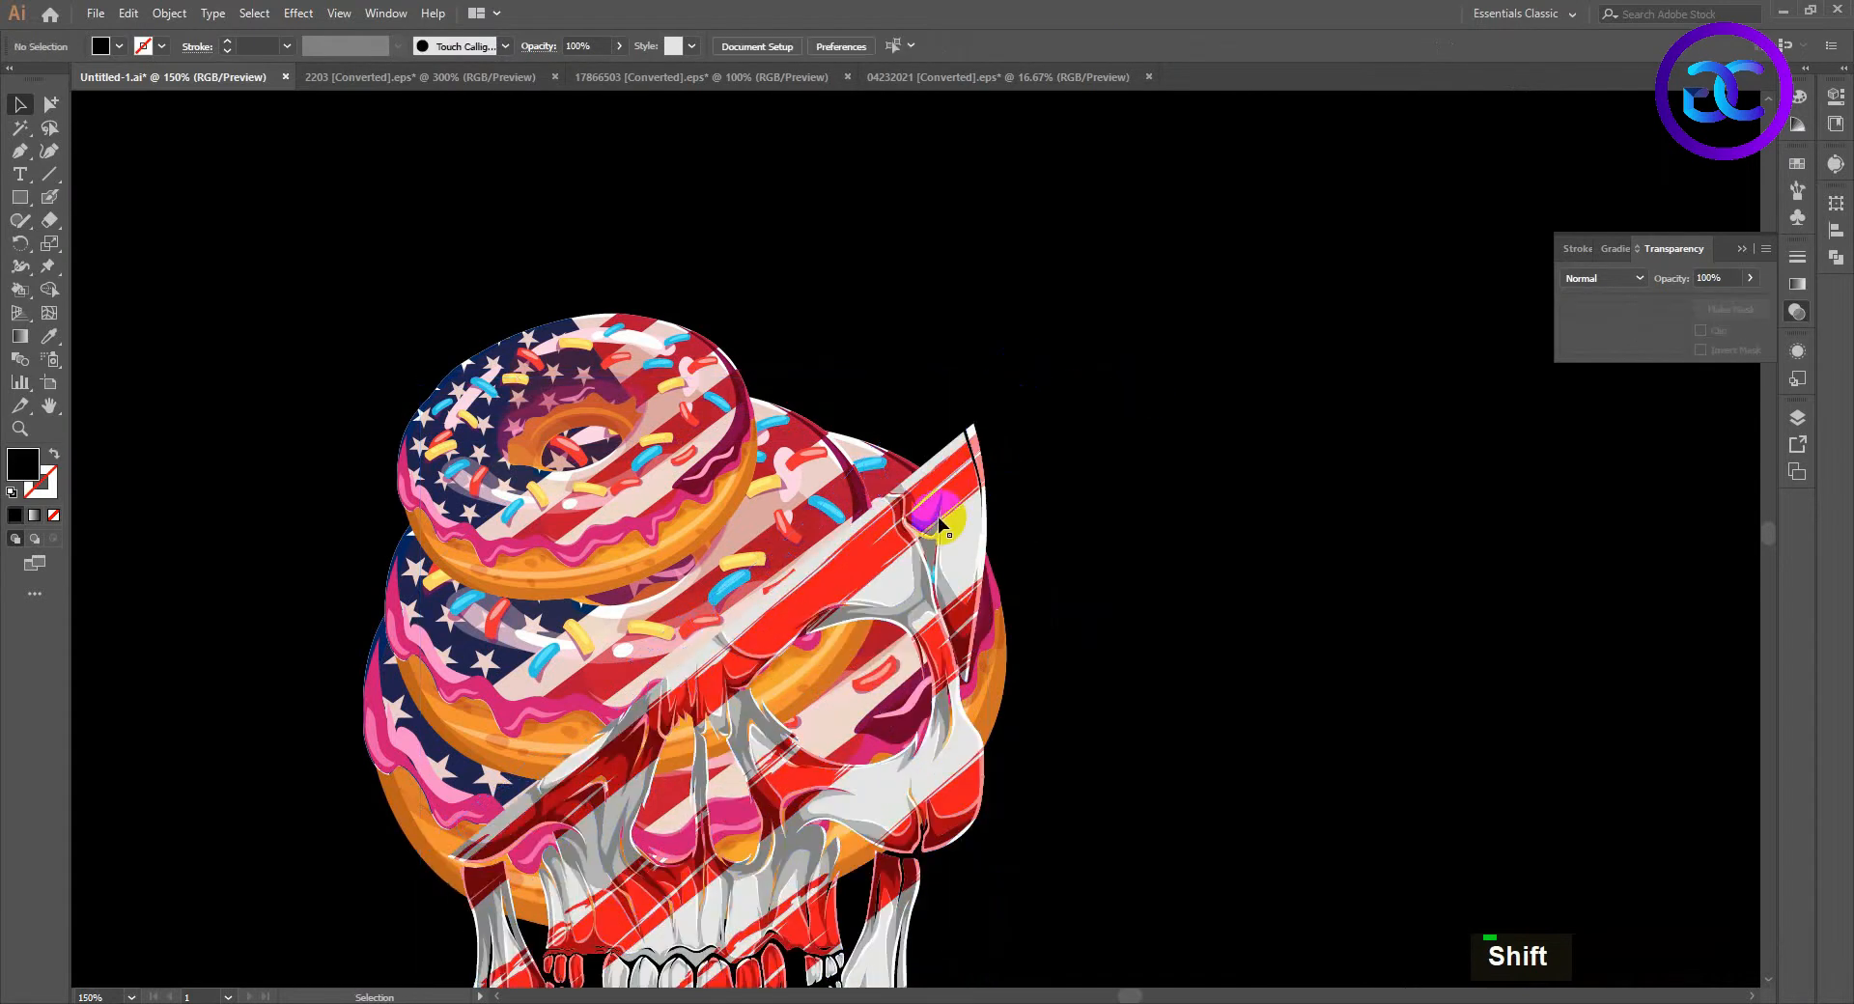
Step: Enlarge the skull further to about 4.38 x 6.16 in to match the donut stack's width
{"action": "scroll", "coordinate": [1035, 500], "scroll_direction": "down", "scroll_amount": 1}
{"action": "left_click", "coordinate": [1025, 370]}
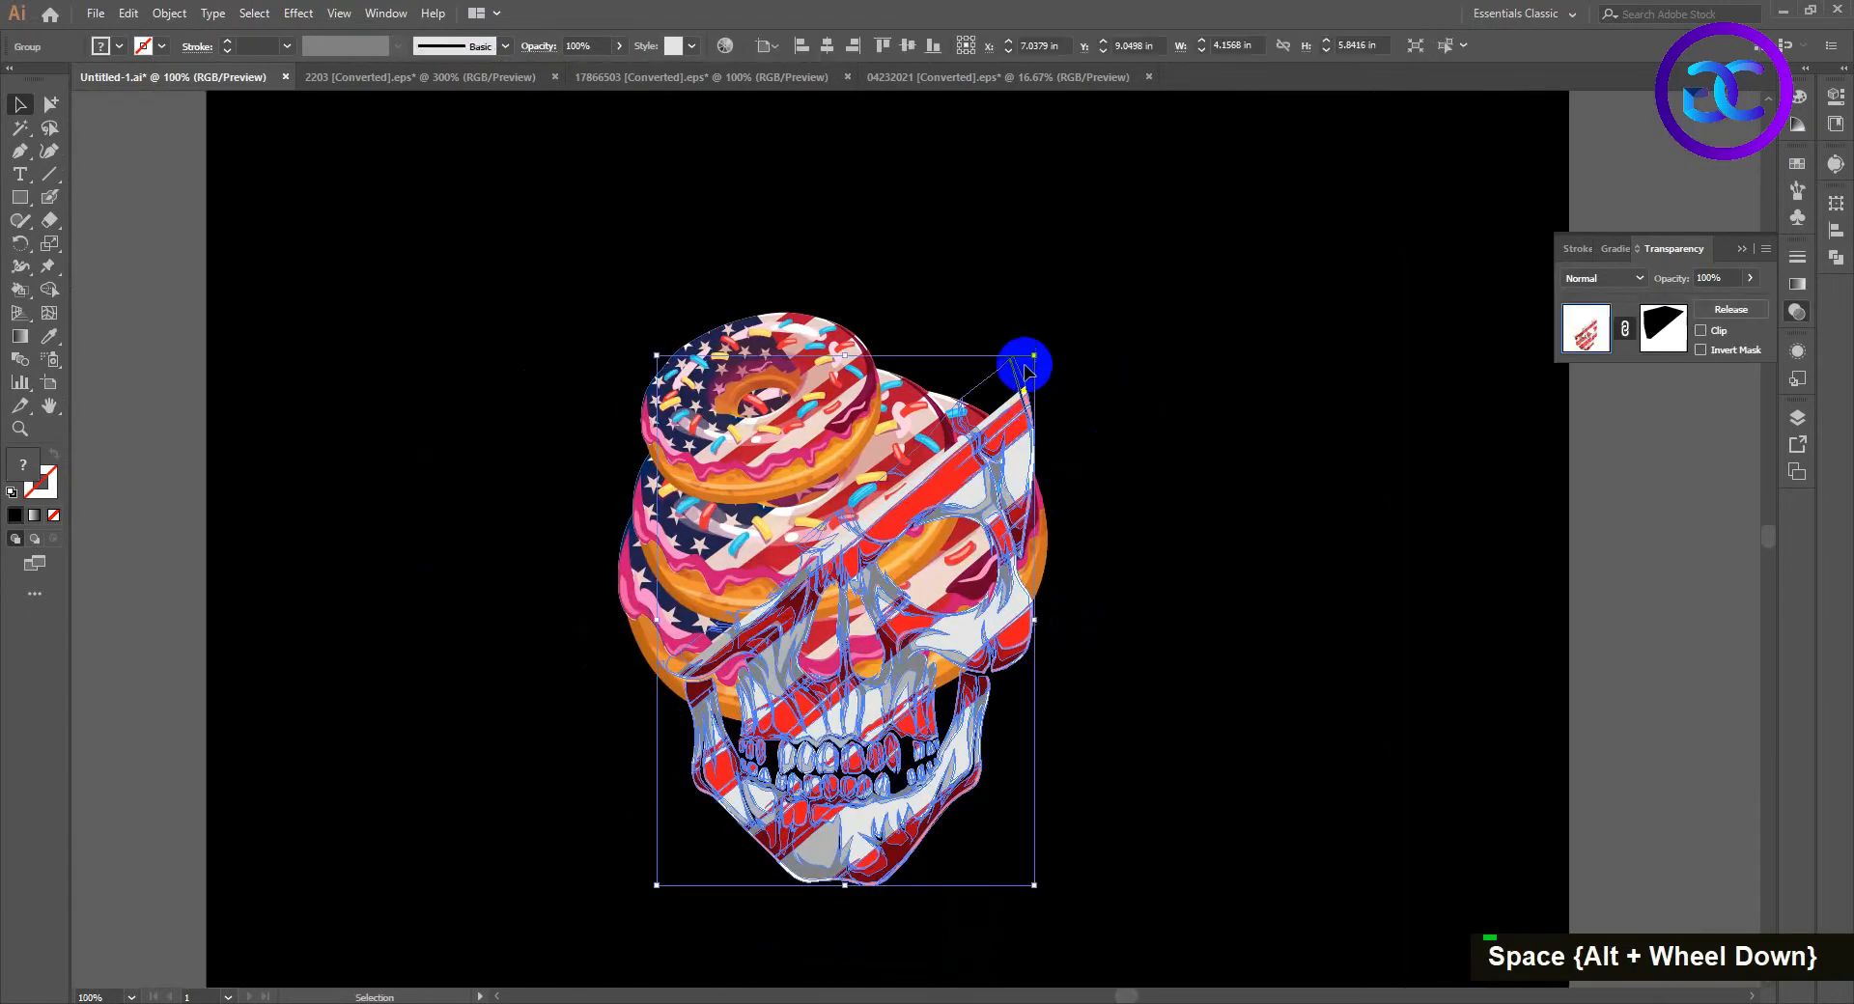
{"action": "left_click_drag", "start_coordinate": [1036, 355], "coordinate": [1073, 323]}
{"action": "left_click", "coordinate": [1166, 364]}
Step: Fine-tune the skull's size to about 4.37 x 6.14 in against the bottom donut's outer edge
{"action": "scroll", "coordinate": [1050, 415], "scroll_direction": "up", "scroll_amount": 3}
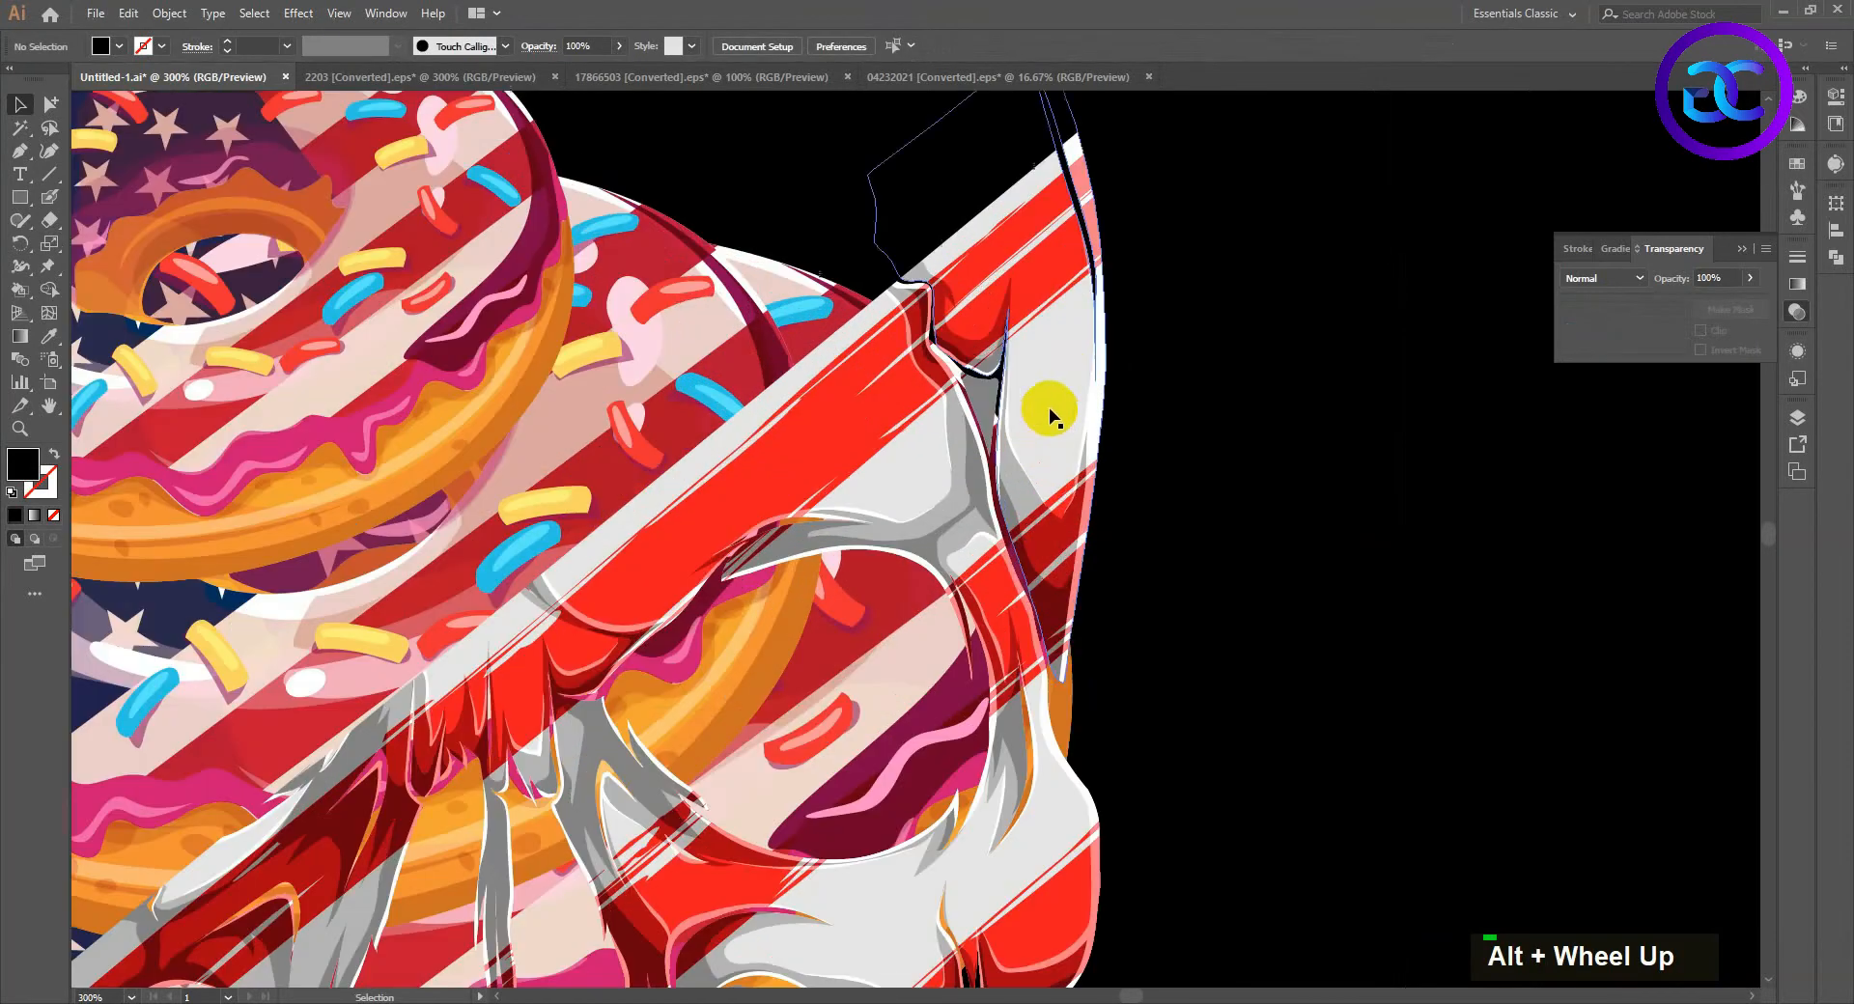
{"action": "left_click", "coordinate": [1038, 193]}
{"action": "left_click_drag", "start_coordinate": [1075, 397], "coordinate": [1023, 682]}
{"action": "left_click_drag", "start_coordinate": [1067, 308], "coordinate": [1052, 322]}
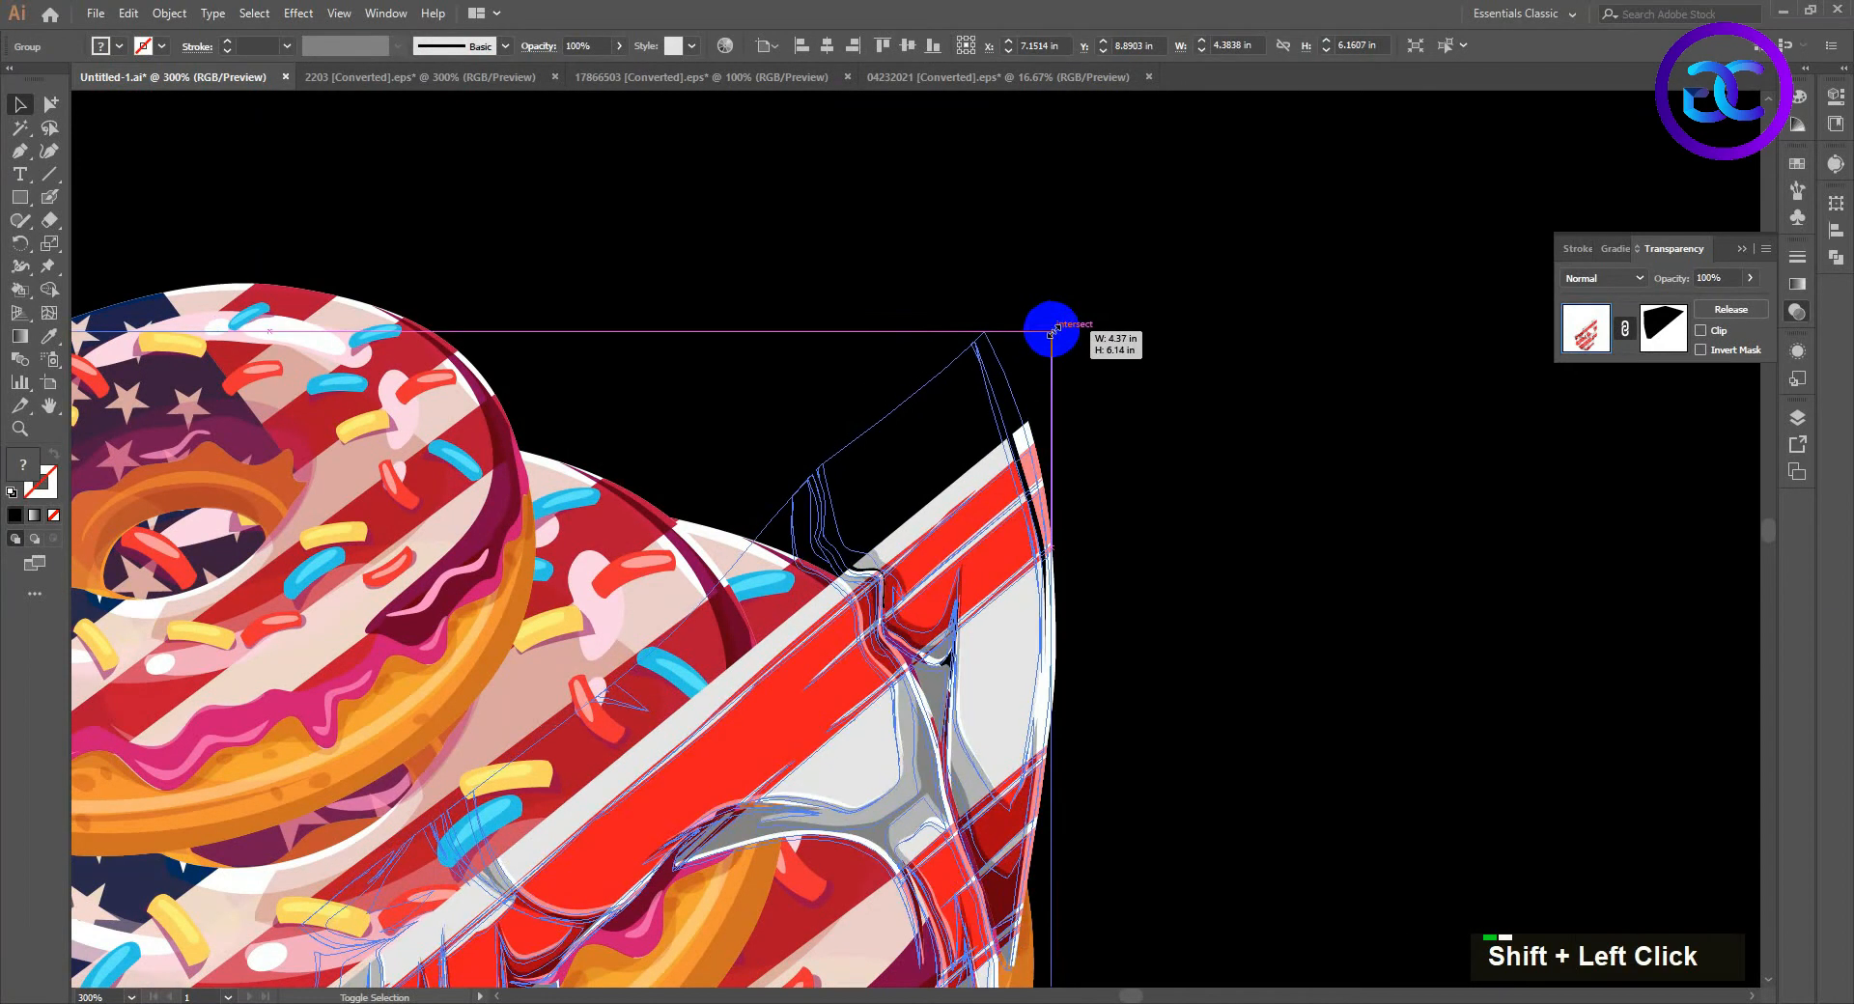
{"action": "left_click", "coordinate": [1167, 457]}
{"action": "scroll", "coordinate": [1167, 456], "scroll_direction": "down", "scroll_amount": 2}
{"action": "scroll", "coordinate": [1192, 417], "scroll_direction": "down", "scroll_amount": 1}
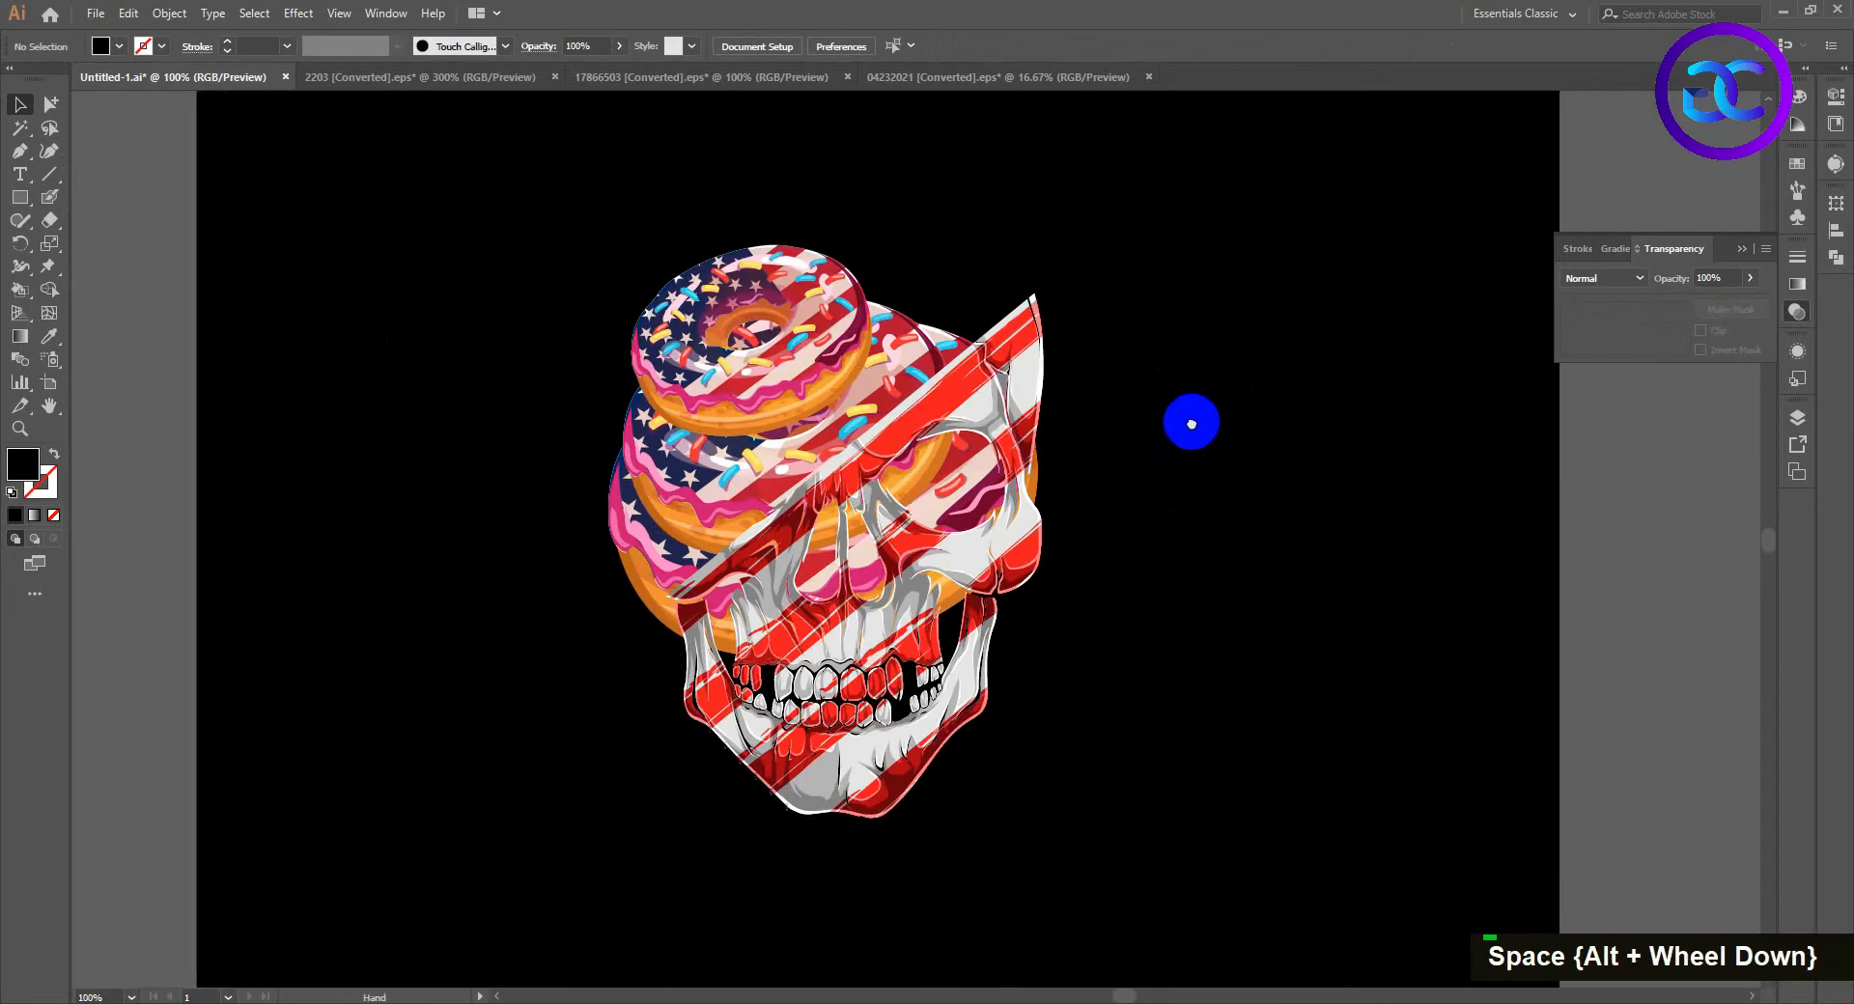
Step: Move the skull slightly down over the donut stack
{"action": "left_click", "coordinate": [681, 689]}
{"action": "scroll", "coordinate": [746, 769], "scroll_direction": "up", "scroll_amount": 1}
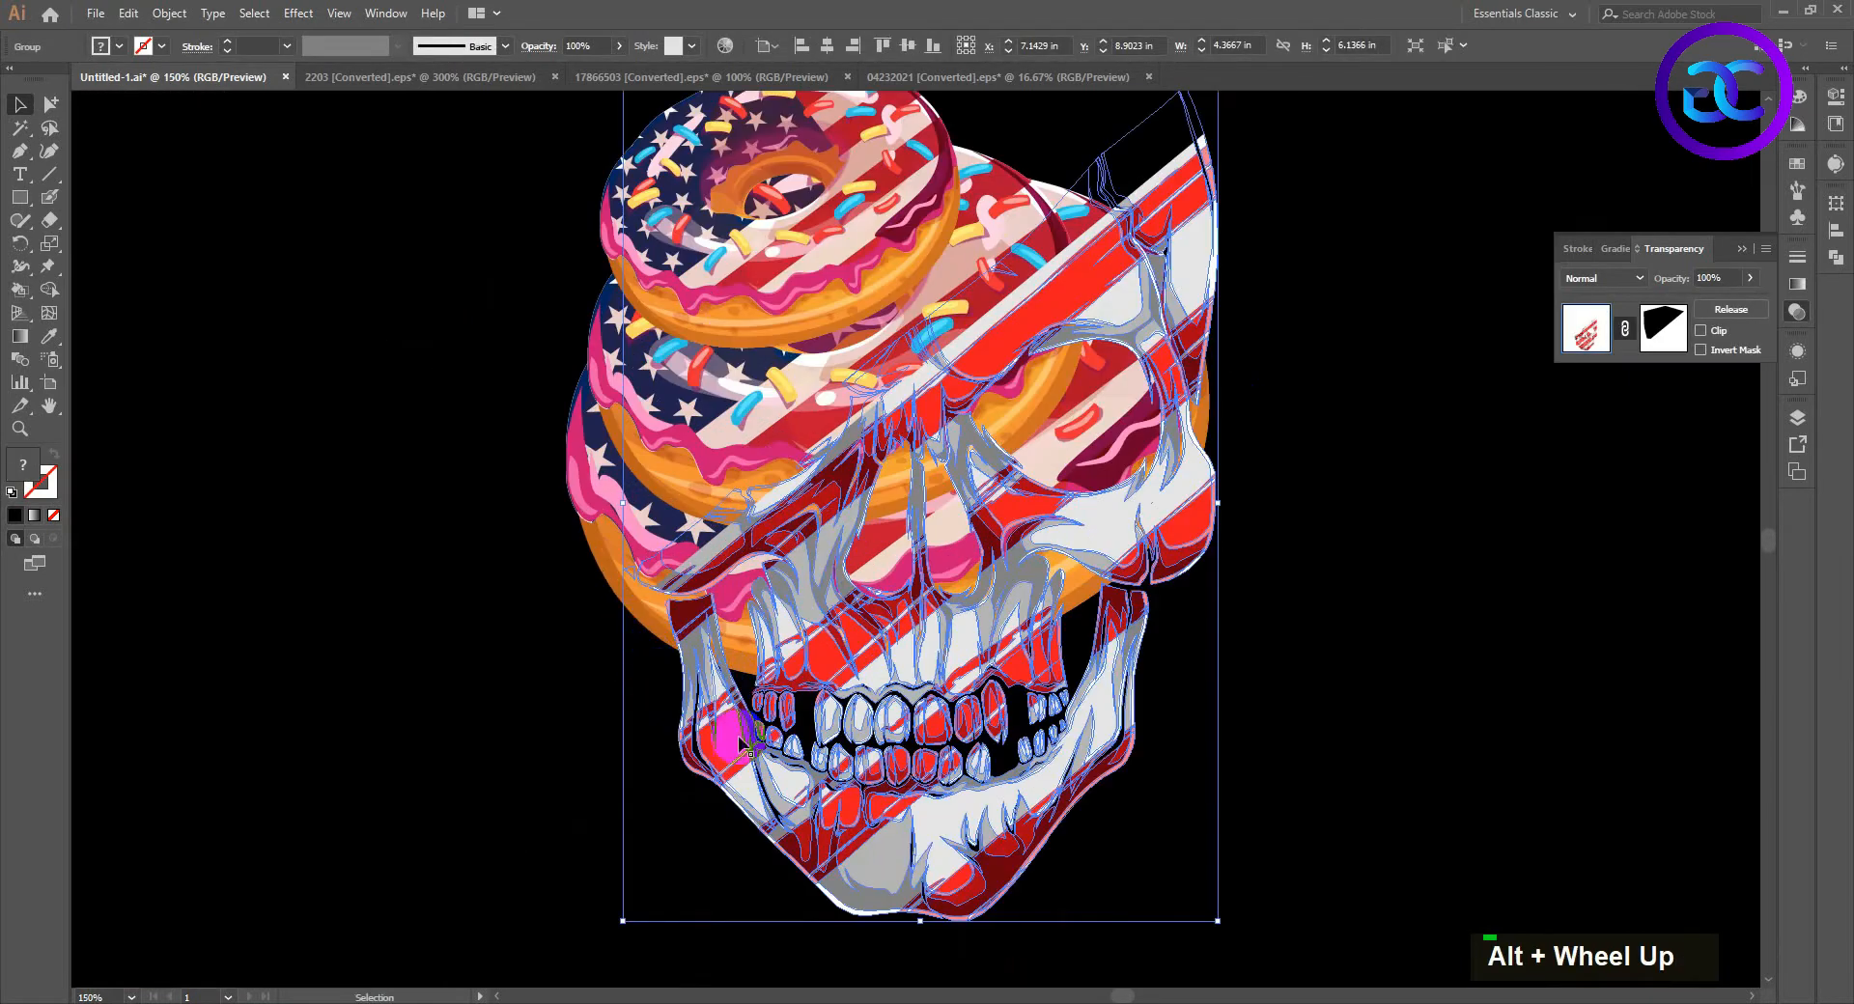
{"action": "left_click_drag", "start_coordinate": [890, 618], "coordinate": [907, 660]}
{"action": "left_click", "coordinate": [598, 709]}
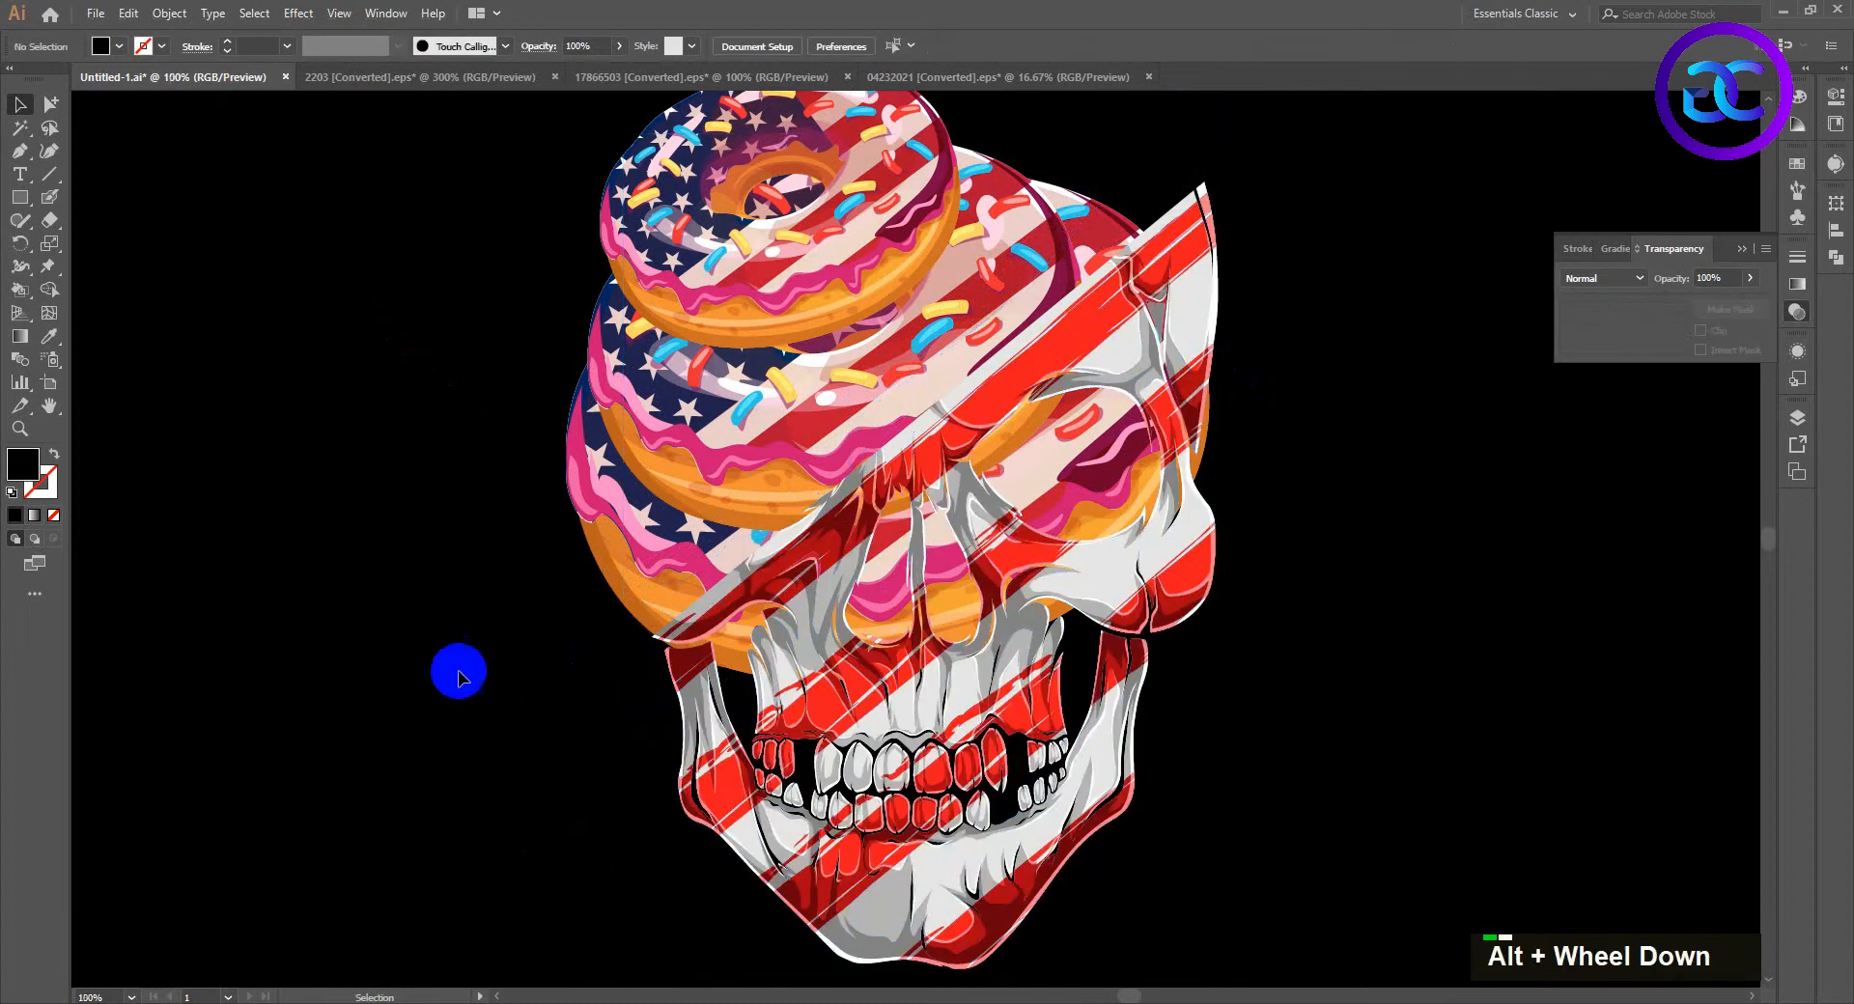
{"action": "scroll", "coordinate": [618, 645], "scroll_direction": "down", "scroll_amount": 1}
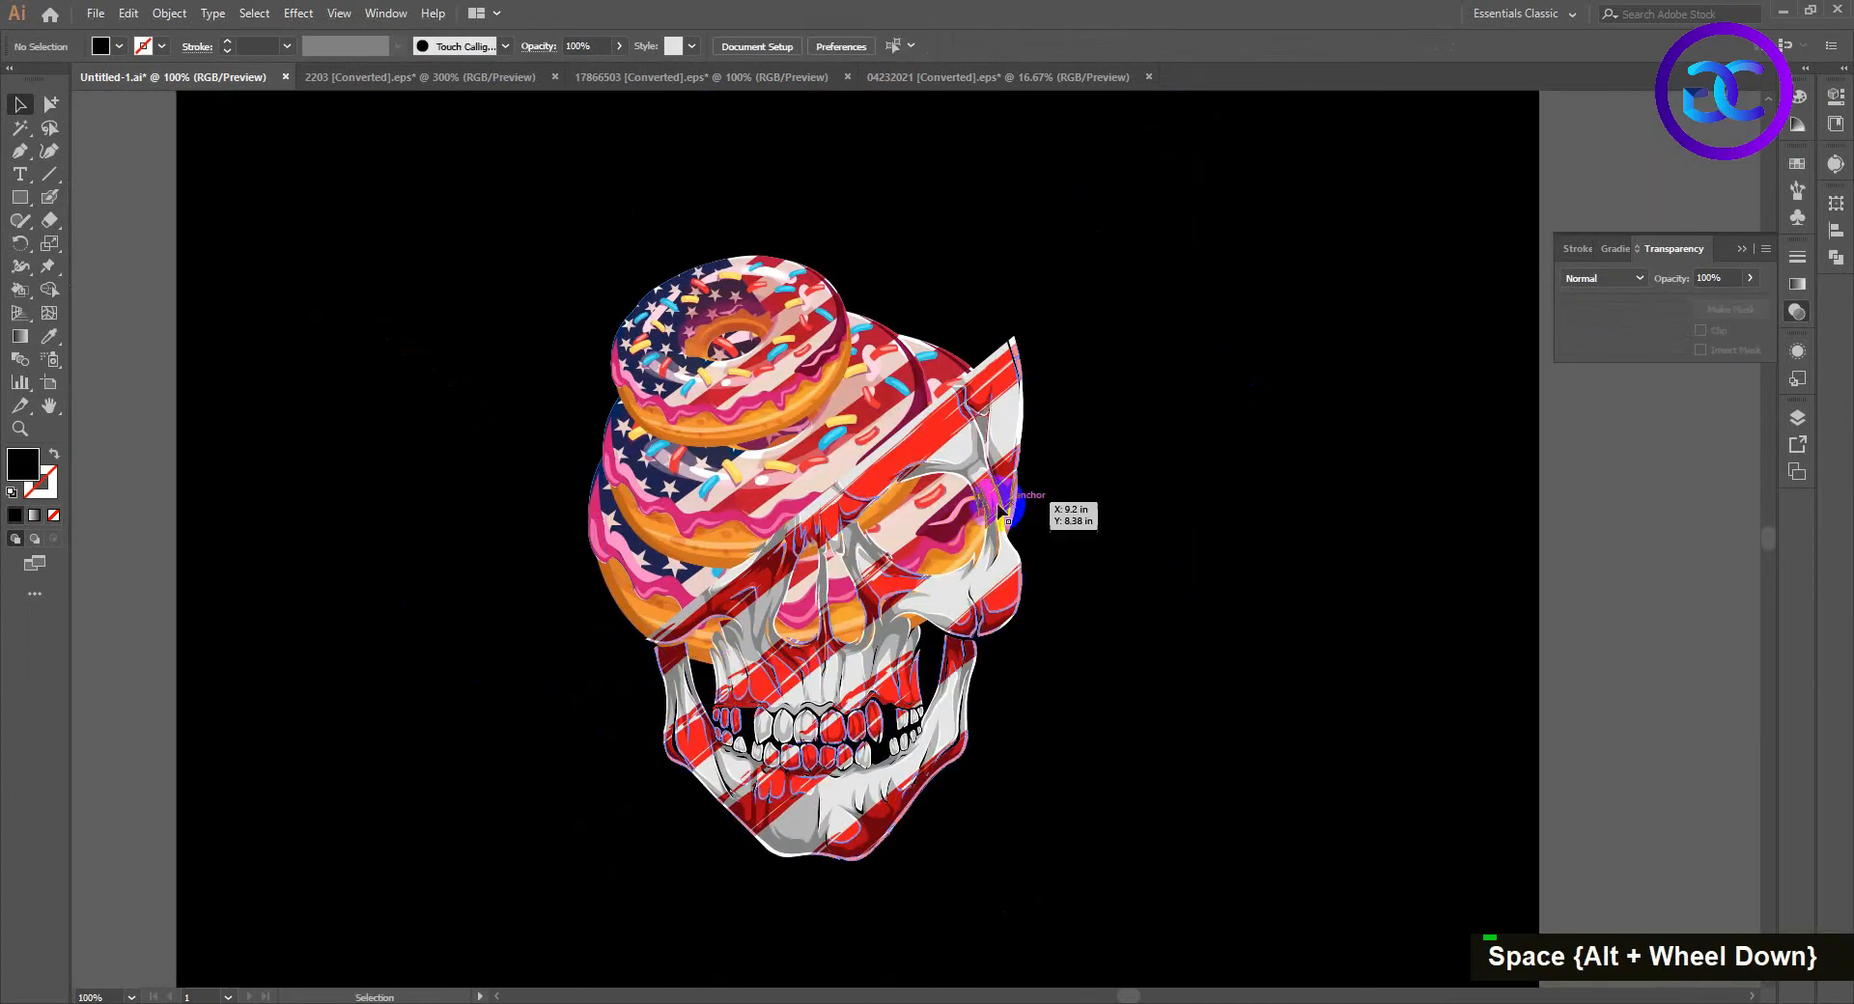
Step: Move the skull clear of the donuts and erase the thin outer strip along its upper right side with a smaller Eraser brush
{"action": "left_click_drag", "start_coordinate": [1020, 517], "coordinate": [1386, 473]}
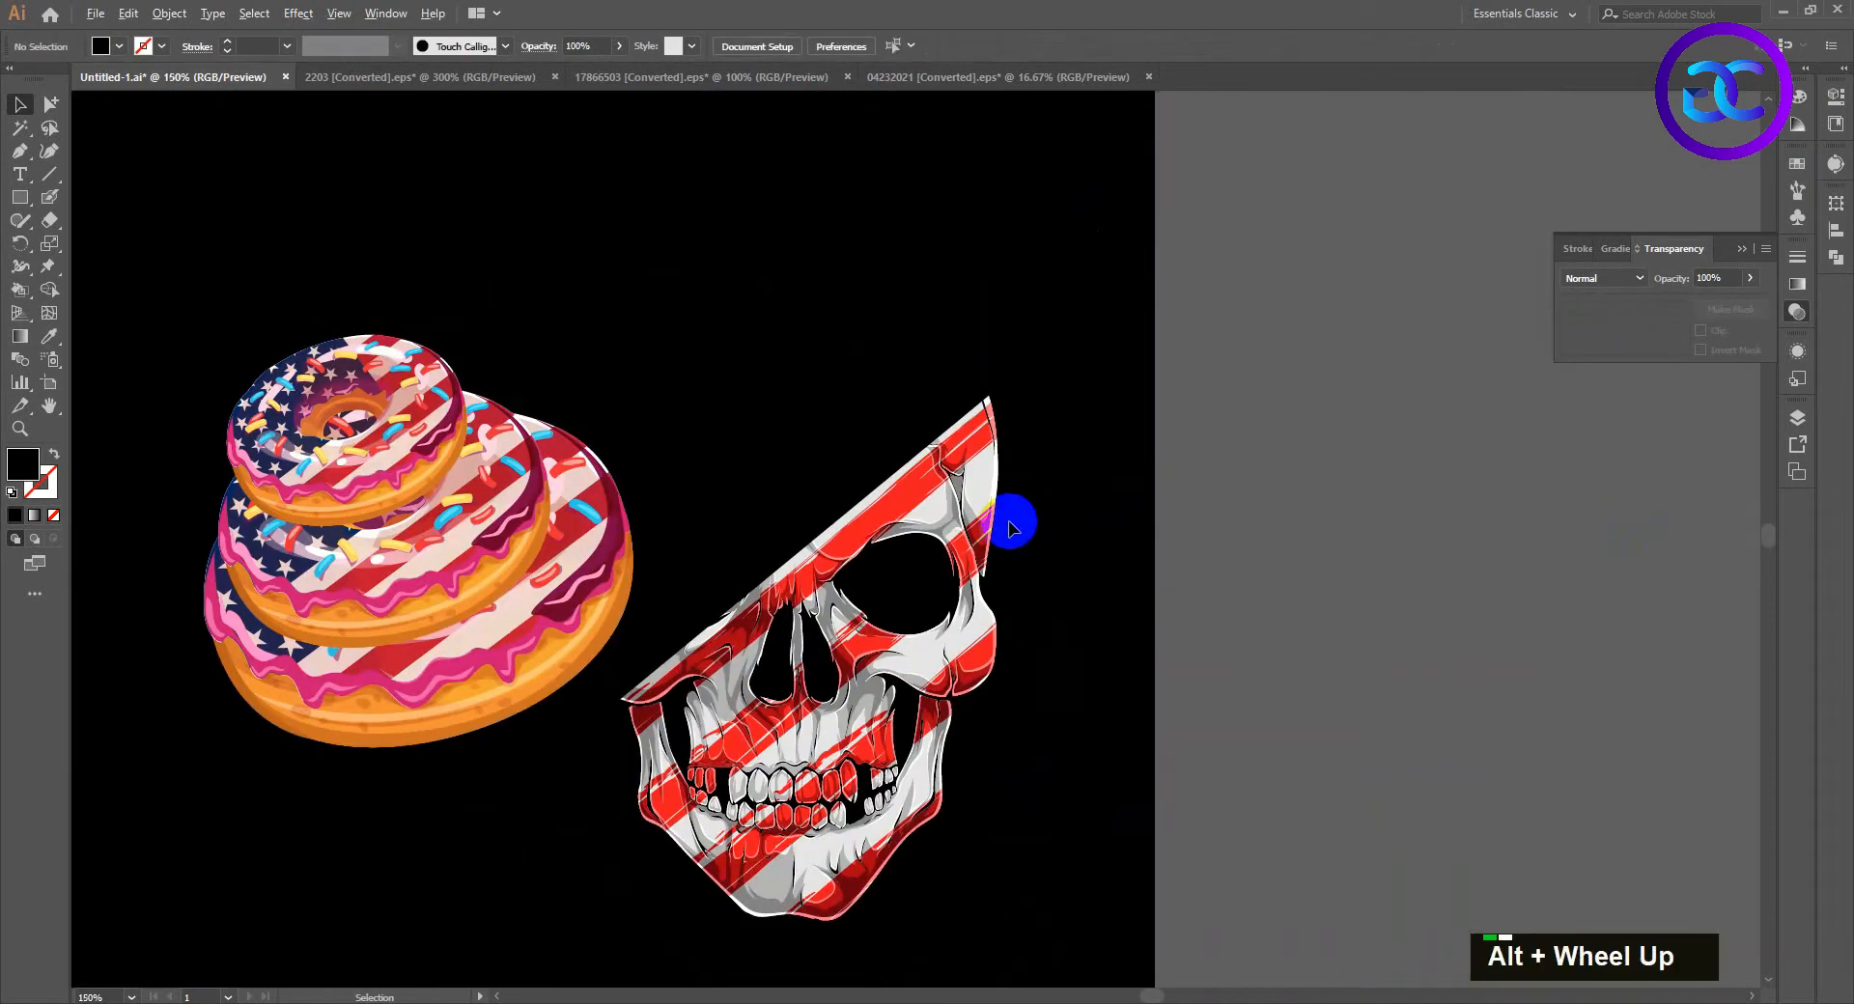
{"action": "scroll", "coordinate": [1005, 531], "scroll_direction": "up", "scroll_amount": 2}
{"action": "left_click", "coordinate": [49, 224]}
{"action": "scroll", "coordinate": [1028, 394], "scroll_direction": "up", "scroll_amount": 1}
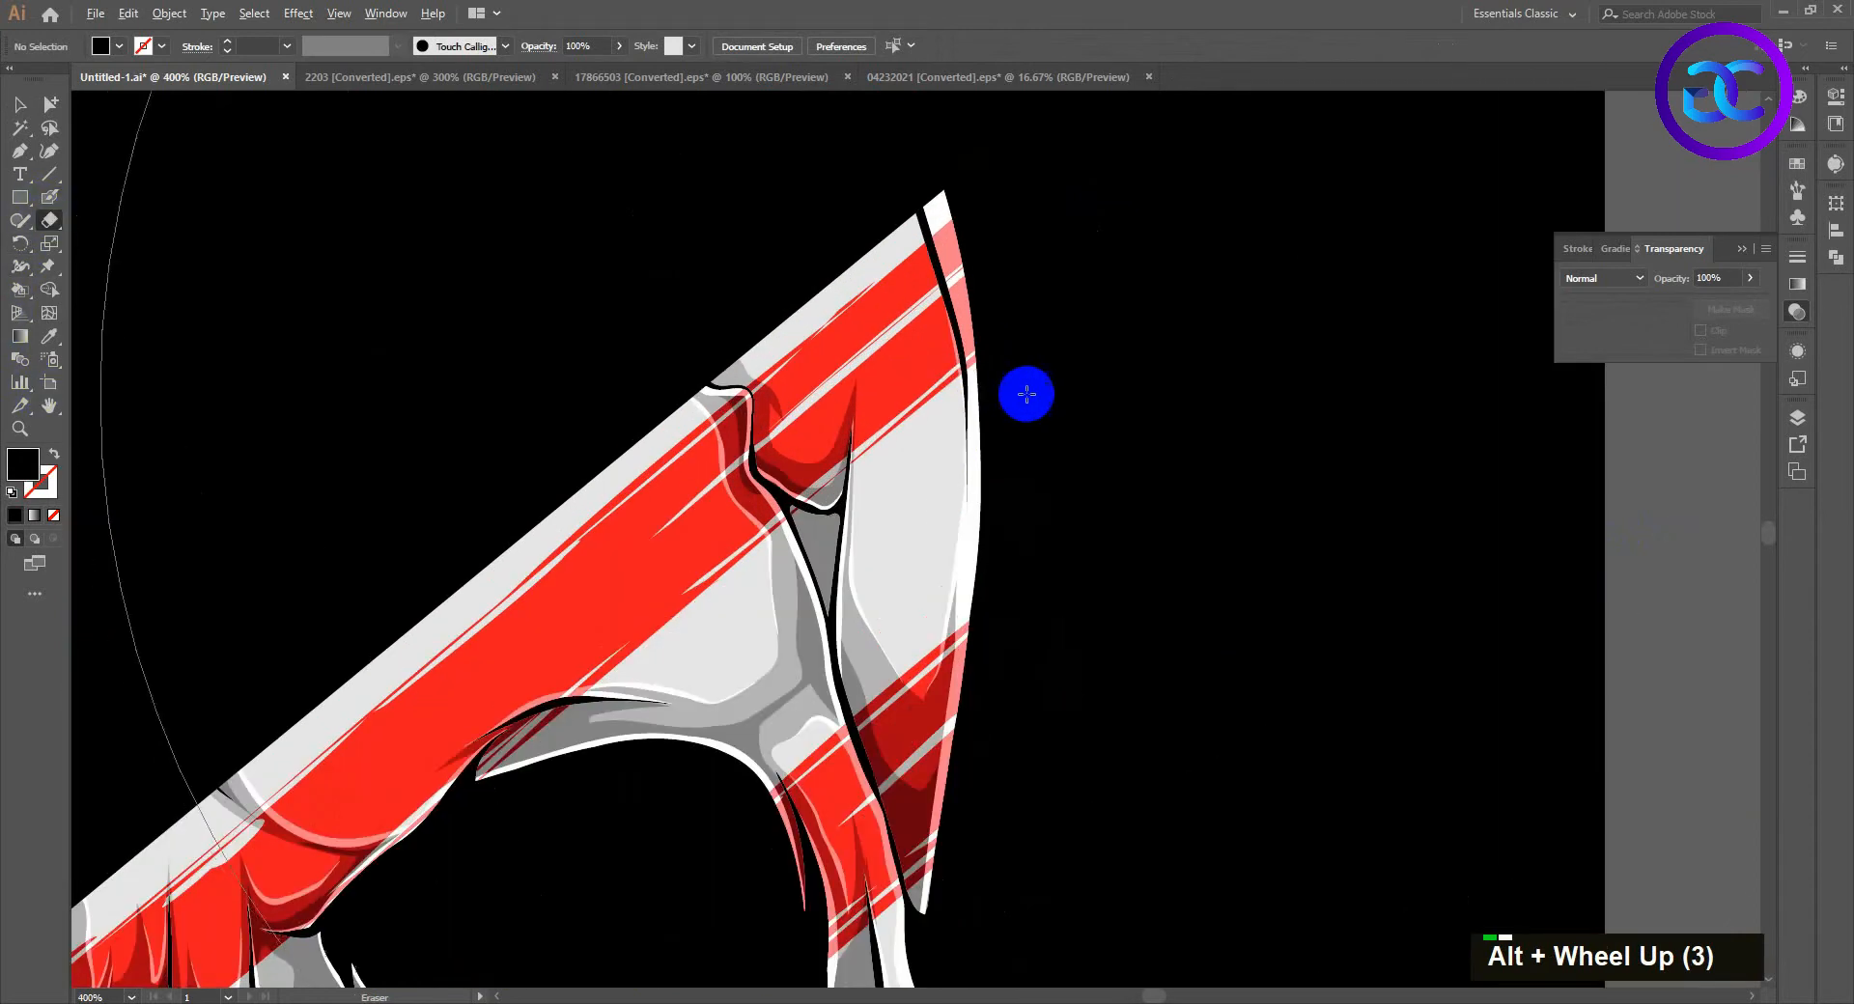
{"action": "key", "text": "bracketleft"}
{"action": "key", "text": "bracketleft"}
{"action": "key", "text": "bracketleft"}
{"action": "key", "text": "bracketleft"}
{"action": "key", "text": "bracketleft"}
{"action": "key", "text": "bracketleft"}
{"action": "key", "text": "bracketleft"}
{"action": "key", "text": "bracketleft"}
{"action": "key", "text": "bracketleft"}
{"action": "key", "text": "bracketleft"}
{"action": "key", "text": "bracketleft"}
{"action": "key", "text": "bracketleft"}
{"action": "key", "text": "bracketleft"}
{"action": "key", "text": "bracketleft"}
{"action": "key", "text": "bracketleft"}
{"action": "key", "text": "bracketleft"}
{"action": "key", "text": "bracketleft"}
{"action": "key", "text": "bracketleft"}
{"action": "key", "text": "bracketleft"}
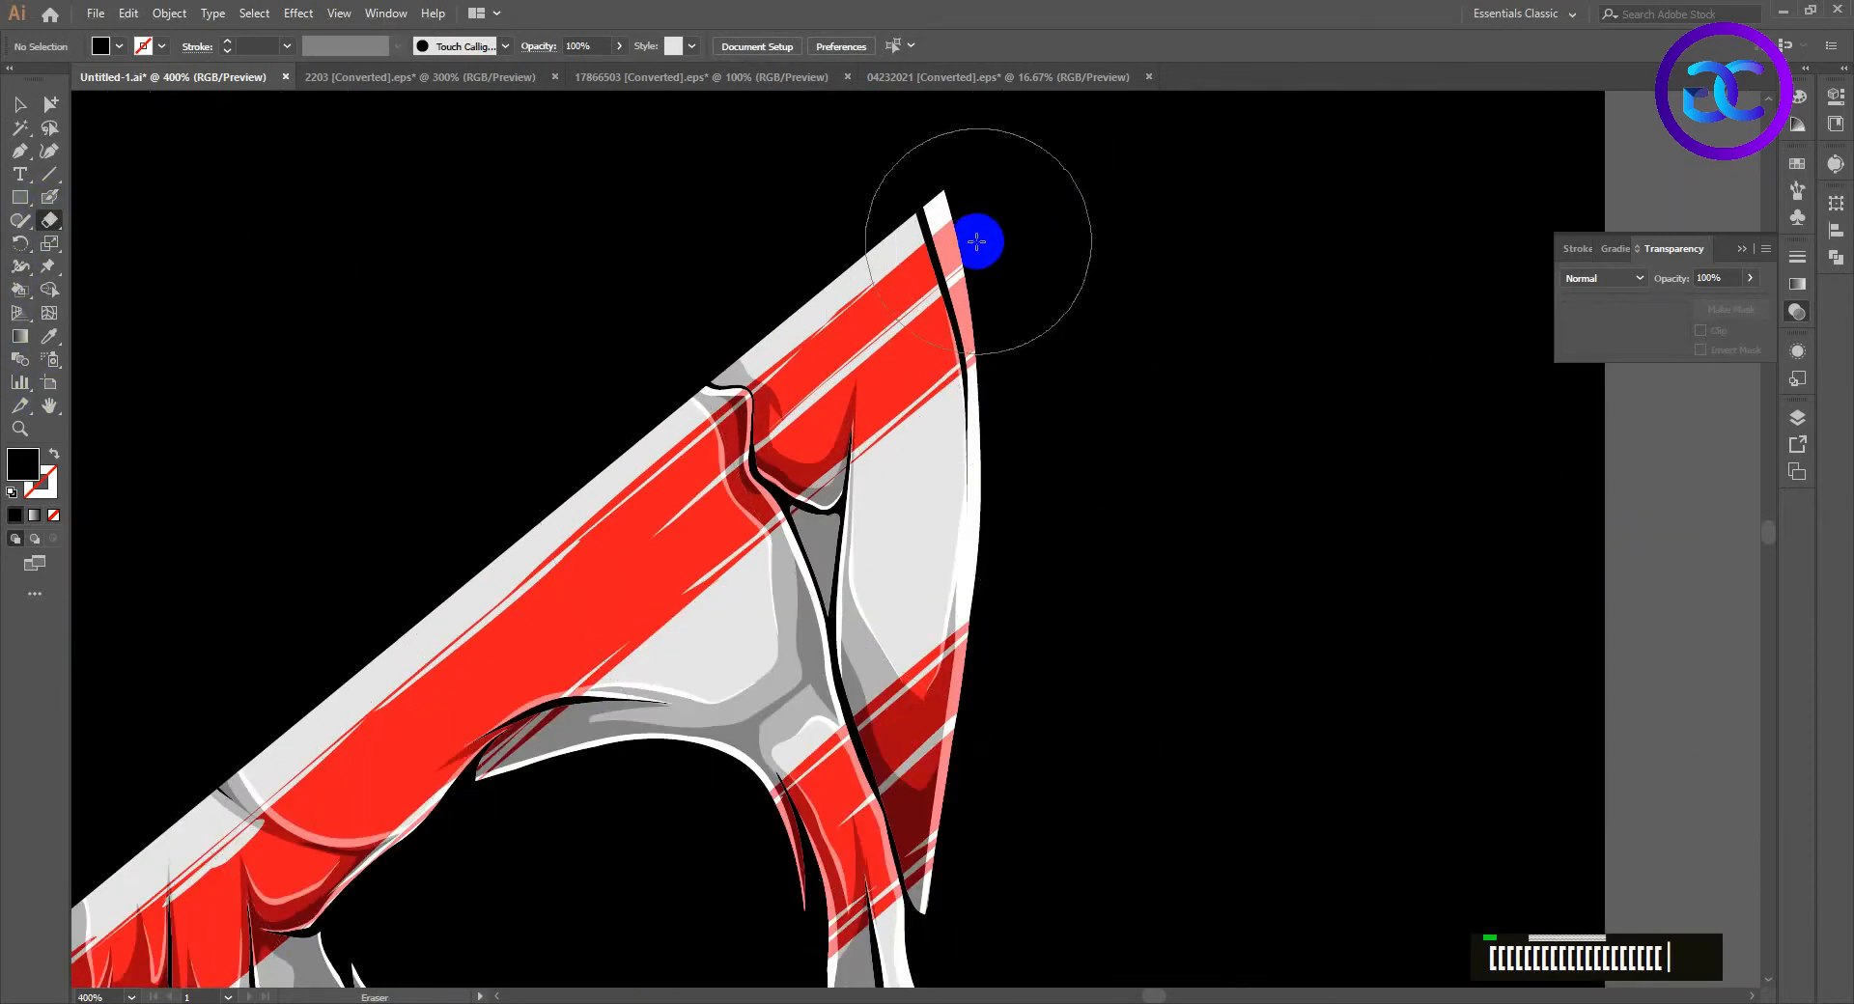
{"action": "mouse_move", "coordinate": [931, 237]}
{"action": "left_mouse_down"}
{"action": "mouse_move", "coordinate": [966, 470]}
{"action": "mouse_move", "coordinate": [969, 888]}
{"action": "left_mouse_up"}
{"action": "scroll", "coordinate": [796, 364], "scroll_direction": "up", "scroll_amount": 2}
{"action": "left_click_drag", "start_coordinate": [890, 265], "coordinate": [918, 592]}
Step: Reduce the Eraser brush and erase the skull's pointed upper tip beyond the black crack line
{"action": "scroll", "coordinate": [657, 329], "scroll_direction": "up", "scroll_amount": 2}
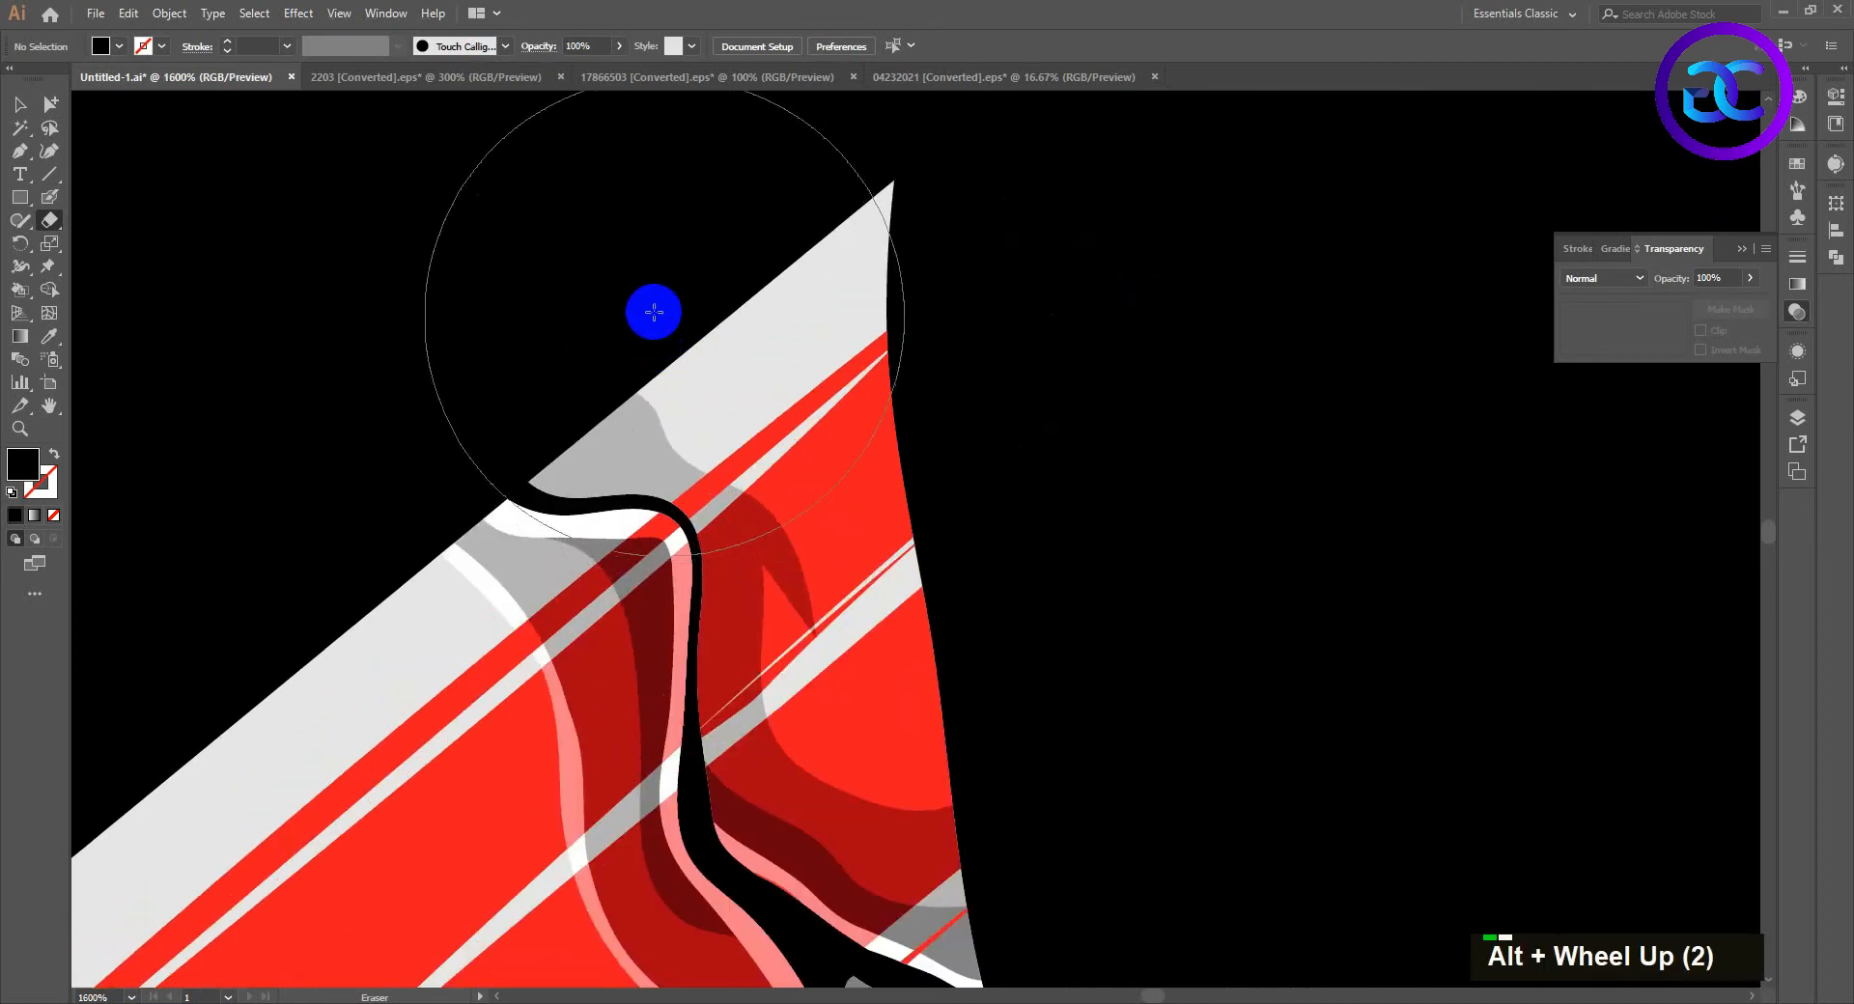
{"action": "key", "text": "["}
{"action": "key", "text": "["}
{"action": "key", "text": "["}
{"action": "key", "text": "["}
{"action": "key", "text": "["}
{"action": "key", "text": "["}
{"action": "key", "text": "["}
{"action": "key", "text": "["}
{"action": "key", "text": "["}
{"action": "key", "text": "["}
{"action": "key", "text": "["}
{"action": "key", "text": "["}
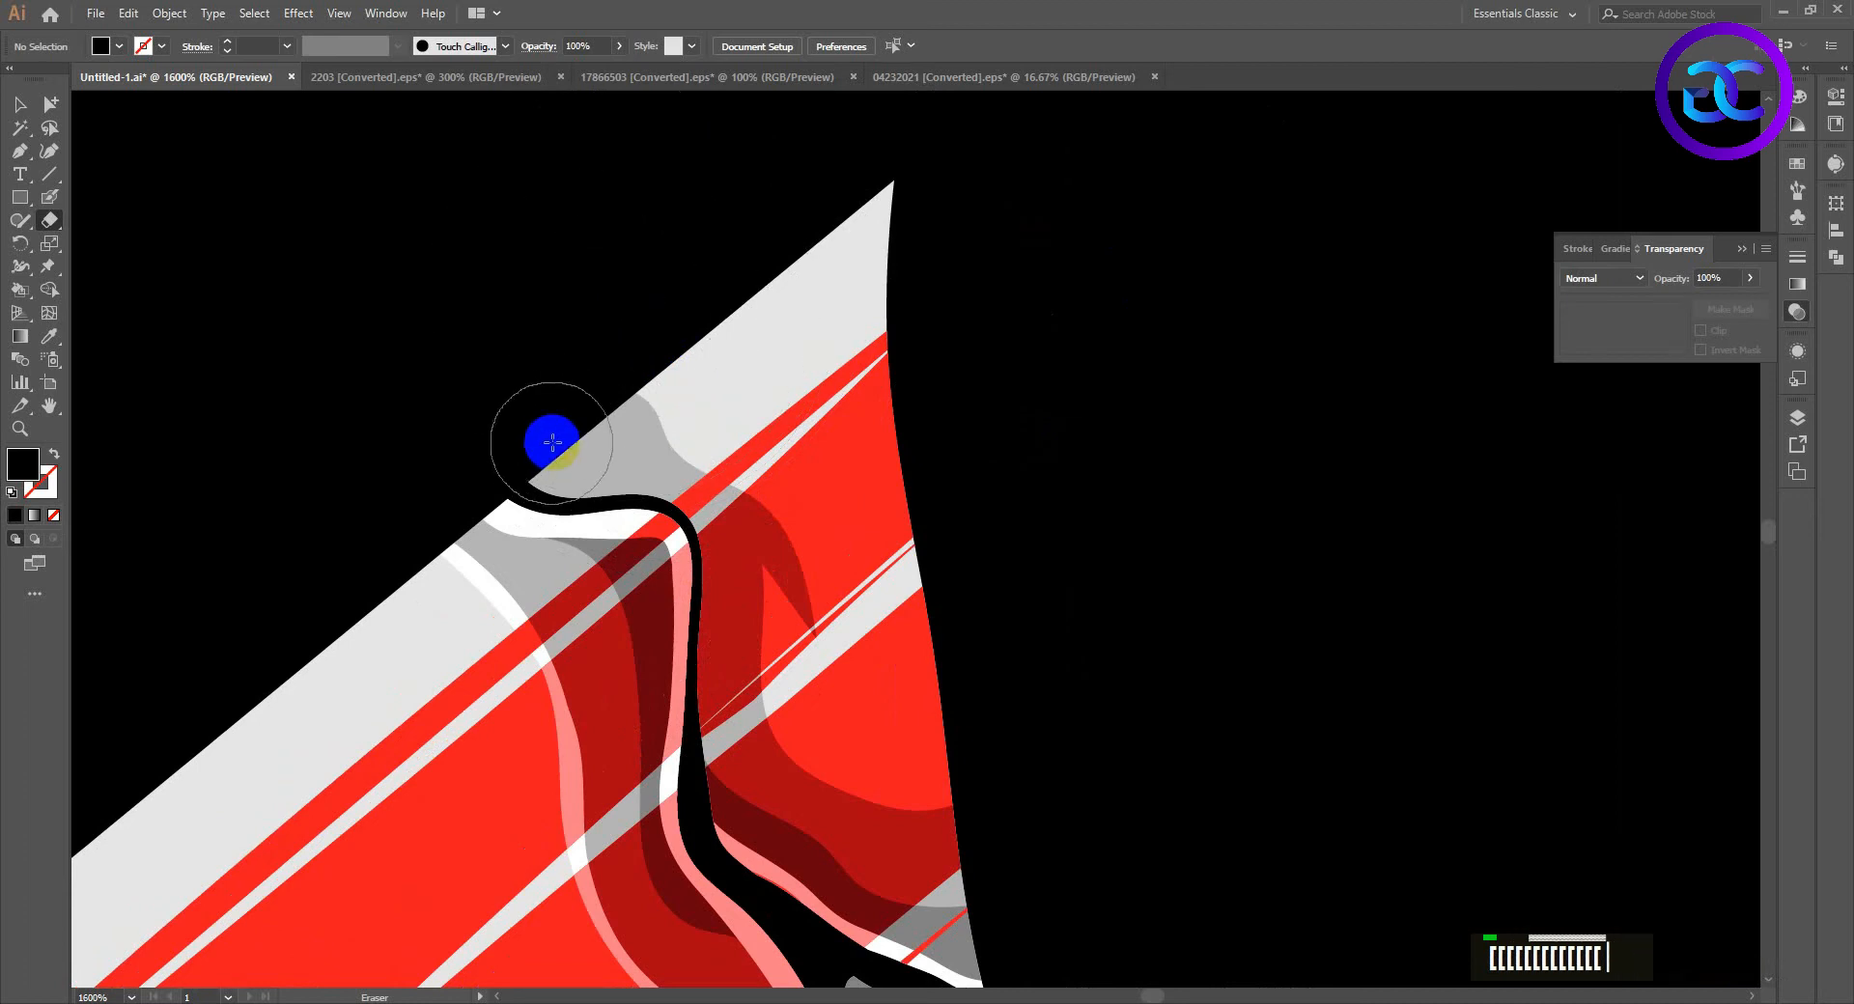
{"action": "left_click_drag", "start_coordinate": [550, 431], "coordinate": [580, 438]}
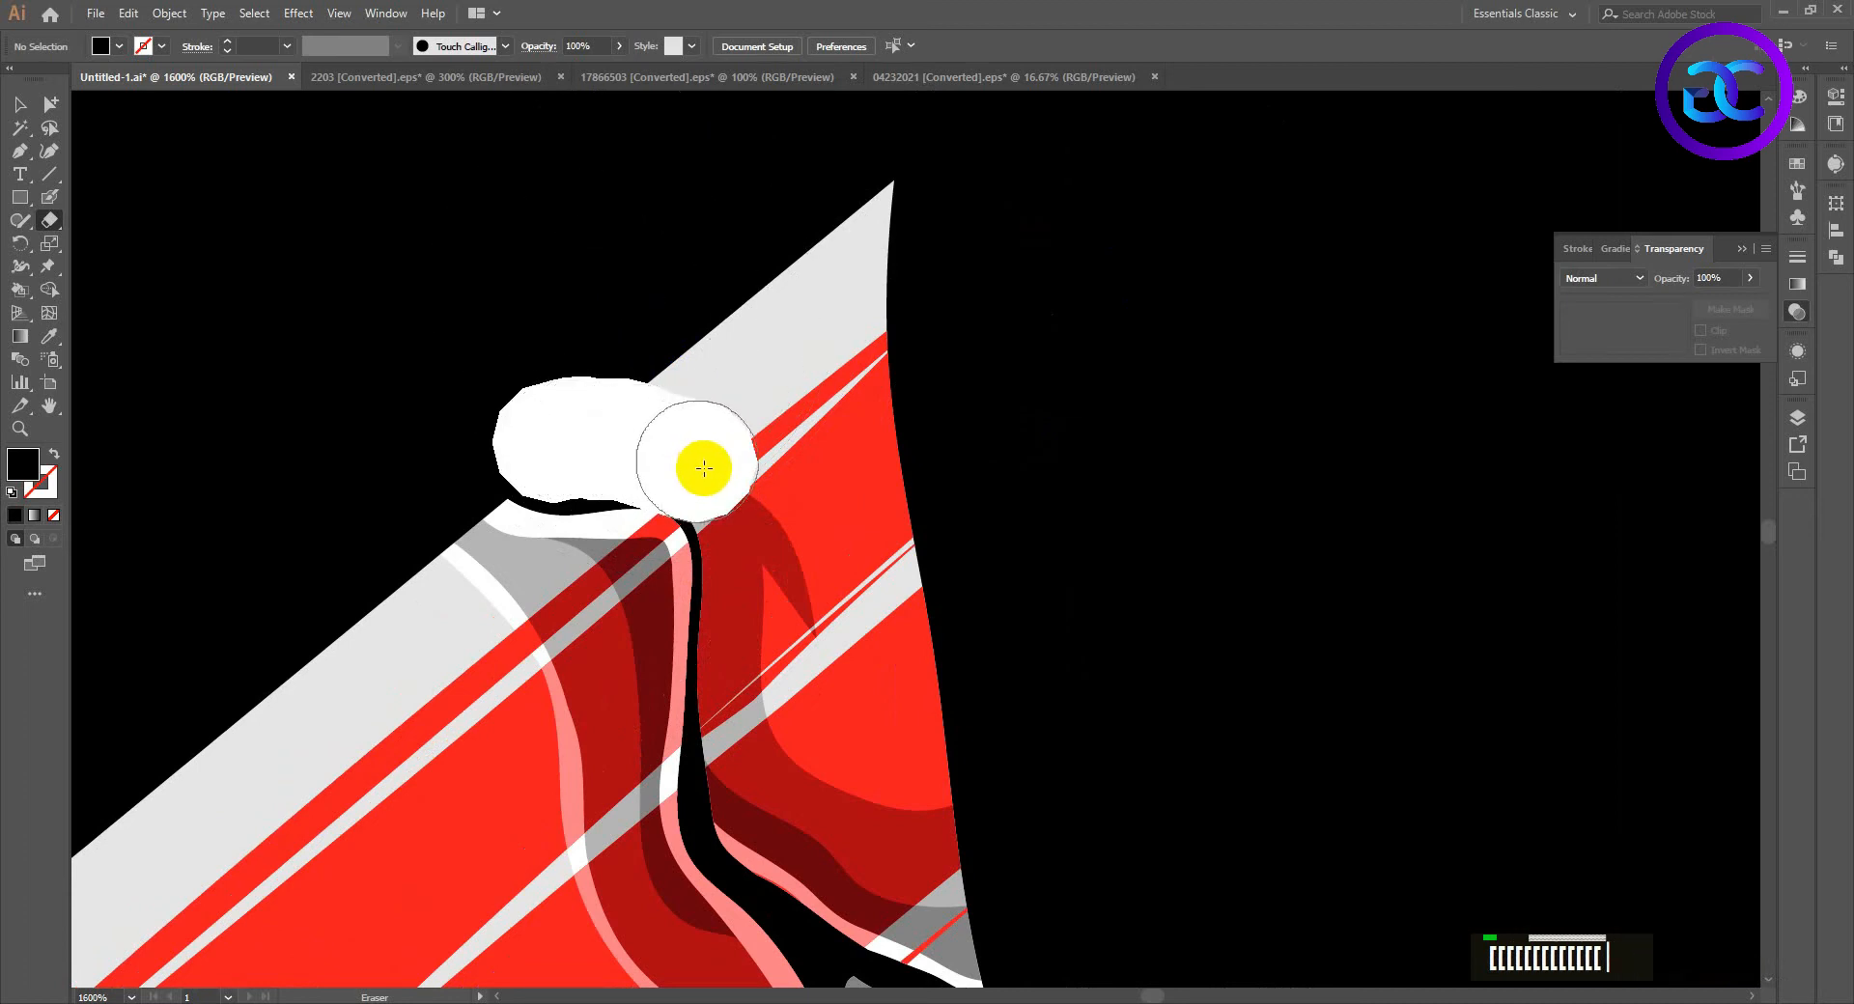
{"action": "left_click_drag", "start_coordinate": [749, 513], "coordinate": [733, 498]}
{"action": "mouse_move", "coordinate": [670, 426]}
{"action": "left_mouse_down"}
{"action": "mouse_move", "coordinate": [849, 522]}
{"action": "mouse_move", "coordinate": [874, 618]}
{"action": "left_mouse_up"}
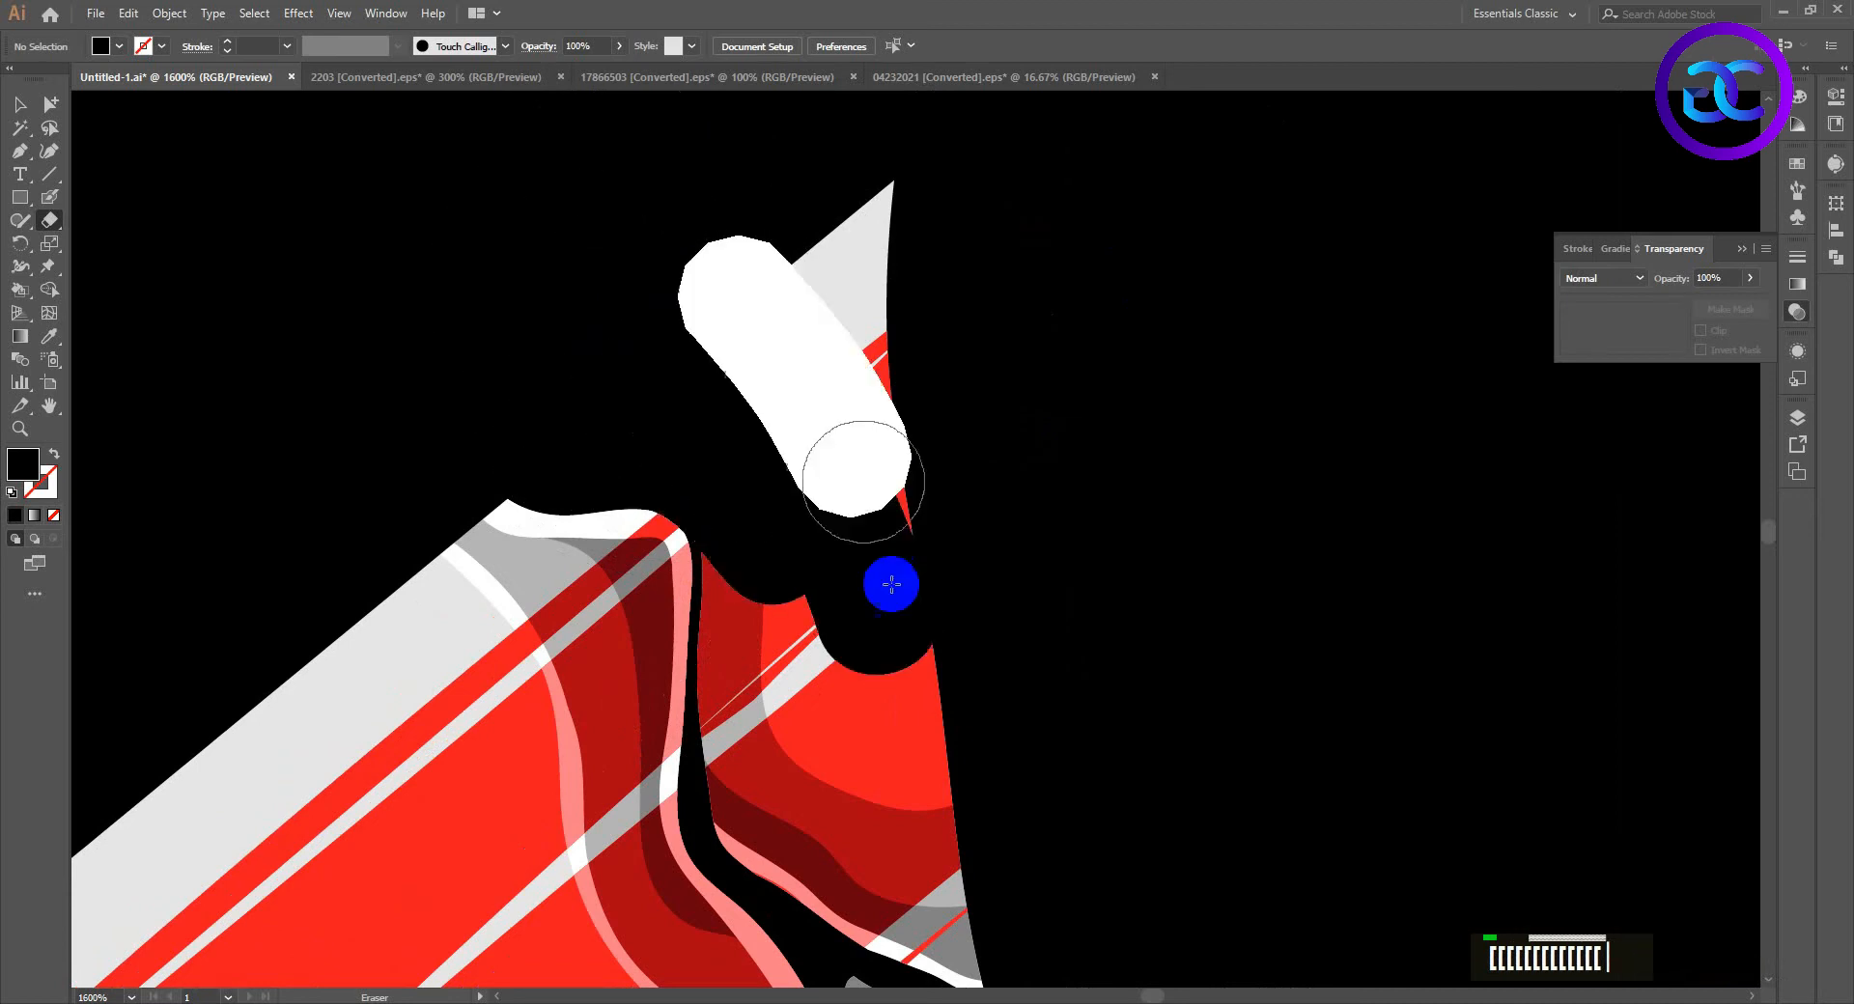
{"action": "left_click_drag", "start_coordinate": [823, 226], "coordinate": [896, 389]}
{"action": "double_click", "coordinate": [897, 389]}
{"action": "mouse_move", "coordinate": [785, 600]}
{"action": "left_mouse_down"}
{"action": "mouse_move", "coordinate": [774, 270]}
{"action": "mouse_move", "coordinate": [739, 321]}
{"action": "mouse_move", "coordinate": [748, 449]}
{"action": "mouse_move", "coordinate": [873, 570]}
{"action": "mouse_move", "coordinate": [907, 455]}
{"action": "left_mouse_up"}
{"action": "mouse_move", "coordinate": [850, 329]}
{"action": "left_mouse_down"}
{"action": "mouse_move", "coordinate": [867, 469]}
{"action": "mouse_move", "coordinate": [920, 379]}
{"action": "mouse_move", "coordinate": [962, 473]}
{"action": "left_mouse_up"}
Step: Erase the outer piece along the black crack from the brow down beside the eye socket
{"action": "scroll", "coordinate": [962, 473], "scroll_direction": "down", "scroll_amount": 3}
{"action": "scroll", "coordinate": [869, 290], "scroll_direction": "down", "scroll_amount": 1}
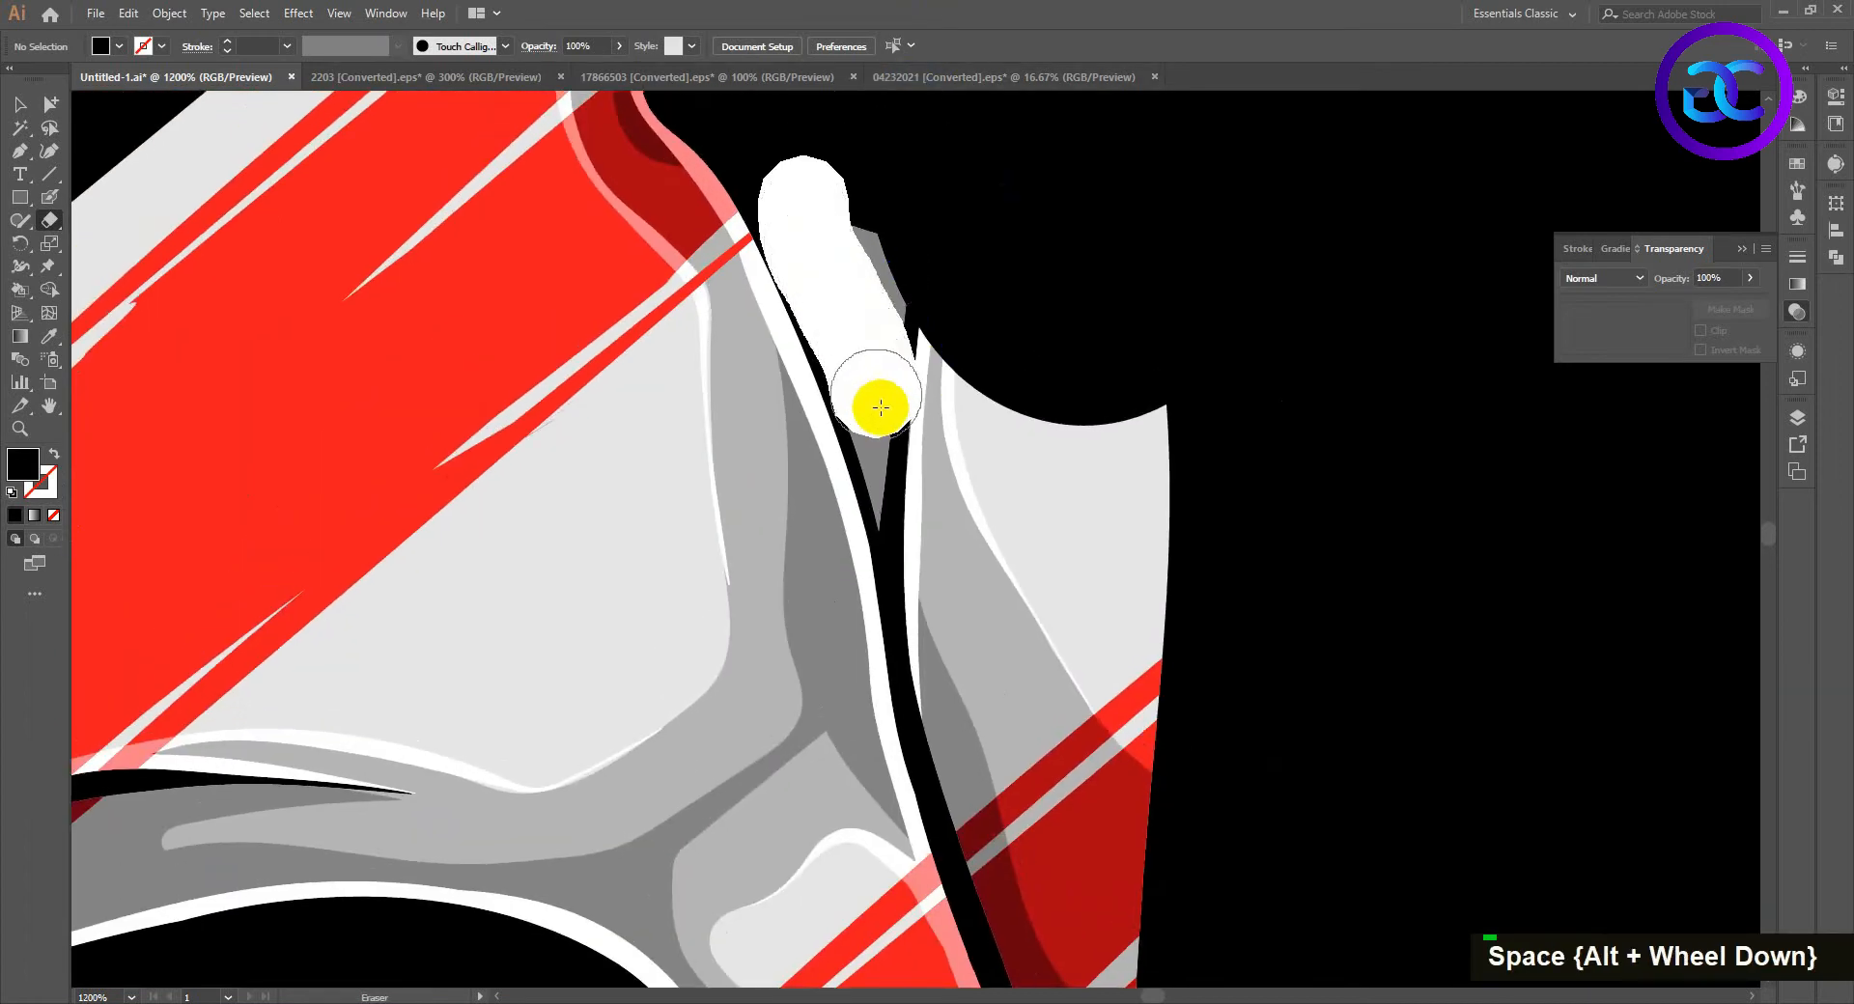
{"action": "mouse_move", "coordinate": [913, 494]}
{"action": "left_mouse_down"}
{"action": "mouse_move", "coordinate": [929, 529]}
{"action": "mouse_move", "coordinate": [942, 488]}
{"action": "left_mouse_up"}
{"action": "scroll", "coordinate": [881, 217], "scroll_direction": "down", "scroll_amount": 2}
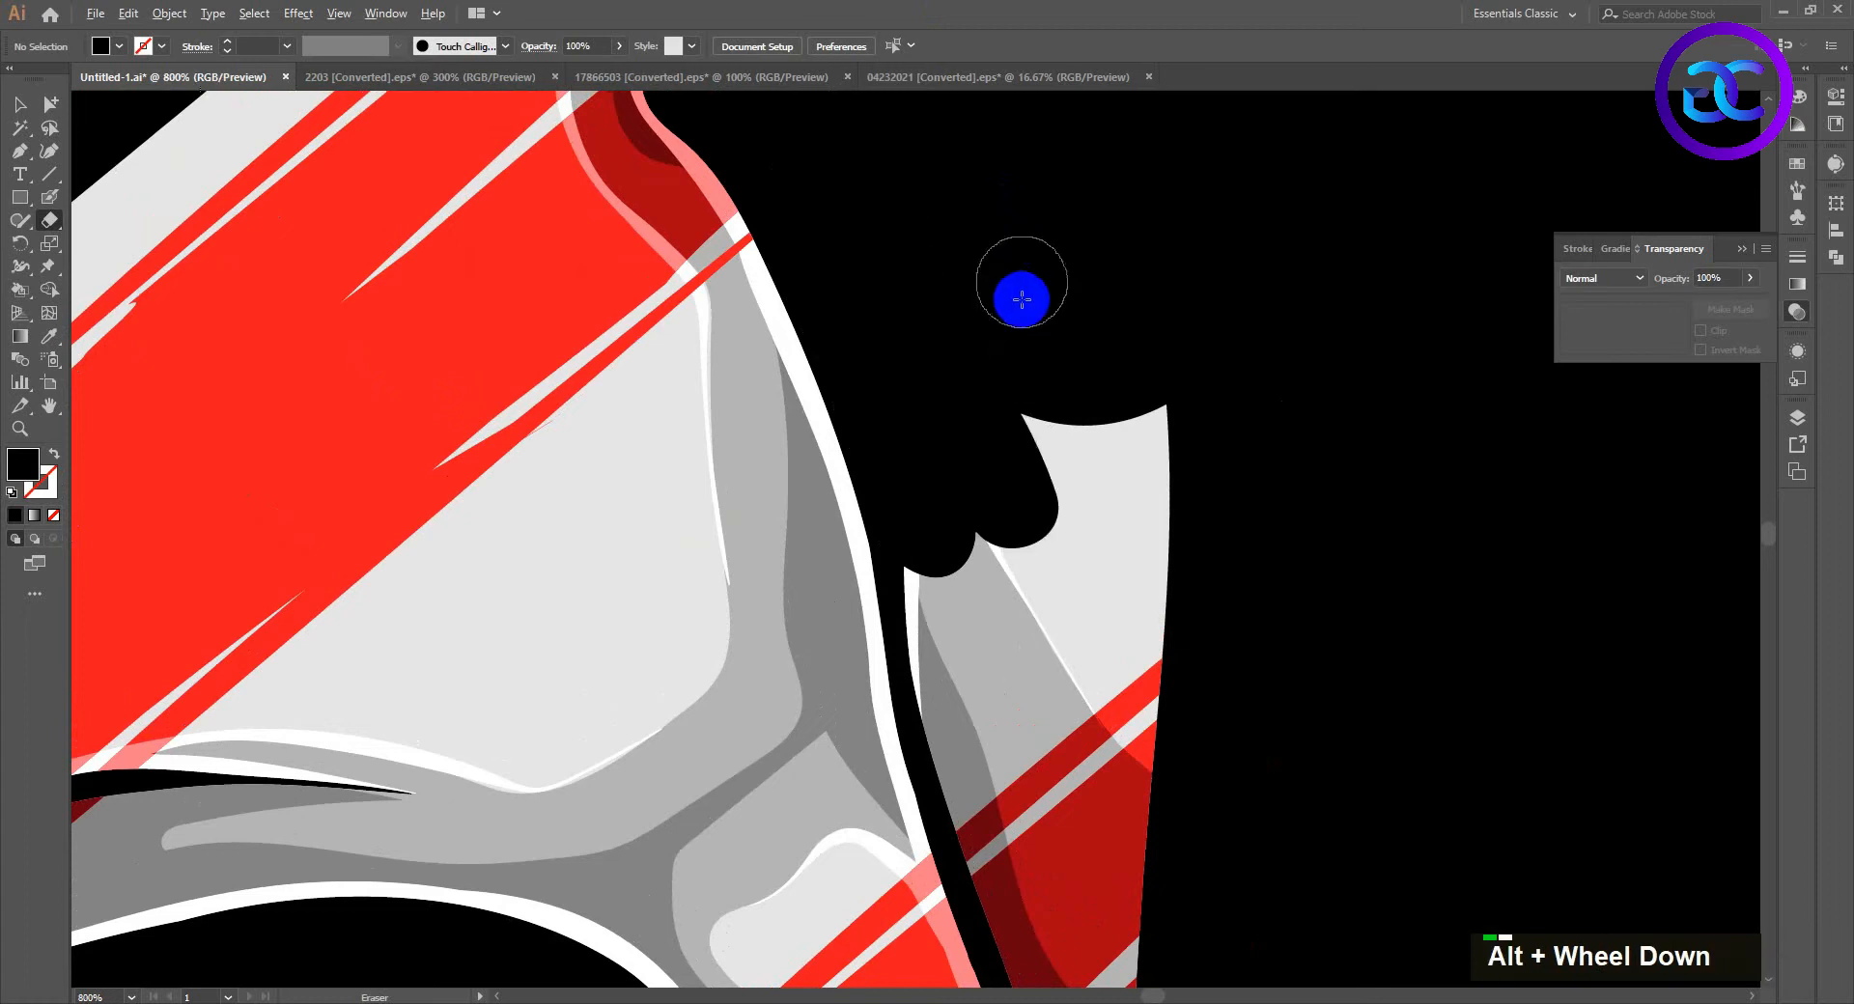
{"action": "scroll", "coordinate": [1018, 298], "scroll_direction": "down", "scroll_amount": 1}
{"action": "mouse_move", "coordinate": [976, 212]}
{"action": "left_mouse_down"}
{"action": "mouse_move", "coordinate": [976, 252]}
{"action": "mouse_move", "coordinate": [1062, 249]}
{"action": "mouse_move", "coordinate": [1076, 361]}
{"action": "left_mouse_up"}
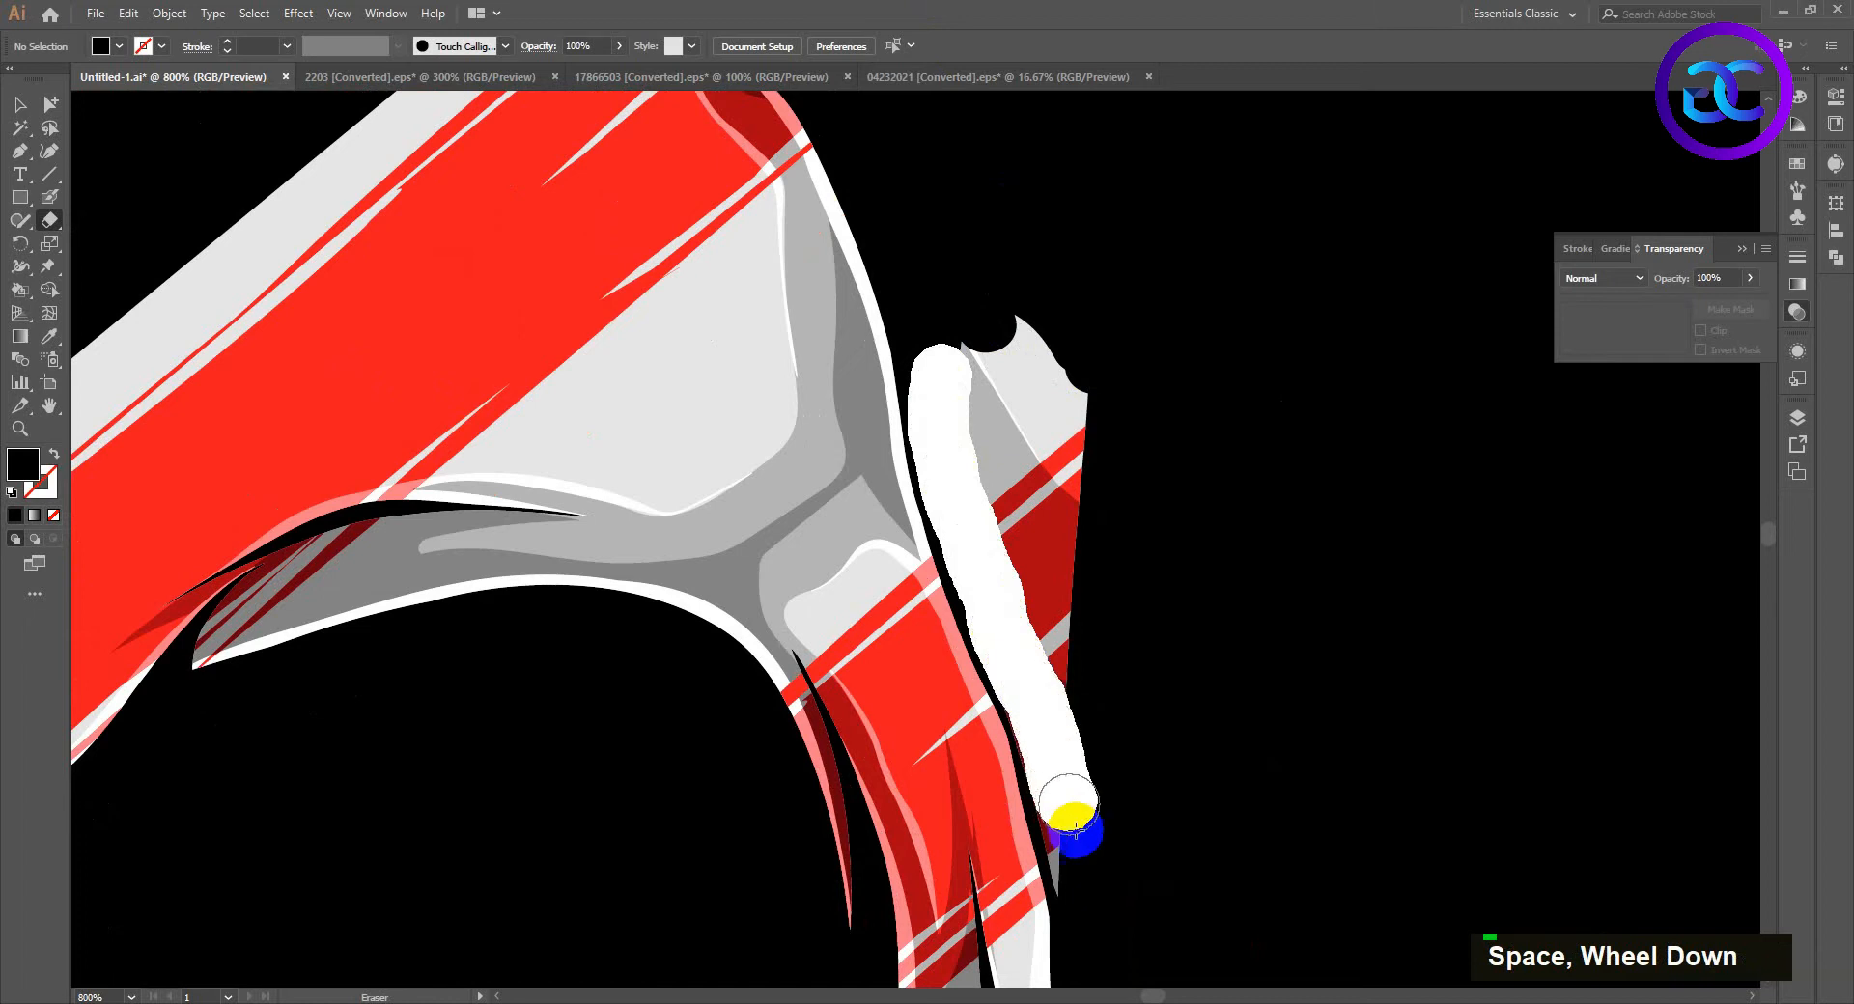
{"action": "left_click_drag", "start_coordinate": [1098, 894], "coordinate": [1101, 889]}
Step: Erase the last leftover slivers of the outer strip beside the eye socket's outer edge
{"action": "scroll", "coordinate": [1130, 802], "scroll_direction": "down", "scroll_amount": 2}
{"action": "scroll", "coordinate": [1043, 753], "scroll_direction": "up", "scroll_amount": 2}
{"action": "mouse_move", "coordinate": [1041, 748]}
{"action": "left_mouse_down"}
{"action": "mouse_move", "coordinate": [976, 492]}
{"action": "mouse_move", "coordinate": [1005, 447]}
{"action": "left_mouse_up"}
{"action": "scroll", "coordinate": [1072, 657], "scroll_direction": "down", "scroll_amount": 1}
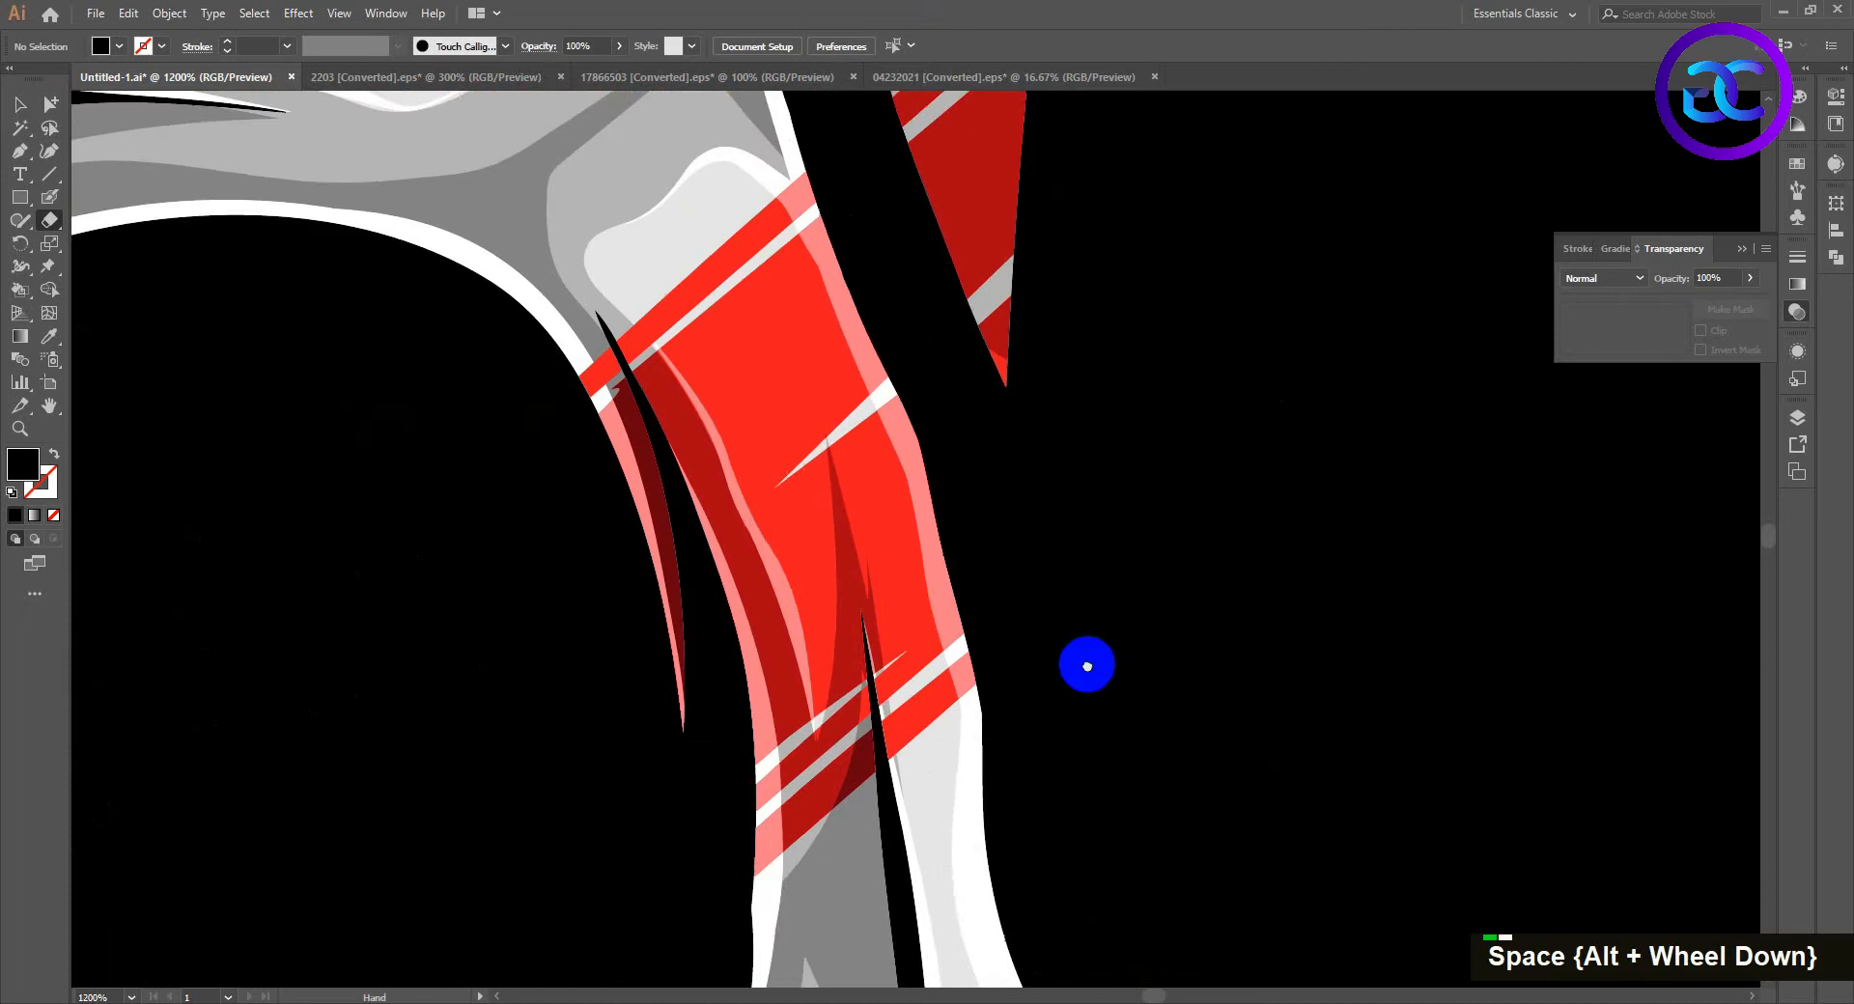
{"action": "scroll", "coordinate": [1059, 659], "scroll_direction": "down", "scroll_amount": 1}
{"action": "mouse_move", "coordinate": [964, 245]}
{"action": "left_mouse_down"}
{"action": "mouse_move", "coordinate": [1005, 348]}
{"action": "mouse_move", "coordinate": [985, 418]}
{"action": "mouse_move", "coordinate": [1004, 569]}
{"action": "mouse_move", "coordinate": [1030, 389]}
{"action": "left_mouse_up"}
Step: Move the cleaned skull back over the donut stack so its cut edge crosses the bottom donut
{"action": "scroll", "coordinate": [1129, 410], "scroll_direction": "down", "scroll_amount": 5}
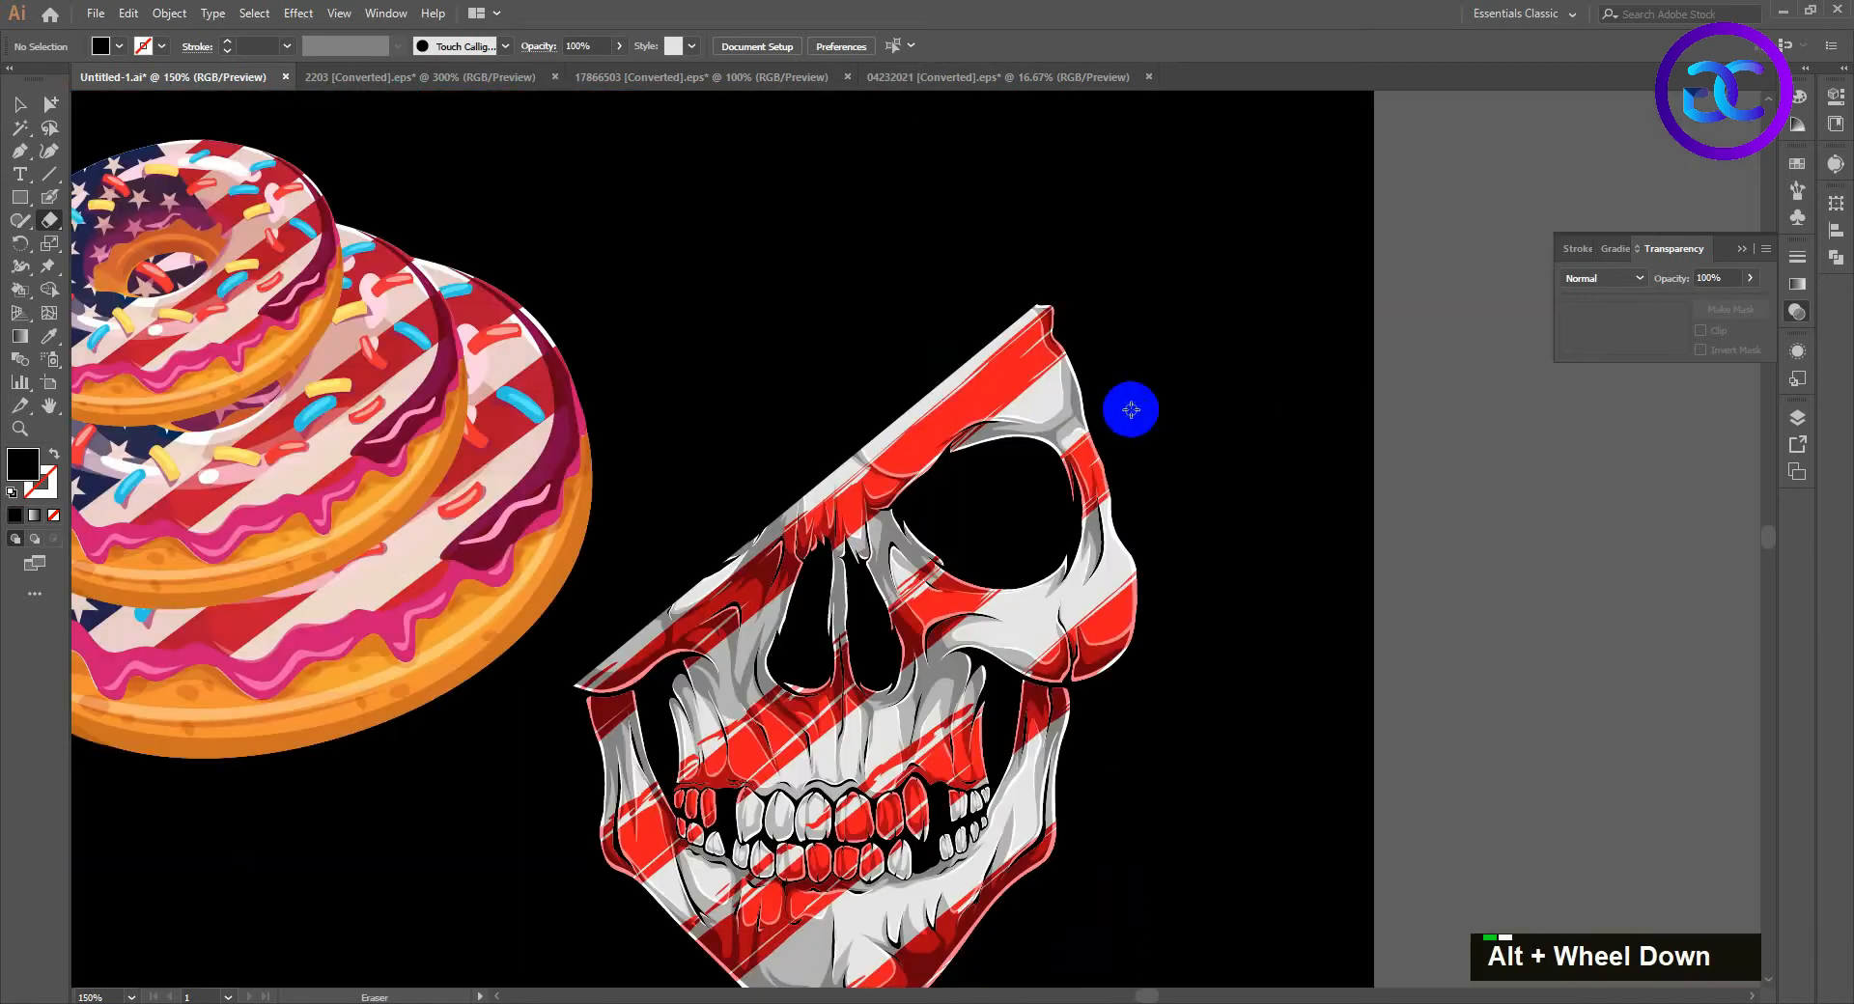
{"action": "scroll", "coordinate": [719, 232], "scroll_direction": "down", "scroll_amount": 1}
{"action": "left_click_drag", "start_coordinate": [857, 327], "coordinate": [650, 454]}
{"action": "double_click", "coordinate": [915, 413]}
{"action": "scroll", "coordinate": [863, 379], "scroll_direction": "up", "scroll_amount": 2}
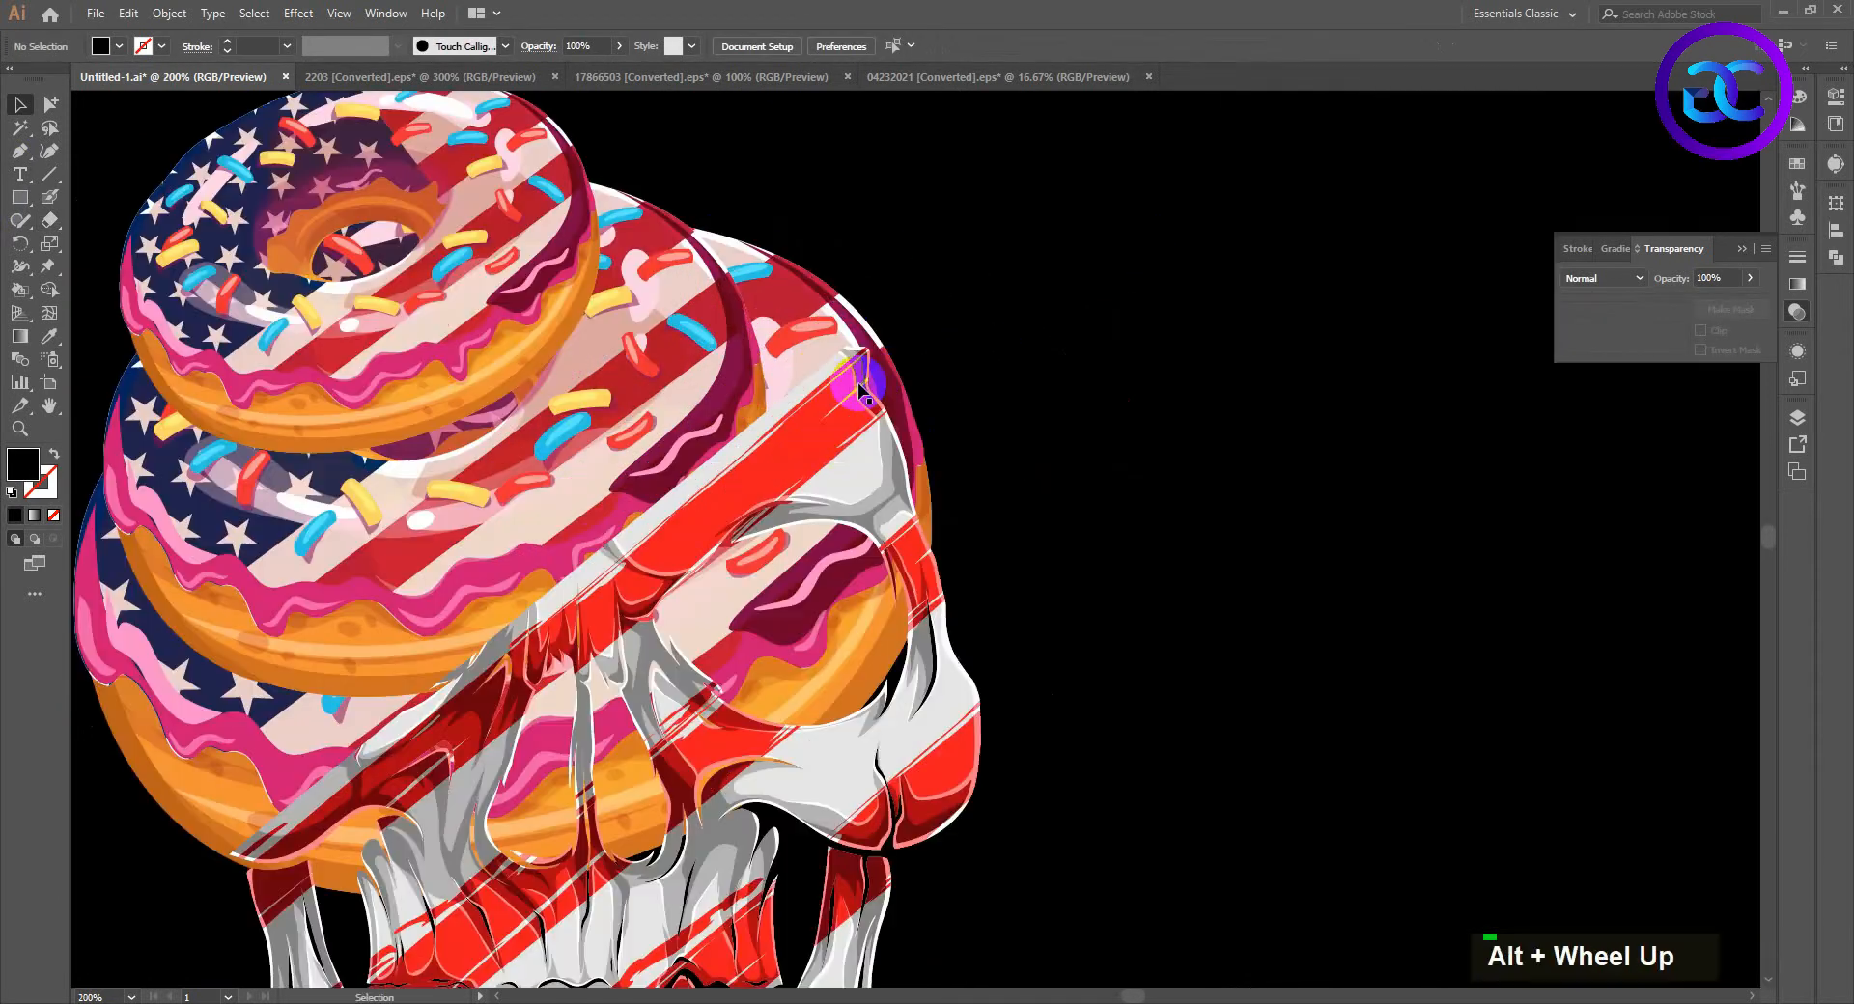
{"action": "mouse_move", "coordinate": [864, 425]}
{"action": "left_mouse_down"}
{"action": "mouse_move", "coordinate": [972, 422]}
{"action": "mouse_move", "coordinate": [889, 451]}
{"action": "left_mouse_up"}
{"action": "left_click", "coordinate": [1126, 444]}
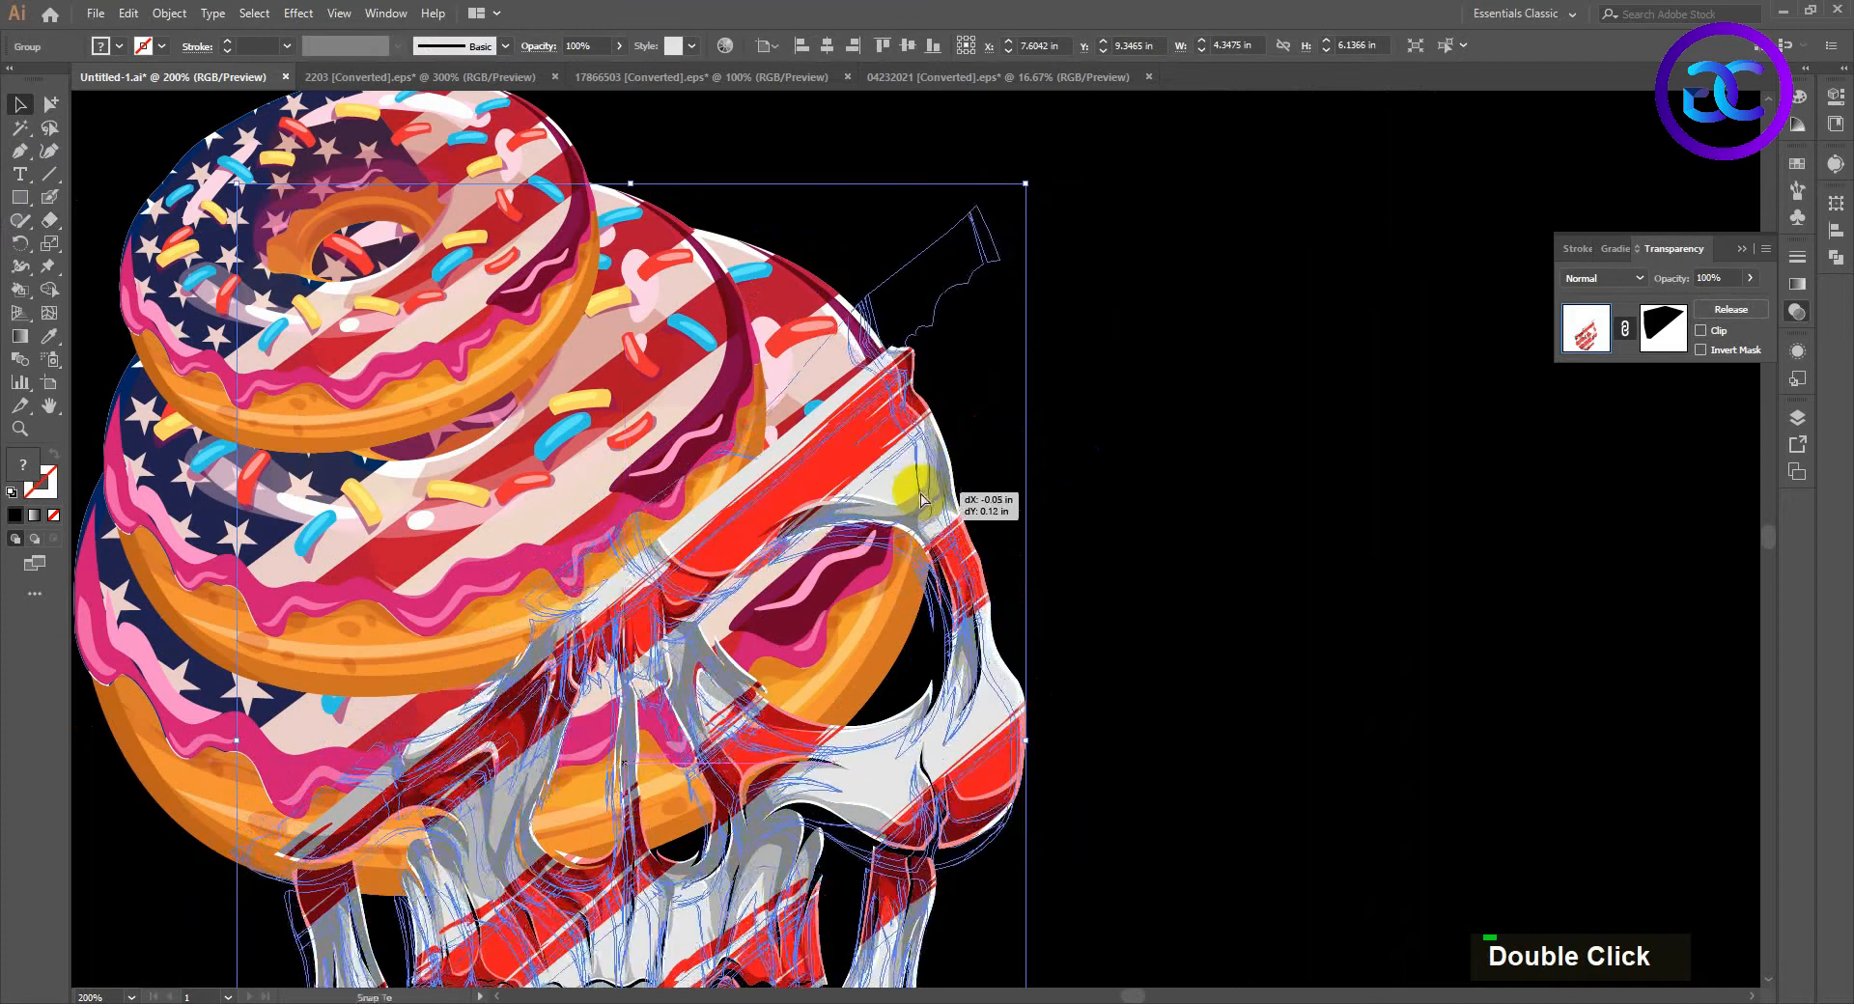
{"action": "double_click", "coordinate": [1108, 425]}
Step: Select all three donuts in the stack and group them
{"action": "scroll", "coordinate": [1126, 446], "scroll_direction": "down", "scroll_amount": 2}
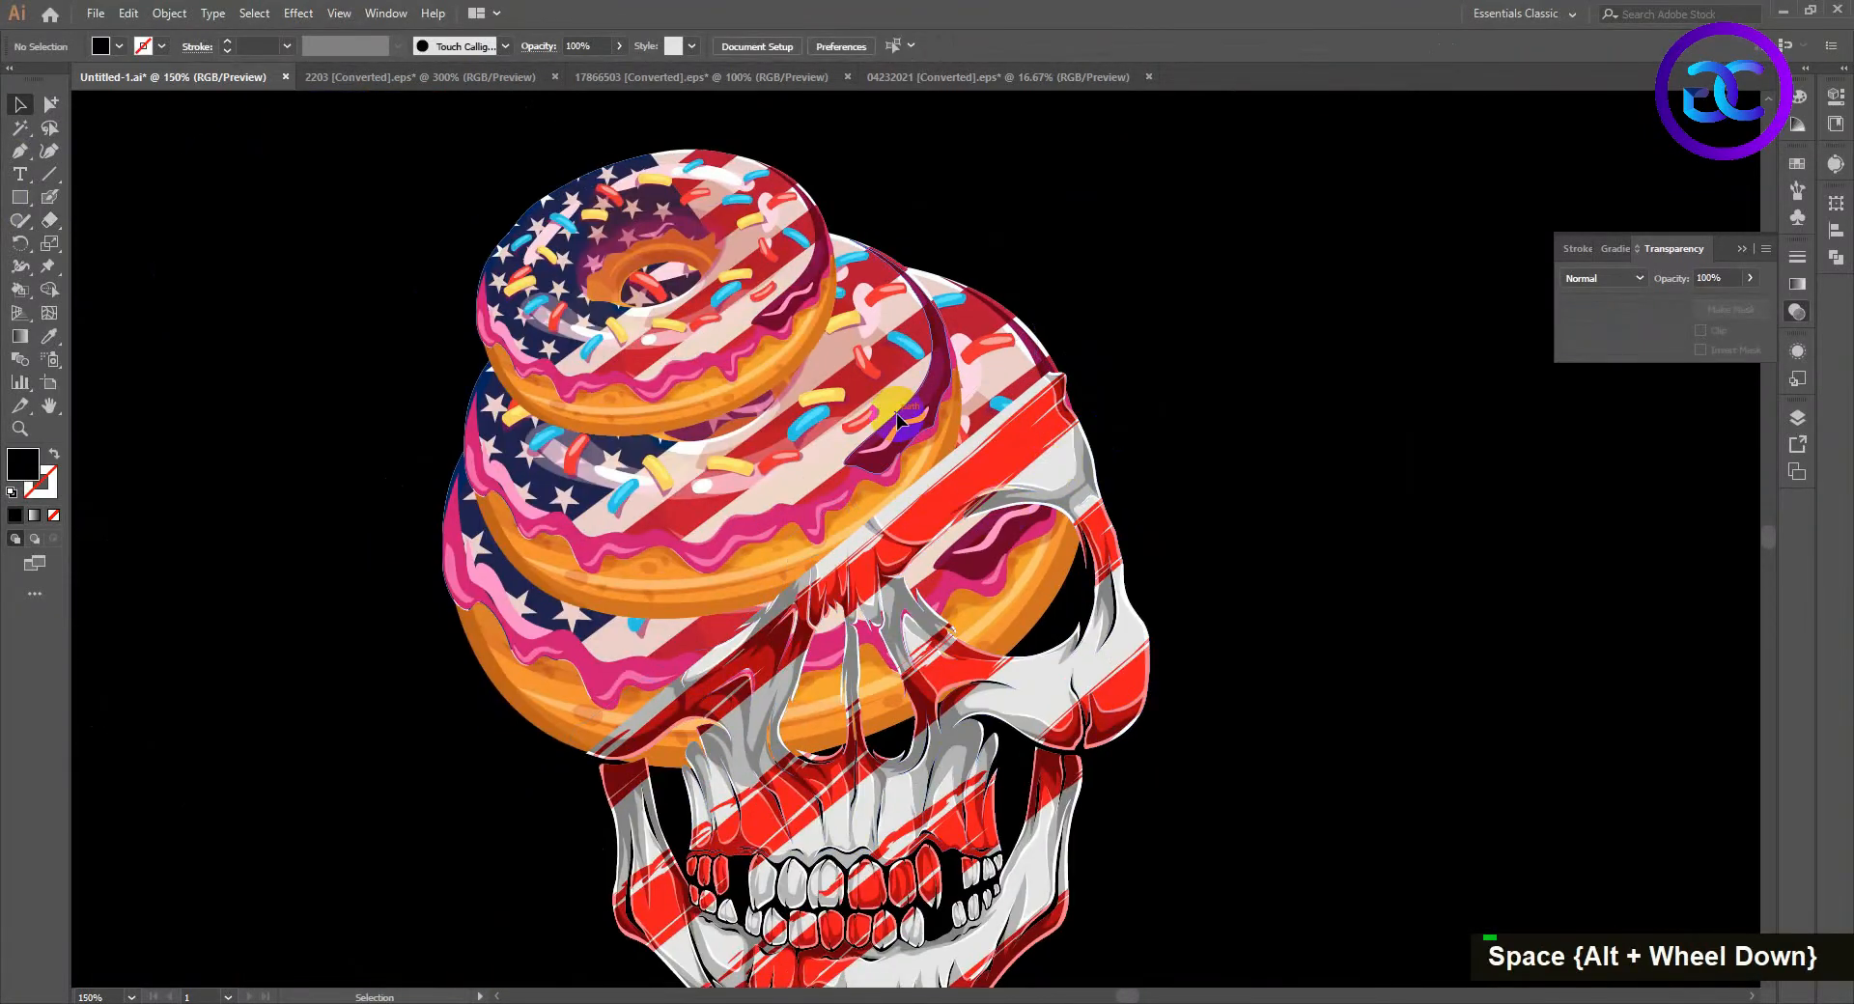
{"action": "left_click", "coordinate": [896, 414]}
{"action": "left_click", "coordinate": [1159, 384]}
{"action": "double_click", "coordinate": [797, 333]}
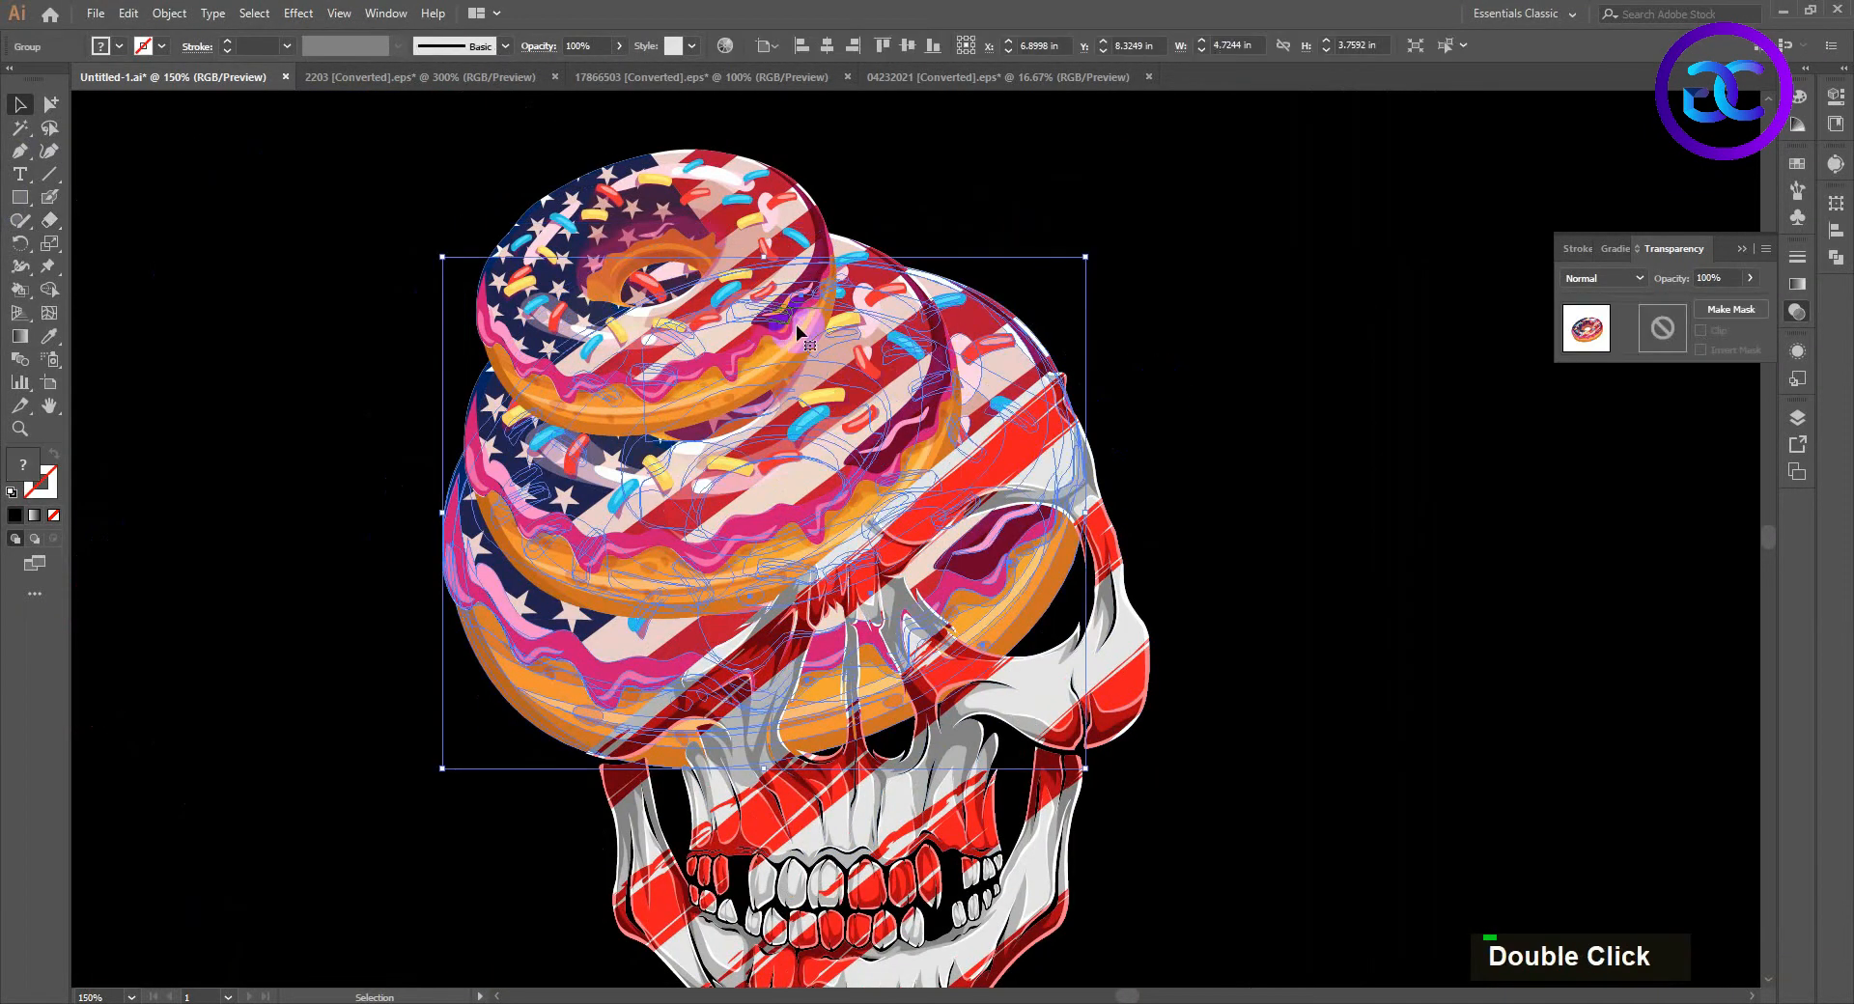
{"action": "left_click", "coordinate": [911, 394], "text": "shift"}
{"action": "left_click", "coordinate": [911, 310], "text": "shift"}
{"action": "left_click", "coordinate": [965, 348], "text": "shift"}
{"action": "right_click", "coordinate": [985, 329]}
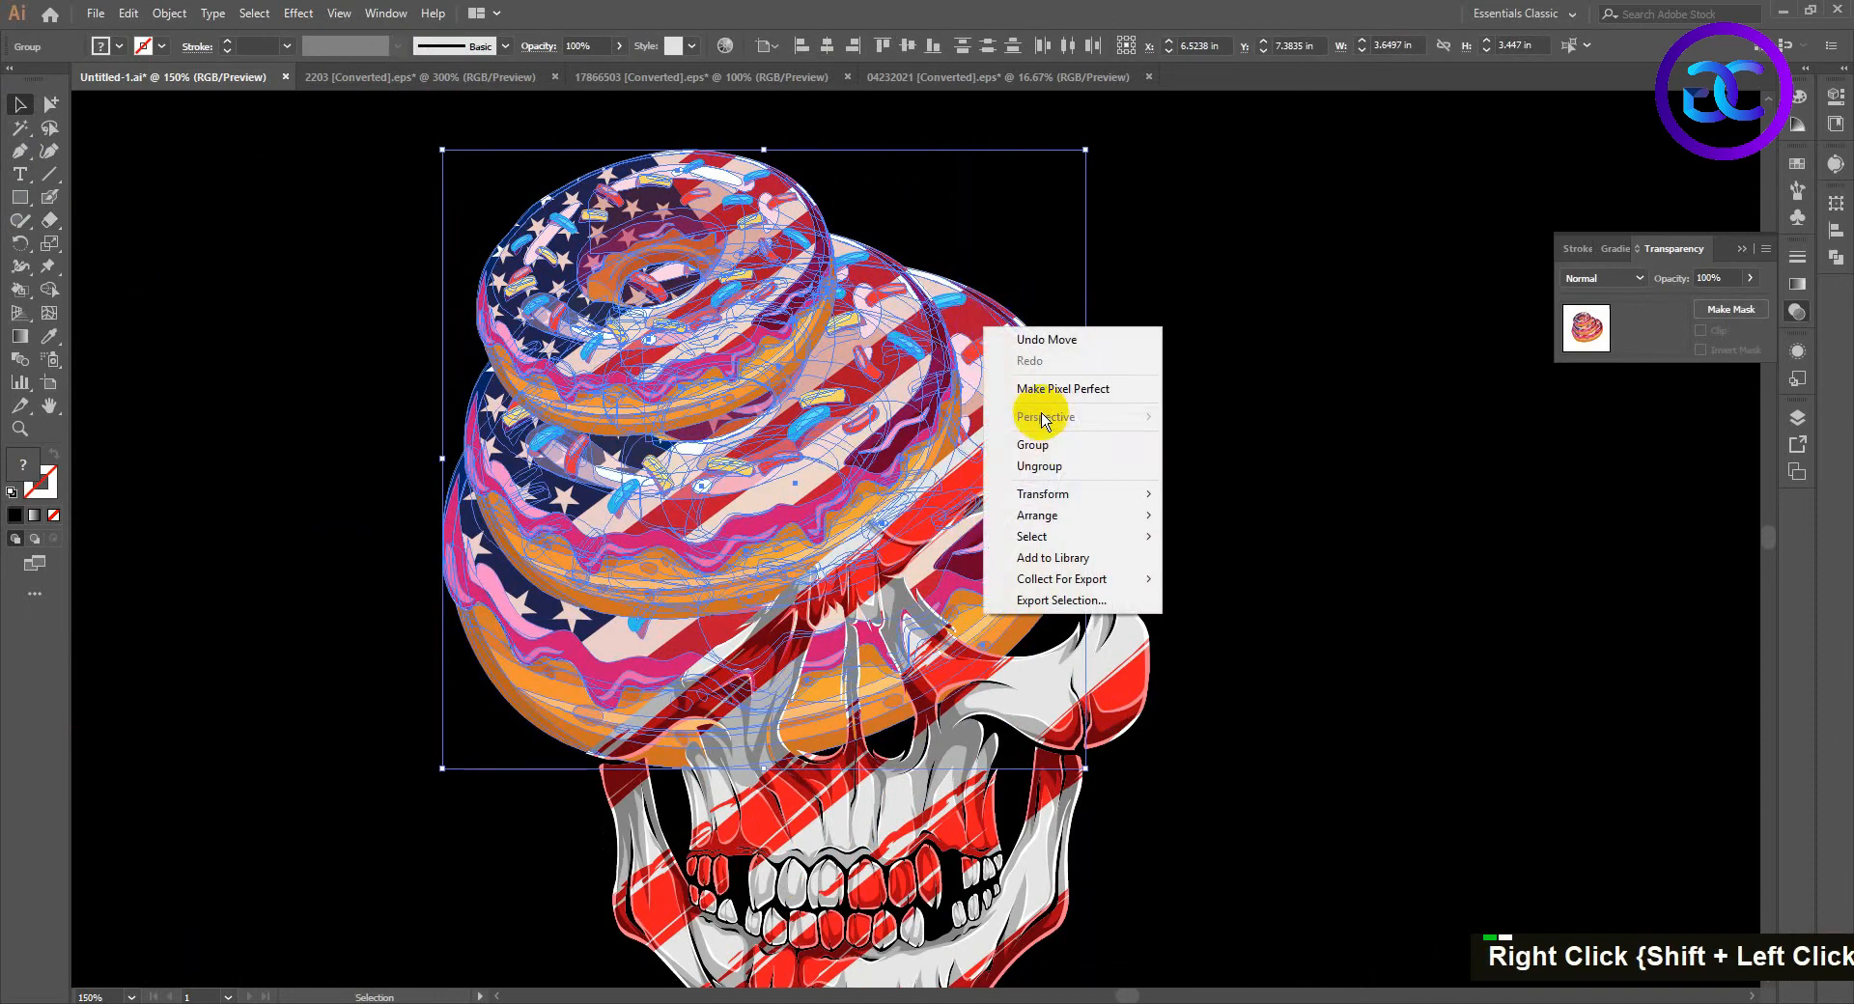
{"action": "left_click", "coordinate": [1040, 445]}
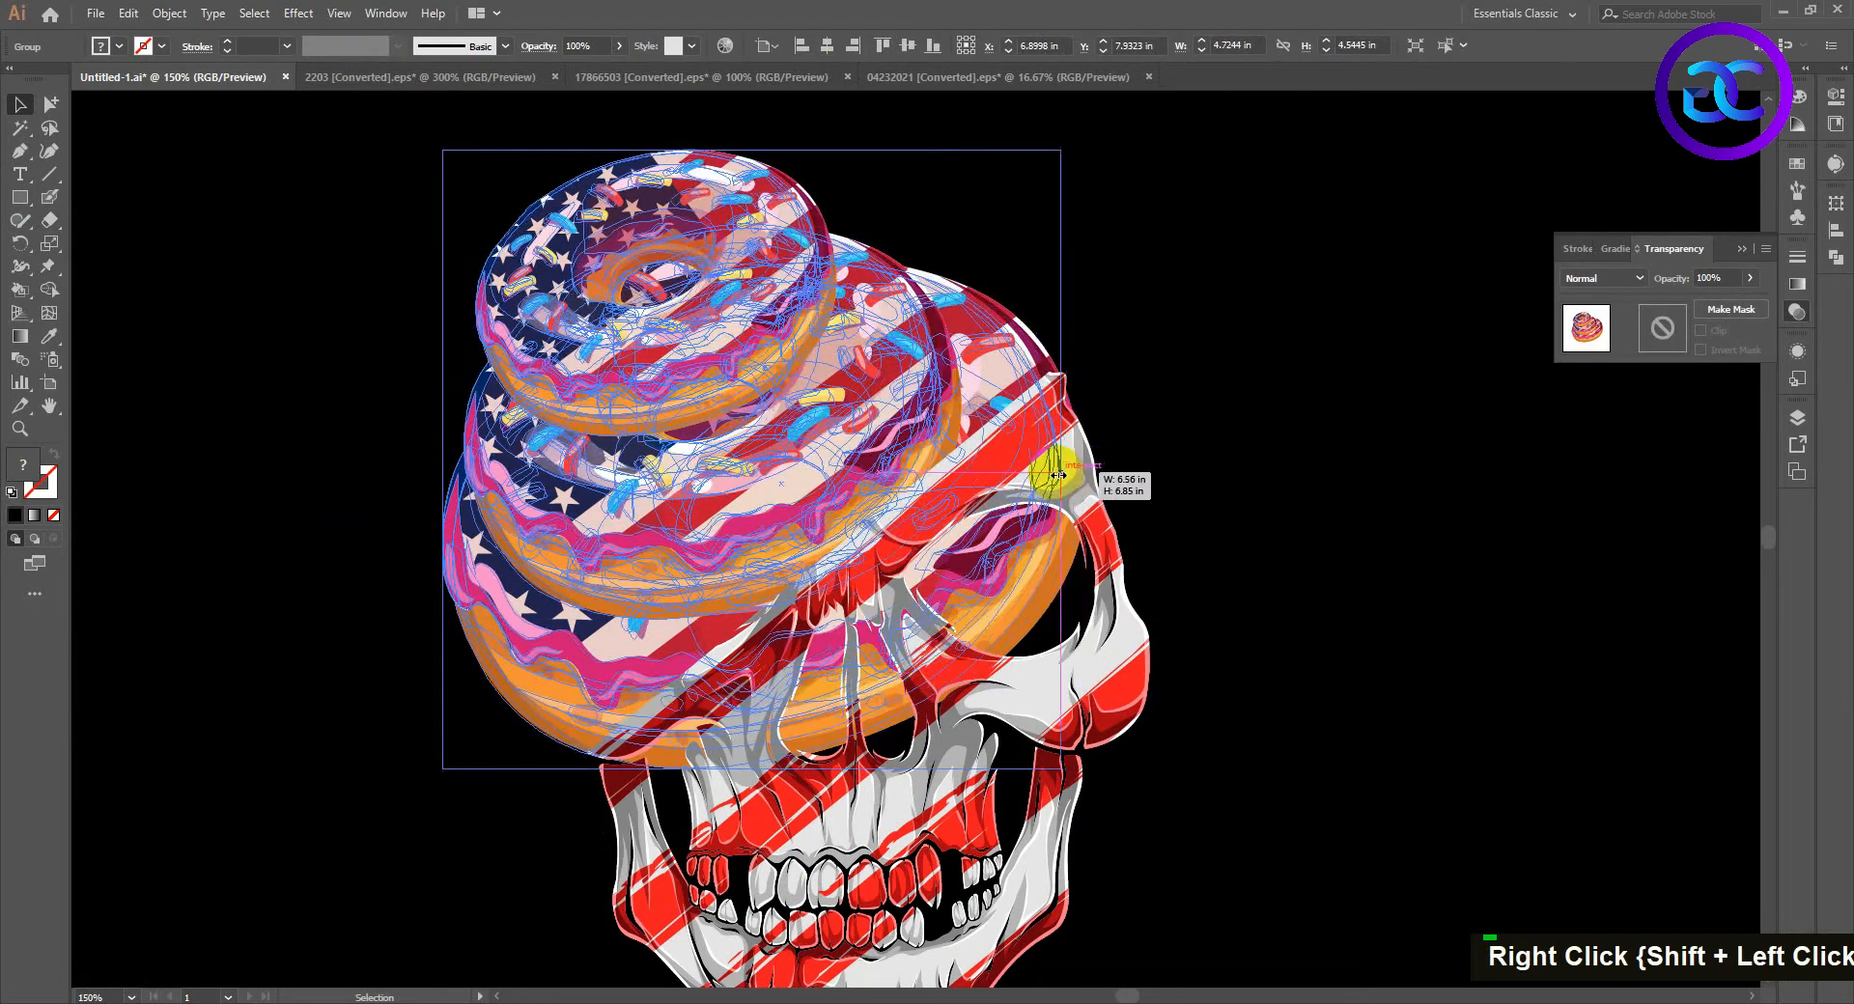
Step: Narrow the donut group horizontally and shift it slightly over the skull
{"action": "left_click", "coordinate": [1101, 431]}
{"action": "left_click_drag", "start_coordinate": [855, 433], "coordinate": [893, 423]}
{"action": "left_click", "coordinate": [1150, 421]}
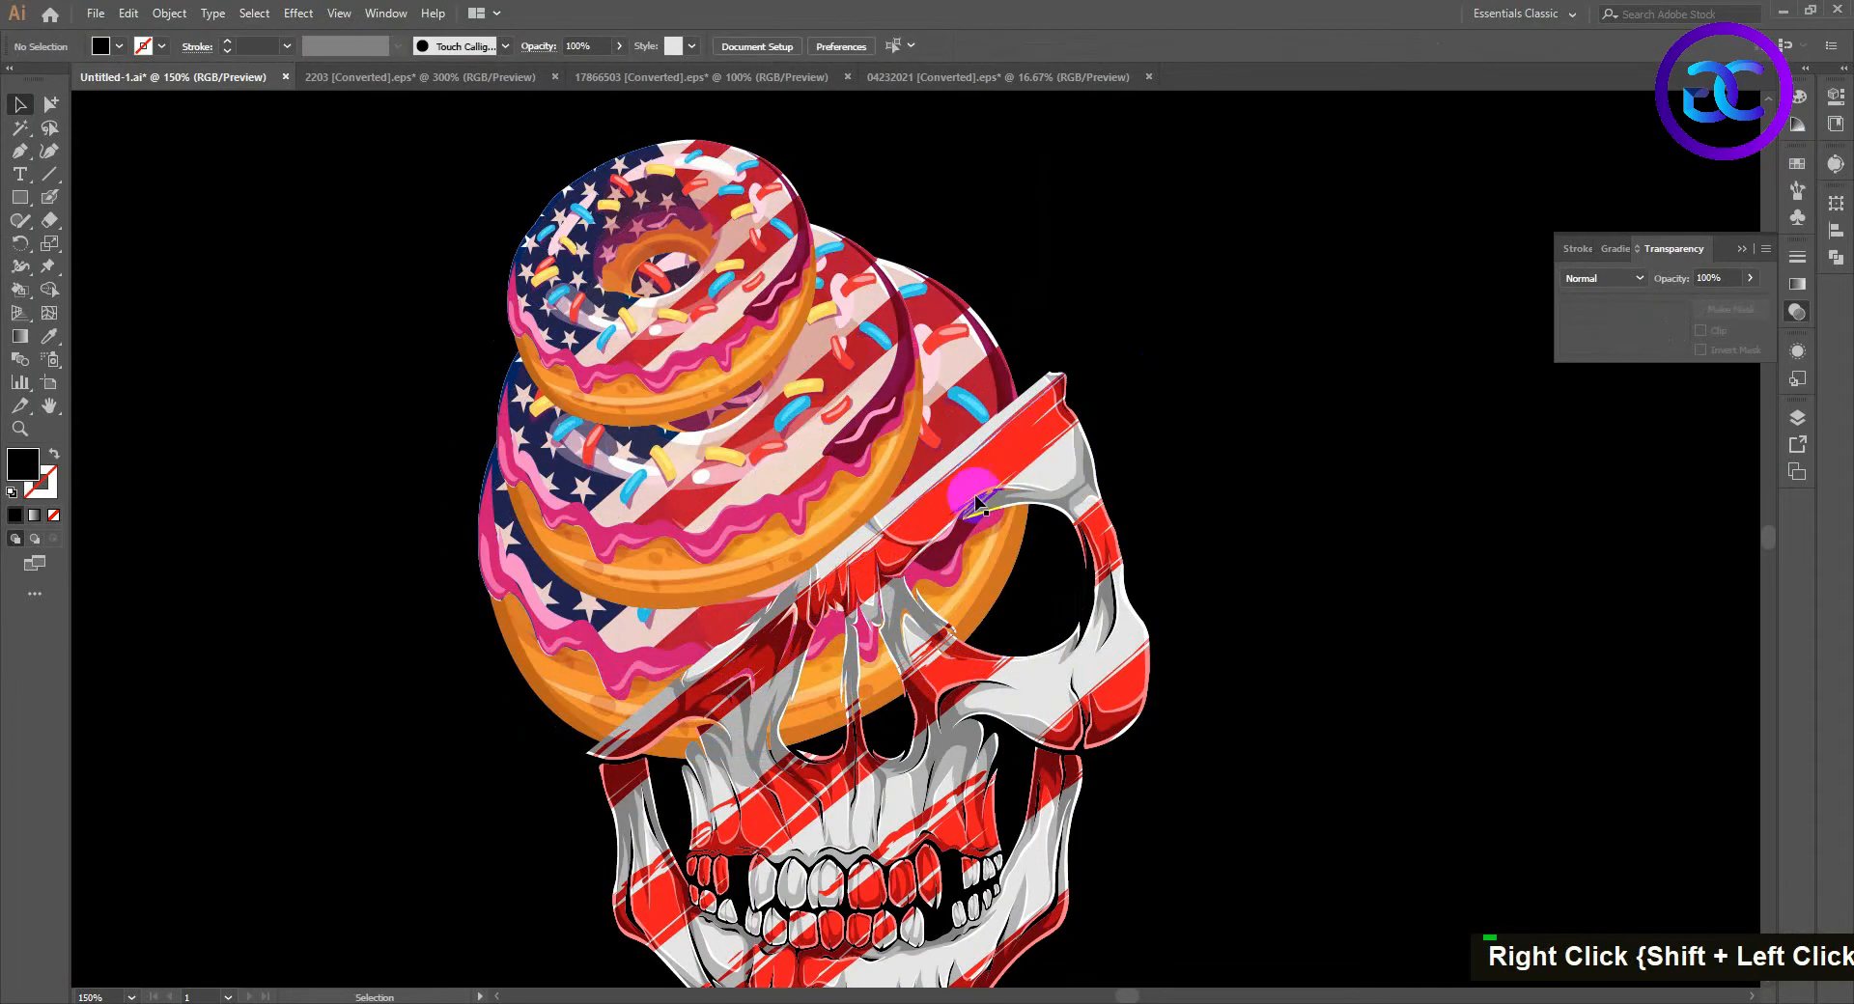
Step: Move the skull up and inward over the donuts and scale it down slightly, keeping its proportions
{"action": "left_click_drag", "start_coordinate": [1030, 465], "coordinate": [1000, 435]}
{"action": "left_click", "coordinate": [1154, 405]}
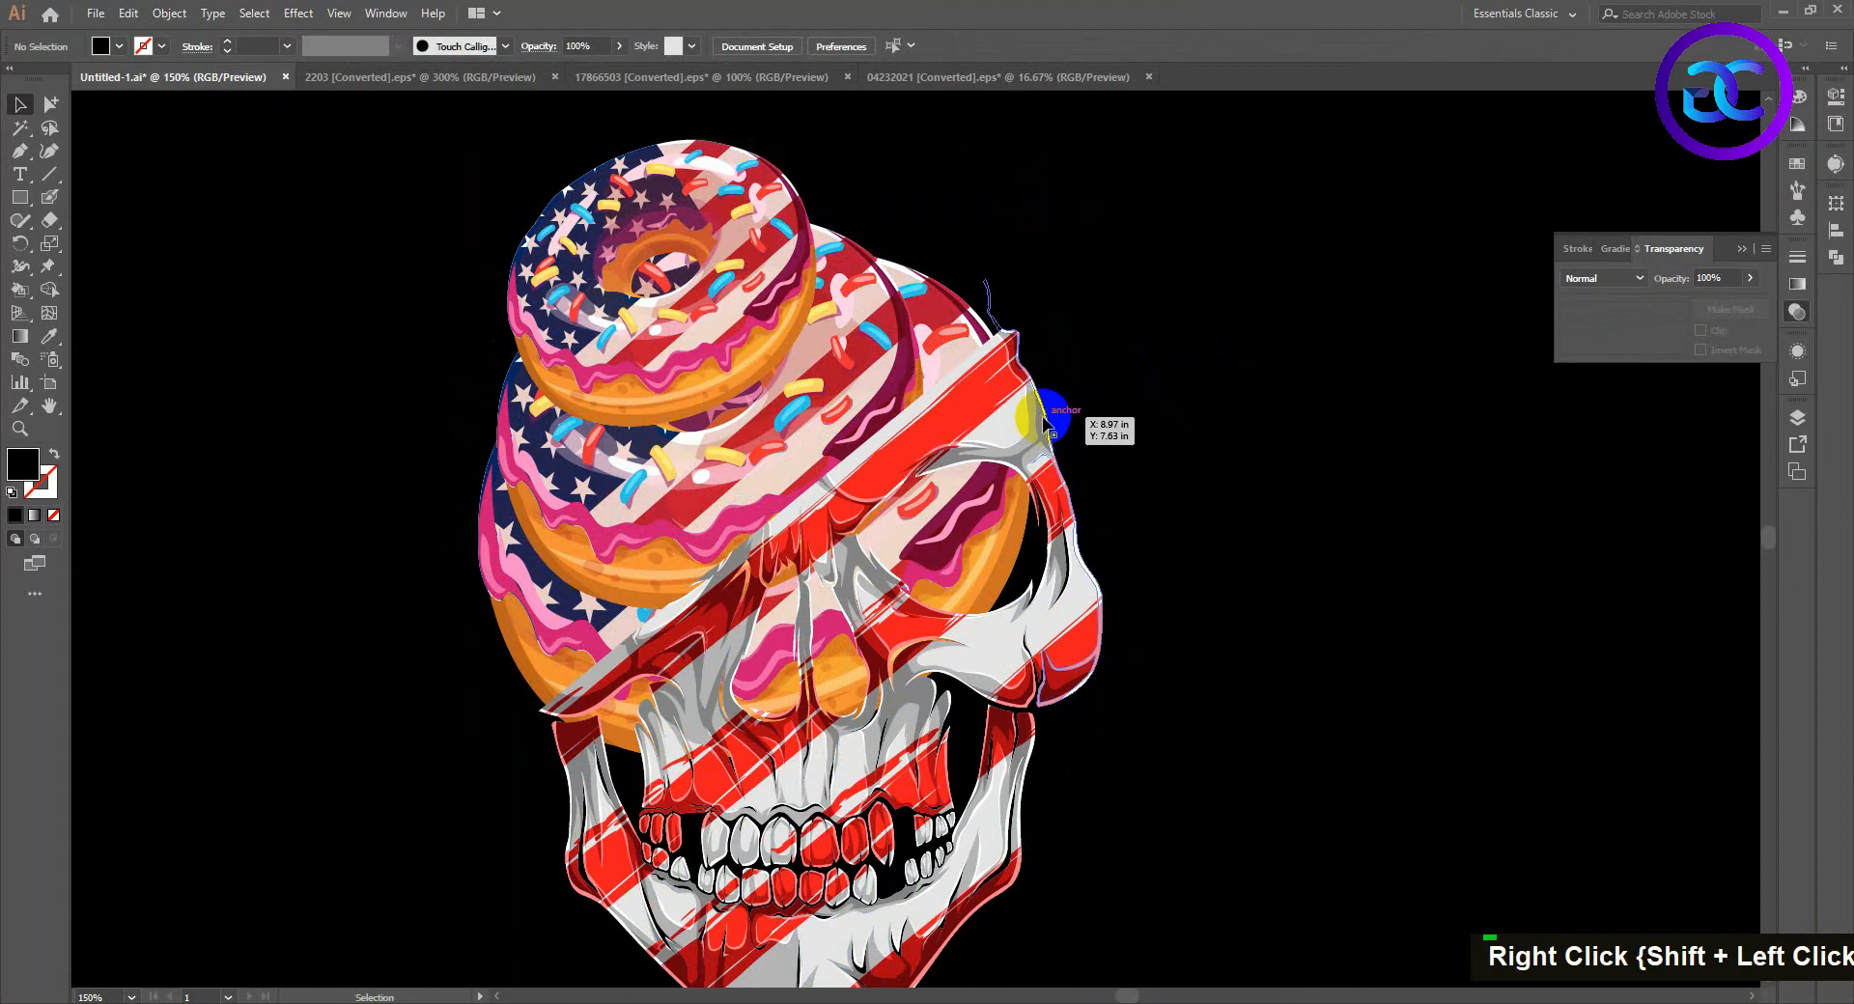
{"action": "left_click", "coordinate": [1029, 413], "text": "shift"}
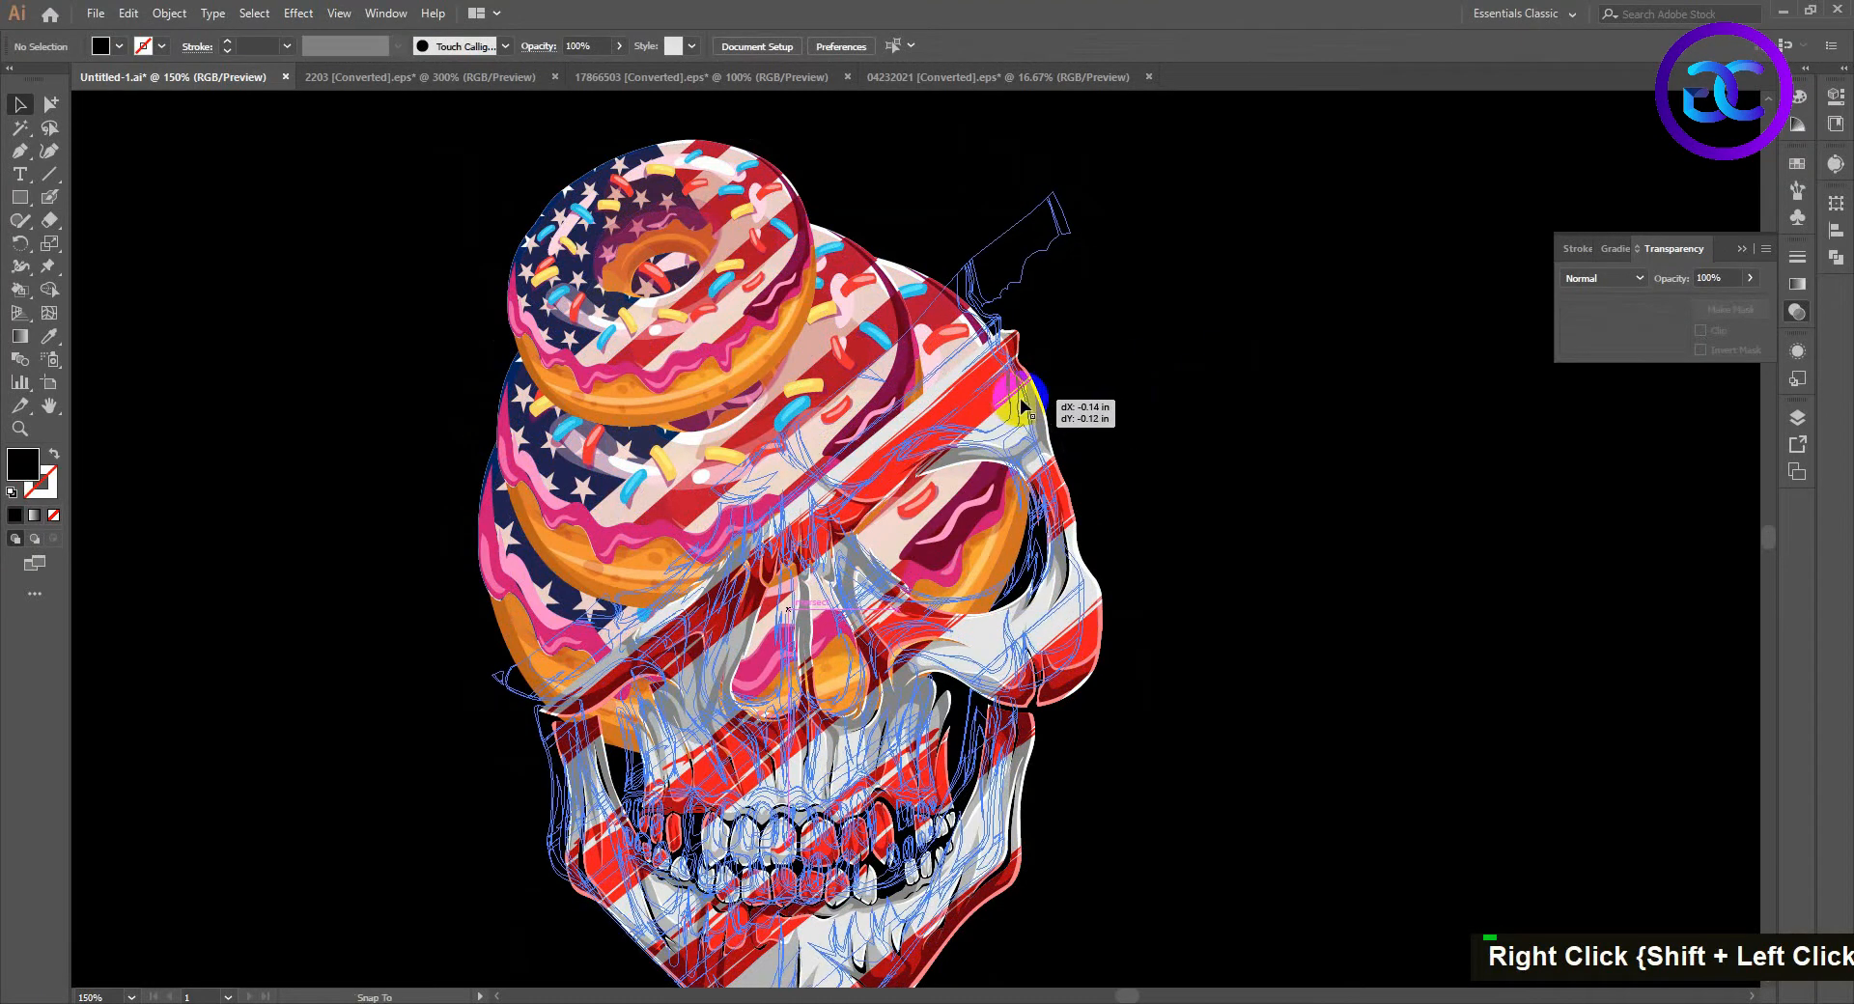
{"action": "right_click", "coordinate": [1040, 342]}
{"action": "left_click", "coordinate": [1084, 194], "text": "alt+shift"}
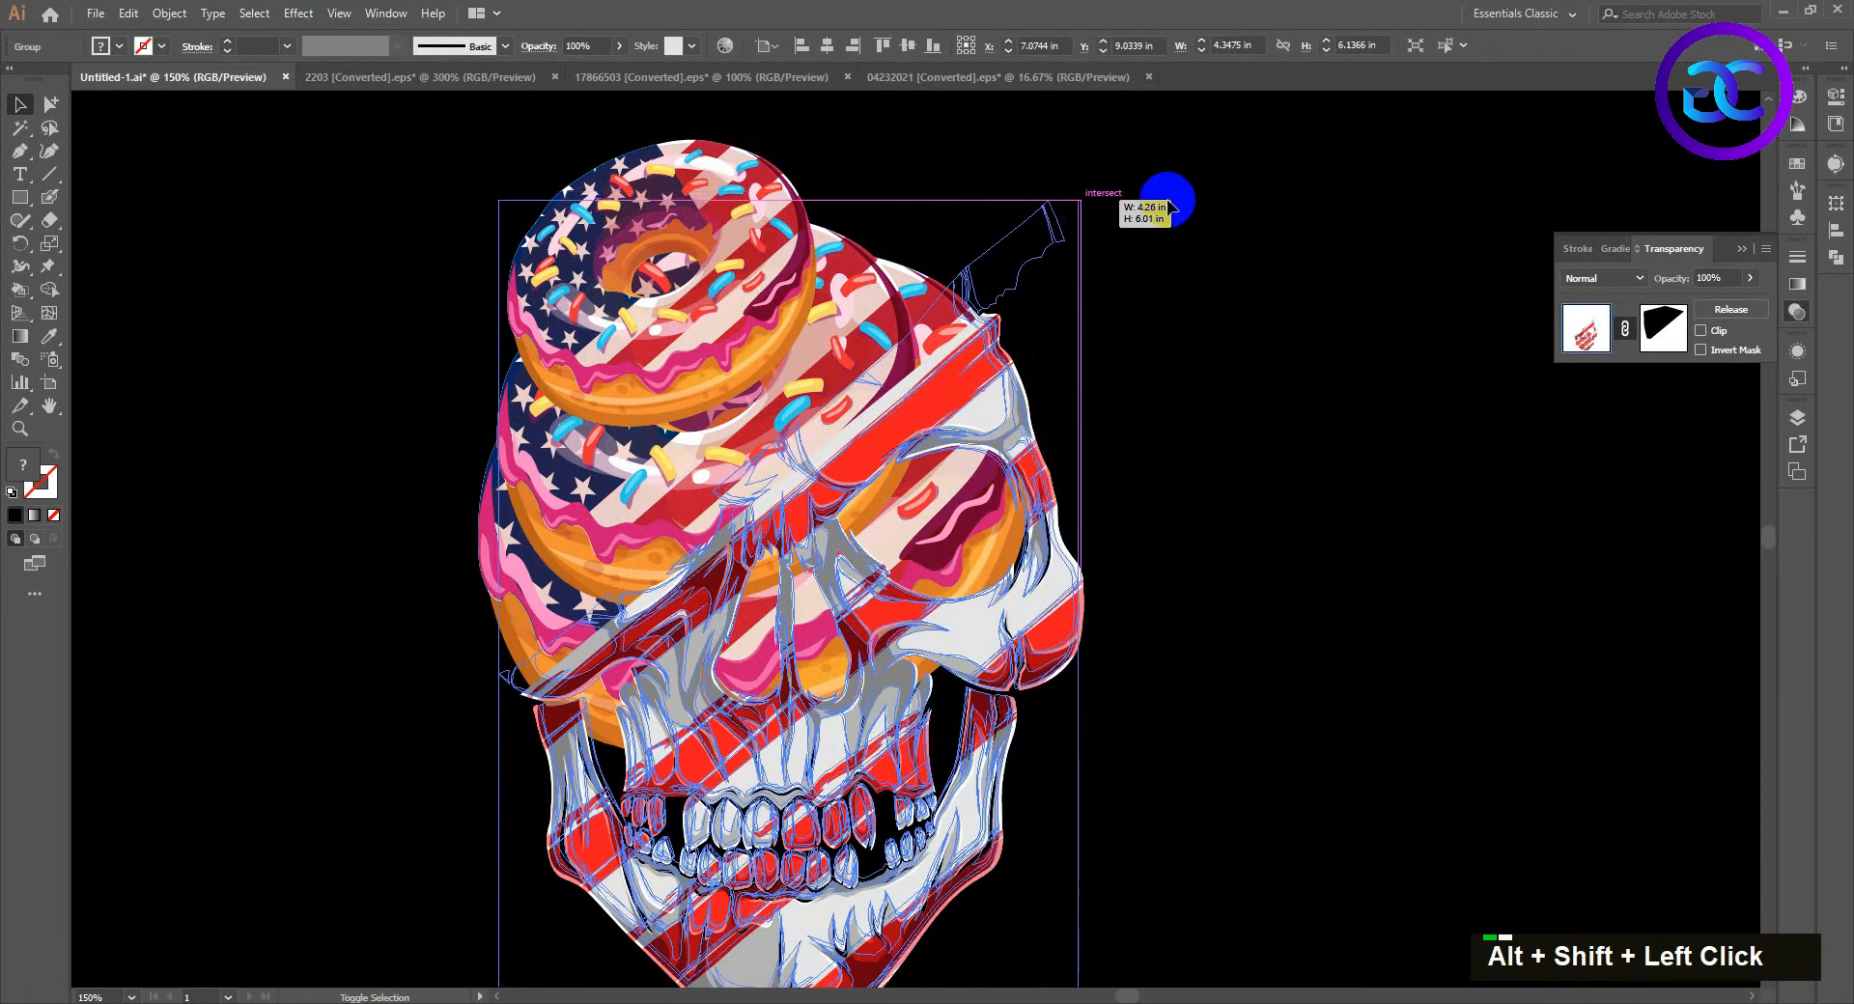
{"action": "left_click", "coordinate": [1190, 206], "text": "alt+shift"}
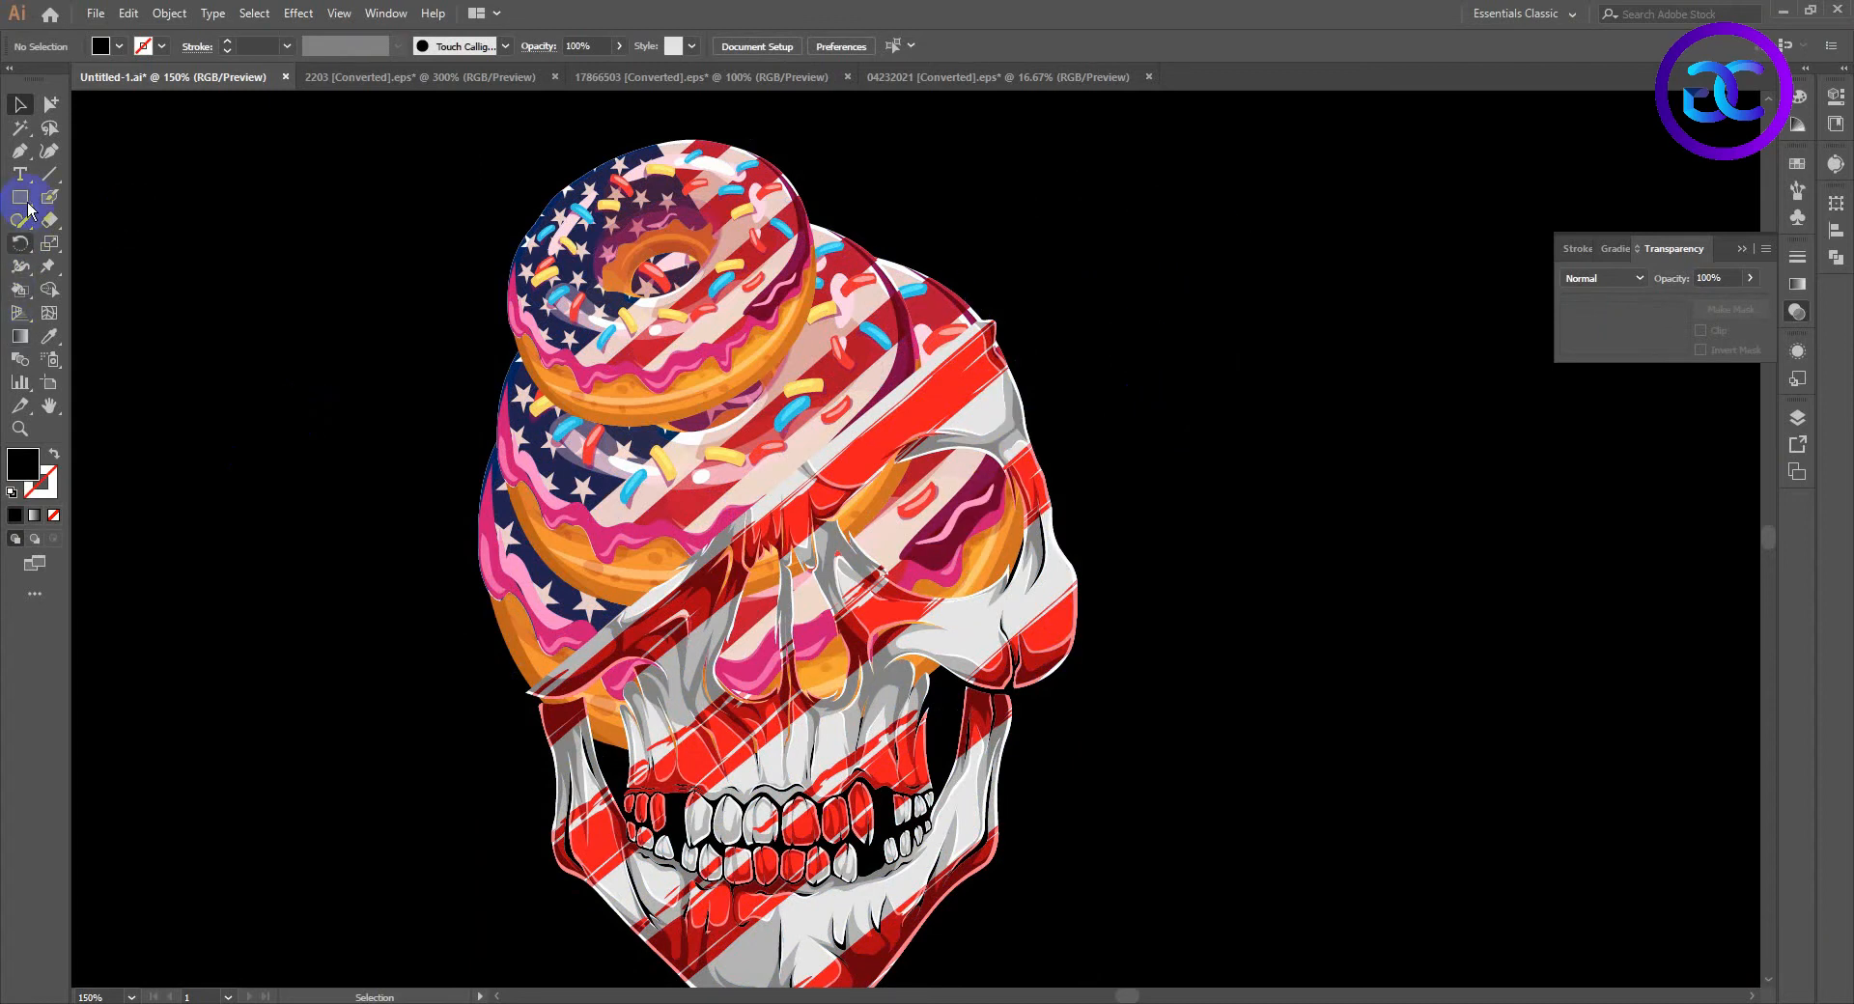
Step: Trace the skull's diagonal cut edge with the Pen tool from its lower corner to the upper tip
{"action": "scroll", "coordinate": [445, 717], "scroll_direction": "up", "scroll_amount": 2}
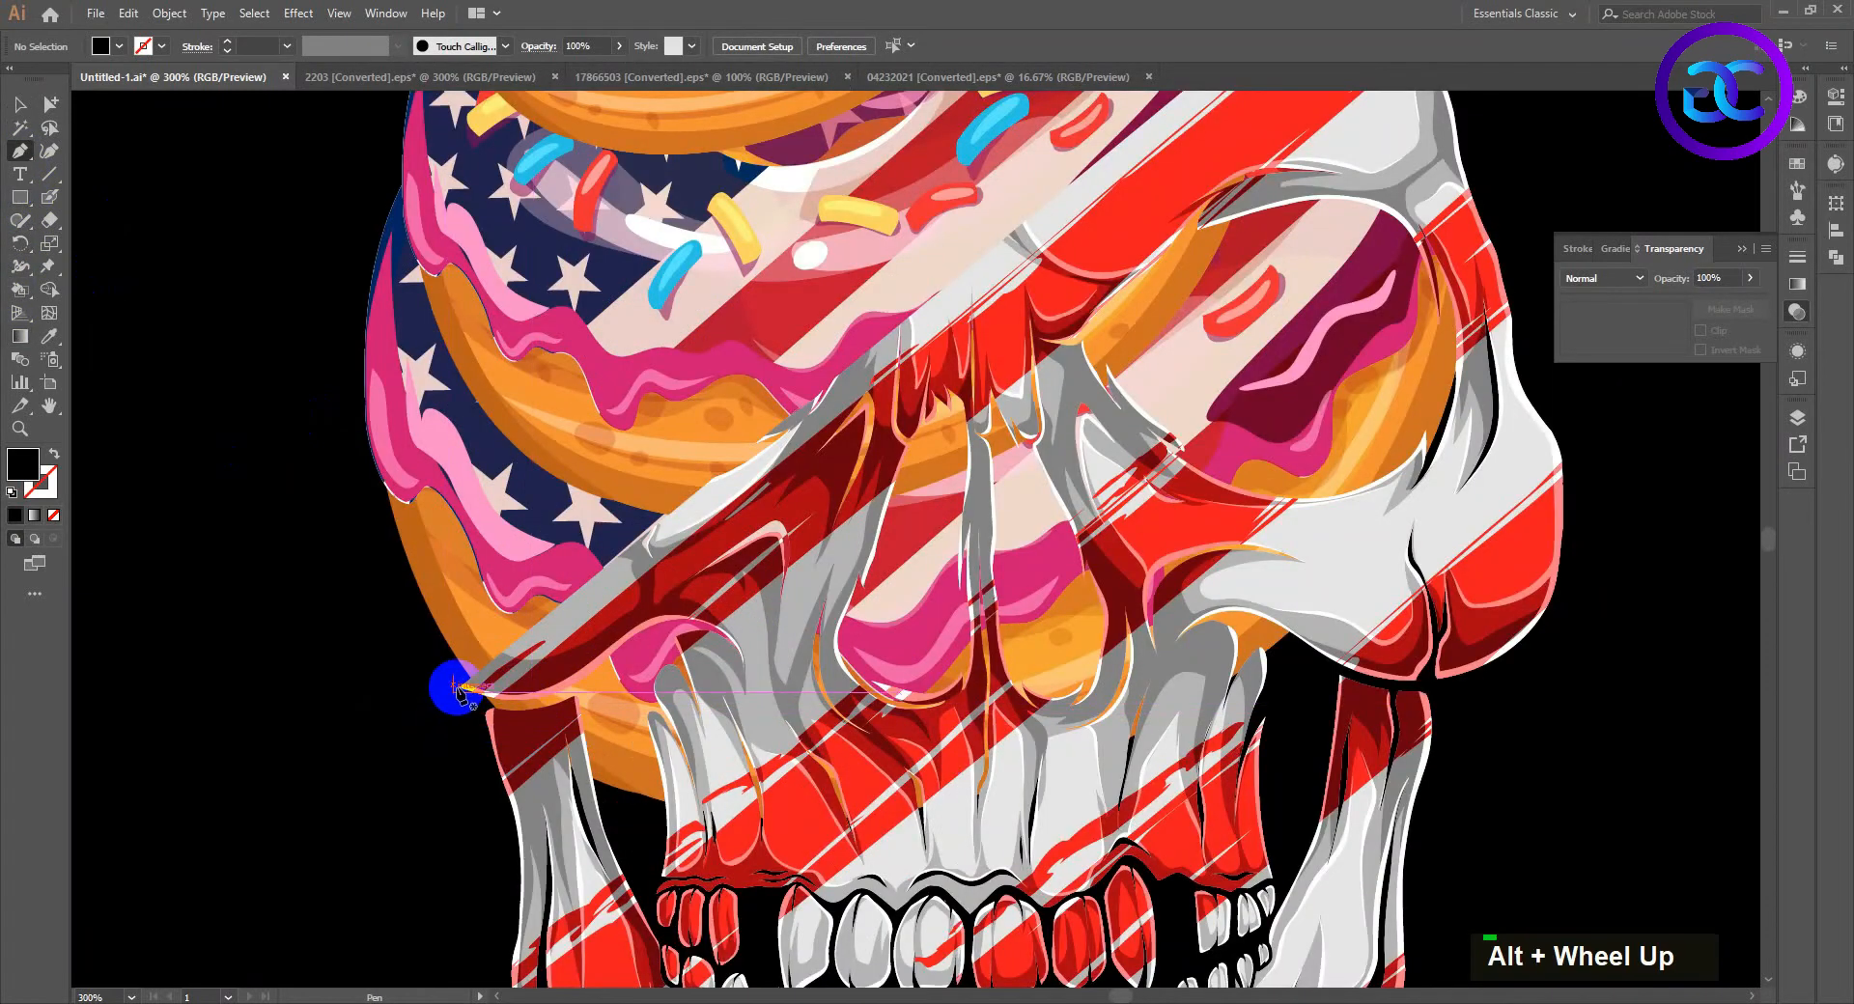
{"action": "left_click", "coordinate": [461, 688]}
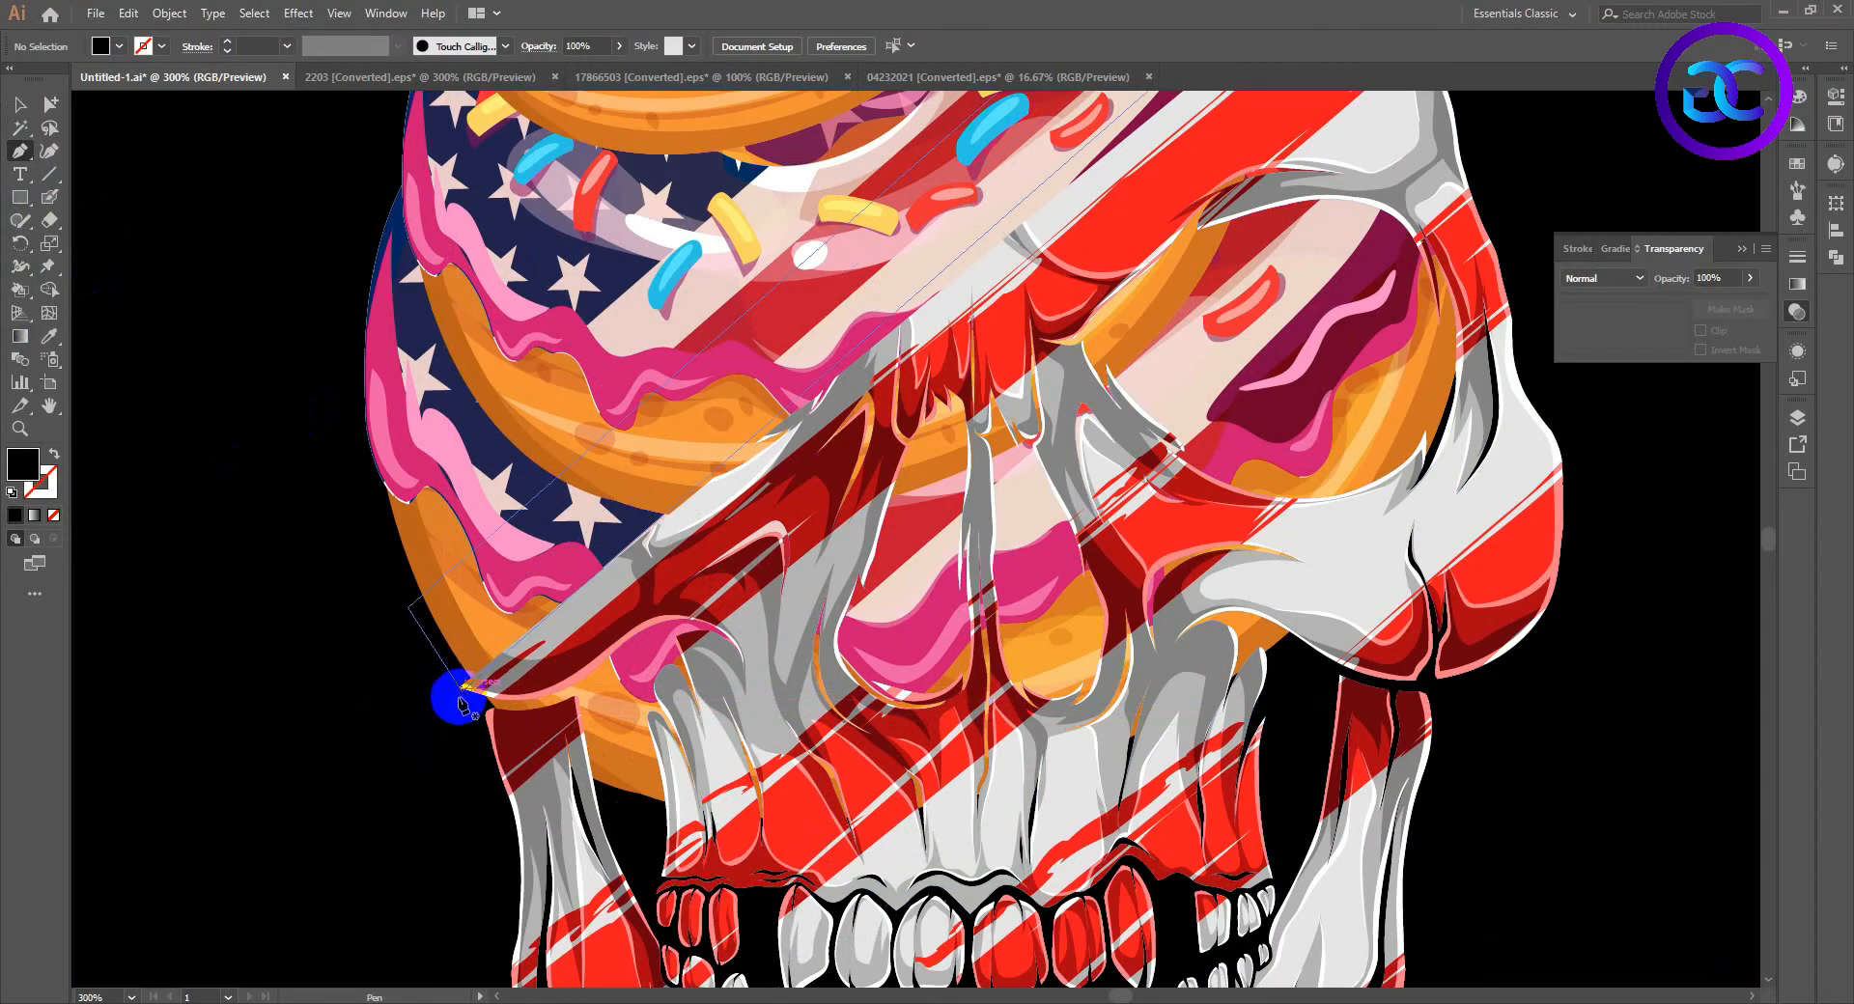
{"action": "double_click", "coordinate": [546, 640]}
{"action": "left_click", "coordinate": [668, 533]}
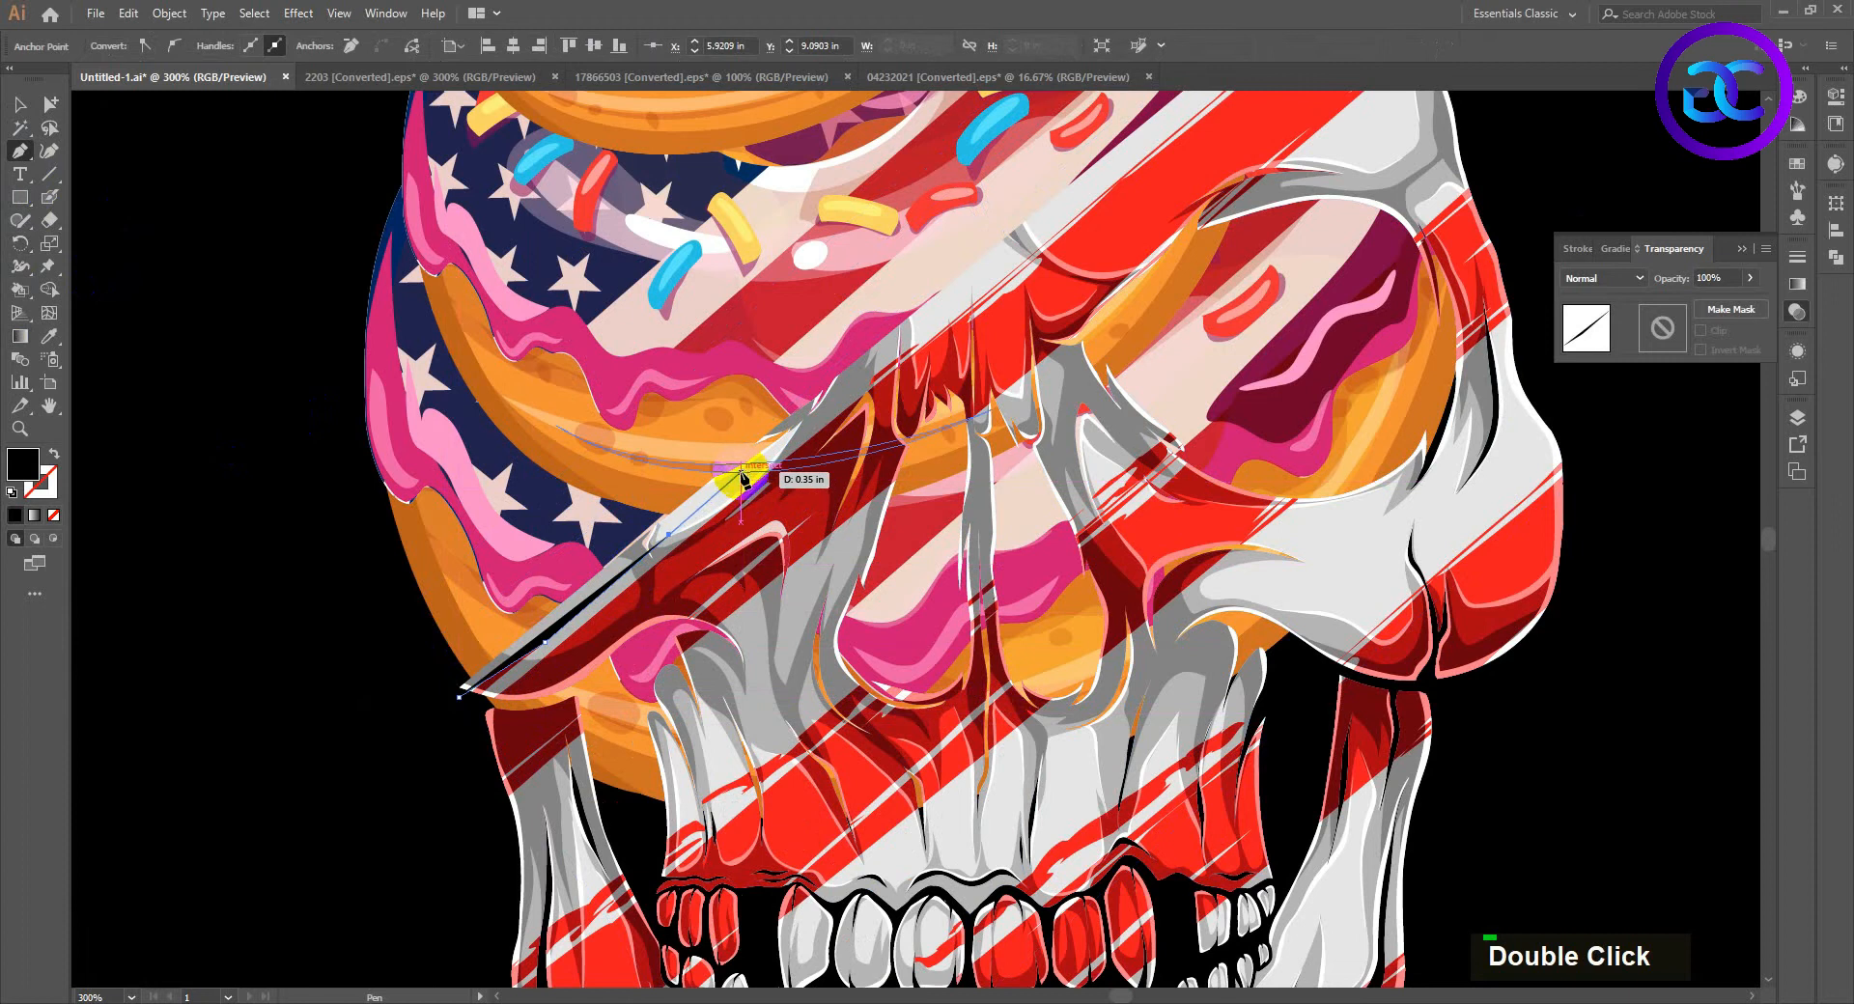
{"action": "left_click_drag", "start_coordinate": [828, 431], "coordinate": [786, 579]}
{"action": "scroll", "coordinate": [786, 579], "scroll_direction": "up", "scroll_amount": 2}
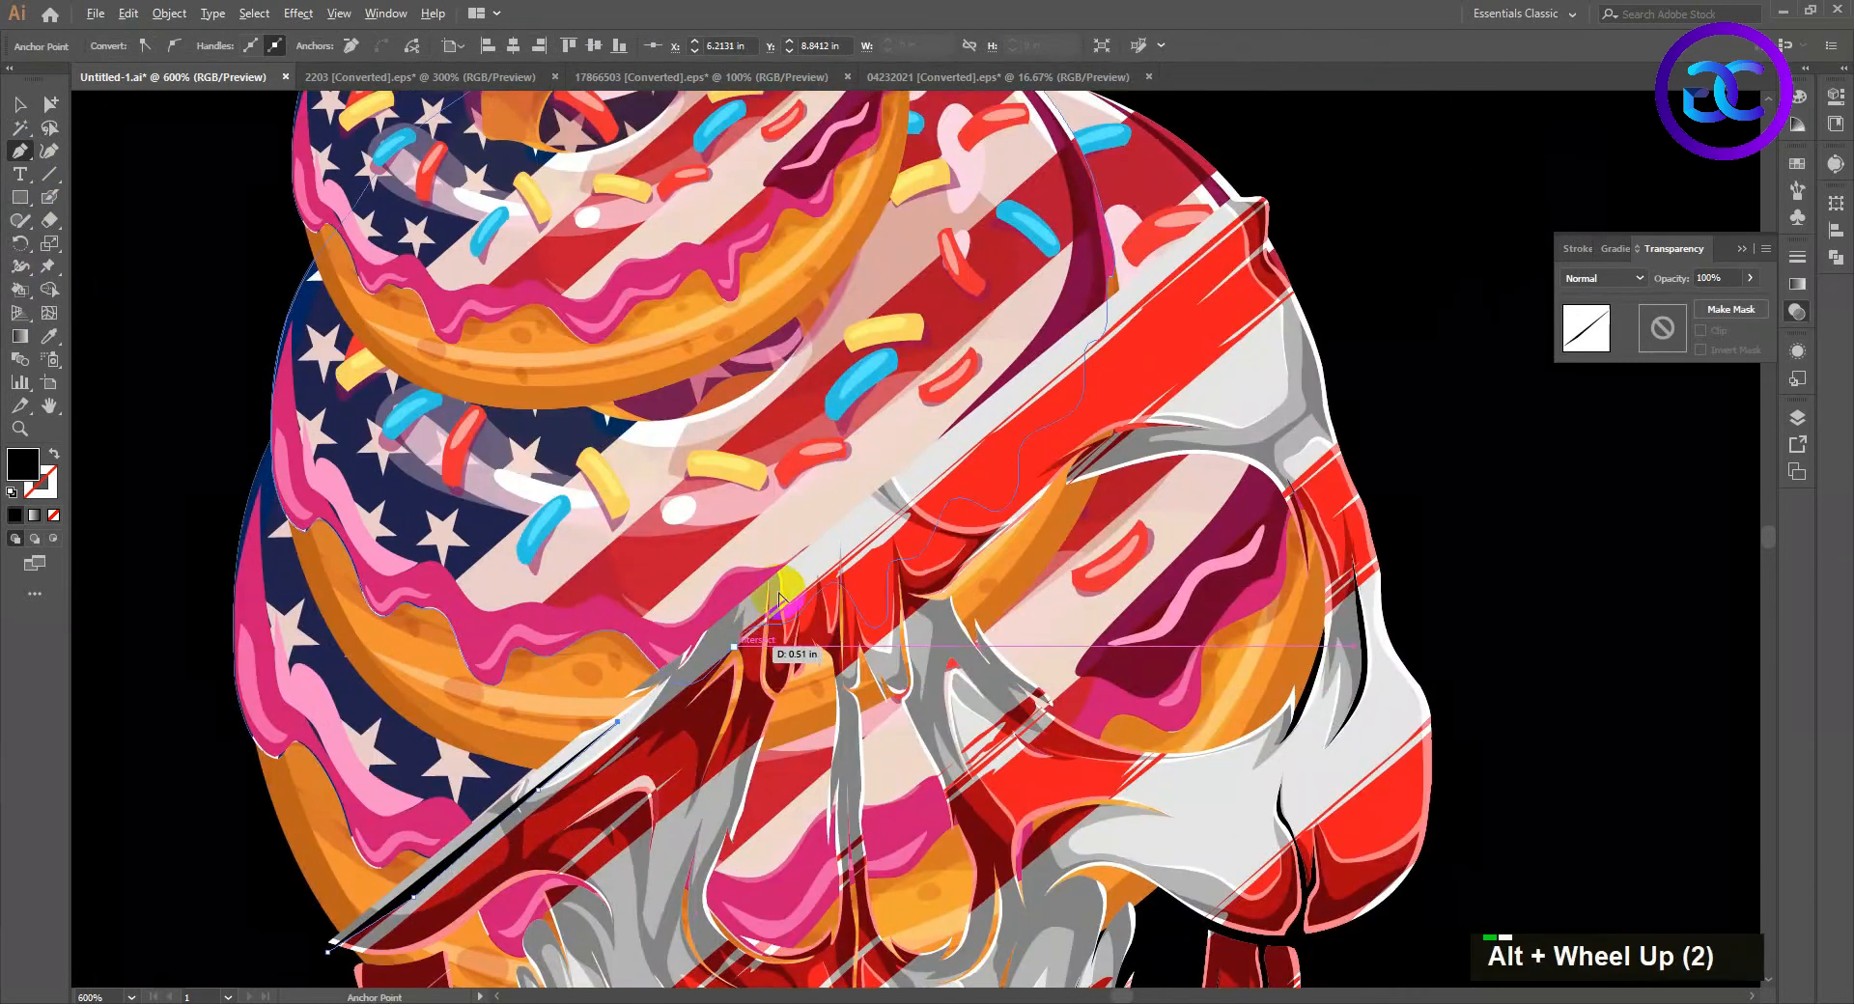
{"action": "left_click", "coordinate": [846, 527]}
{"action": "left_click_drag", "start_coordinate": [932, 485], "coordinate": [572, 832]}
{"action": "left_click", "coordinate": [808, 601]}
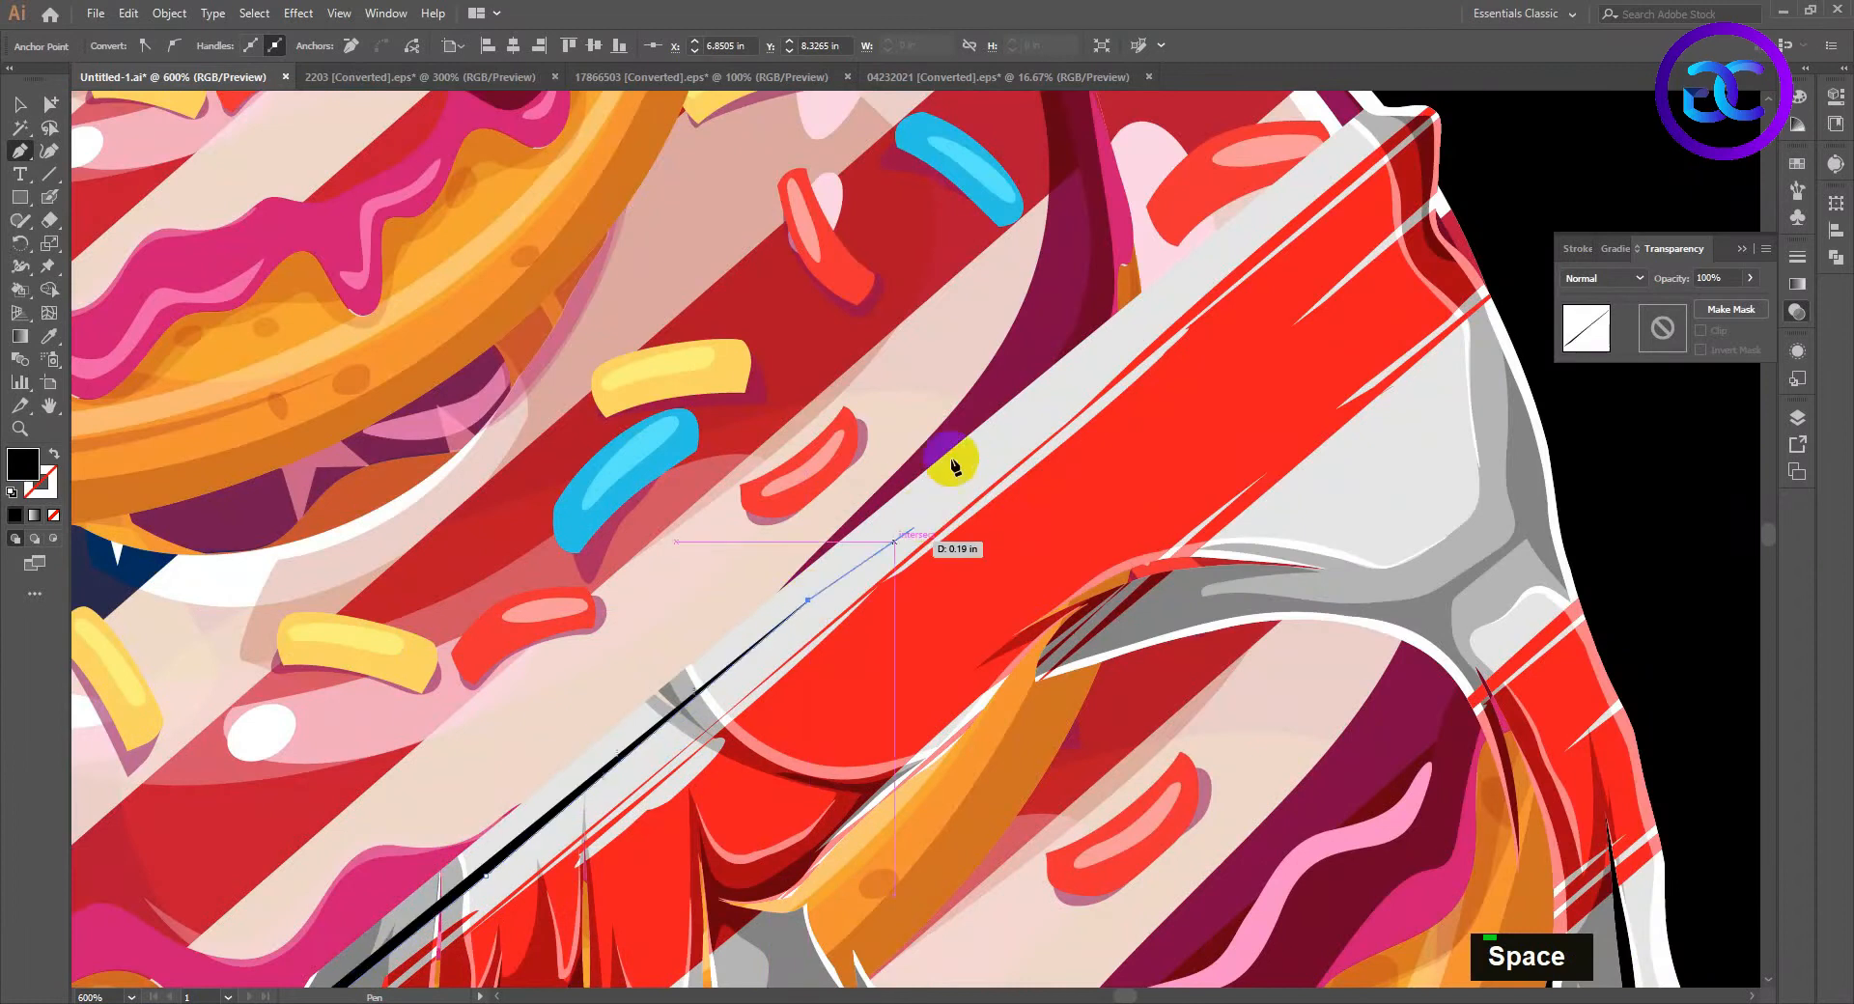
{"action": "left_click", "coordinate": [1074, 370]}
{"action": "left_click_drag", "start_coordinate": [1262, 250], "coordinate": [1387, 124]}
Step: Continue the black Pen path around the outside of the skull's face and close it at the starting corner
{"action": "scroll", "coordinate": [1399, 182], "scroll_direction": "down", "scroll_amount": 2}
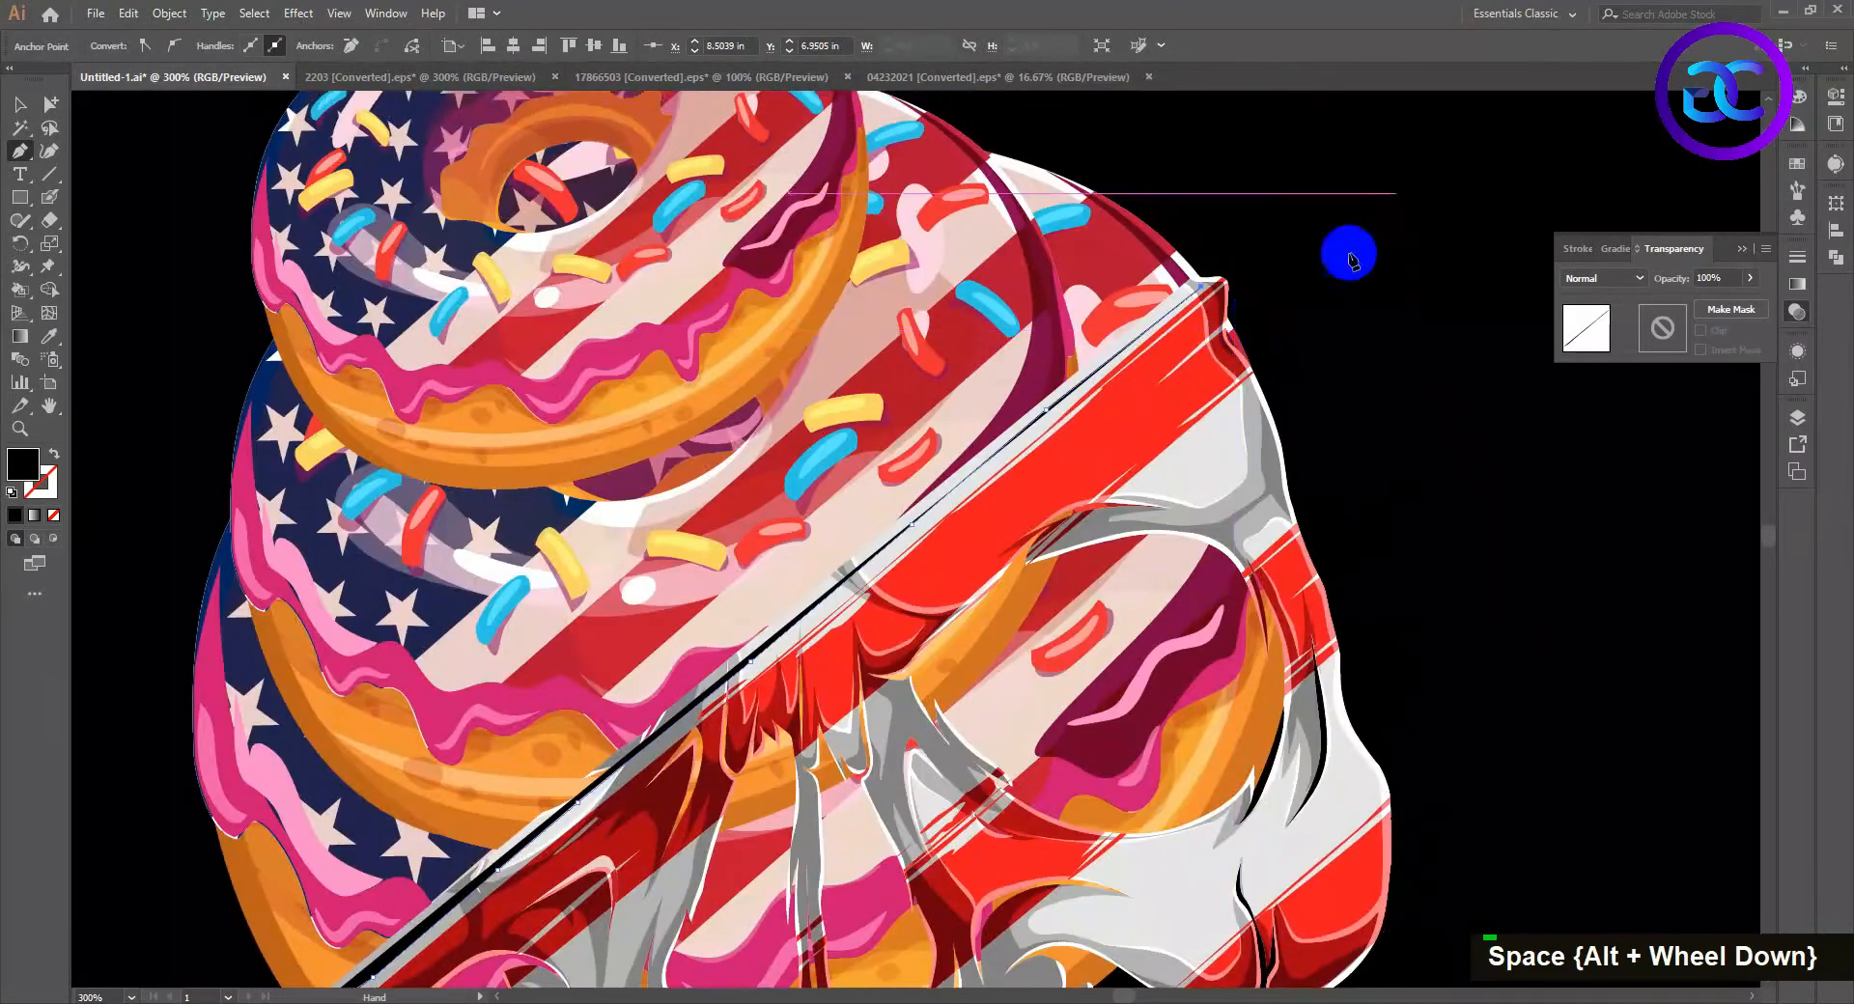
{"action": "scroll", "coordinate": [1308, 290], "scroll_direction": "down", "scroll_amount": 3}
{"action": "left_click", "coordinate": [1340, 376]}
{"action": "left_click", "coordinate": [1387, 640]}
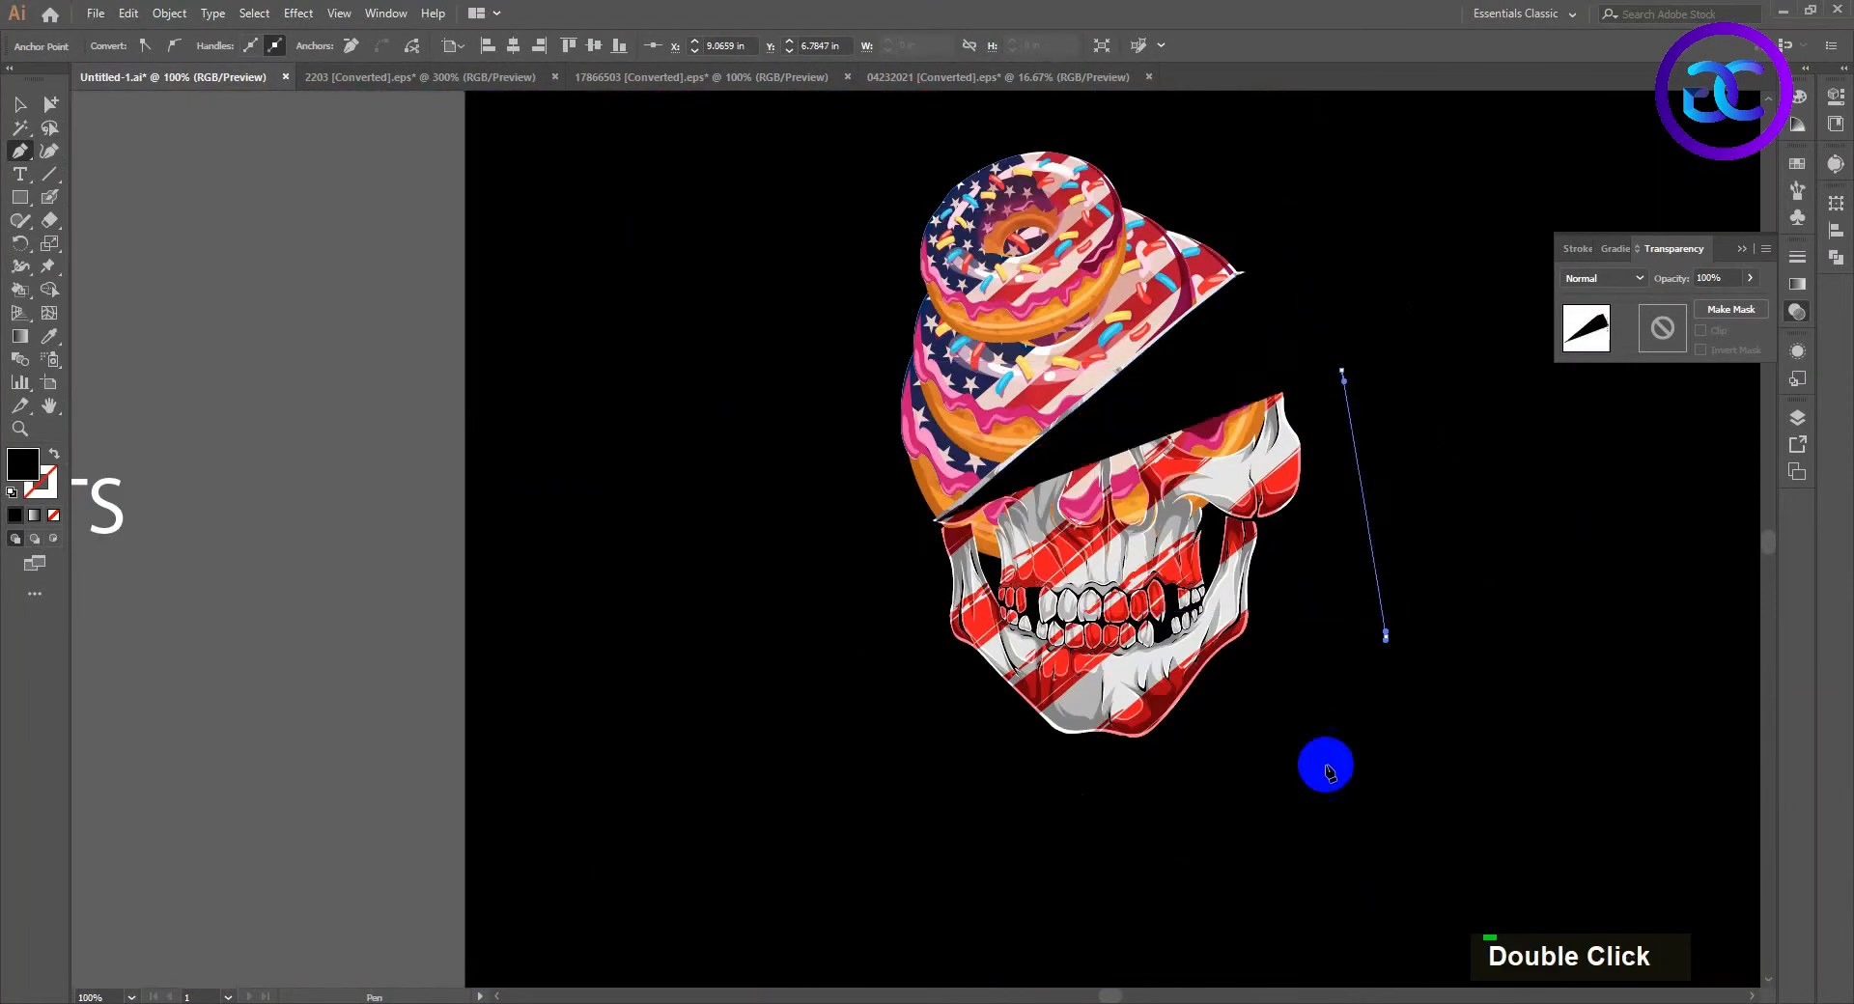
{"action": "left_click_drag", "start_coordinate": [1176, 837], "coordinate": [1158, 840]}
{"action": "left_click", "coordinate": [950, 799]}
{"action": "scroll", "coordinate": [927, 529], "scroll_direction": "up", "scroll_amount": 2}
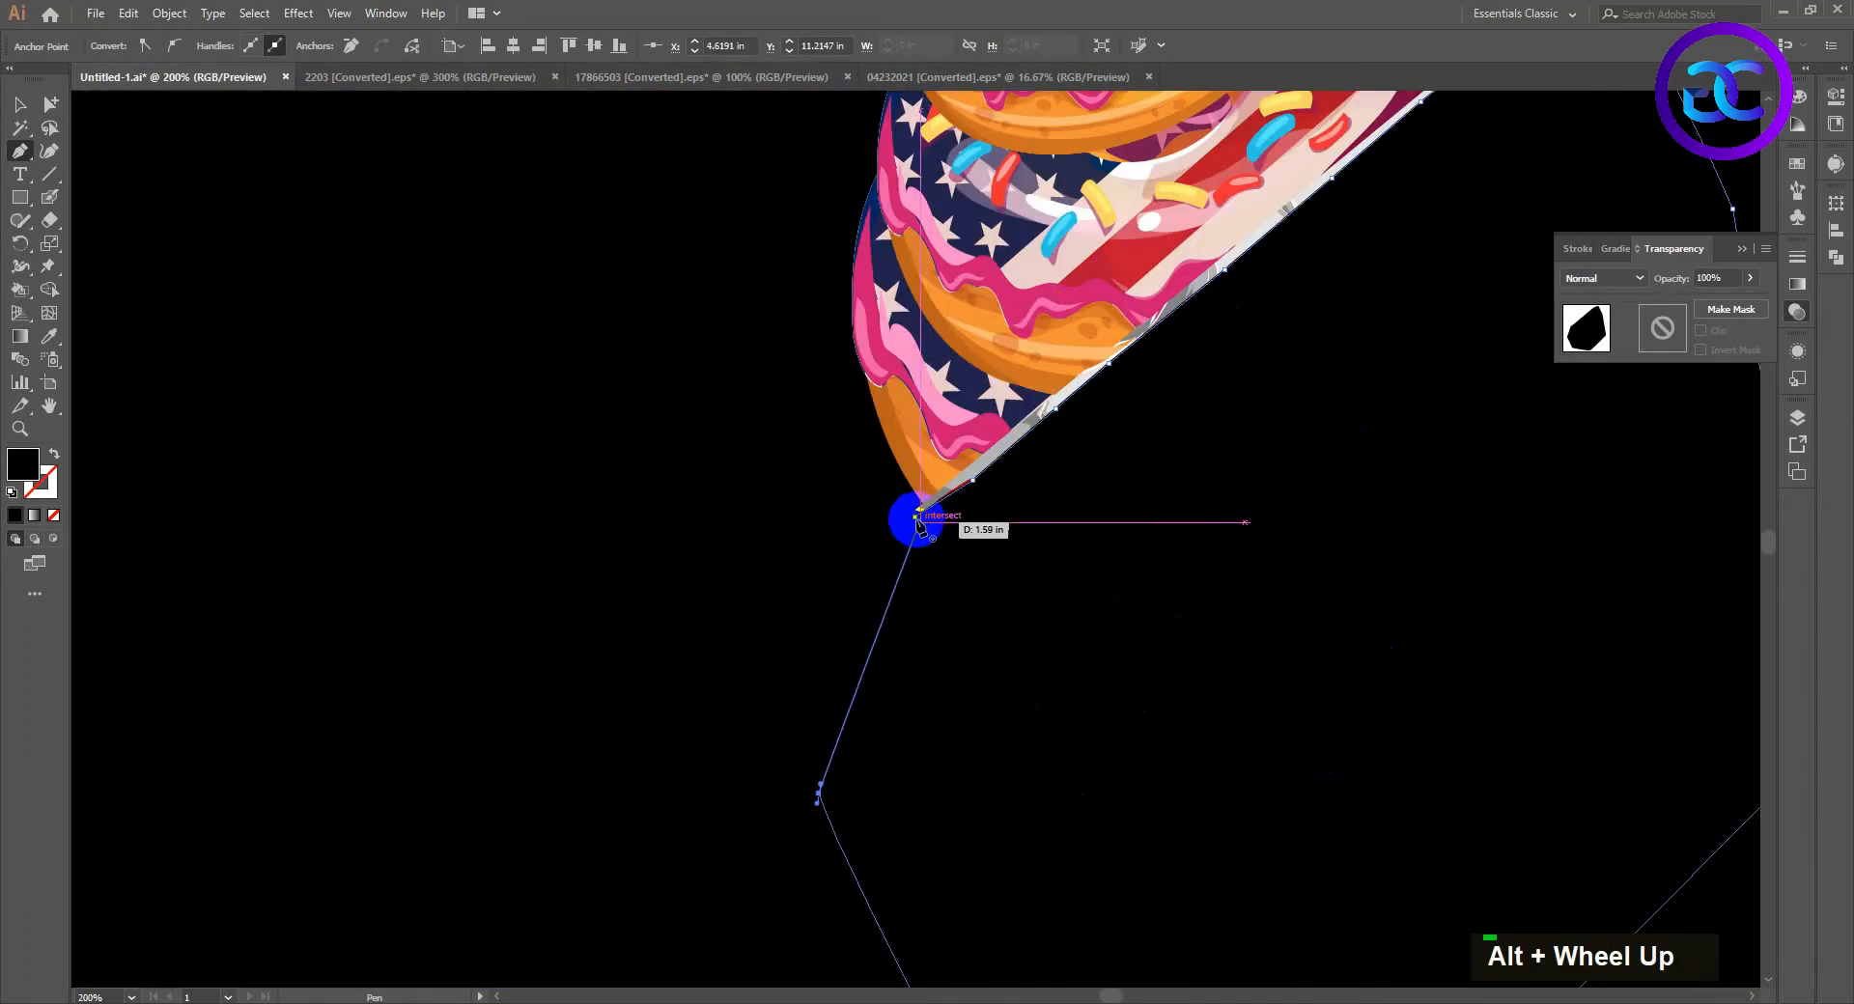
{"action": "left_click", "coordinate": [917, 533]}
Step: Cut the black shape and paste it in place into a new unclipped opacity mask on the donut group
{"action": "left_click", "coordinate": [19, 103]}
{"action": "double_click", "coordinate": [972, 600]}
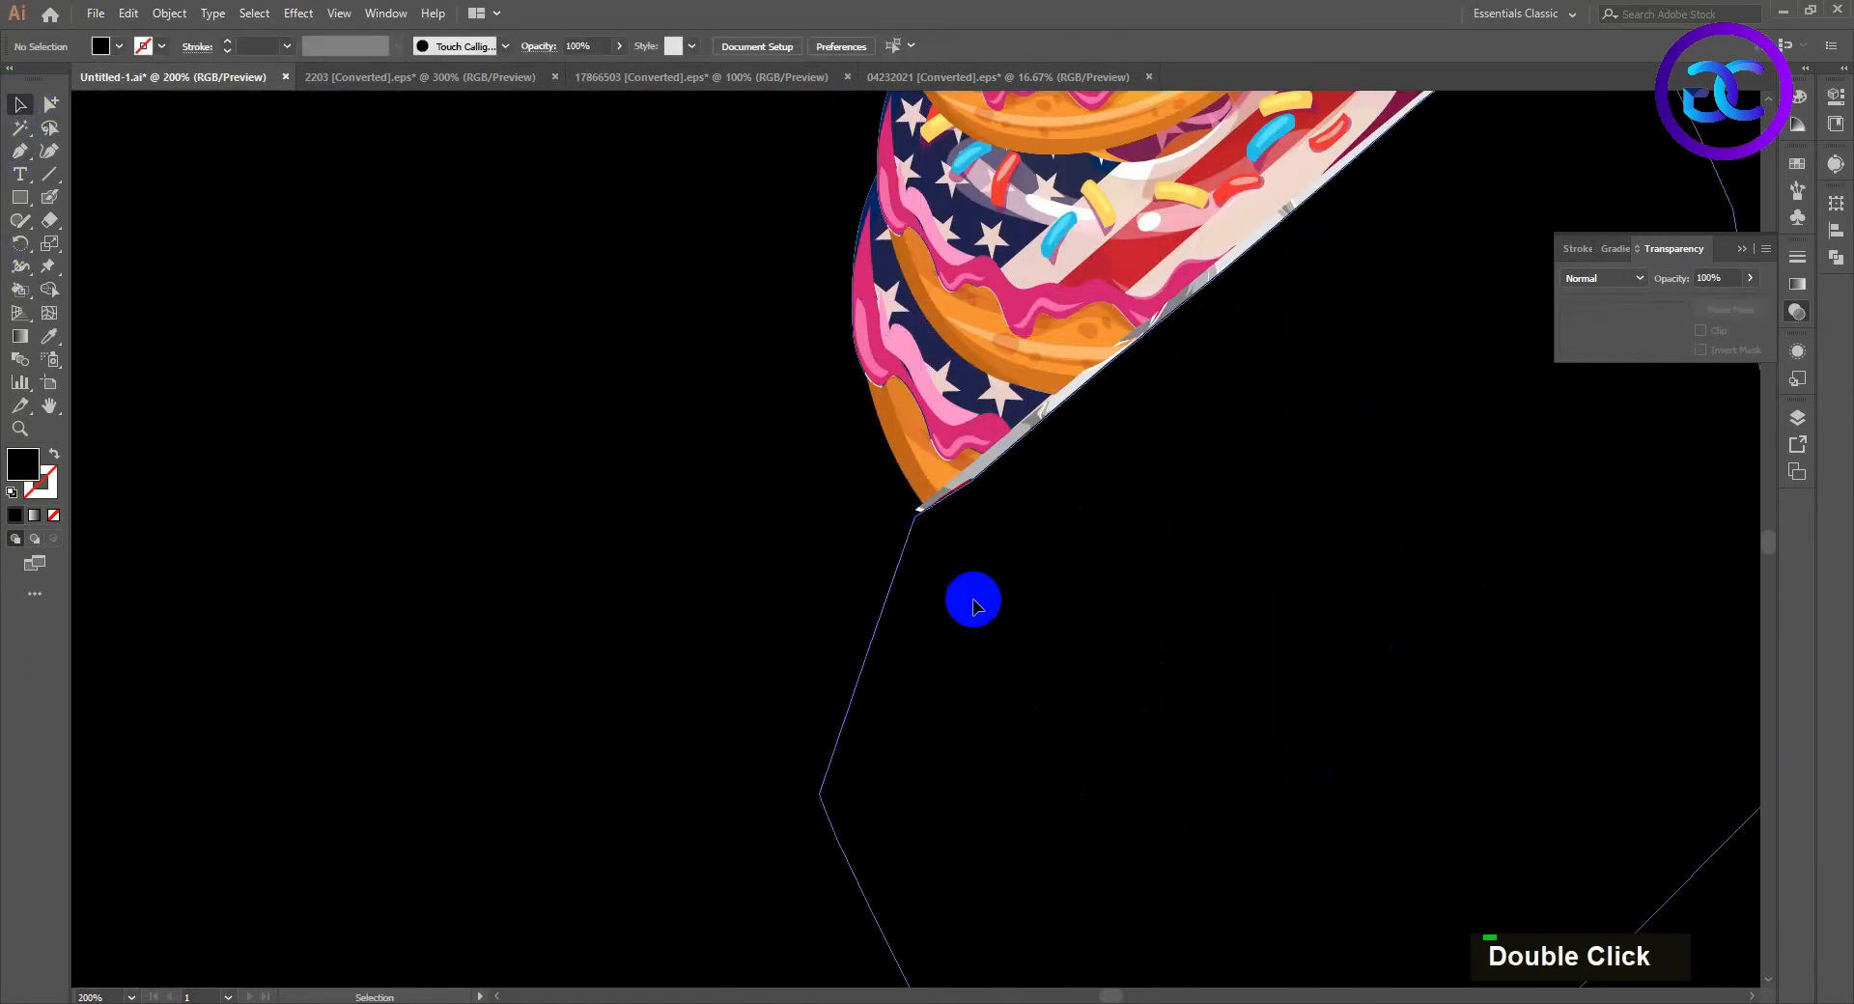
{"action": "key", "text": "ctrl+x"}
{"action": "scroll", "coordinate": [786, 422], "scroll_direction": "down", "scroll_amount": 2}
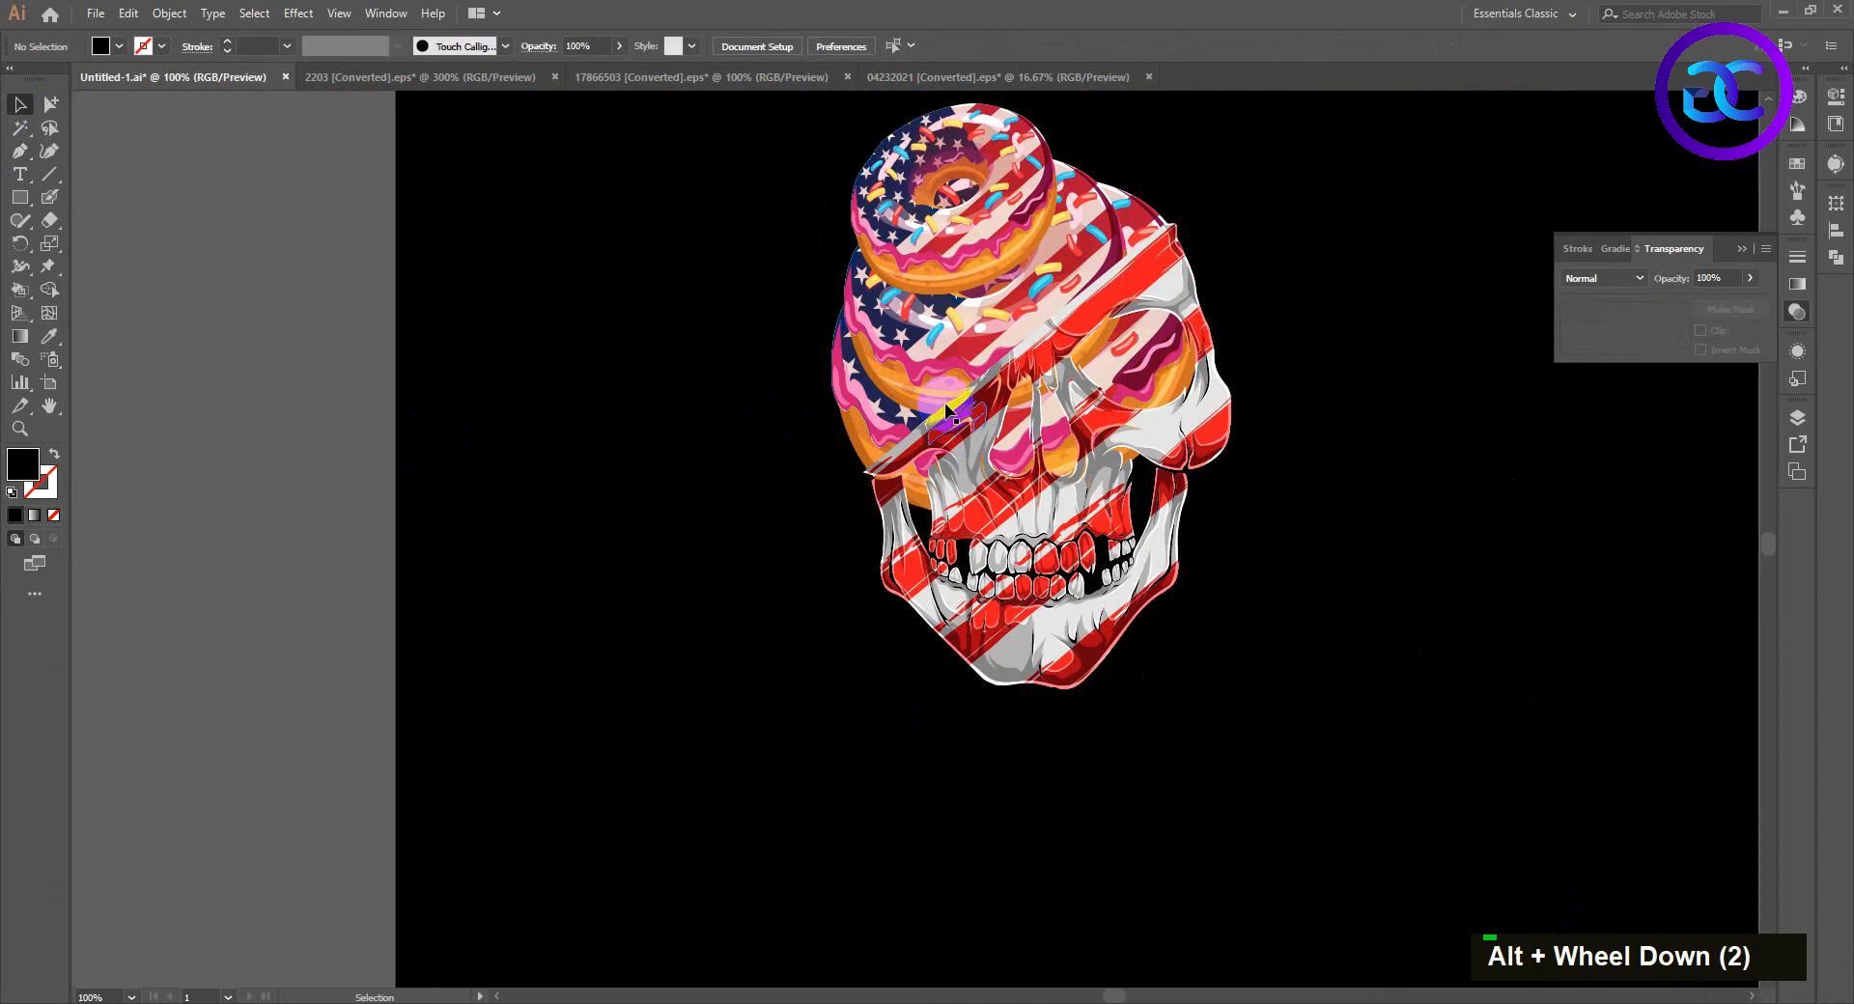
{"action": "left_click", "coordinate": [978, 329]}
{"action": "left_click", "coordinate": [1670, 248]}
{"action": "double_click", "coordinate": [1654, 333]}
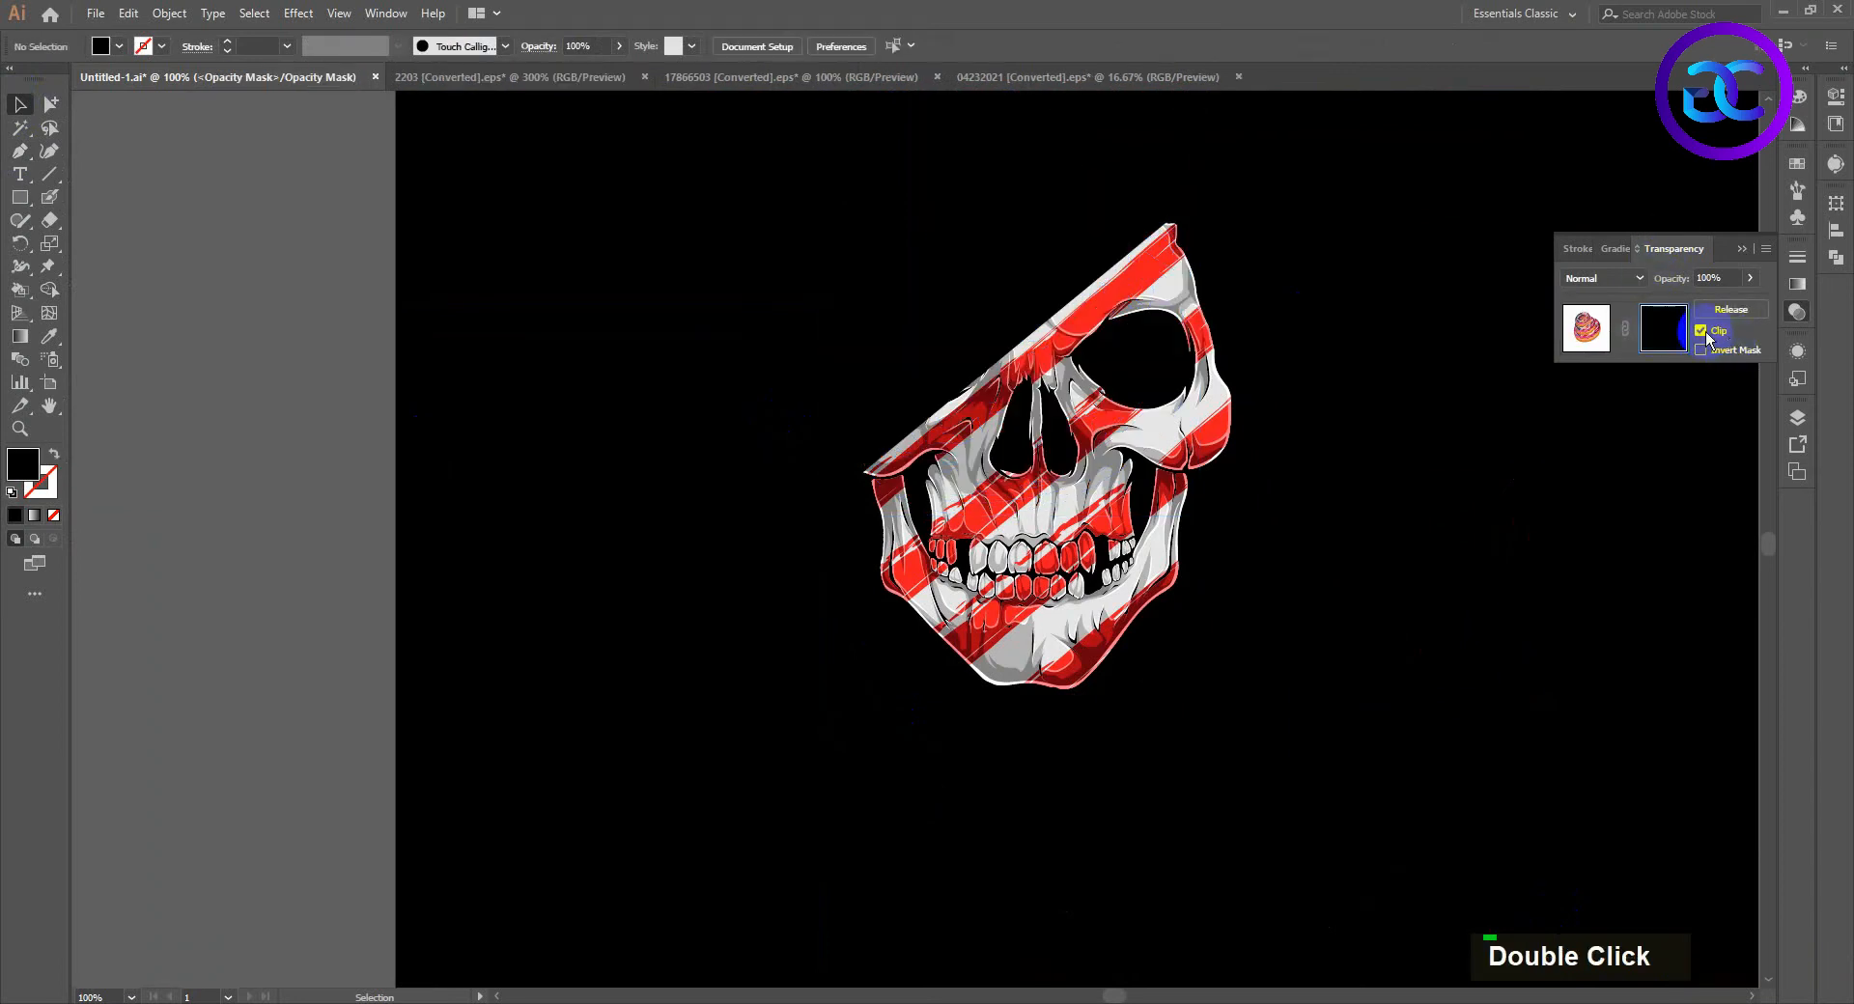
{"action": "key", "text": "ctrl+f"}
{"action": "double_click", "coordinate": [1456, 440]}
{"action": "scroll", "coordinate": [1278, 269], "scroll_direction": "up", "scroll_amount": 1}
{"action": "scroll", "coordinate": [1245, 288], "scroll_direction": "down", "scroll_amount": 1}
{"action": "scroll", "coordinate": [1265, 295], "scroll_direction": "down", "scroll_amount": 2}
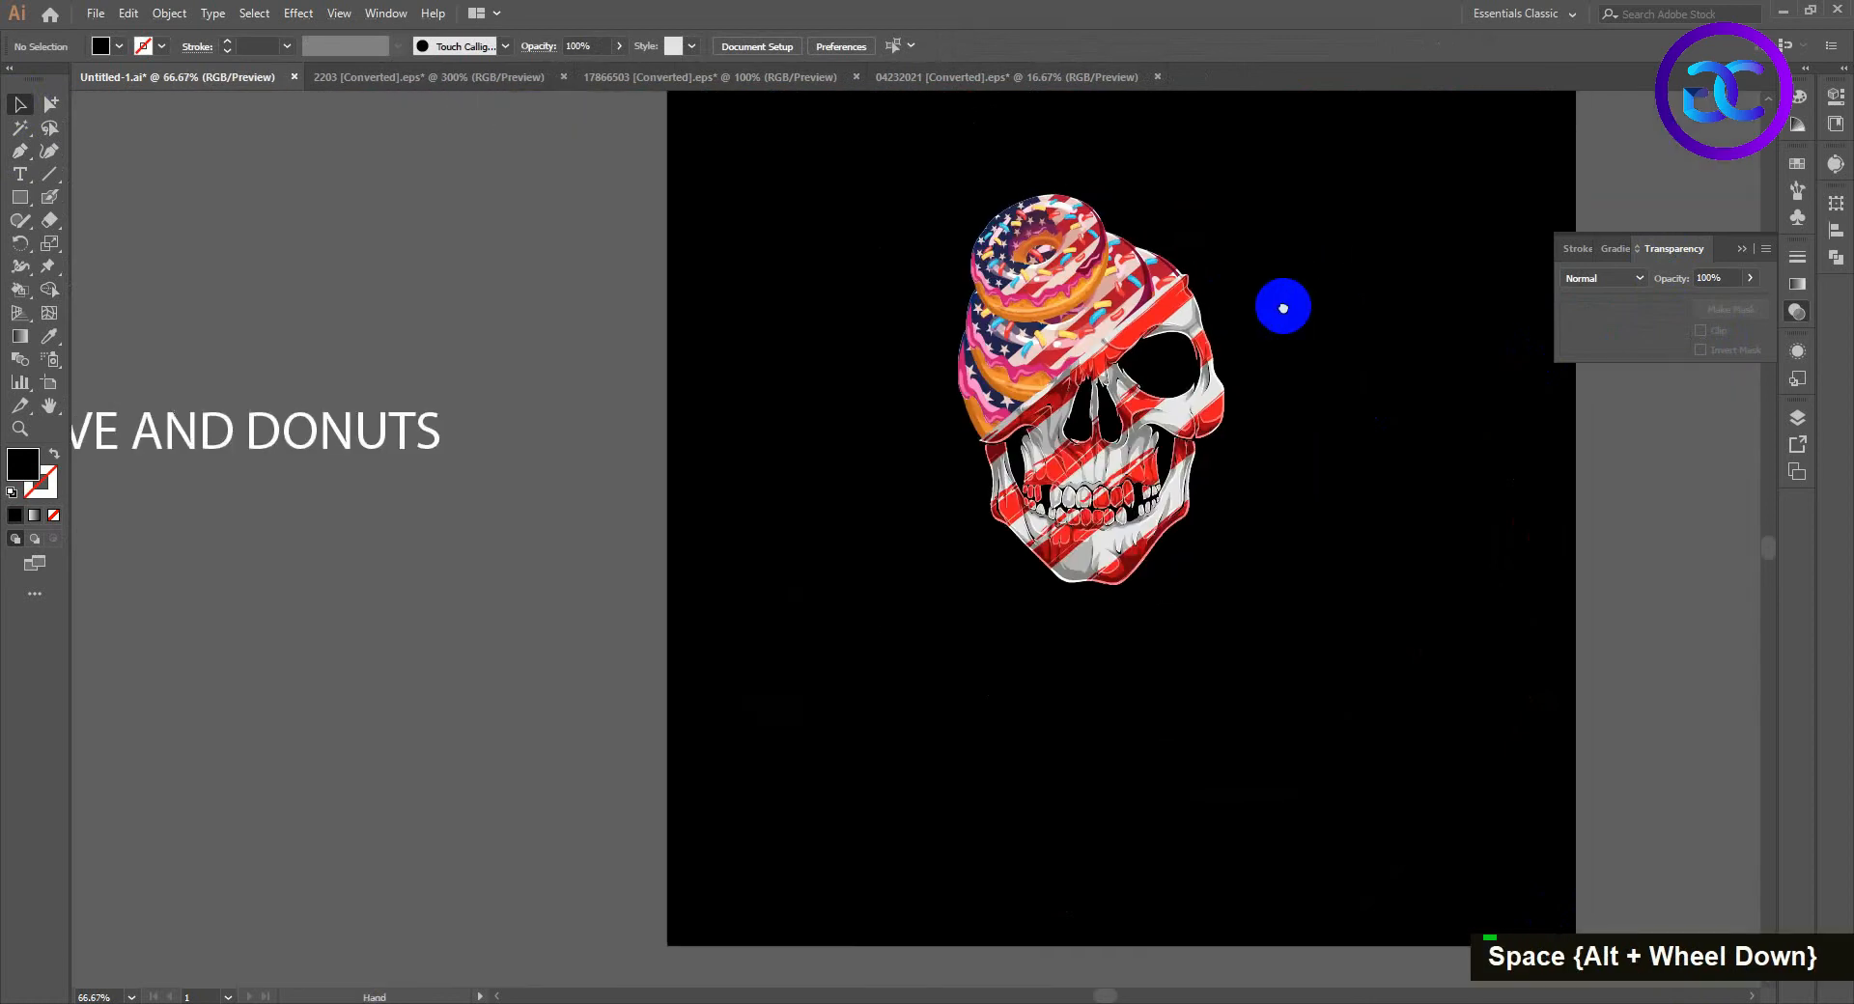
{"action": "scroll", "coordinate": [1213, 322], "scroll_direction": "up", "scroll_amount": 2}
{"action": "scroll", "coordinate": [1221, 333], "scroll_direction": "up", "scroll_amount": 2}
{"action": "left_click_drag", "start_coordinate": [1238, 338], "coordinate": [1246, 332]}
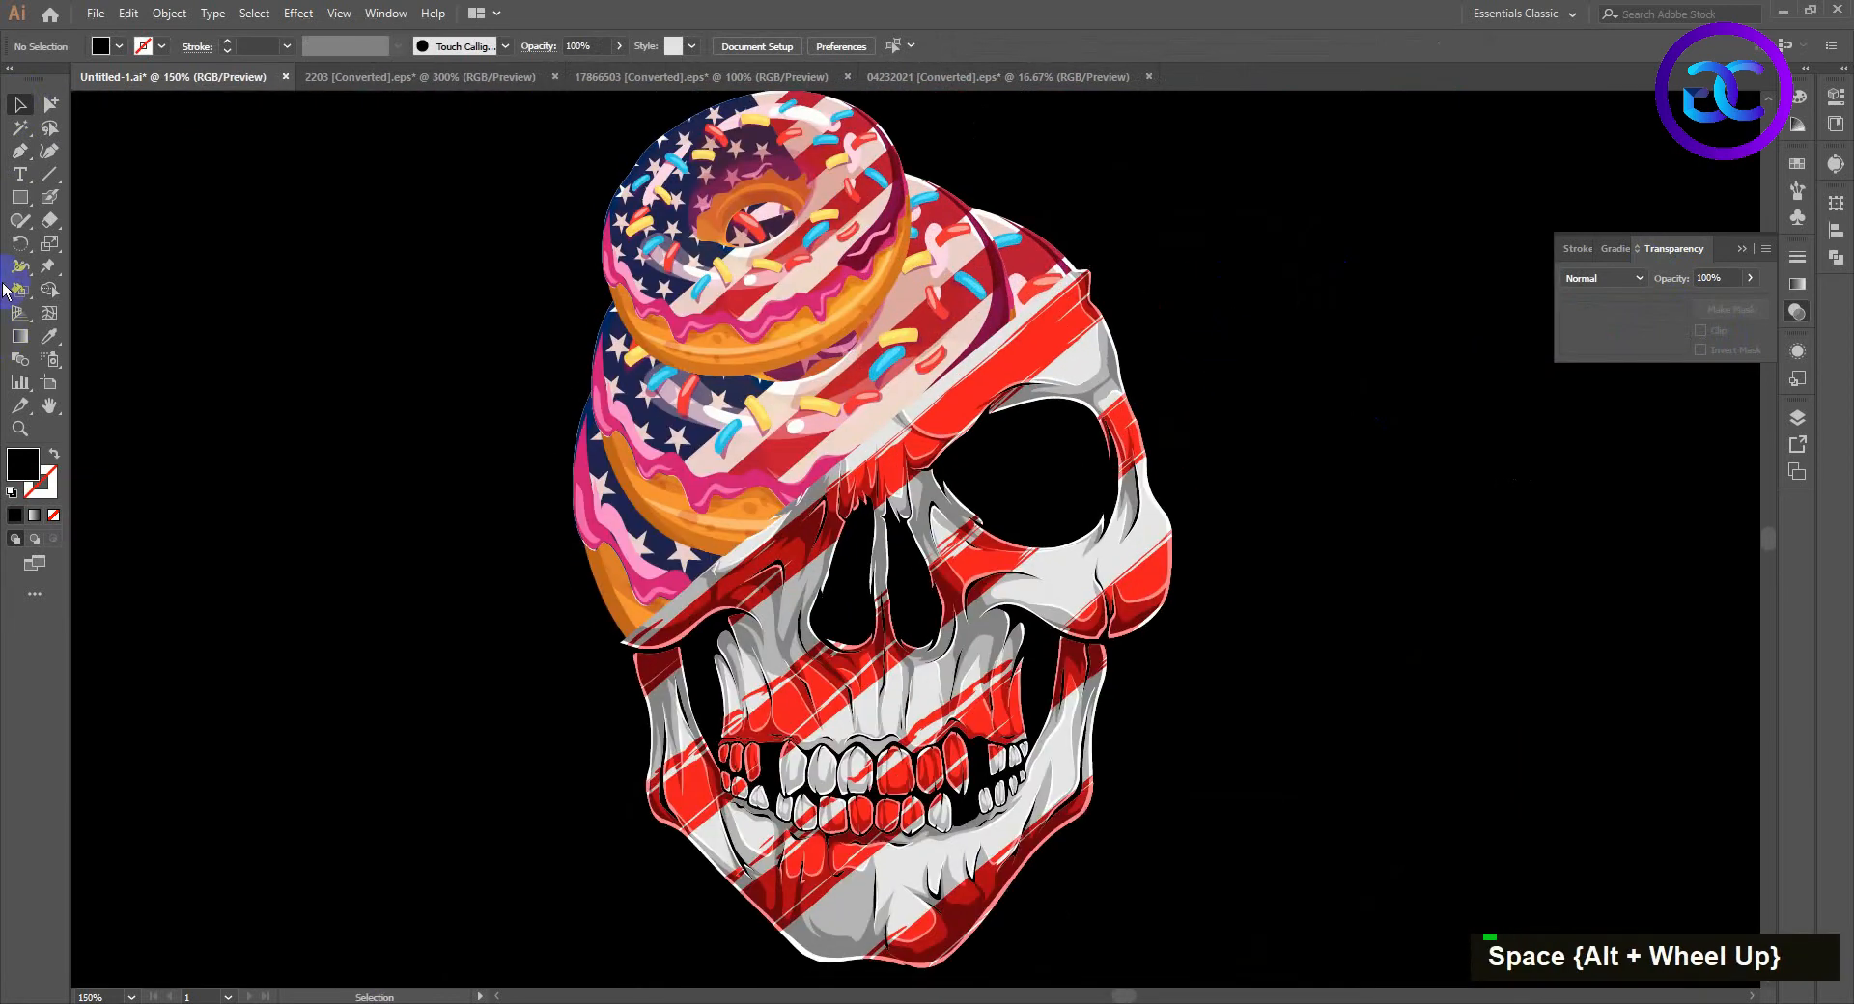
{"action": "left_click", "coordinate": [18, 131]}
{"action": "left_click", "coordinate": [1016, 371]}
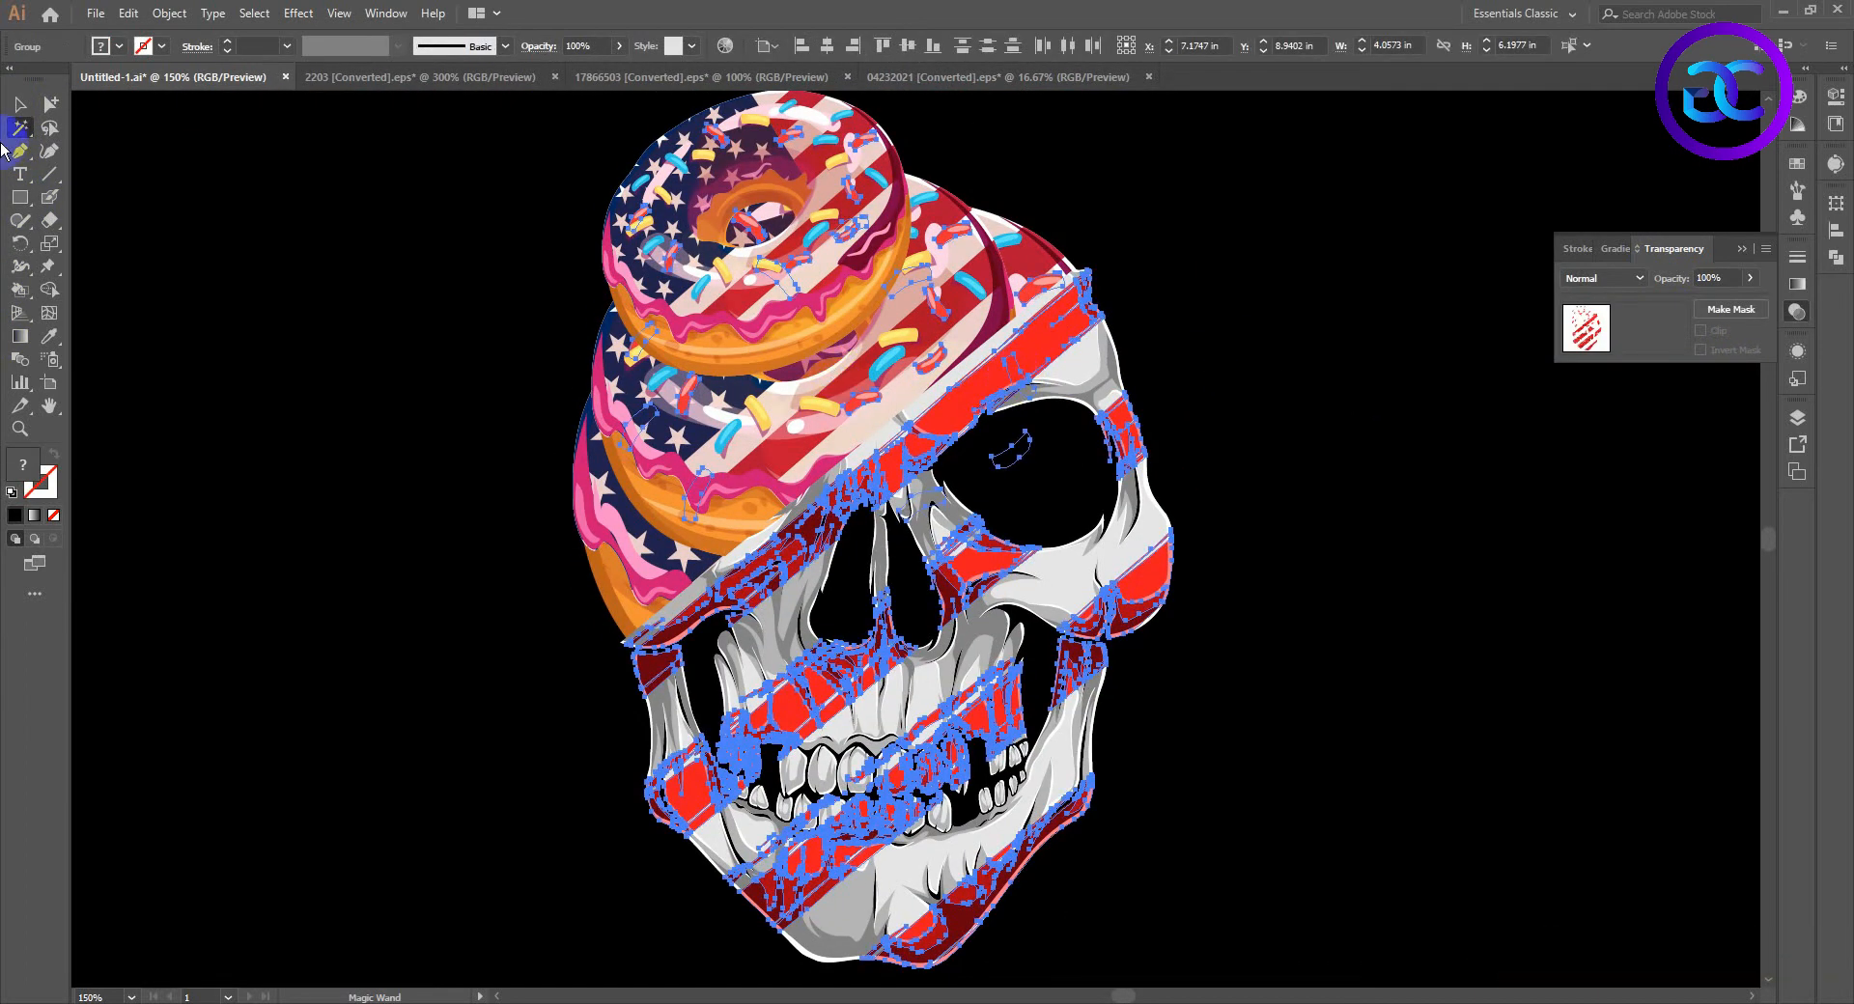
{"action": "key", "text": "ctrl+shift+a"}
Step: Draw a small rectangle about 0.40 by 0.31 in beside the skull and give it the bright red sampled from the skull's stripes
{"action": "key", "text": "m"}
{"action": "left_click_drag", "start_coordinate": [1272, 326], "coordinate": [1330, 372]}
{"action": "left_click", "coordinate": [49, 336]}
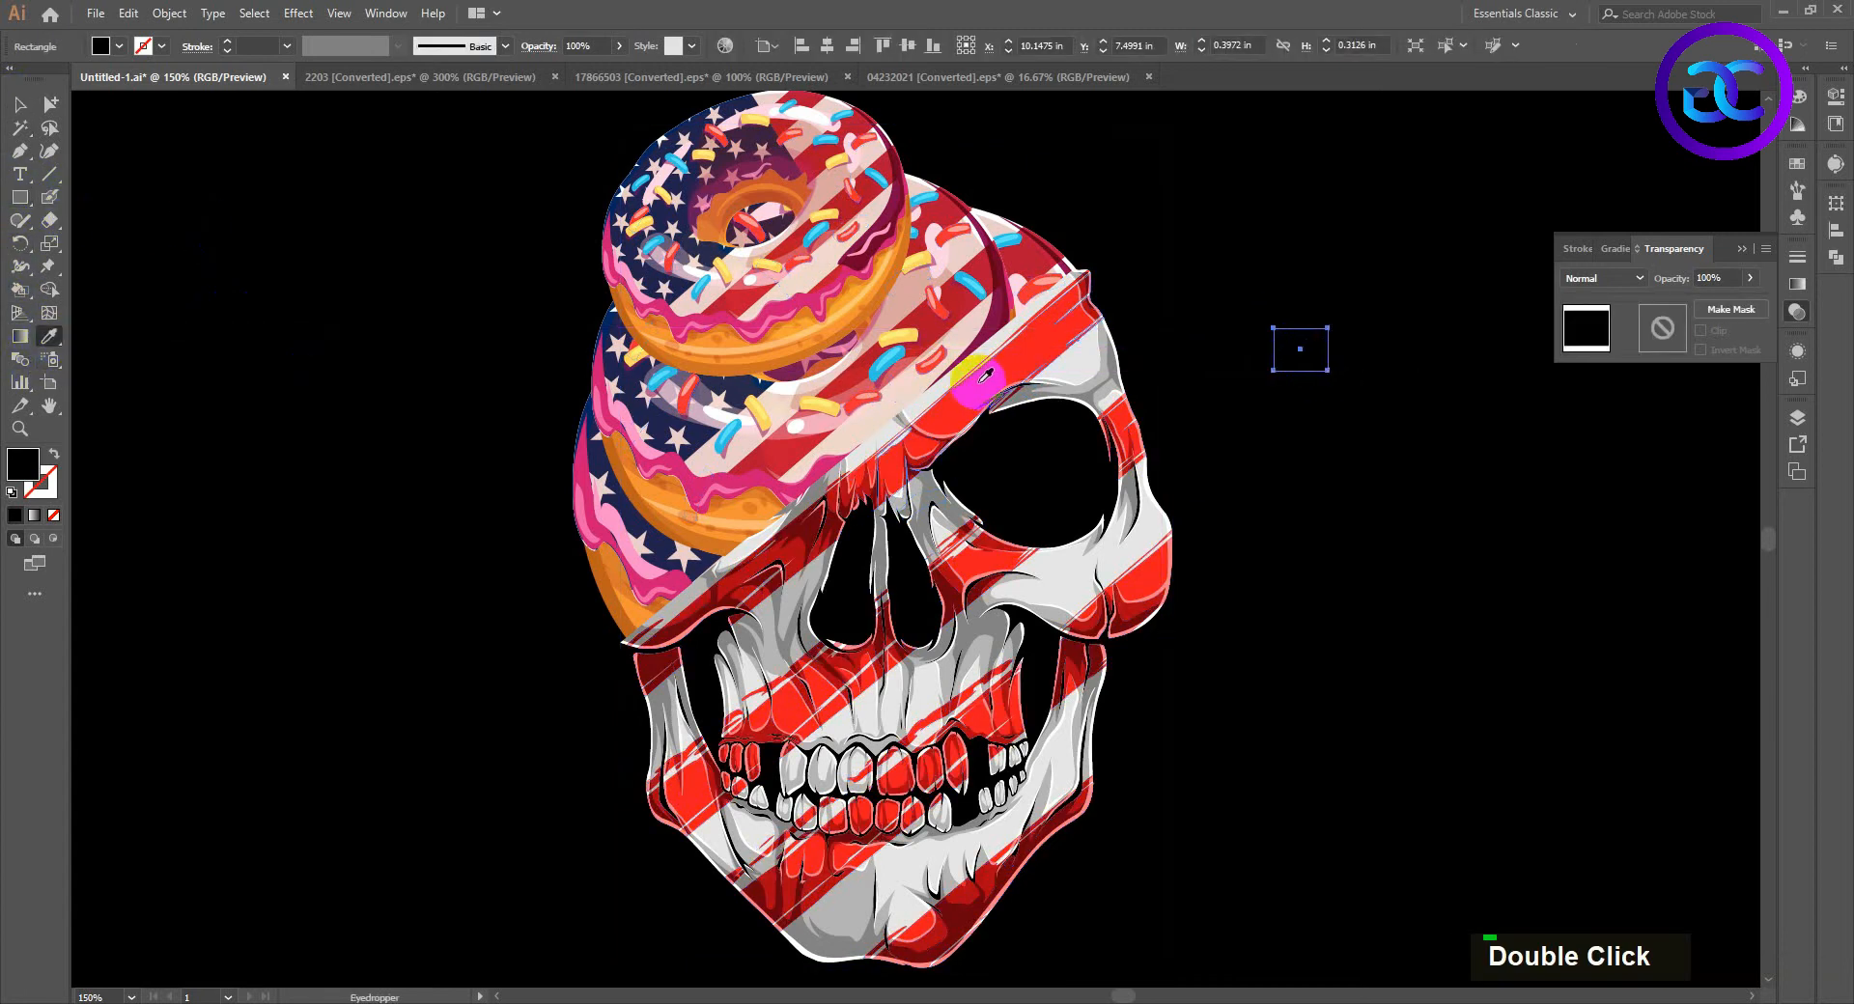
{"action": "left_click", "coordinate": [979, 375]}
{"action": "left_click", "coordinate": [16, 111]}
{"action": "double_click", "coordinate": [979, 378]}
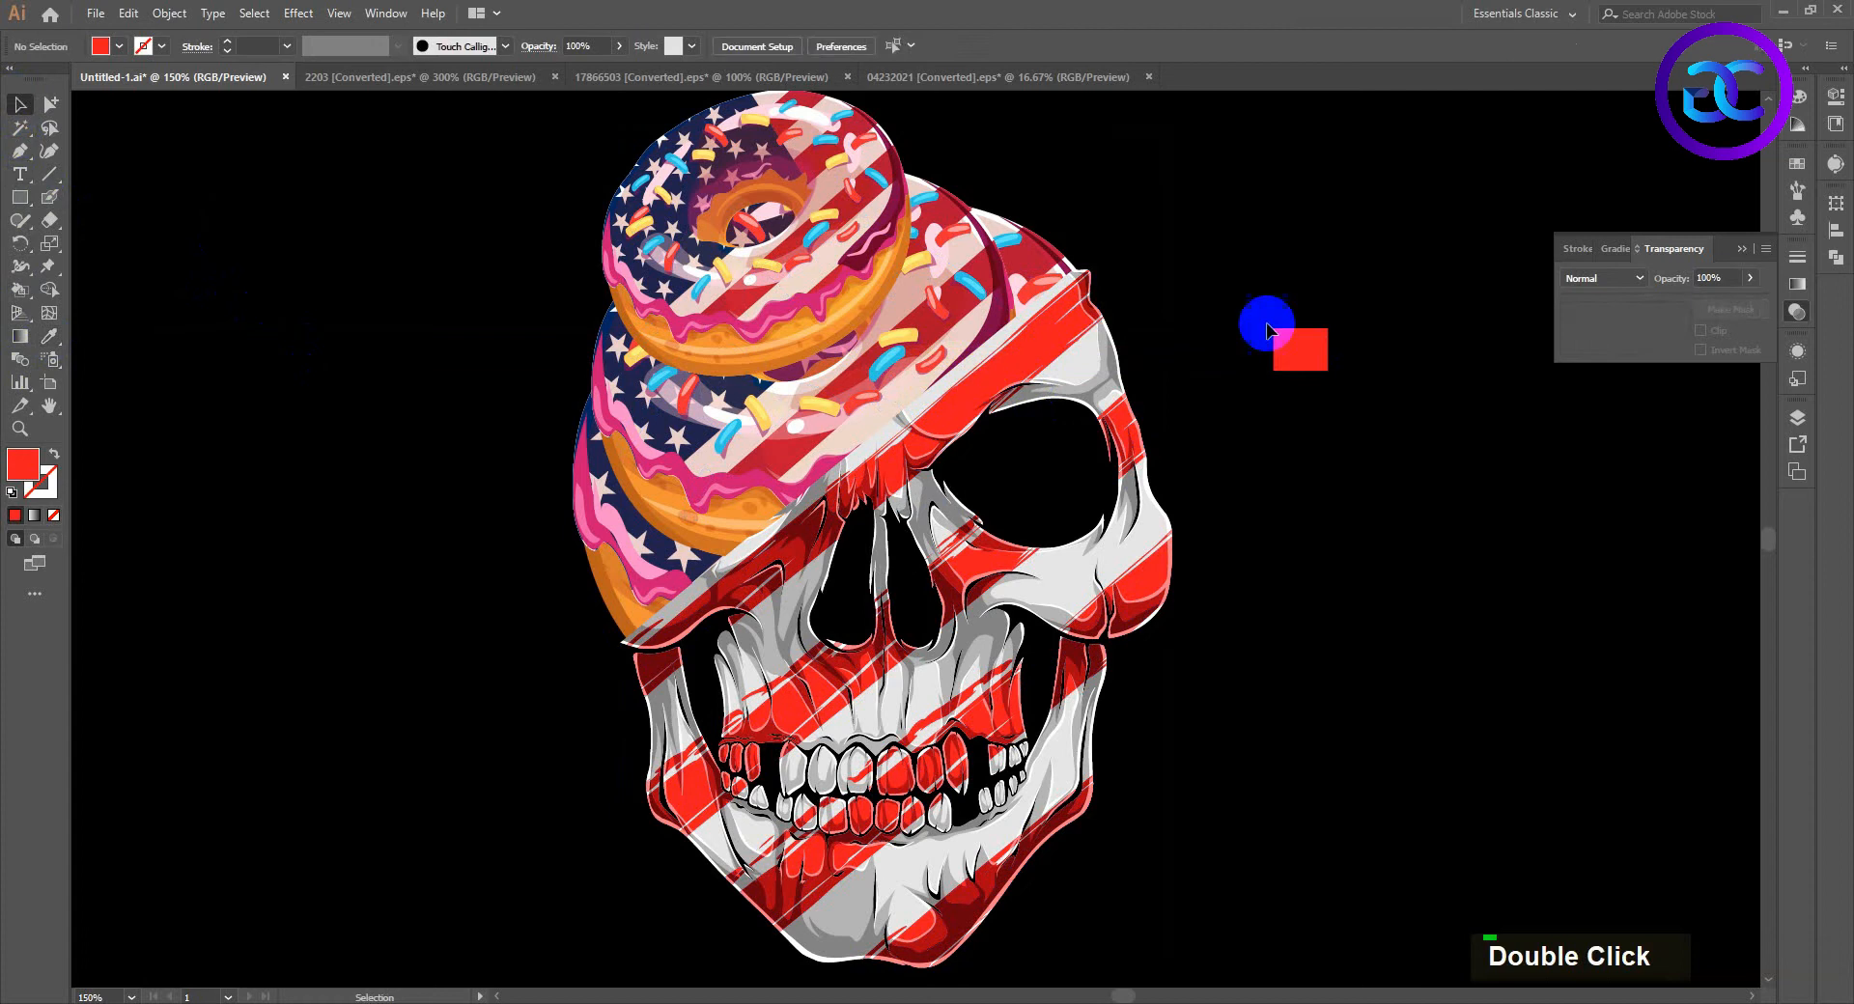
Step: Select all objects with the same fill and stroke as the red rectangle and recolor them with the donut icing's dark pink
{"action": "left_click", "coordinate": [1304, 349]}
{"action": "left_click", "coordinate": [255, 13]}
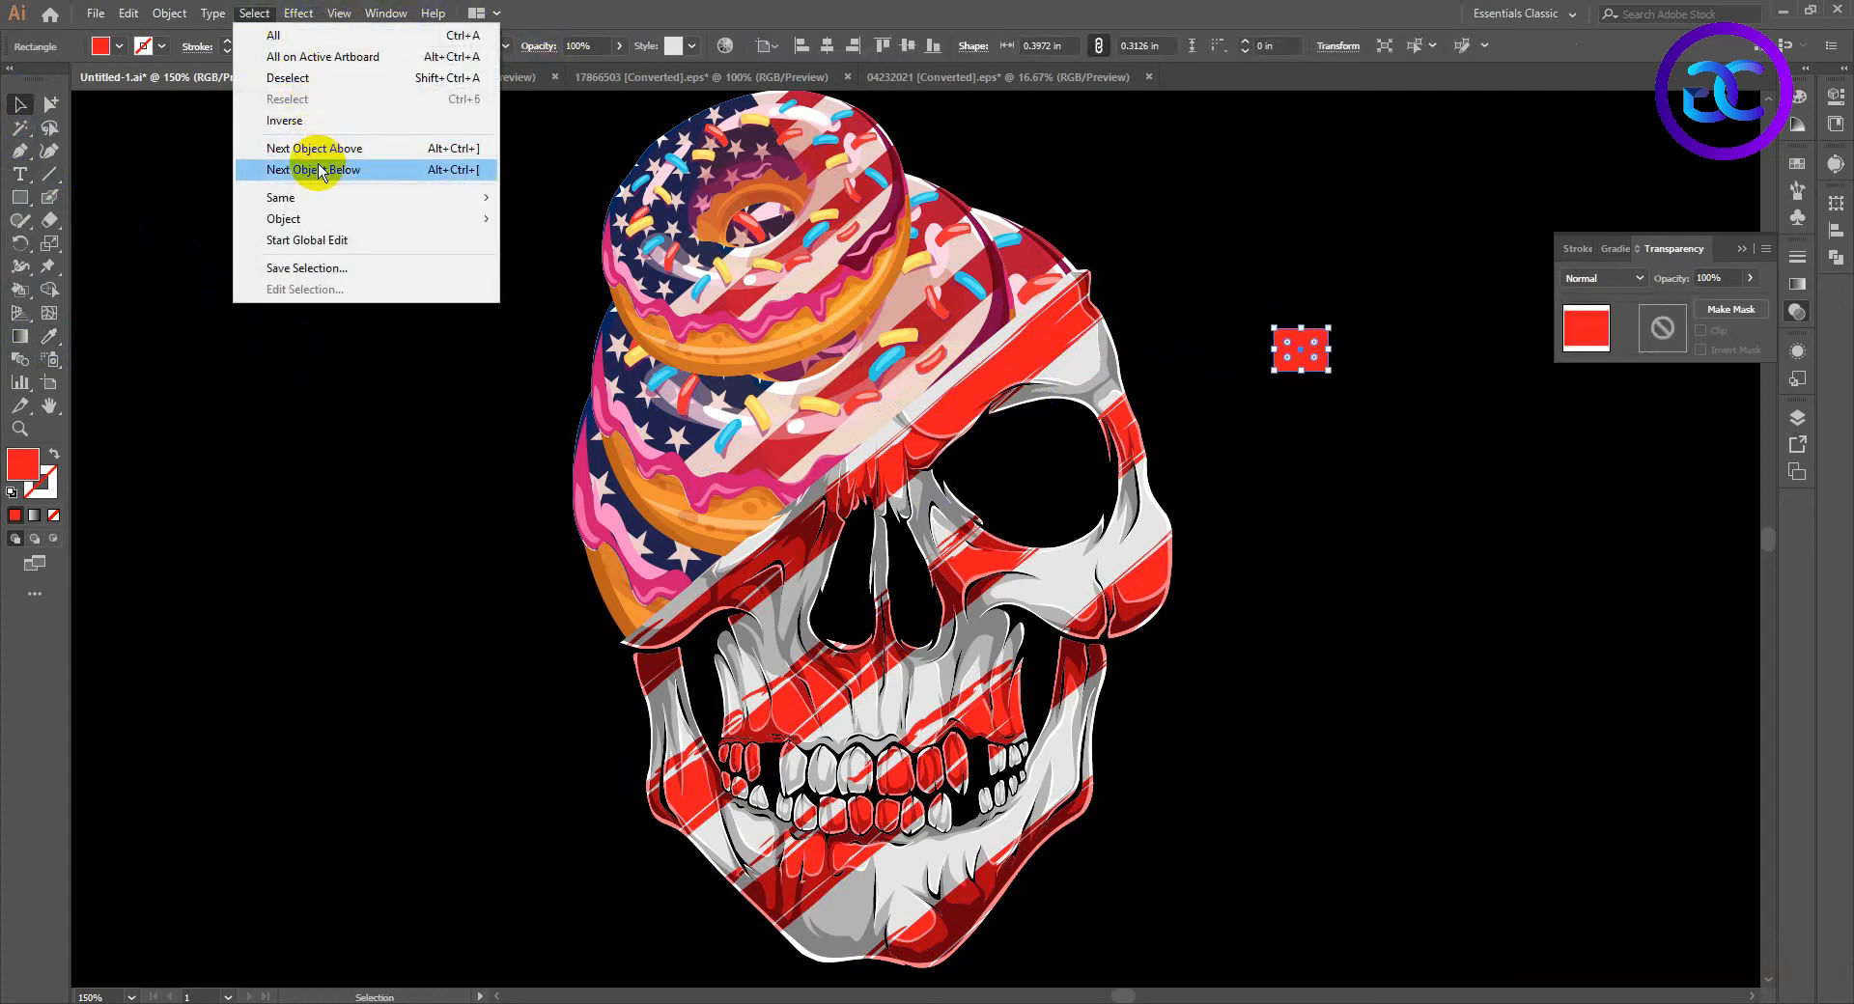
{"action": "mouse_move", "coordinate": [299, 197]}
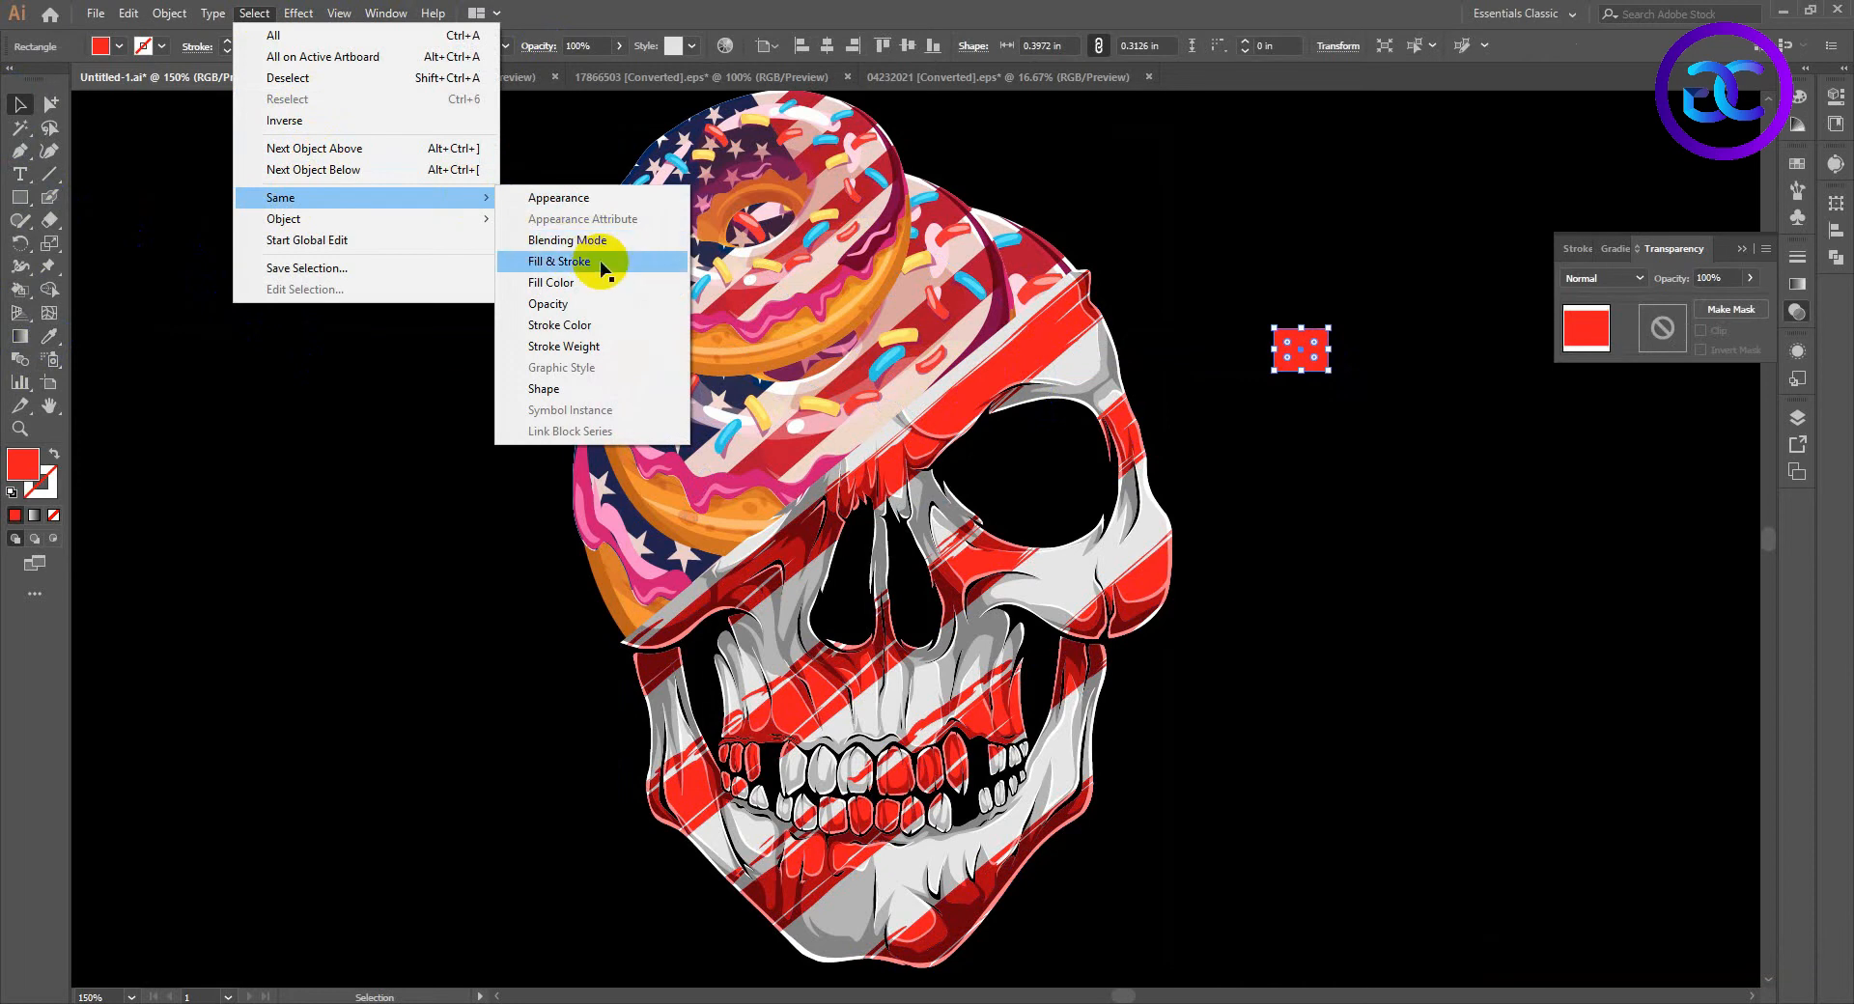
{"action": "left_click", "coordinate": [594, 261]}
{"action": "left_click", "coordinate": [46, 335]}
{"action": "left_click", "coordinate": [1035, 355]}
{"action": "scroll", "coordinate": [815, 332], "scroll_direction": "up", "scroll_amount": 2}
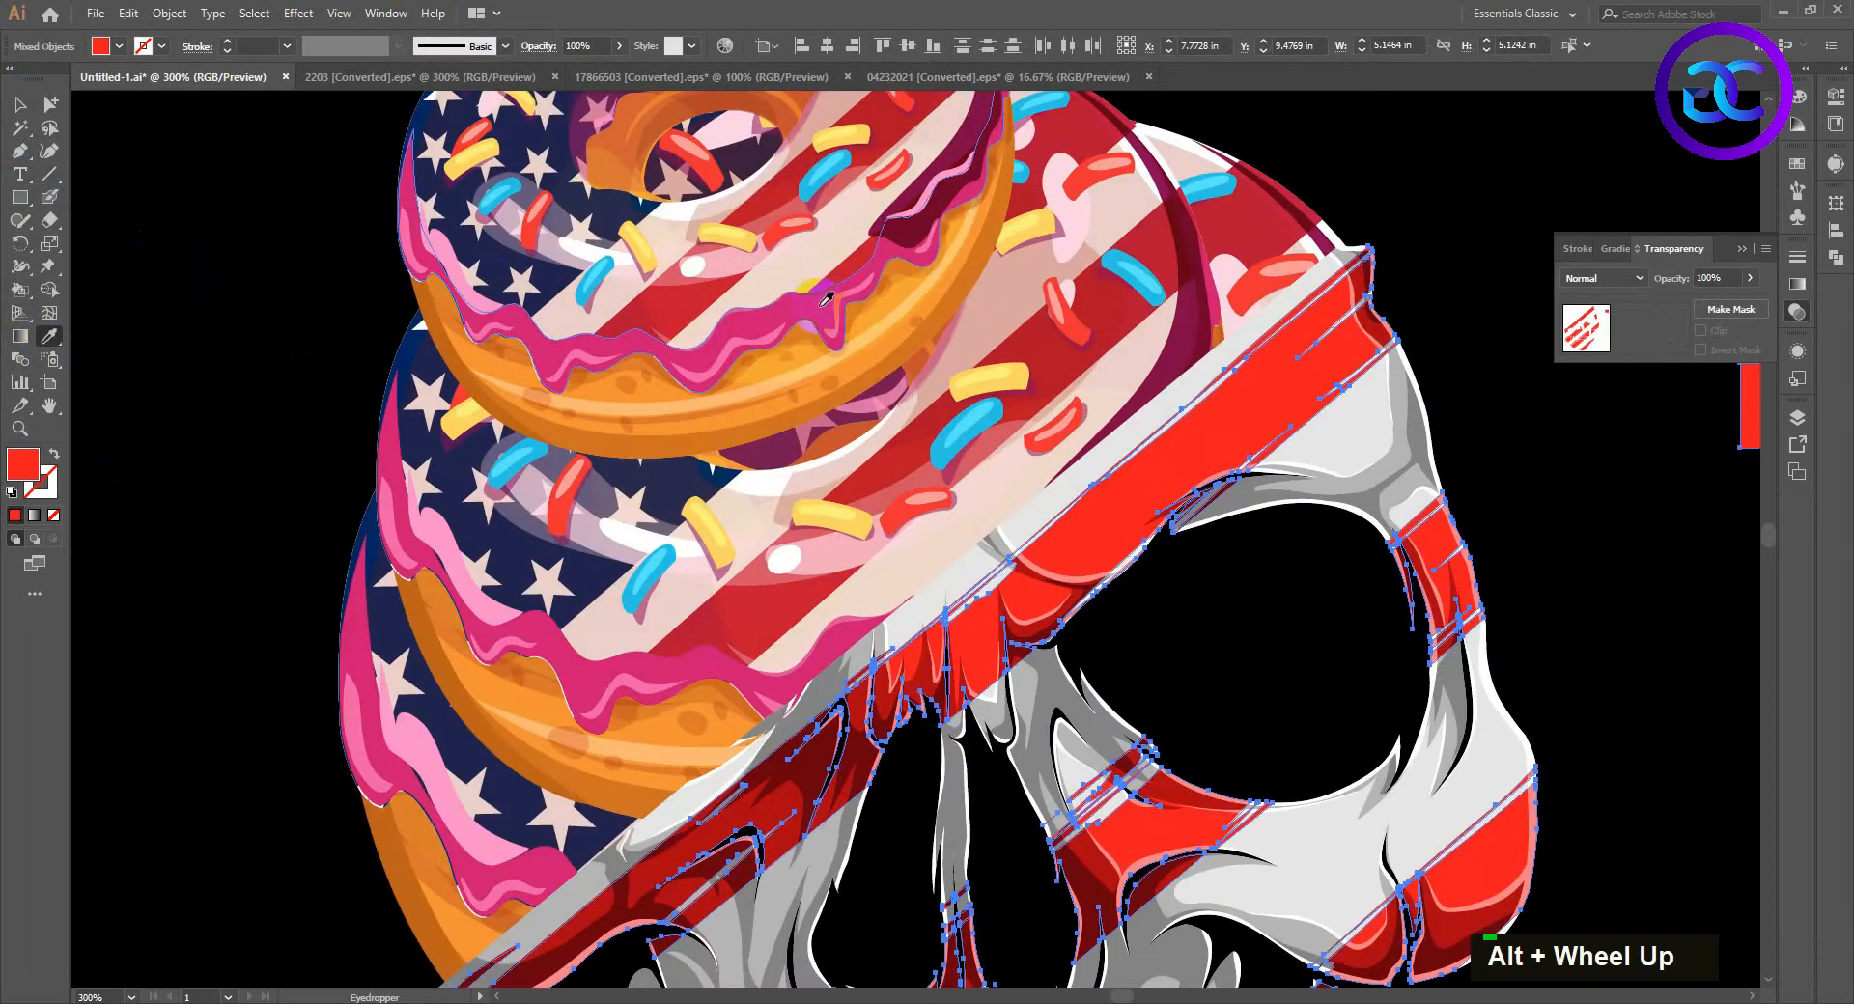
{"action": "scroll", "coordinate": [740, 264], "scroll_direction": "down", "scroll_amount": 2}
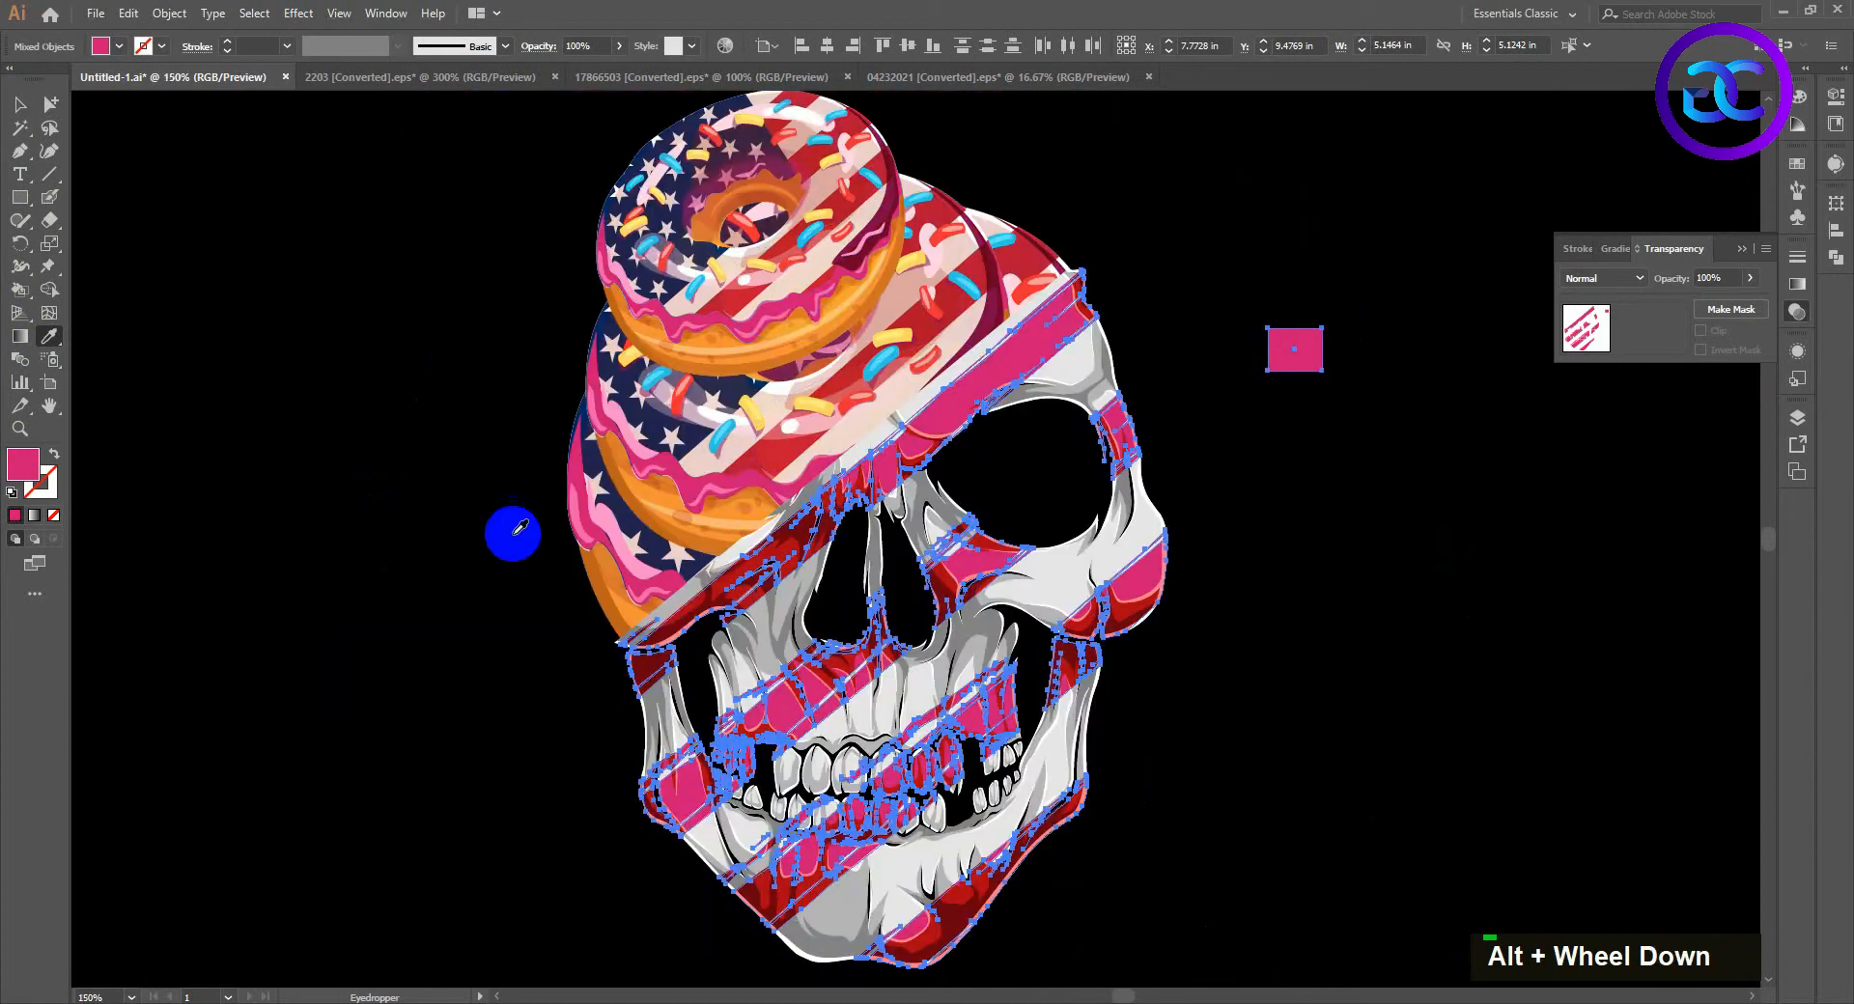
Step: Delete the small pink sample rectangle beside the skull
{"action": "left_click", "coordinate": [23, 107]}
{"action": "left_click", "coordinate": [426, 414]}
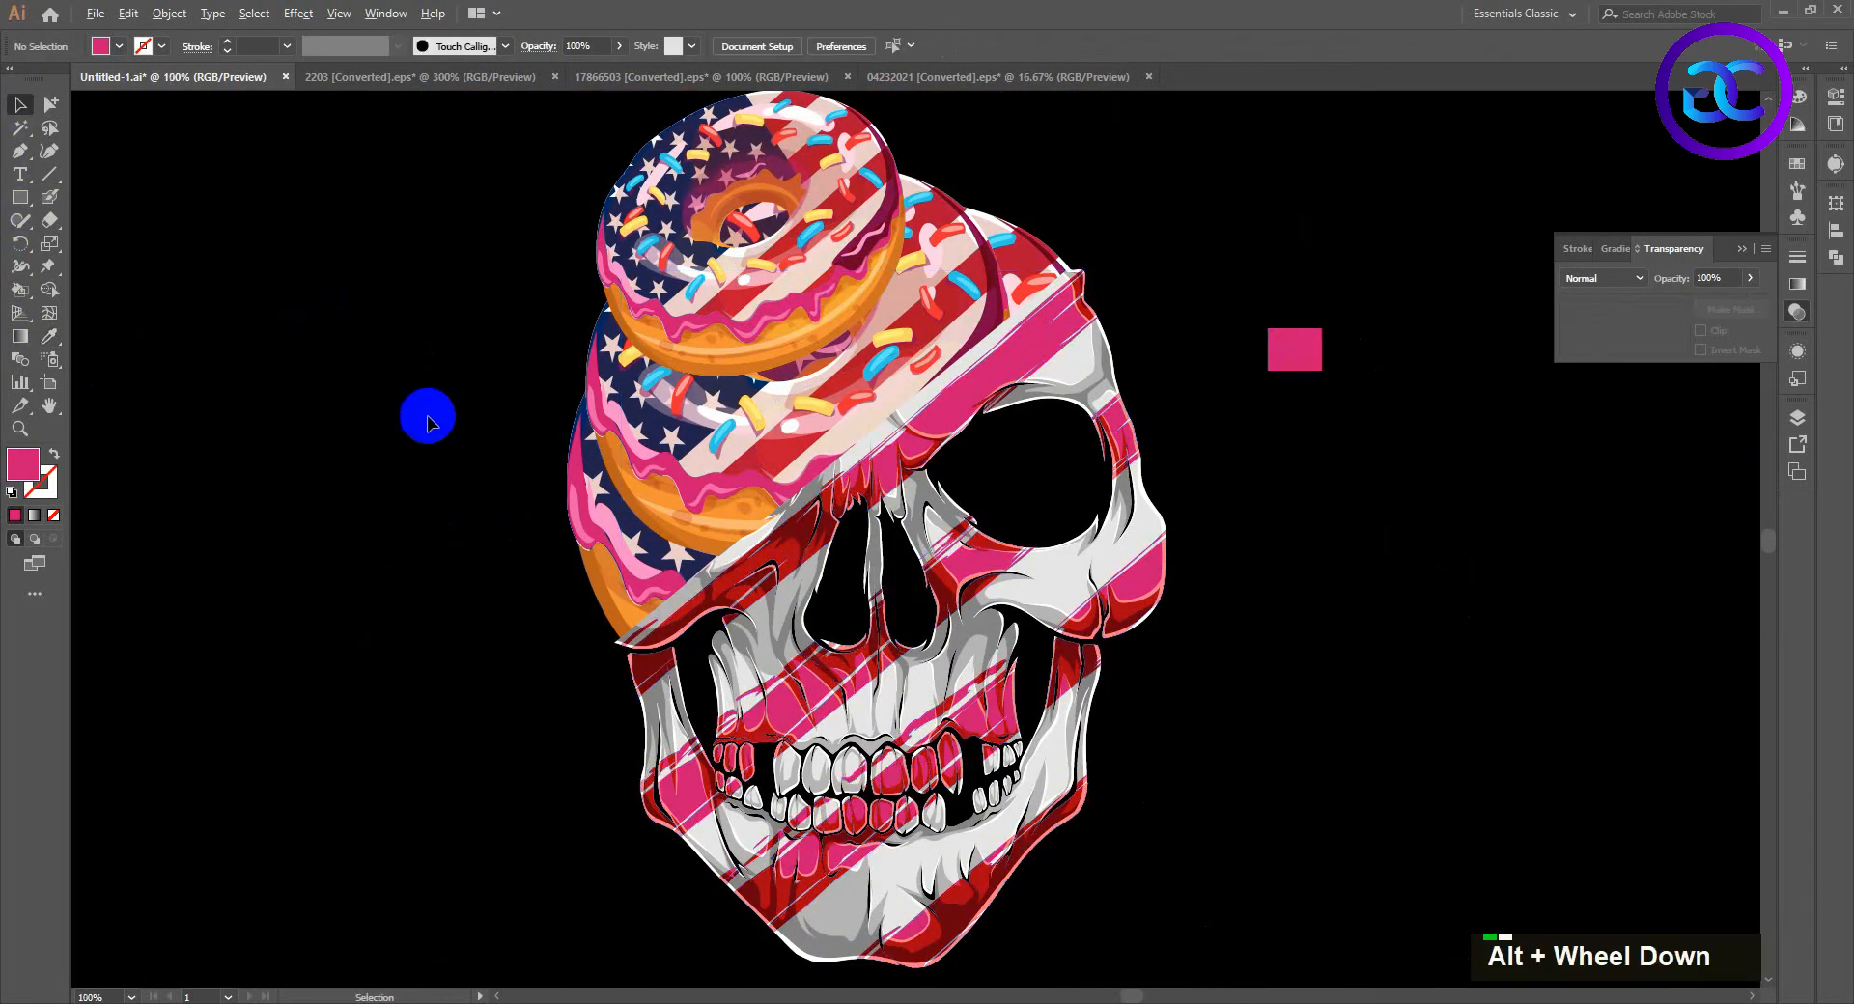
{"action": "scroll", "coordinate": [405, 420], "scroll_direction": "down", "scroll_amount": 2}
{"action": "left_click_drag", "start_coordinate": [1069, 446], "coordinate": [1072, 439]}
{"action": "key", "text": "Delete"}
Step: Select the whole donut and skull artwork and group it
{"action": "scroll", "coordinate": [1067, 430], "scroll_direction": "down", "scroll_amount": 1}
{"action": "left_click_drag", "start_coordinate": [1014, 761], "coordinate": [546, 243]}
{"action": "right_click", "coordinate": [935, 363]}
{"action": "left_click", "coordinate": [1004, 497]}
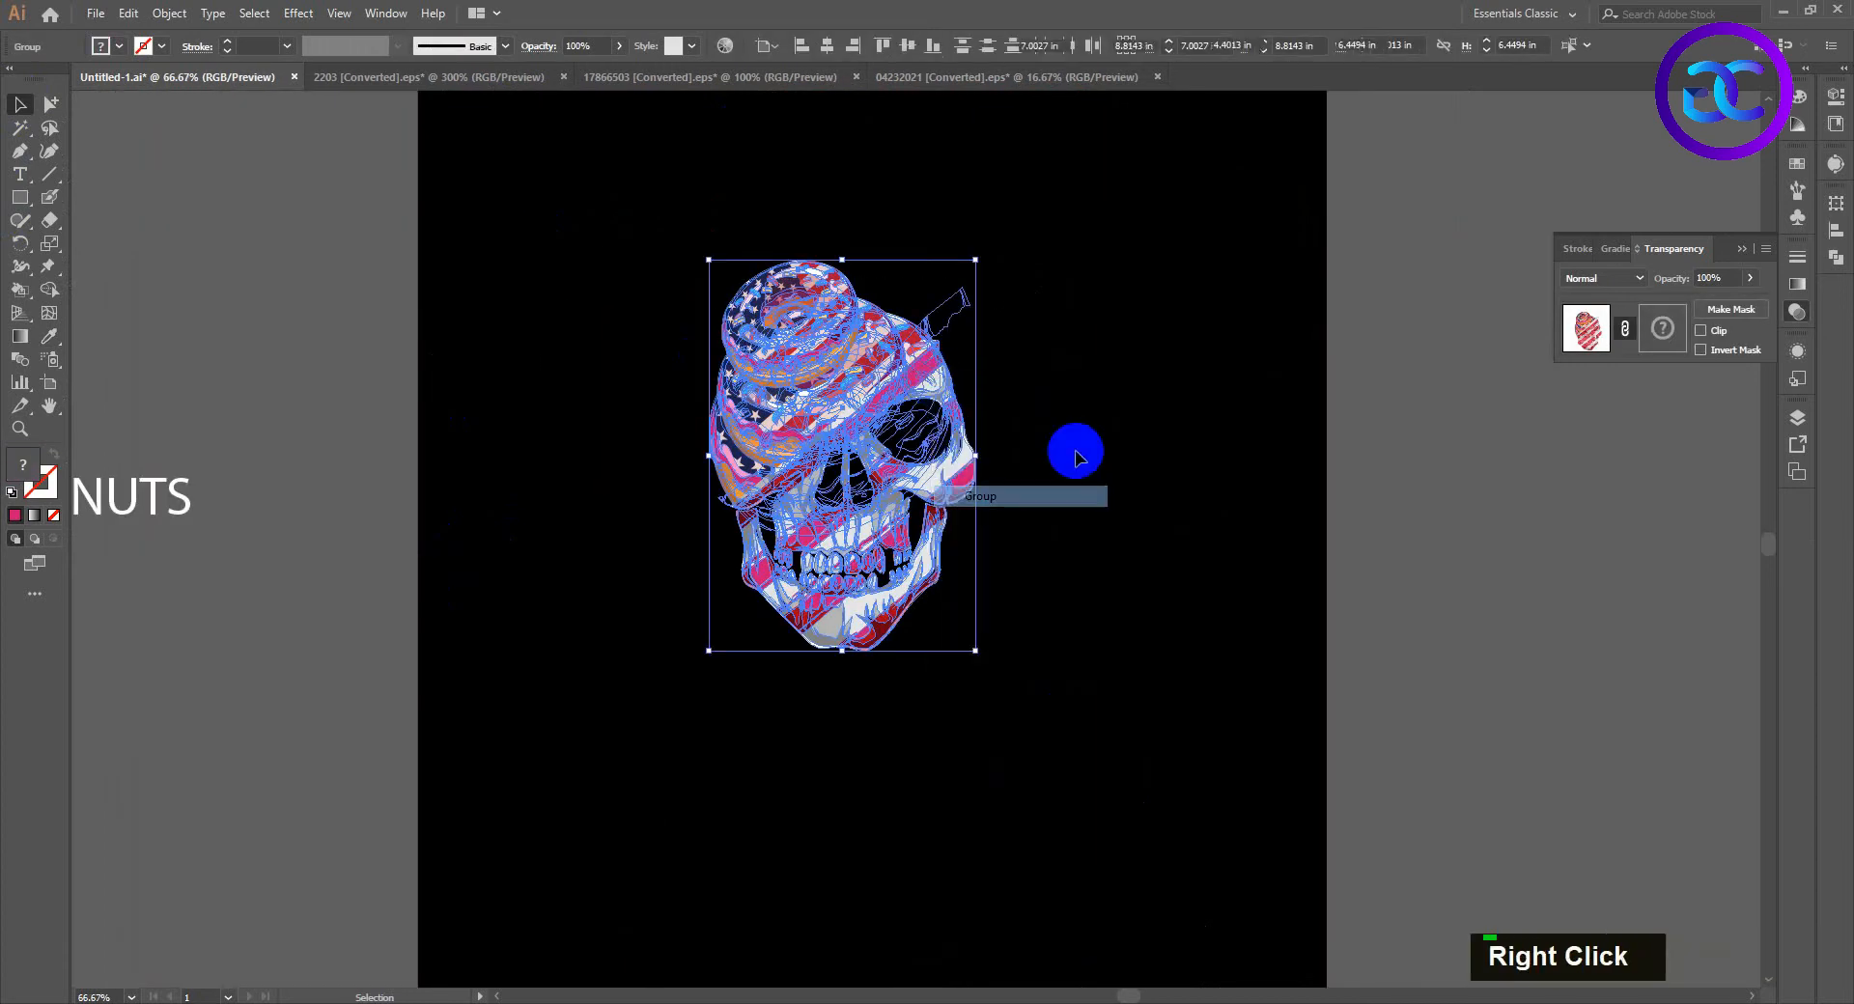
Step: Center the grouped artwork on the artboard and enlarge it proportionally from its center to about 7.17 in wide
{"action": "scroll", "coordinate": [1042, 426], "scroll_direction": "down", "scroll_amount": 2}
{"action": "left_click", "coordinate": [912, 48]}
{"action": "left_click", "coordinate": [1038, 375]}
{"action": "scroll", "coordinate": [941, 474], "scroll_direction": "up", "scroll_amount": 1}
{"action": "double_click", "coordinate": [925, 470]}
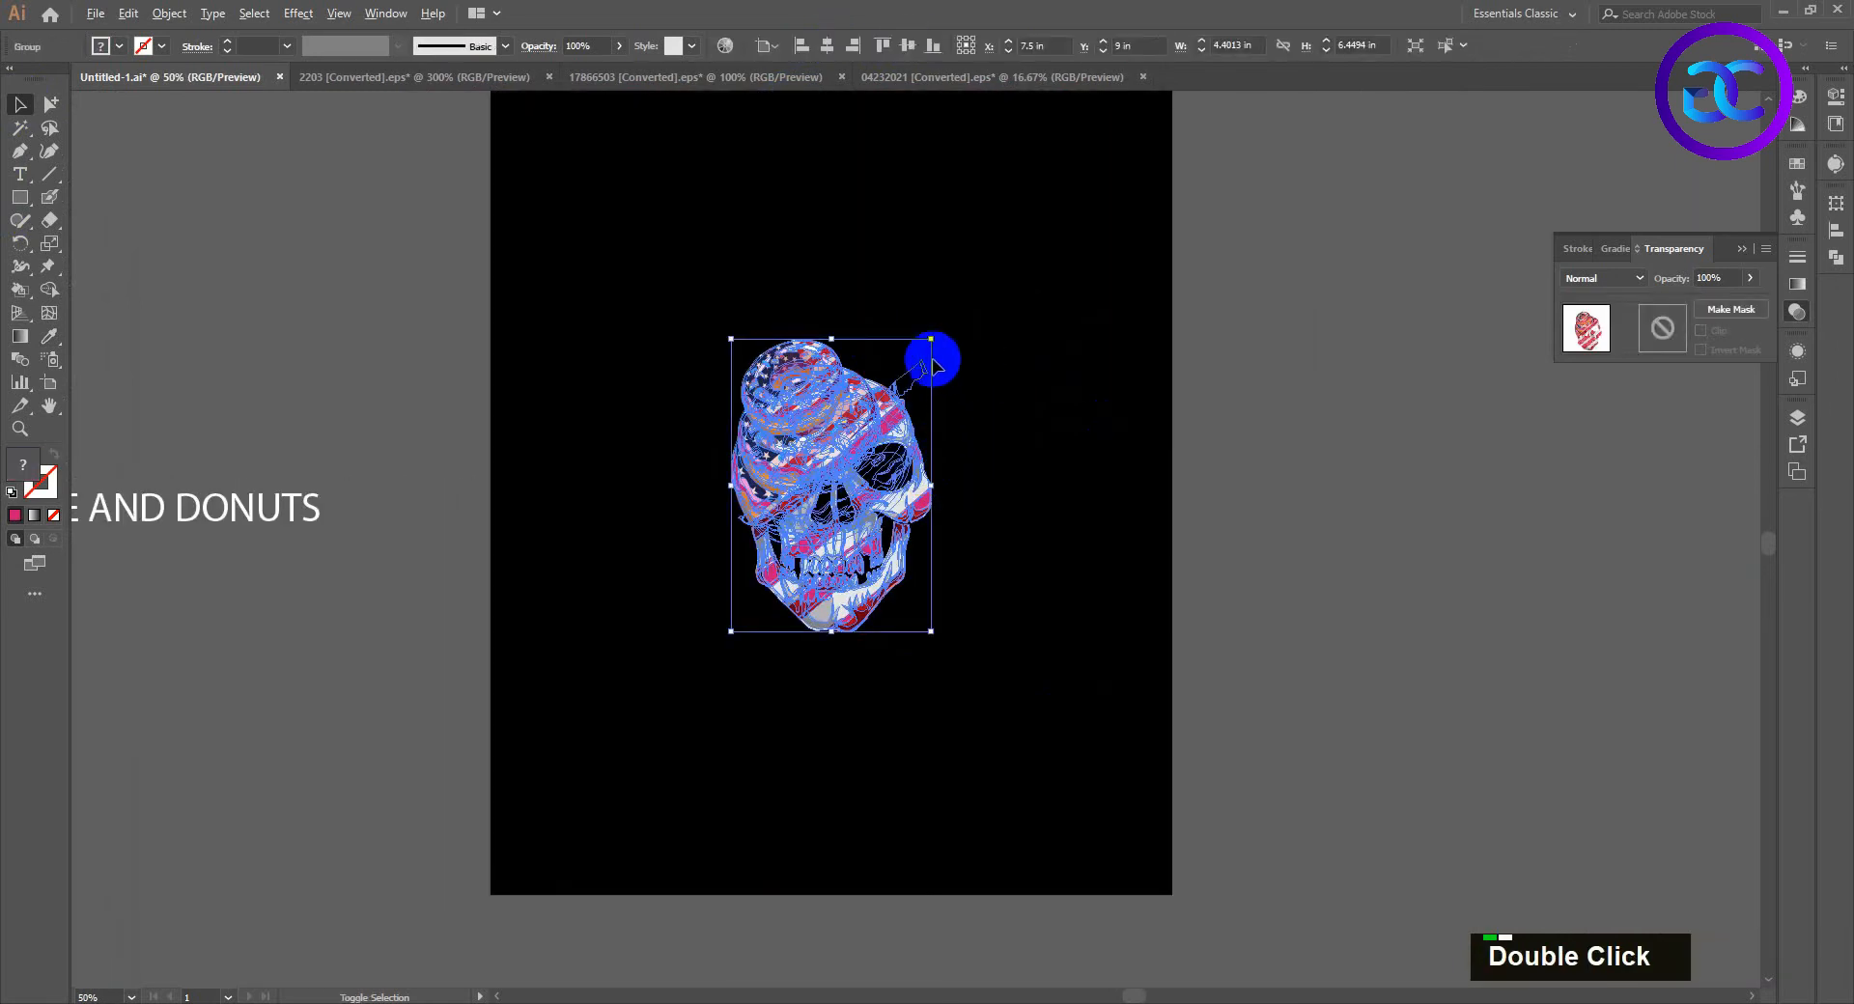
{"action": "left_click_drag", "start_coordinate": [931, 339], "coordinate": [1000, 247]}
{"action": "left_click", "coordinate": [1075, 402]}
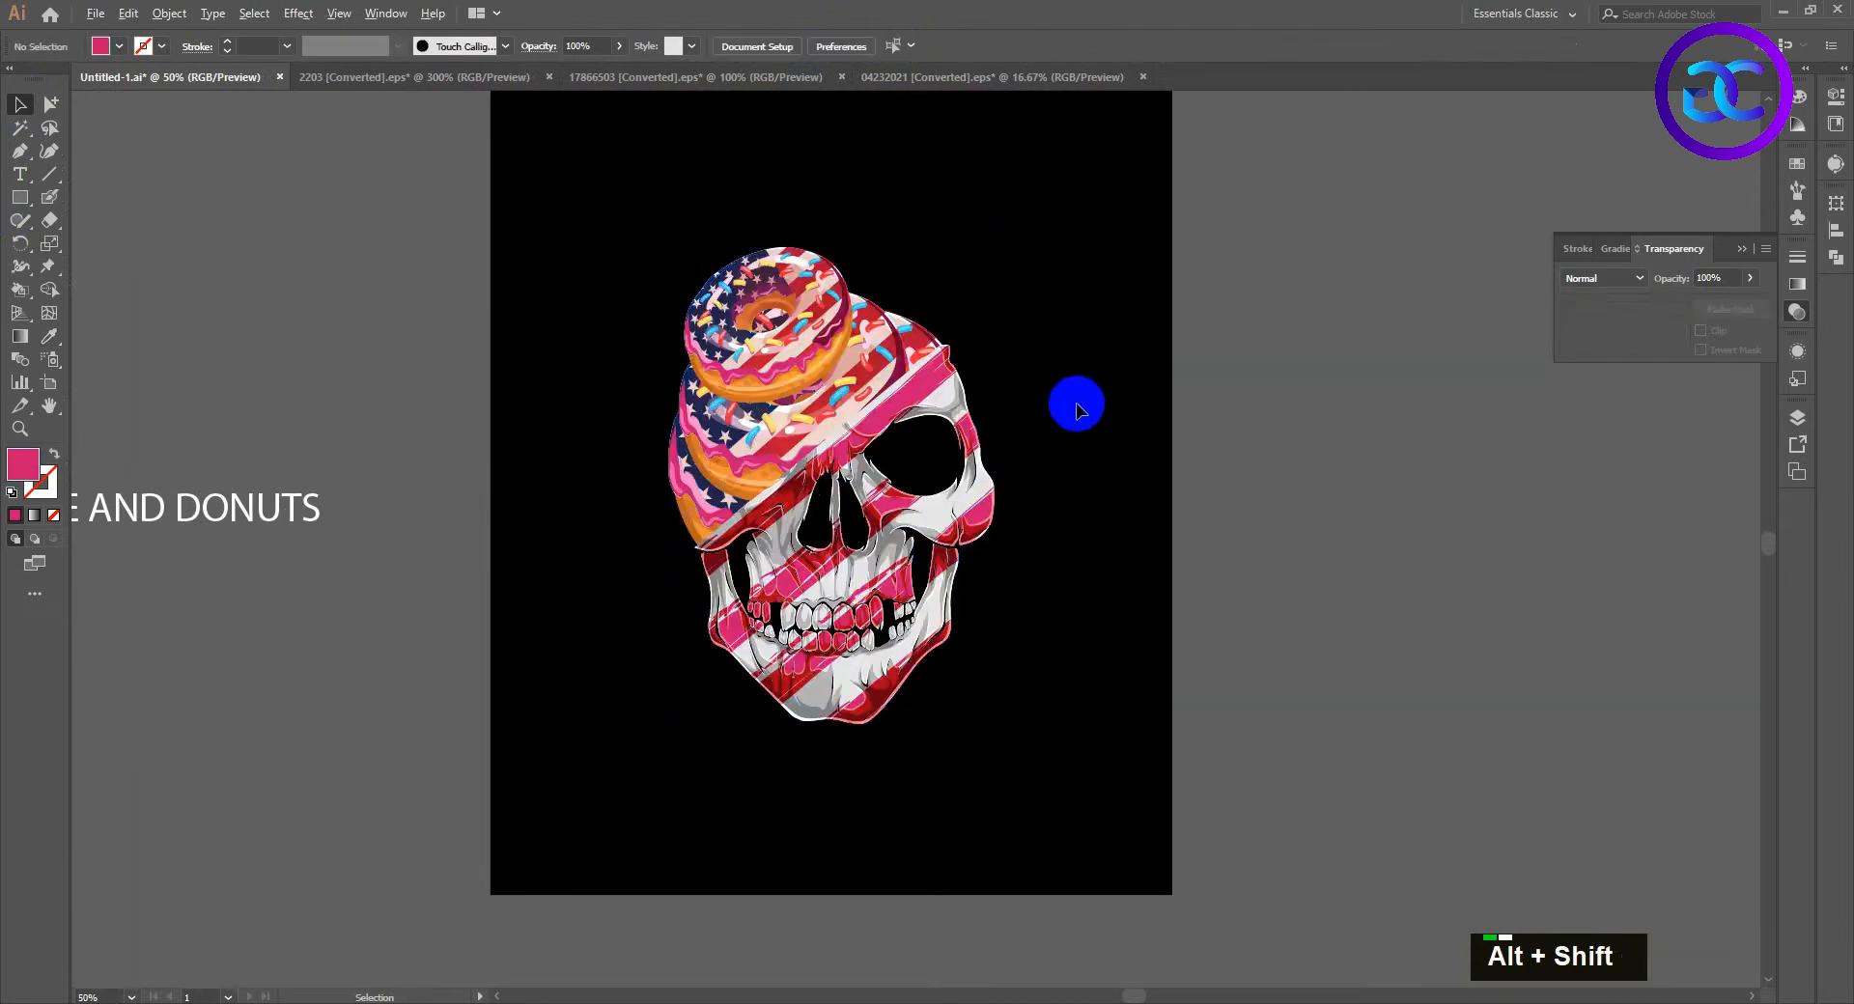
Step: Copy "ALL YOU NEED IS" from the full slogan into a separate text line below it, outside the artboard
{"action": "scroll", "coordinate": [649, 506], "scroll_direction": "down", "scroll_amount": 1}
{"action": "left_click", "coordinate": [17, 176]}
{"action": "double_click", "coordinate": [159, 473]}
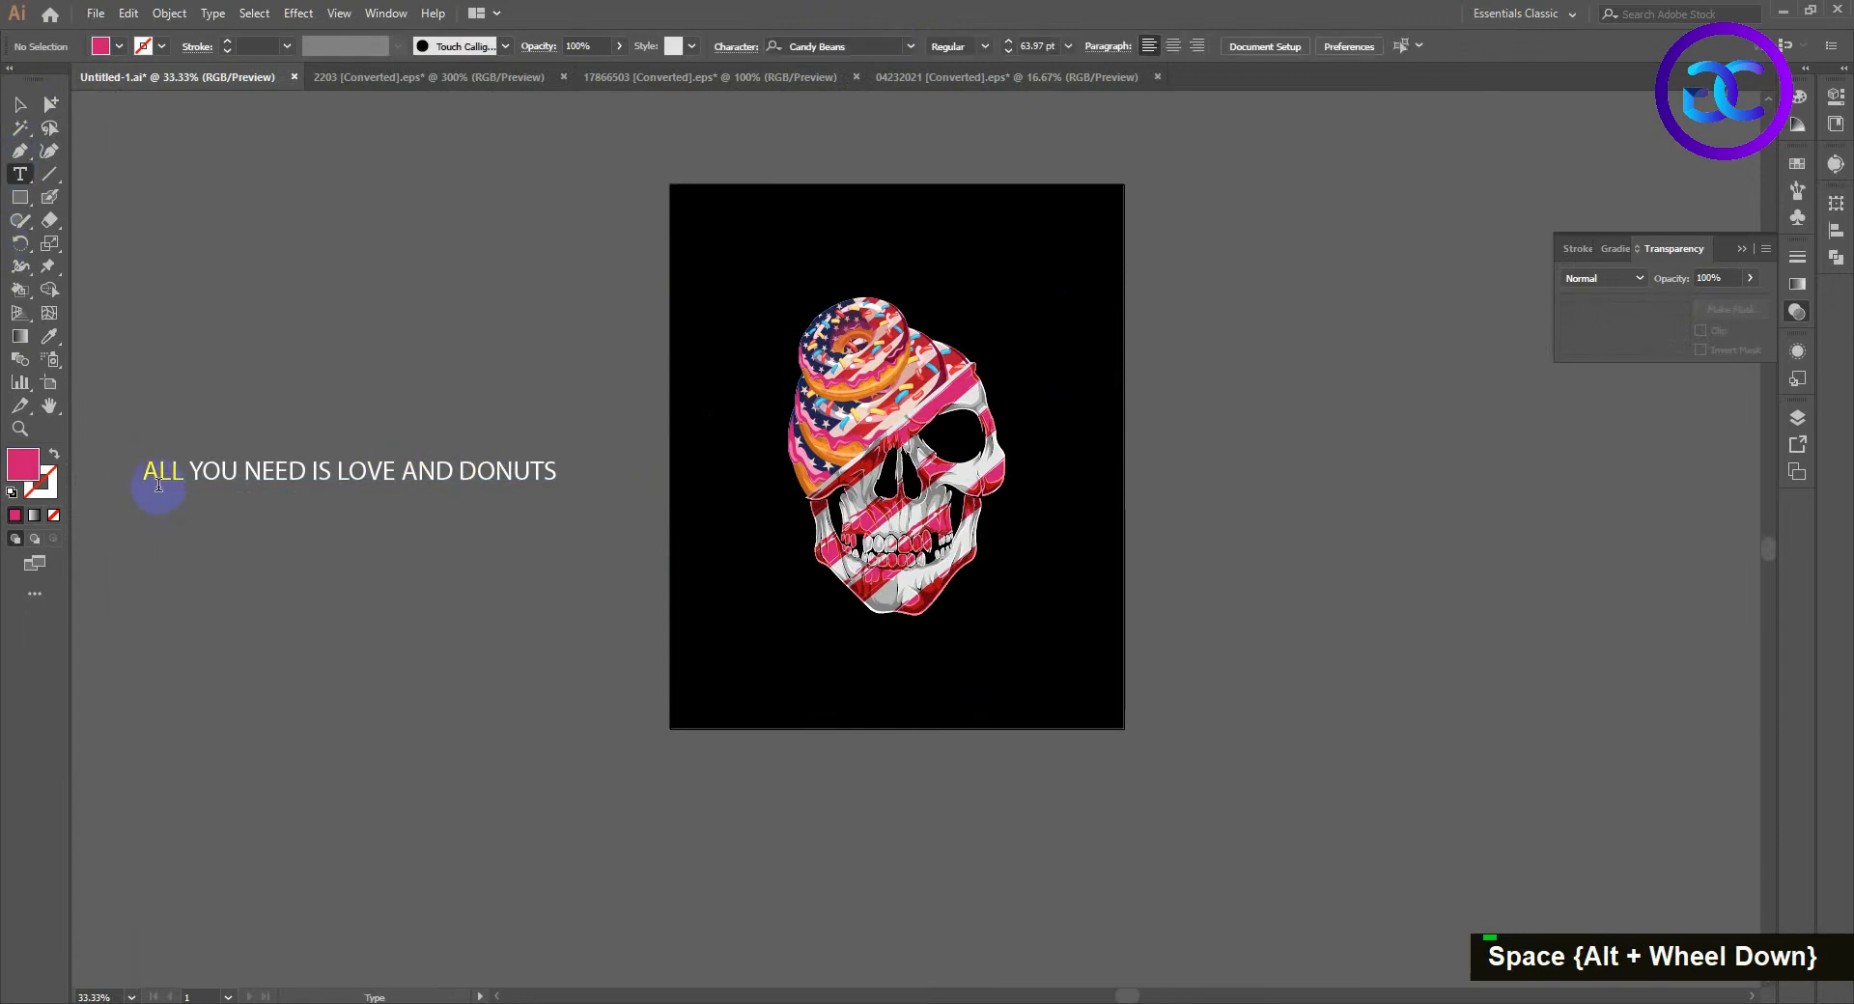
{"action": "left_click_drag", "start_coordinate": [150, 473], "coordinate": [290, 476]}
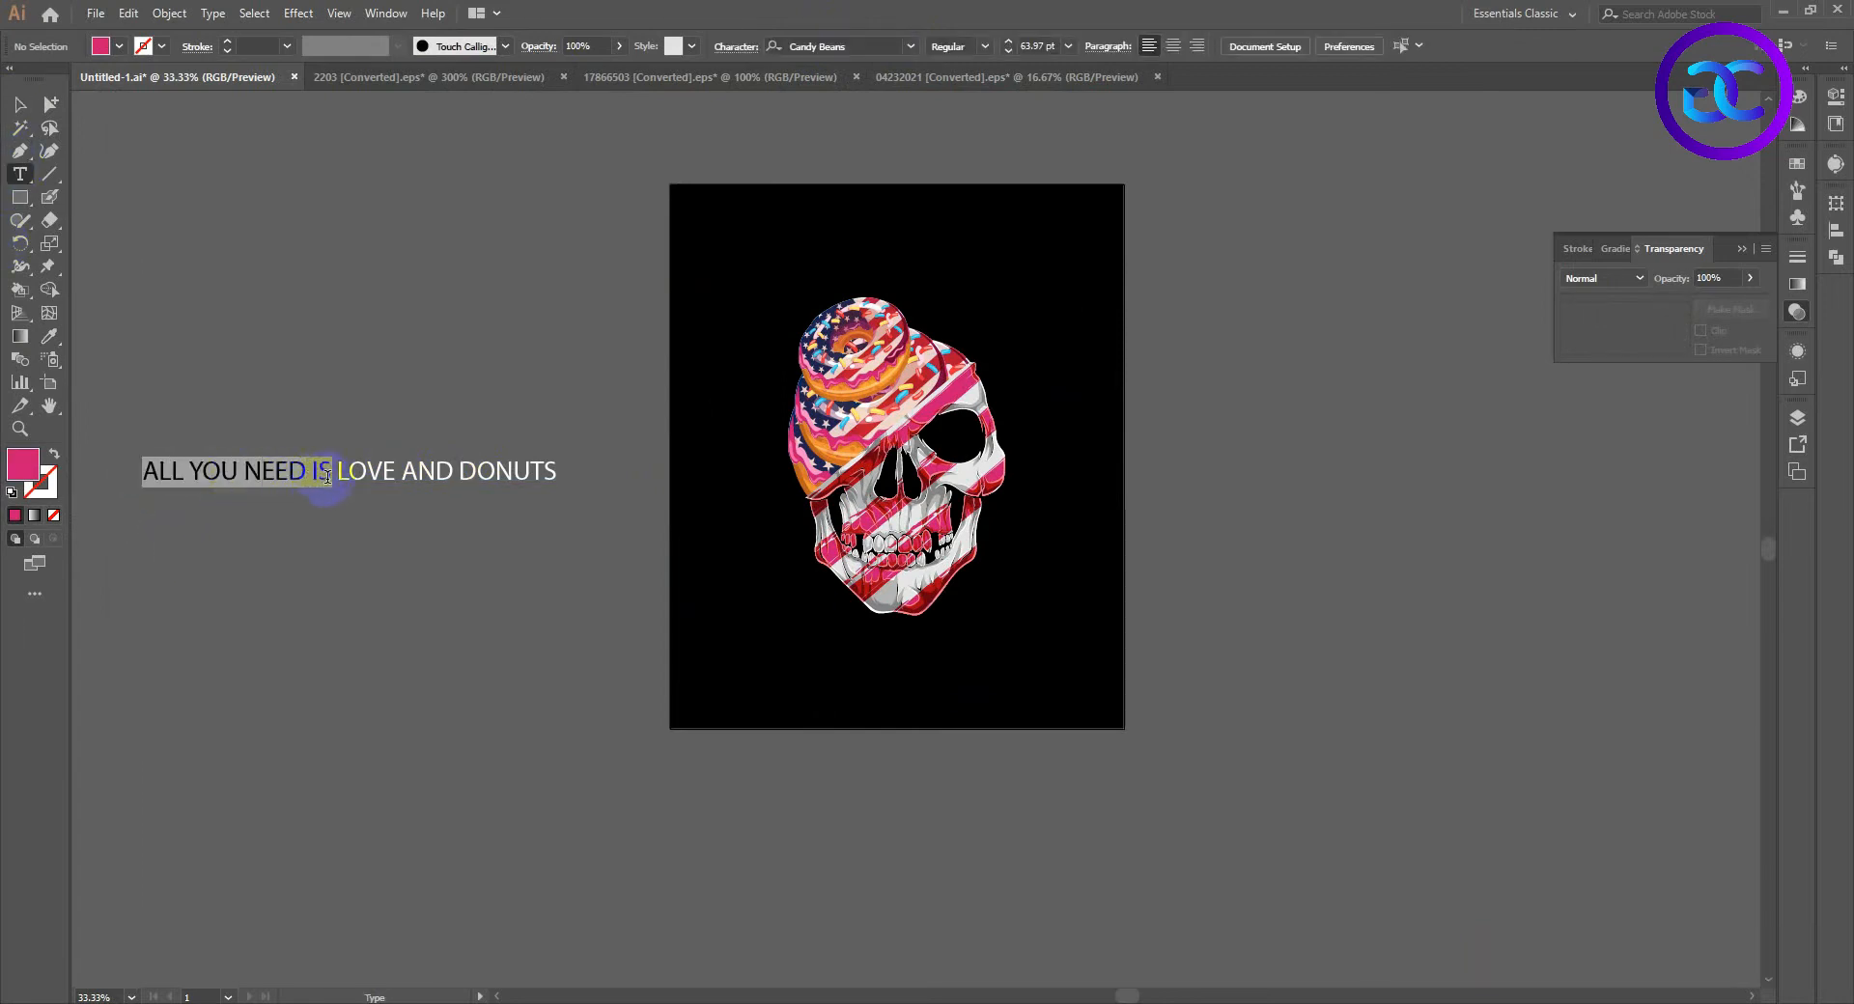
{"action": "key", "text": "ctrl+c"}
{"action": "double_click", "coordinate": [460, 618]}
{"action": "key", "text": "ctrl+v"}
Step: Copy "LOVE AND DONUTS" from the slogan into its own text line beneath "ALL YOU NEED IS"
{"action": "left_click_drag", "start_coordinate": [339, 477], "coordinate": [562, 474]}
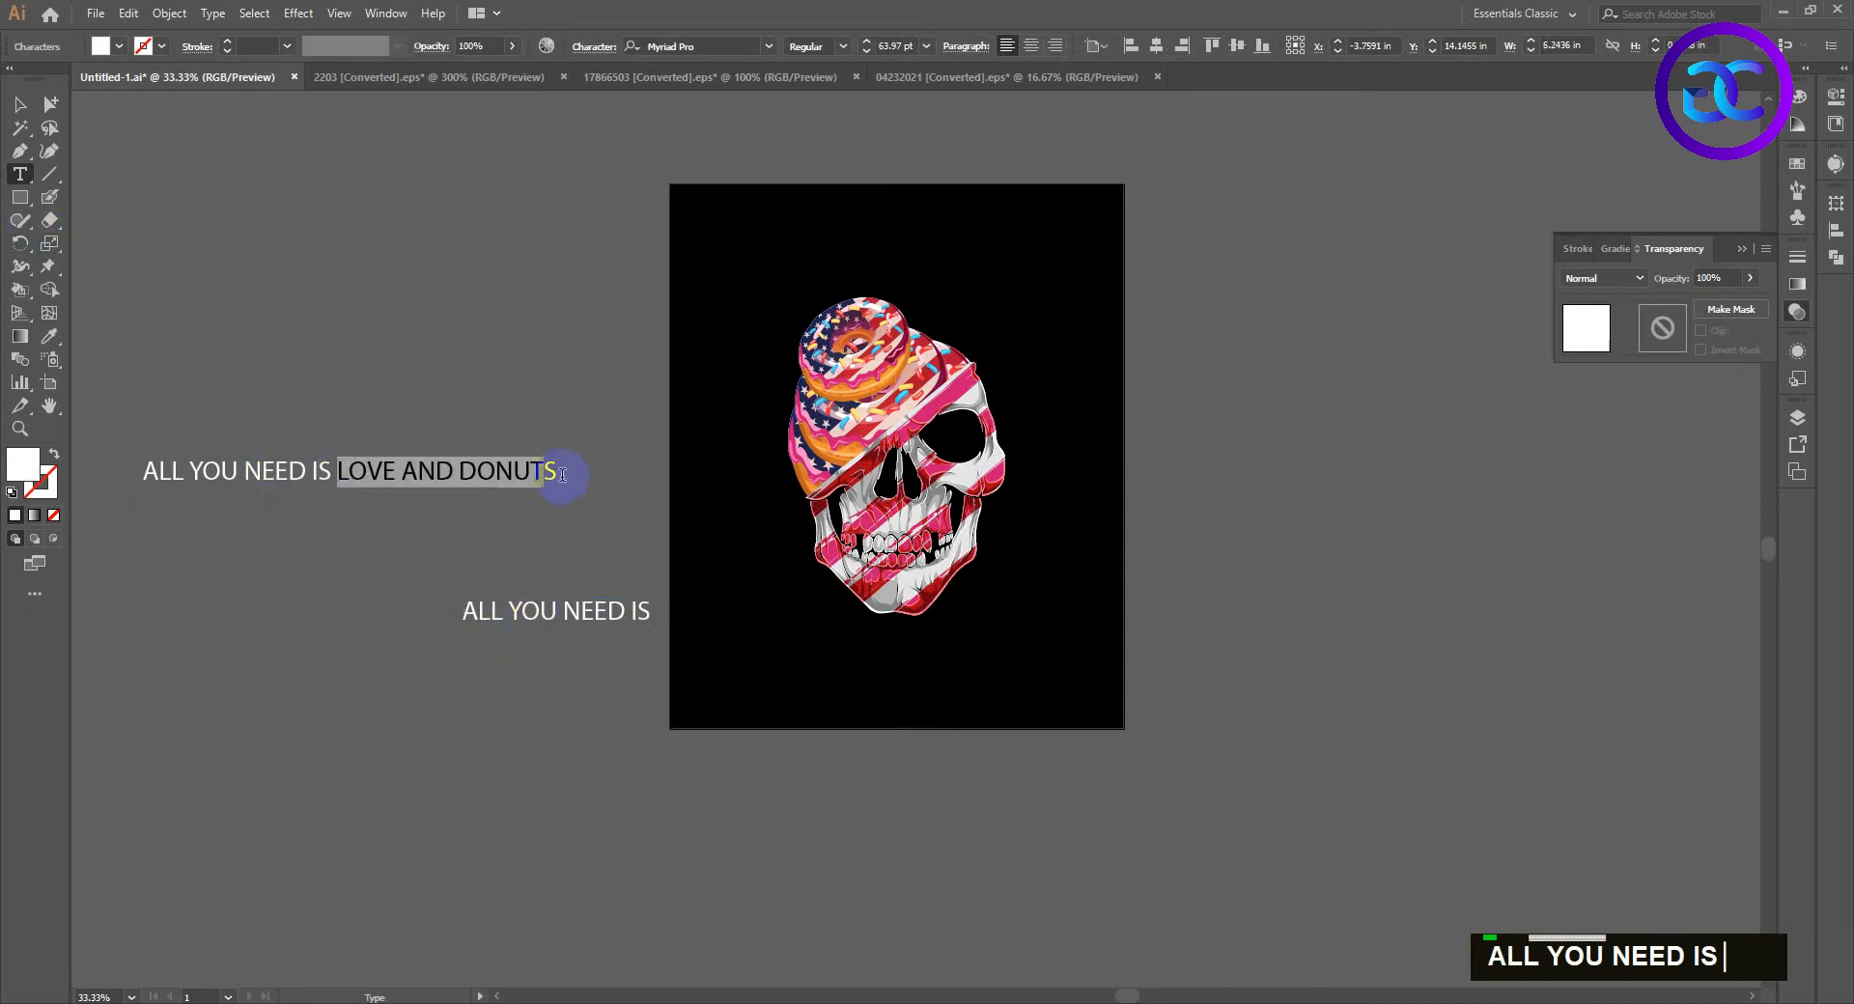
{"action": "double_click", "coordinate": [472, 675]}
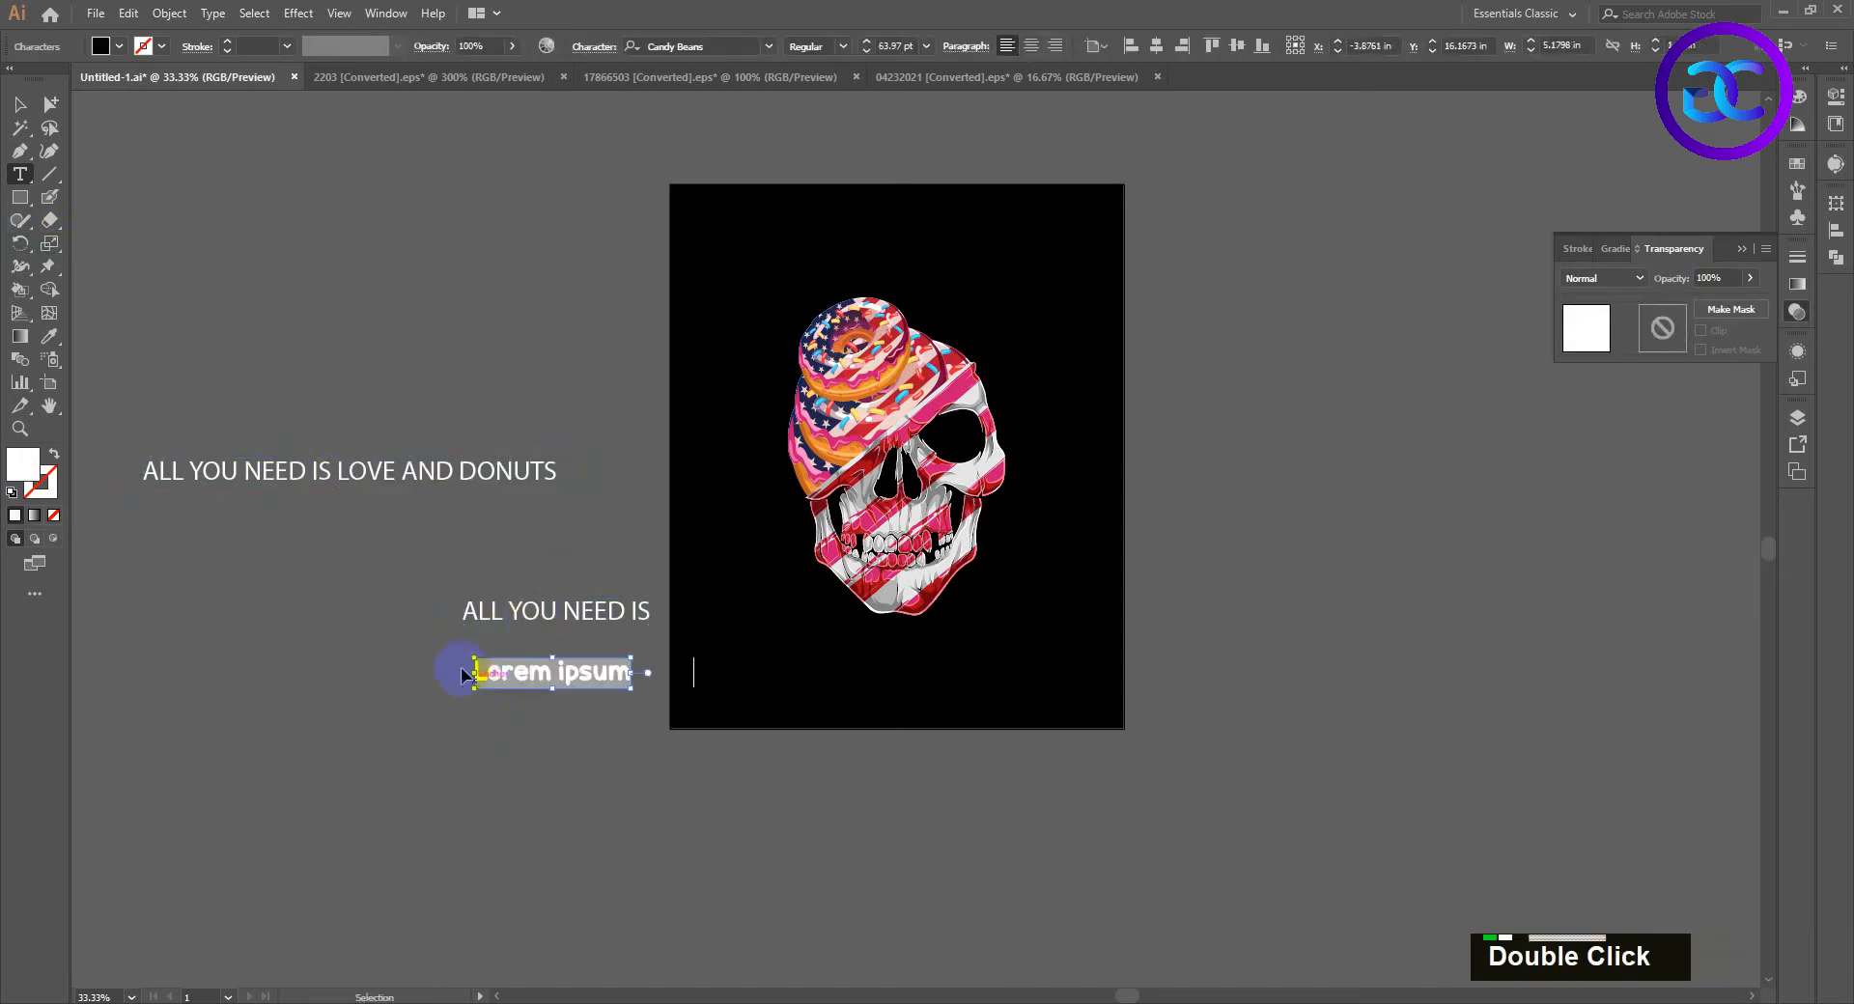
{"action": "key", "text": "ctrl+v"}
{"action": "key", "text": "Escape"}
Step: Set both separate text lines in the Candy Beans font
{"action": "left_click", "coordinate": [498, 603], "text": "shift"}
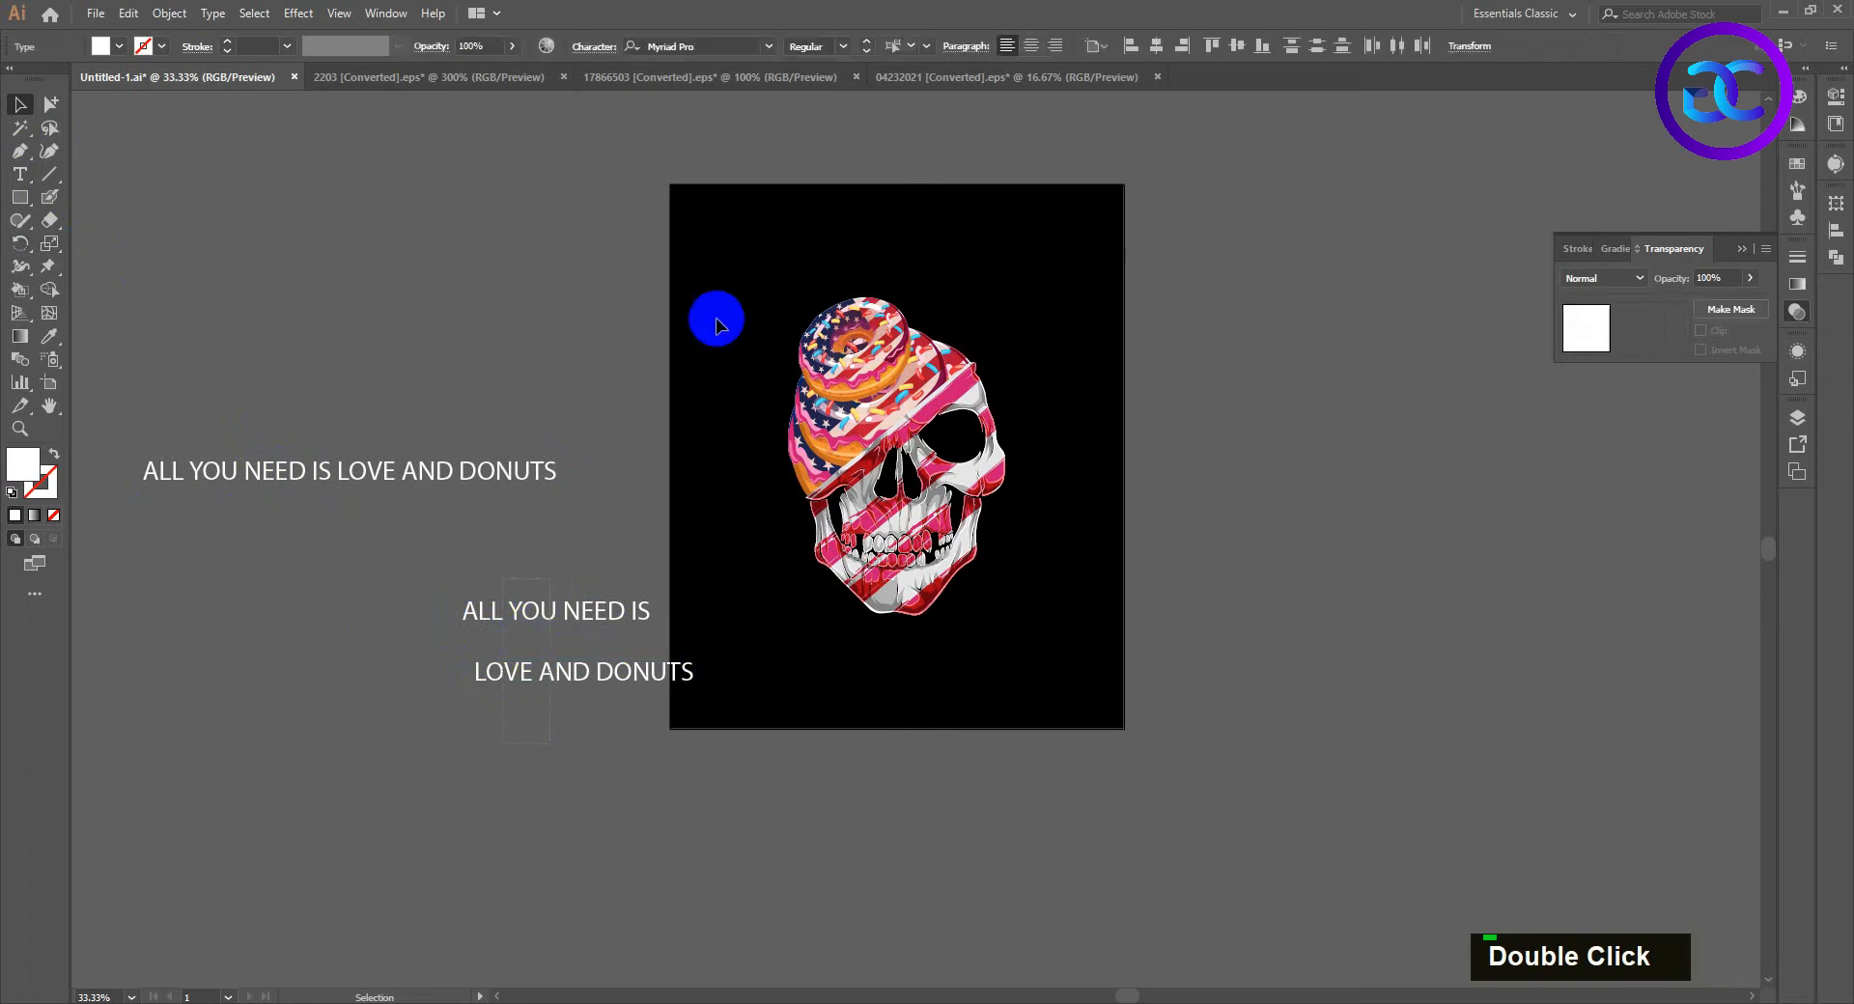
{"action": "type", "text": "ch"}
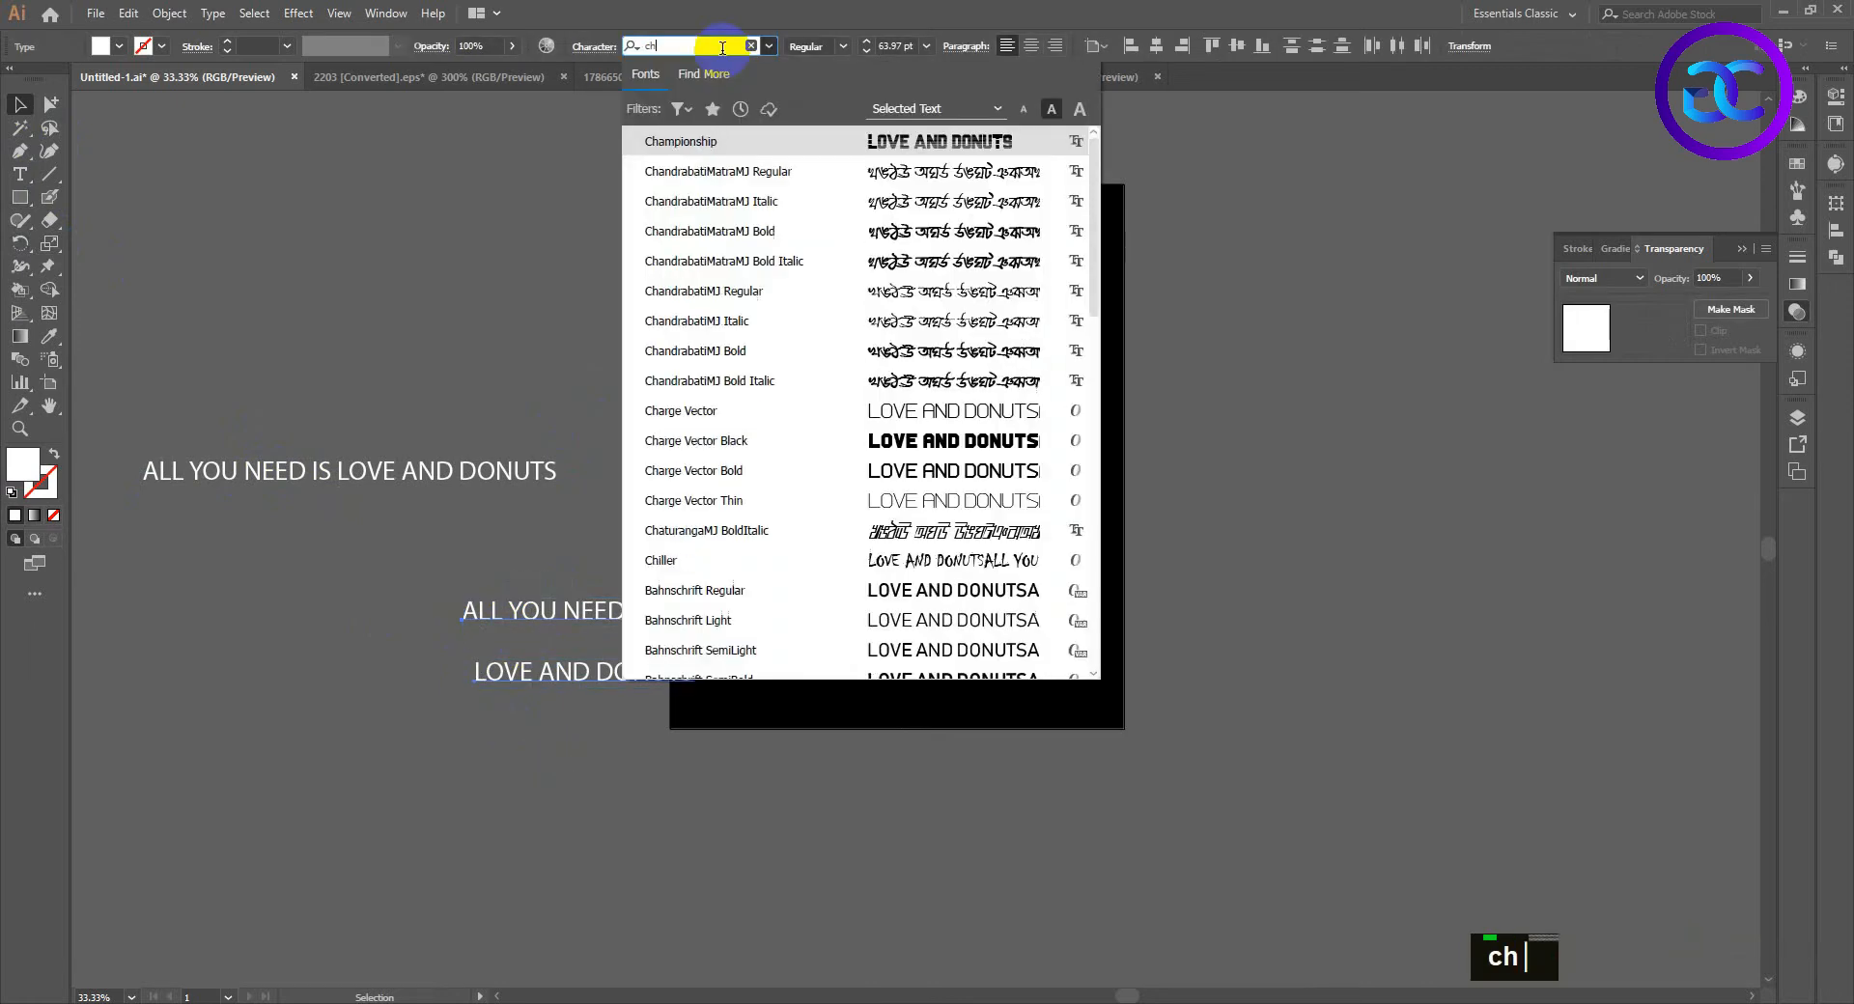
{"action": "type", "text": "o"}
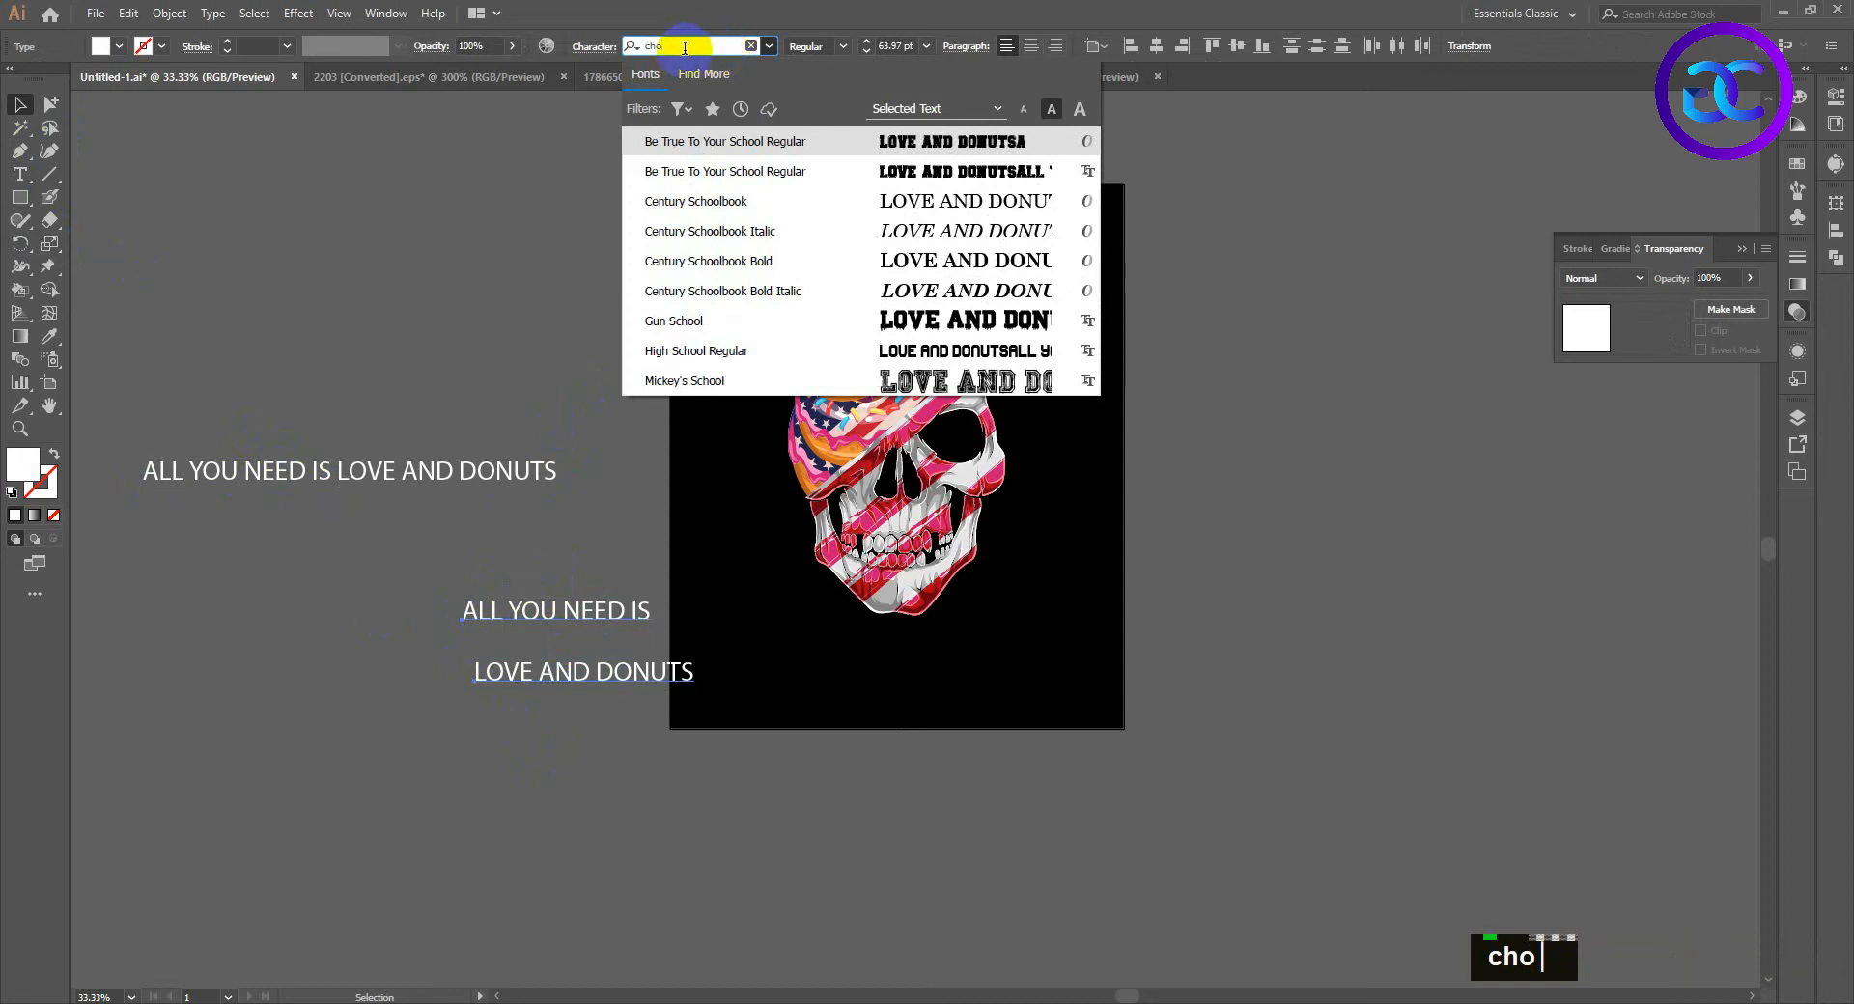
{"action": "key", "text": "BackSpace"}
{"action": "key", "text": "BackSpace"}
{"action": "key", "text": "BackSpace"}
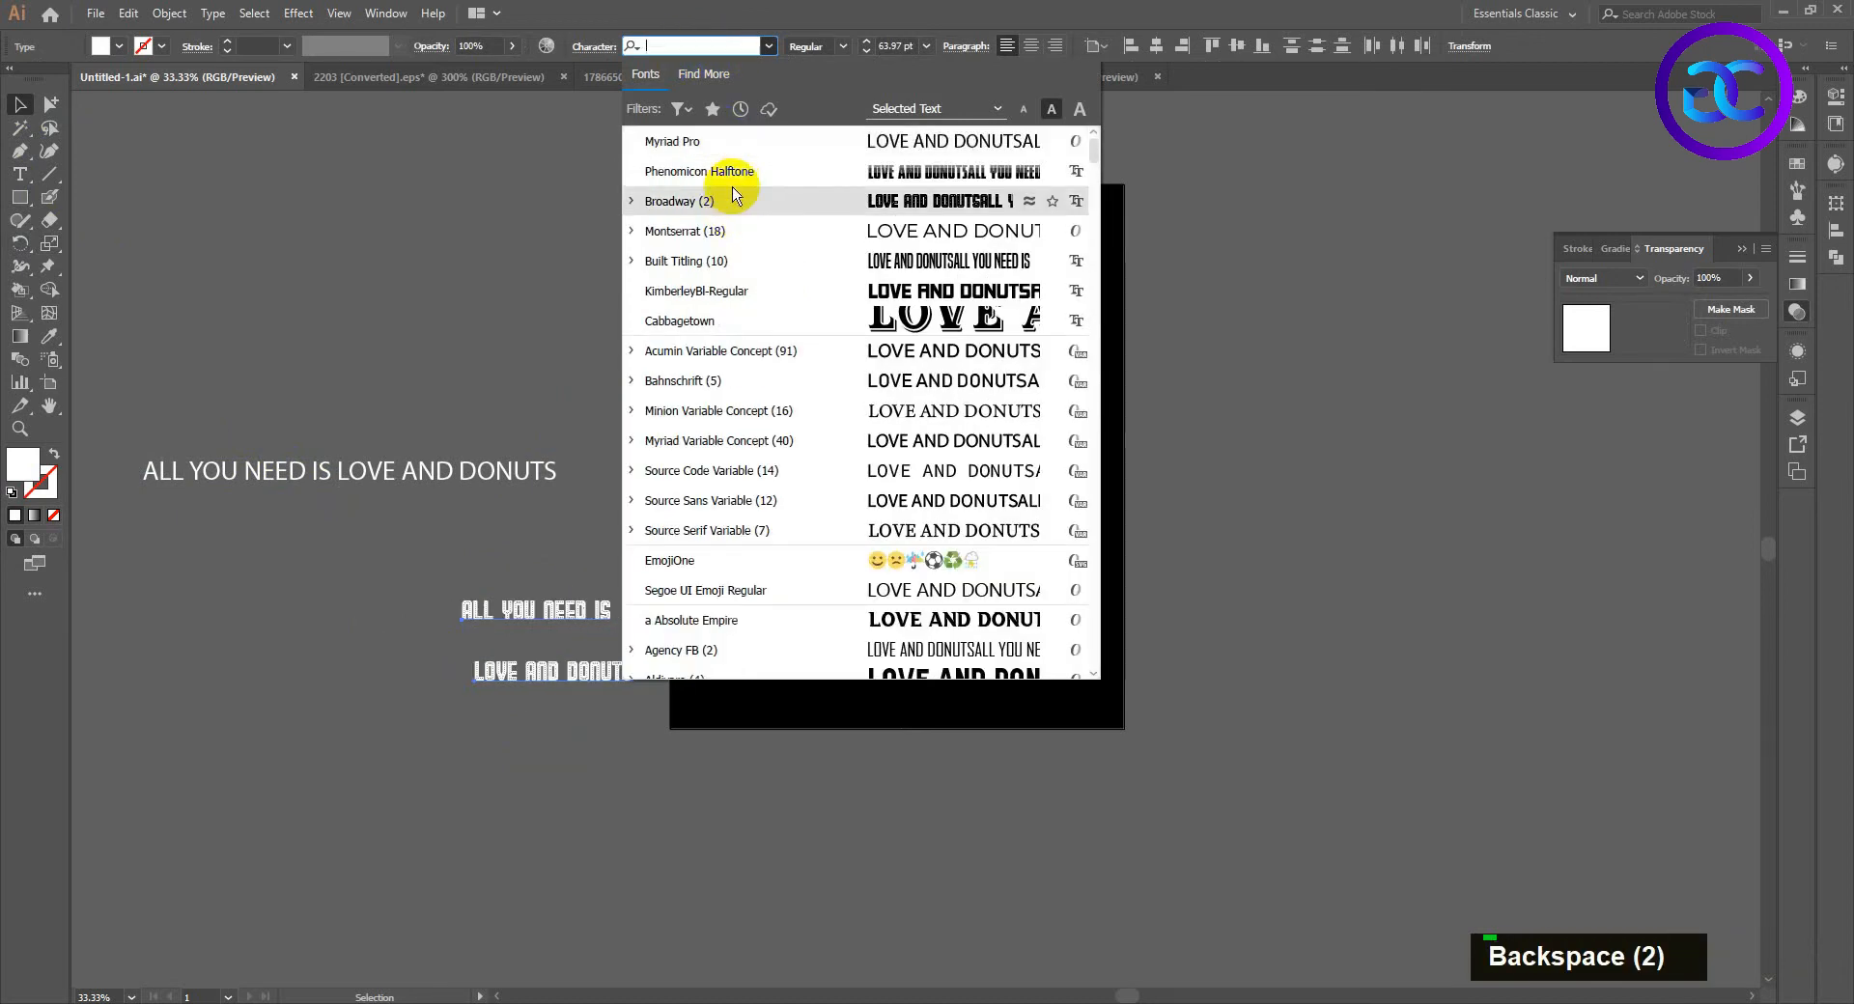
{"action": "scroll", "coordinate": [806, 280], "scroll_direction": "up", "scroll_amount": 1}
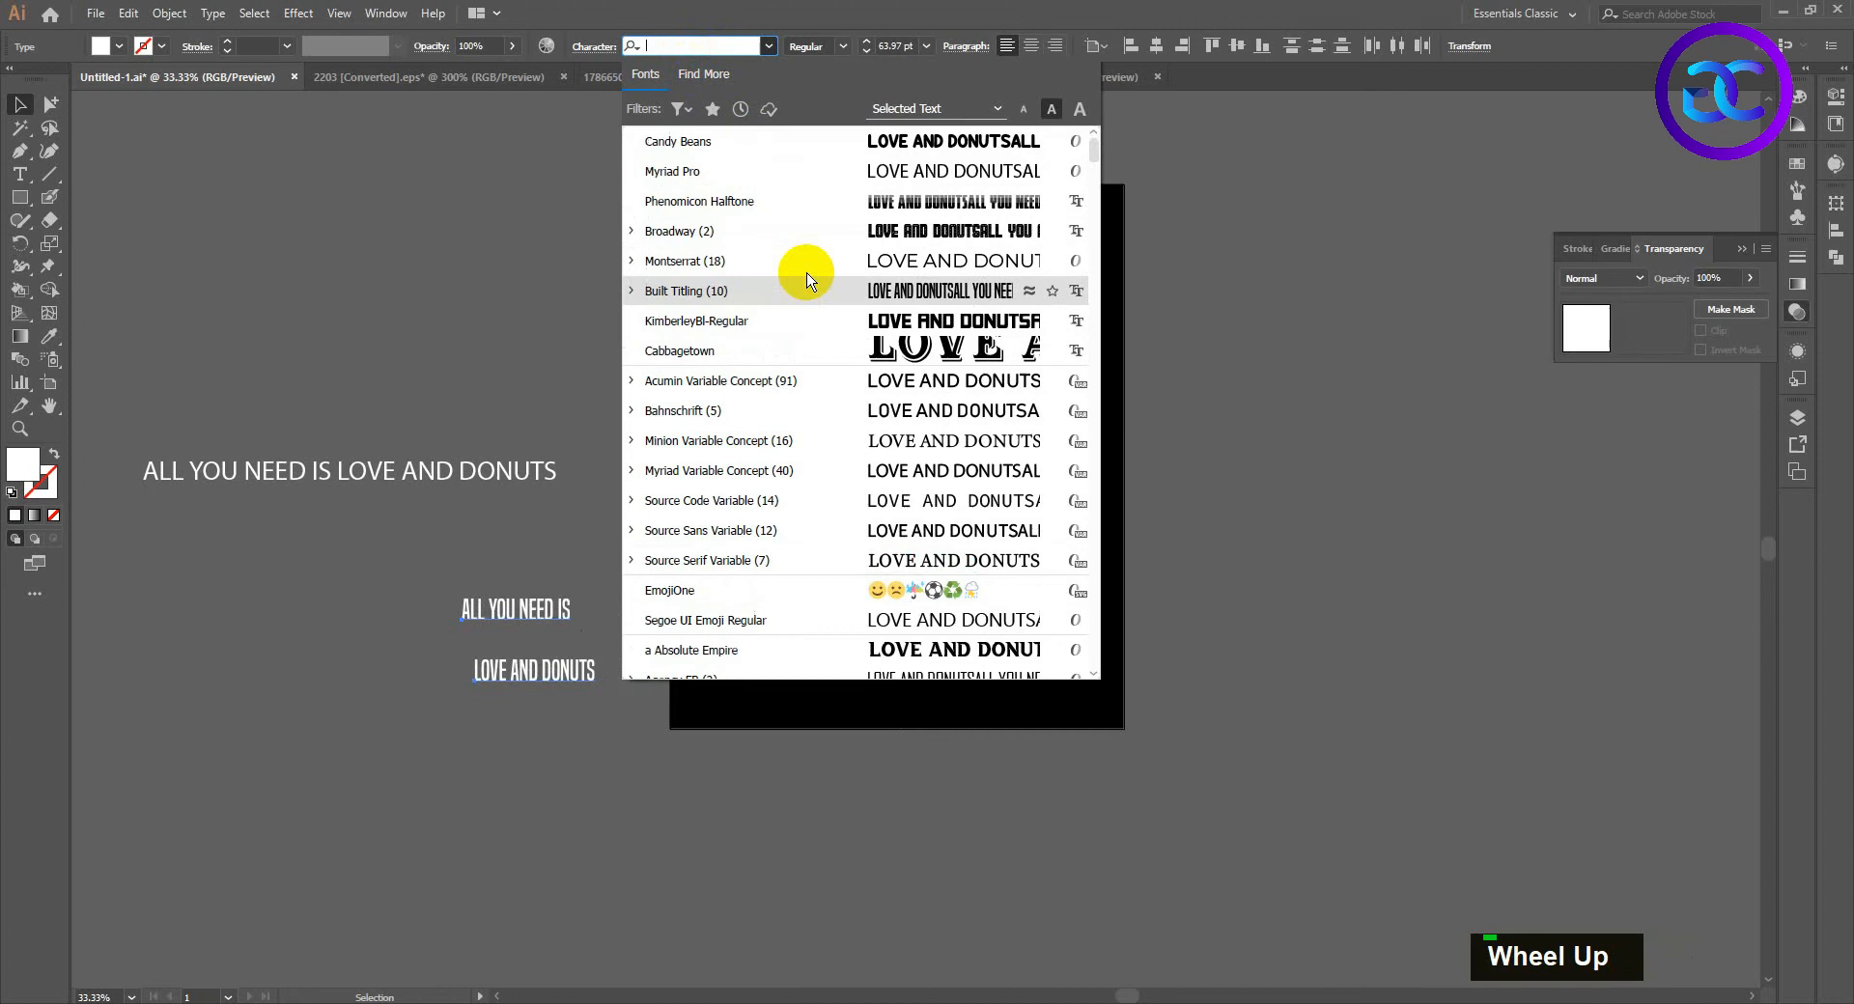
{"action": "left_click", "coordinate": [784, 151]}
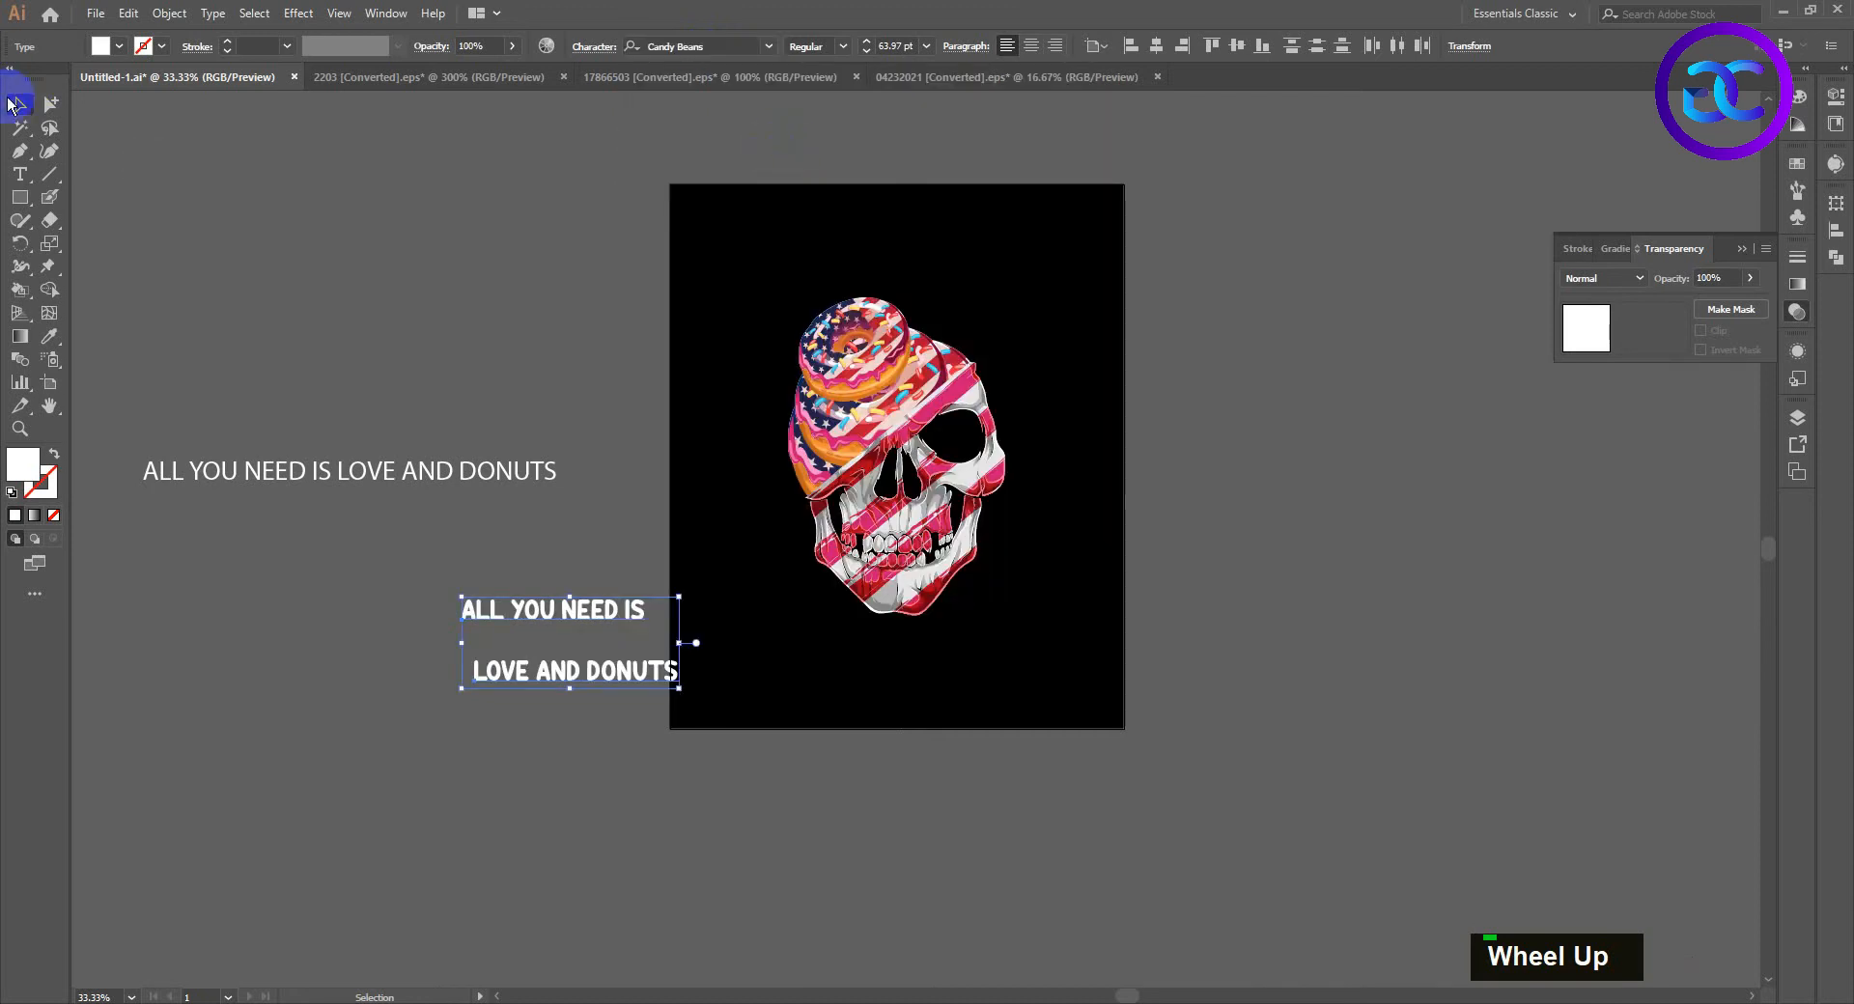
{"action": "left_click", "coordinate": [720, 787]}
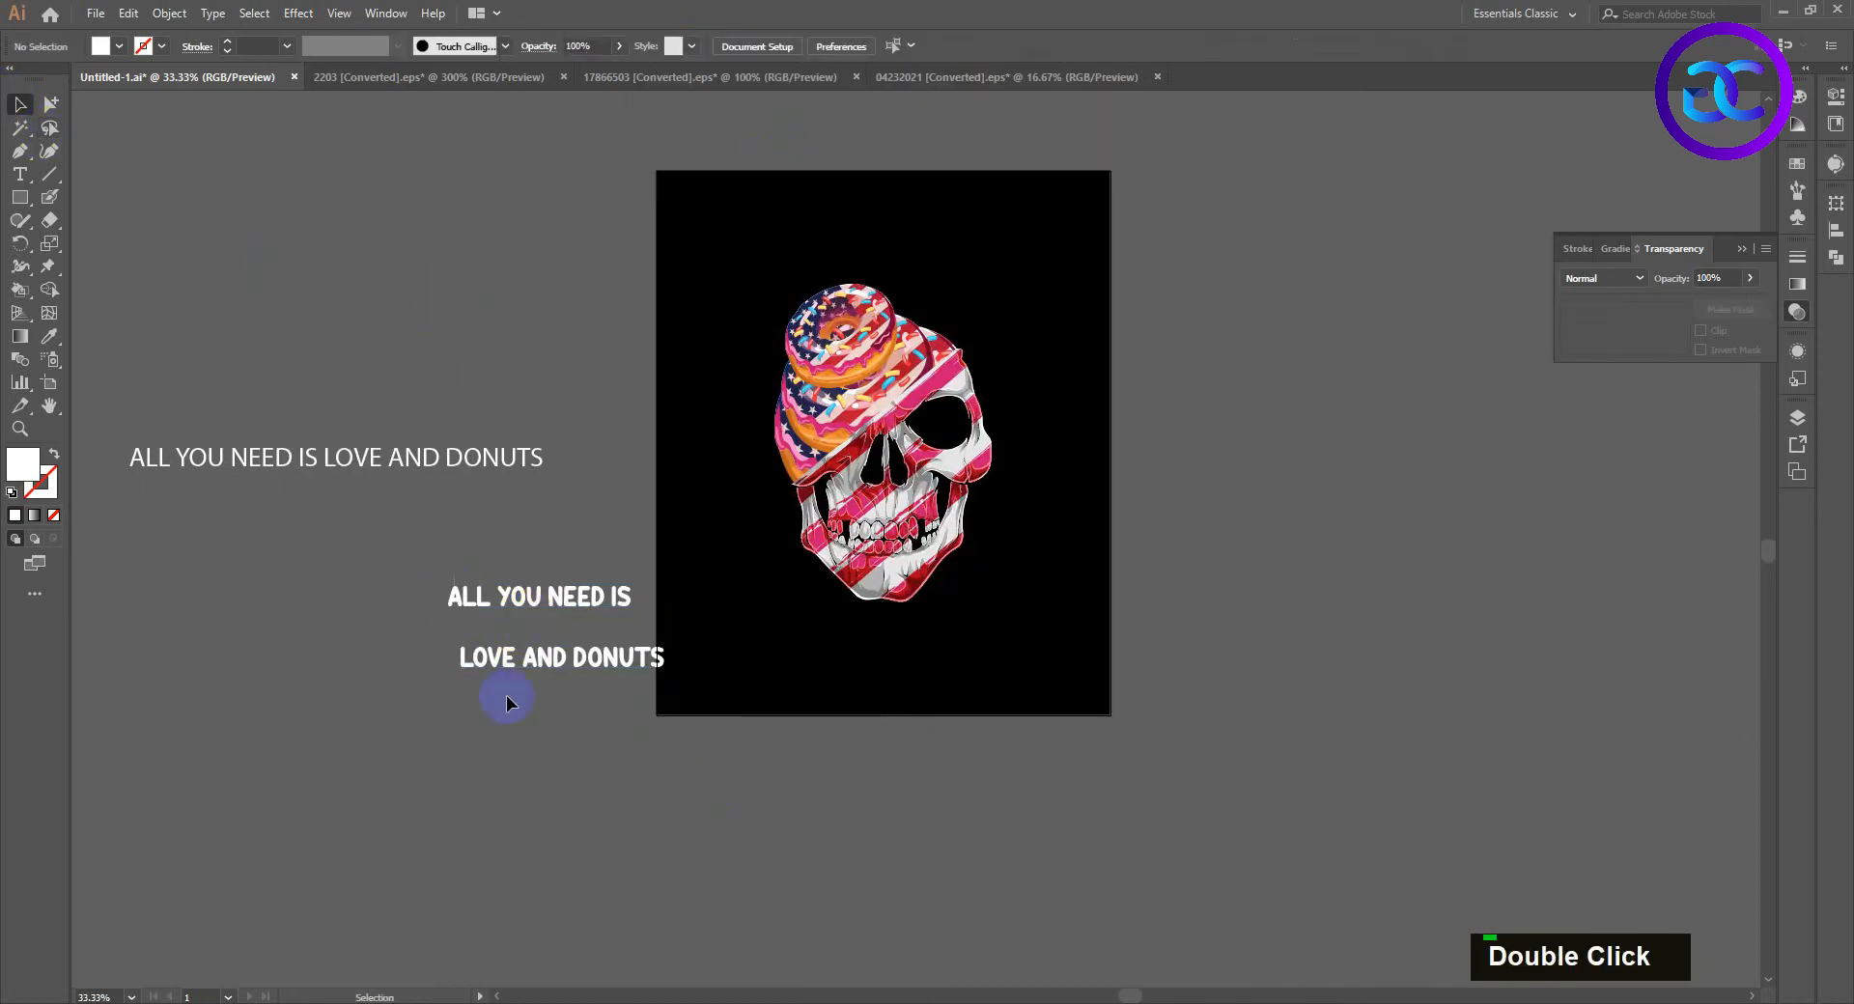
Step: Convert both Candy Beans text lines to outlines
{"action": "double_click", "coordinate": [454, 595]}
{"action": "right_click", "coordinate": [502, 618]}
{"action": "left_click", "coordinate": [770, 712]}
{"action": "left_click", "coordinate": [769, 711]}
{"action": "scroll", "coordinate": [877, 673], "scroll_direction": "up", "scroll_amount": 1, "text": "alt"}
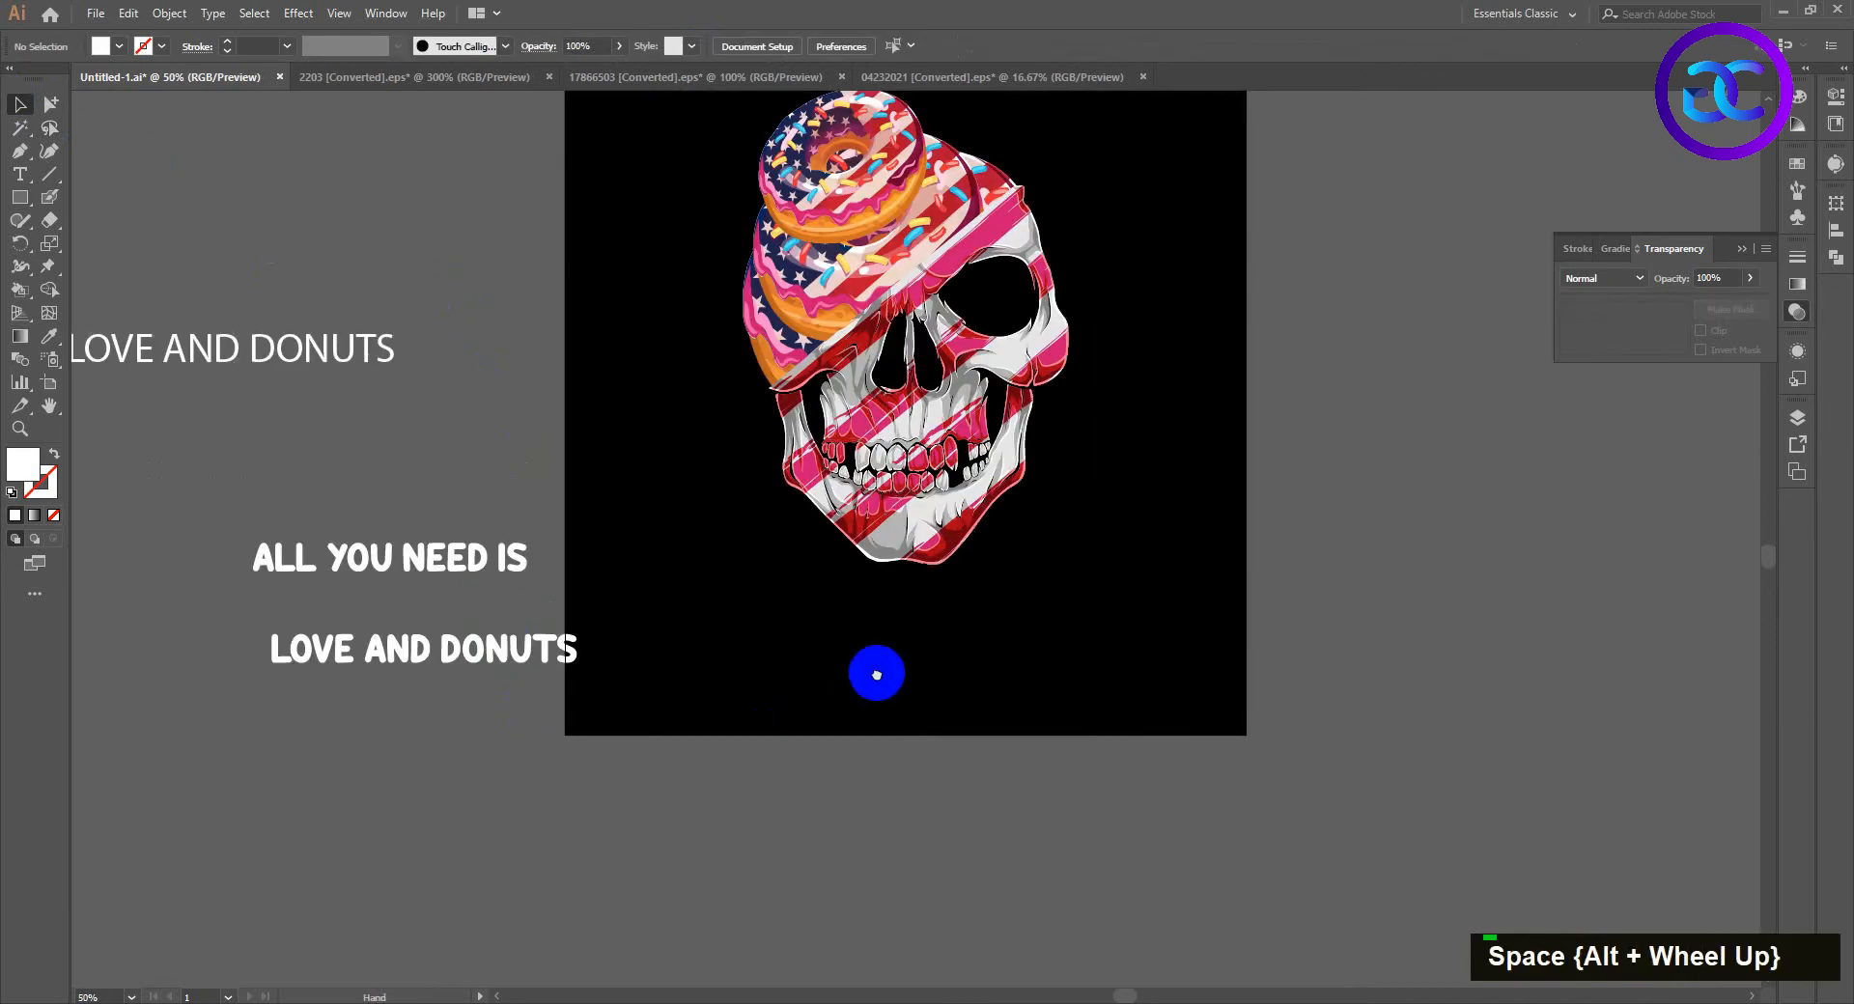
Step: Place "ALL YOU NEED IS" under the skull's chin and align its left edge with the artwork's left edge
{"action": "left_click_drag", "start_coordinate": [373, 567], "coordinate": [904, 601]}
{"action": "left_click", "coordinate": [921, 539], "text": "shift"}
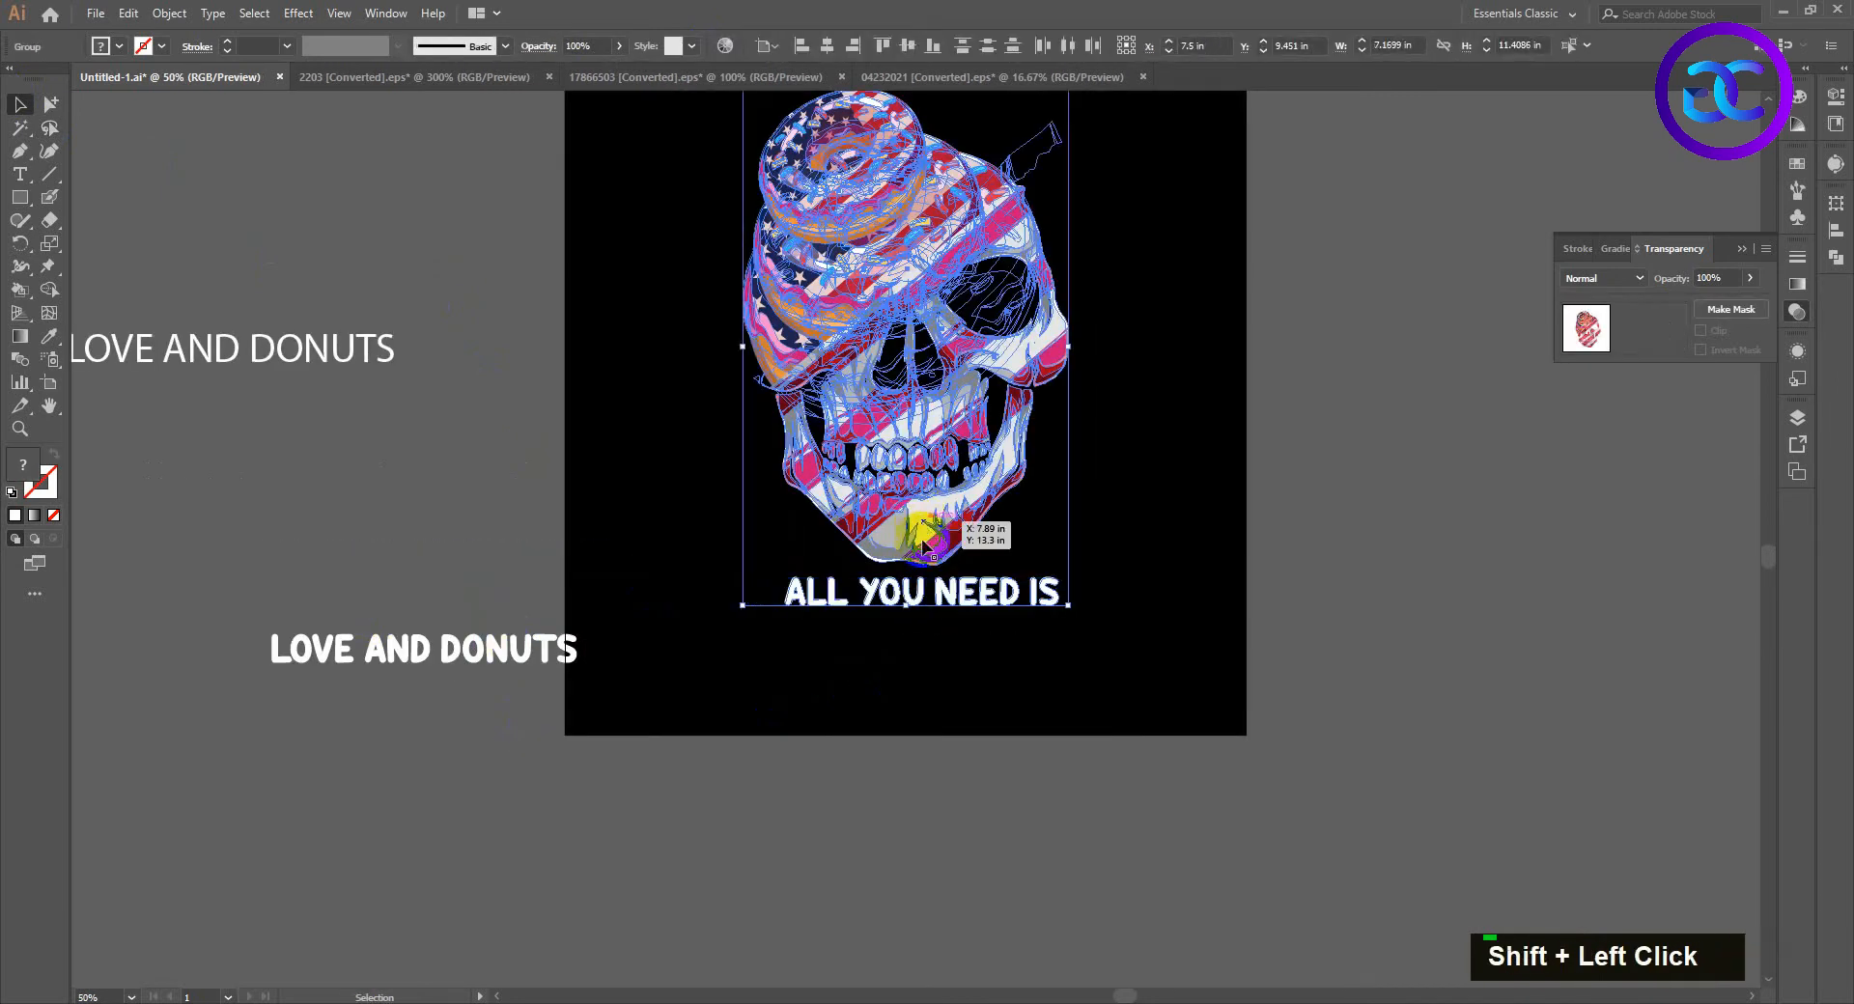
{"action": "left_click", "coordinate": [800, 45]}
{"action": "double_click", "coordinate": [1047, 530]}
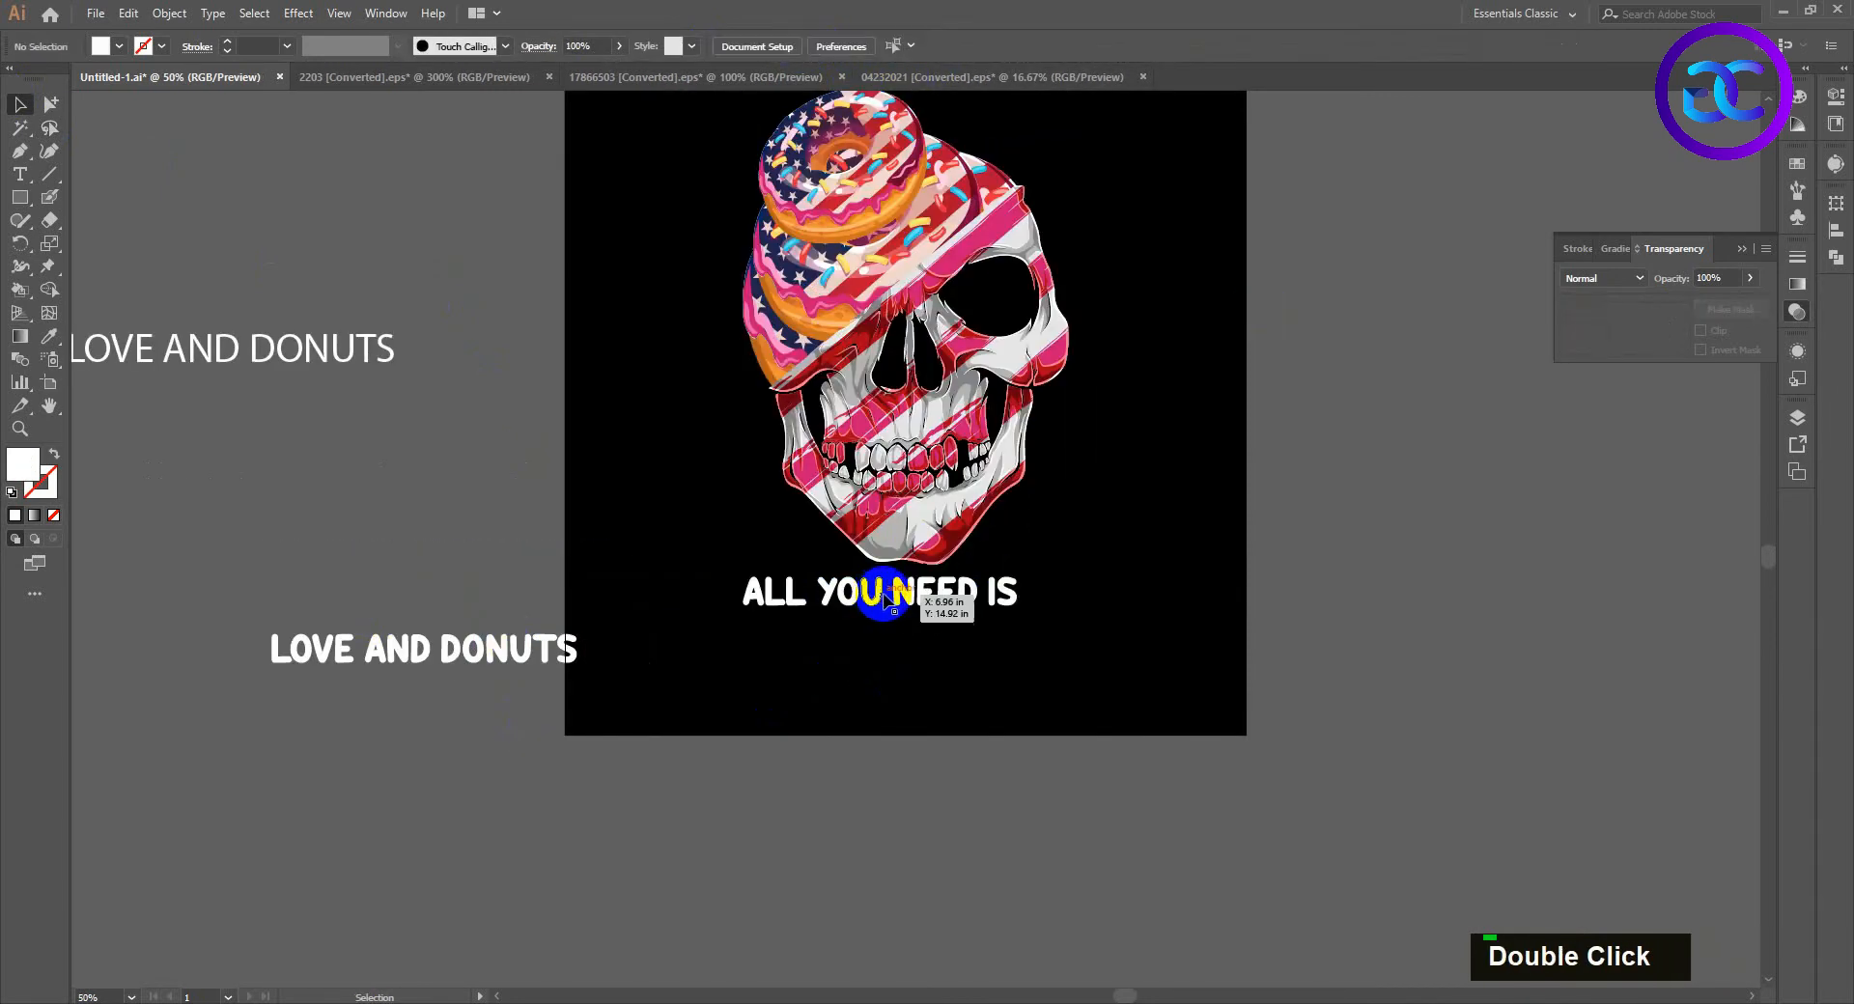
Step: Move "ALL YOU NEED IS" up over the chin and enlarge it proportionally to the artwork's width, about 7.17 in
{"action": "left_click_drag", "start_coordinate": [867, 608], "coordinate": [850, 557]}
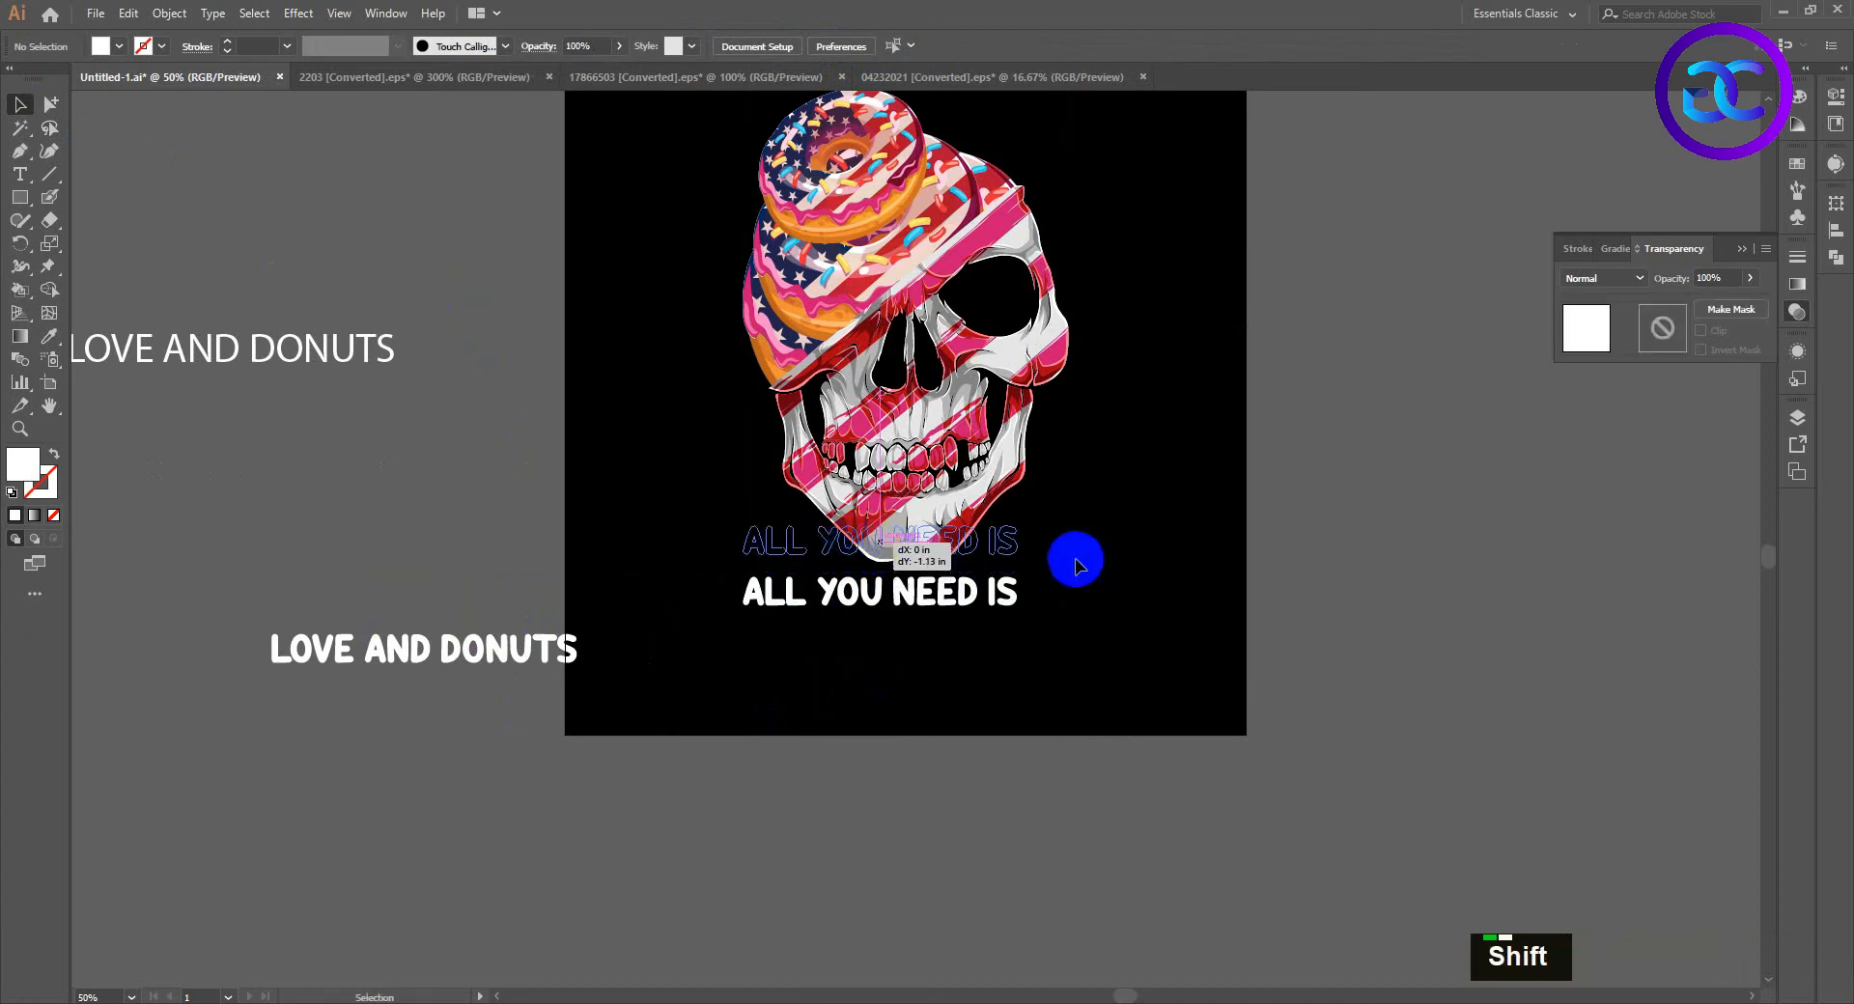
{"action": "left_click_drag", "start_coordinate": [1022, 560], "coordinate": [1070, 583]}
{"action": "left_click", "coordinate": [987, 616]}
Step: Place "LOVE AND DONUTS" beneath "ALL YOU NEED IS" near the artboard's lower edge
{"action": "left_click_drag", "start_coordinate": [493, 656], "coordinate": [987, 704]}
{"action": "scroll", "coordinate": [1055, 645], "scroll_direction": "up", "scroll_amount": 1}
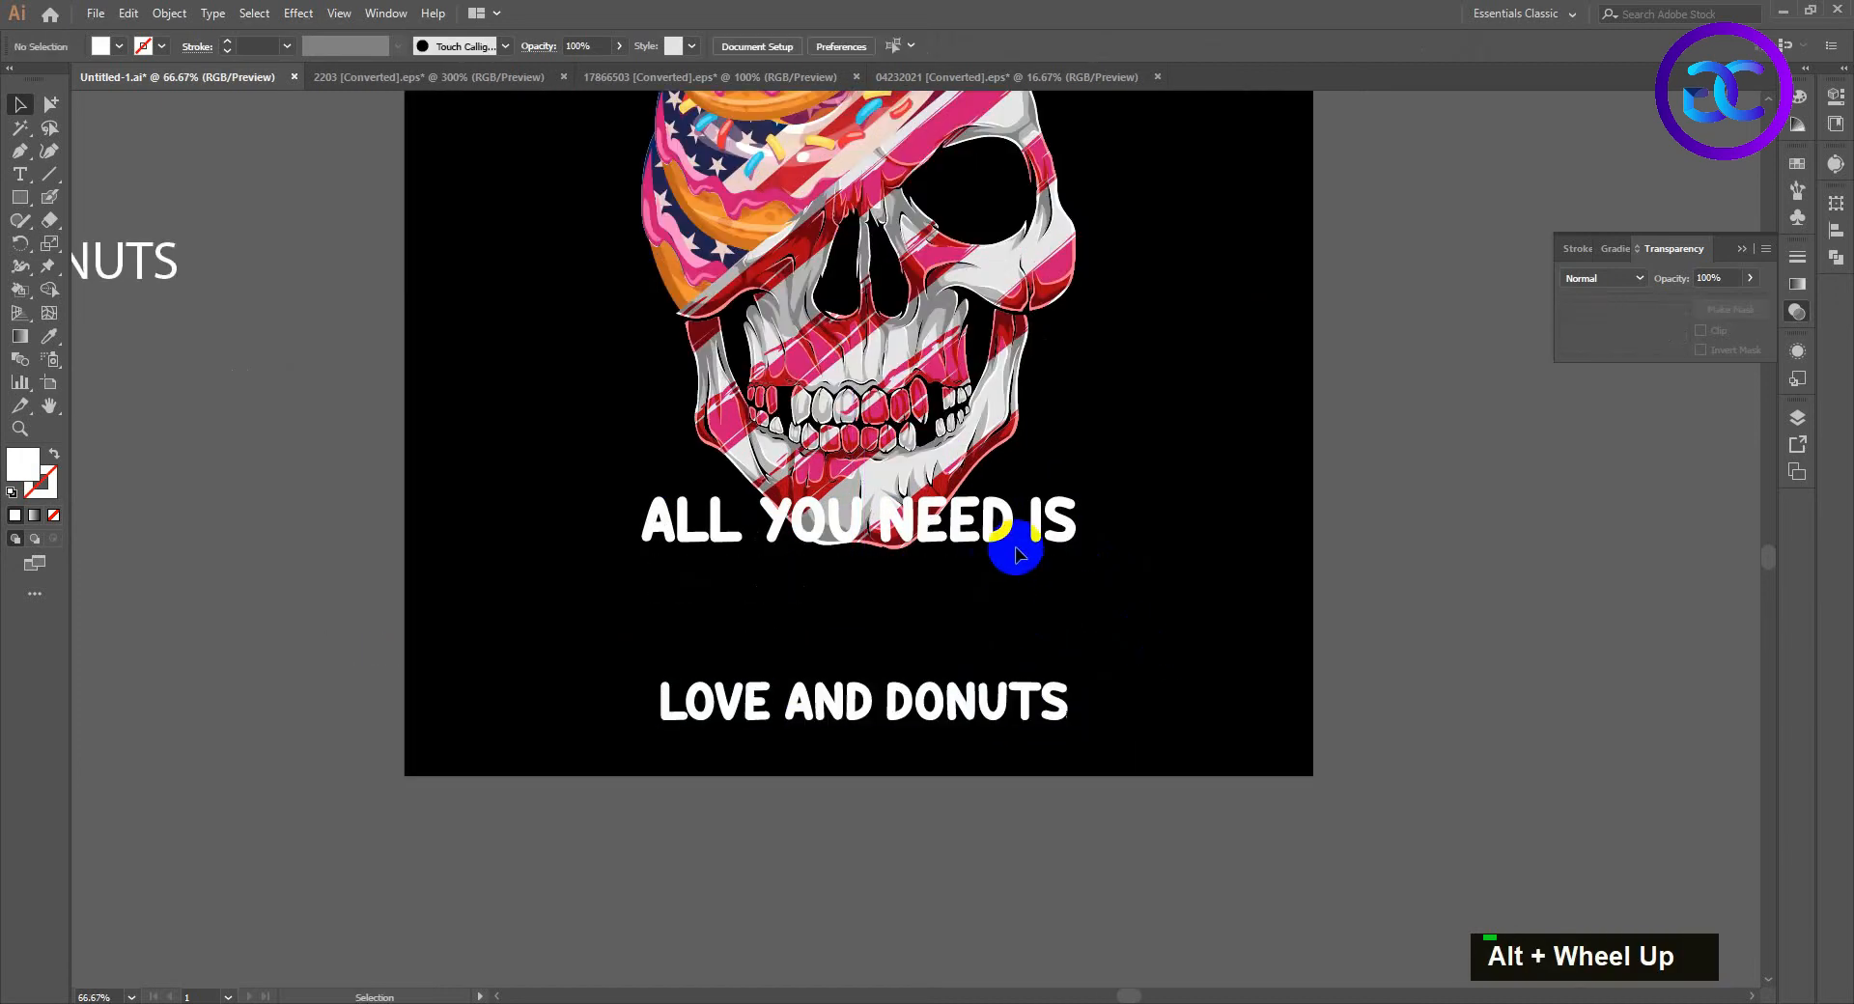
{"action": "left_click", "coordinate": [1001, 533]}
{"action": "left_click", "coordinate": [966, 480], "text": "shift"}
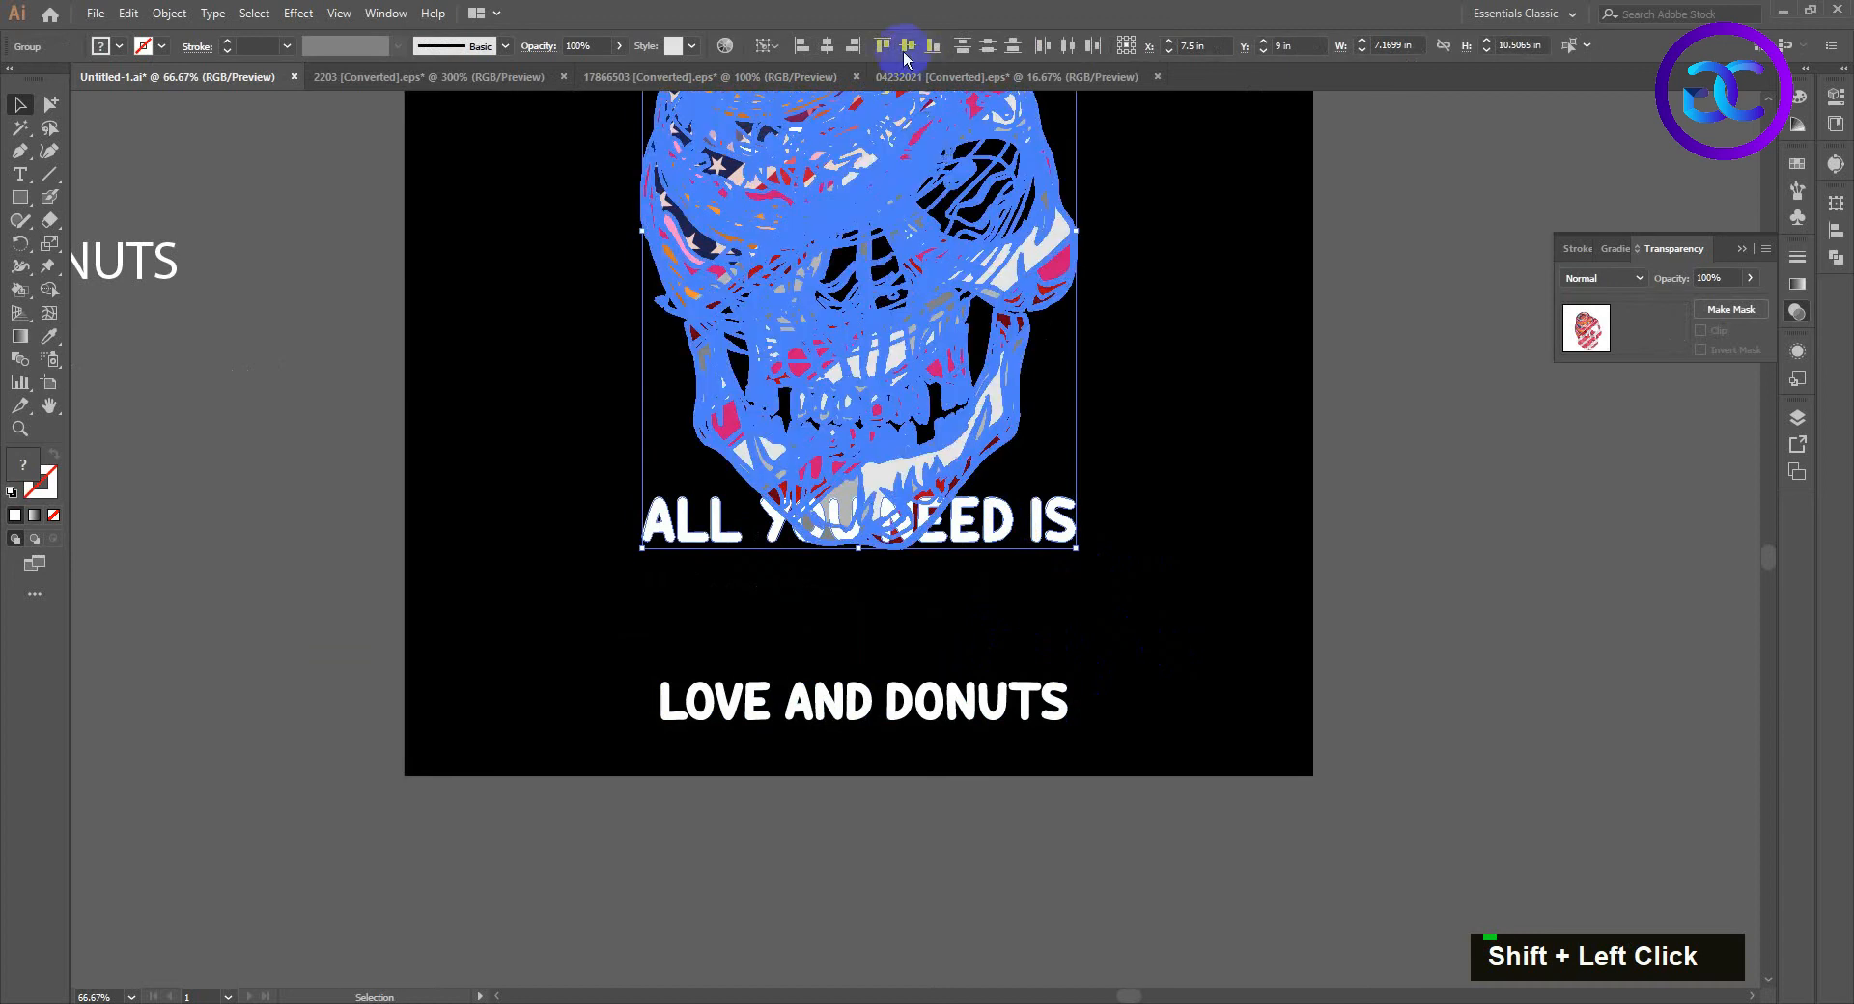
{"action": "double_click", "coordinate": [1106, 346]}
{"action": "scroll", "coordinate": [1149, 522], "scroll_direction": "down", "scroll_amount": 1}
{"action": "left_click_drag", "start_coordinate": [1155, 525], "coordinate": [1145, 714]}
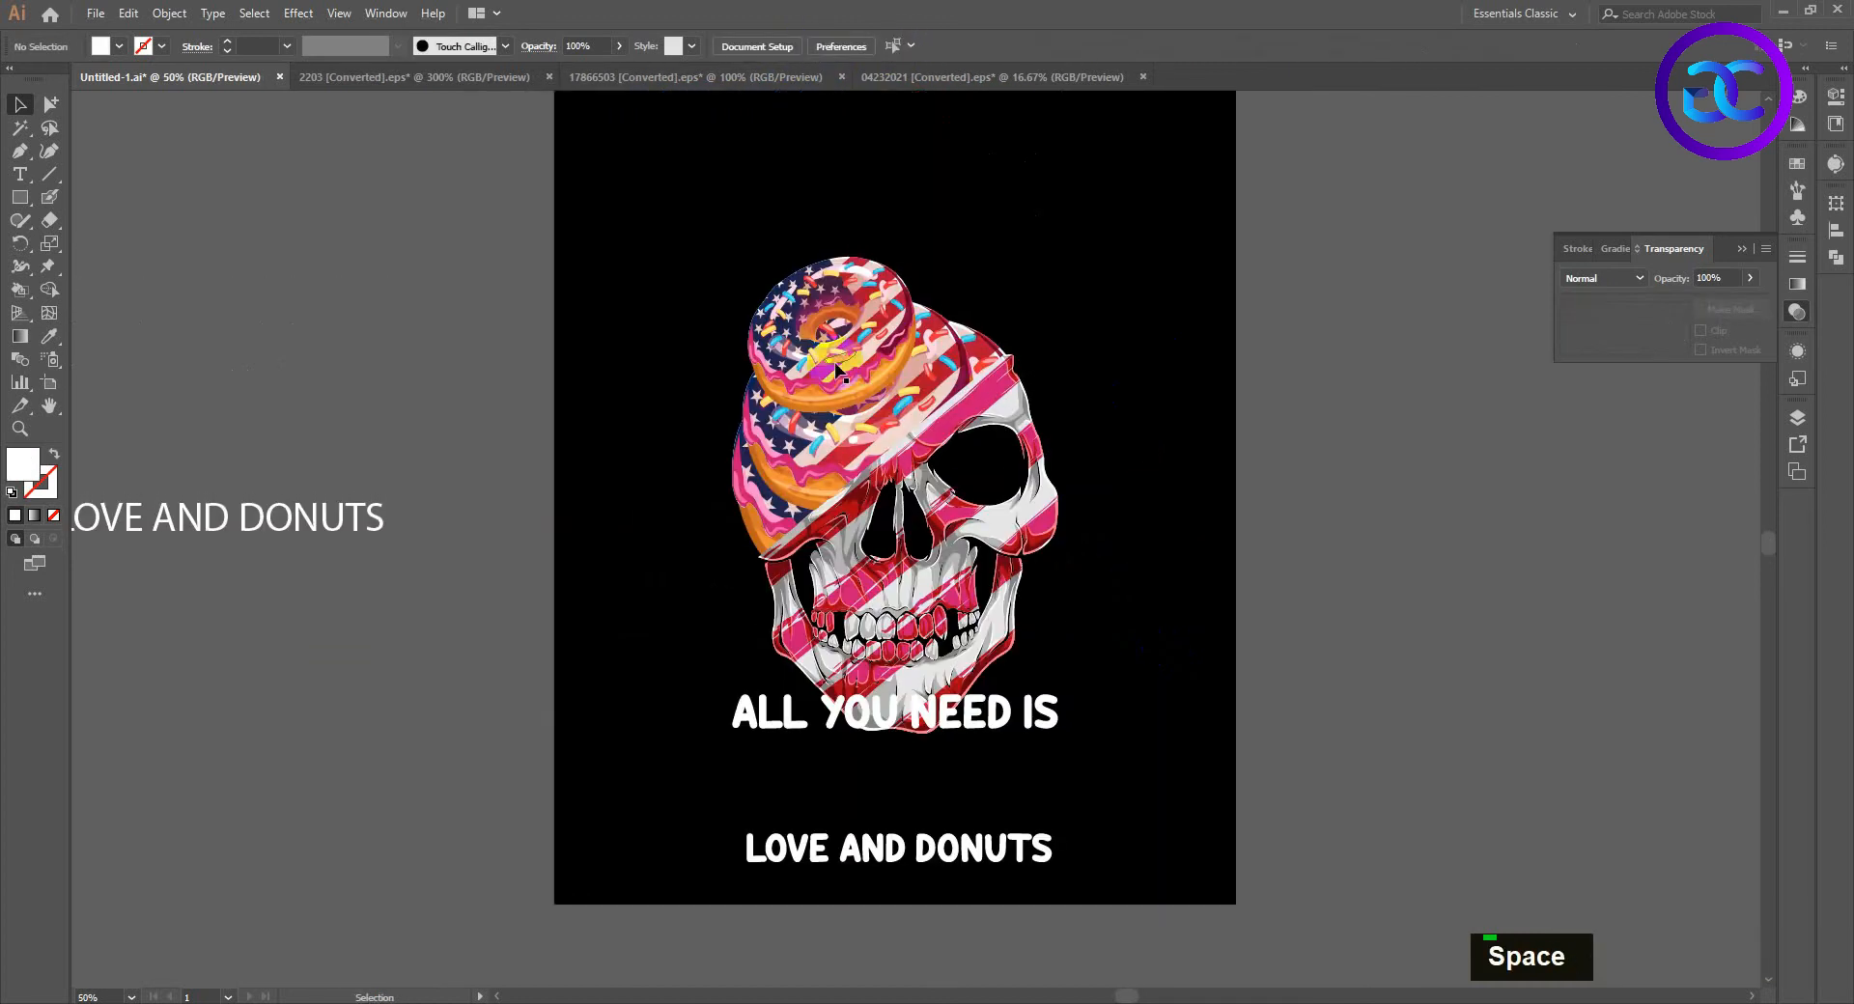
Step: Duplicate the donut skull group and place the copy outside the artboard on its right side
{"action": "double_click", "coordinate": [836, 369]}
{"action": "double_click", "coordinate": [969, 96]}
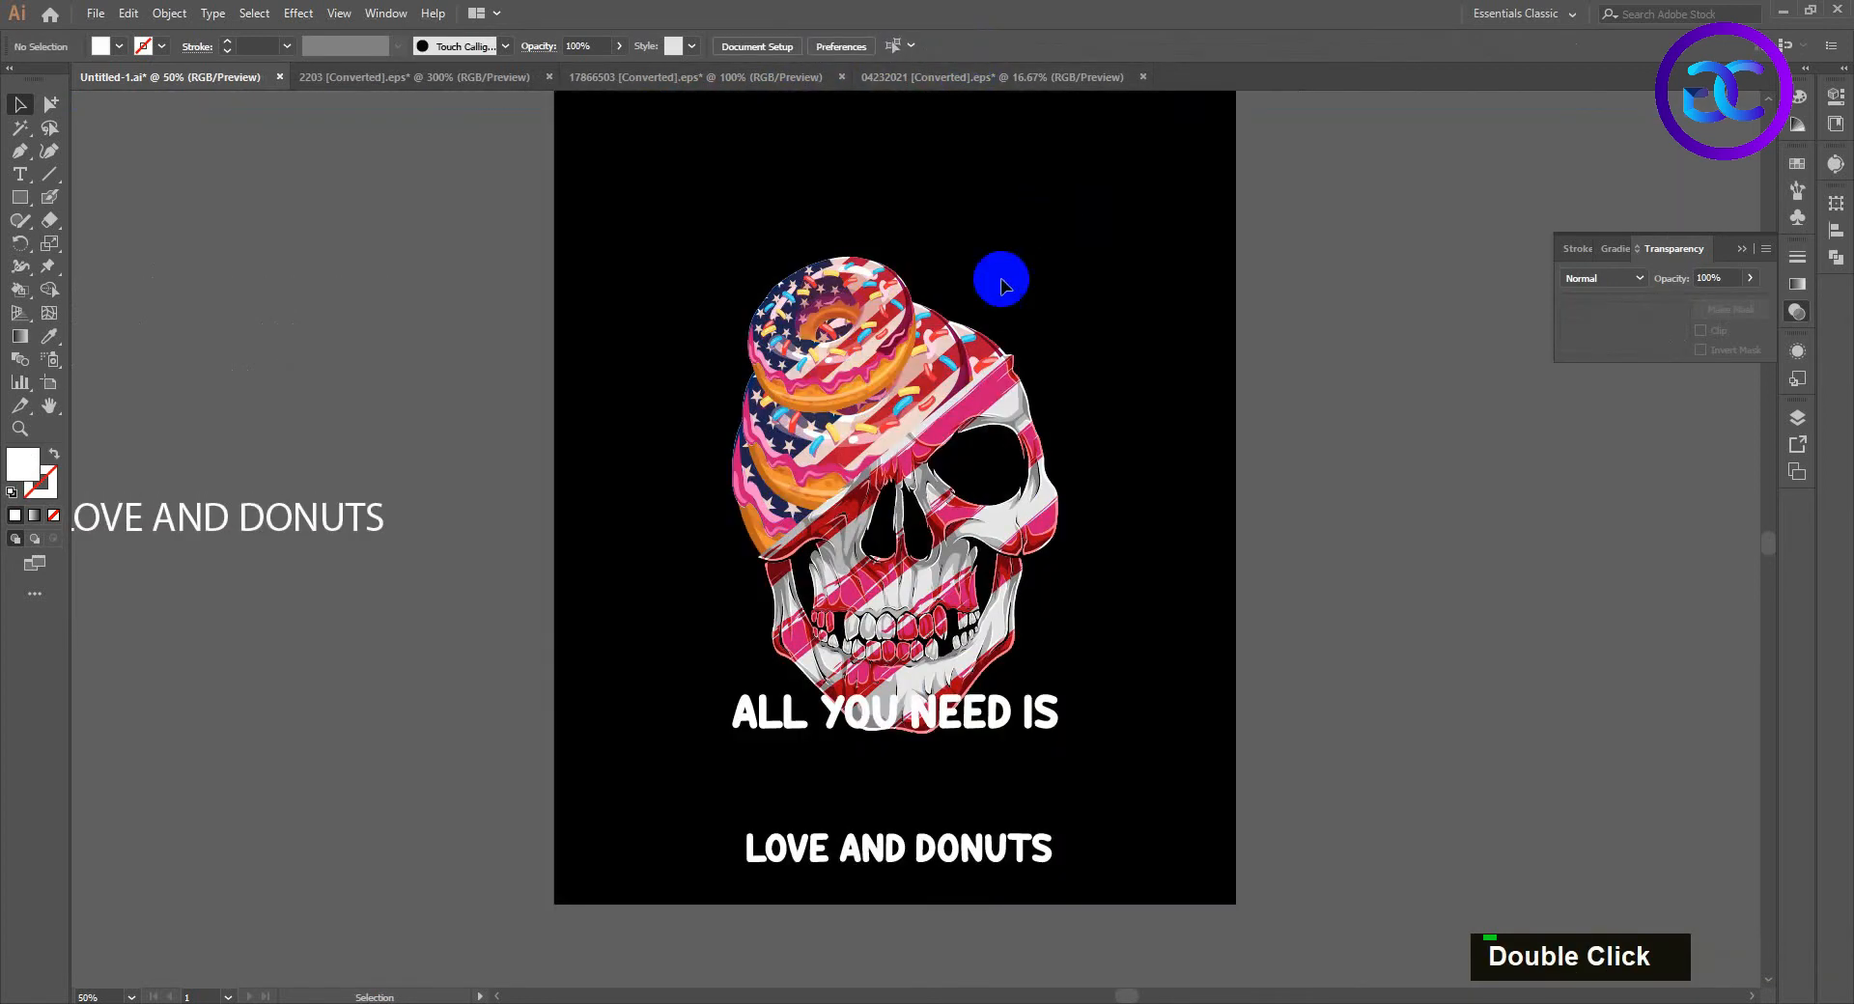
{"action": "left_click", "coordinate": [852, 380], "text": "alt"}
{"action": "left_click_drag", "start_coordinate": [820, 380], "coordinate": [1458, 364]}
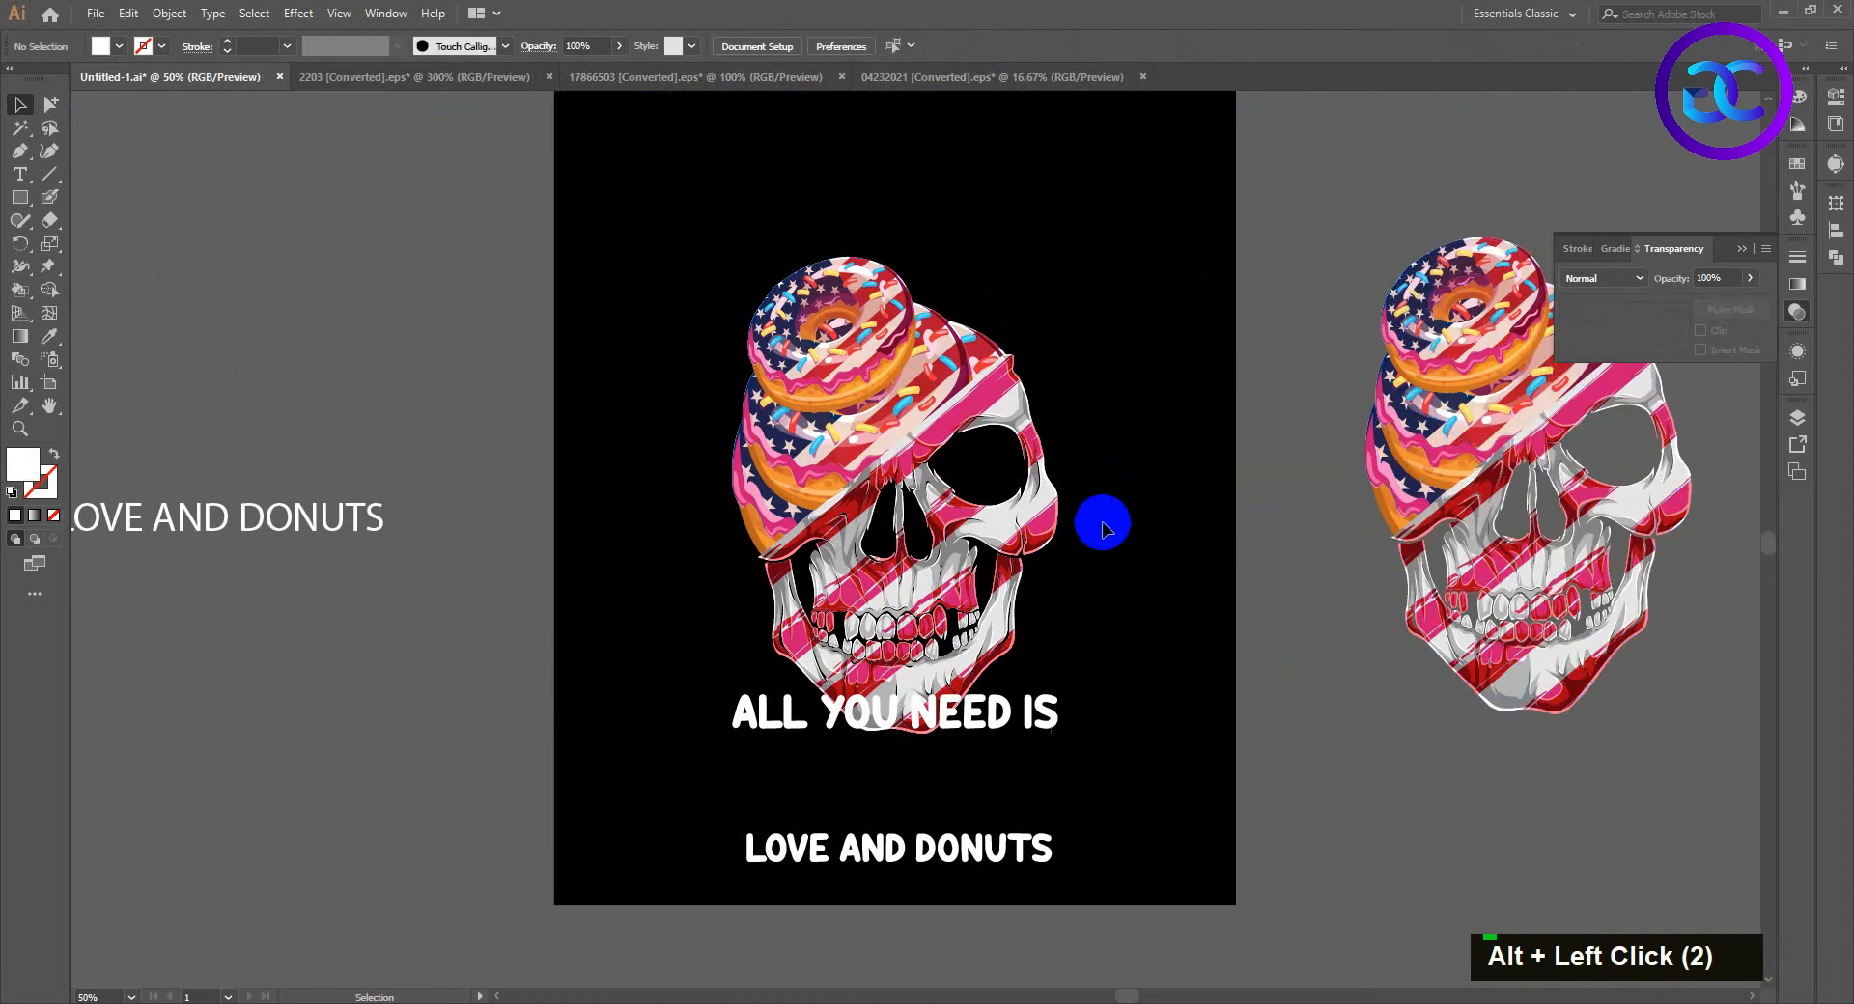
Step: Move "ALL YOU NEED IS" straight up about 0.15 in over the skull's chin and leave it selected
{"action": "scroll", "coordinate": [1175, 559], "scroll_direction": "up", "scroll_amount": 1}
{"action": "scroll", "coordinate": [1149, 583], "scroll_direction": "up", "scroll_amount": 1}
{"action": "scroll", "coordinate": [1058, 623], "scroll_direction": "up", "scroll_amount": 1}
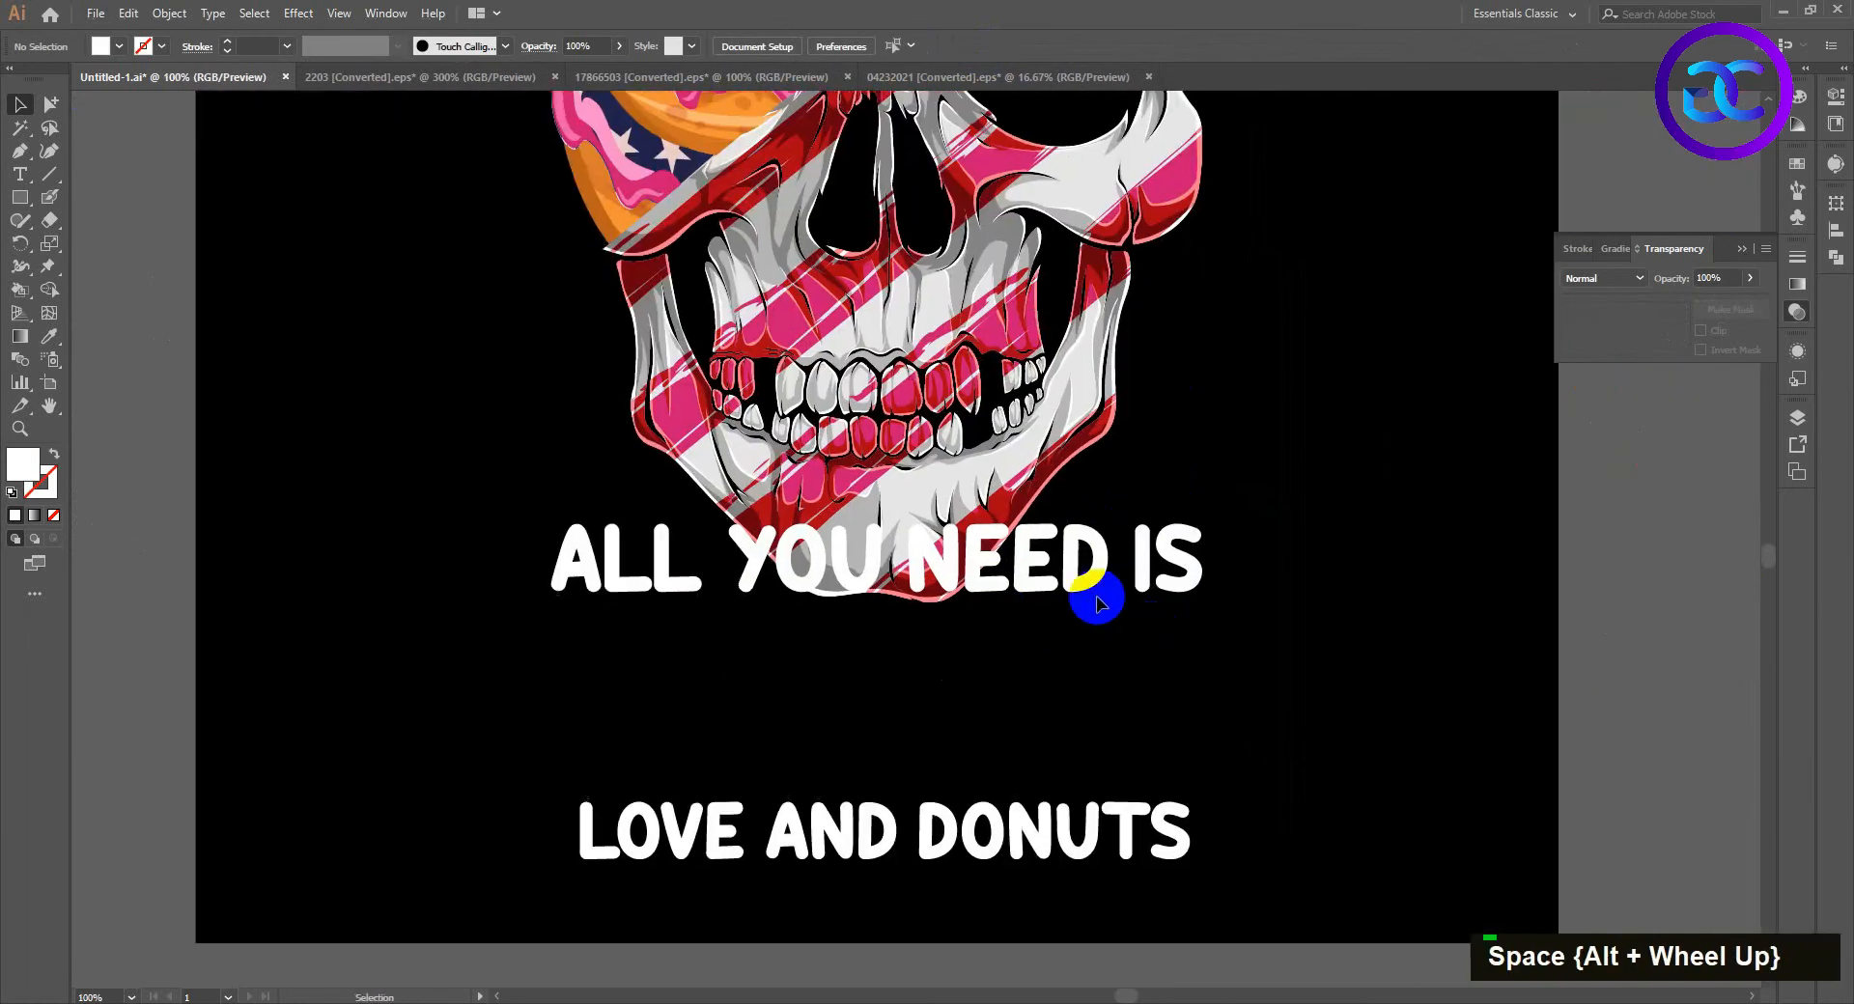
{"action": "left_click", "coordinate": [1079, 570]}
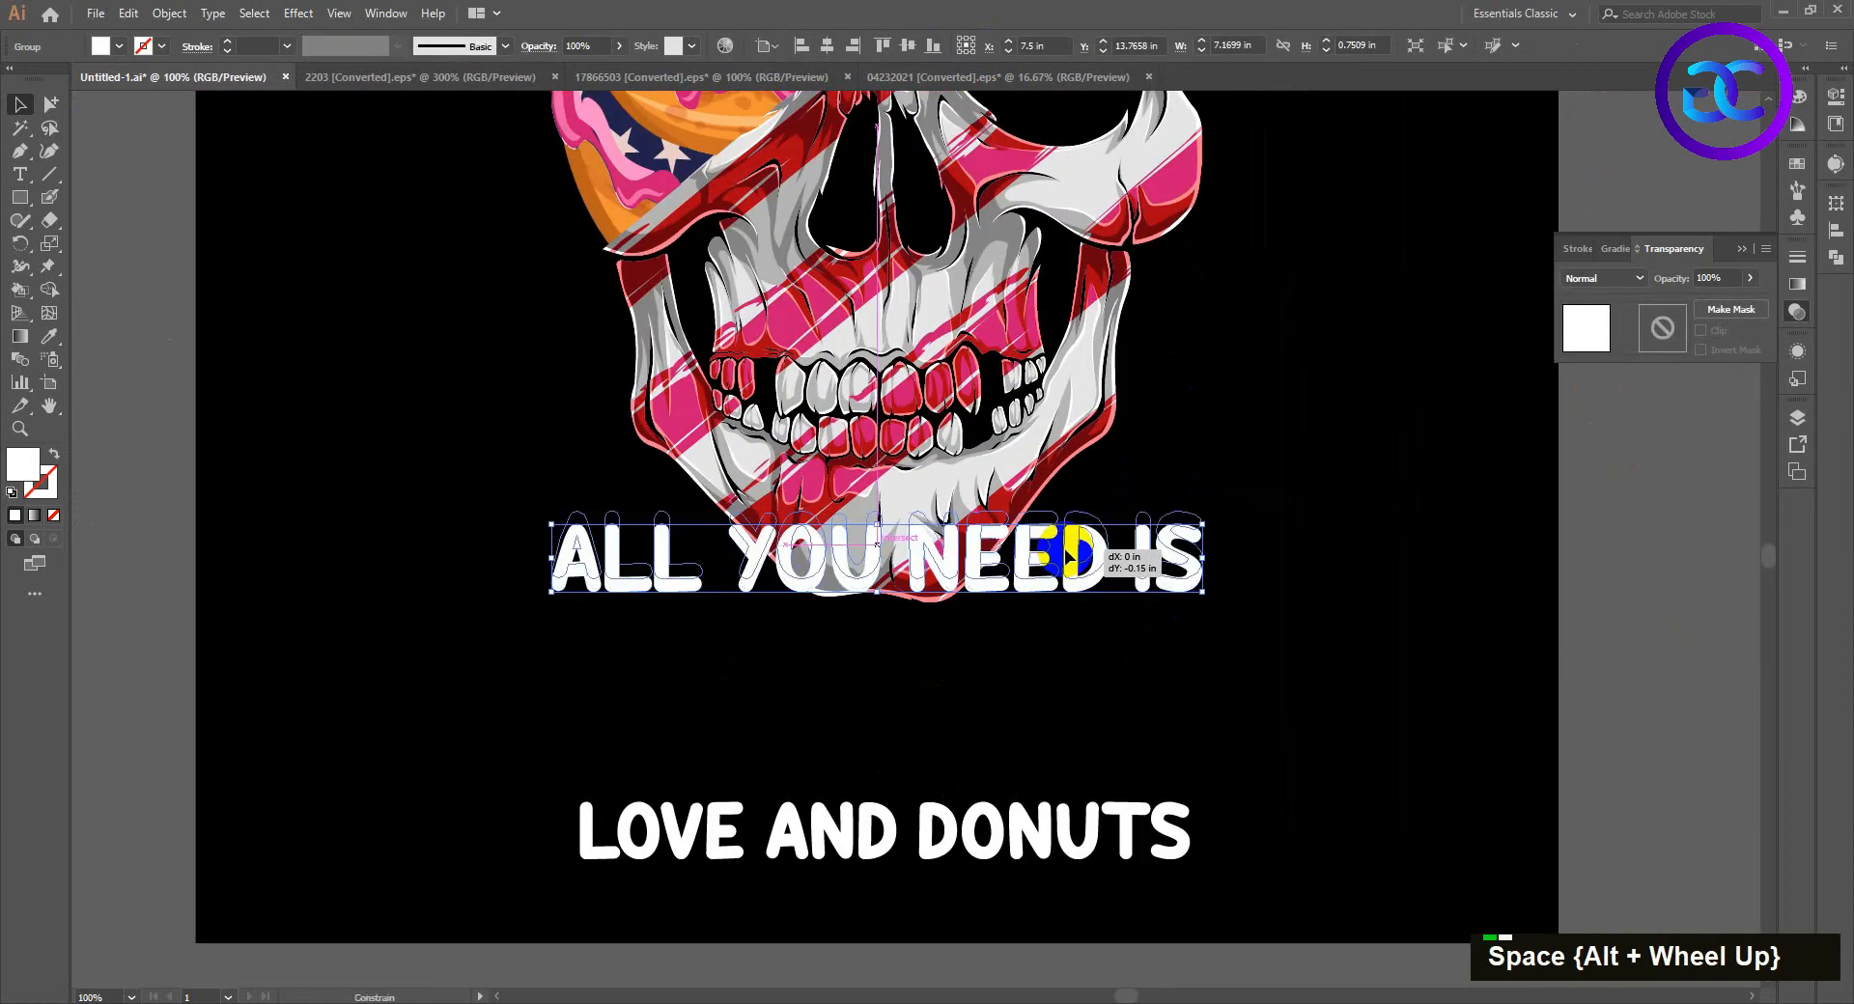
{"action": "left_click", "coordinate": [793, 473], "text": "shift"}
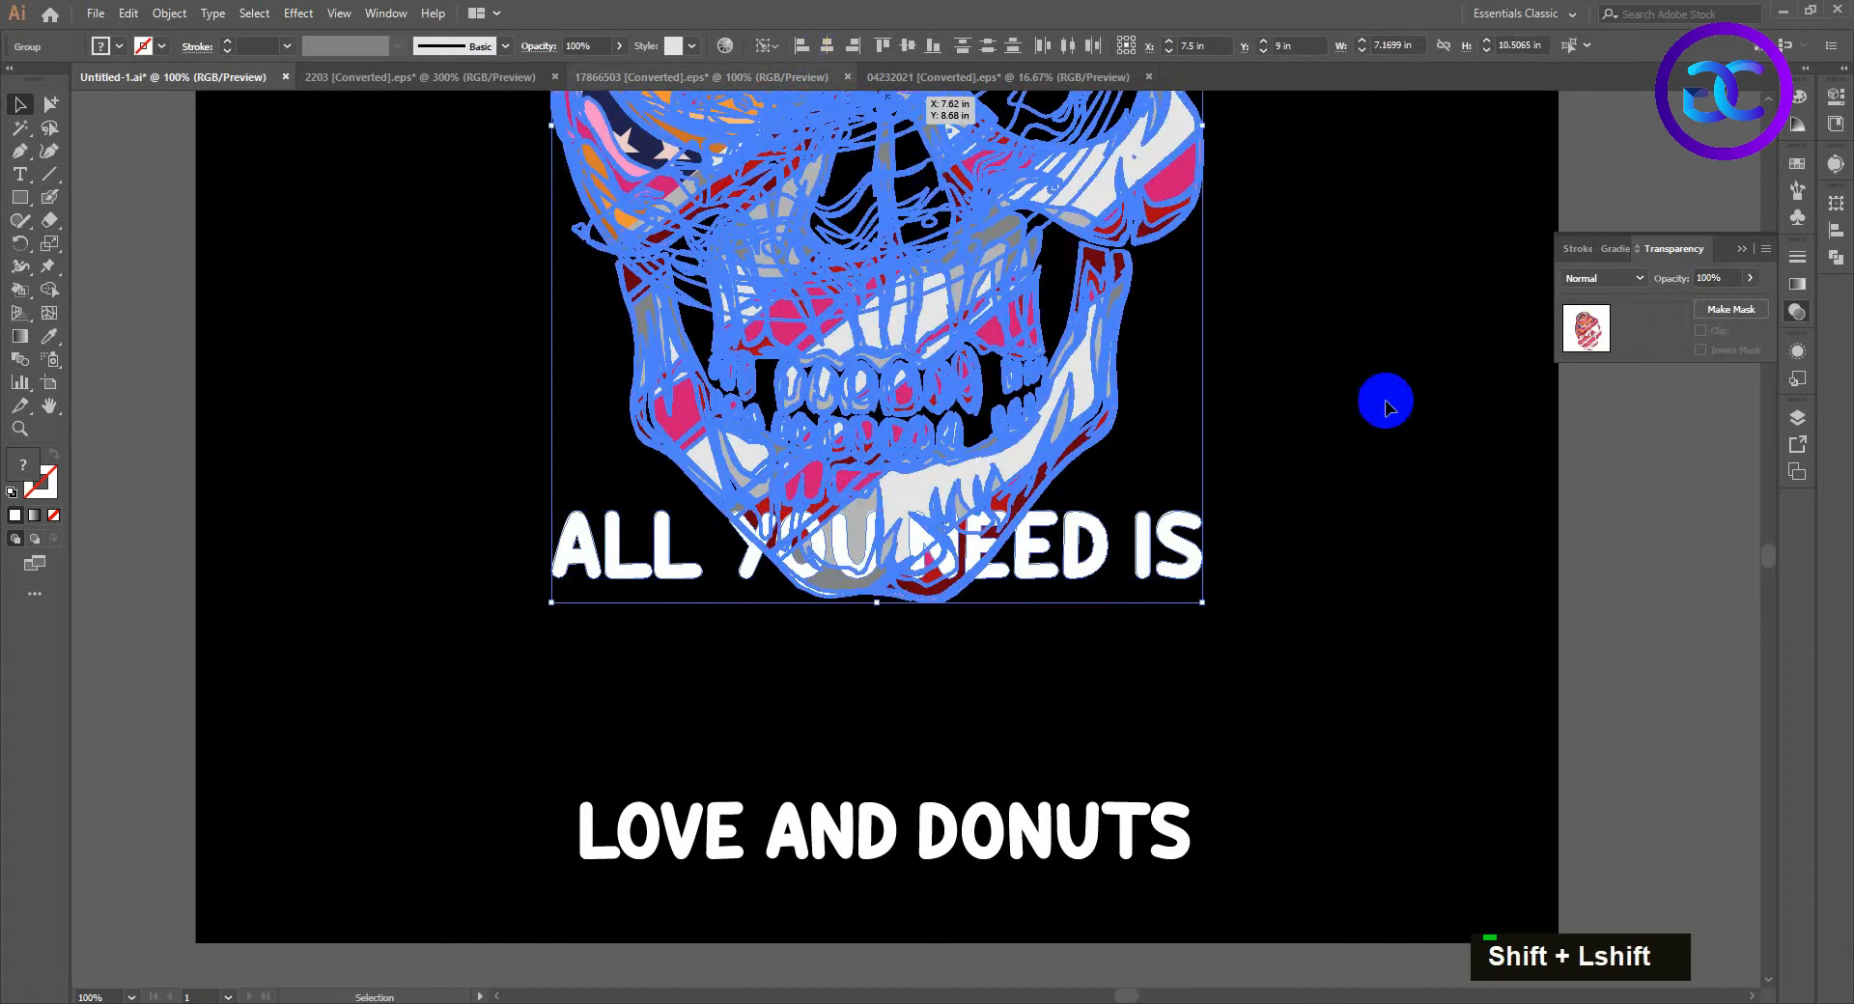
{"action": "double_click", "coordinate": [1353, 352]}
{"action": "left_click_drag", "start_coordinate": [1352, 351], "coordinate": [1355, 405]}
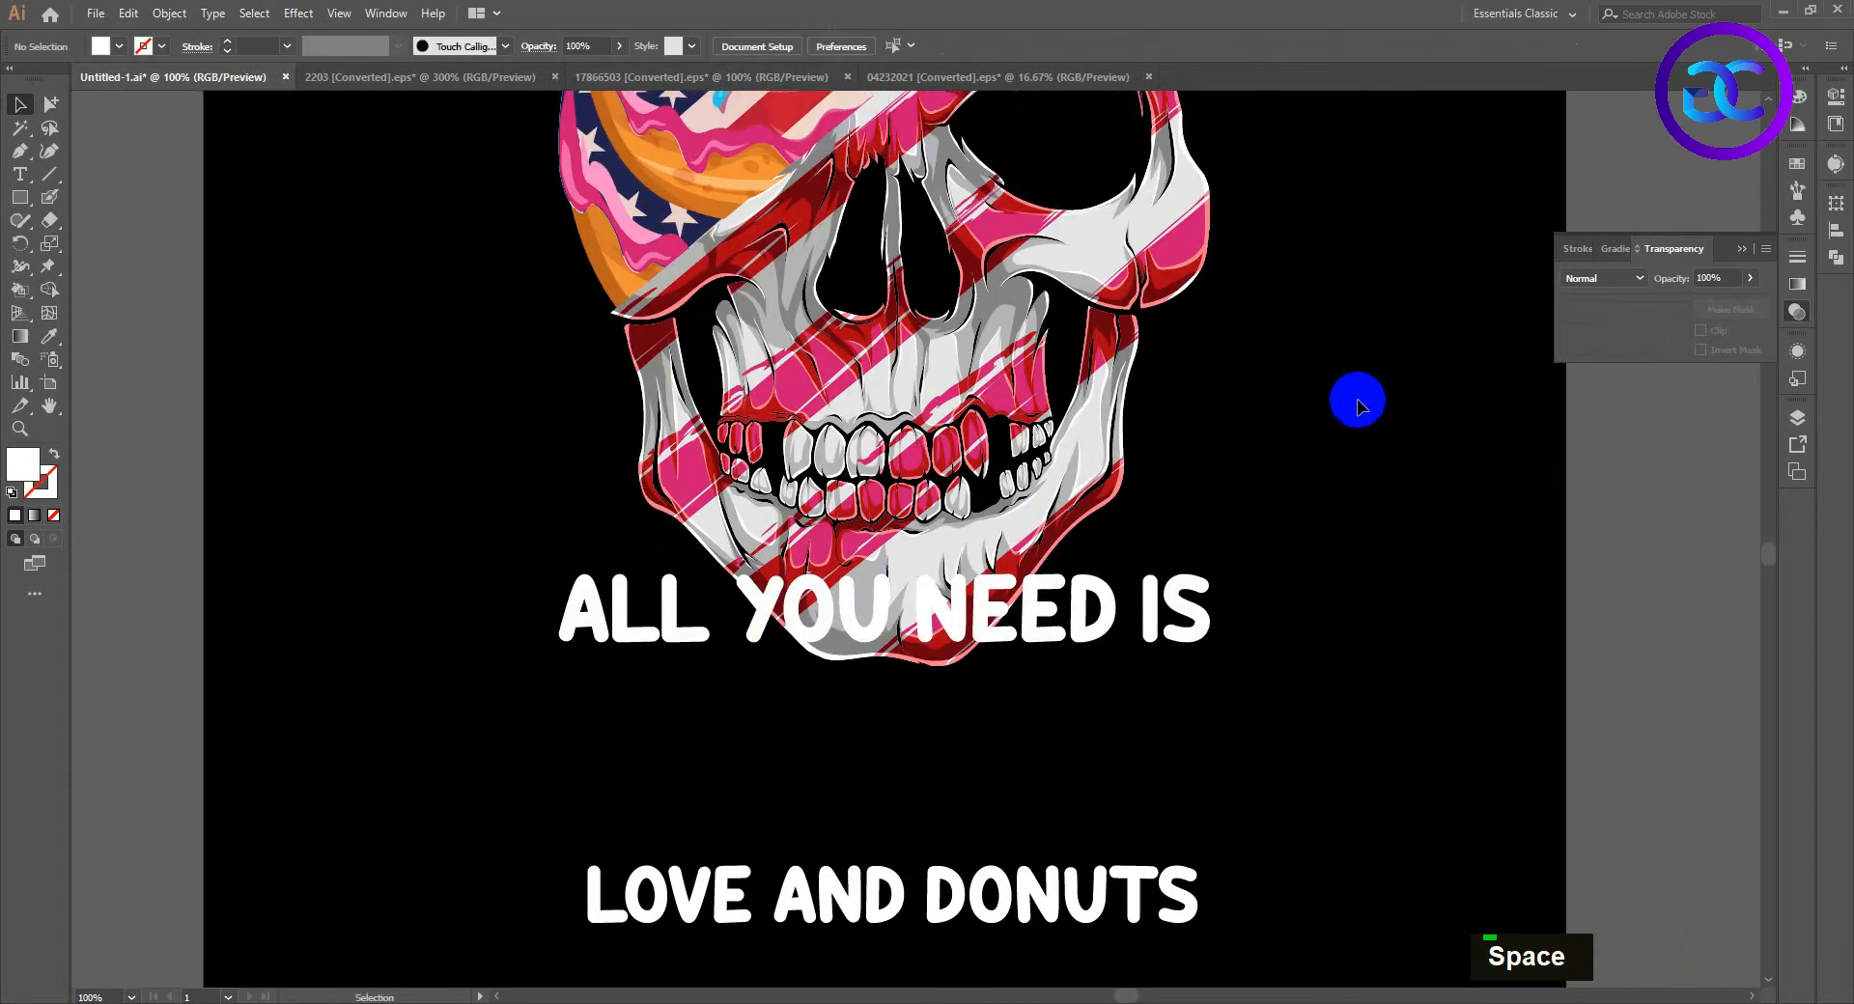
{"action": "left_click", "coordinate": [1056, 607]}
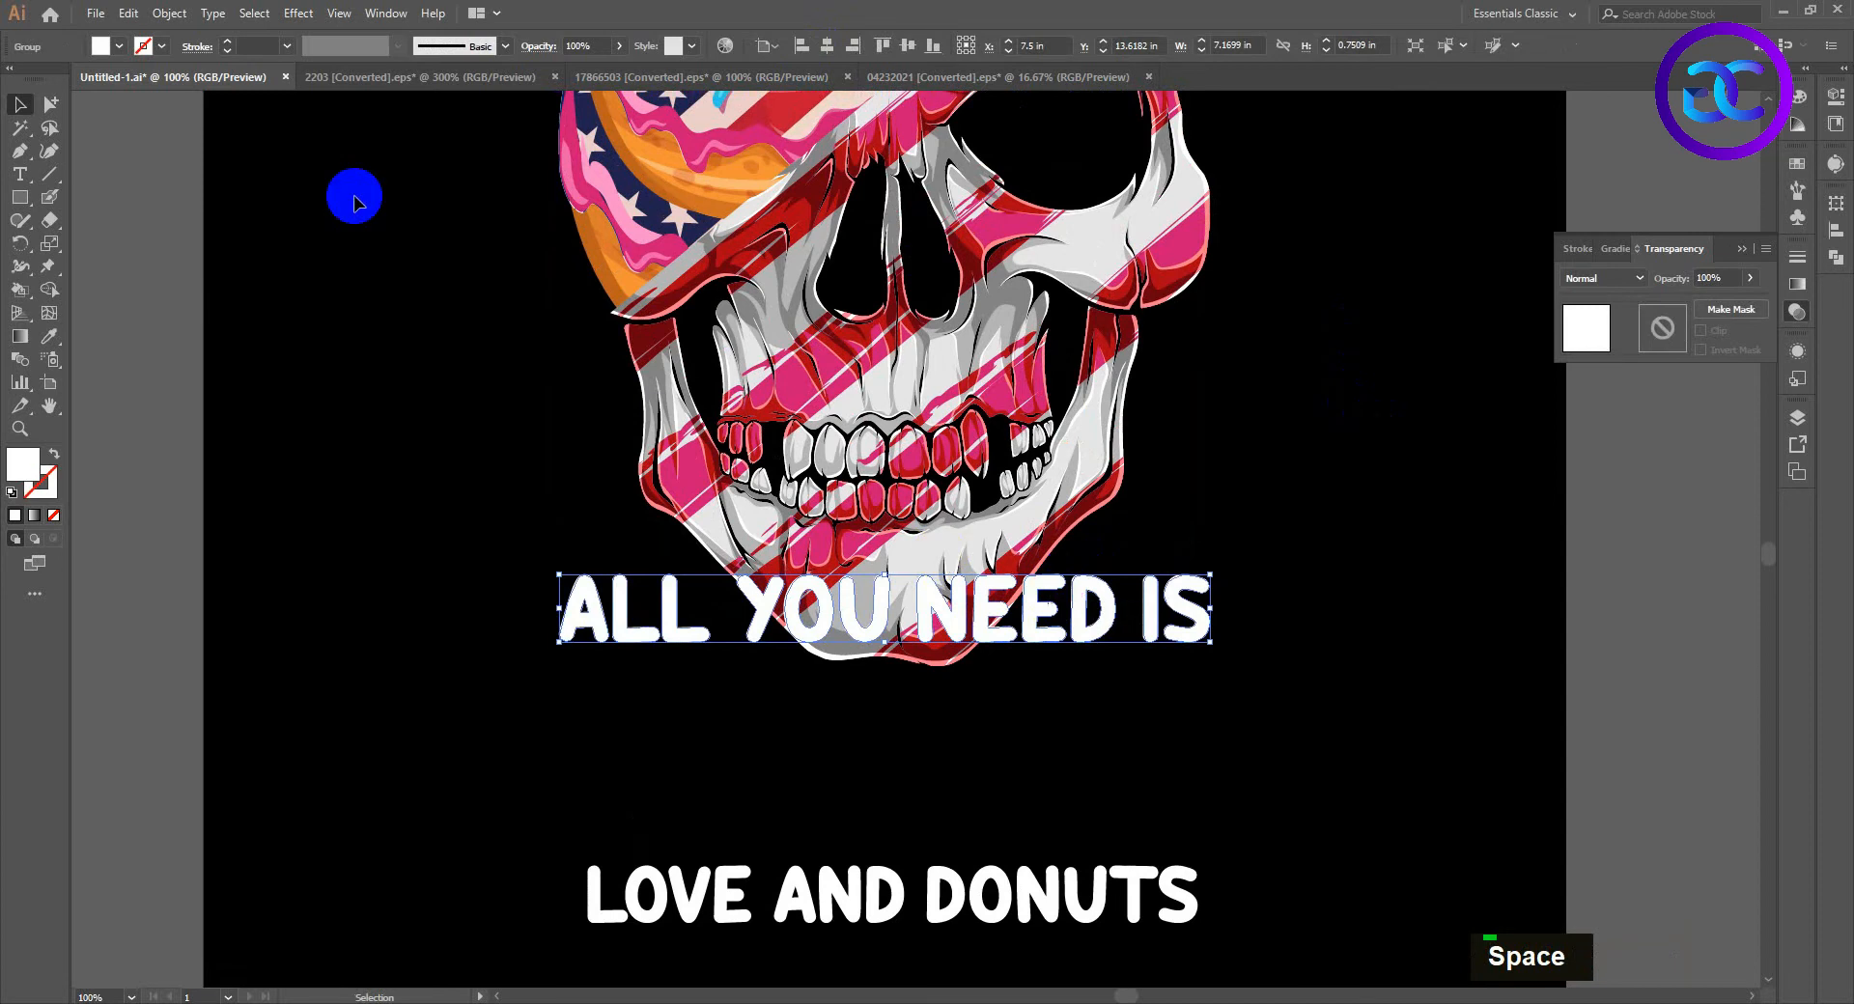
Step: Offset the "ALL YOU NEED IS" lettering outward by 0.0559 in with round joins
{"action": "left_click", "coordinate": [169, 13]}
{"action": "mouse_move", "coordinate": [332, 447]}
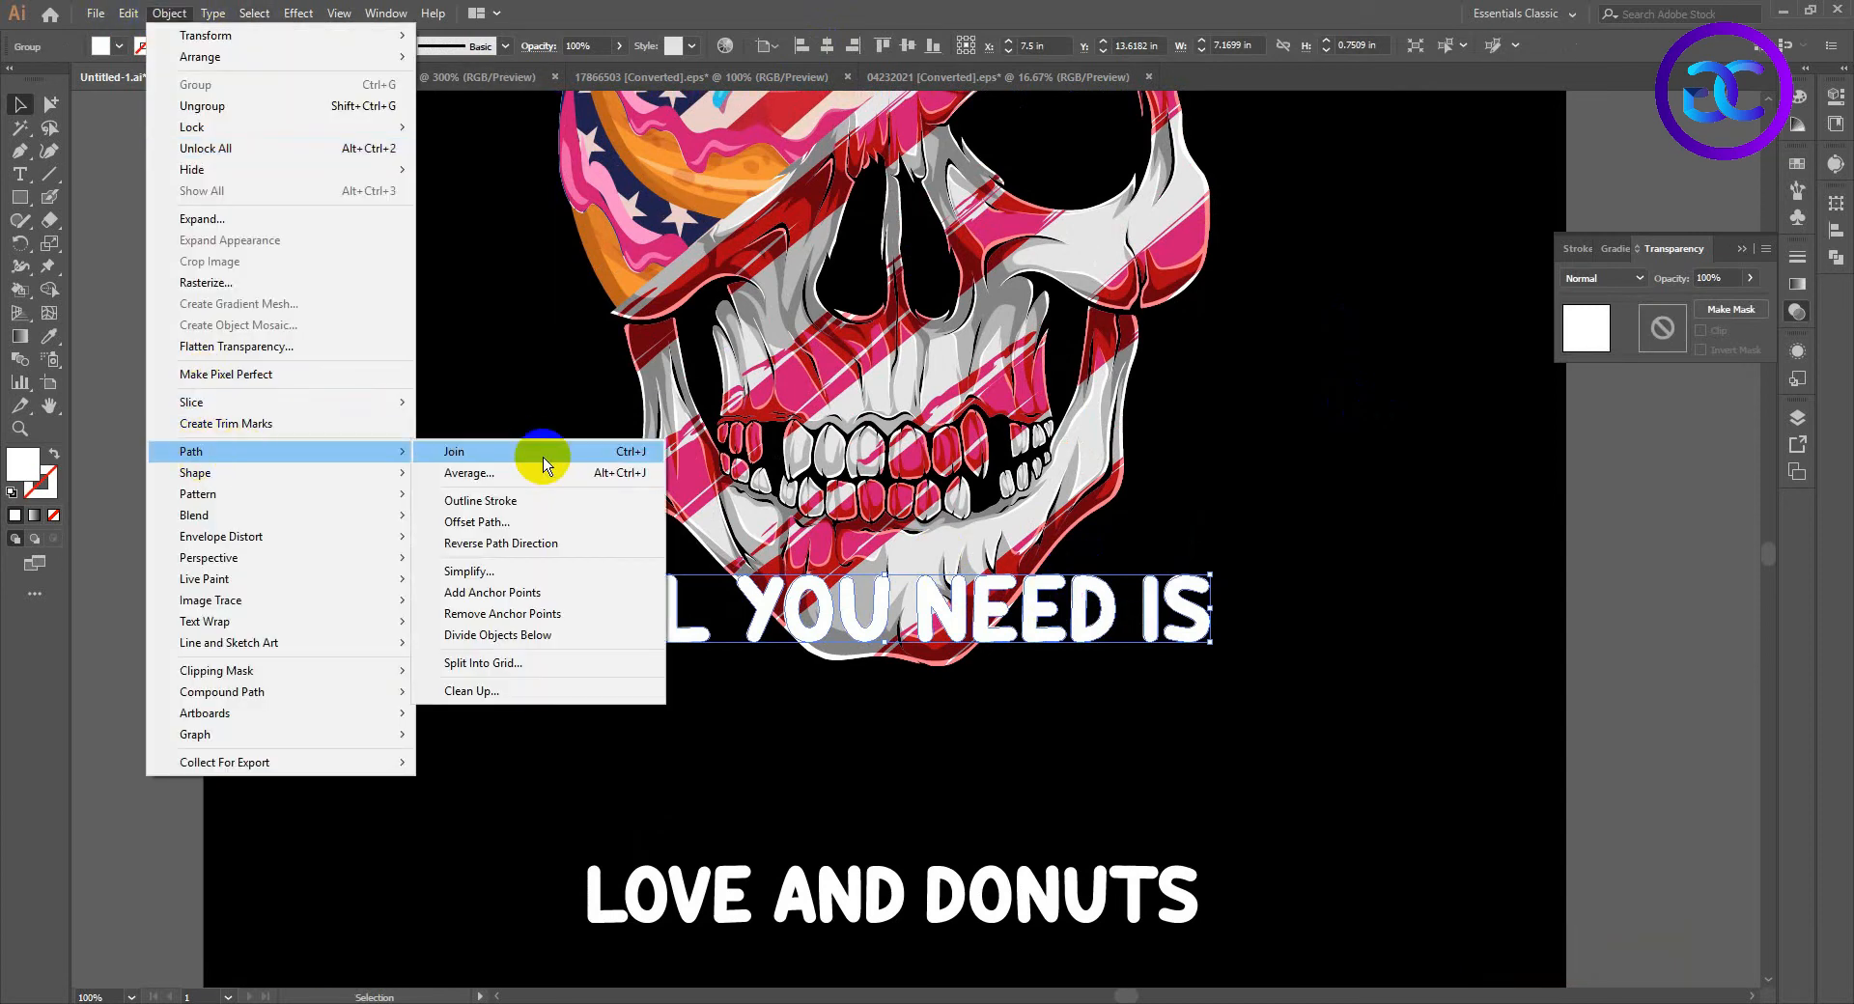
{"action": "left_click", "coordinate": [530, 517]}
{"action": "left_click", "coordinate": [1260, 441]}
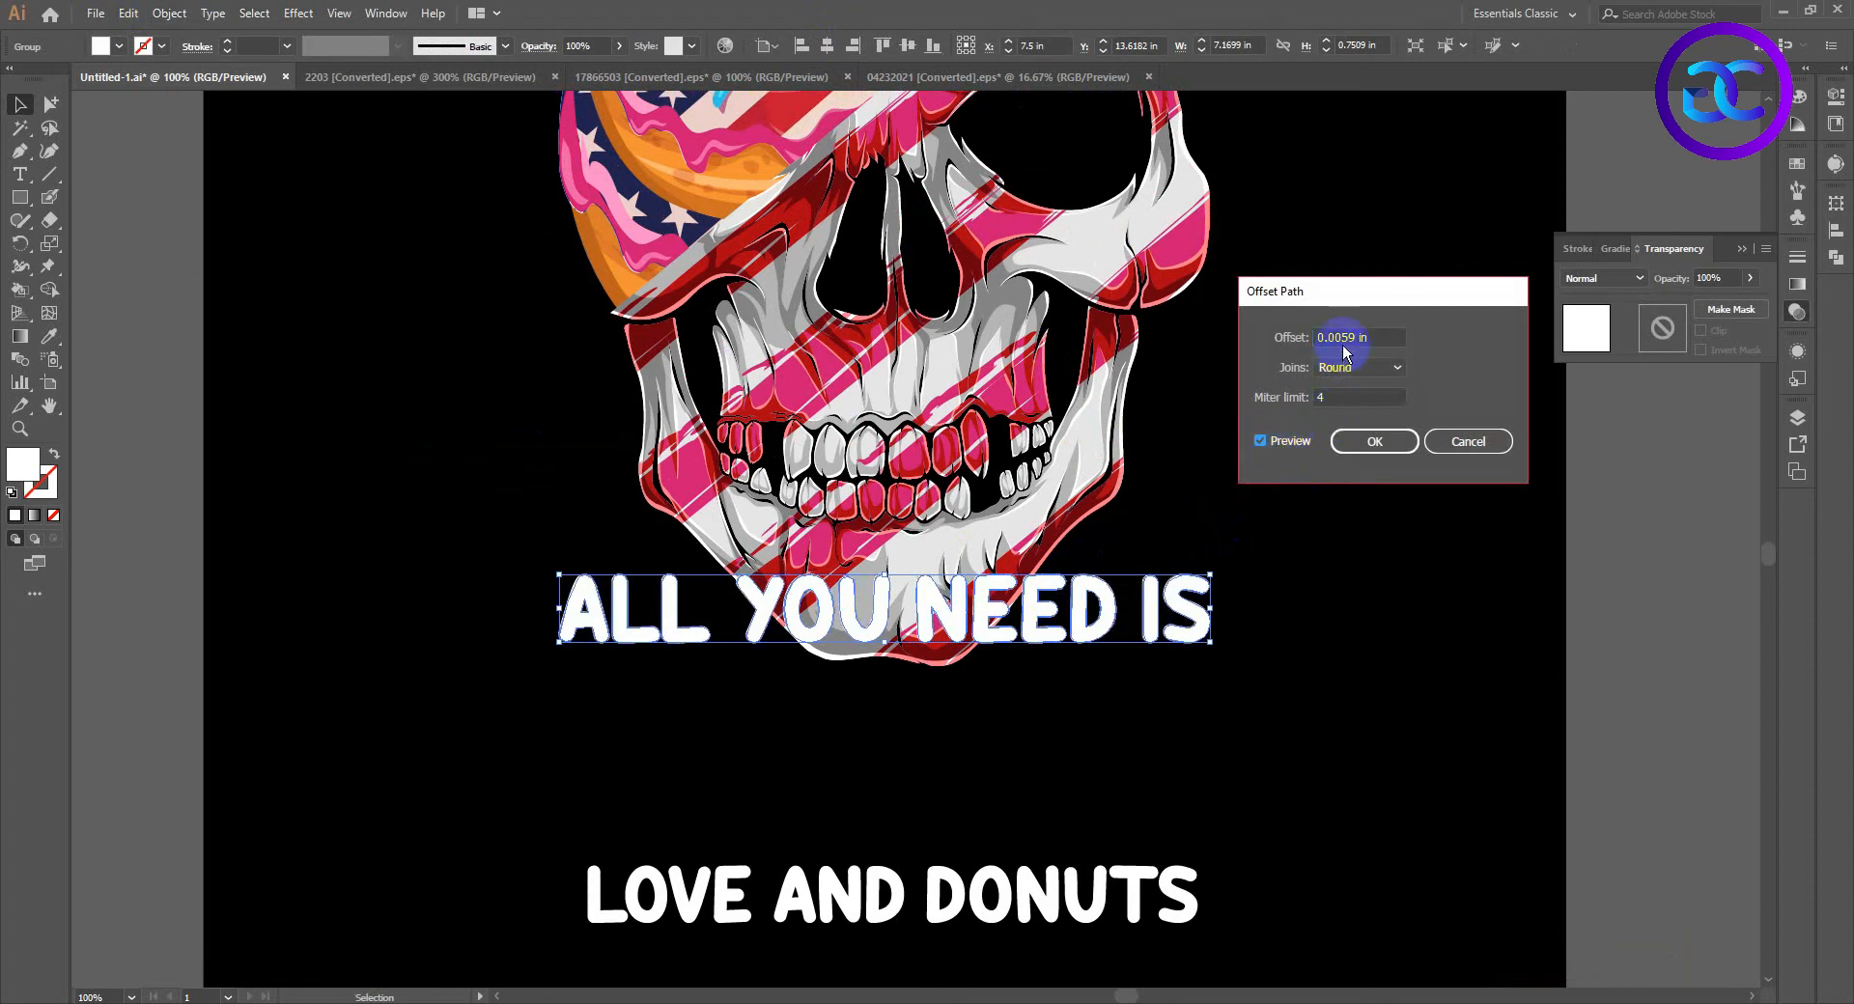
{"action": "key", "text": "BackSpace"}
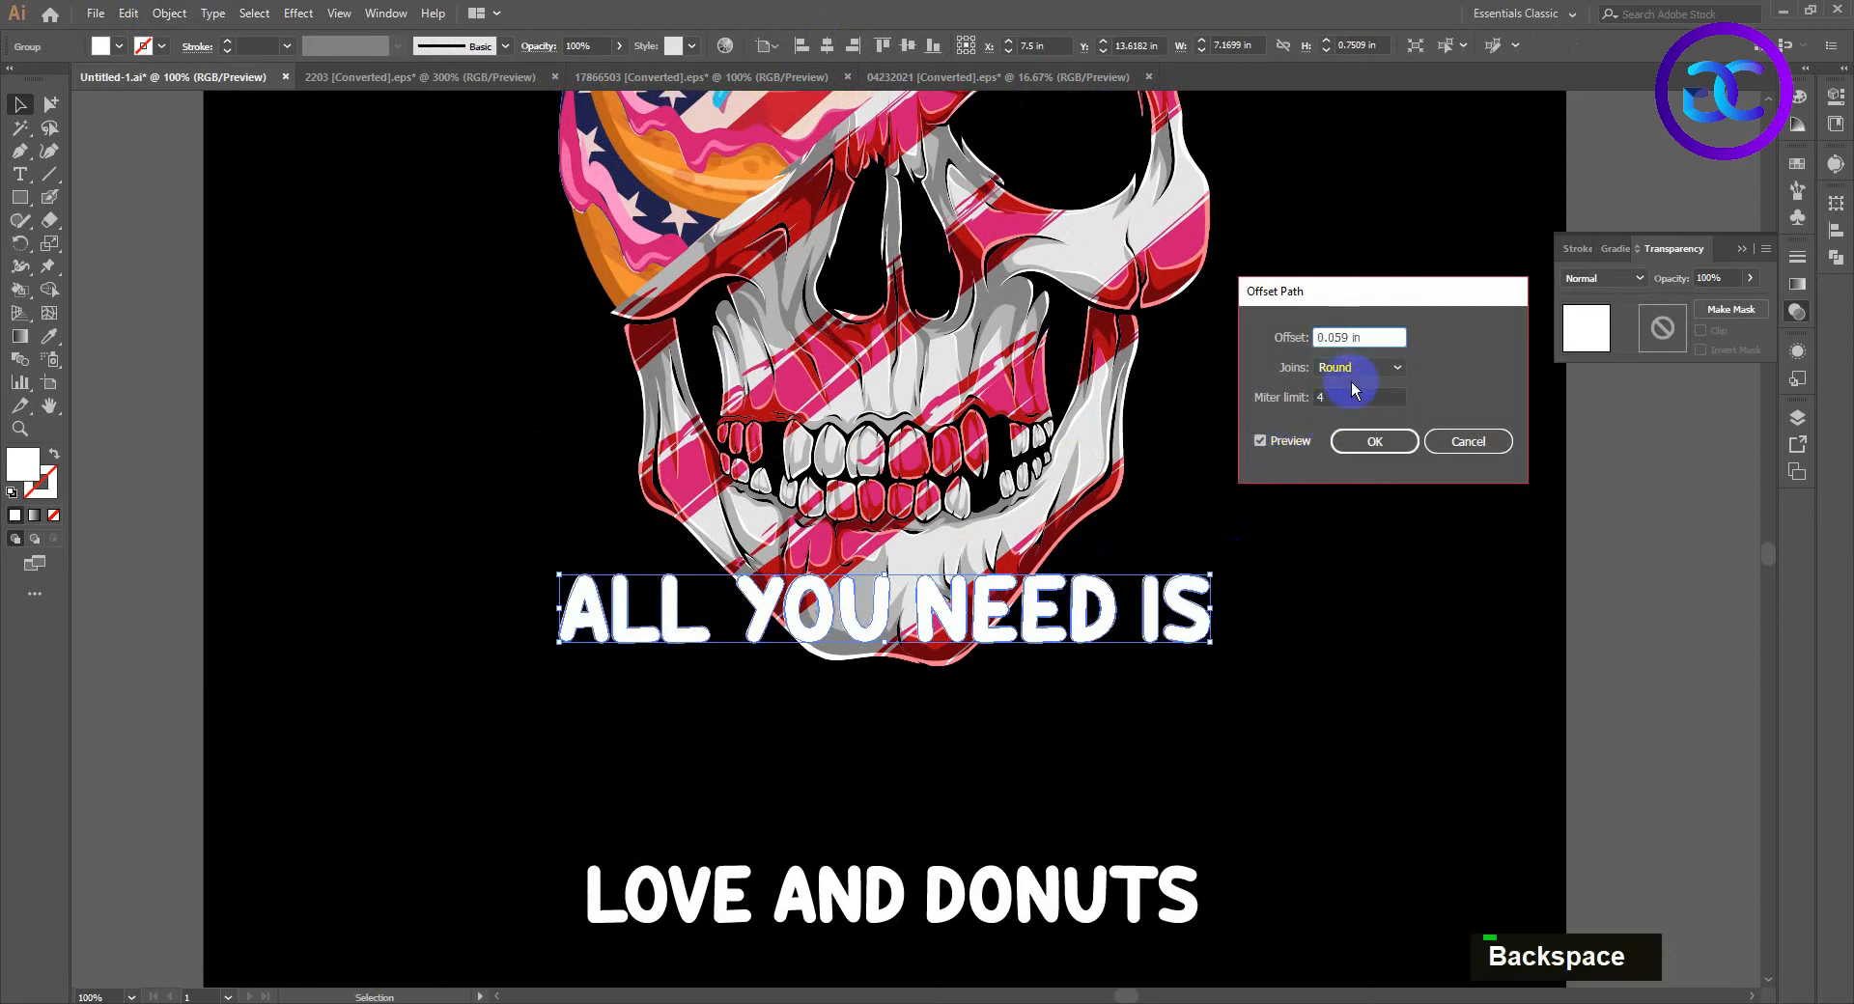
{"action": "double_click", "coordinate": [1260, 441]}
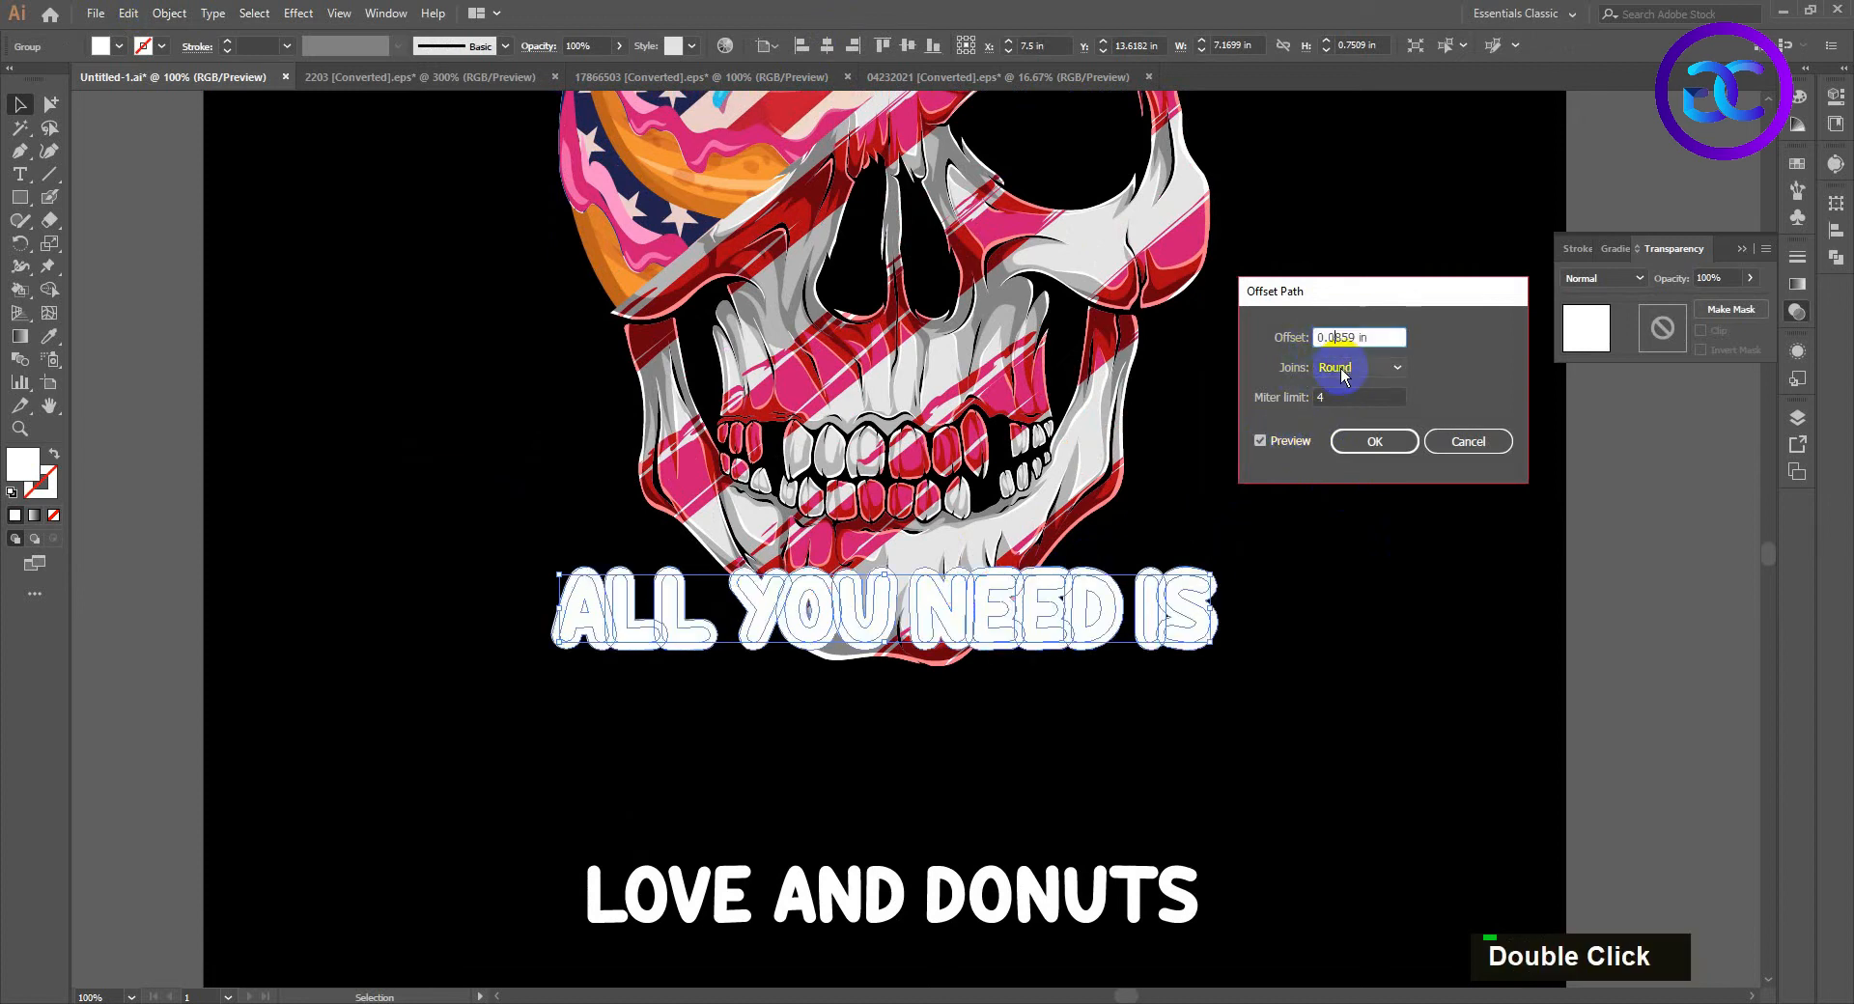
{"action": "type", "text": "7"}
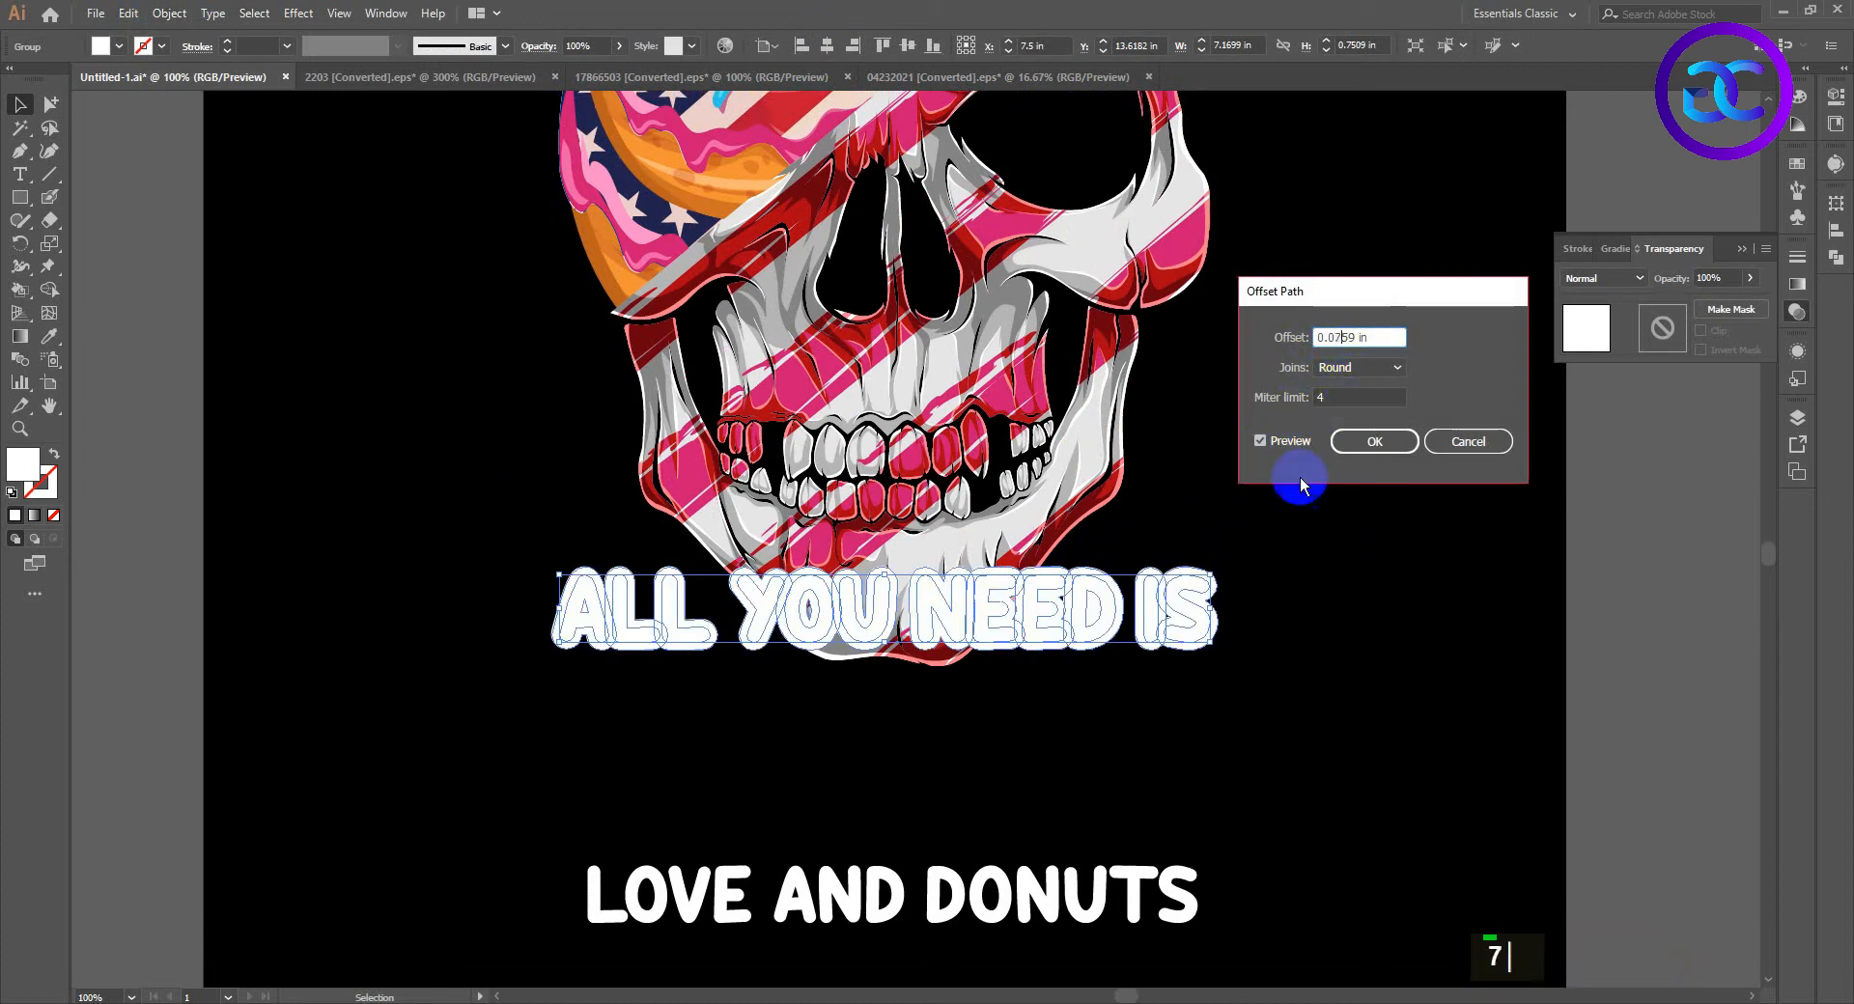
{"action": "double_click", "coordinate": [1290, 442]}
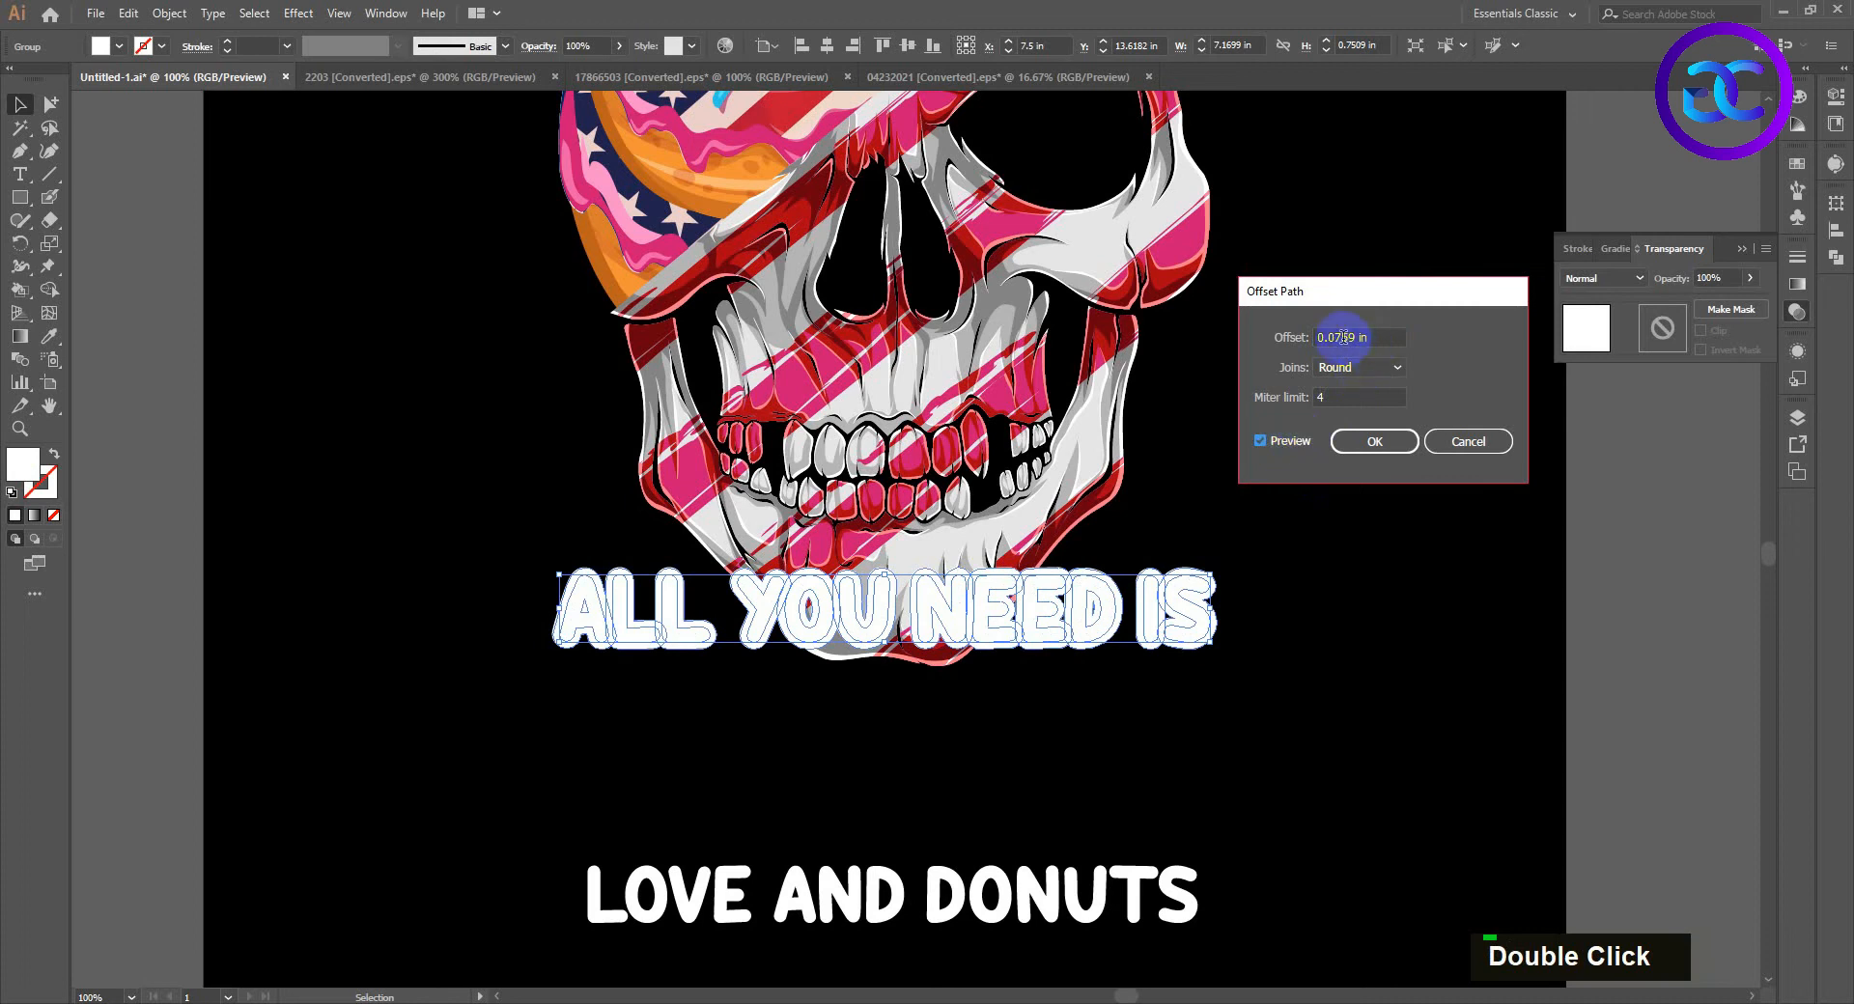
{"action": "type", "text": "55"}
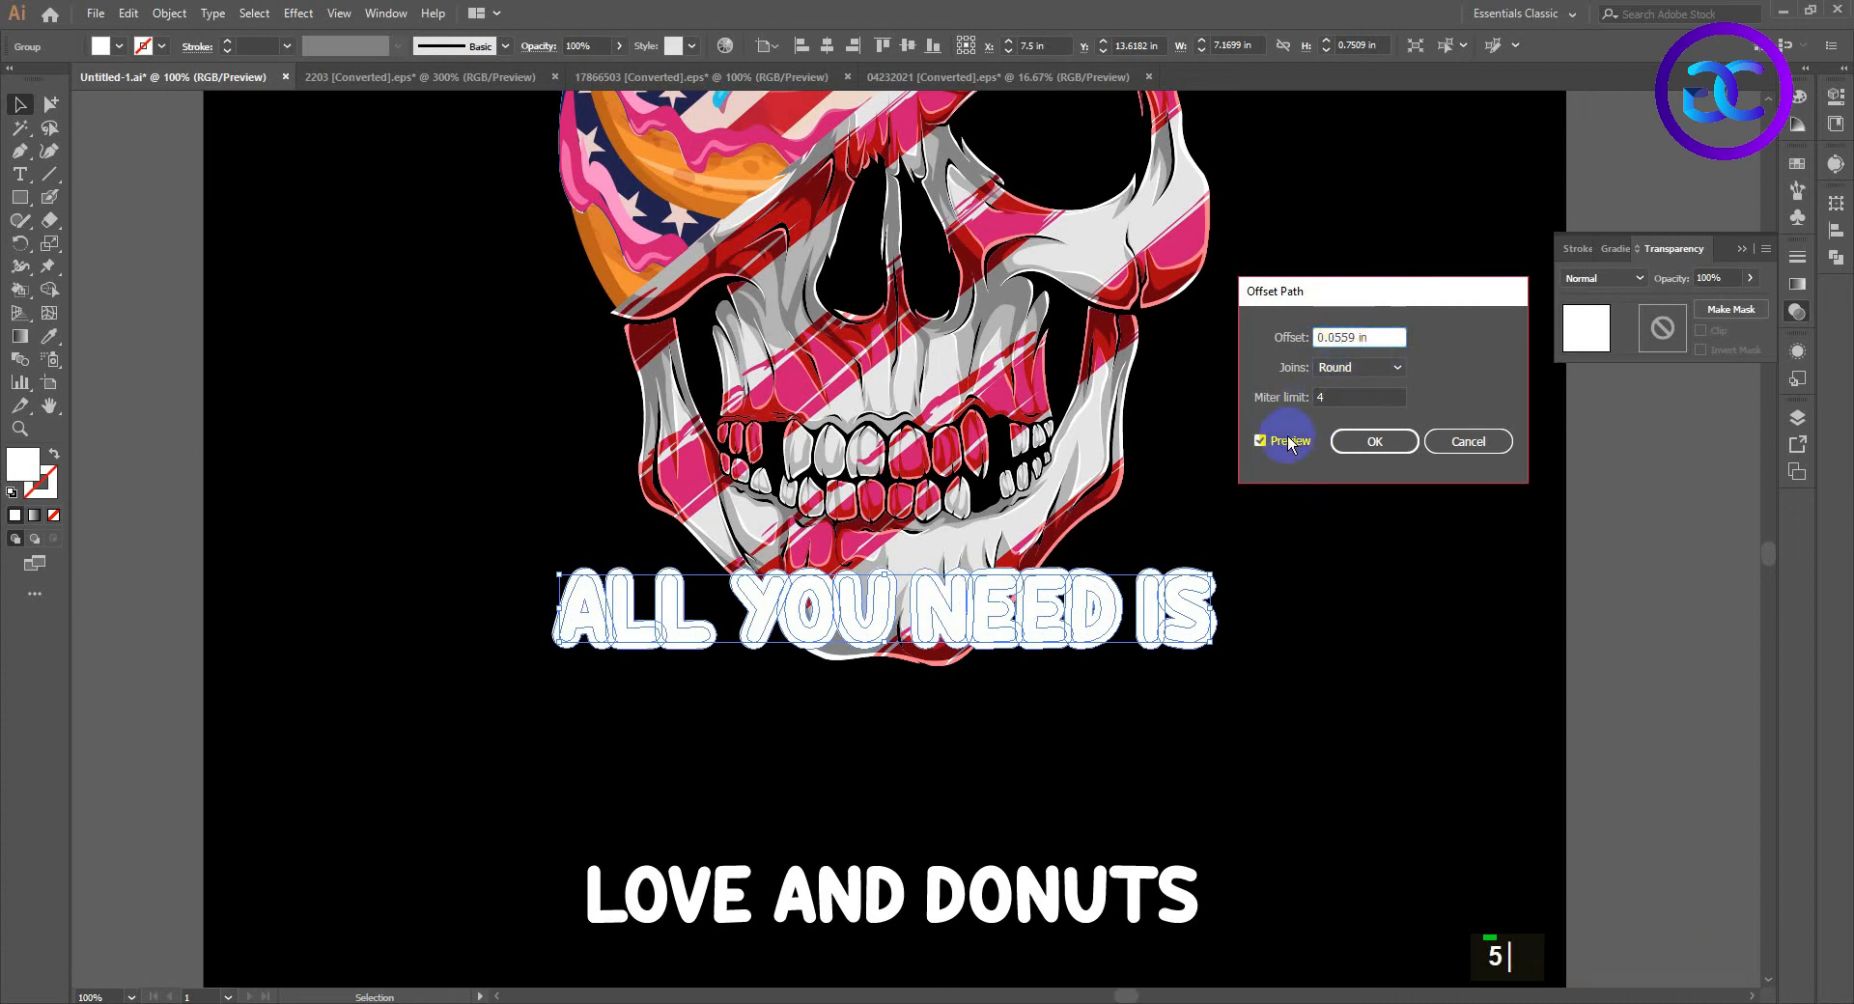
{"action": "double_click", "coordinate": [1290, 442]}
{"action": "left_click", "coordinate": [1352, 444]}
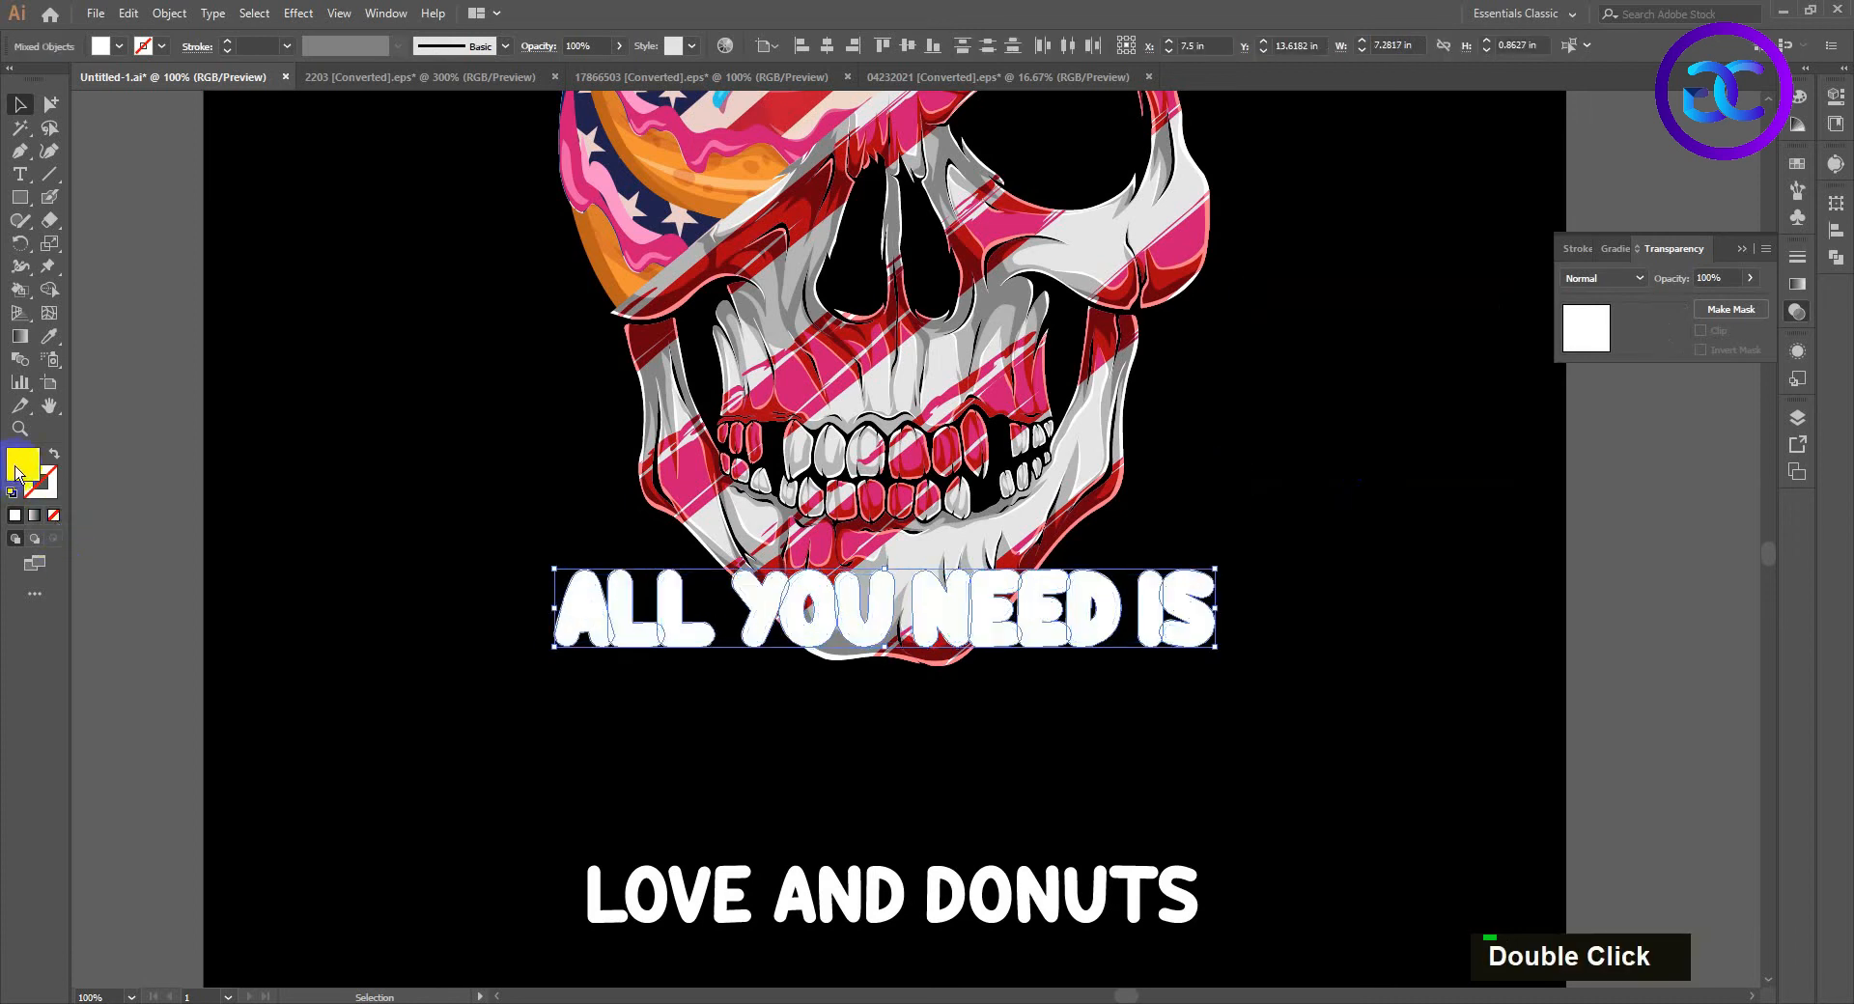
Step: Fill the offset outline behind "ALL YOU NEED IS" with black
{"action": "double_click", "coordinate": [16, 471]}
{"action": "left_click_drag", "start_coordinate": [1043, 618], "coordinate": [1028, 637]}
{"action": "left_click", "coordinate": [1475, 402]}
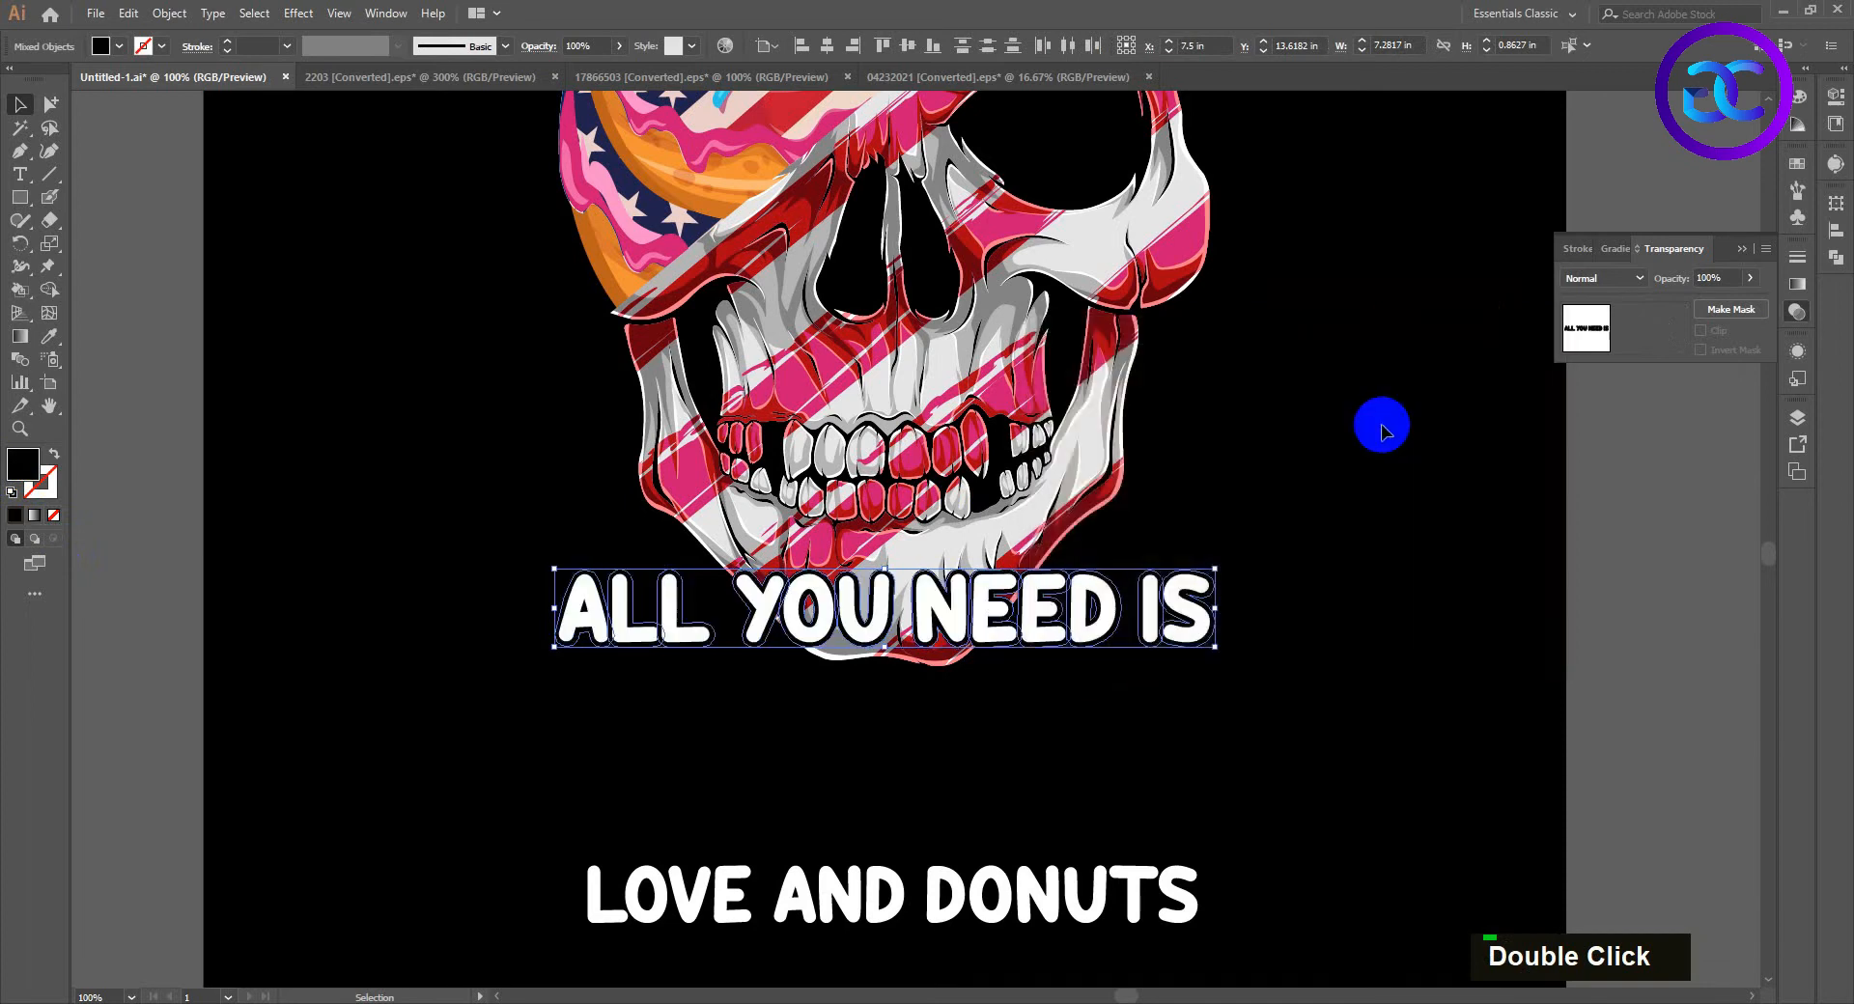
Step: Cut the black outline and paste it in place into a new unclipped opacity mask on the skull, then leave mask editing
{"action": "key", "text": "ctrl+x"}
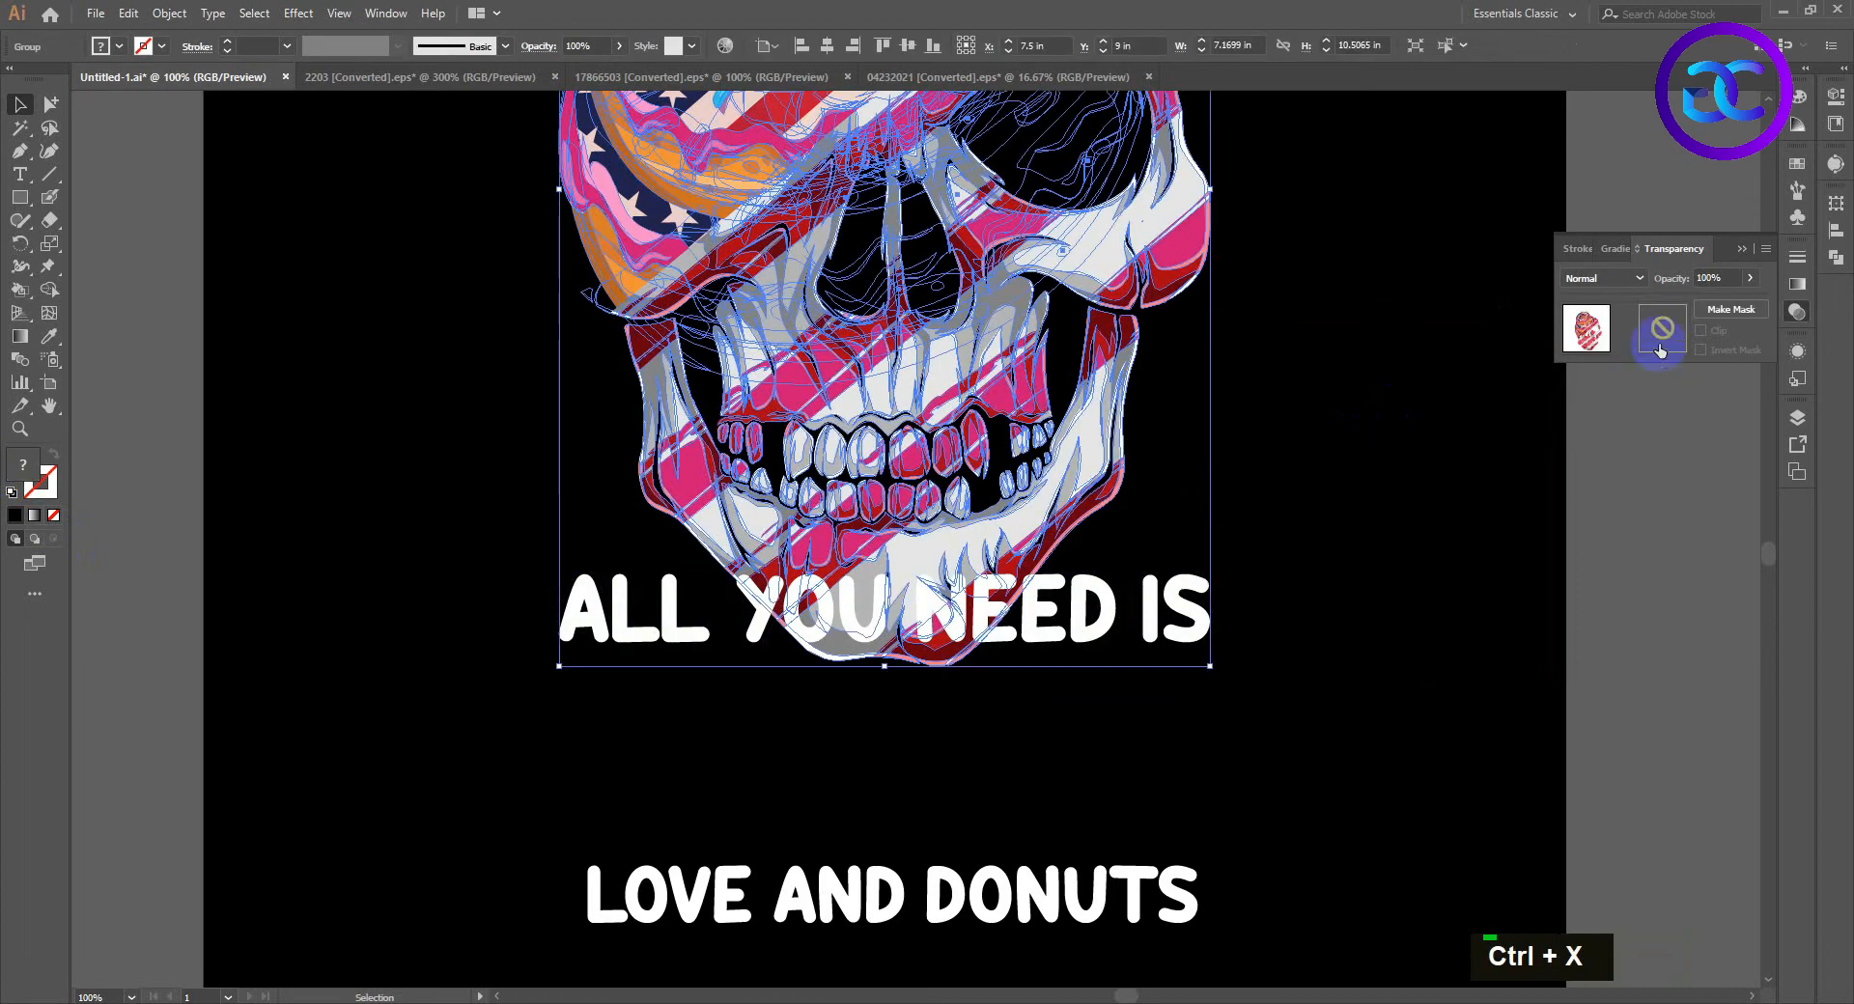
{"action": "double_click", "coordinate": [1657, 331]}
{"action": "key", "text": "ctrl+f"}
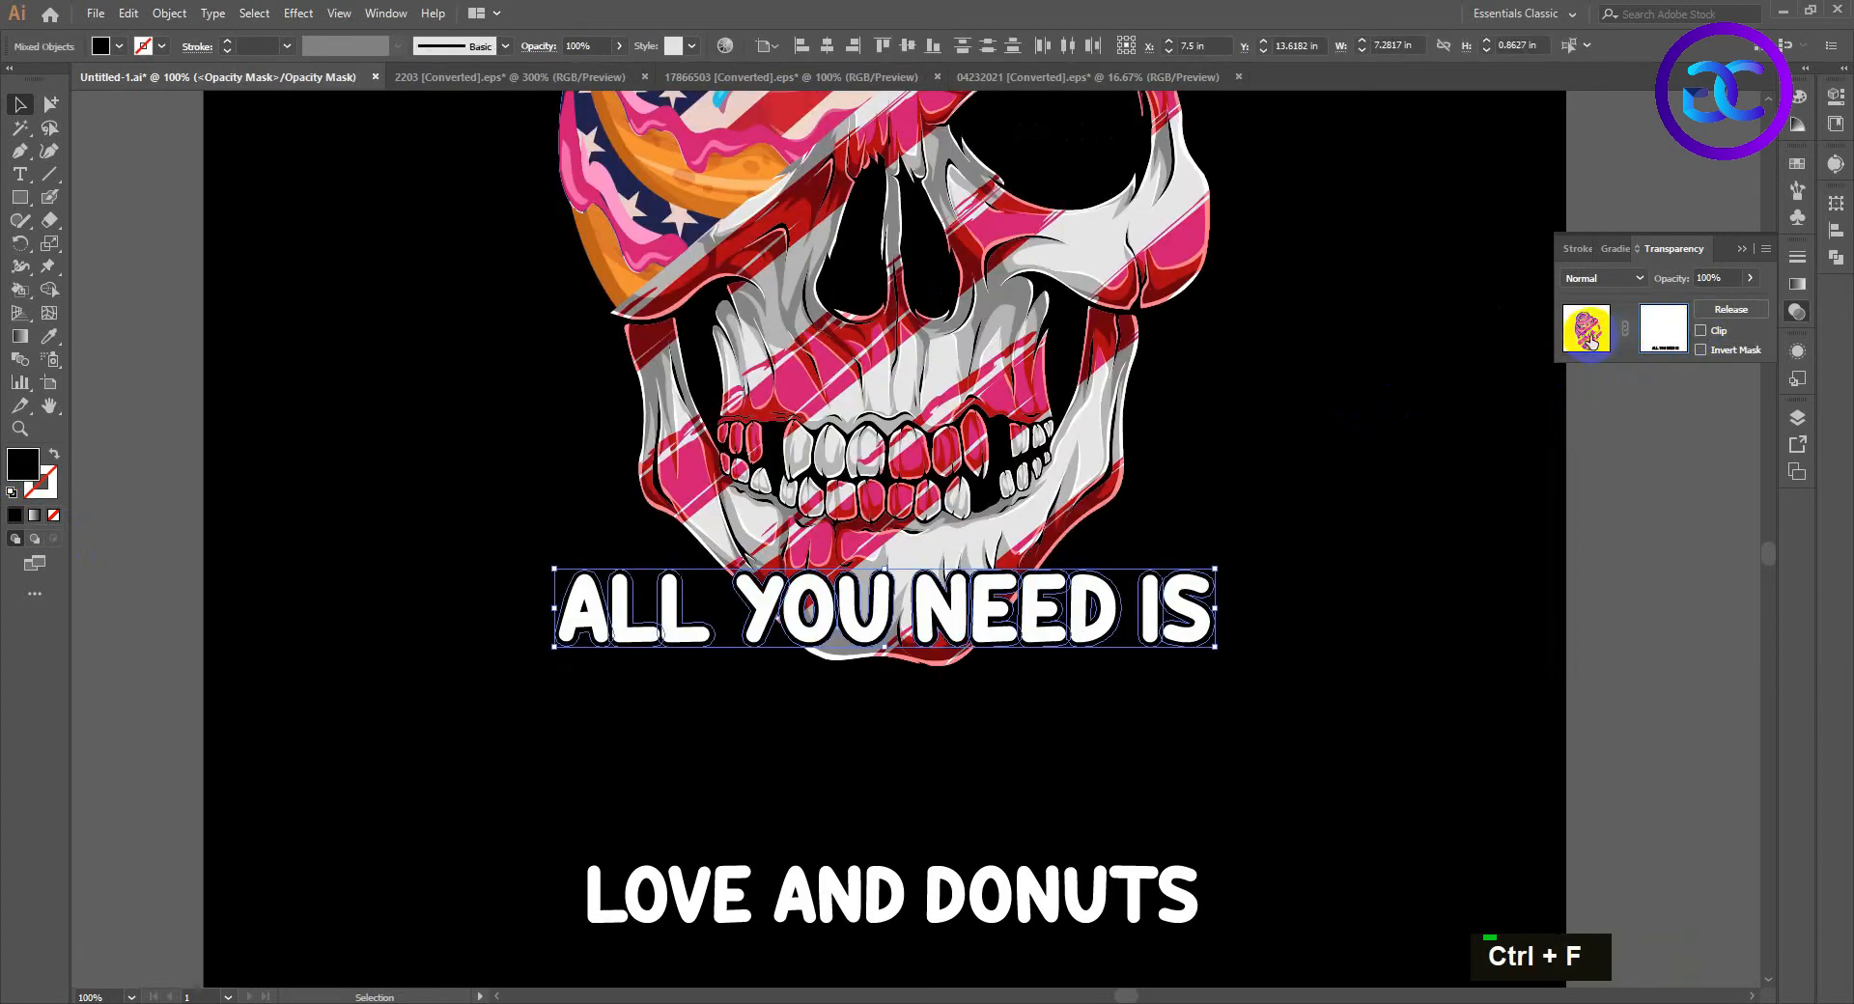
{"action": "left_click", "coordinate": [1587, 328]}
{"action": "double_click", "coordinate": [1307, 605]}
{"action": "scroll", "coordinate": [1006, 699], "scroll_direction": "up", "scroll_amount": 2}
{"action": "scroll", "coordinate": [1050, 683], "scroll_direction": "down", "scroll_amount": 3}
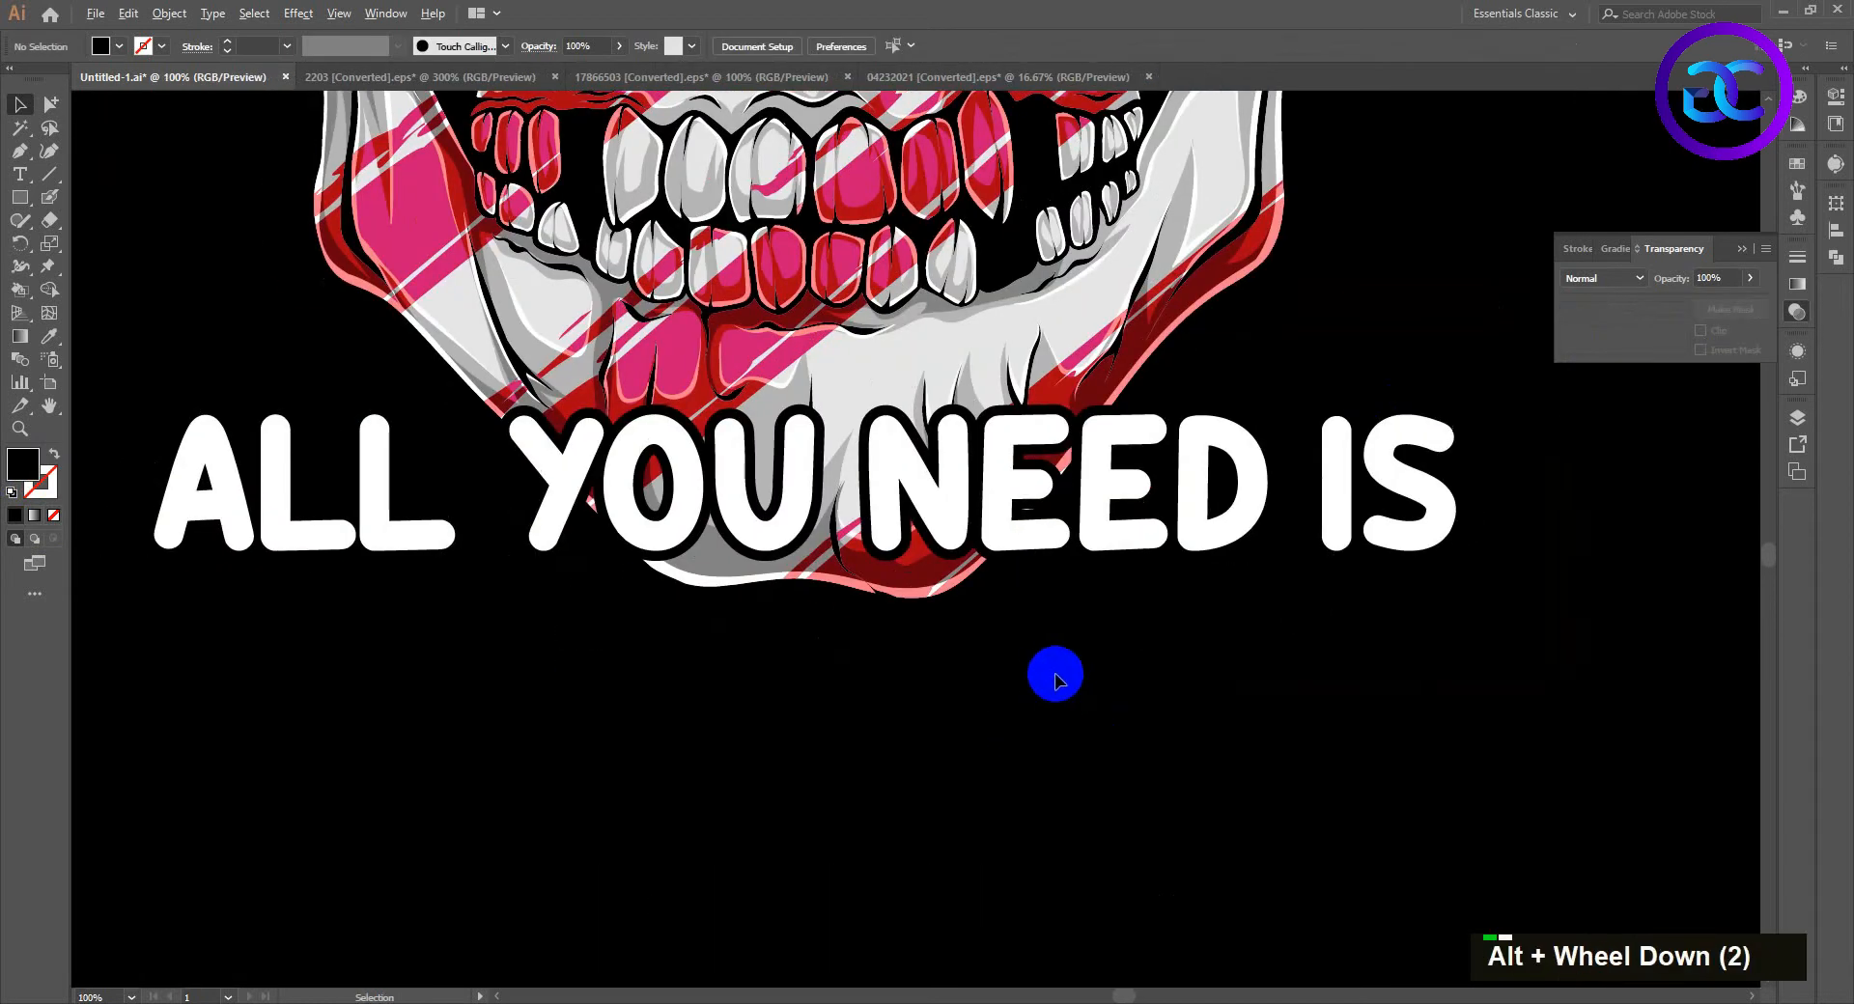
{"action": "scroll", "coordinate": [1004, 691], "scroll_direction": "up", "scroll_amount": 1}
{"action": "scroll", "coordinate": [1014, 689], "scroll_direction": "down", "scroll_amount": 1}
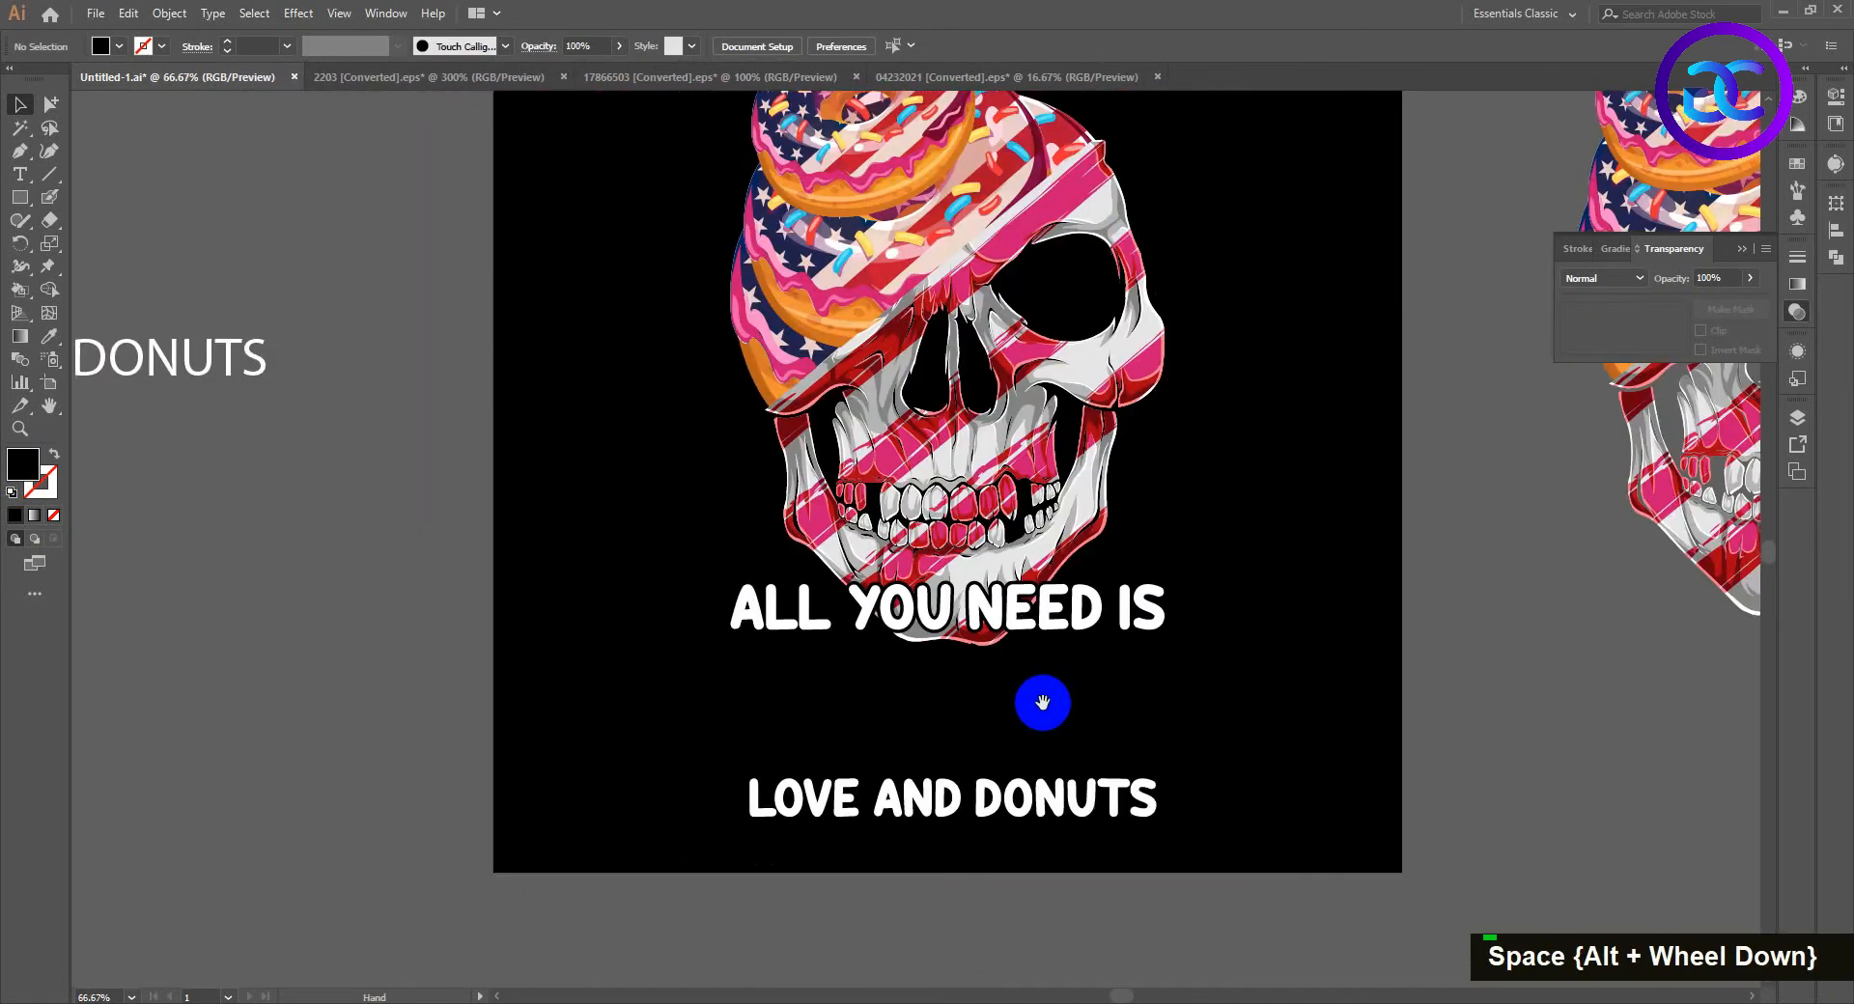
Step: Place "LOVE AND DONUTS" just below "ALL YOU NEED IS", align their left edges and enlarge it proportionally to the same width
{"action": "left_click_drag", "start_coordinate": [1081, 816], "coordinate": [1115, 694]}
{"action": "scroll", "coordinate": [1120, 693], "scroll_direction": "up", "scroll_amount": 2}
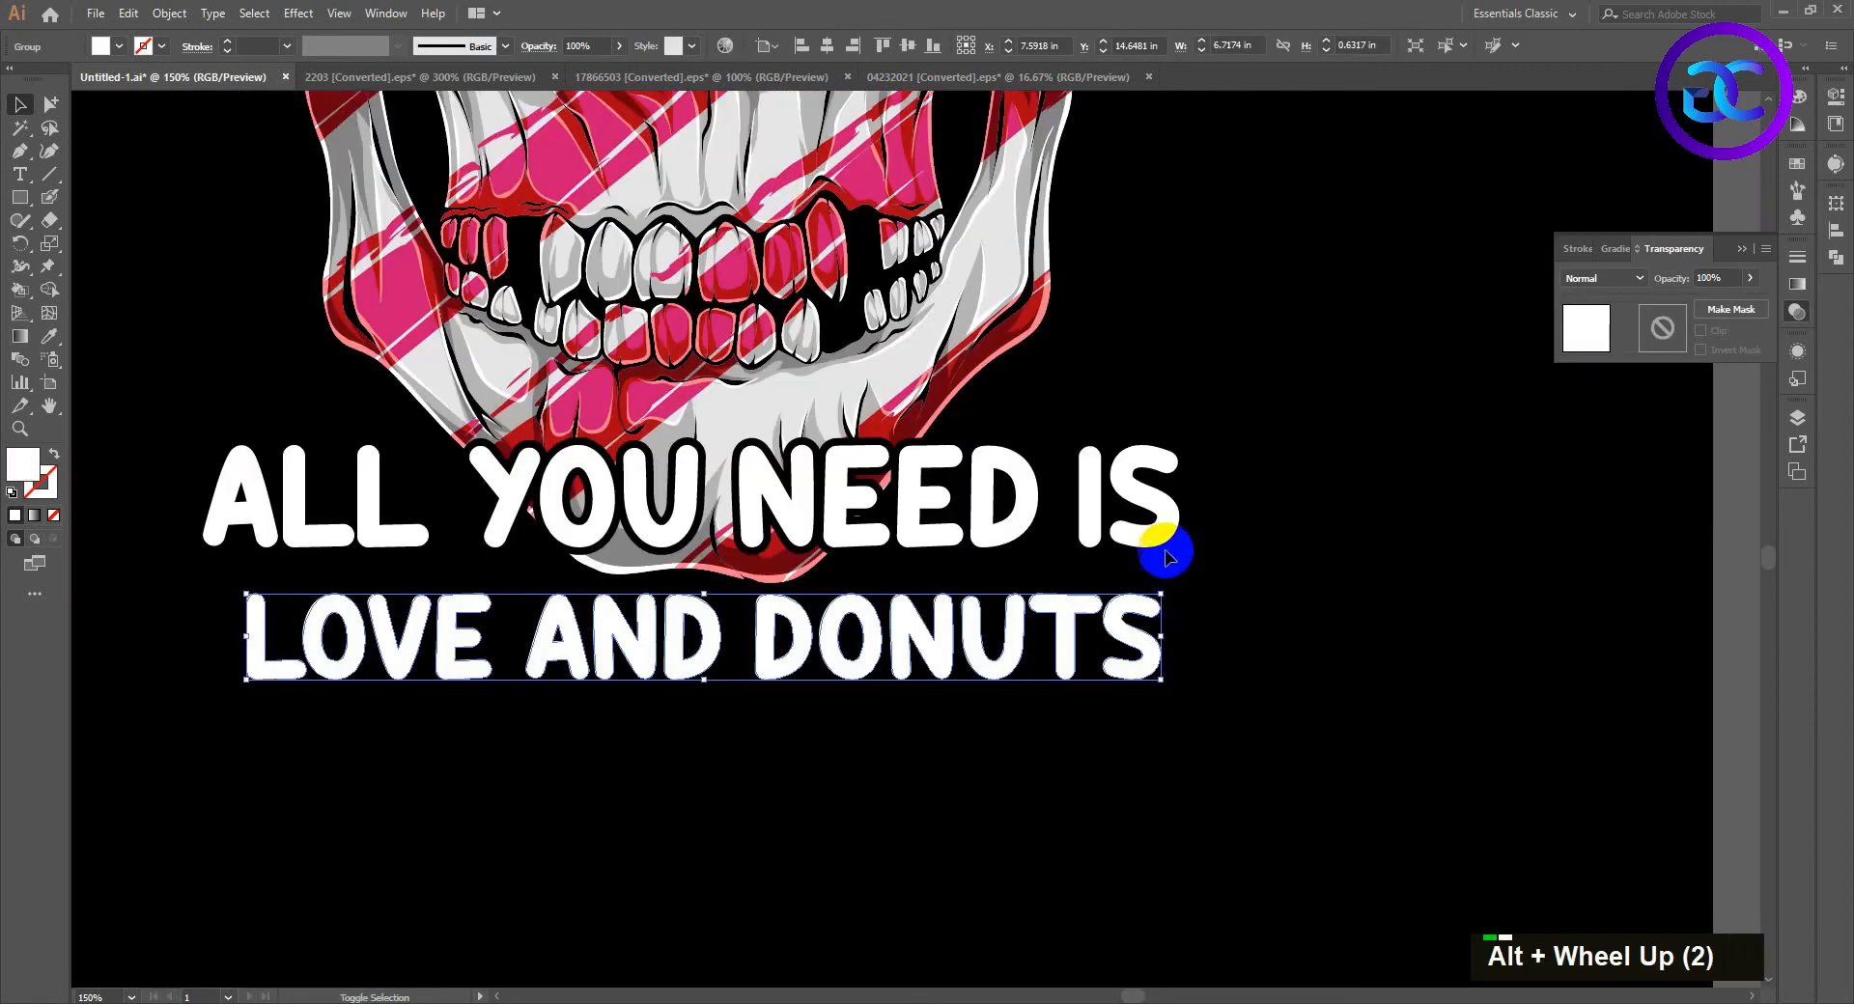
{"action": "left_click", "coordinate": [1176, 522], "text": "shift"}
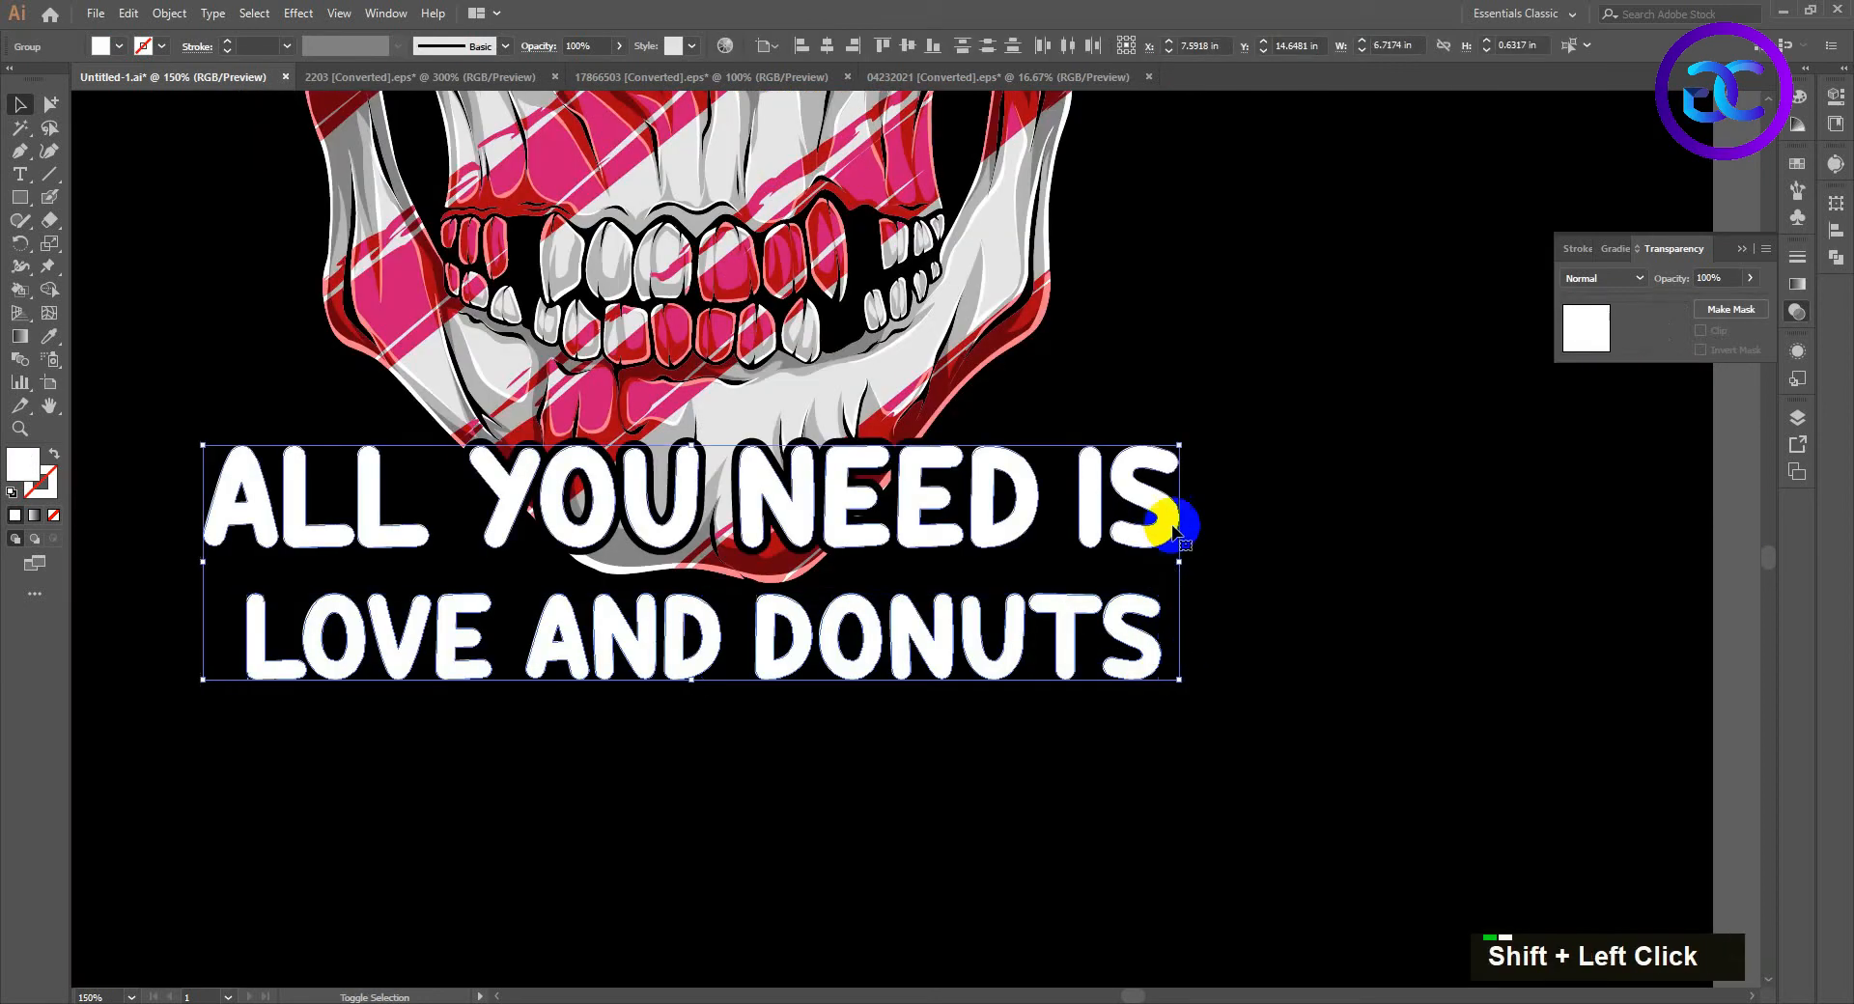
{"action": "left_click", "coordinate": [802, 45]}
{"action": "double_click", "coordinate": [1287, 422]}
{"action": "left_click", "coordinate": [1106, 676]}
{"action": "left_click_drag", "start_coordinate": [1129, 686], "coordinate": [1225, 720]}
{"action": "left_click", "coordinate": [865, 782]}
{"action": "scroll", "coordinate": [865, 782], "scroll_direction": "down", "scroll_amount": 2}
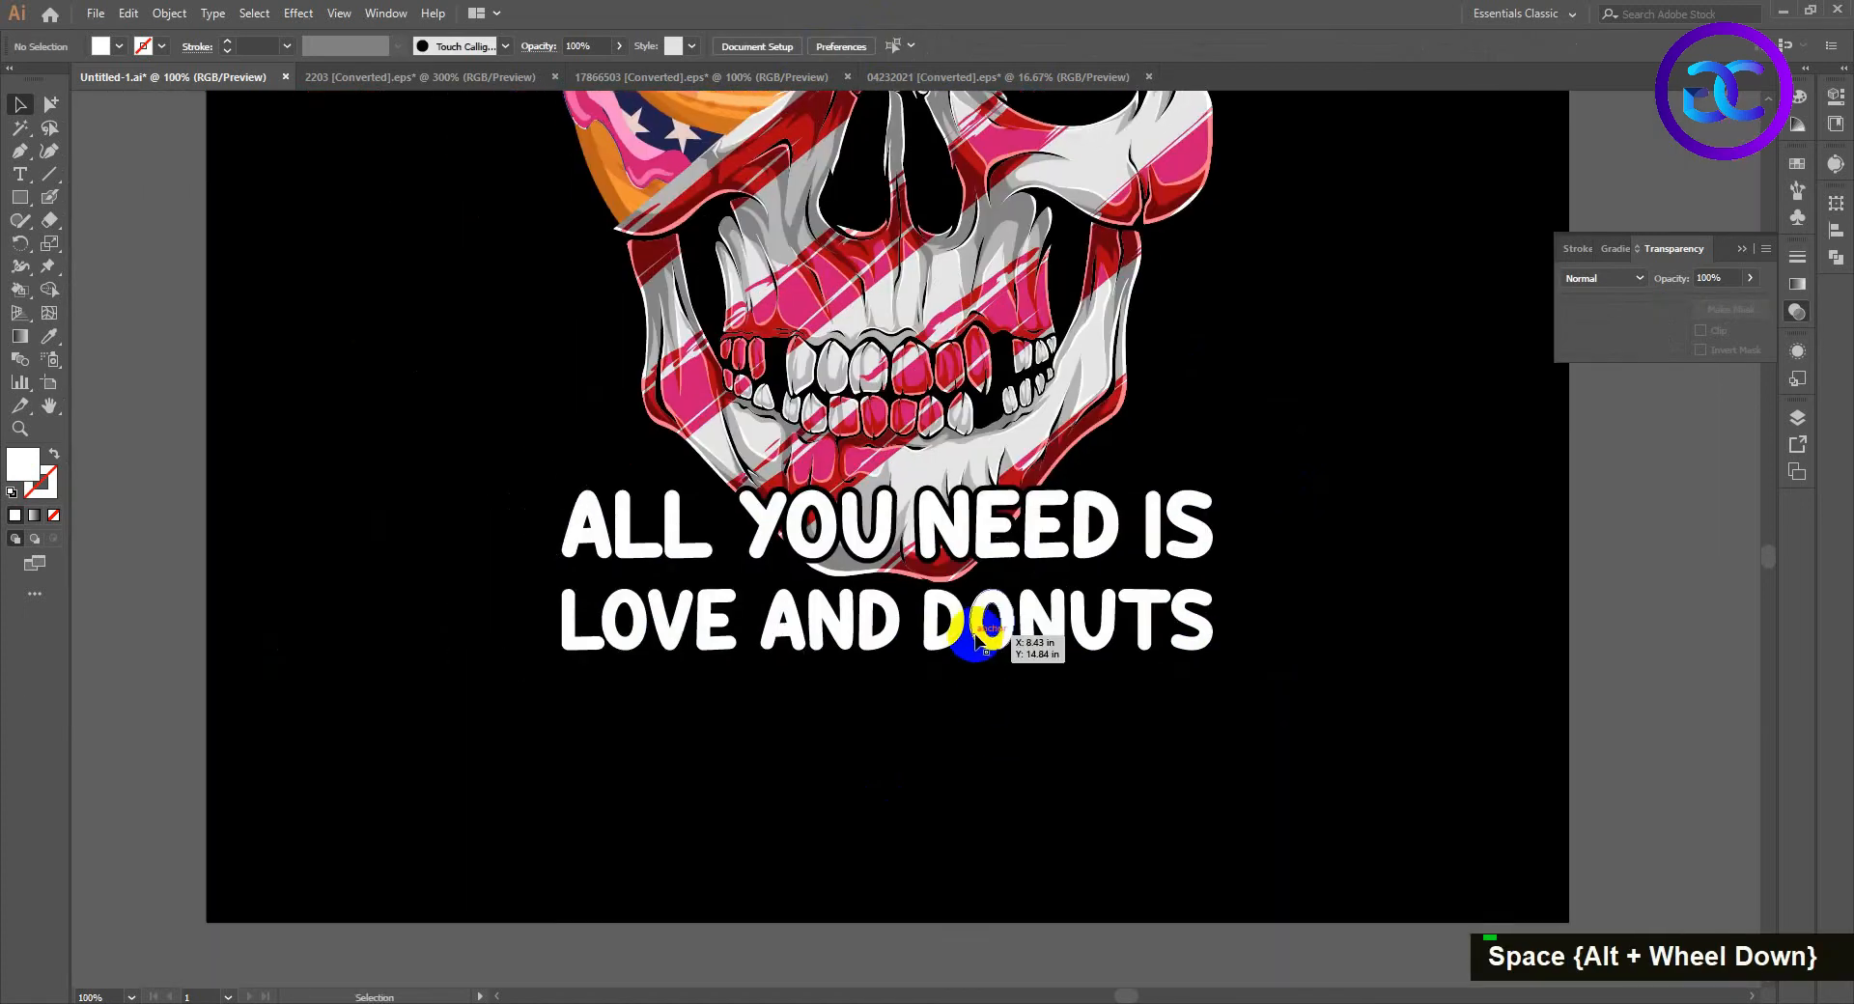
{"action": "right_click", "coordinate": [977, 639]}
{"action": "double_click", "coordinate": [998, 687]}
{"action": "scroll", "coordinate": [1000, 686], "scroll_direction": "up", "scroll_amount": 1}
{"action": "left_click_drag", "start_coordinate": [1015, 694], "coordinate": [1000, 688]}
{"action": "left_click", "coordinate": [976, 629]}
{"action": "left_click", "coordinate": [972, 691]}
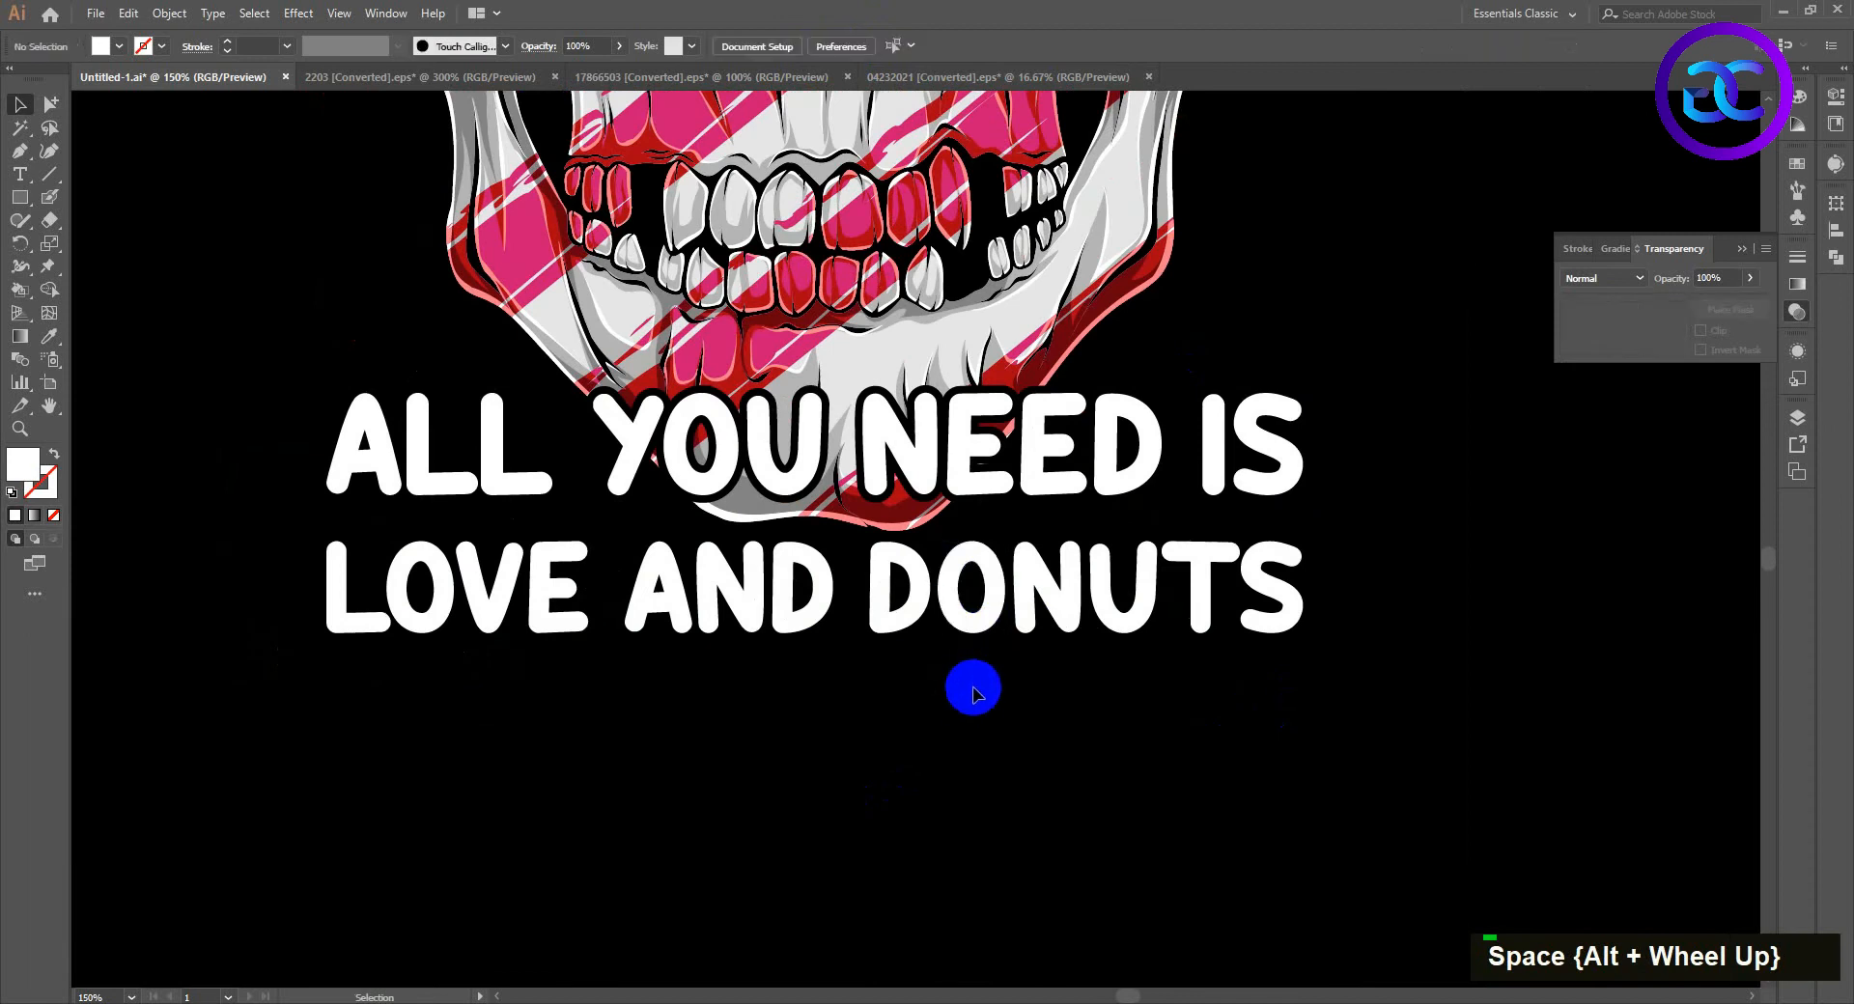
{"action": "scroll", "coordinate": [969, 674], "scroll_direction": "down", "scroll_amount": 1}
{"action": "key", "text": "ctrl+z"}
{"action": "double_click", "coordinate": [969, 740]}
{"action": "left_click_drag", "start_coordinate": [968, 740], "coordinate": [976, 775]}
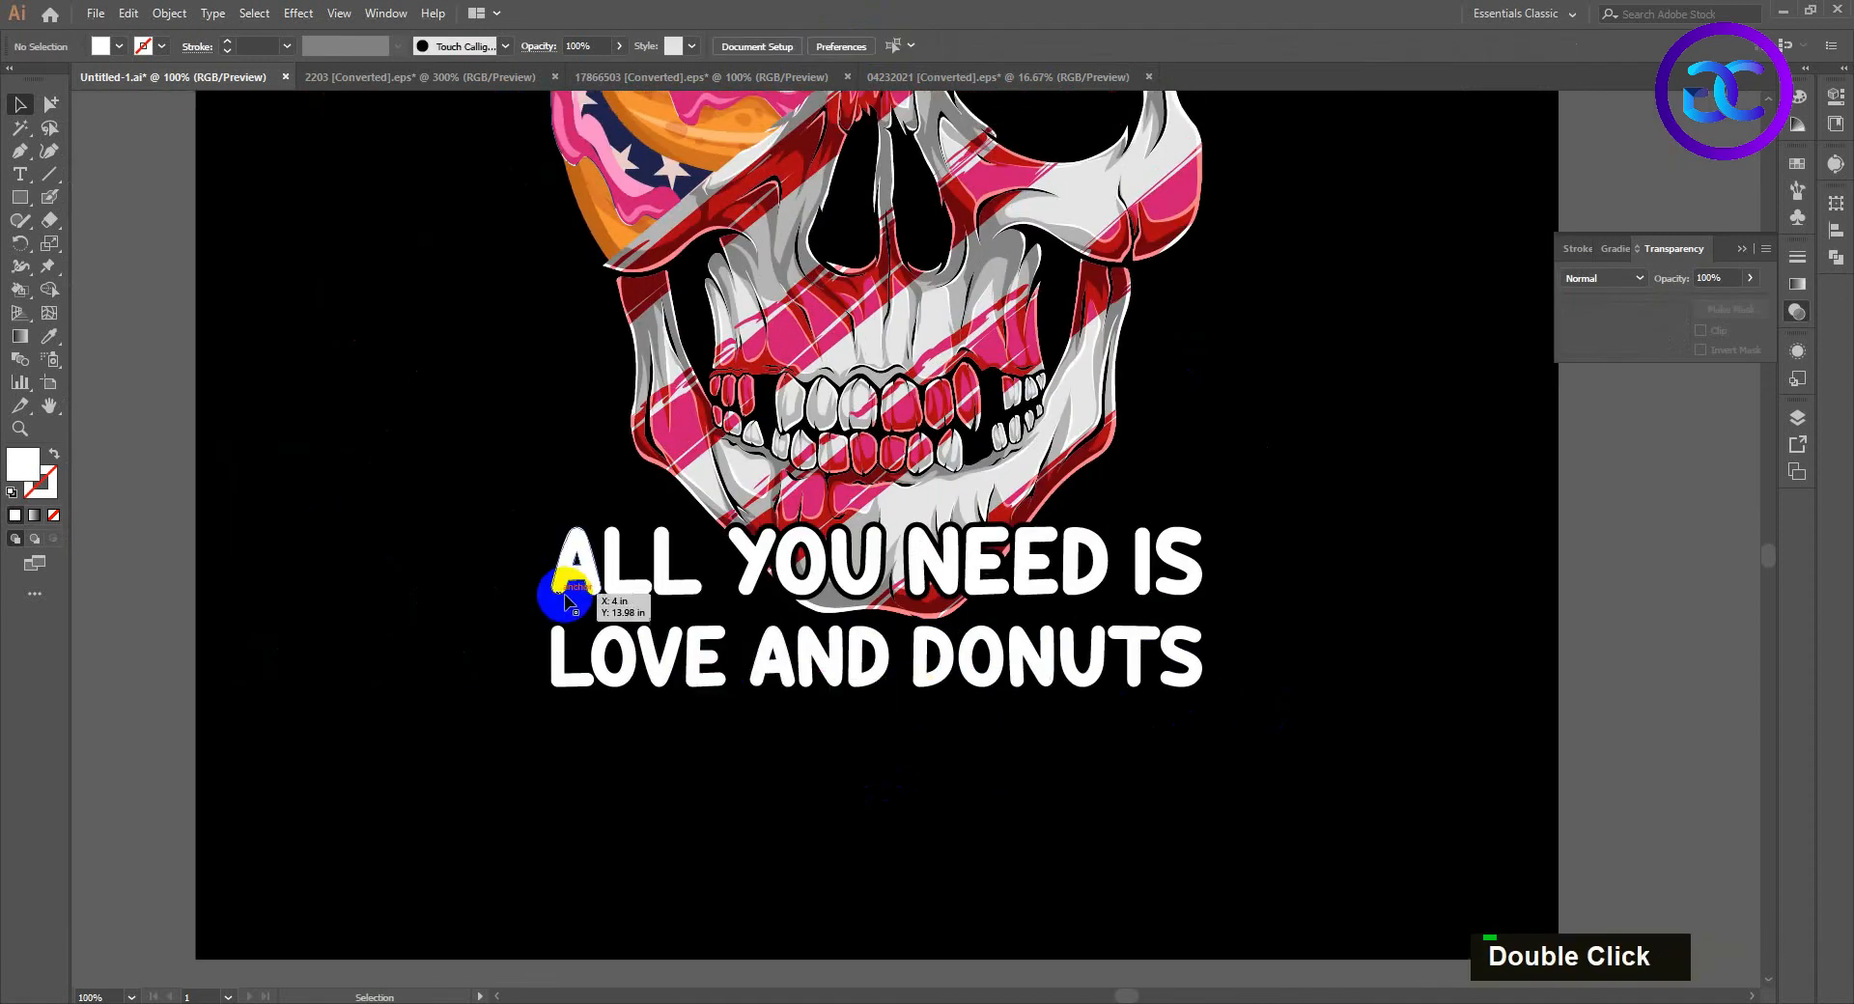
Step: Lock the skull and draw a wavy edge from left to right across the middle of "ALL YOU NEED IS" with the Curvature tool
{"action": "left_click", "coordinate": [710, 315]}
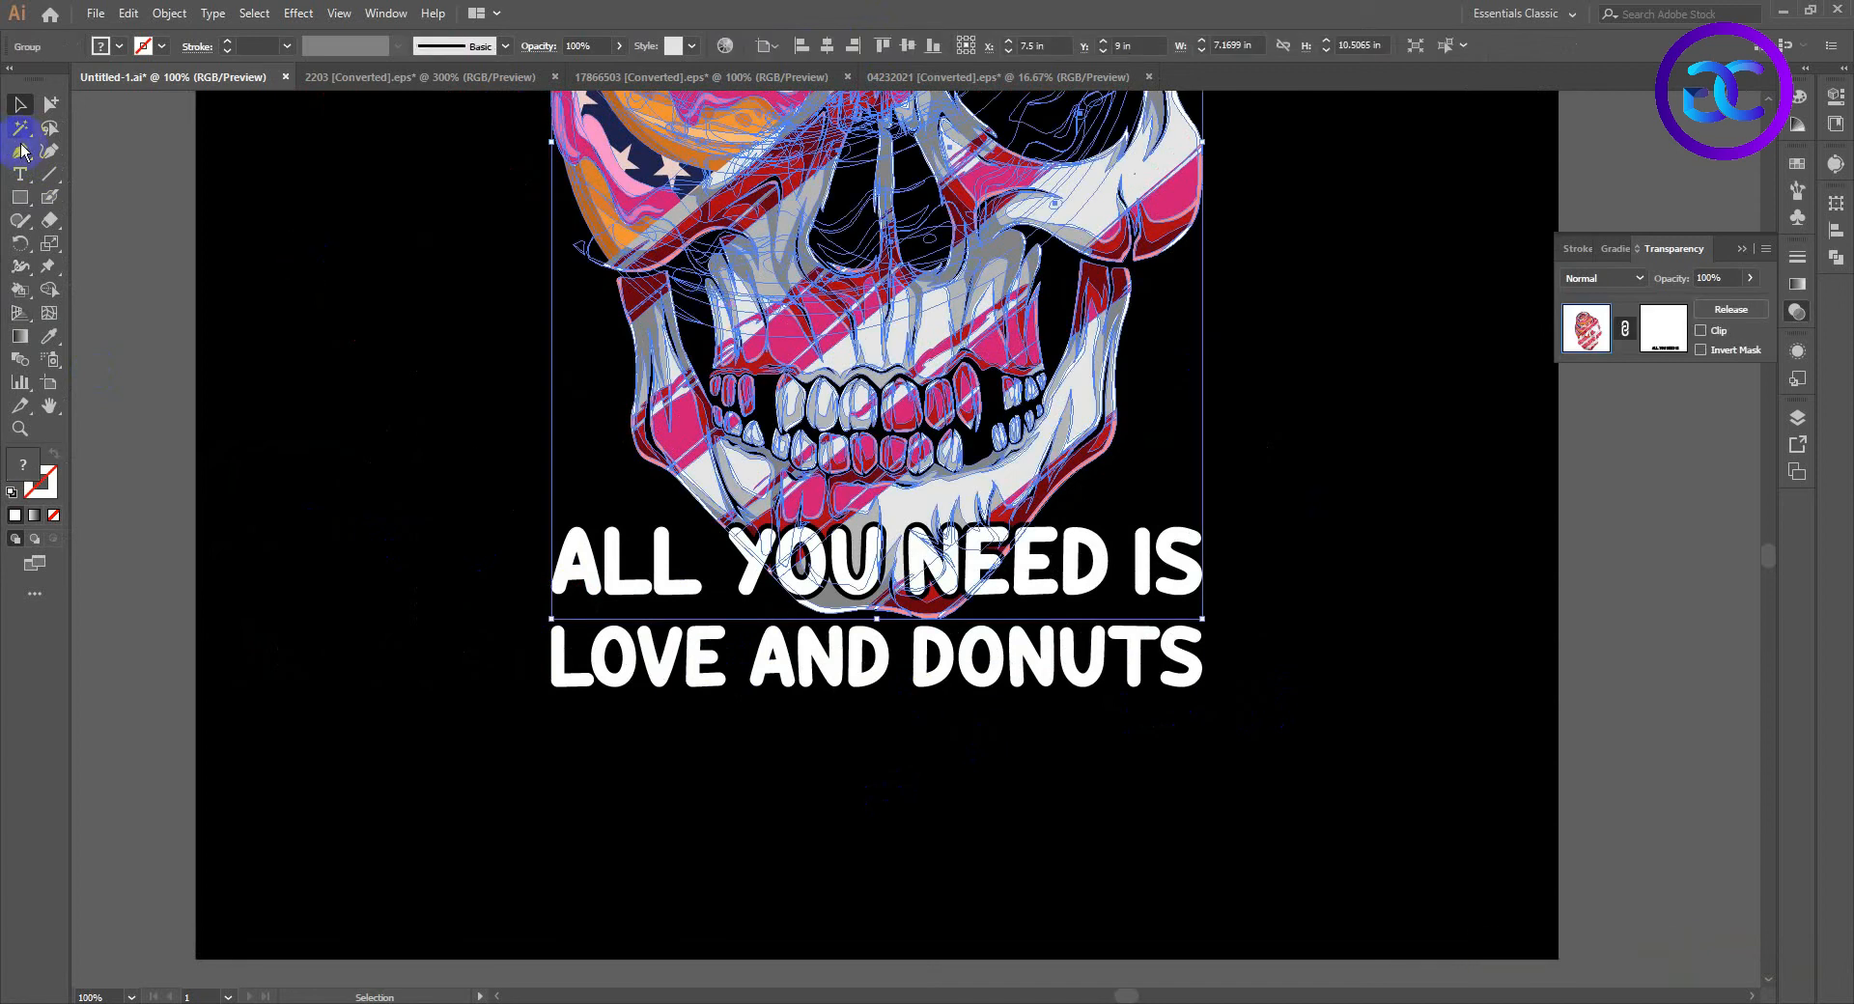
{"action": "key", "text": "ctrl+2"}
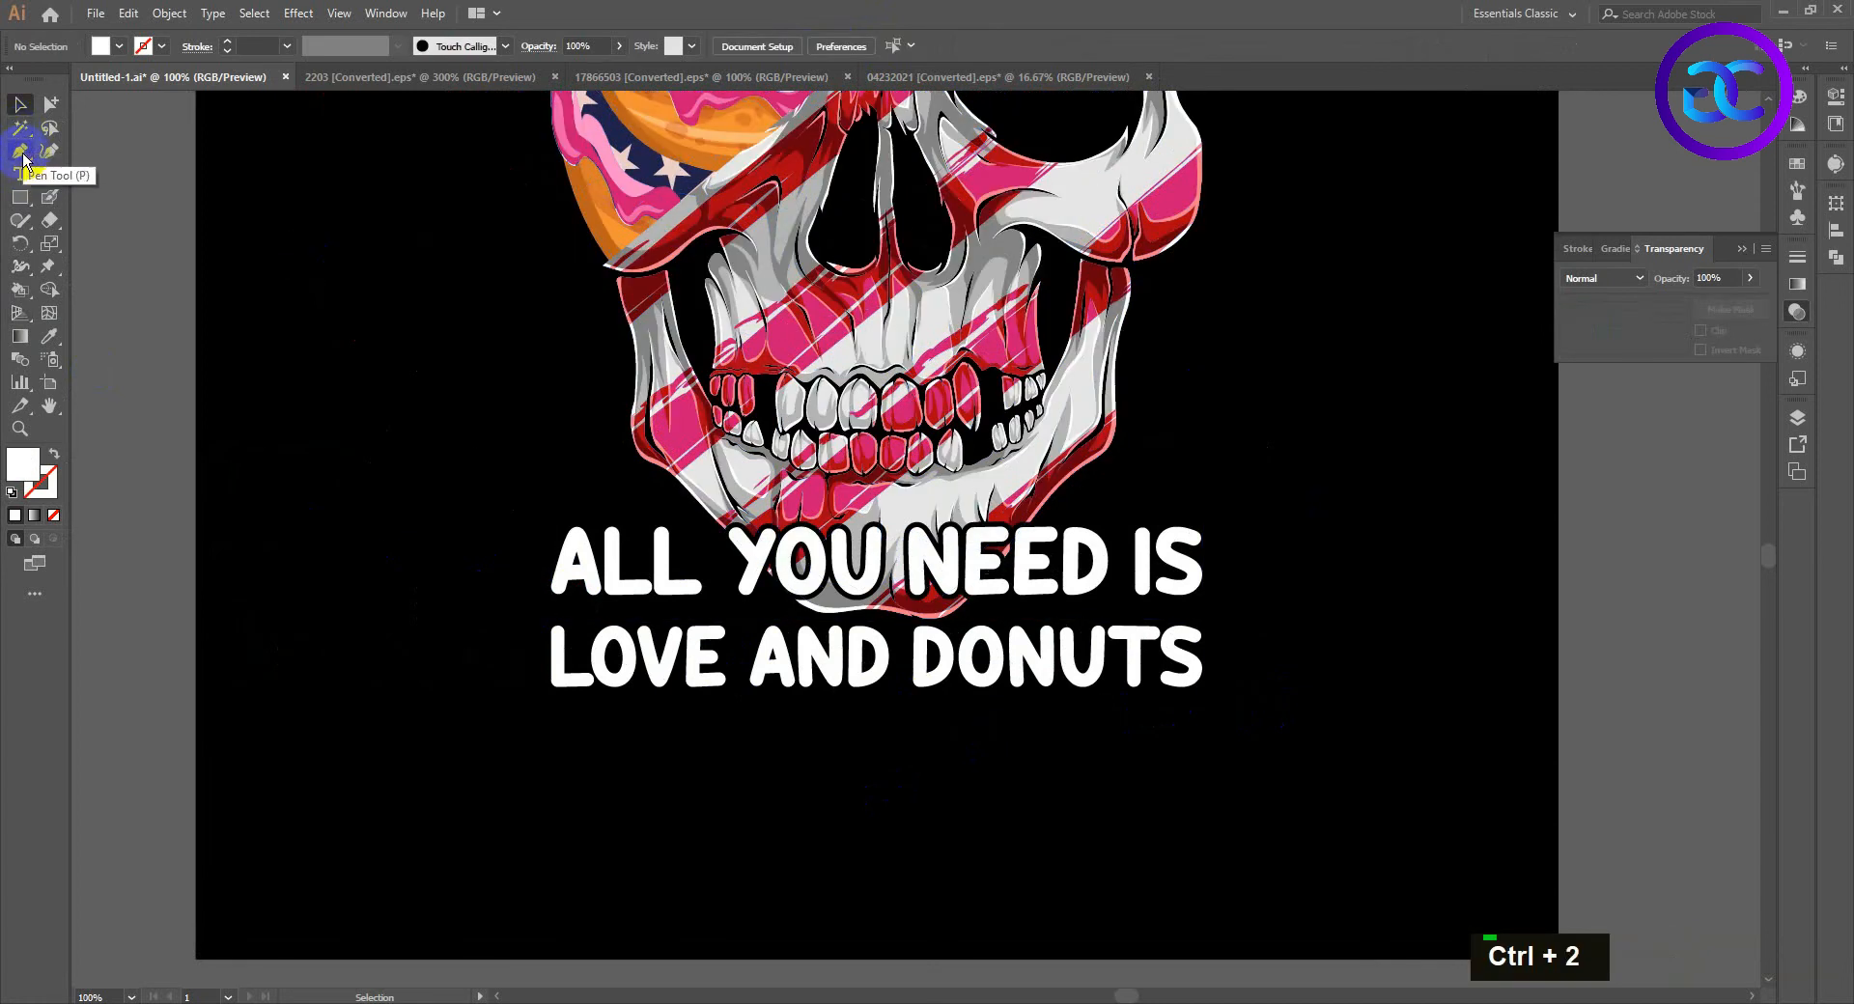
{"action": "double_click", "coordinate": [46, 160]}
{"action": "scroll", "coordinate": [719, 536], "scroll_direction": "up", "scroll_amount": 2}
{"action": "left_click", "coordinate": [367, 575]}
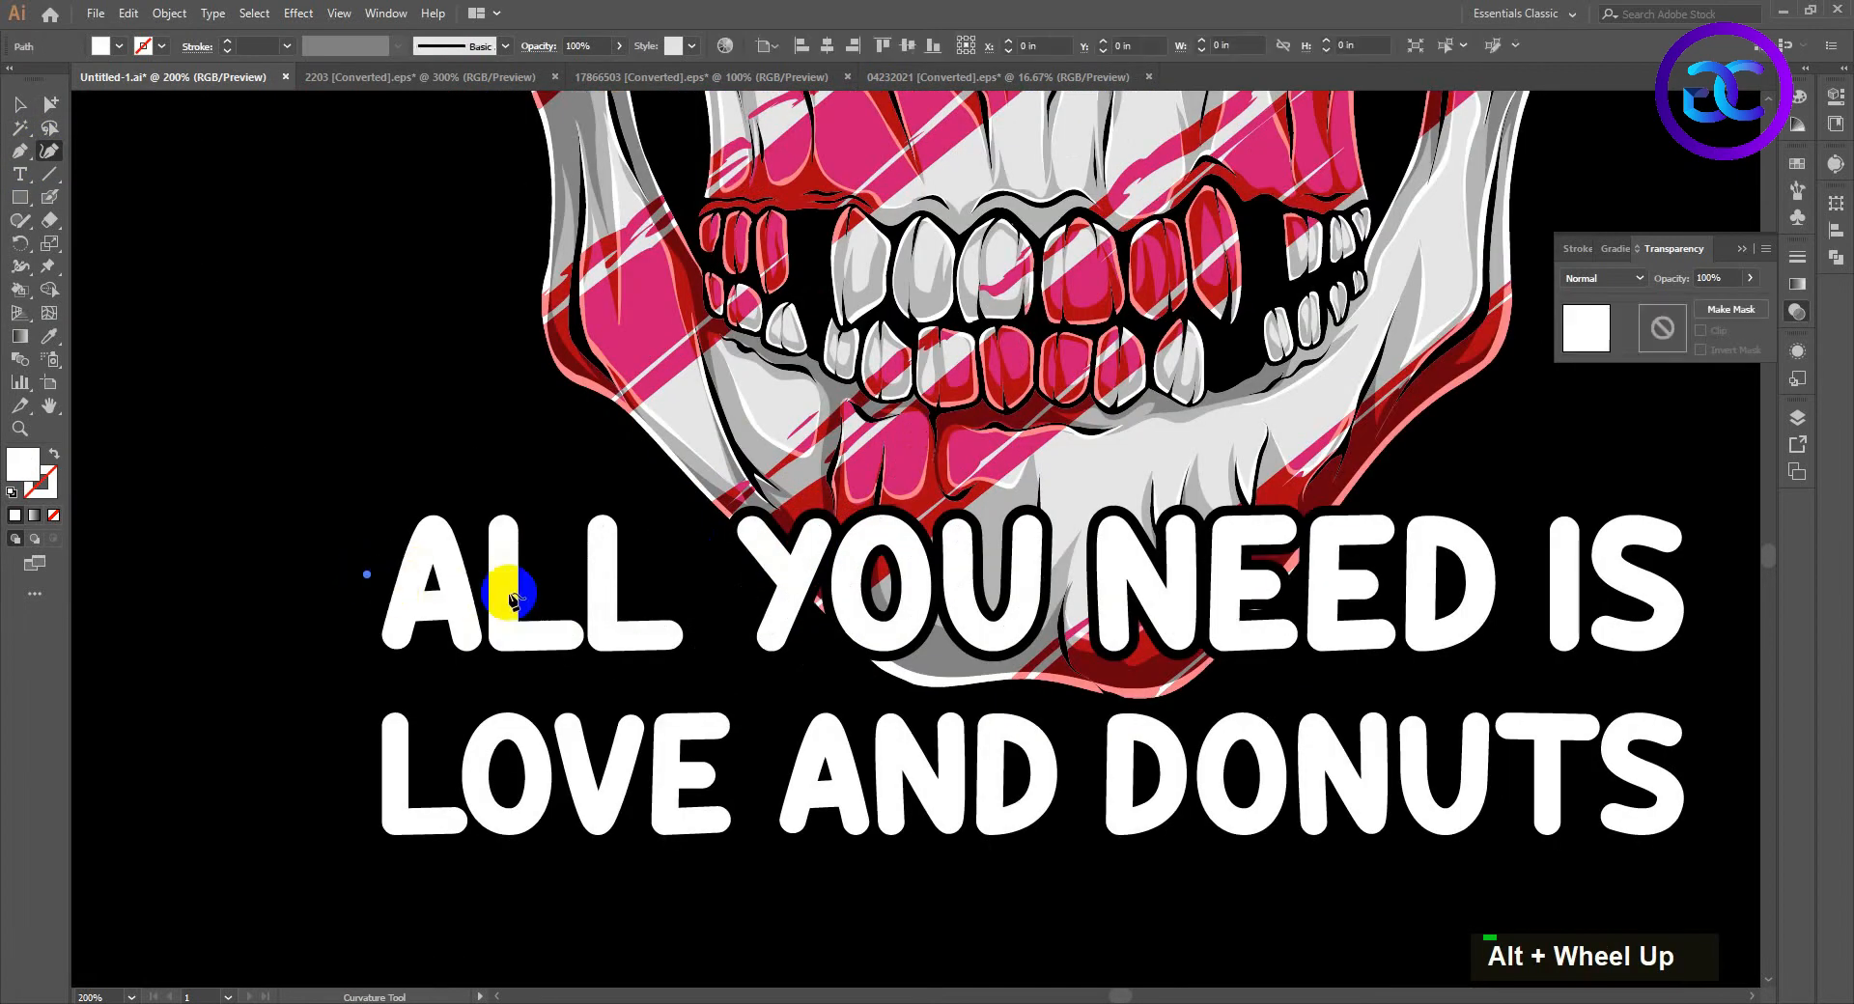
{"action": "left_click", "coordinate": [877, 596]}
{"action": "left_click", "coordinate": [994, 565]}
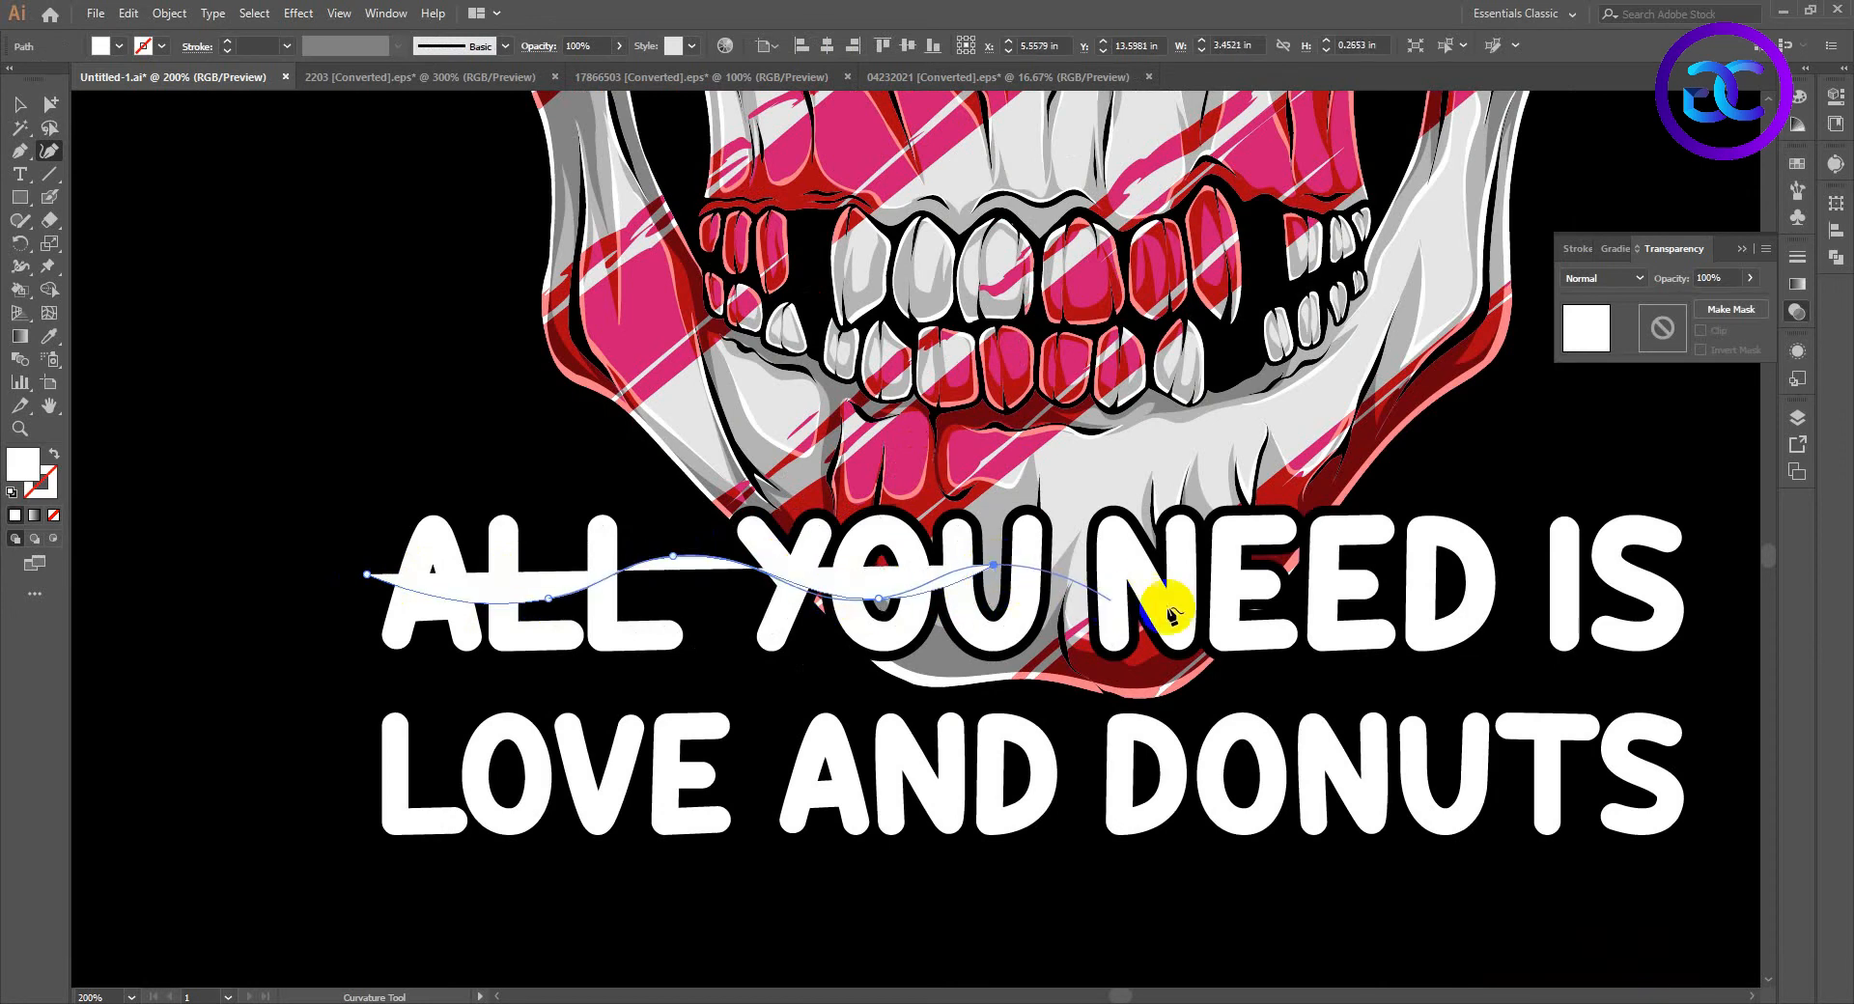
{"action": "left_click", "coordinate": [1176, 599]}
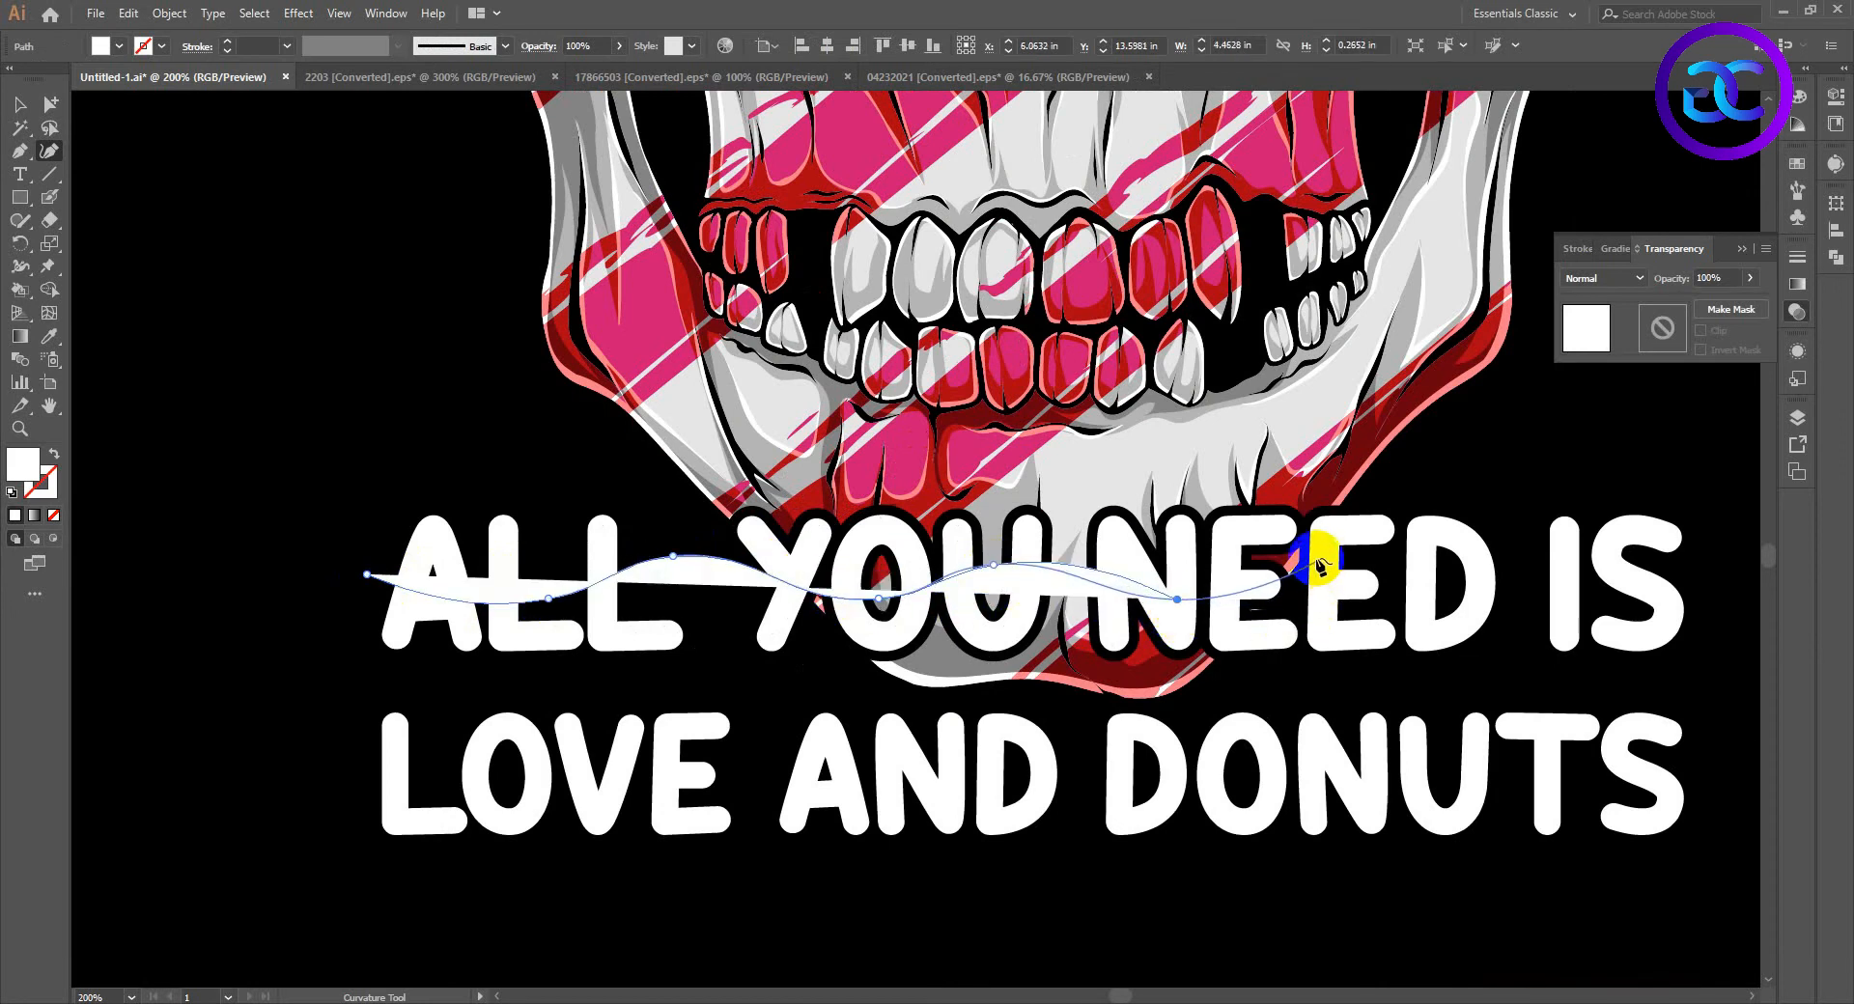
{"action": "left_click", "coordinate": [1318, 558]}
{"action": "left_click", "coordinate": [1445, 604]}
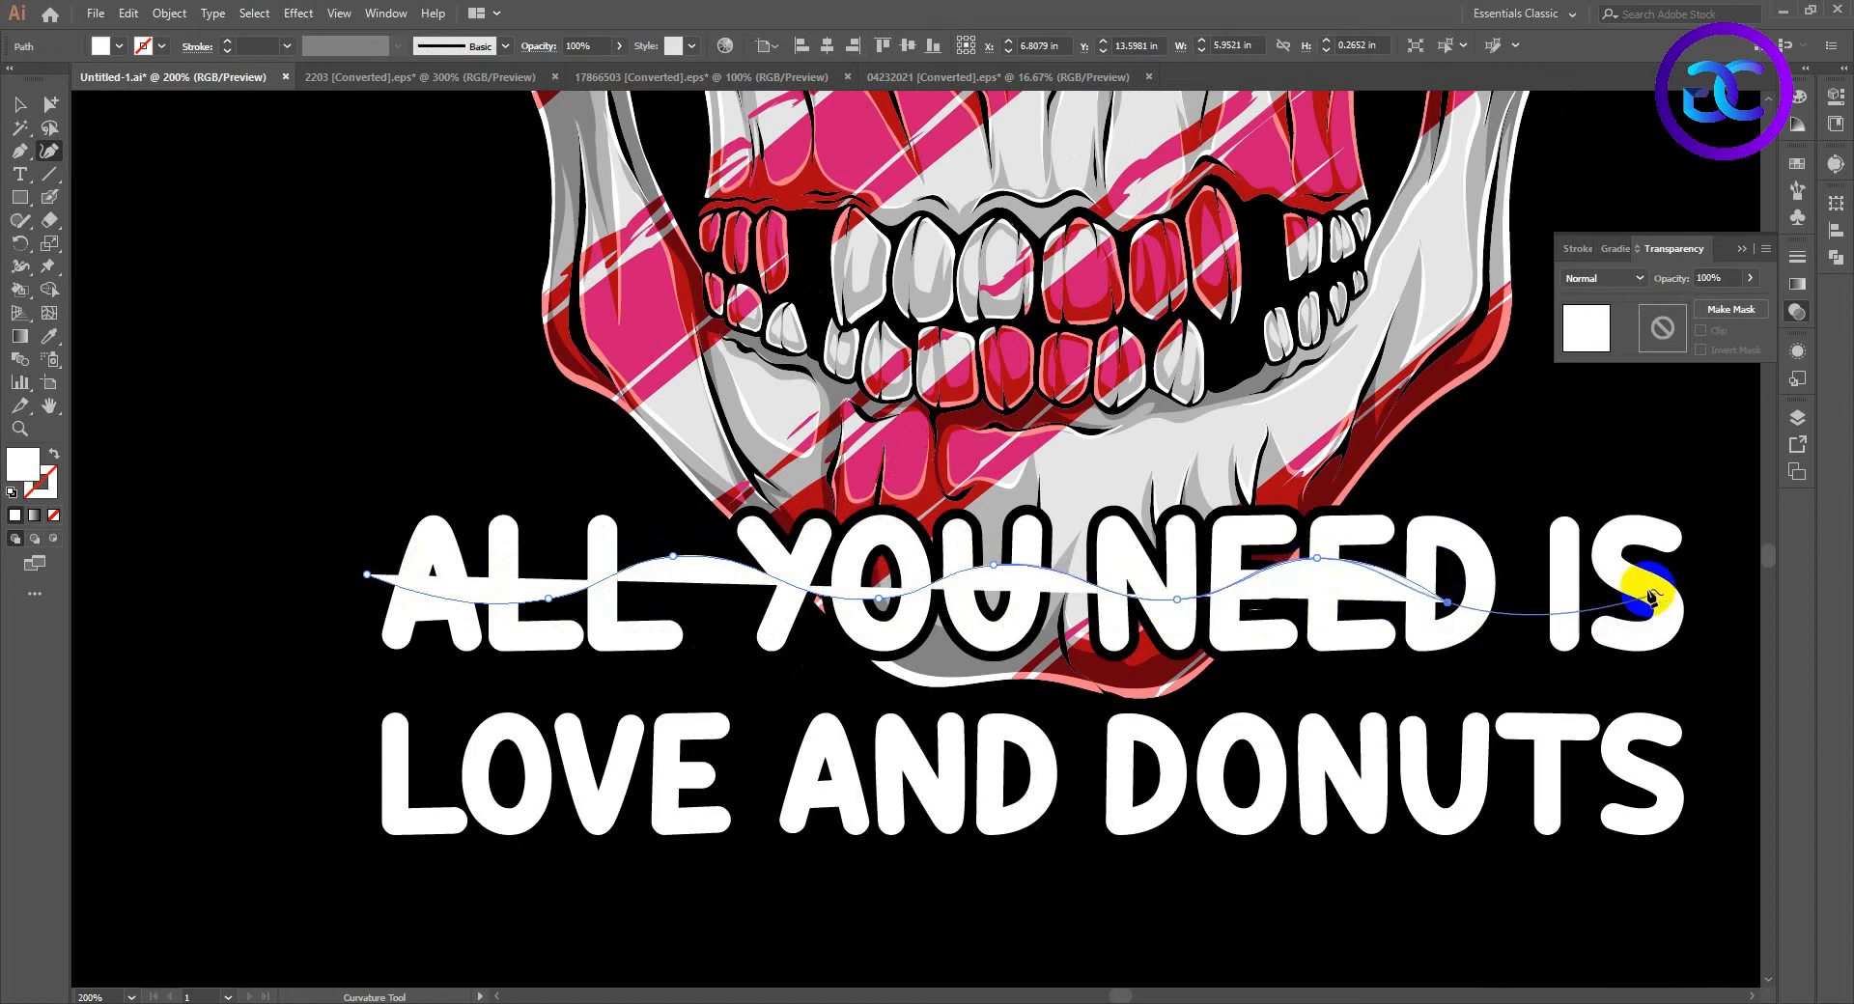
{"action": "left_click", "coordinate": [1654, 569]}
Step: Continue the wavy path around beneath "ALL YOU NEED IS" and close it into a shape about 8.15 in wide covering the letters' lower half
{"action": "left_click", "coordinate": [1735, 618]}
{"action": "double_click", "coordinate": [1712, 697]}
{"action": "left_click", "coordinate": [1244, 713]}
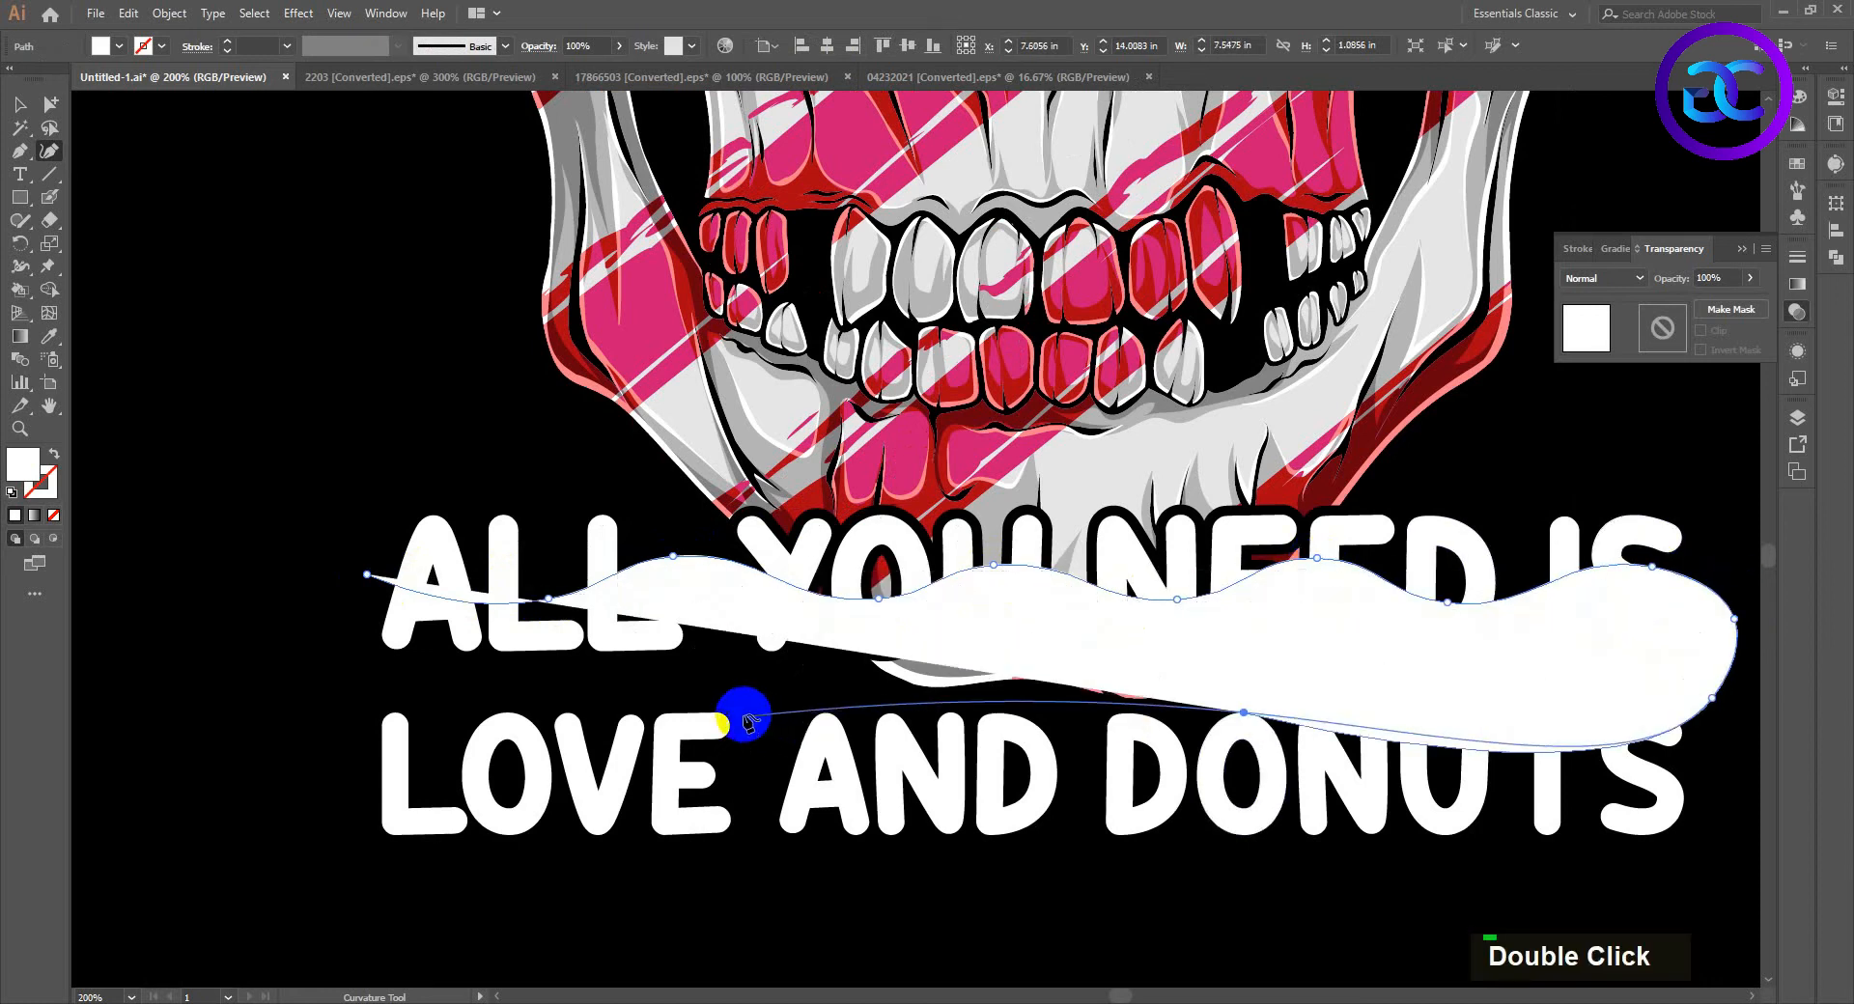
{"action": "left_click", "coordinate": [258, 652]}
{"action": "left_click", "coordinate": [368, 575]}
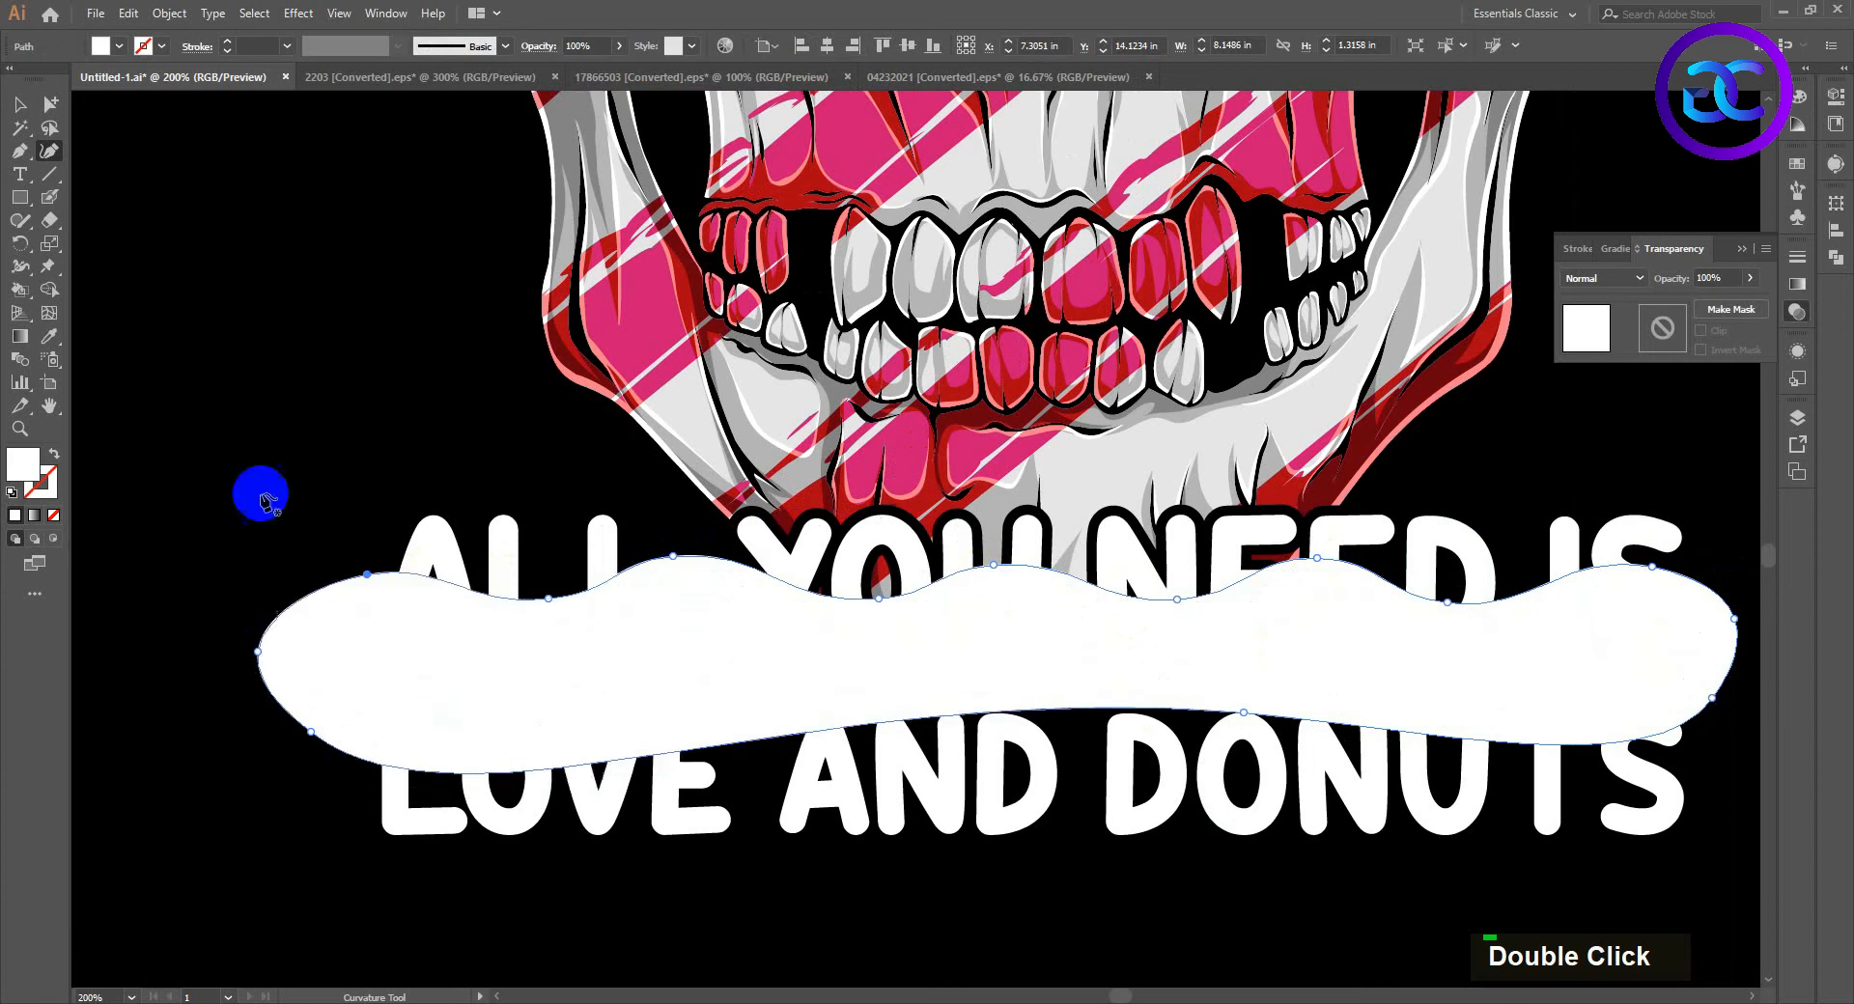
Step: Fill the wavy shape with the pink sampled from the skull's teeth
{"action": "left_click", "coordinate": [49, 336]}
{"action": "scroll", "coordinate": [642, 433], "scroll_direction": "down", "scroll_amount": 1}
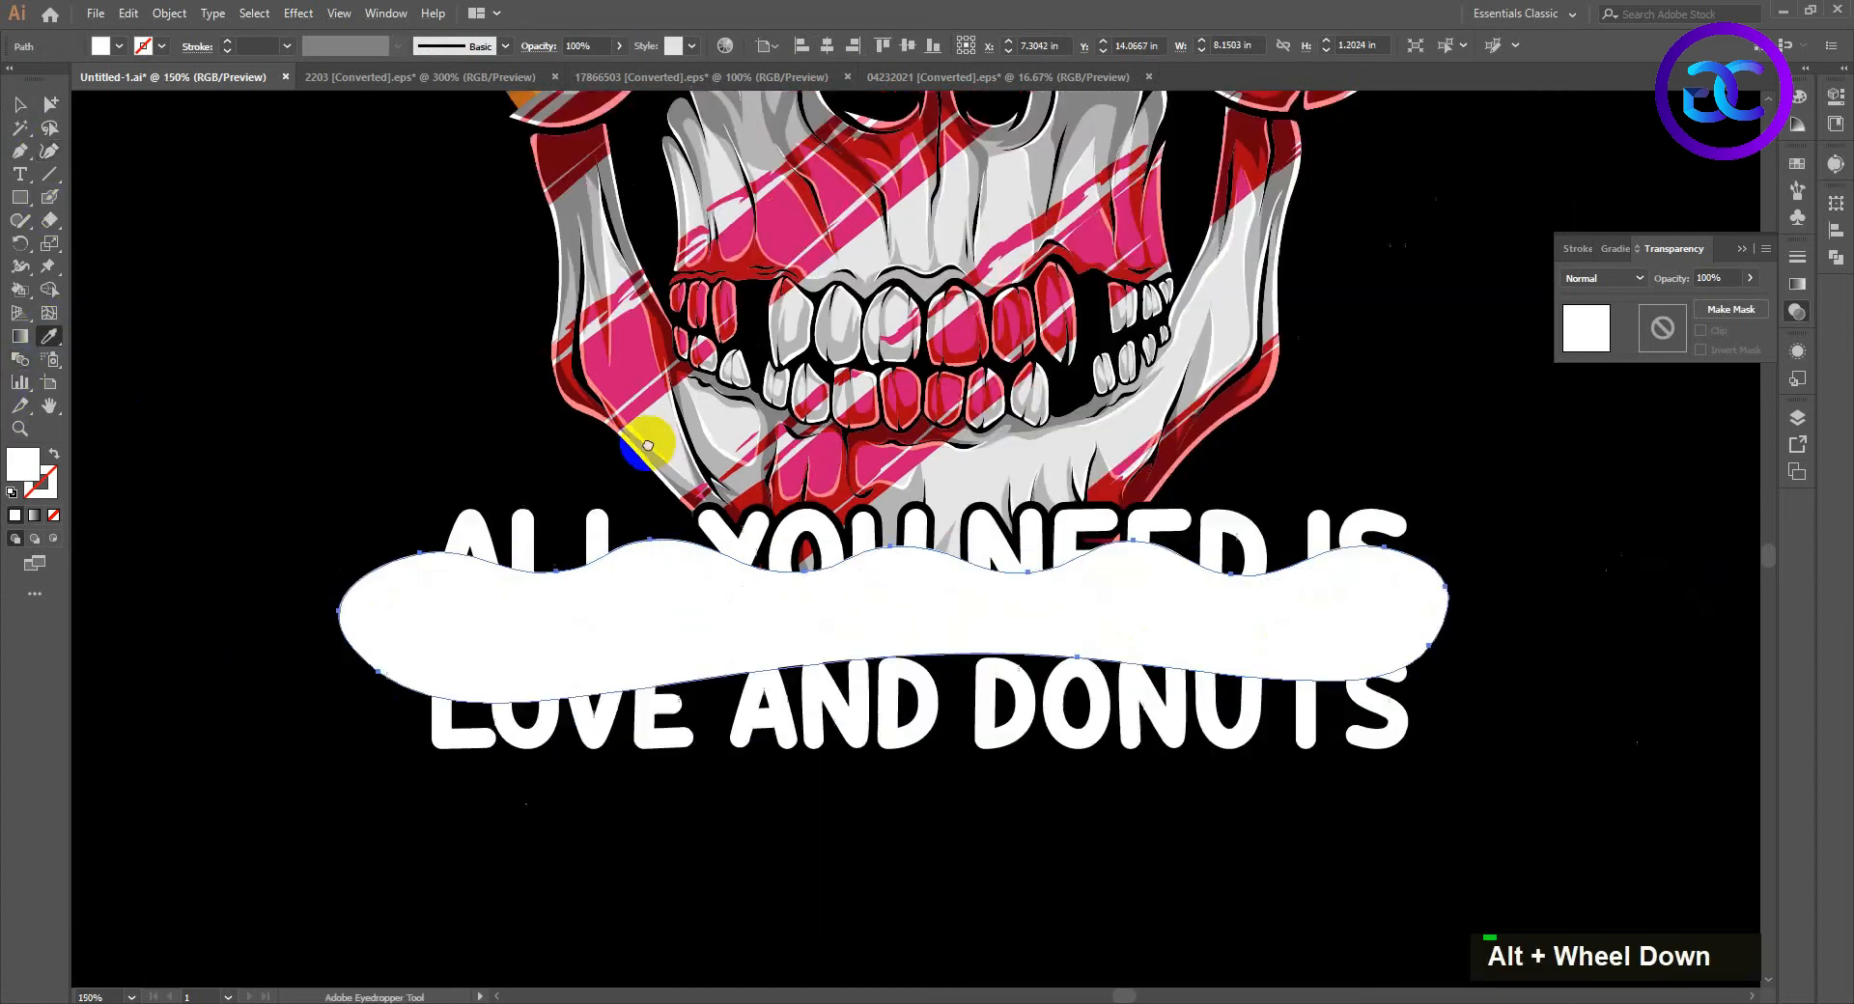
{"action": "left_click", "coordinate": [823, 372]}
Step: Select the wavy shape with "ALL YOU NEED IS" and remove its pink area outside the letters with the Shape Builder
{"action": "left_click", "coordinate": [20, 104]}
{"action": "left_click", "coordinate": [463, 655], "text": "shift"}
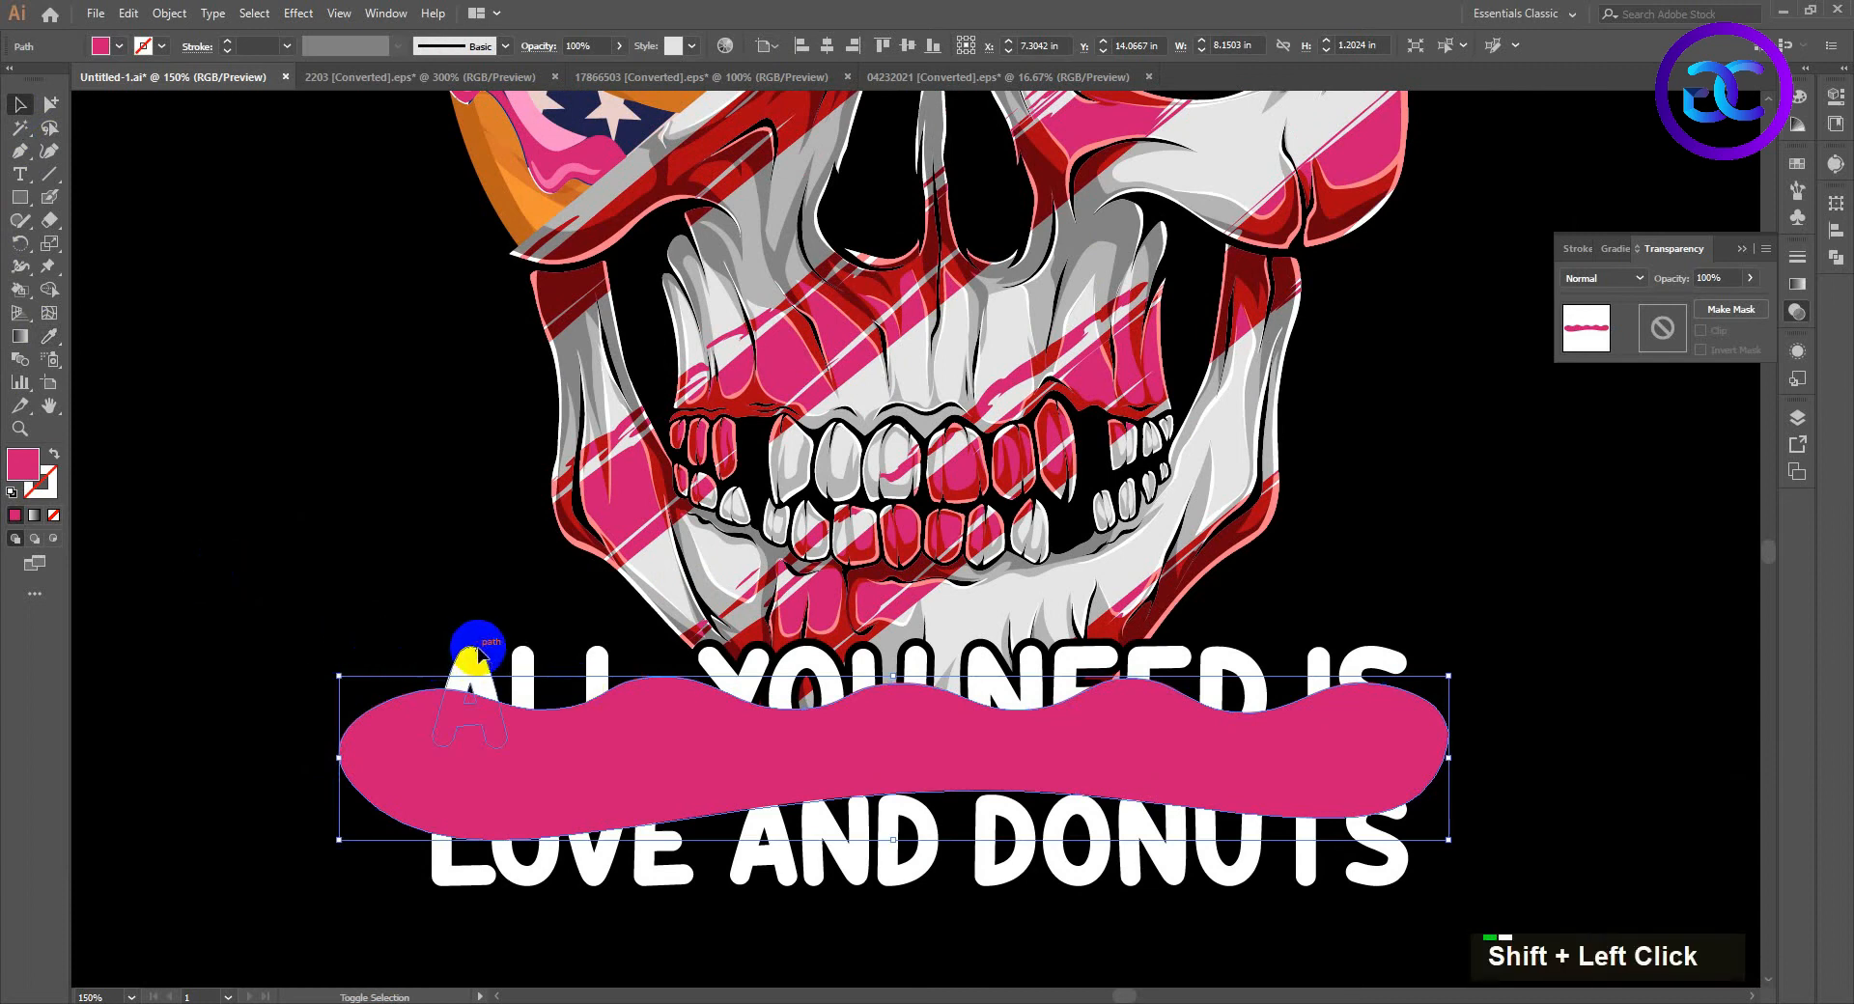
{"action": "right_click", "coordinate": [480, 649]}
{"action": "left_click", "coordinate": [336, 556]}
{"action": "left_click", "coordinate": [473, 676]}
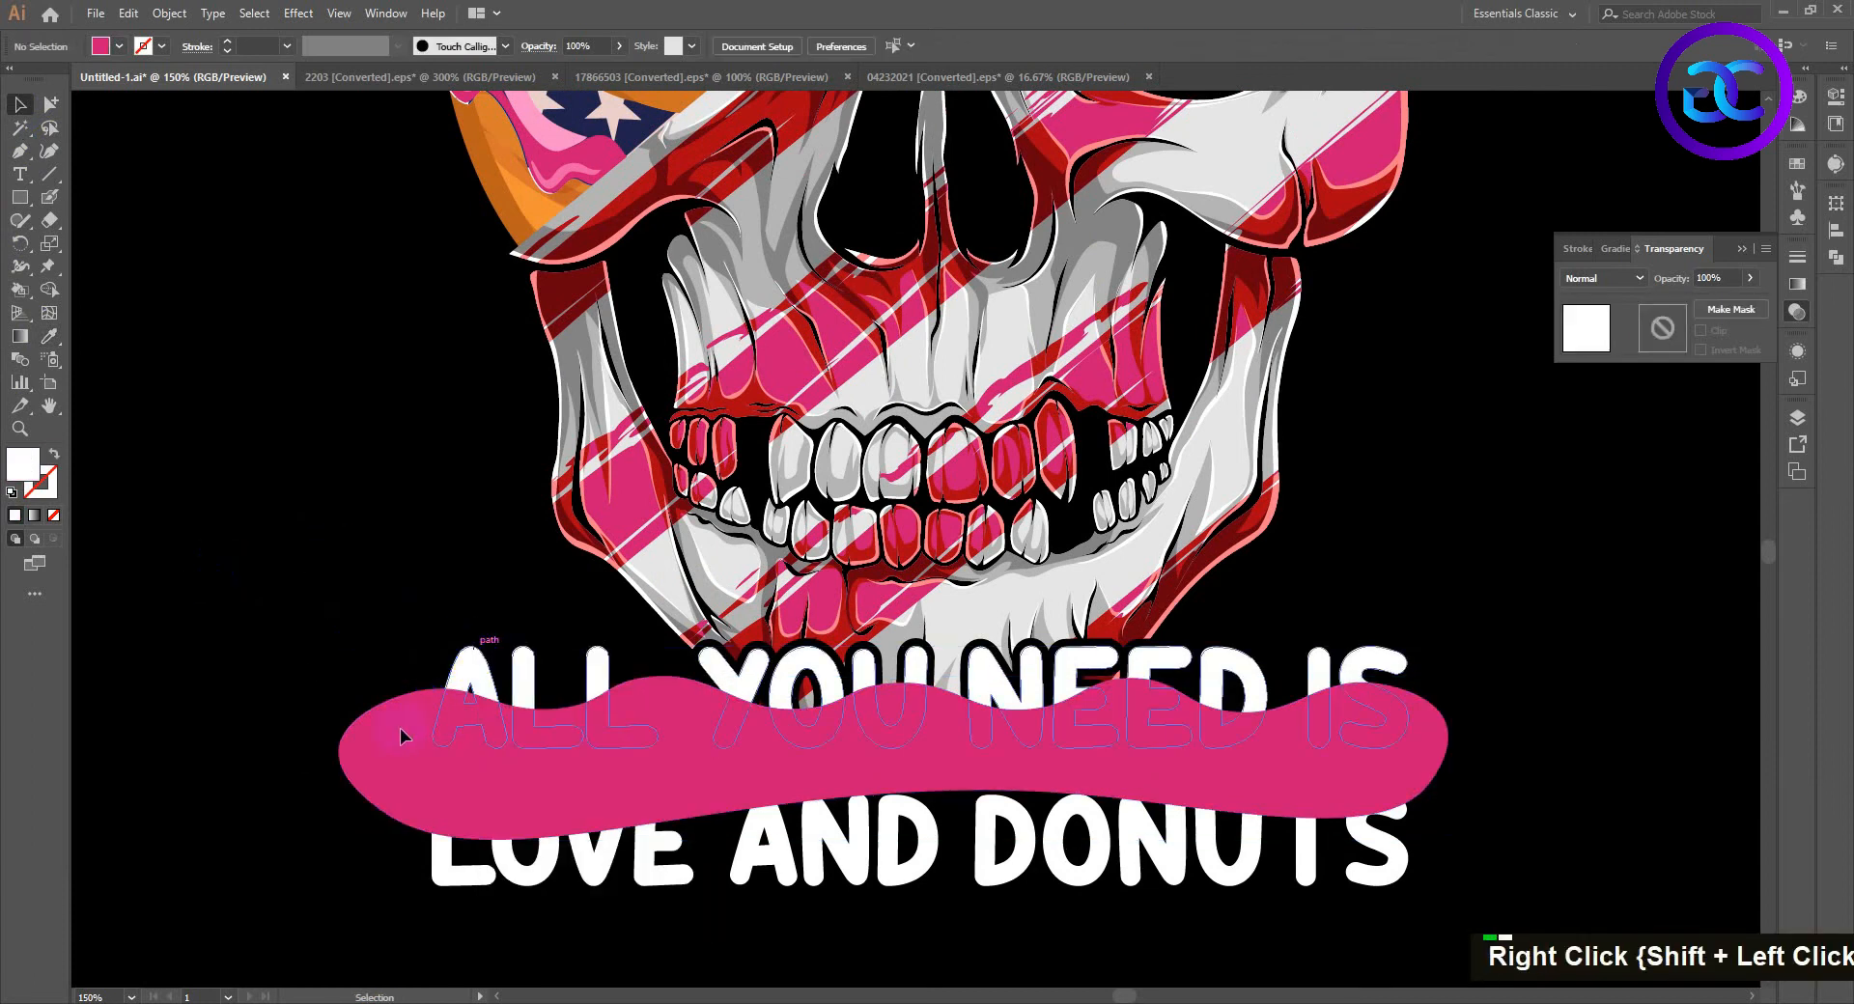
{"action": "left_click", "coordinate": [400, 730], "text": "shift"}
{"action": "left_click", "coordinate": [49, 290]}
{"action": "left_click", "coordinate": [473, 782], "text": "alt"}
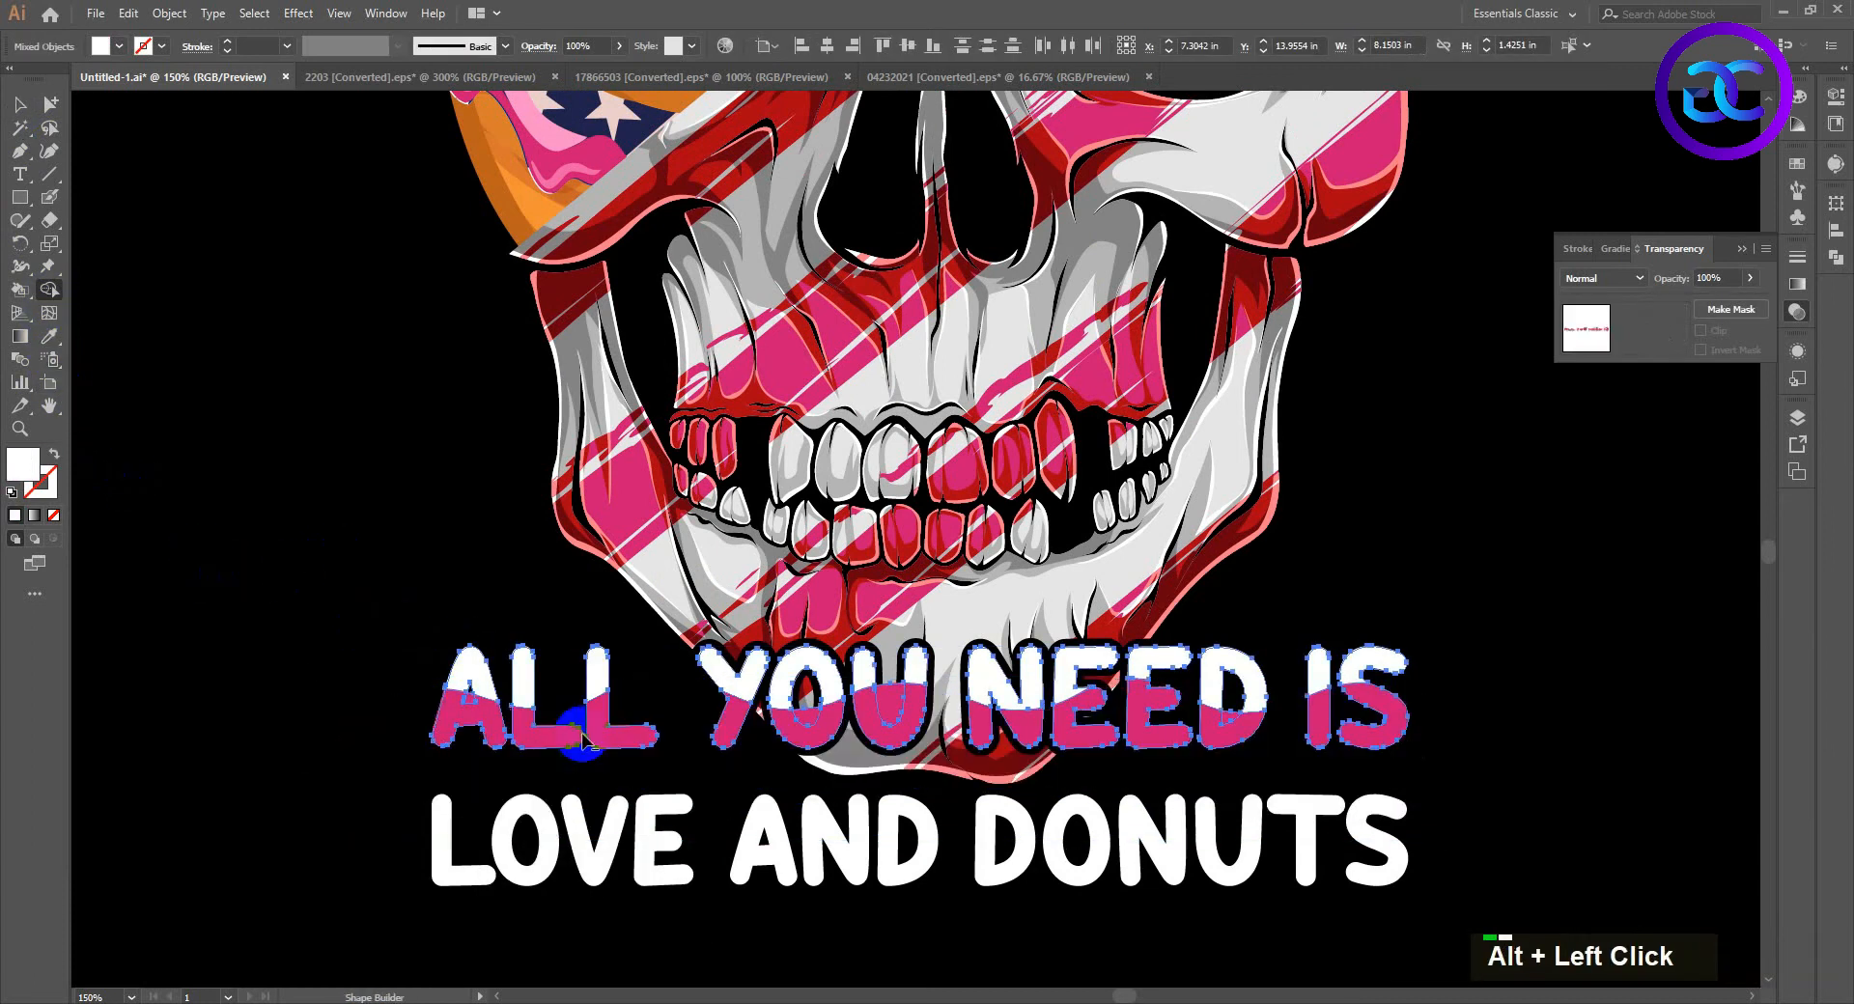
Step: Remove the leftover pink pieces inside the openings of the A, O, U and D with the Shape Builder and deselect
{"action": "scroll", "coordinate": [496, 713], "scroll_direction": "up", "scroll_amount": 3, "text": "alt"}
{"action": "left_click", "coordinate": [473, 690], "text": "alt"}
{"action": "left_click_drag", "start_coordinate": [1204, 759], "coordinate": [666, 736]}
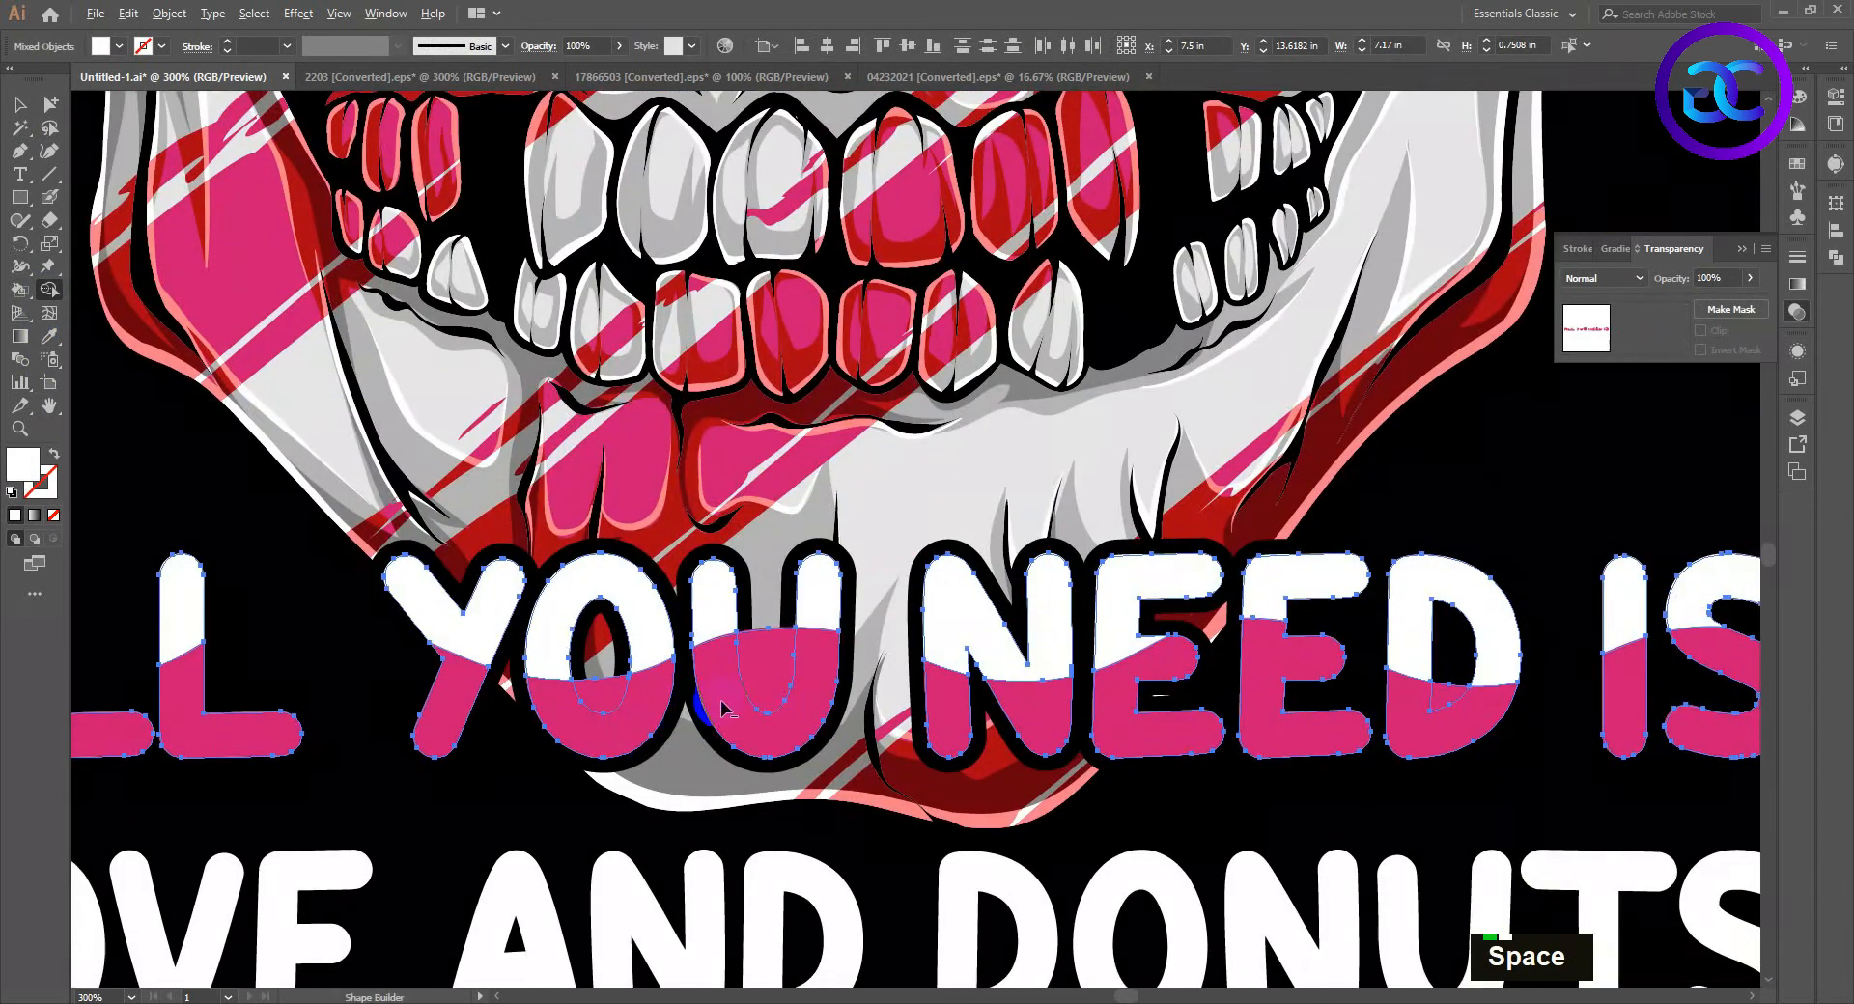
{"action": "left_click", "coordinate": [600, 687], "text": "alt"}
{"action": "left_click", "coordinate": [777, 688], "text": "alt"}
{"action": "left_click_drag", "start_coordinate": [1654, 672], "coordinate": [1233, 662]}
{"action": "left_click", "coordinate": [1030, 686], "text": "alt"}
{"action": "left_click", "coordinate": [22, 107]}
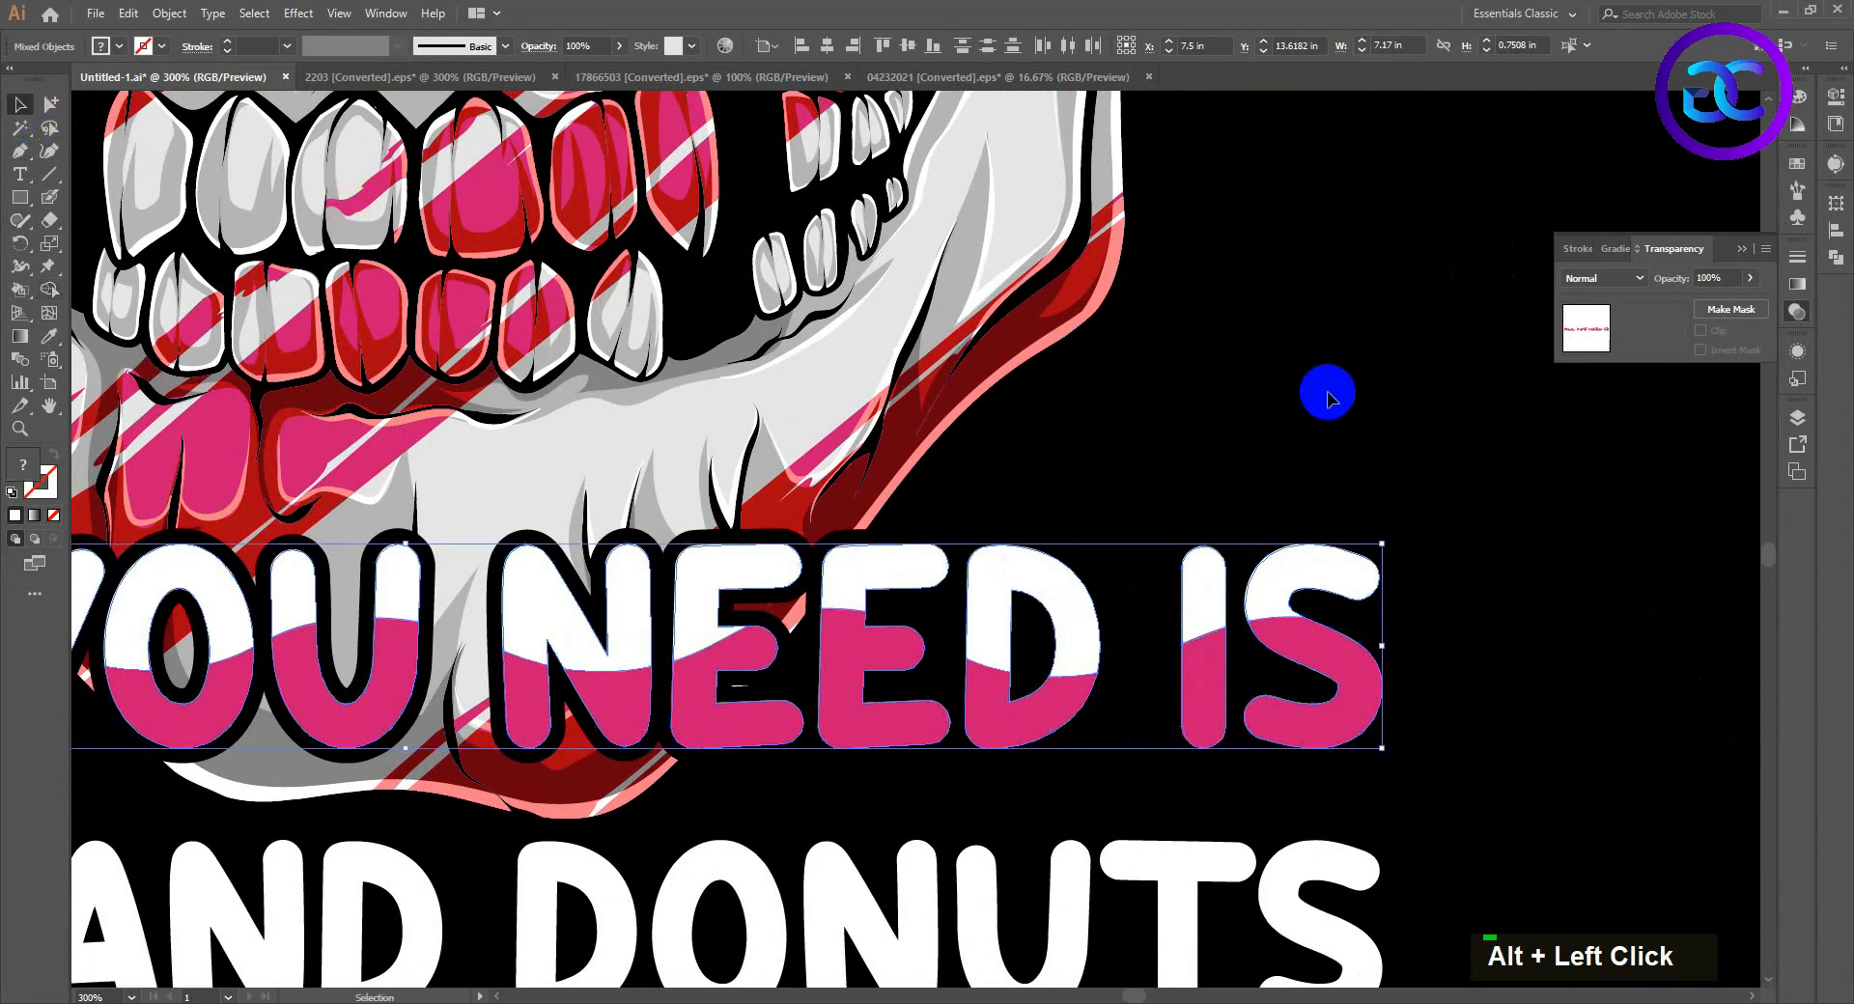
{"action": "left_click", "coordinate": [1324, 393]}
Step: Select the pink lower parts of all the "ALL YOU NEED IS" letters and group them
{"action": "scroll", "coordinate": [1188, 425], "scroll_direction": "down", "scroll_amount": 3, "text": "alt"}
{"action": "left_click_drag", "start_coordinate": [1345, 405], "coordinate": [1333, 486]}
{"action": "scroll", "coordinate": [1001, 840], "scroll_direction": "down", "scroll_amount": 2, "text": "alt"}
{"action": "scroll", "coordinate": [893, 729], "scroll_direction": "up", "scroll_amount": 1, "text": "alt"}
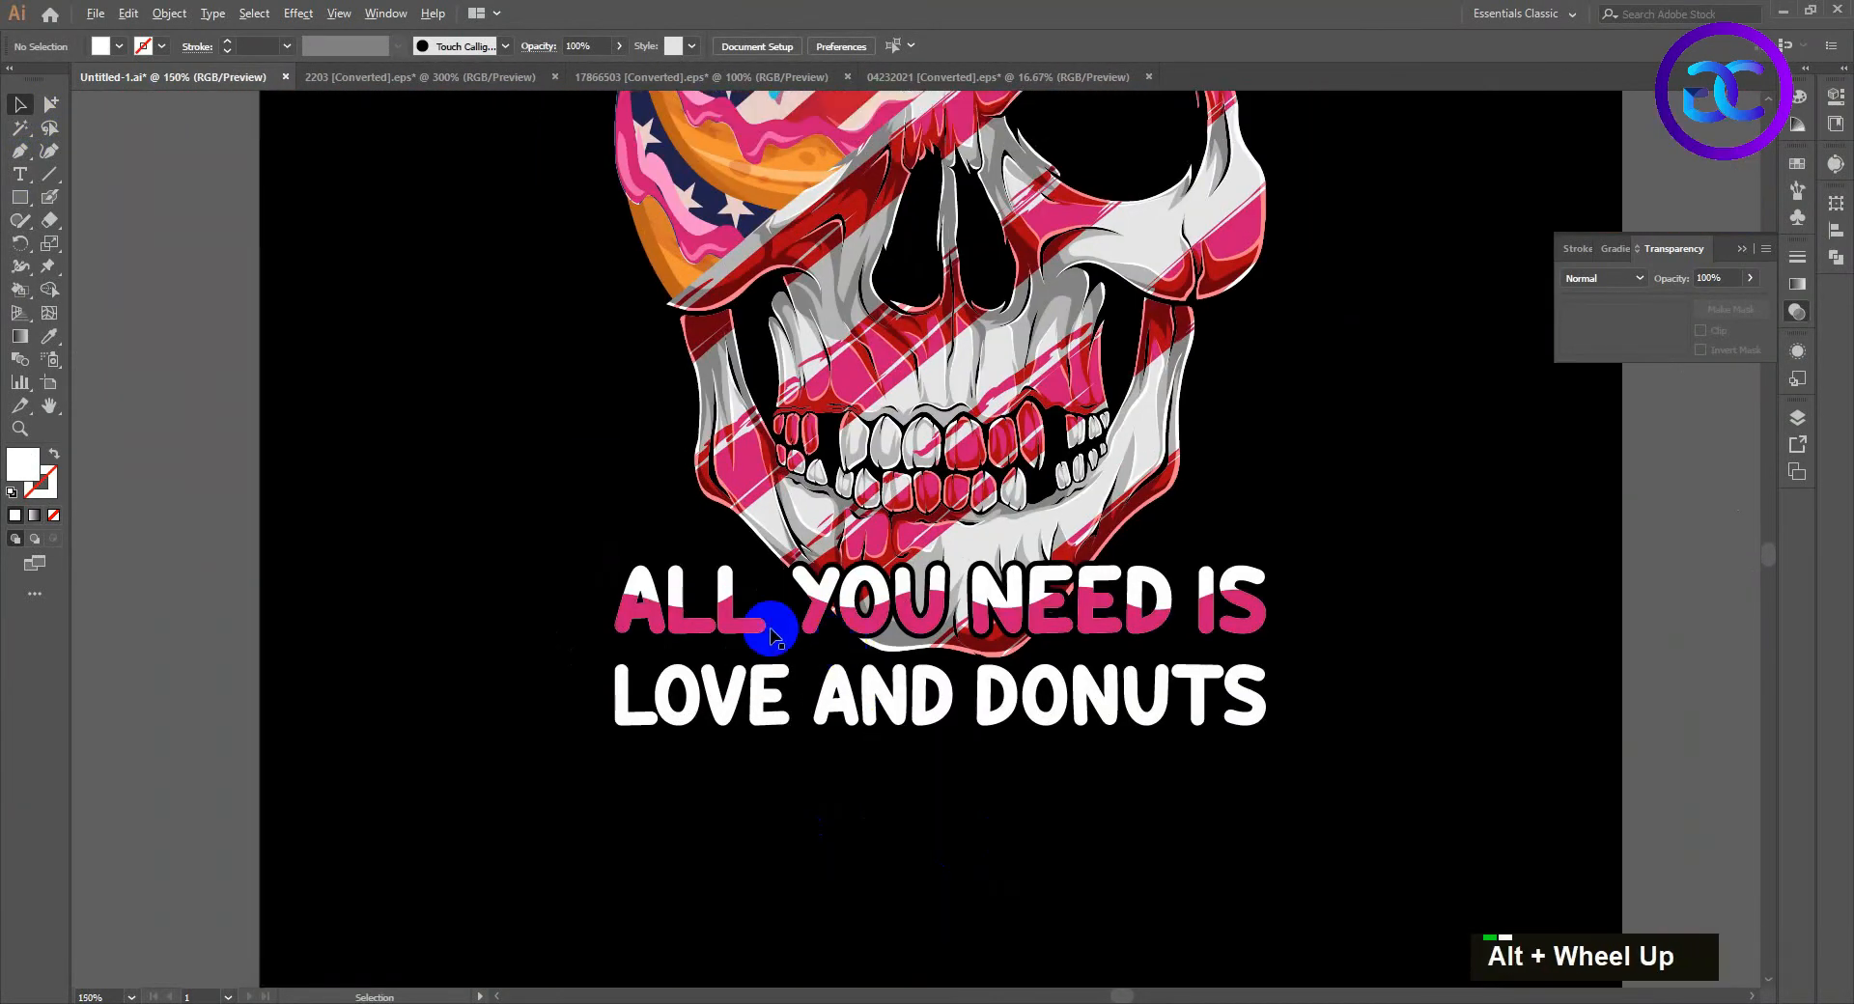
{"action": "scroll", "coordinate": [821, 632], "scroll_direction": "up", "scroll_amount": 1, "text": "alt"}
{"action": "left_click", "coordinate": [565, 626], "text": "shift"}
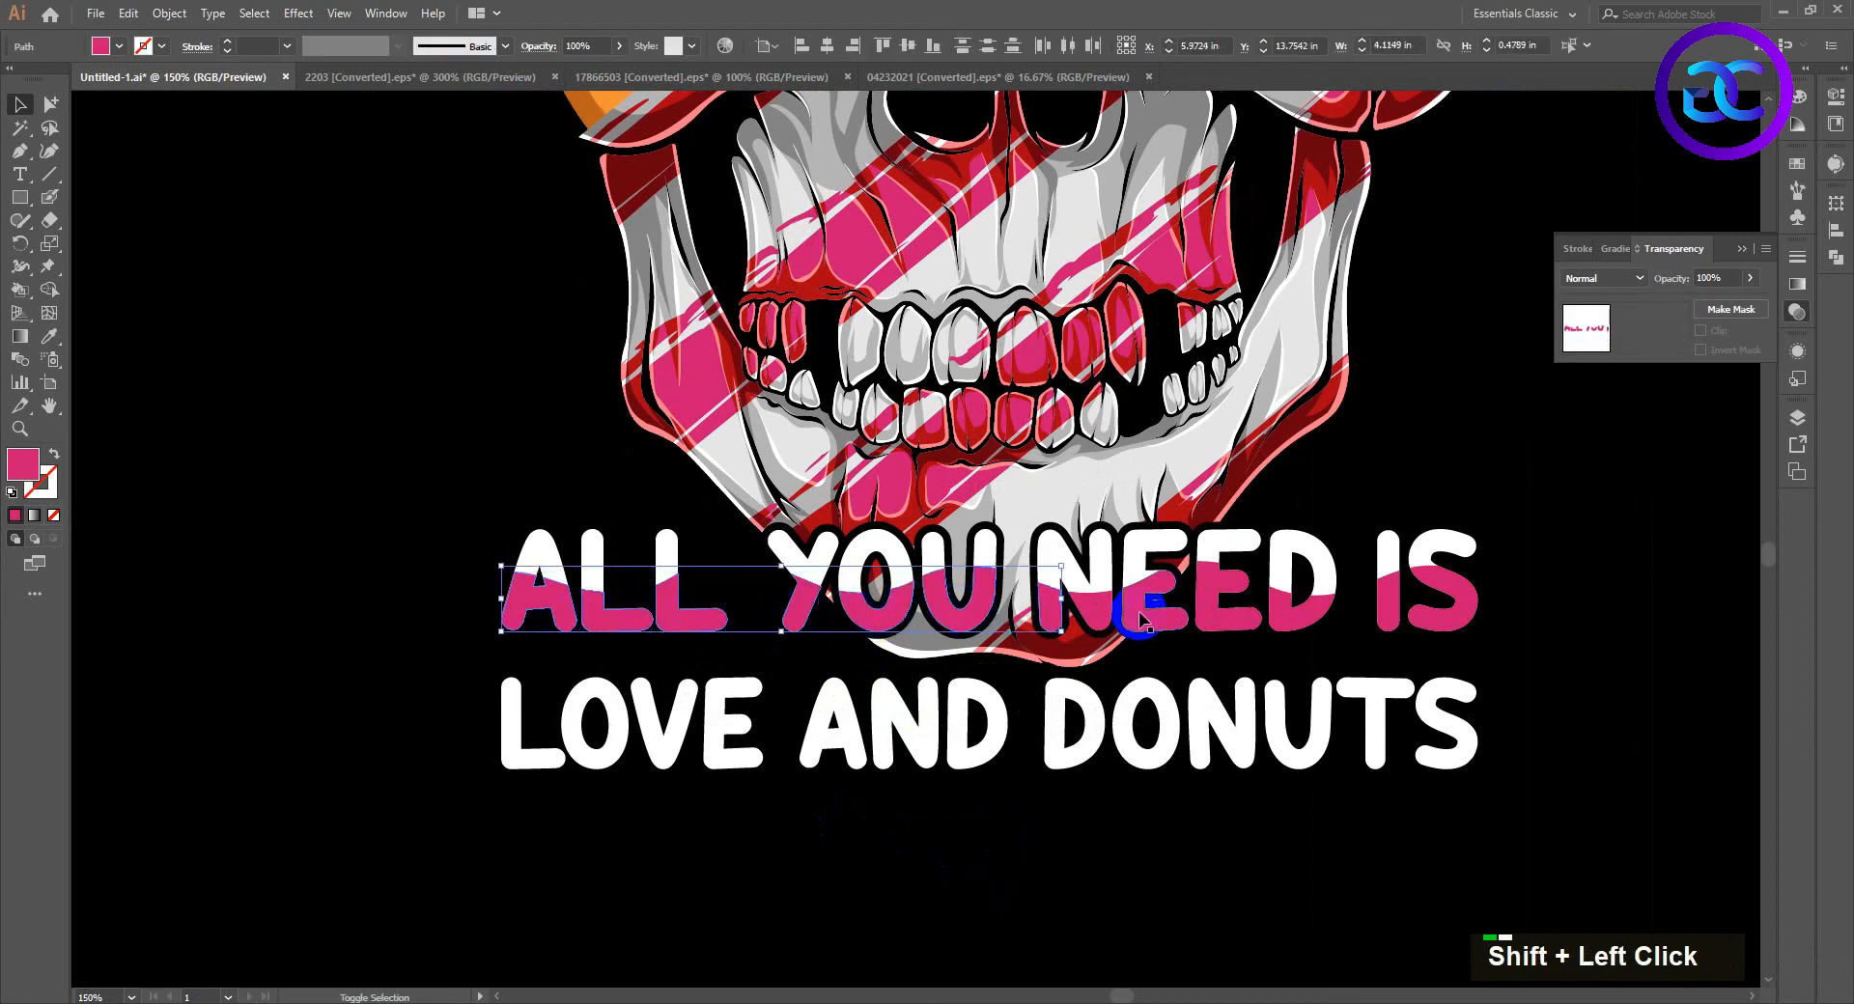
{"action": "left_click", "coordinate": [1210, 617], "text": "shift"}
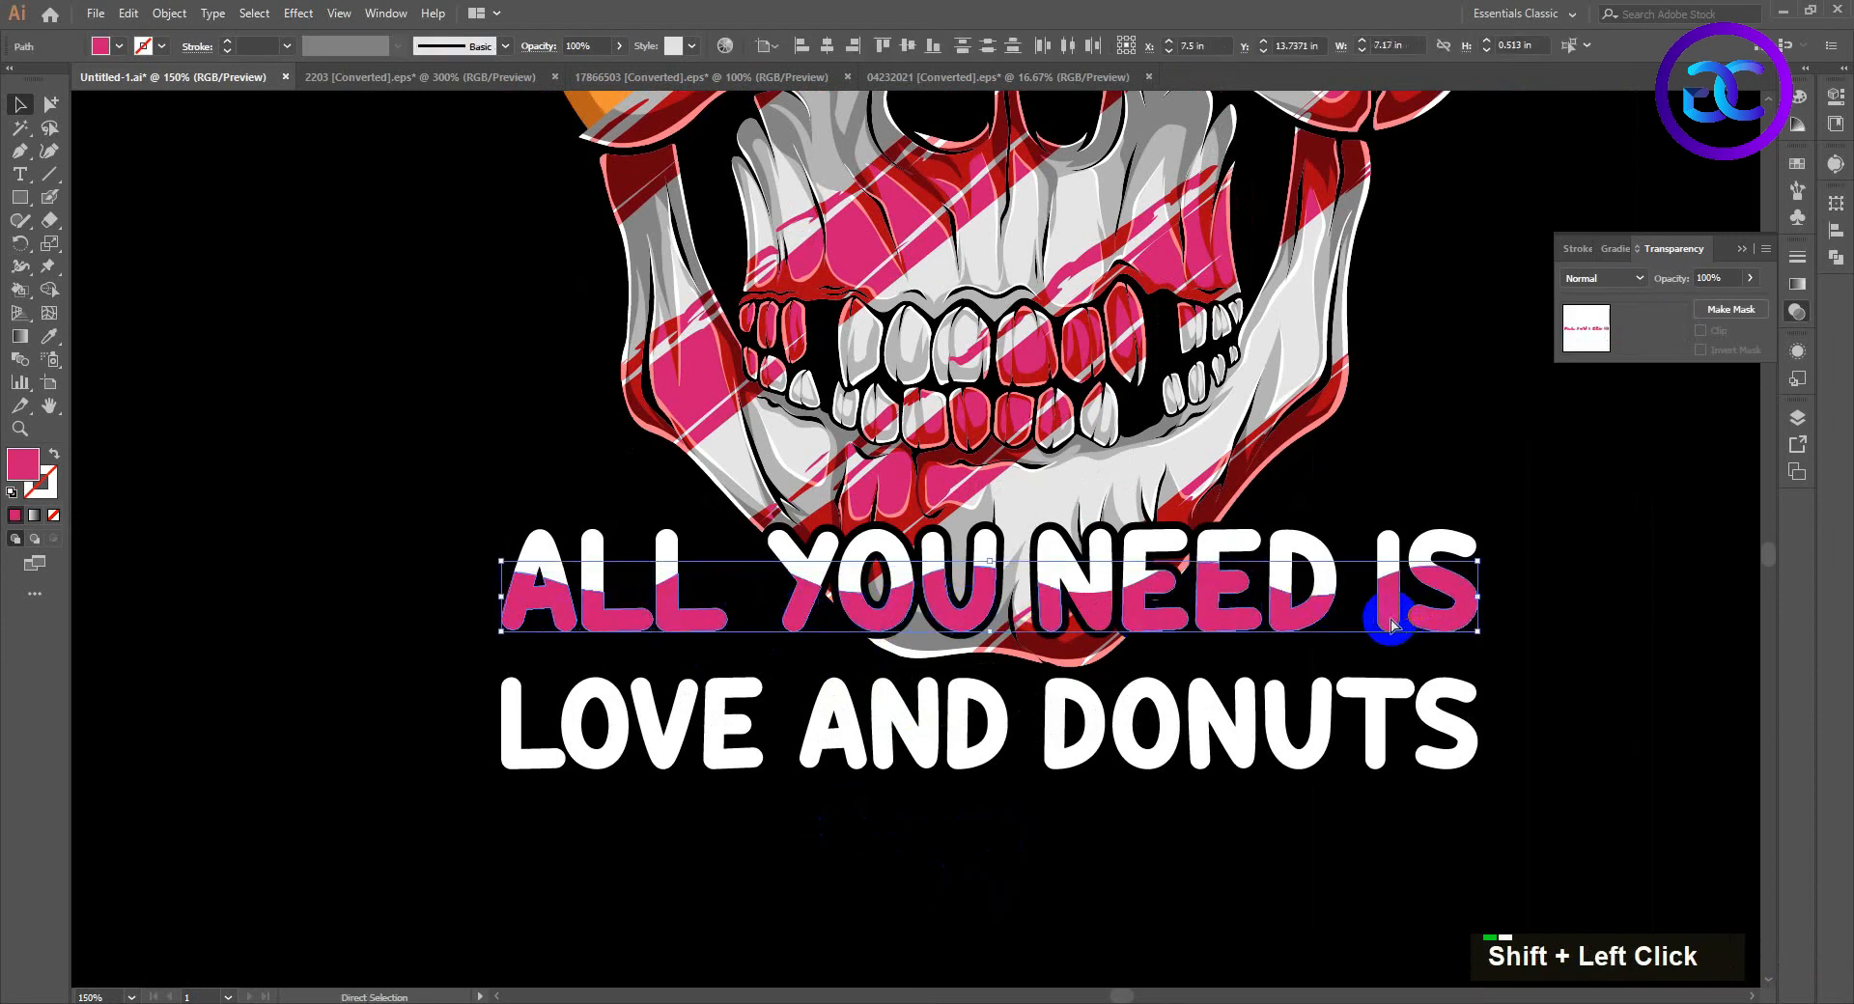
{"action": "key", "text": "ctrl+g"}
Step: Recolor the grouped lower parts of "ALL YOU NEED IS" to light yellow ffe876 and deselect
{"action": "double_click", "coordinate": [26, 473]}
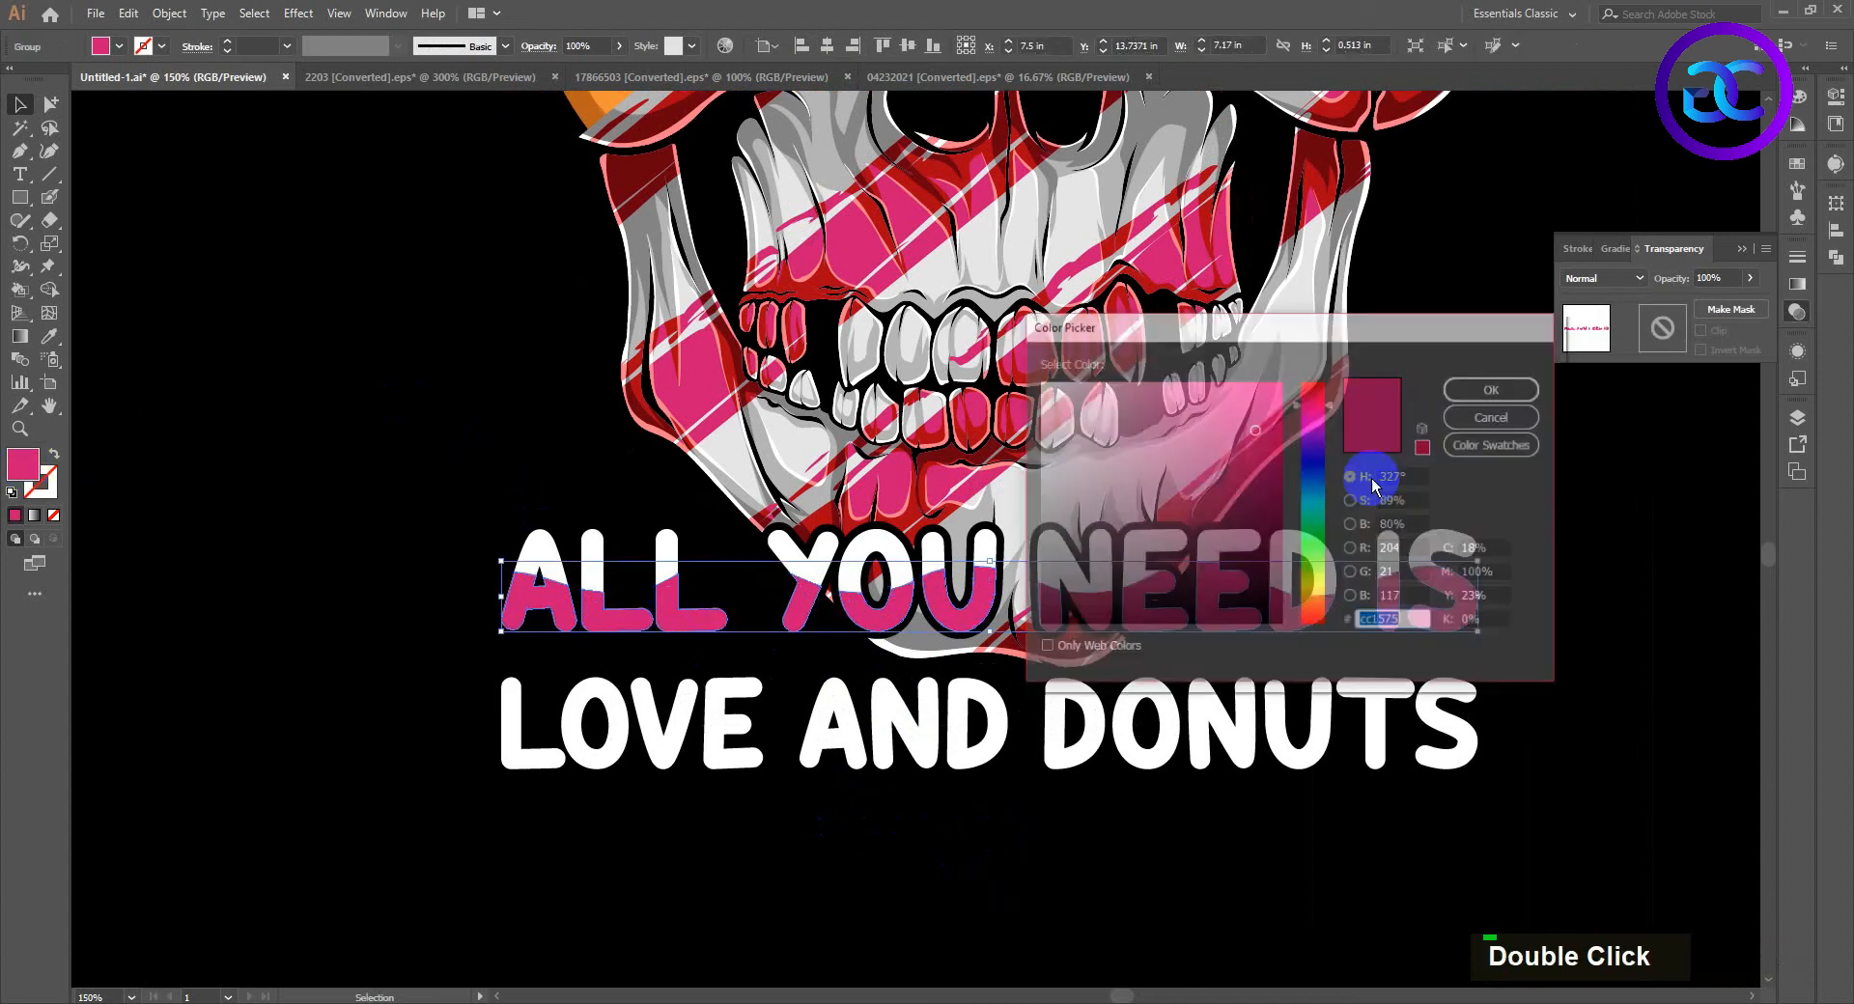
{"action": "left_click_drag", "start_coordinate": [1315, 584], "coordinate": [1318, 599]}
{"action": "left_click_drag", "start_coordinate": [1194, 398], "coordinate": [1171, 371]}
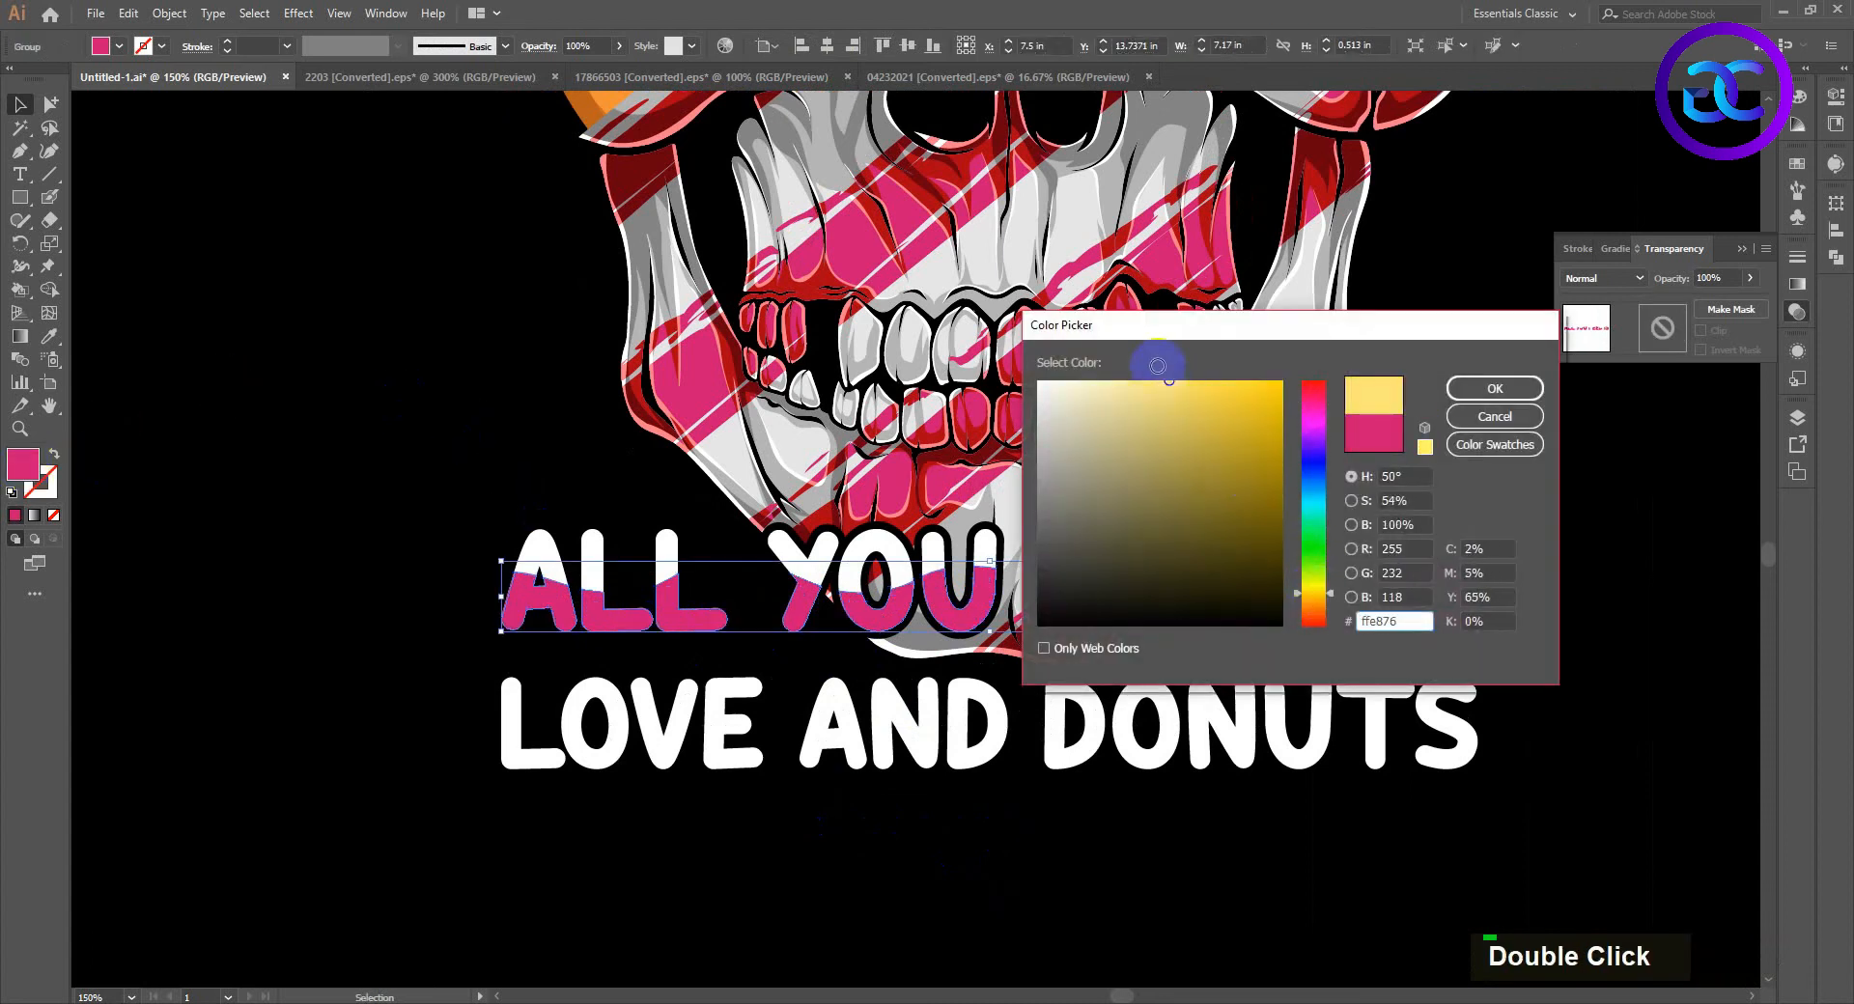
{"action": "left_click", "coordinate": [1470, 396]}
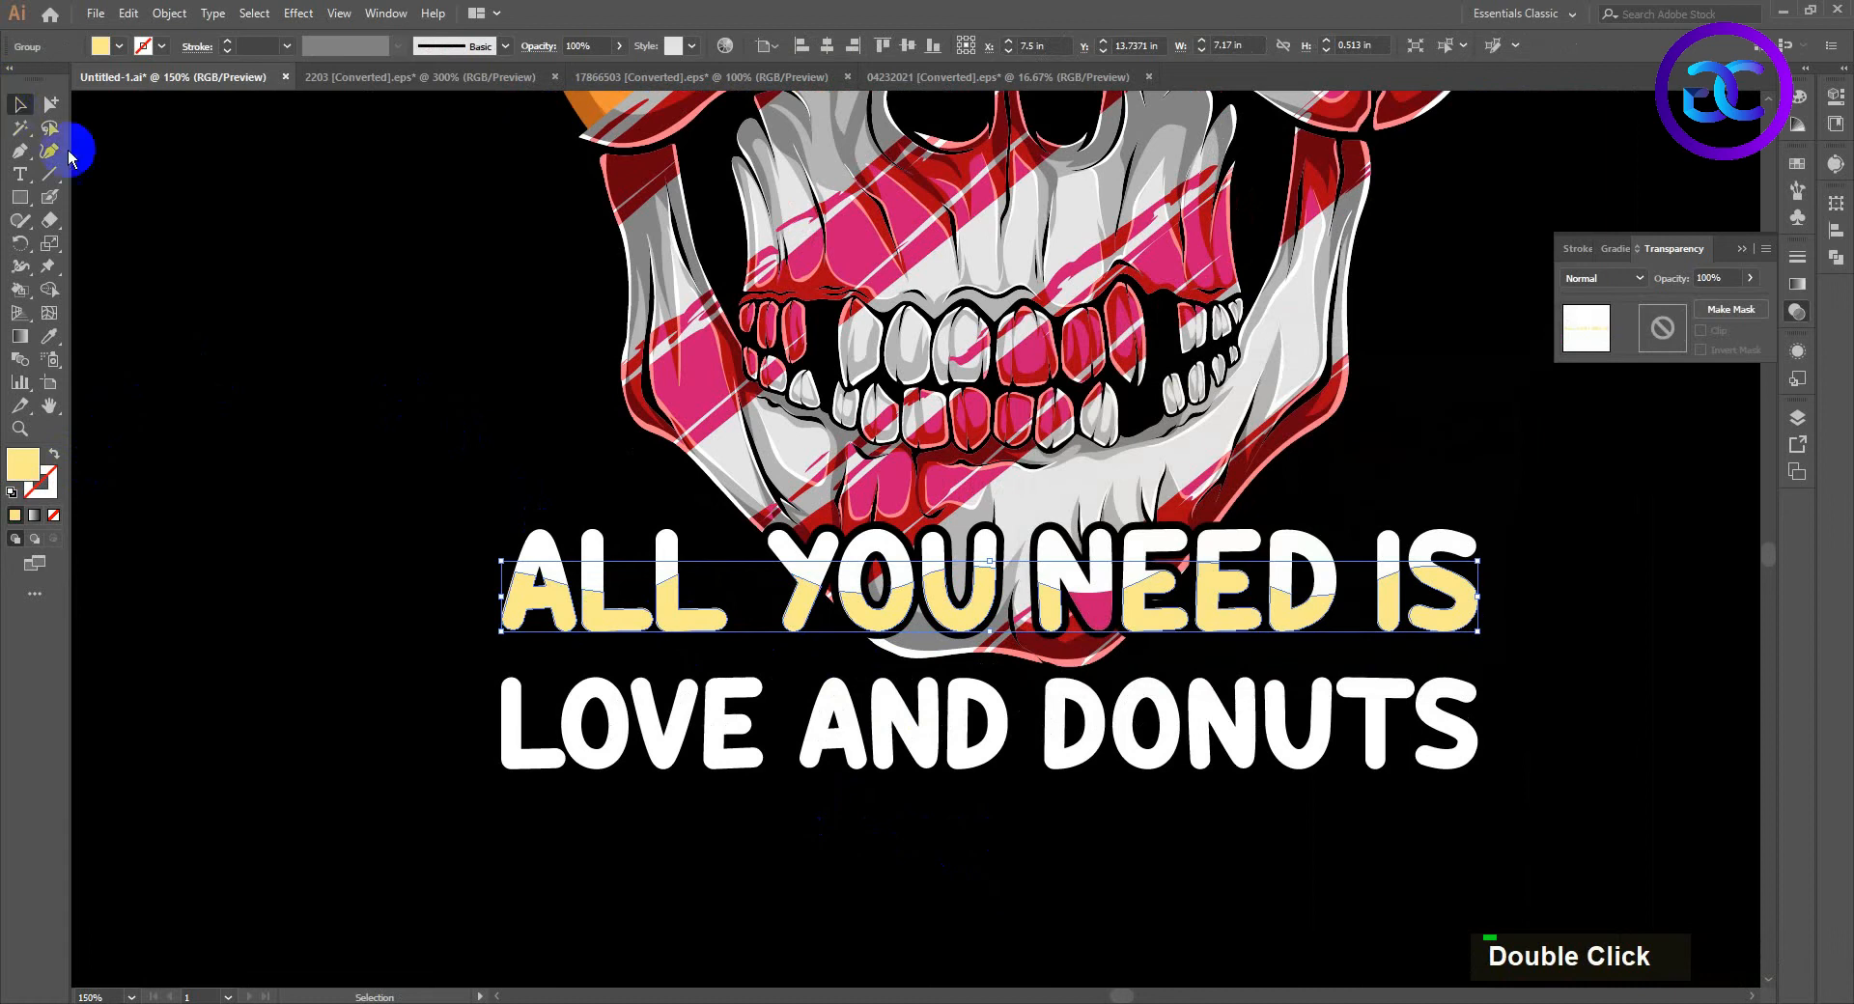
{"action": "left_click", "coordinate": [425, 391]}
Step: Delete the leftover pink piece inside the N of "NEED"
{"action": "scroll", "coordinate": [402, 384], "scroll_direction": "down", "scroll_amount": 1}
{"action": "scroll", "coordinate": [848, 574], "scroll_direction": "up", "scroll_amount": 3}
{"action": "left_click", "coordinate": [931, 570]}
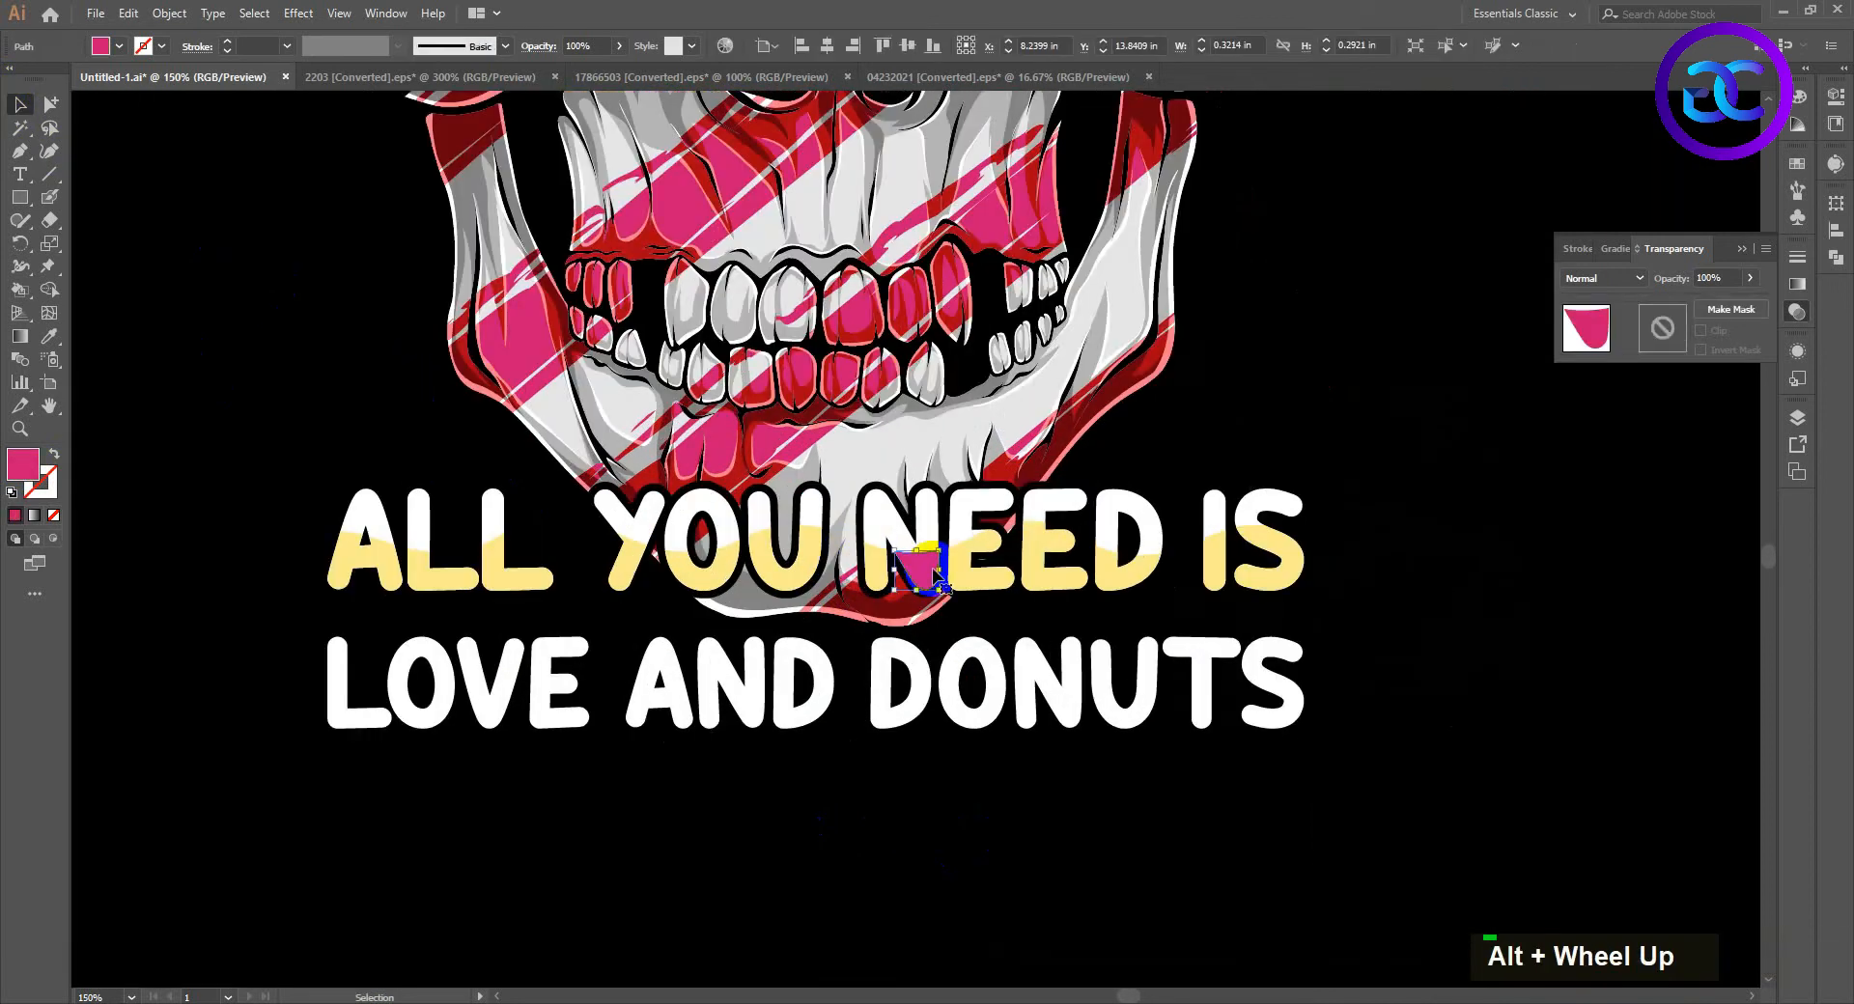
{"action": "key", "text": "v"}
{"action": "left_click", "coordinate": [14, 105]}
{"action": "double_click", "coordinate": [364, 339]}
{"action": "scroll", "coordinate": [431, 426], "scroll_direction": "down", "scroll_amount": 2}
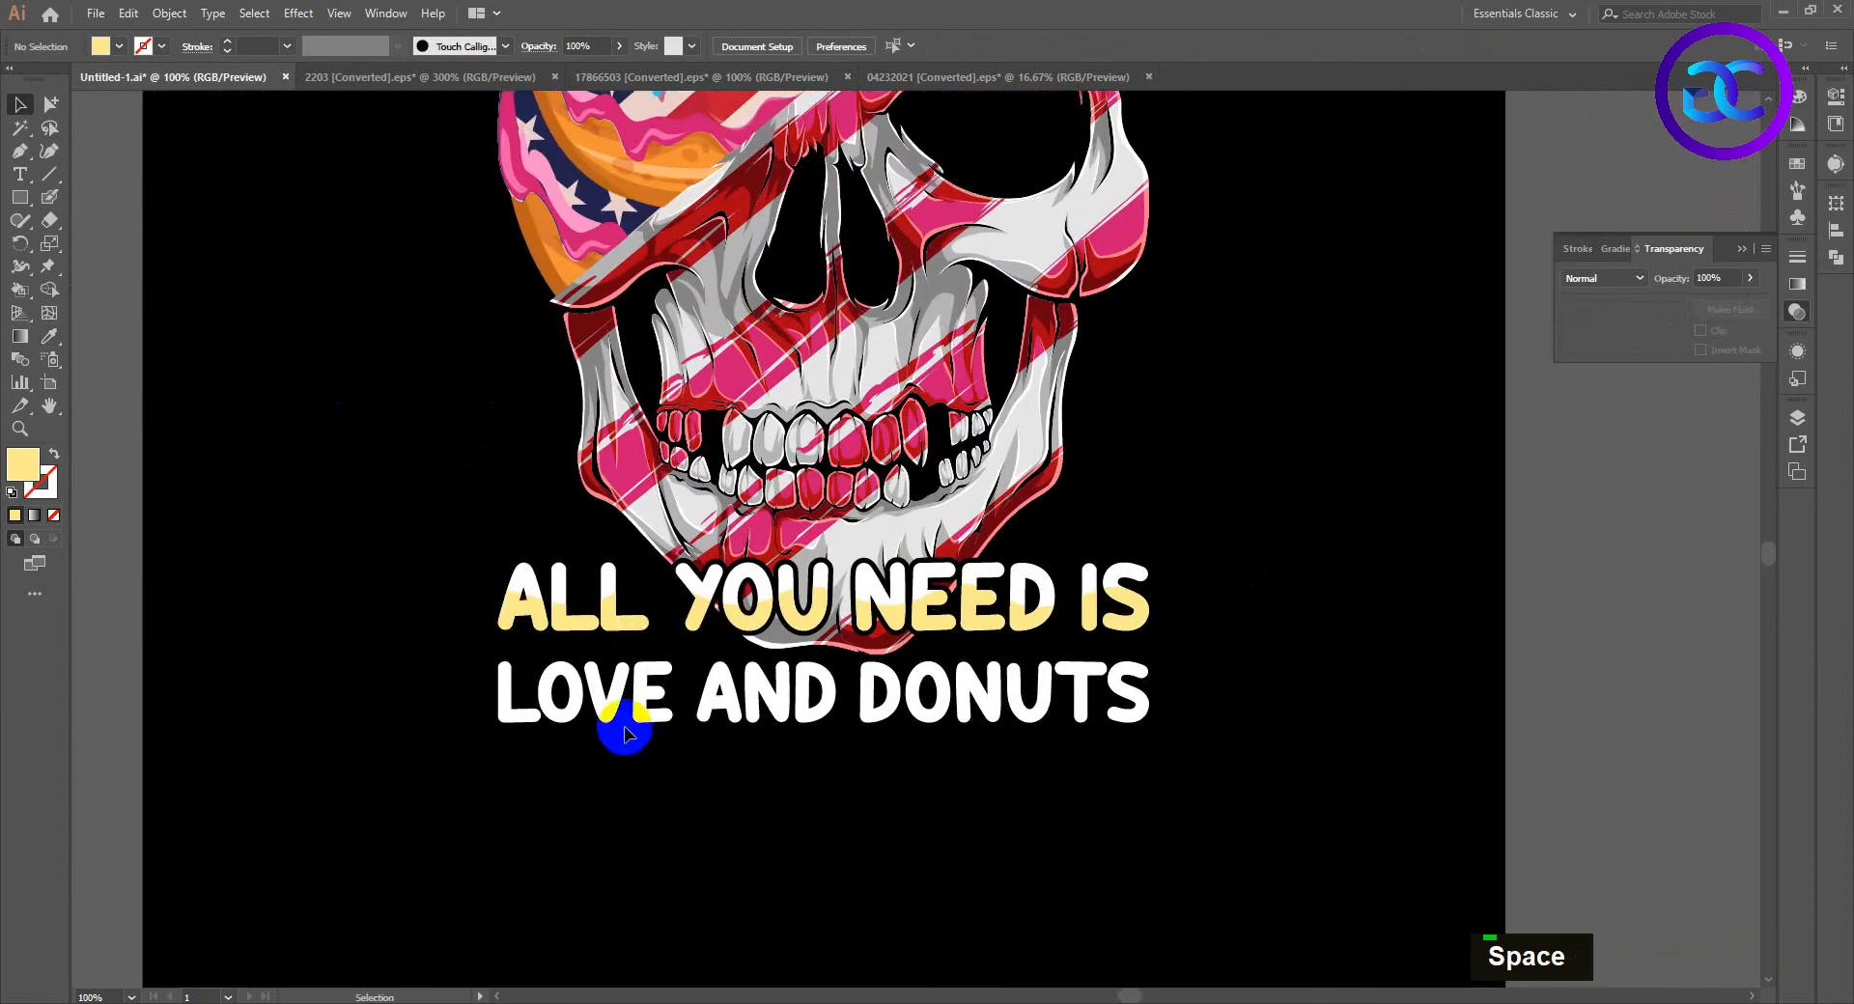
Step: Scale "LOVE AND DONUTS" down to about 6.95 in wide, keeping its start in line with the text above
{"action": "scroll", "coordinate": [719, 744], "scroll_direction": "up", "scroll_amount": 1}
{"action": "left_click", "coordinate": [852, 712]}
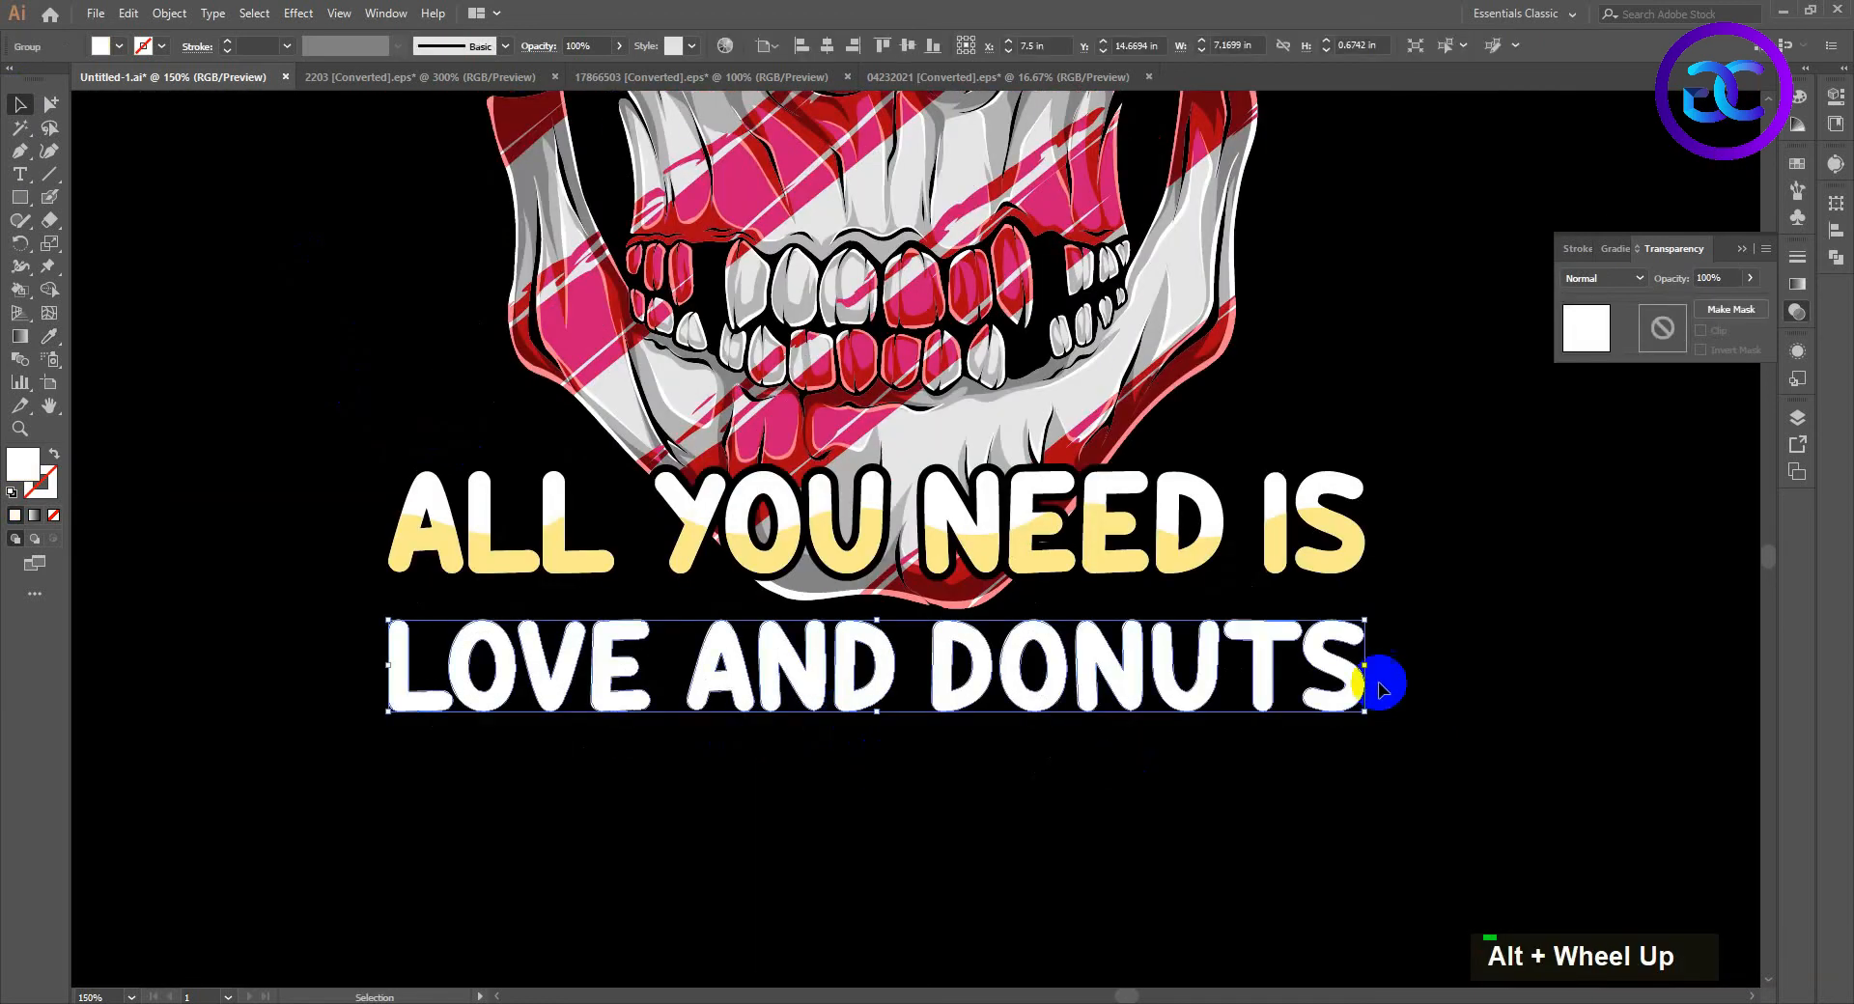
{"action": "left_click_drag", "start_coordinate": [1364, 665], "coordinate": [1334, 708]}
{"action": "key", "text": "ctrl+z"}
Step: Copy "LOVE AND DONUTS", paste the copy in front, and nudge one copy about 0.07 in to the right
{"action": "left_click", "coordinate": [129, 14]}
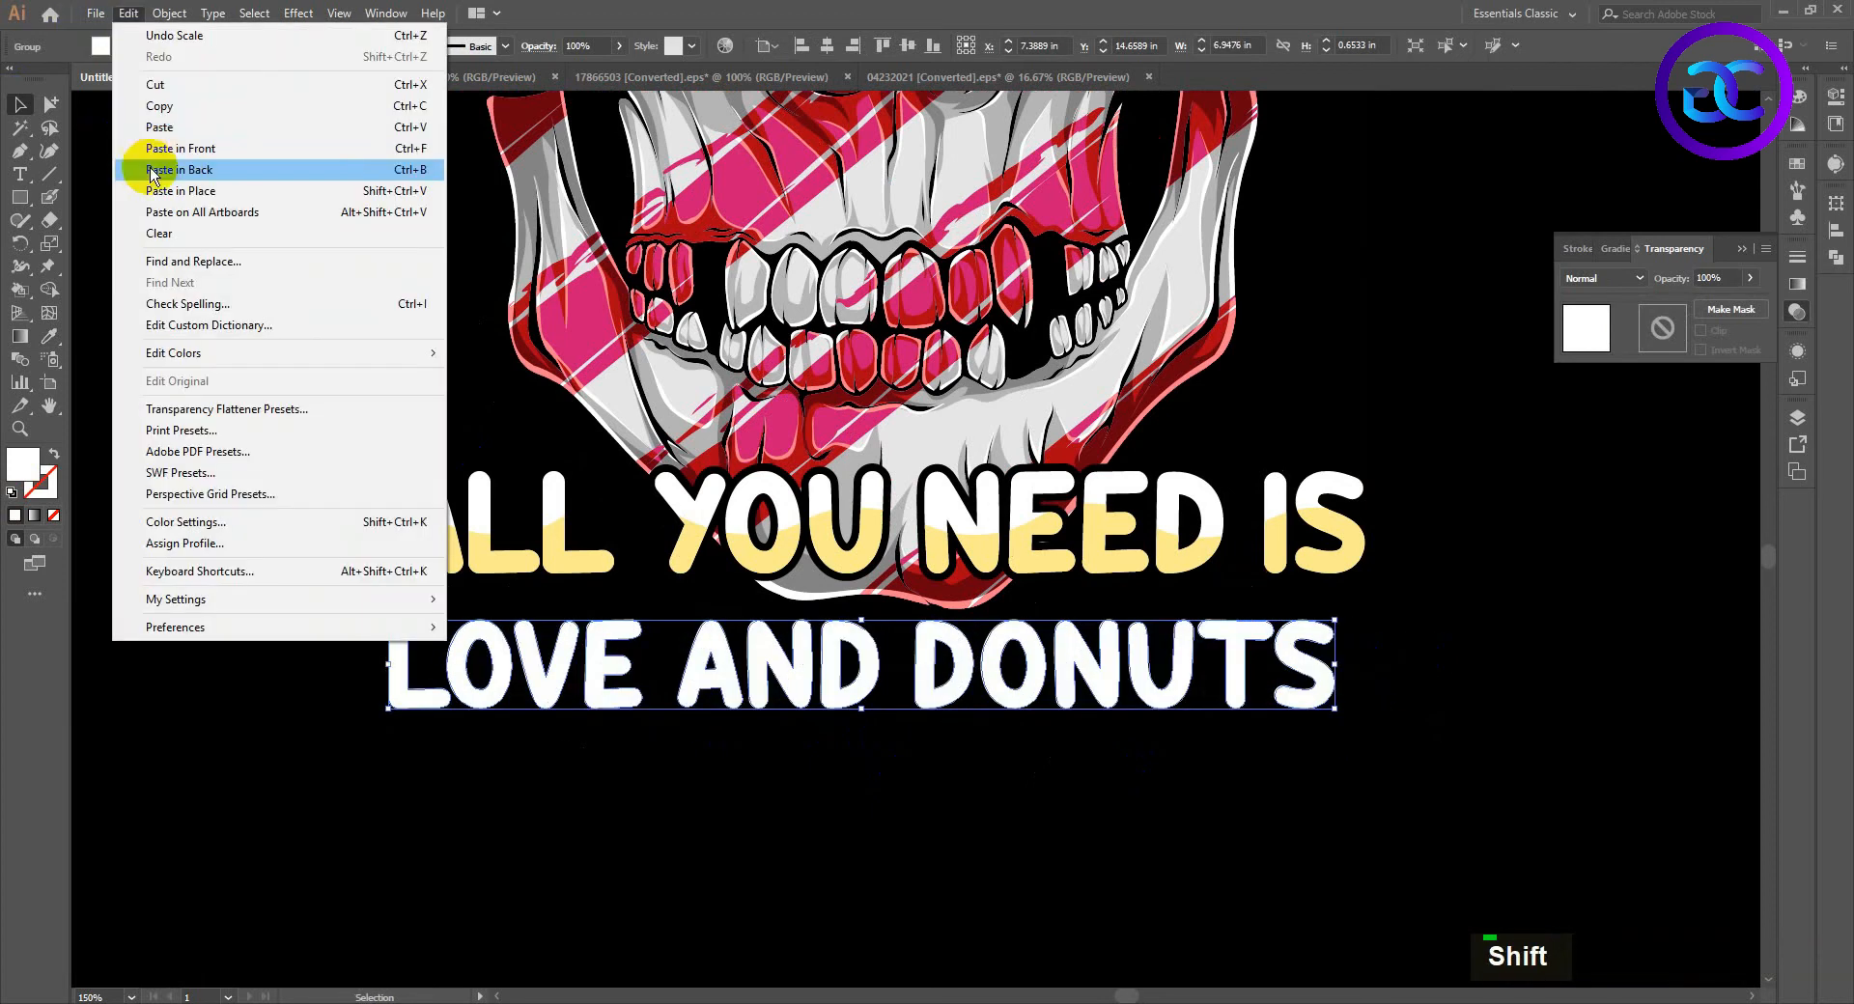
{"action": "left_click", "coordinate": [160, 107]}
{"action": "left_click", "coordinate": [129, 14]}
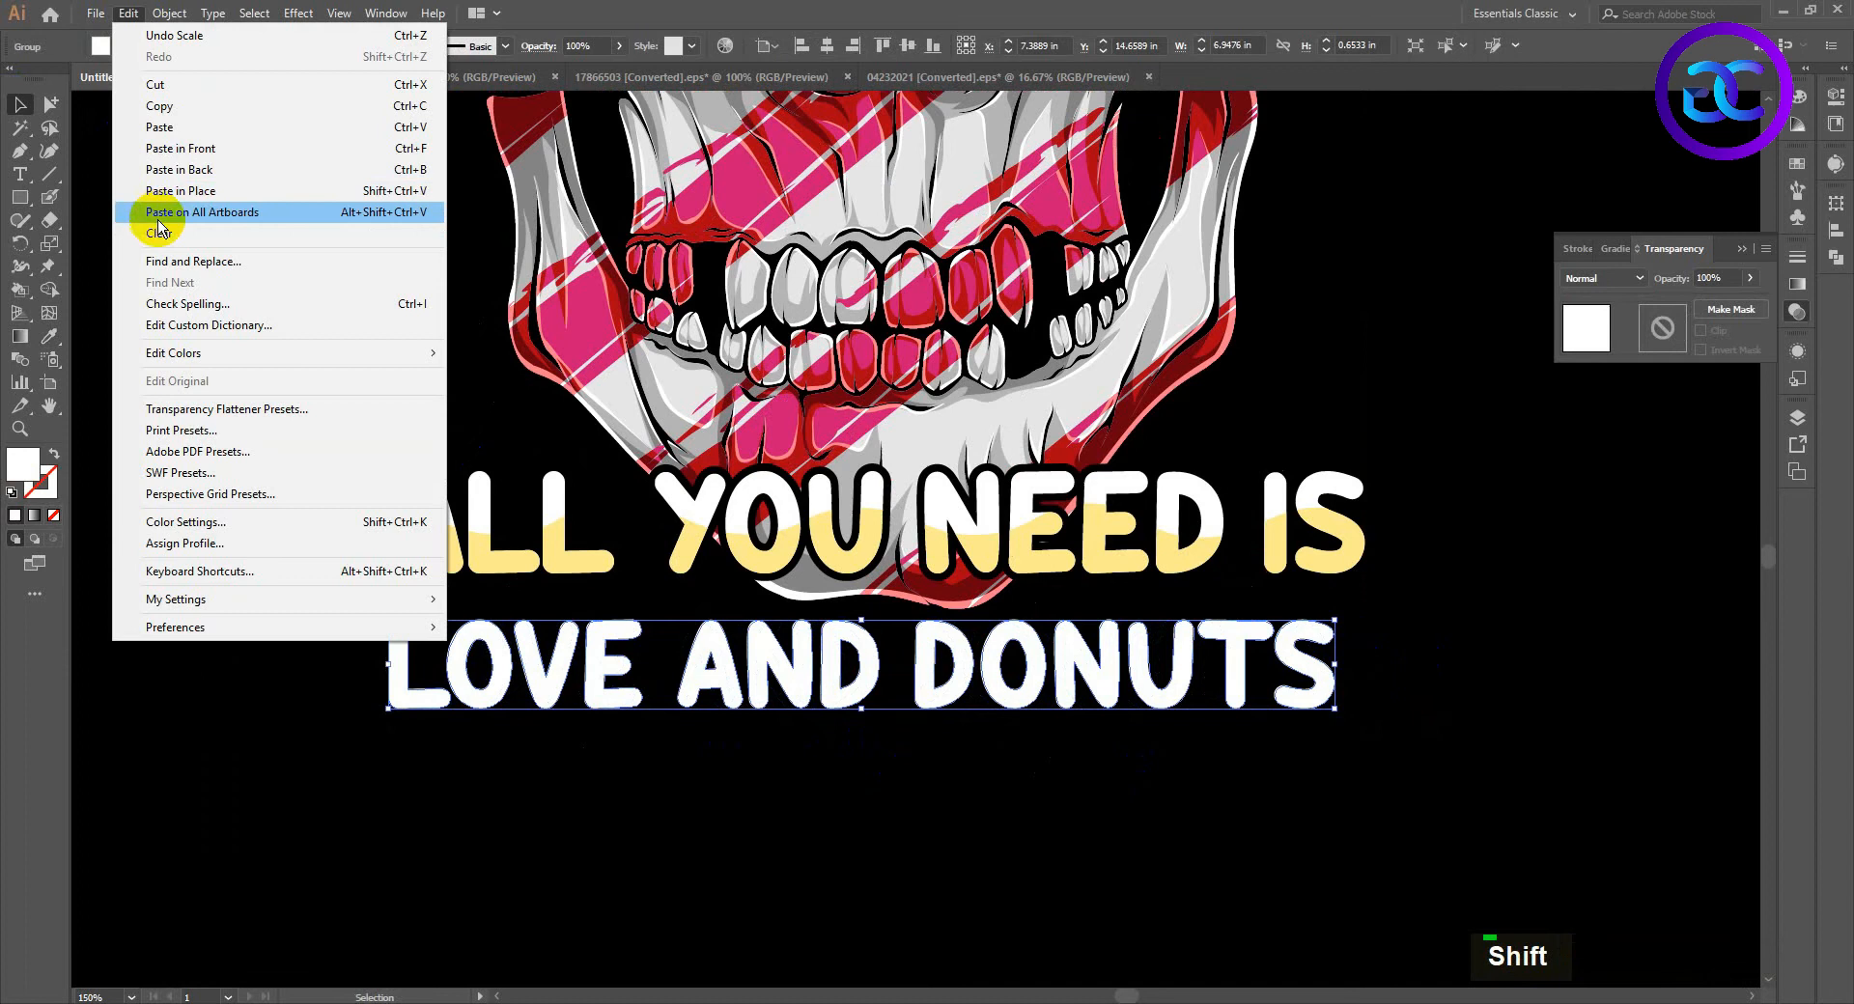
{"action": "left_click", "coordinate": [174, 148]}
{"action": "double_click", "coordinate": [981, 846]}
{"action": "left_click", "coordinate": [1117, 697]}
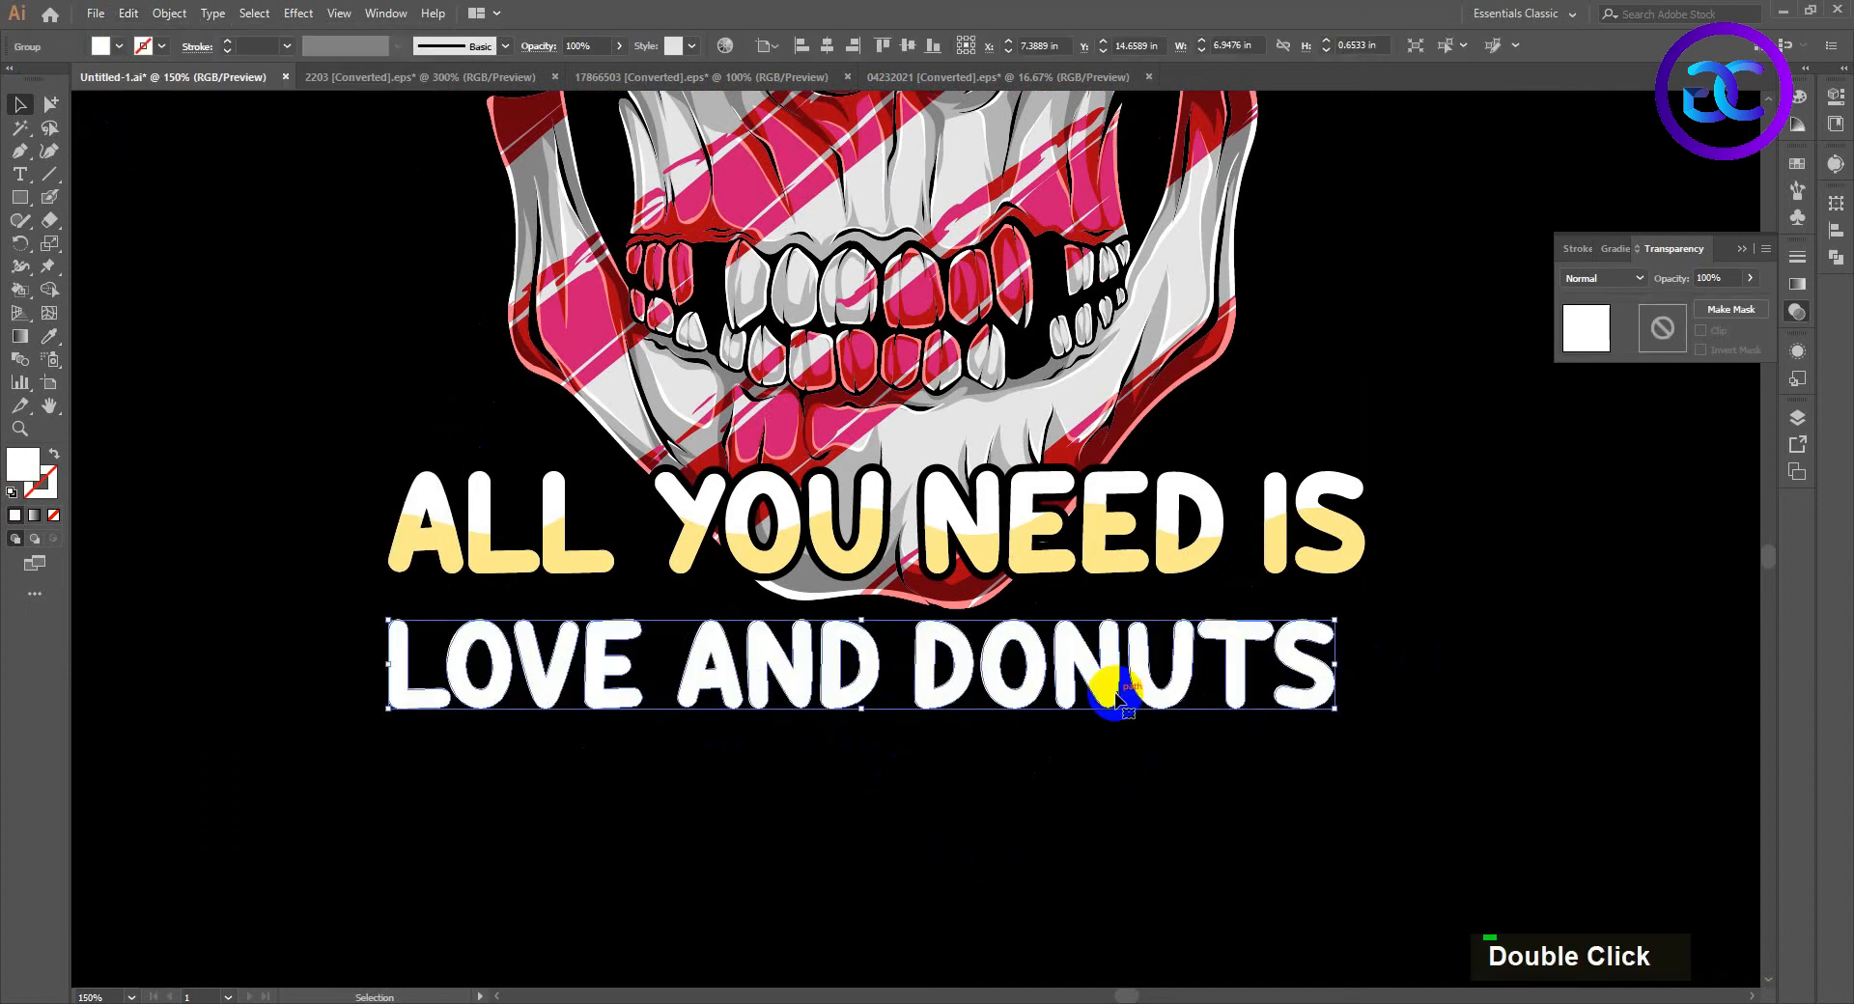
{"action": "key", "text": "Right"}
{"action": "key", "text": "Right"}
{"action": "key", "text": "Right"}
{"action": "key", "text": "Right"}
{"action": "key", "text": "Right"}
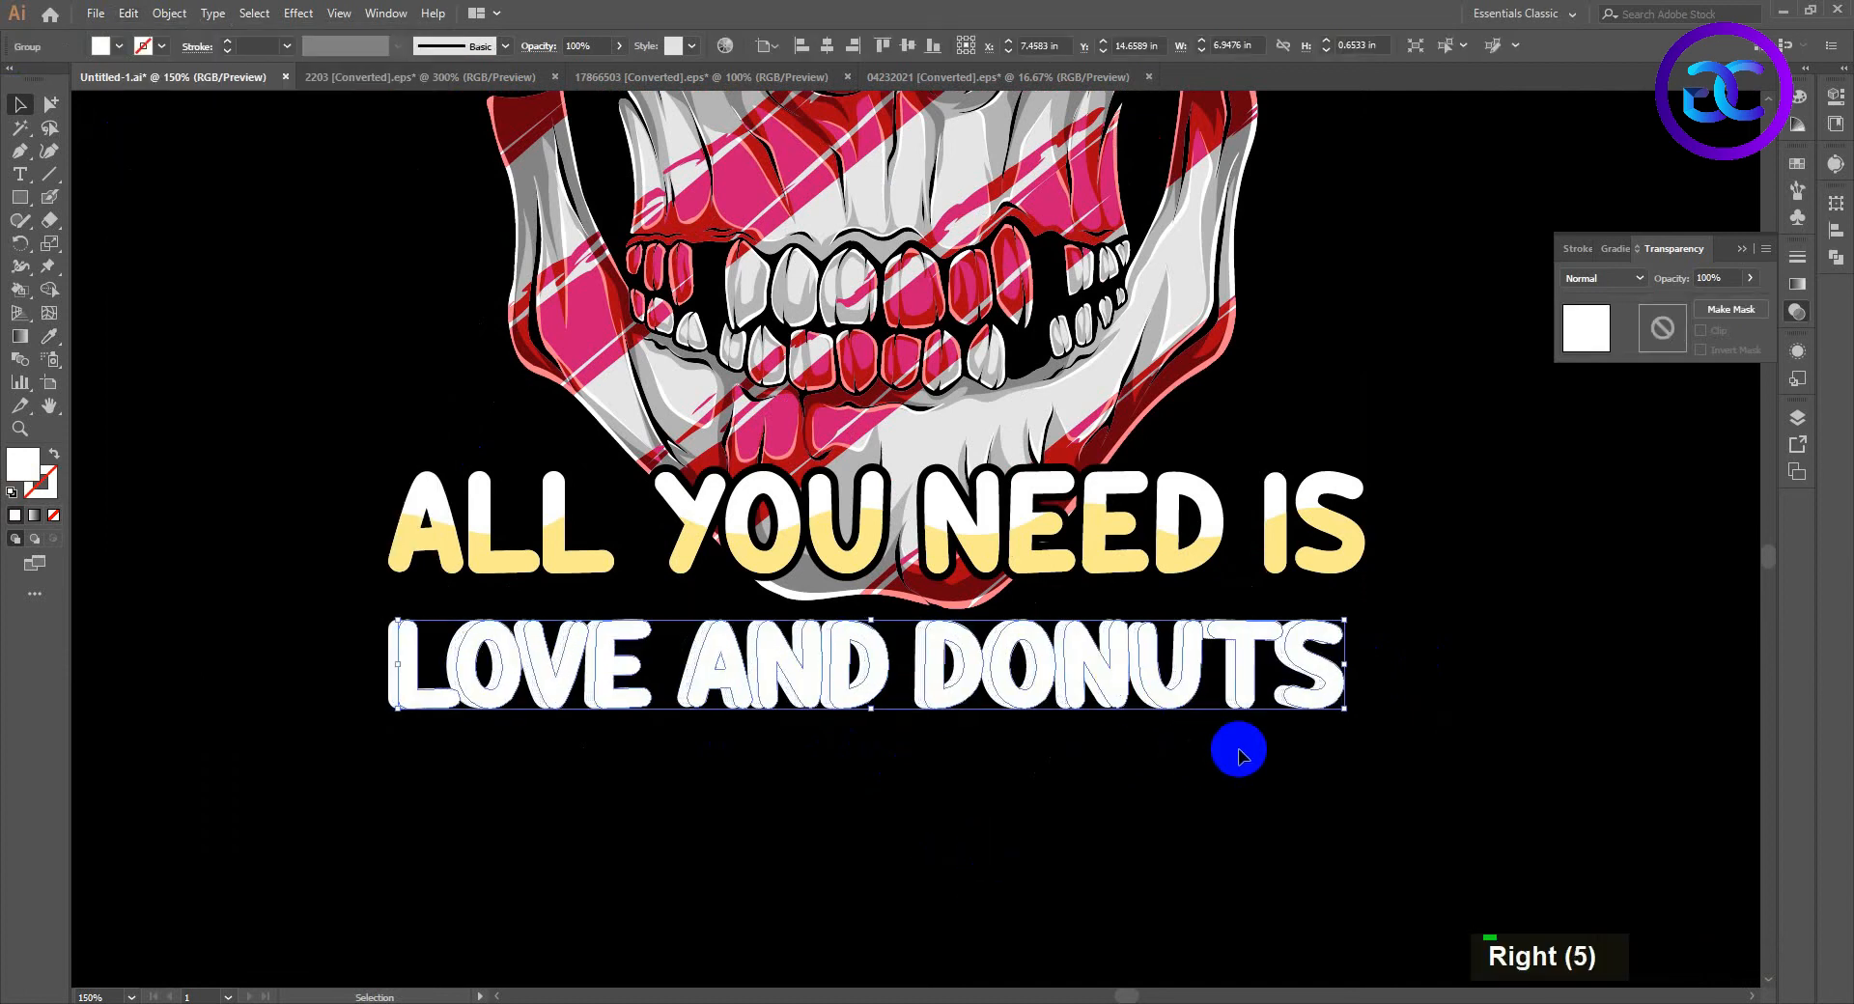
Step: Fill the back copy of "LOVE AND DONUTS" with the light yellow sampled from "ALL YOU NEED IS"
{"action": "left_click", "coordinate": [791, 719]}
{"action": "scroll", "coordinate": [822, 735], "scroll_direction": "up", "scroll_amount": 2}
{"action": "left_click", "coordinate": [833, 719]}
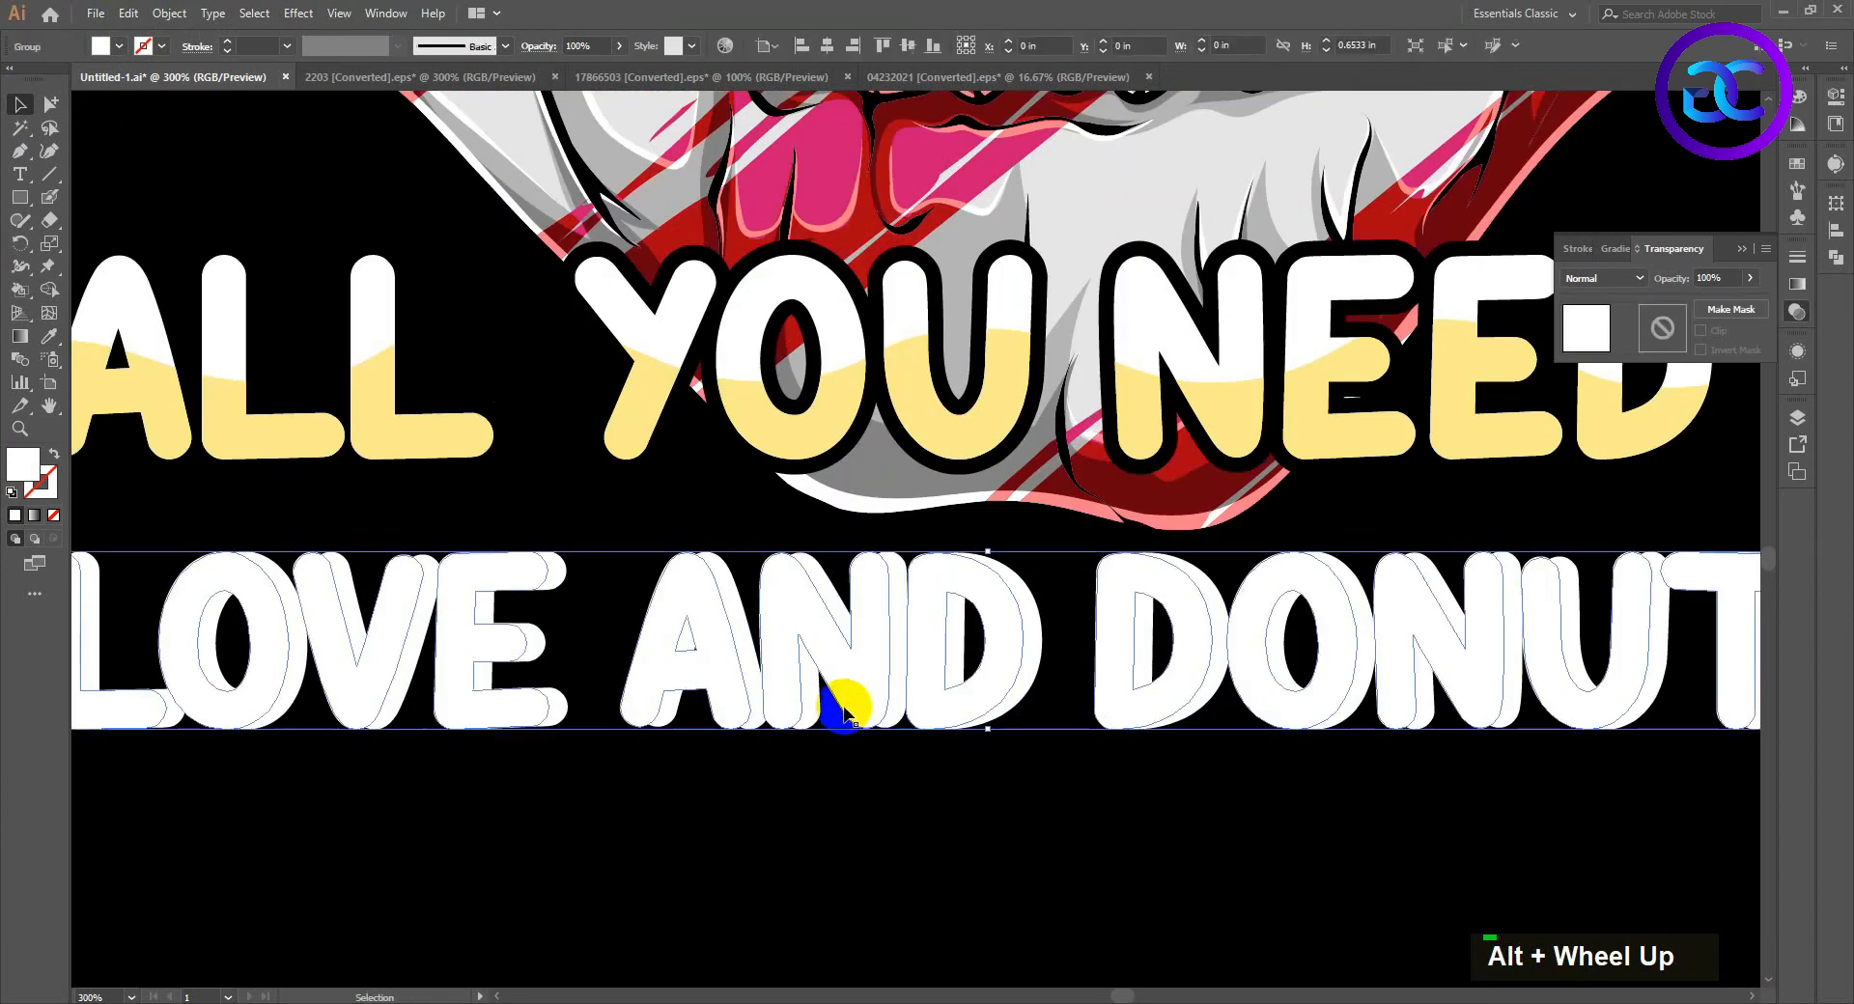
{"action": "left_click", "coordinate": [50, 343]}
{"action": "double_click", "coordinate": [126, 372]}
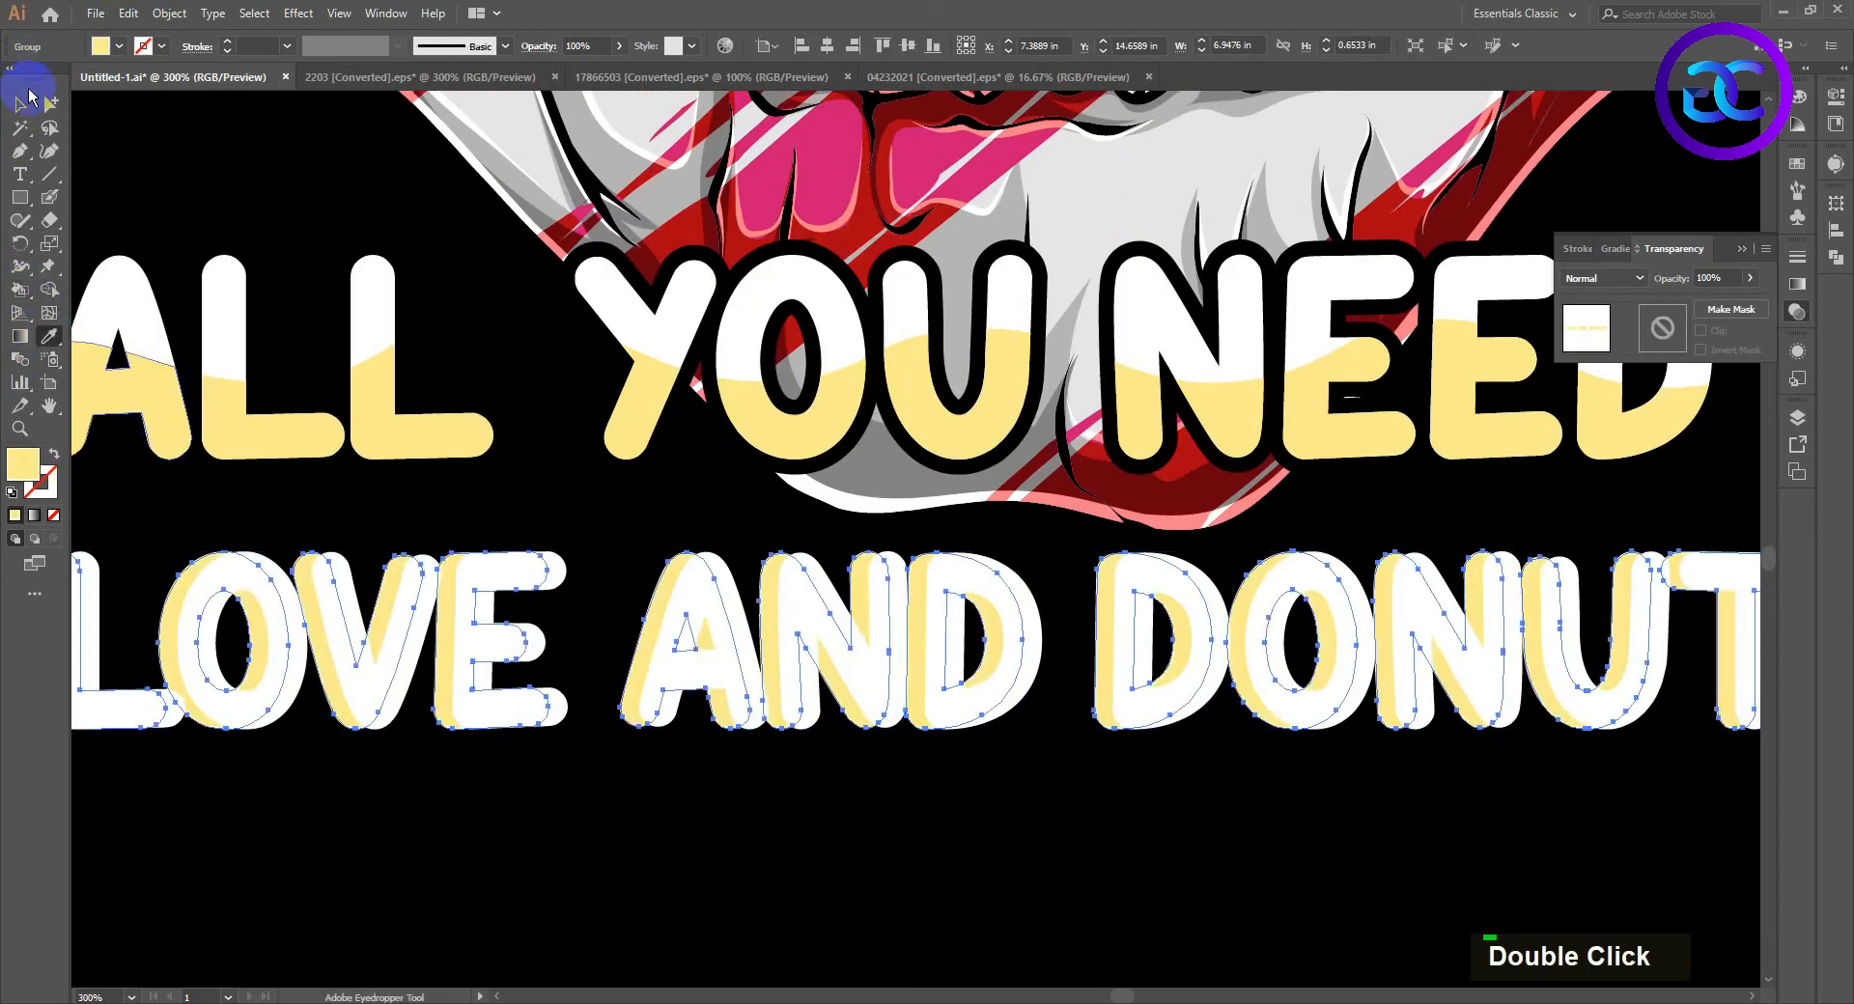
Step: Offset the front white "LOVE AND DONUTS" letters by 0.0159 in with round joins
{"action": "left_click", "coordinate": [705, 594]}
{"action": "left_click", "coordinate": [704, 594]}
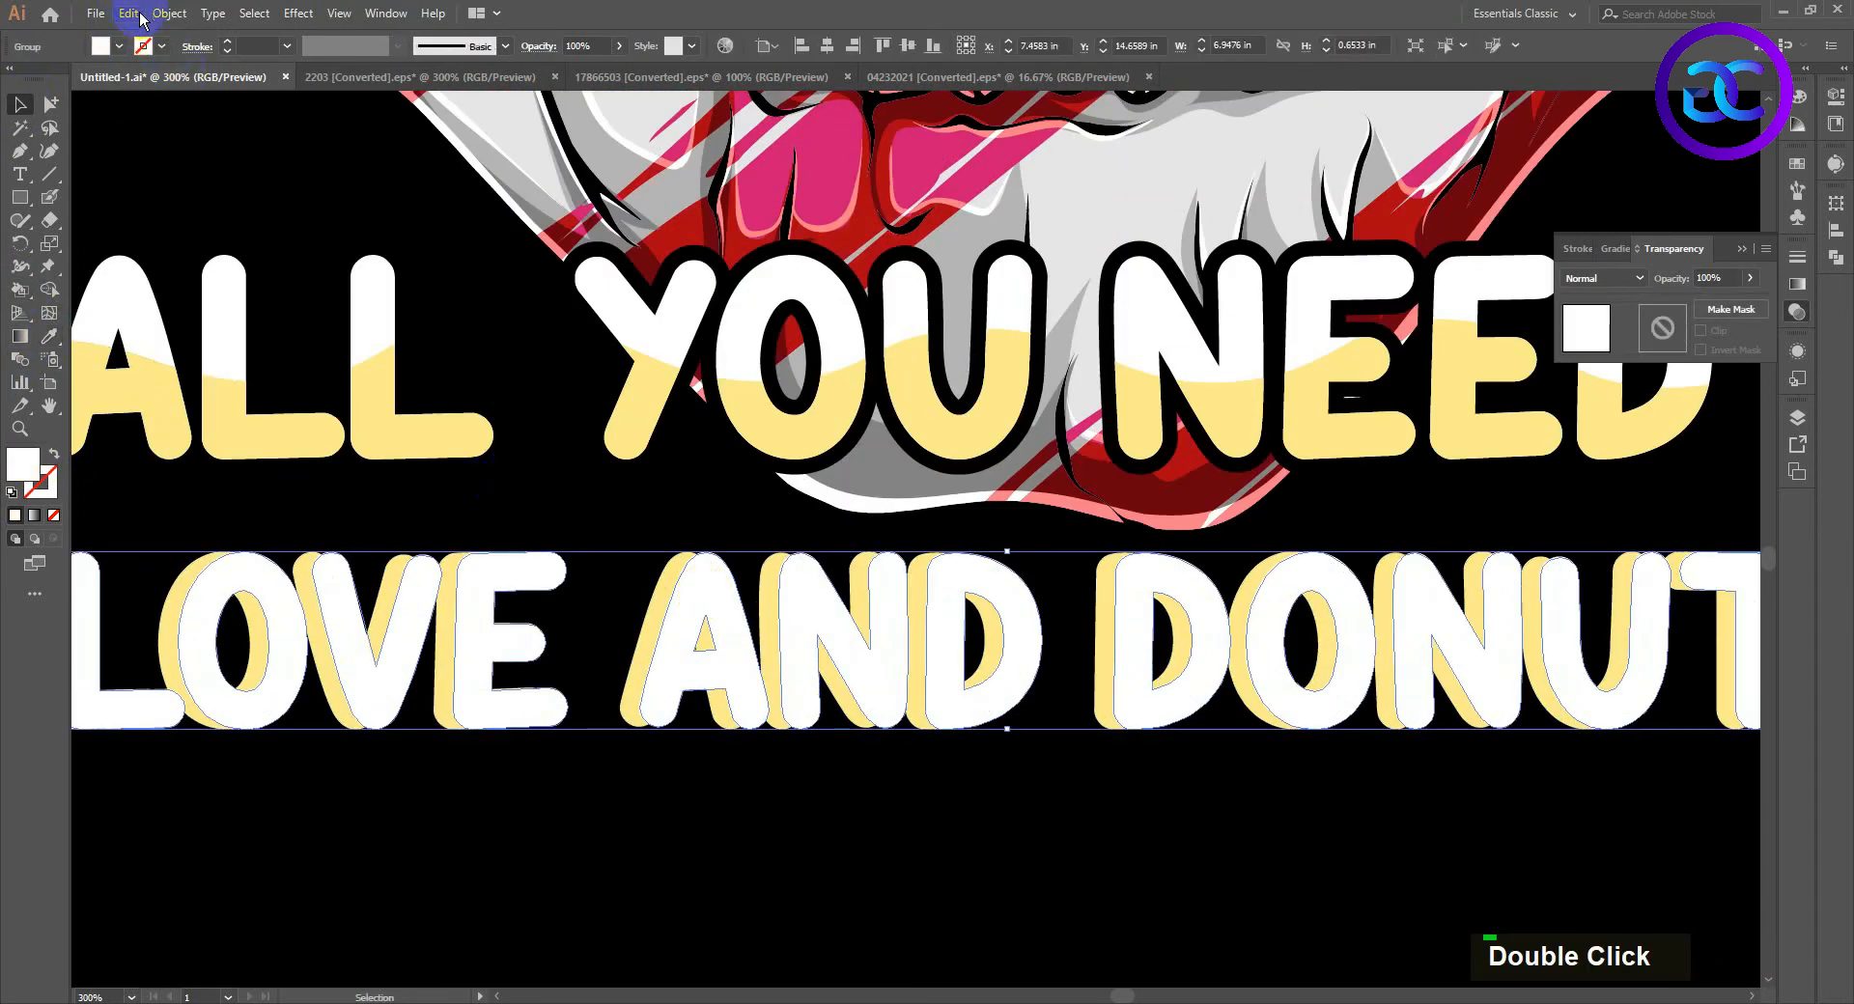
{"action": "left_click", "coordinate": [169, 13]}
{"action": "mouse_move", "coordinate": [207, 467]}
{"action": "left_click", "coordinate": [513, 523]}
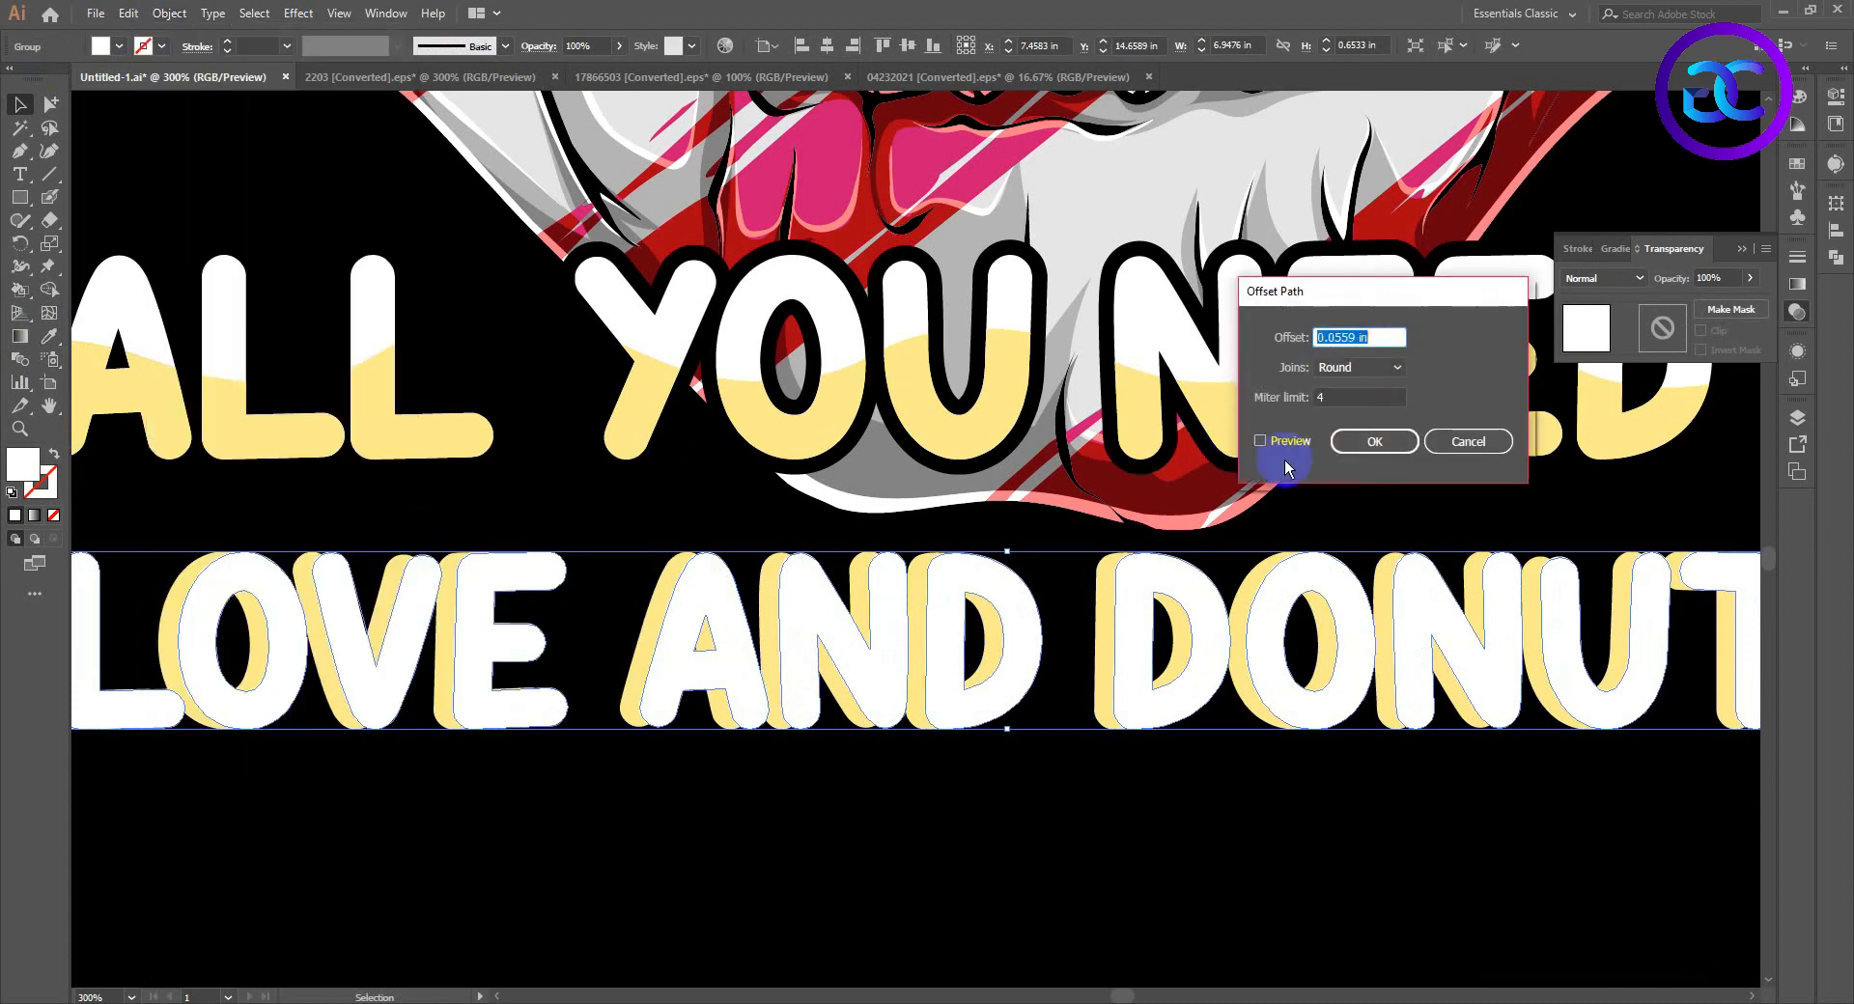
{"action": "left_click", "coordinate": [1283, 442]}
{"action": "left_click", "coordinate": [1337, 337]}
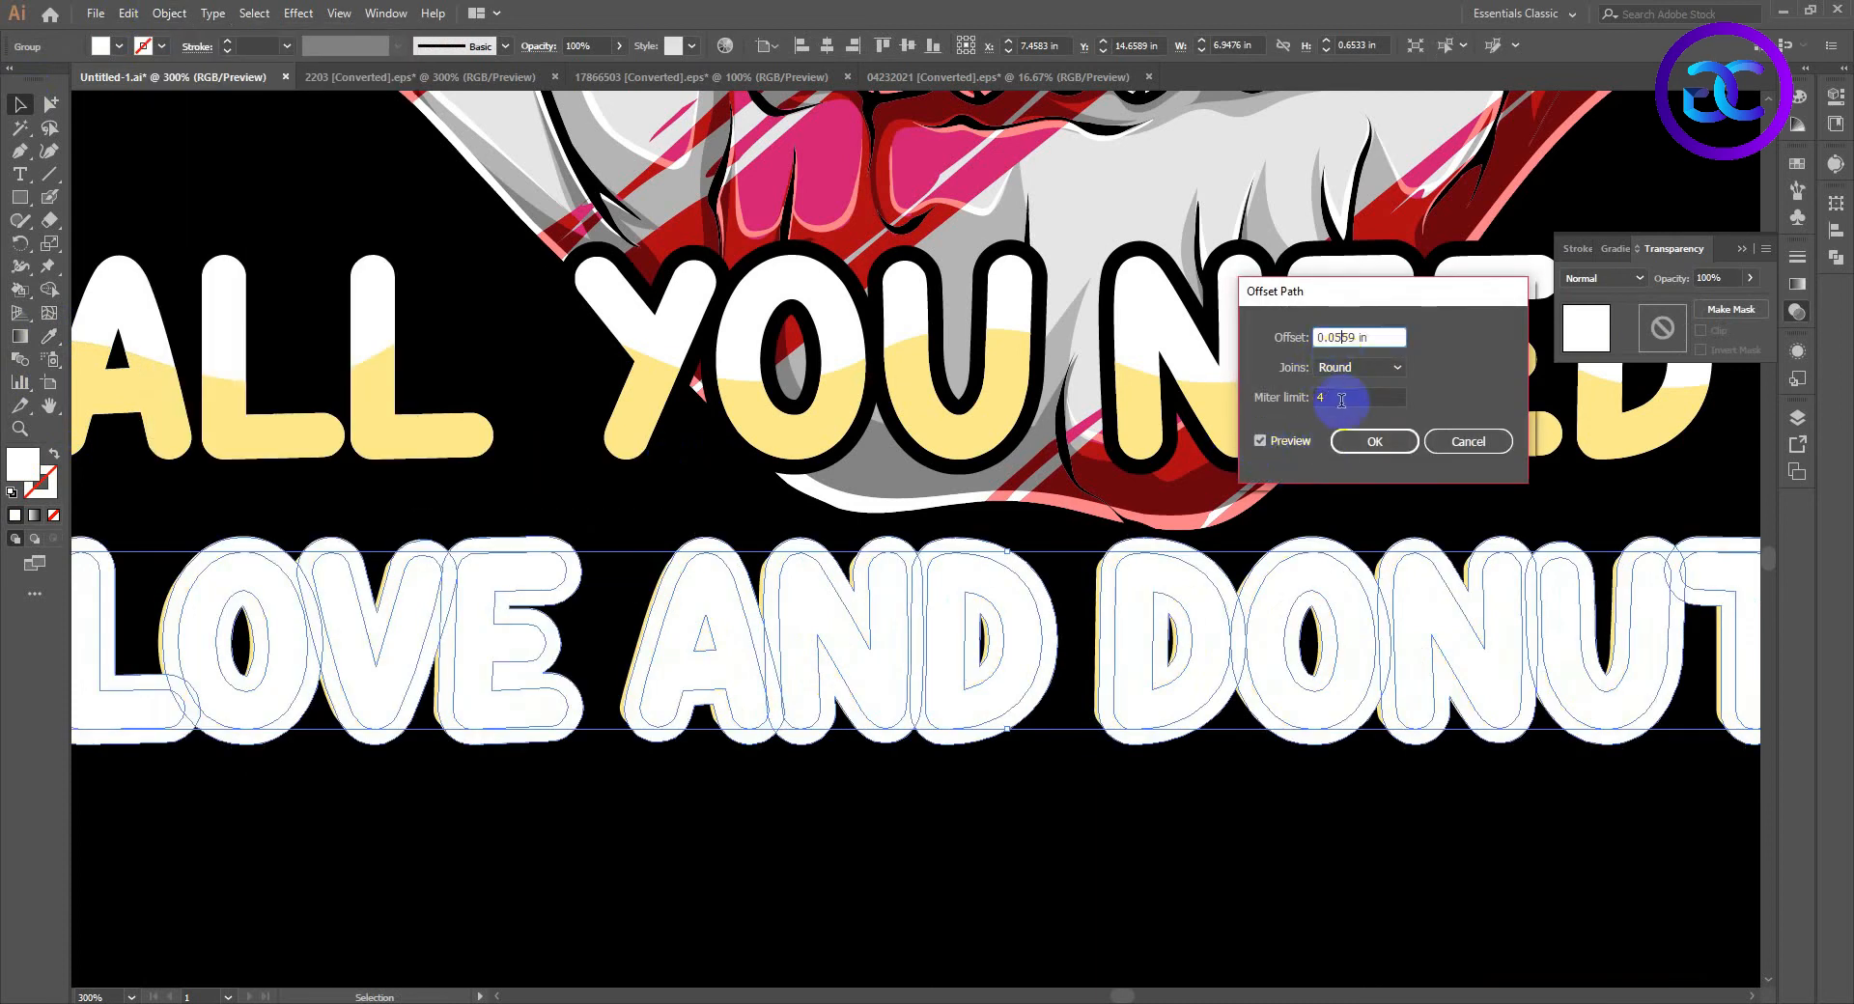
{"action": "key", "text": "BackSpace"}
{"action": "key", "text": "BackSpace"}
{"action": "type", "text": "01"}
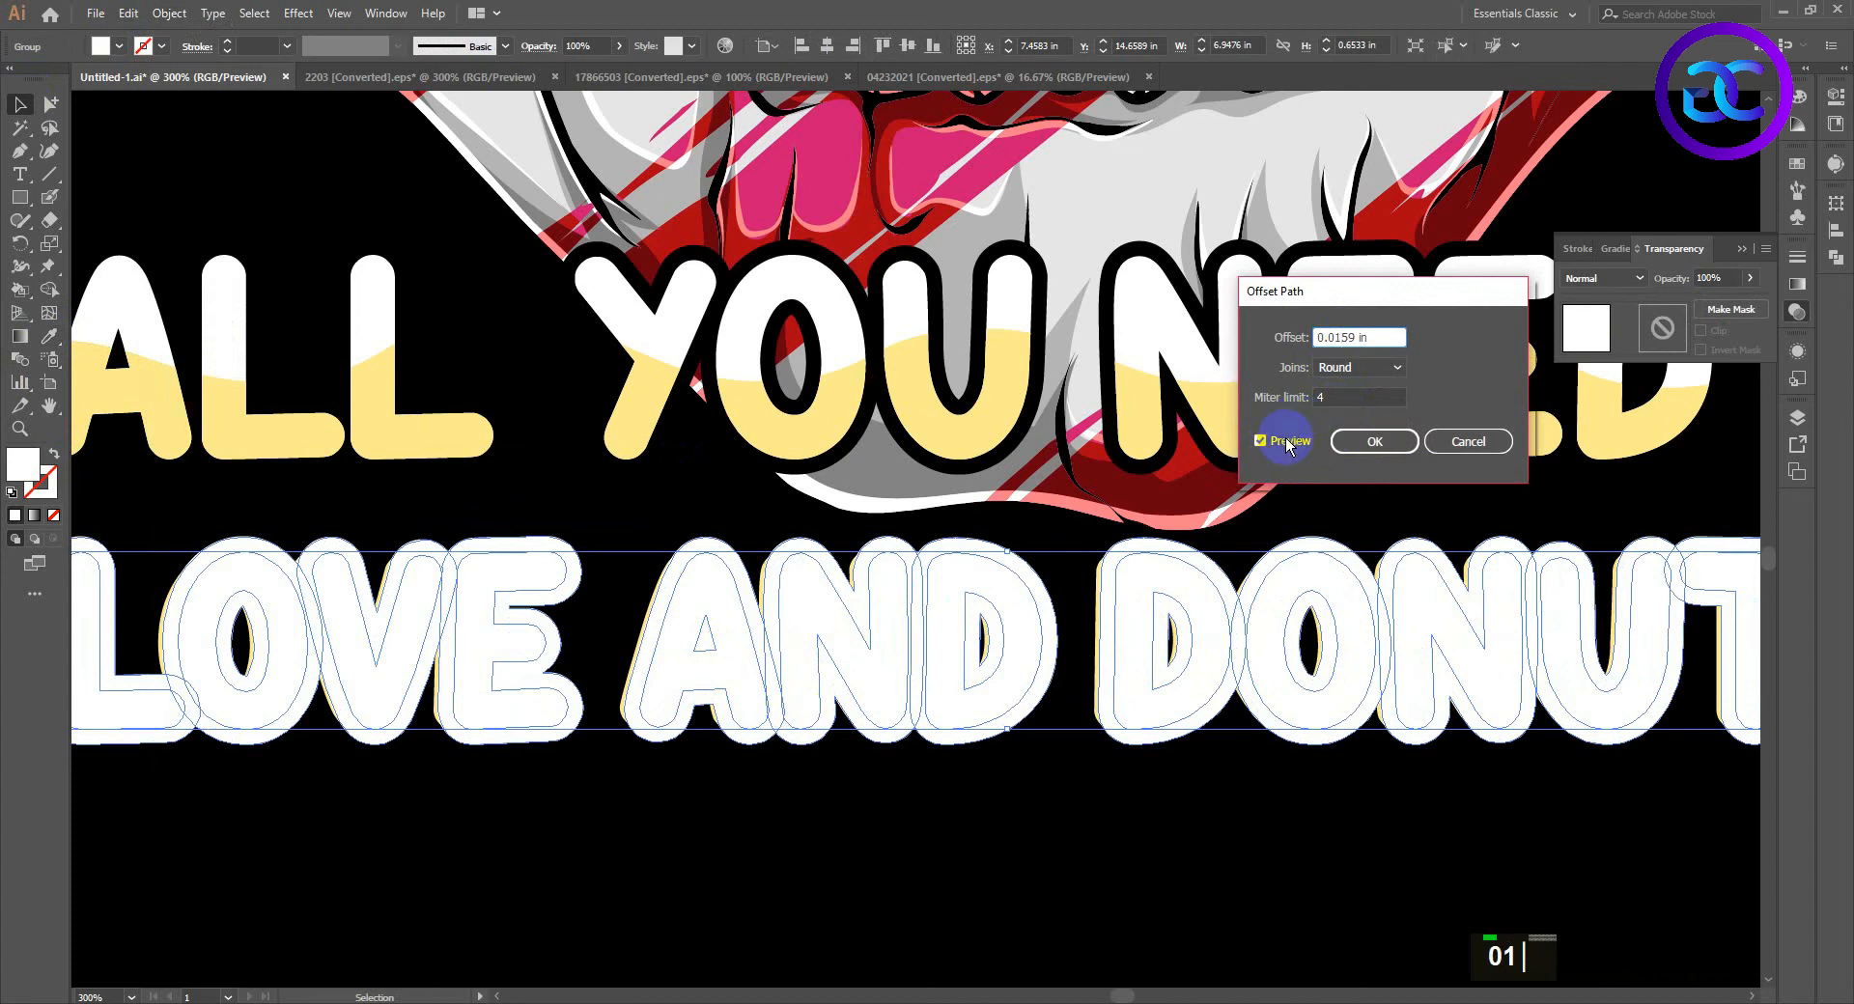
{"action": "double_click", "coordinate": [1285, 446]}
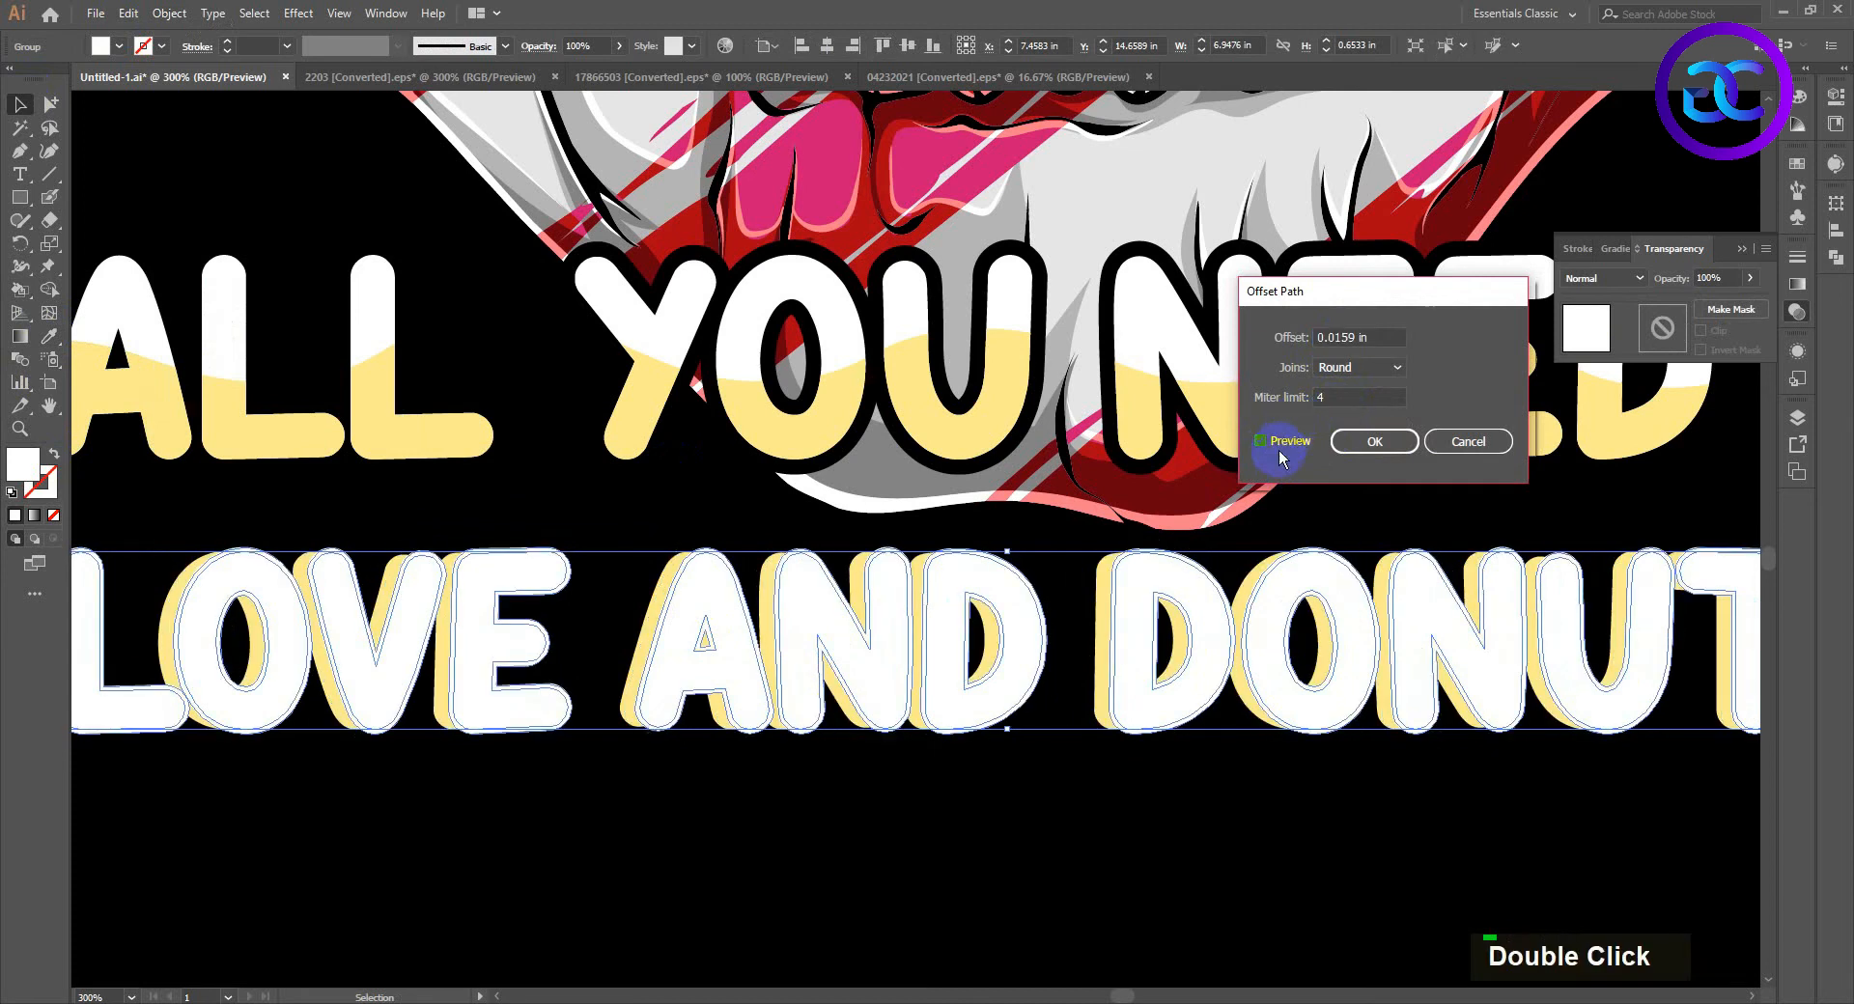
{"action": "left_click", "coordinate": [1356, 443]}
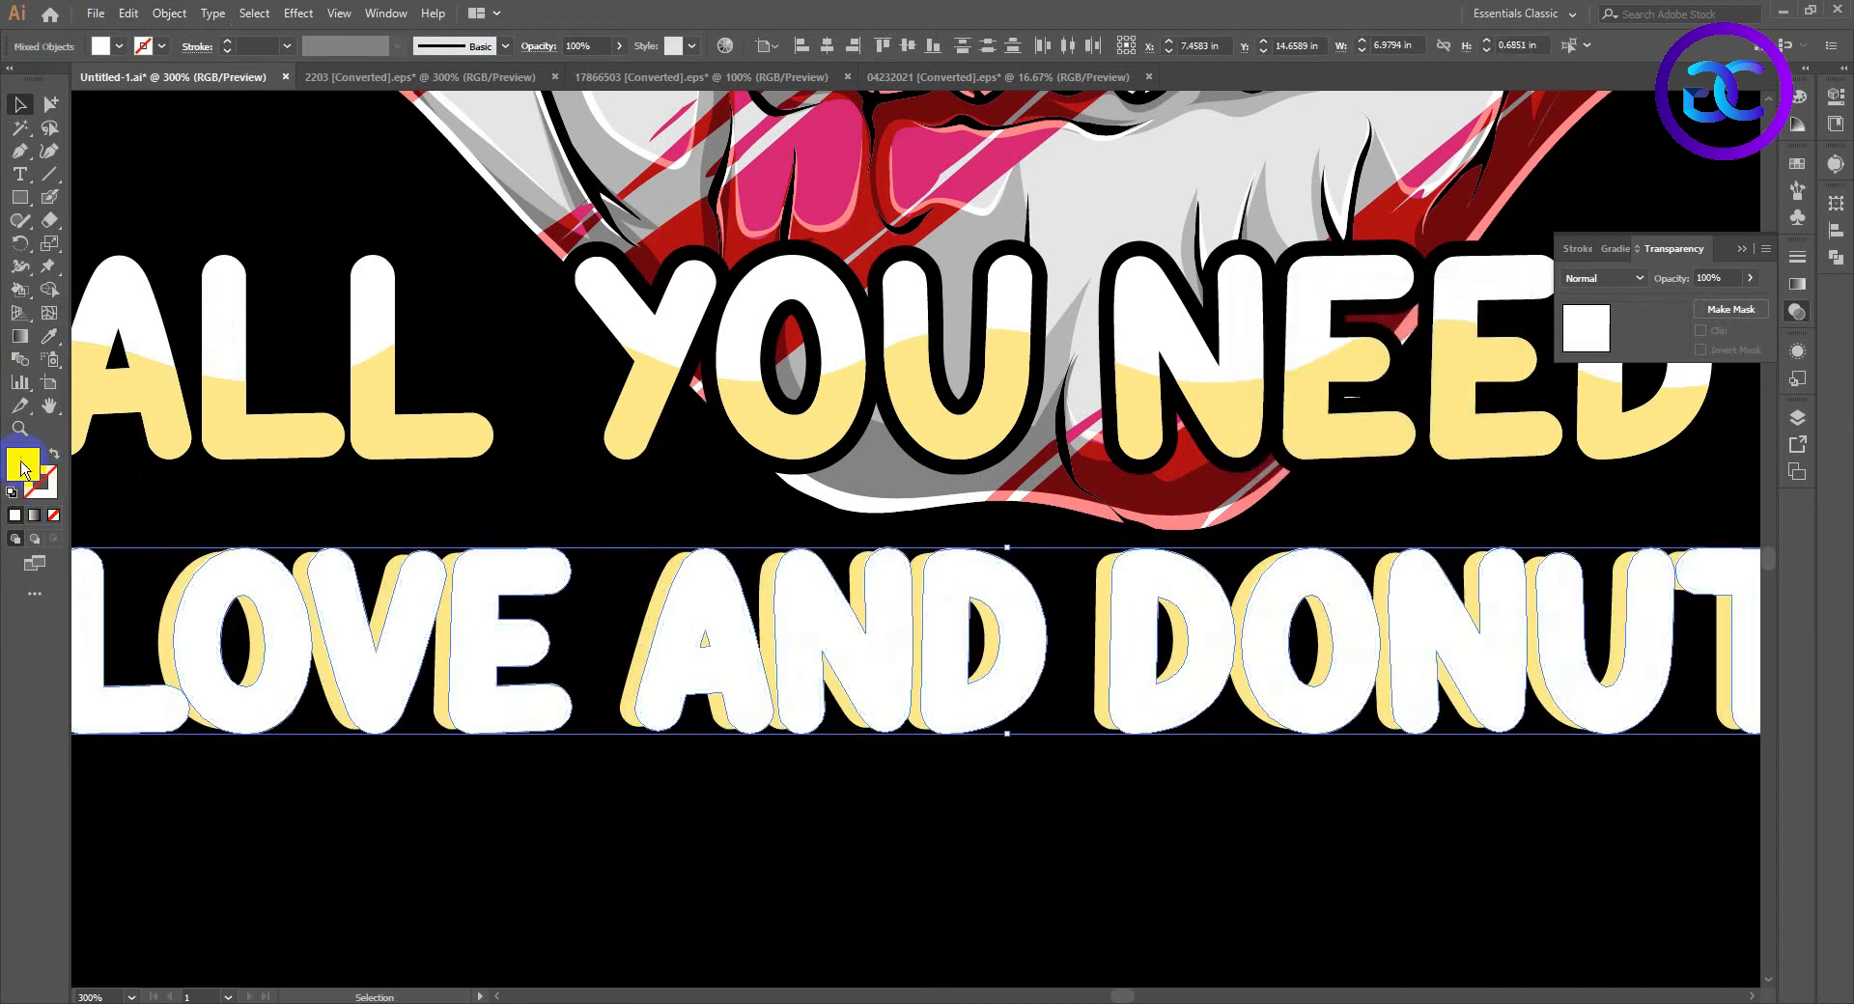
Step: Fill the offset outlines with black and move them into an opacity mask, with Clip off, on the yellow back letters
{"action": "double_click", "coordinate": [21, 467]}
{"action": "left_click", "coordinate": [1447, 388]}
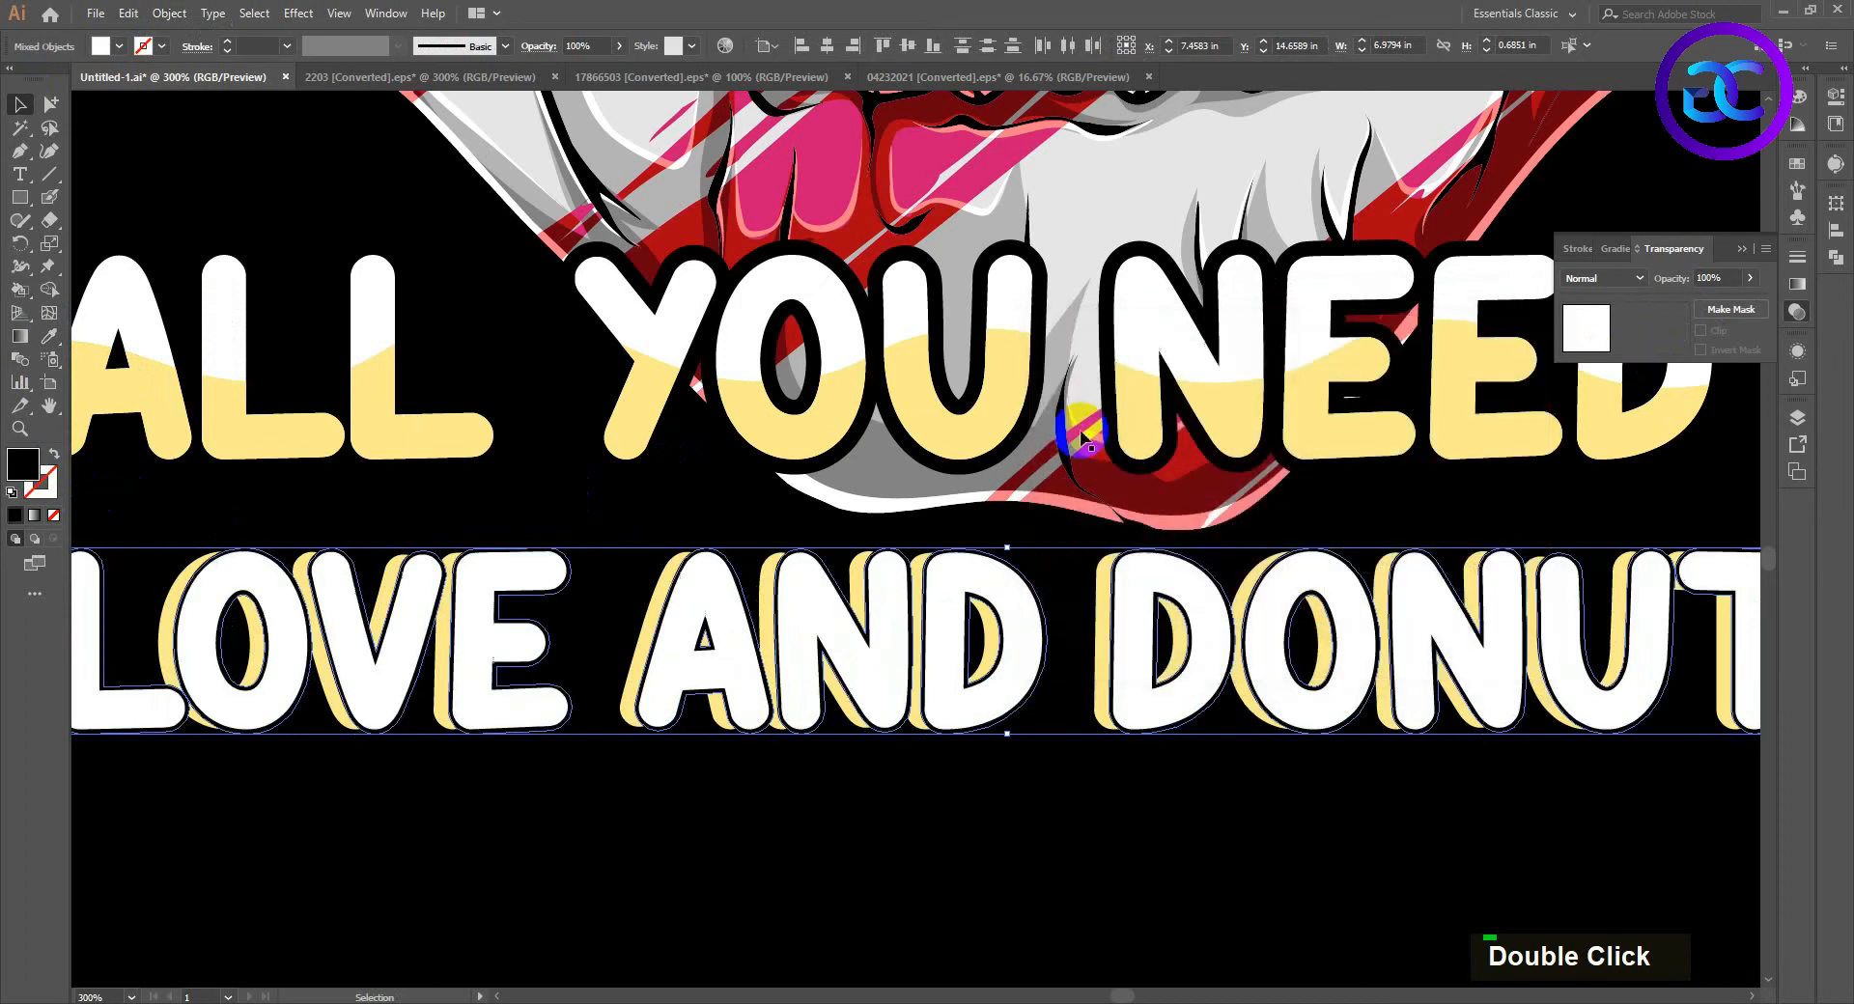
{"action": "key", "text": "ctrl+x"}
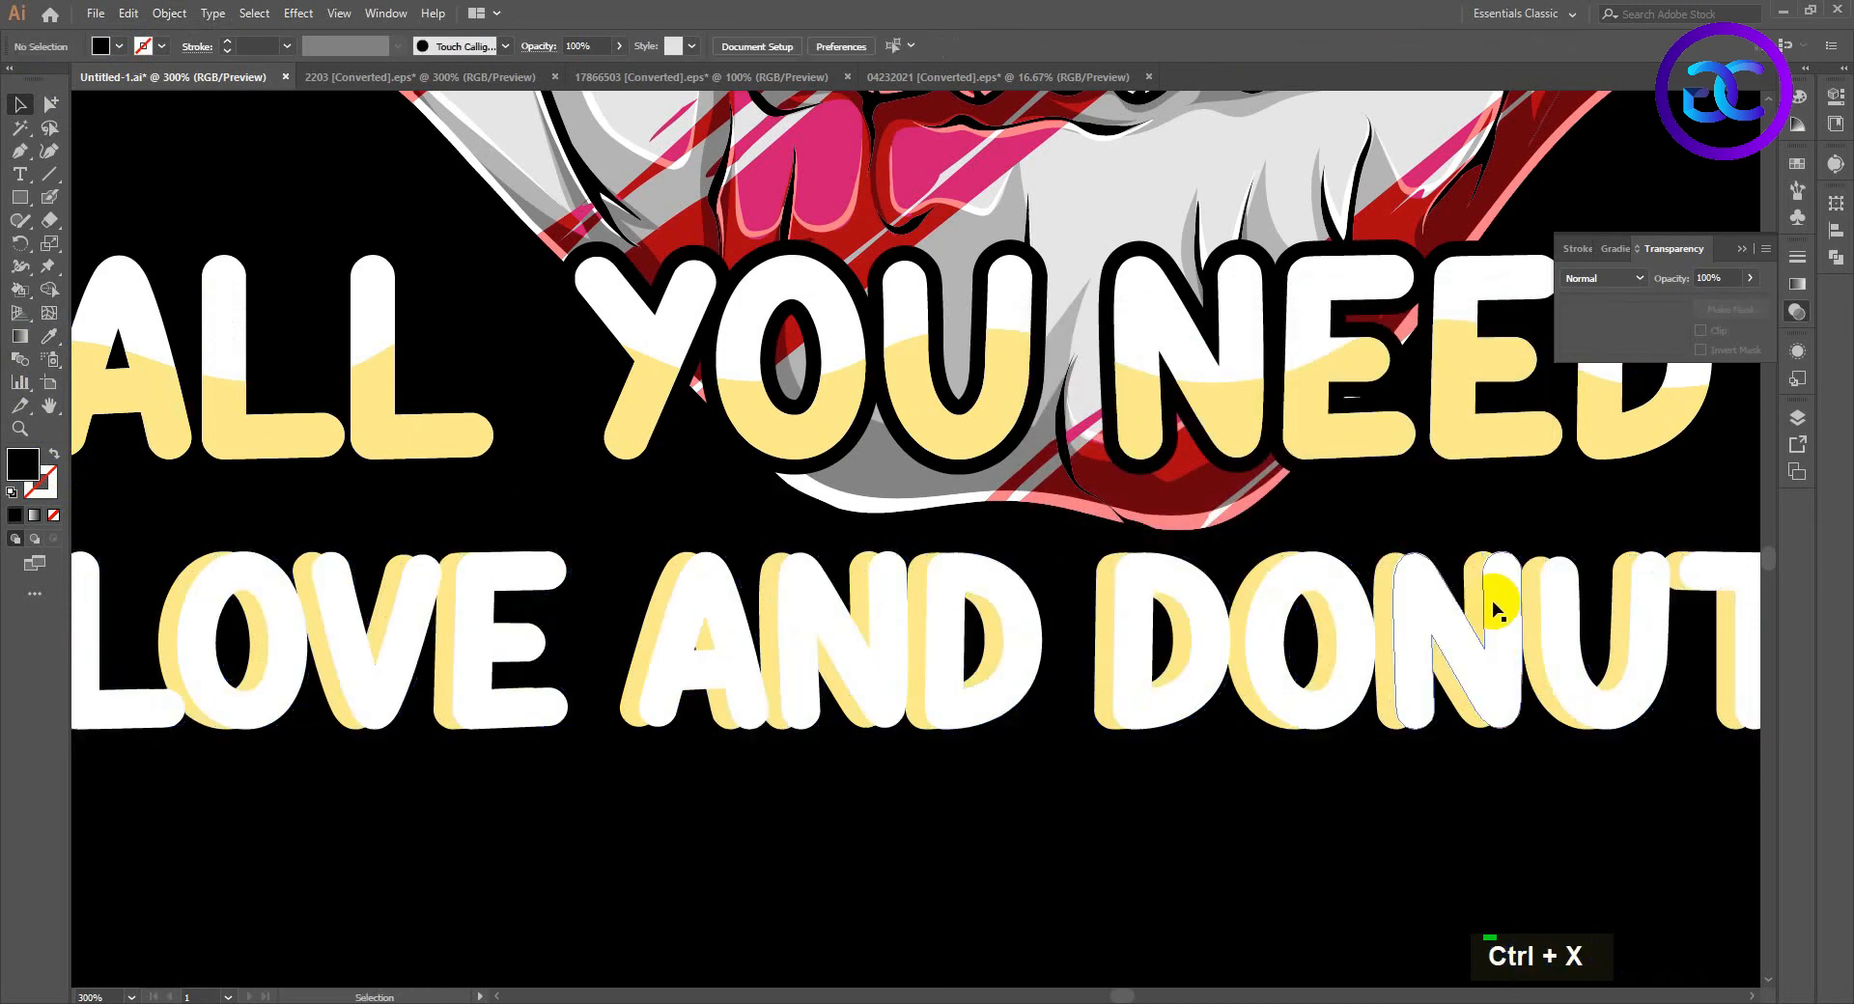
{"action": "left_click", "coordinate": [1477, 587]}
{"action": "double_click", "coordinate": [1671, 333]}
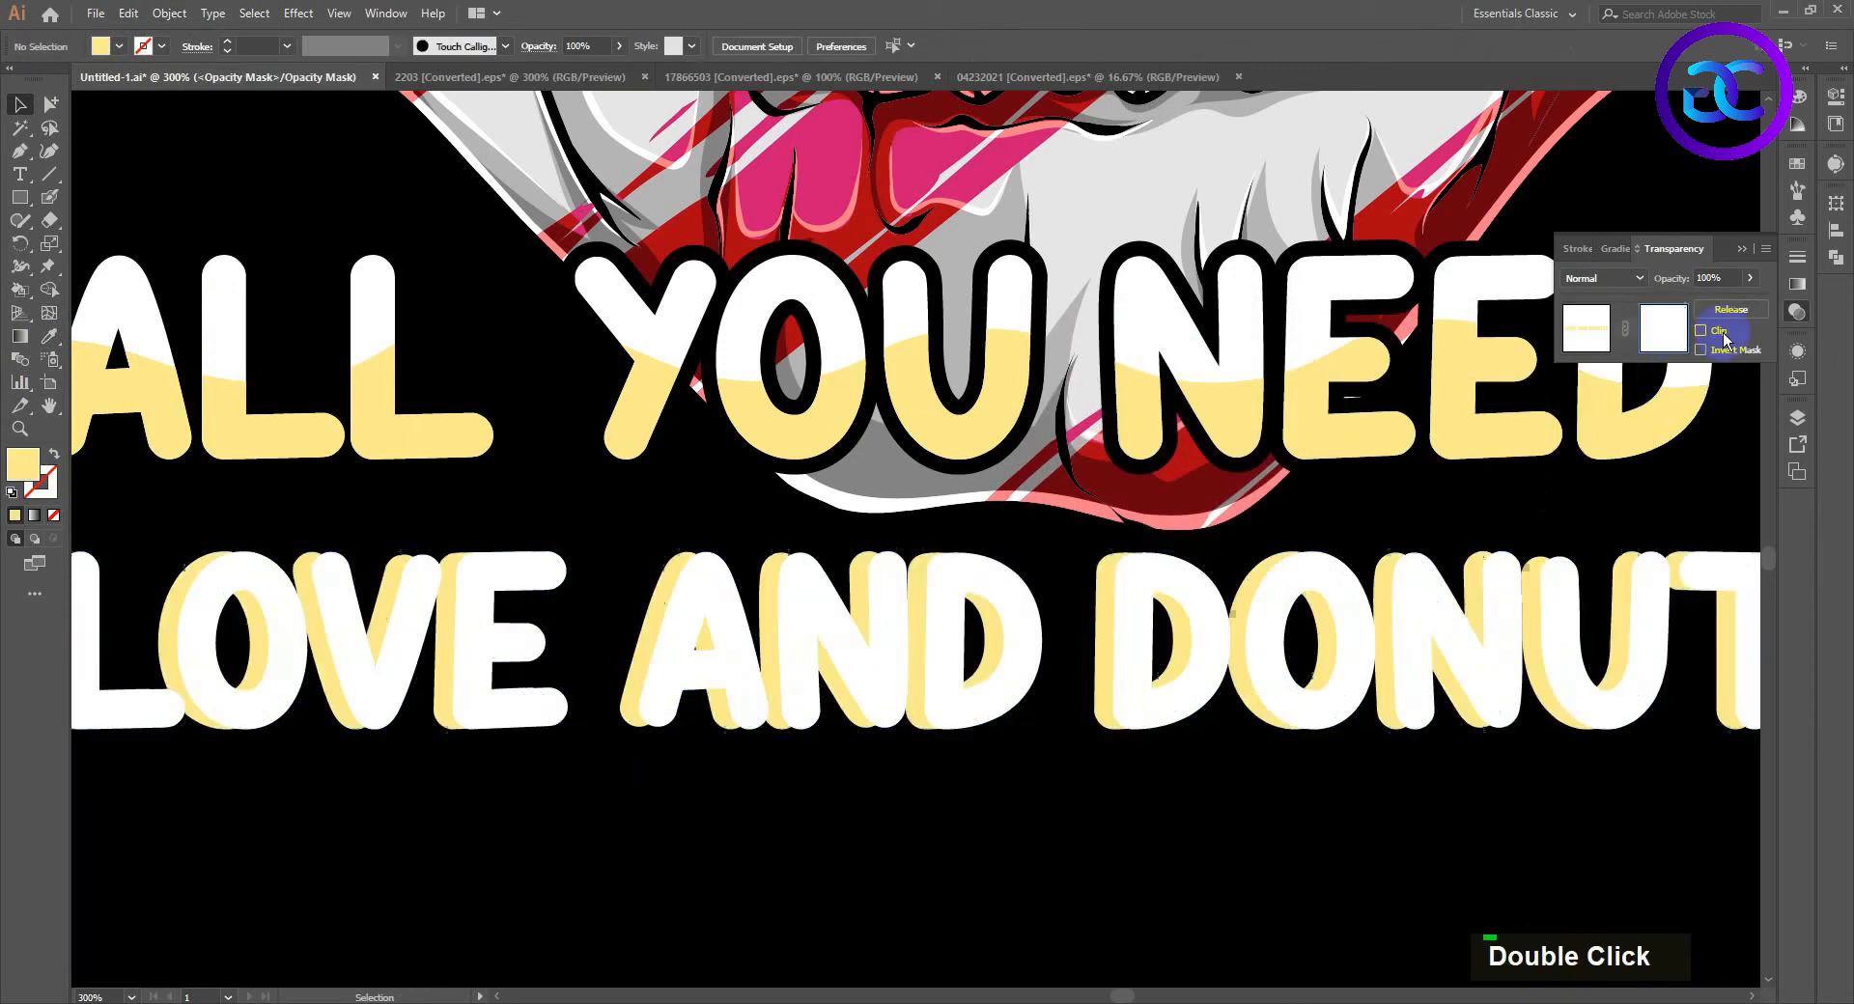
{"action": "key", "text": "ctrl+f"}
{"action": "left_click", "coordinate": [1587, 329]}
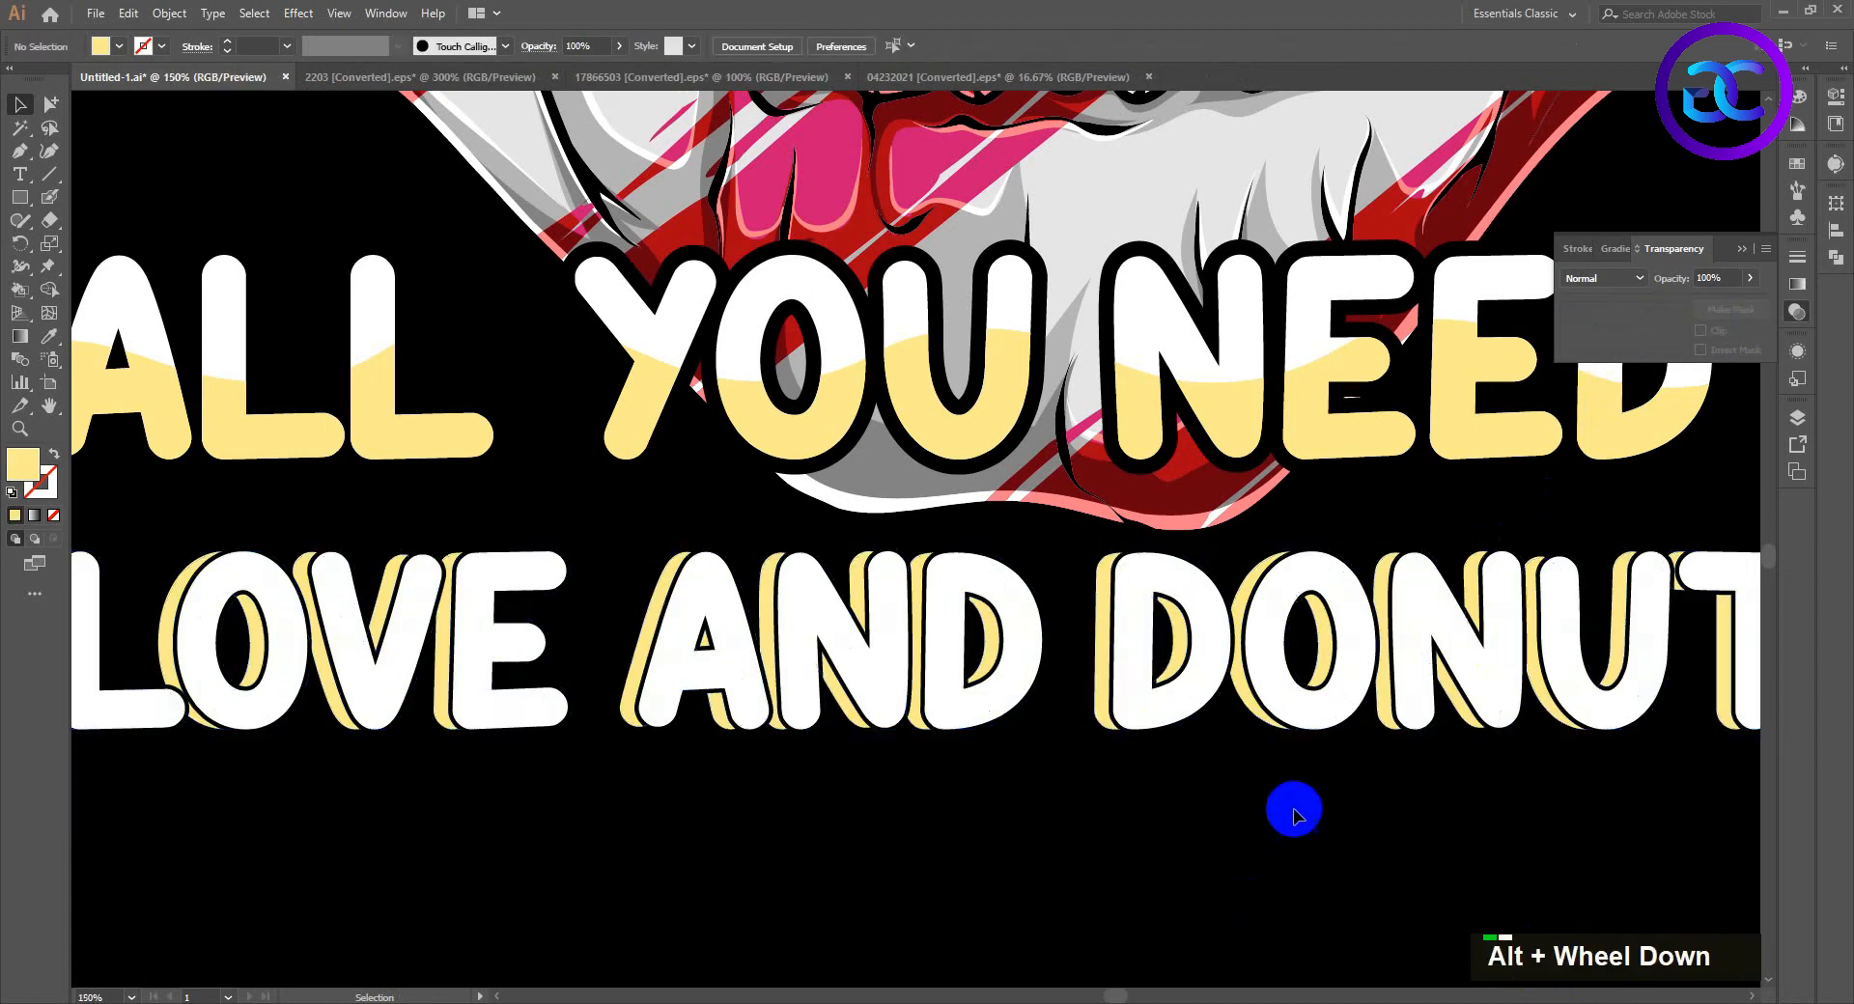
Step: Try filling the front "LOVE AND DONUTS" letters with the dark red sampled from the skull
{"action": "scroll", "coordinate": [1270, 807], "scroll_direction": "down", "scroll_amount": 3}
{"action": "key", "text": "space"}
{"action": "scroll", "coordinate": [1266, 801], "scroll_direction": "up", "scroll_amount": 1}
{"action": "scroll", "coordinate": [1227, 762], "scroll_direction": "down", "scroll_amount": 2}
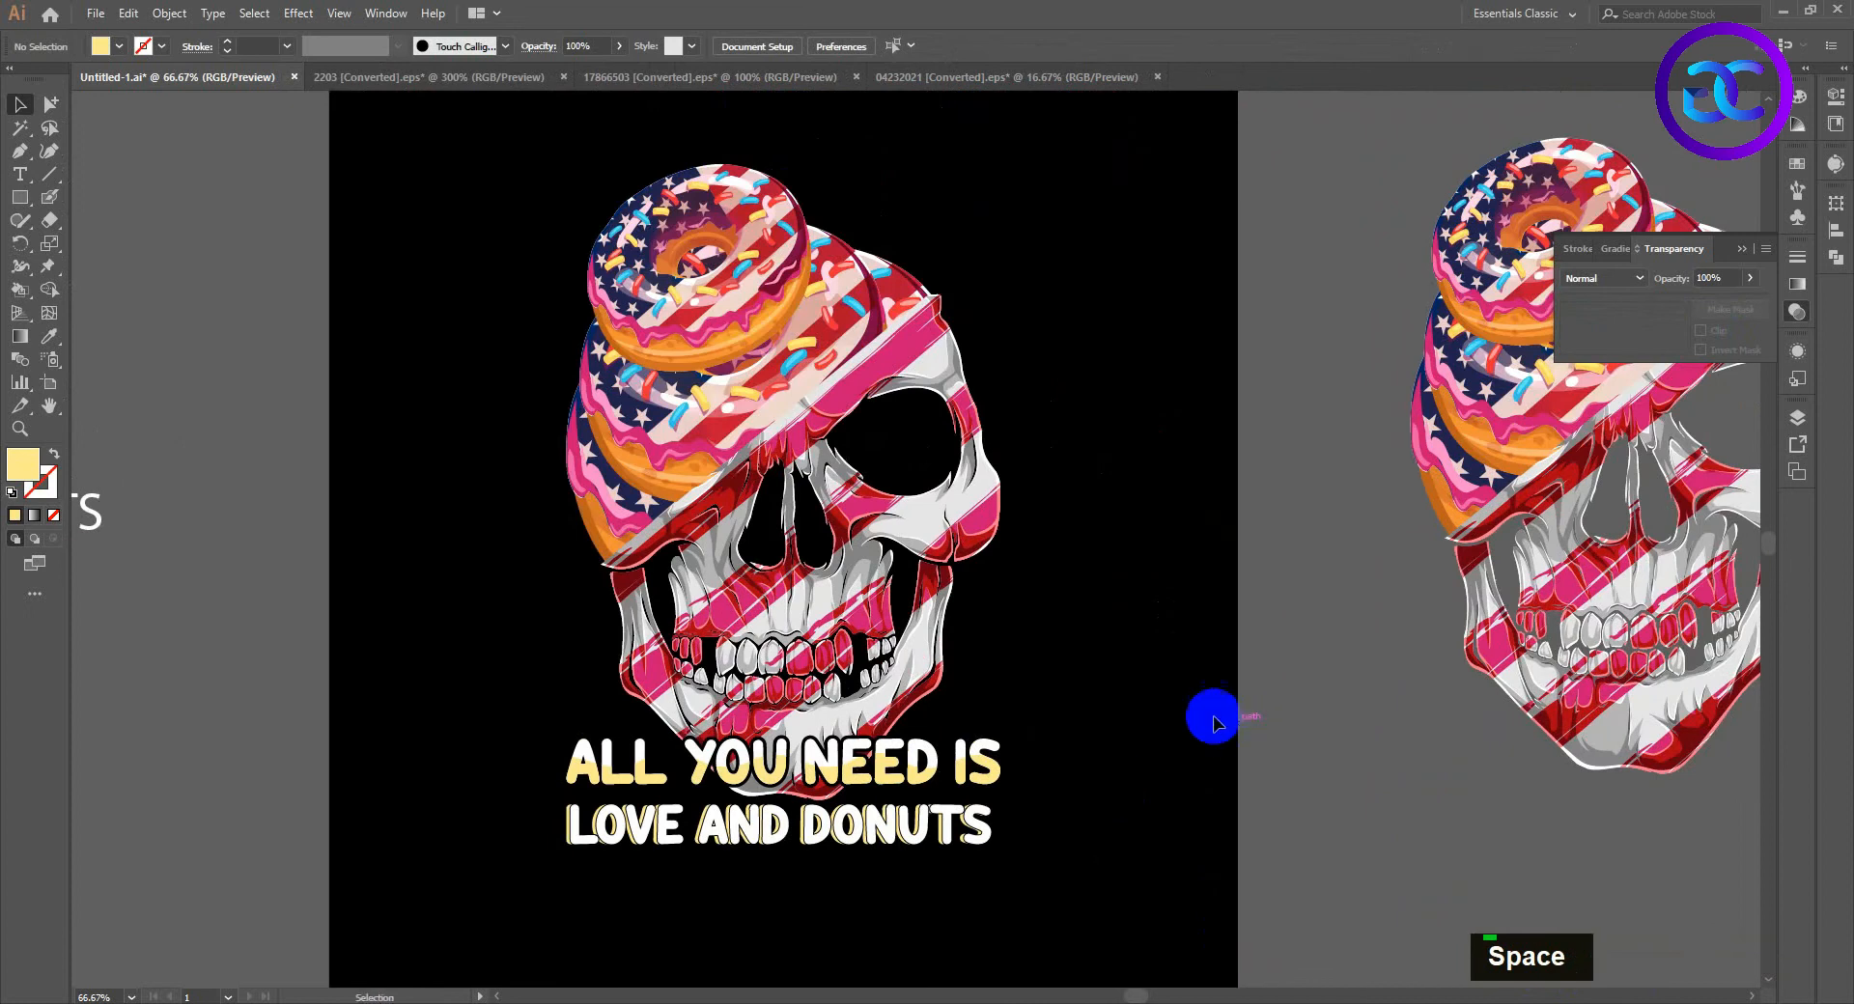
{"action": "scroll", "coordinate": [881, 863], "scroll_direction": "up", "scroll_amount": 2}
{"action": "left_click", "coordinate": [884, 790]}
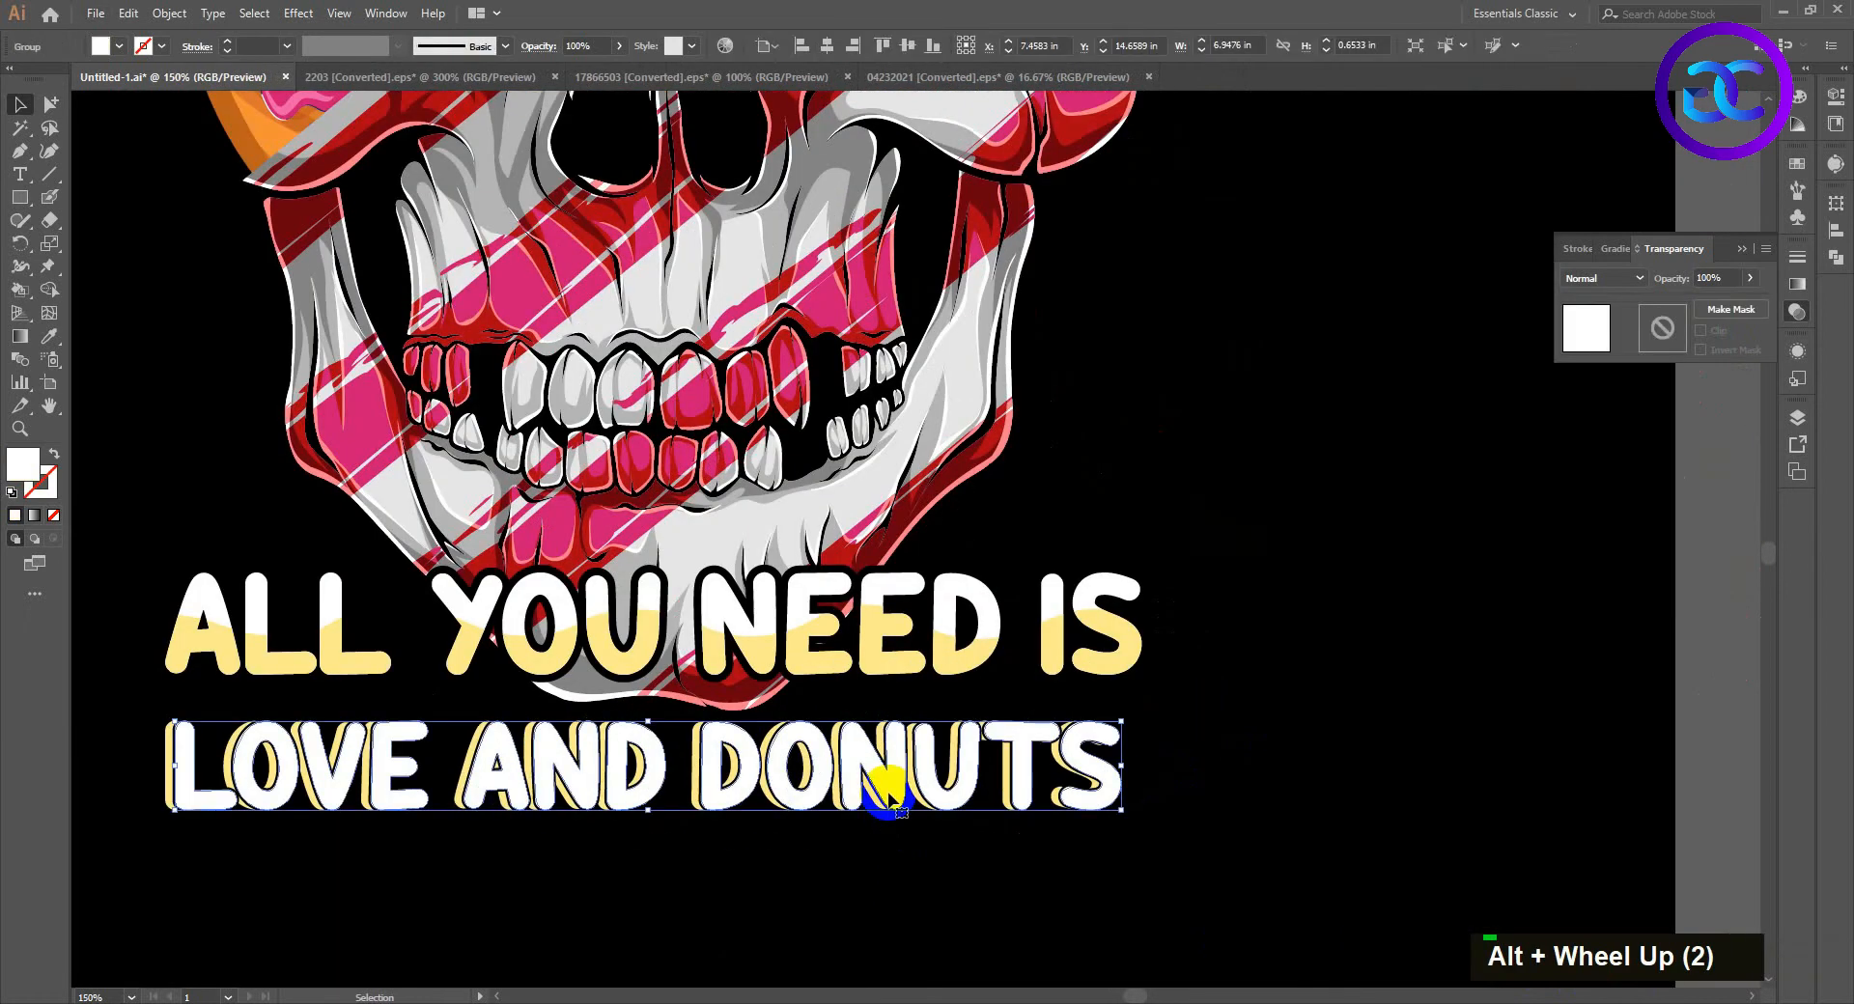
{"action": "key", "text": "v"}
{"action": "key", "text": "i"}
{"action": "scroll", "coordinate": [884, 416], "scroll_direction": "down", "scroll_amount": 1}
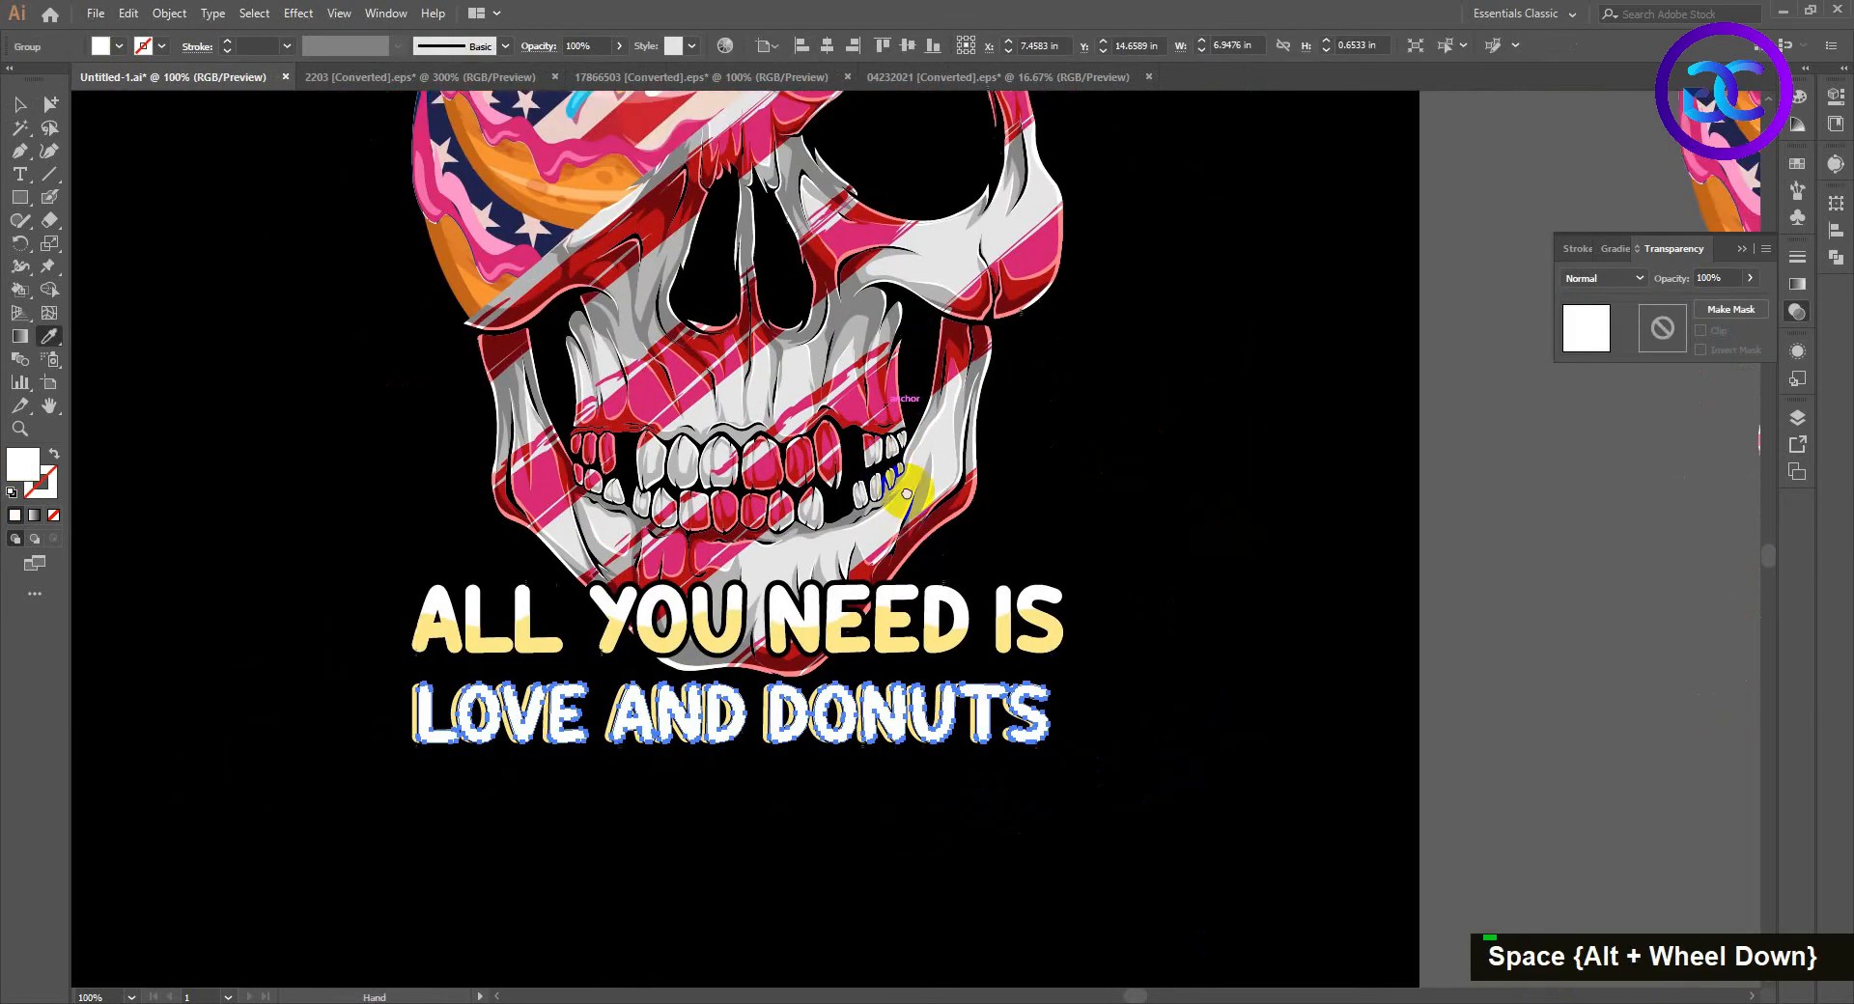
{"action": "left_click", "coordinate": [681, 305]}
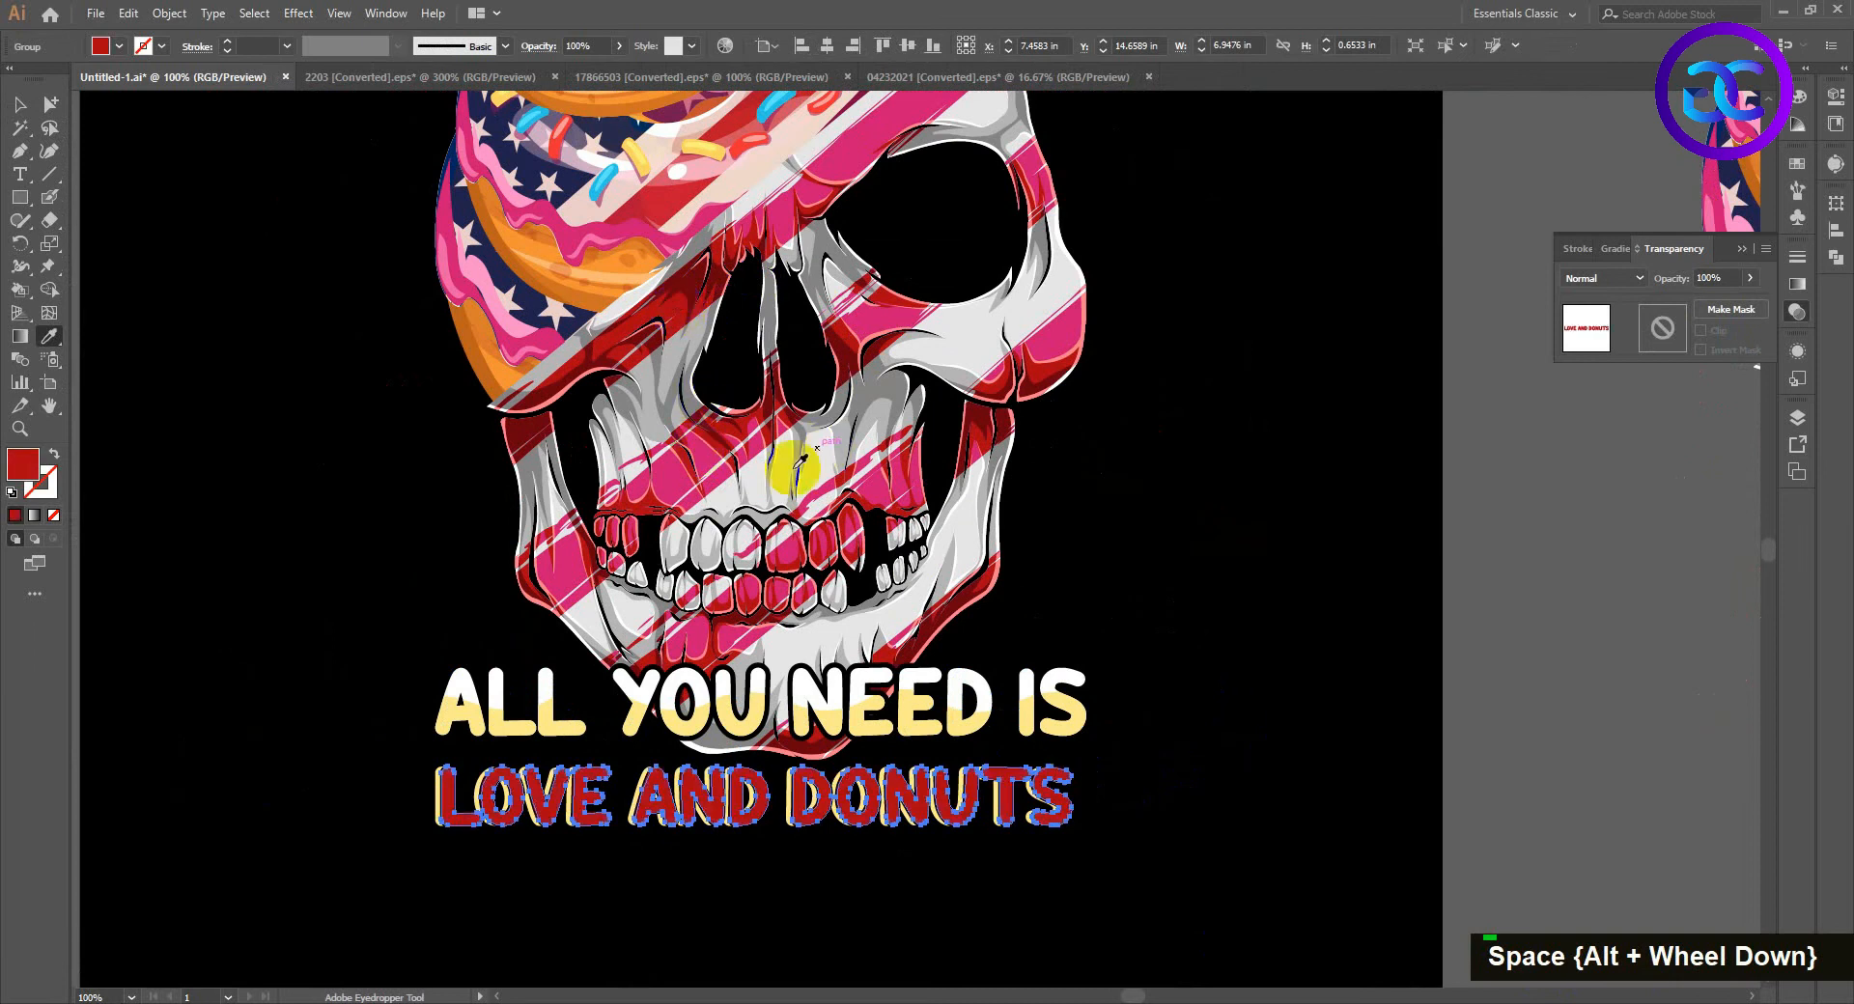
{"action": "scroll", "coordinate": [798, 464], "scroll_direction": "up", "scroll_amount": 1}
{"action": "scroll", "coordinate": [806, 480], "scroll_direction": "up", "scroll_amount": 2}
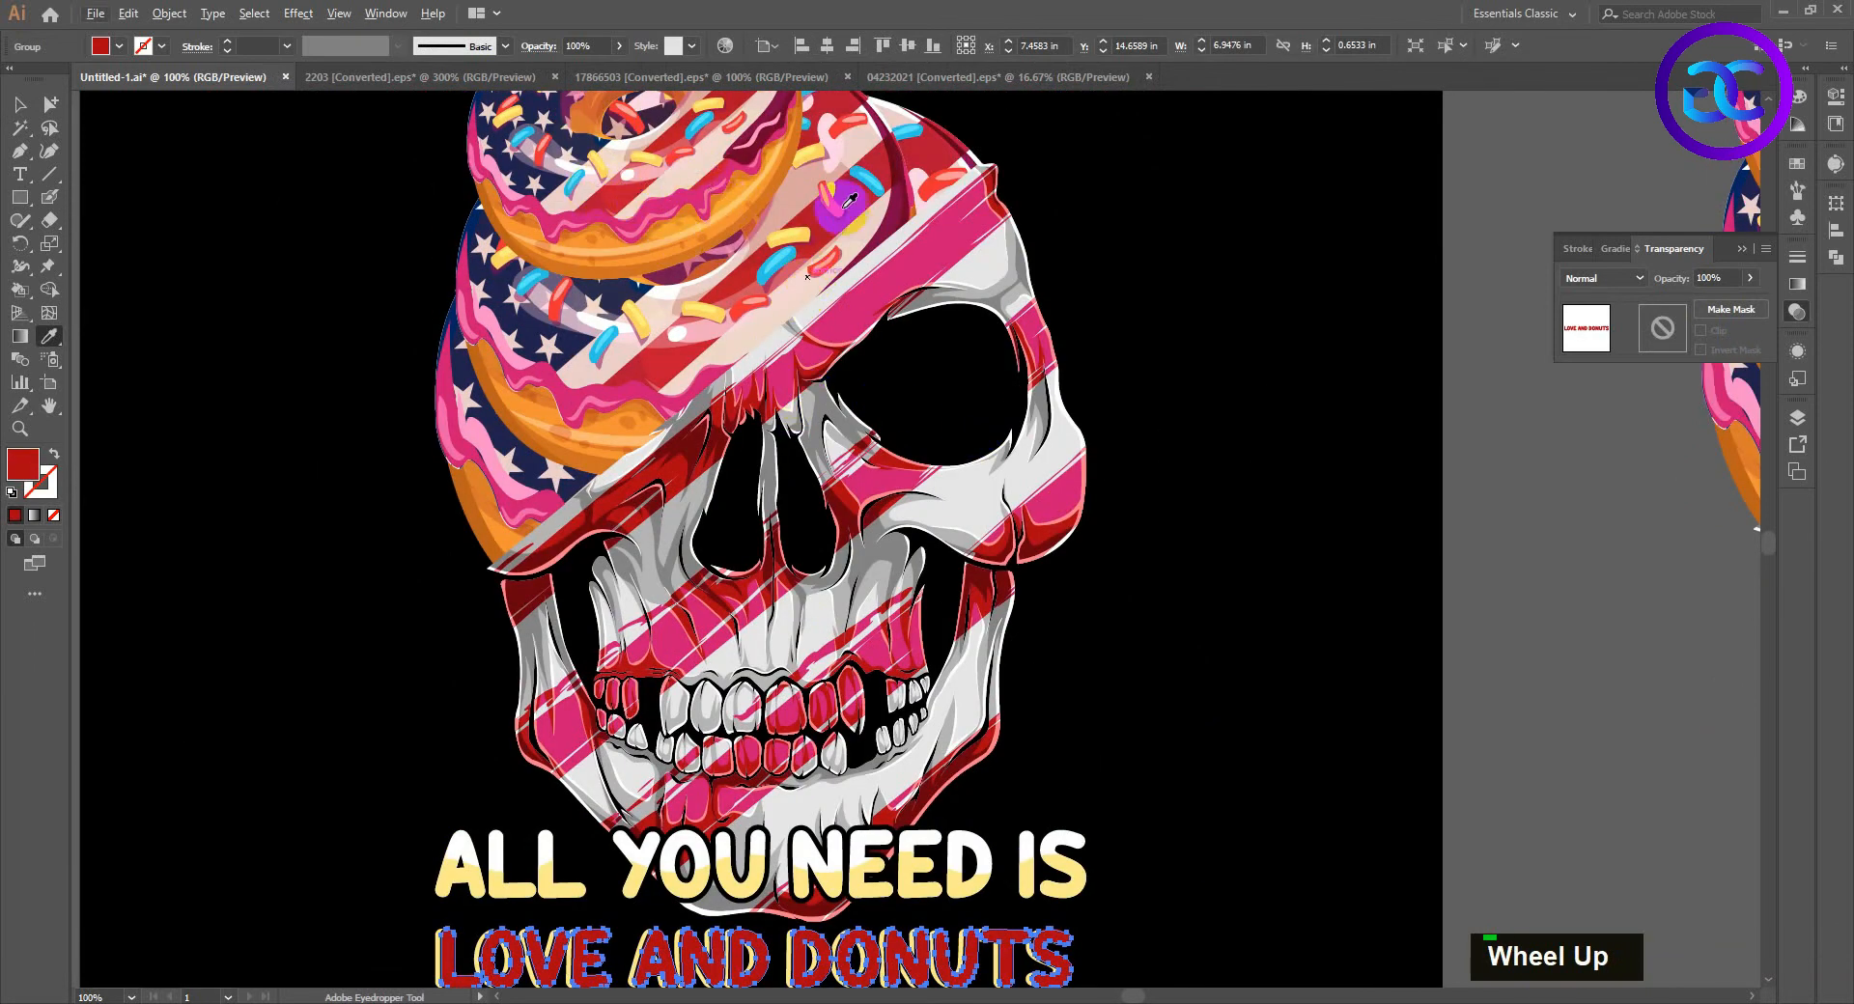
Step: Fill the front "LOVE AND DONUTS" letters with the pink sampled from the skull and deselect
{"action": "left_click", "coordinate": [898, 210]}
{"action": "scroll", "coordinate": [787, 345], "scroll_direction": "down", "scroll_amount": 1}
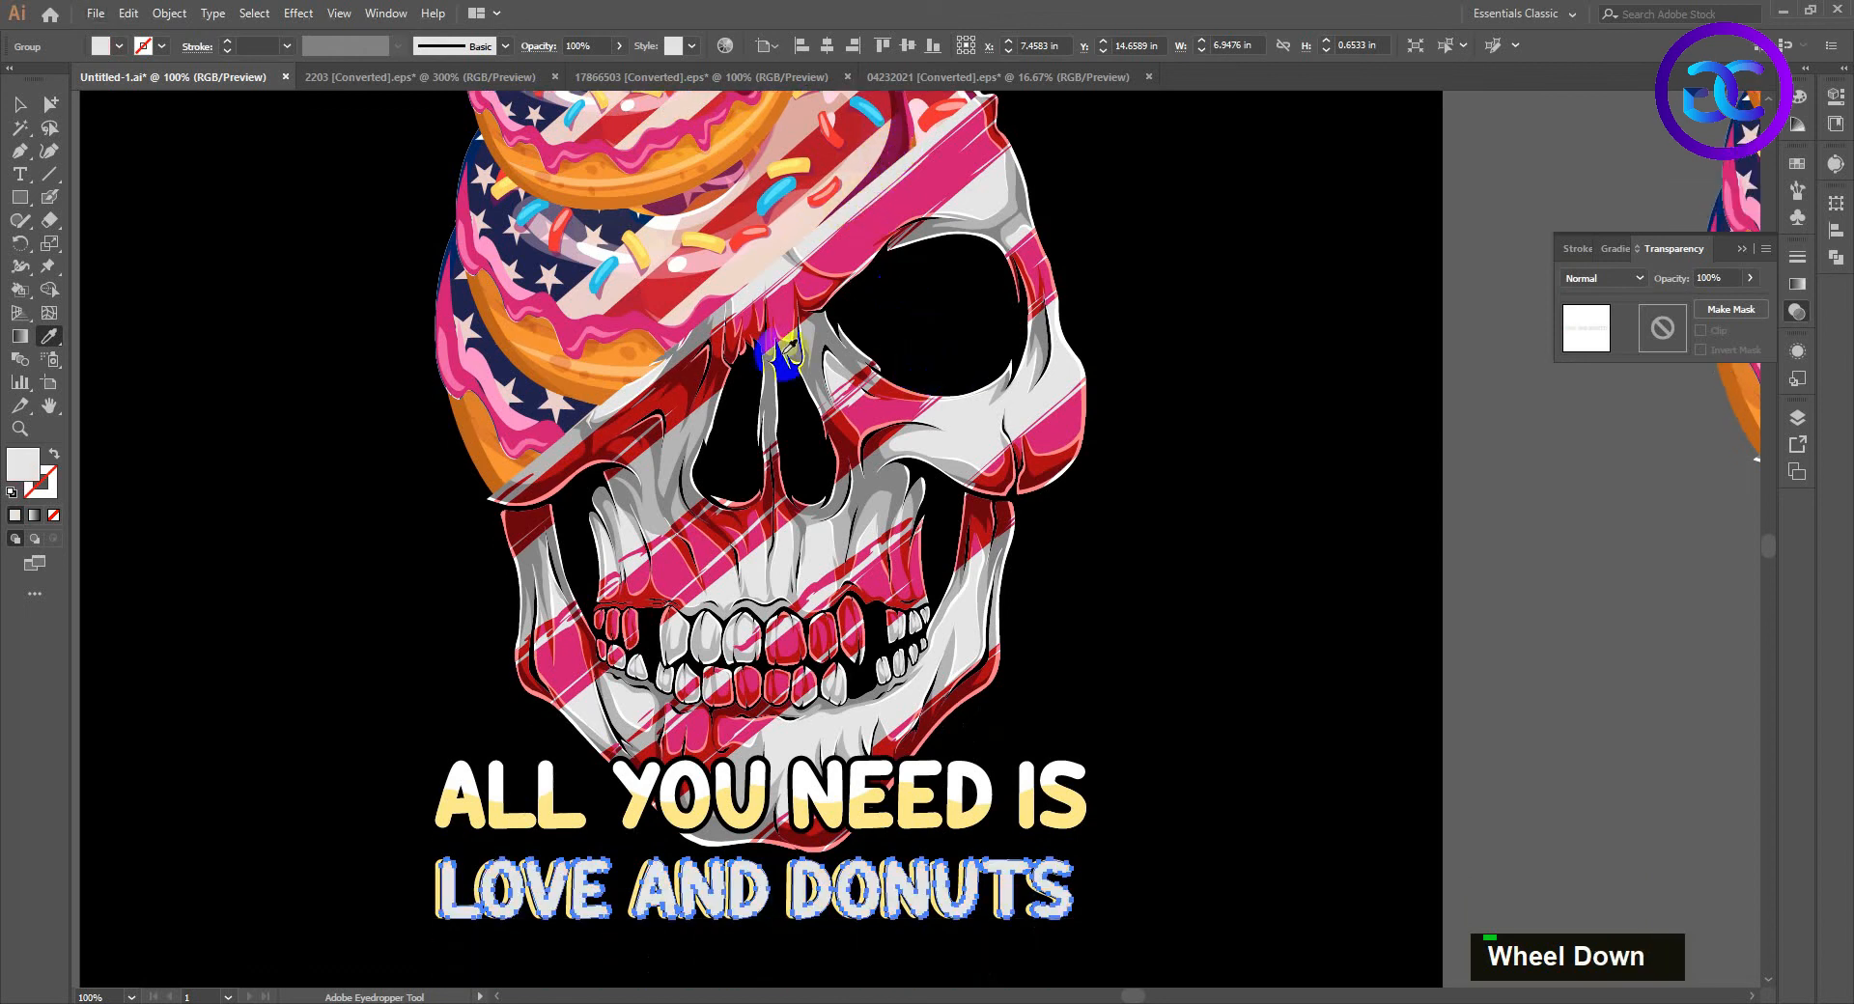
{"action": "left_click", "coordinate": [886, 200]}
{"action": "scroll", "coordinate": [869, 261], "scroll_direction": "down", "scroll_amount": 1}
{"action": "left_click", "coordinate": [18, 101]}
{"action": "left_click", "coordinate": [194, 351]}
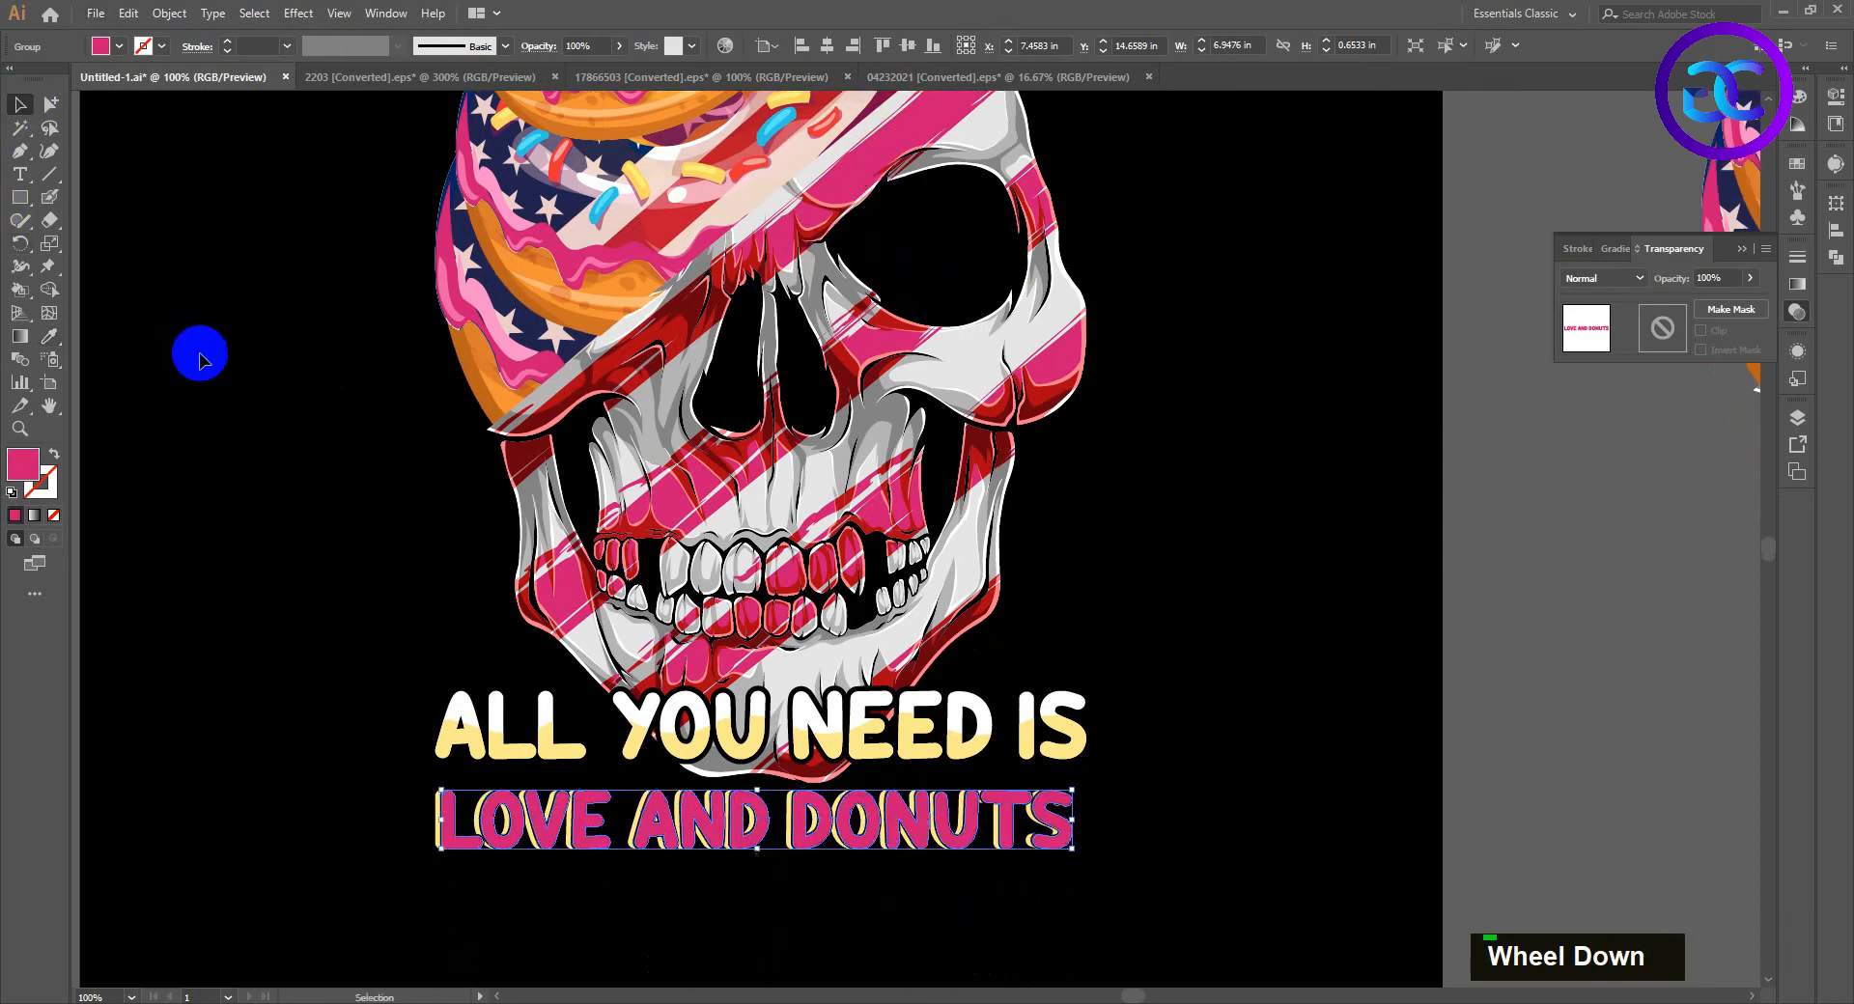
Step: Ungroup the spare skull artwork beside the artboard so that its top donut can be selected separately
{"action": "scroll", "coordinate": [261, 530], "scroll_direction": "down", "scroll_amount": 1}
{"action": "scroll", "coordinate": [410, 492], "scroll_direction": "down", "scroll_amount": 2}
{"action": "left_click_drag", "start_coordinate": [391, 537], "coordinate": [560, 546]}
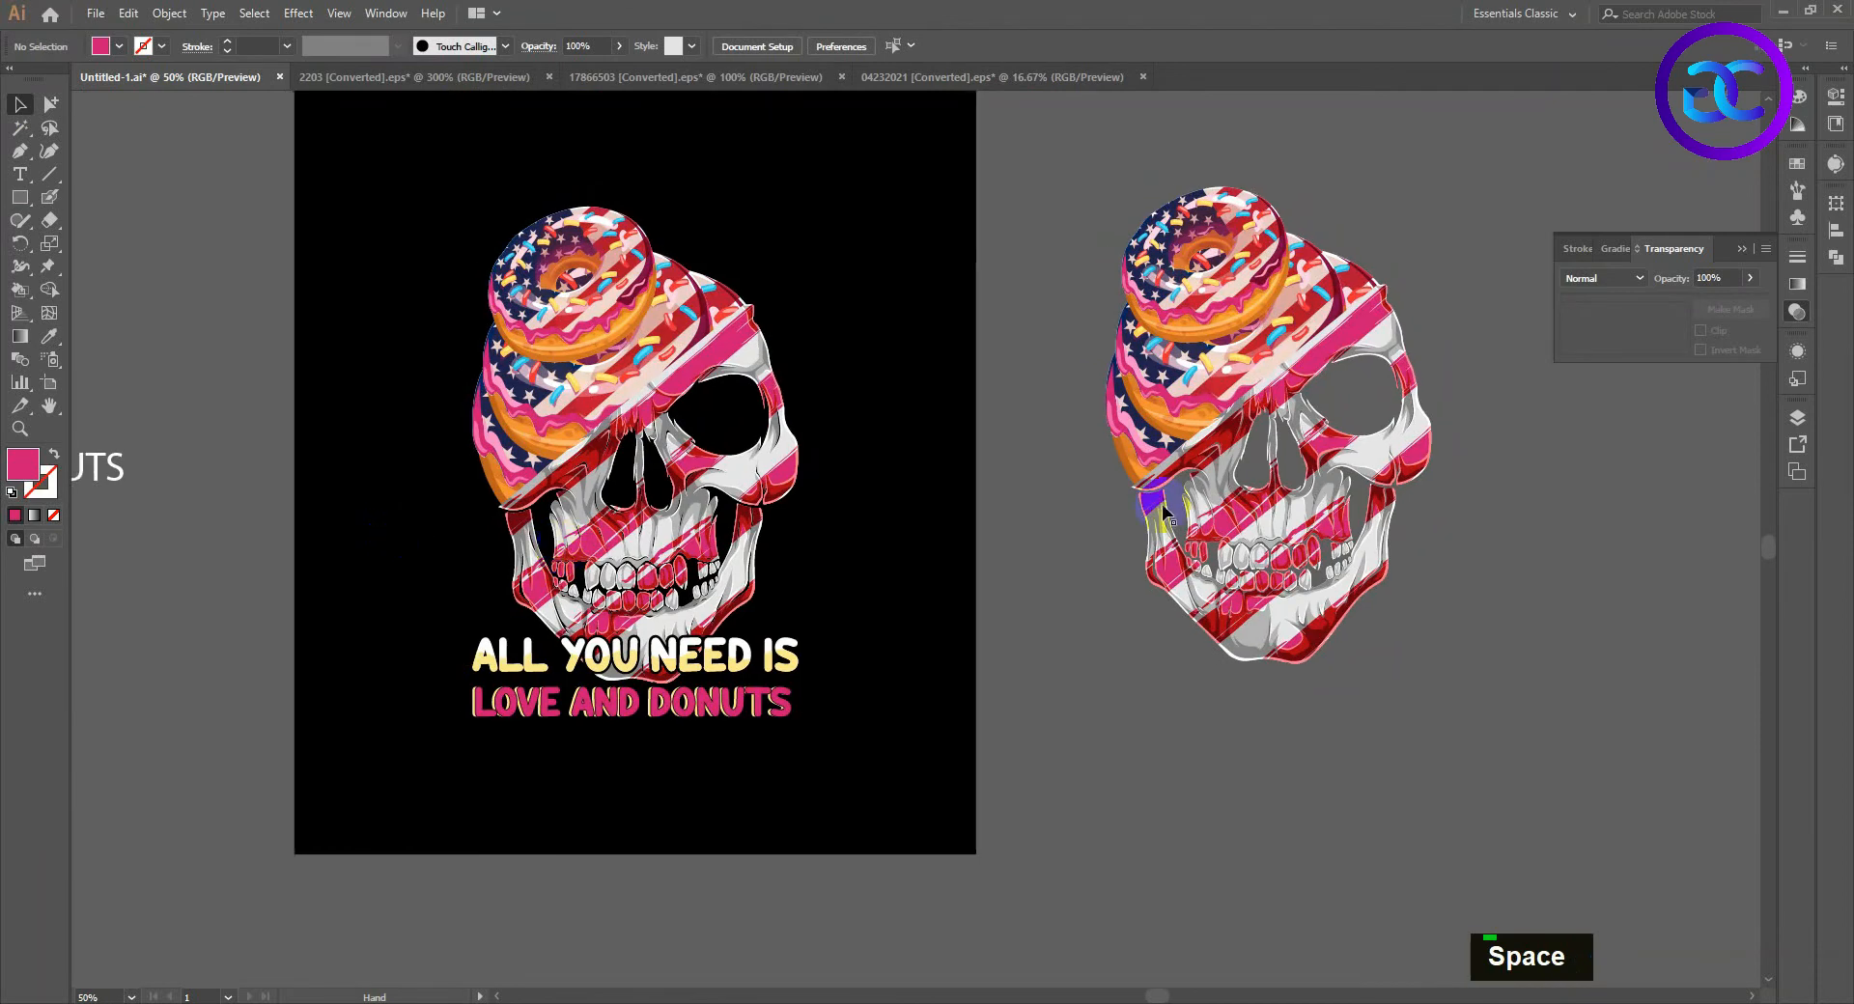
{"action": "right_click", "coordinate": [1166, 347]}
{"action": "left_click", "coordinate": [1210, 504]}
{"action": "right_click", "coordinate": [1202, 242]}
{"action": "left_click", "coordinate": [1250, 402]}
{"action": "left_click", "coordinate": [1257, 174]}
{"action": "right_click", "coordinate": [1120, 263]}
{"action": "left_click", "coordinate": [1072, 280]}
Step: Move the top flag donut onto the O of "DONUTS" and bring it to the front
{"action": "left_click_drag", "start_coordinate": [1186, 265], "coordinate": [886, 579]}
{"action": "scroll", "coordinate": [1053, 705], "scroll_direction": "up", "scroll_amount": 1}
{"action": "left_click_drag", "start_coordinate": [1186, 657], "coordinate": [1055, 670]}
{"action": "scroll", "coordinate": [1055, 670], "scroll_direction": "up", "scroll_amount": 2}
{"action": "left_click", "coordinate": [1253, 566]}
{"action": "left_click_drag", "start_coordinate": [1332, 334], "coordinate": [672, 801]}
{"action": "scroll", "coordinate": [671, 801], "scroll_direction": "up", "scroll_amount": 2}
{"action": "key", "text": "ctrl+shift+bracketright"}
{"action": "left_click", "coordinate": [878, 787]}
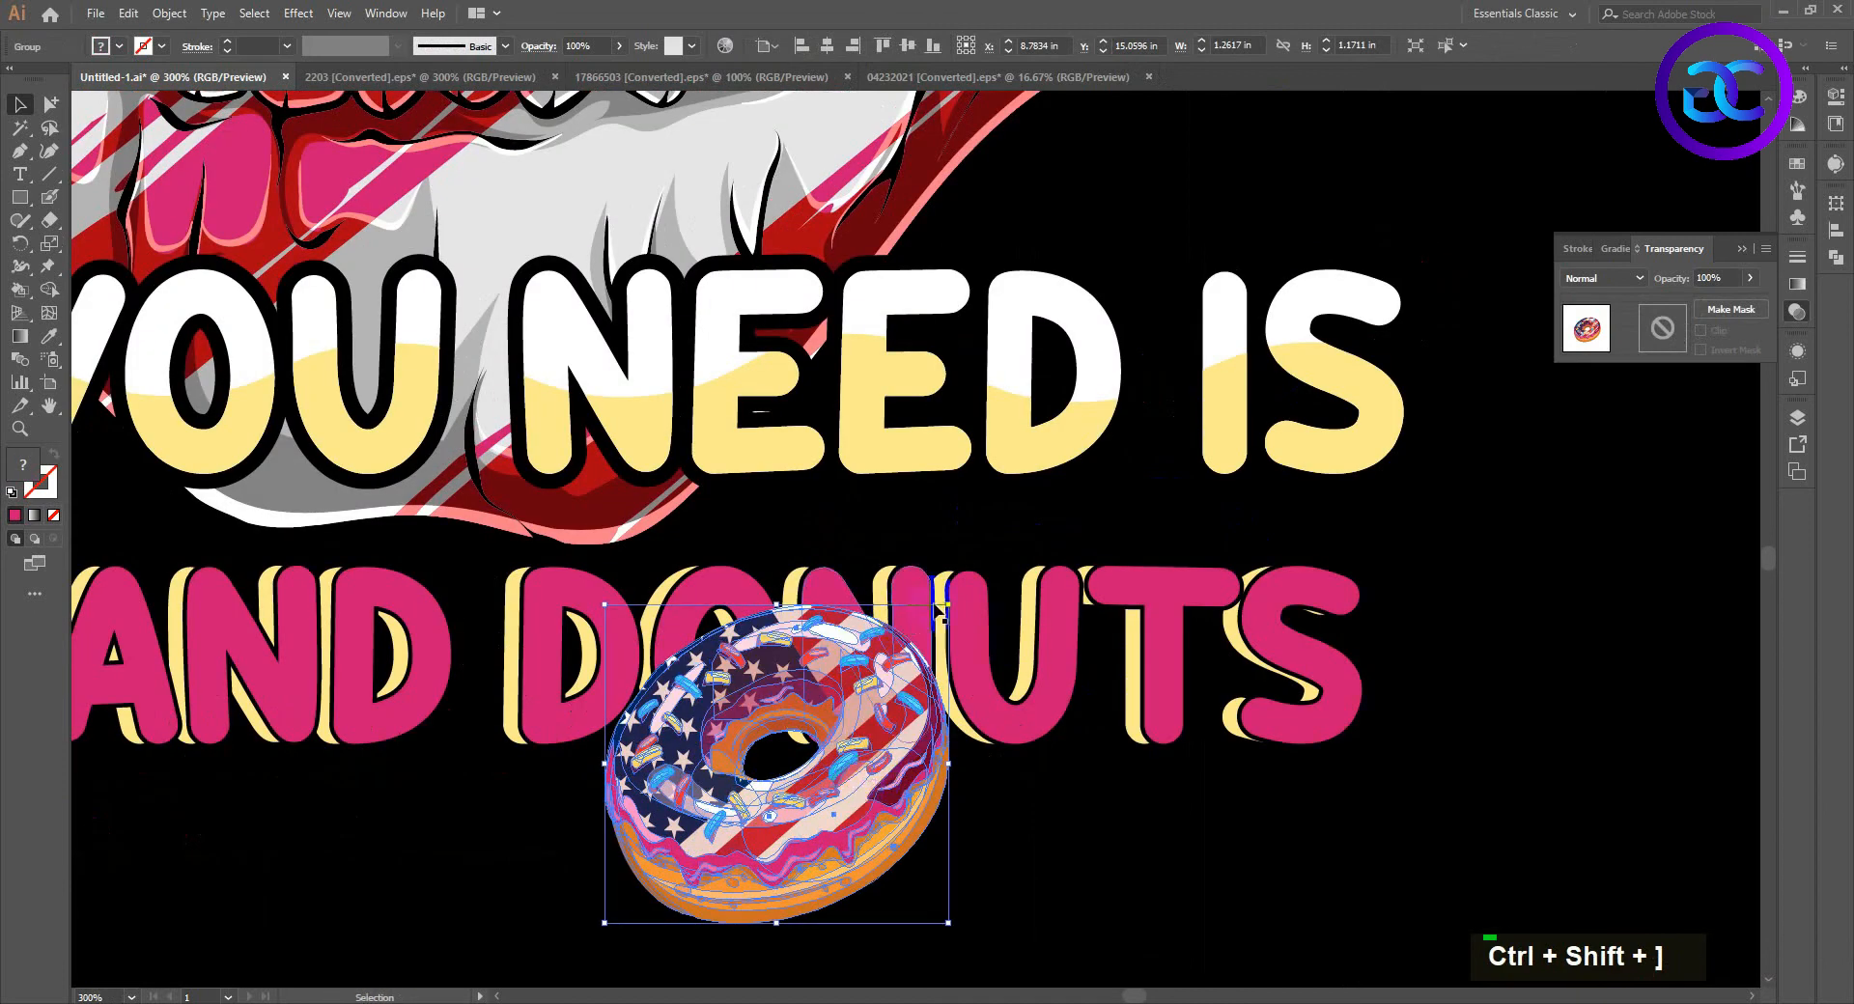
Step: Resize the donut to about 0.39 in wide and 0.46 in high so it sits inside the O of "DONUTS"
{"action": "left_click_drag", "start_coordinate": [912, 705], "coordinate": [807, 638]}
{"action": "scroll", "coordinate": [816, 889], "scroll_direction": "up", "scroll_amount": 2}
{"action": "left_click_drag", "start_coordinate": [869, 507], "coordinate": [757, 512]}
Step: Reflect the donut in the O of "DONUTS" across the vertical axis, with the preview turned on
{"action": "right_click", "coordinate": [807, 560]}
{"action": "mouse_move", "coordinate": [890, 749]}
{"action": "left_click", "coordinate": [1026, 811]}
{"action": "left_click", "coordinate": [1127, 590]}
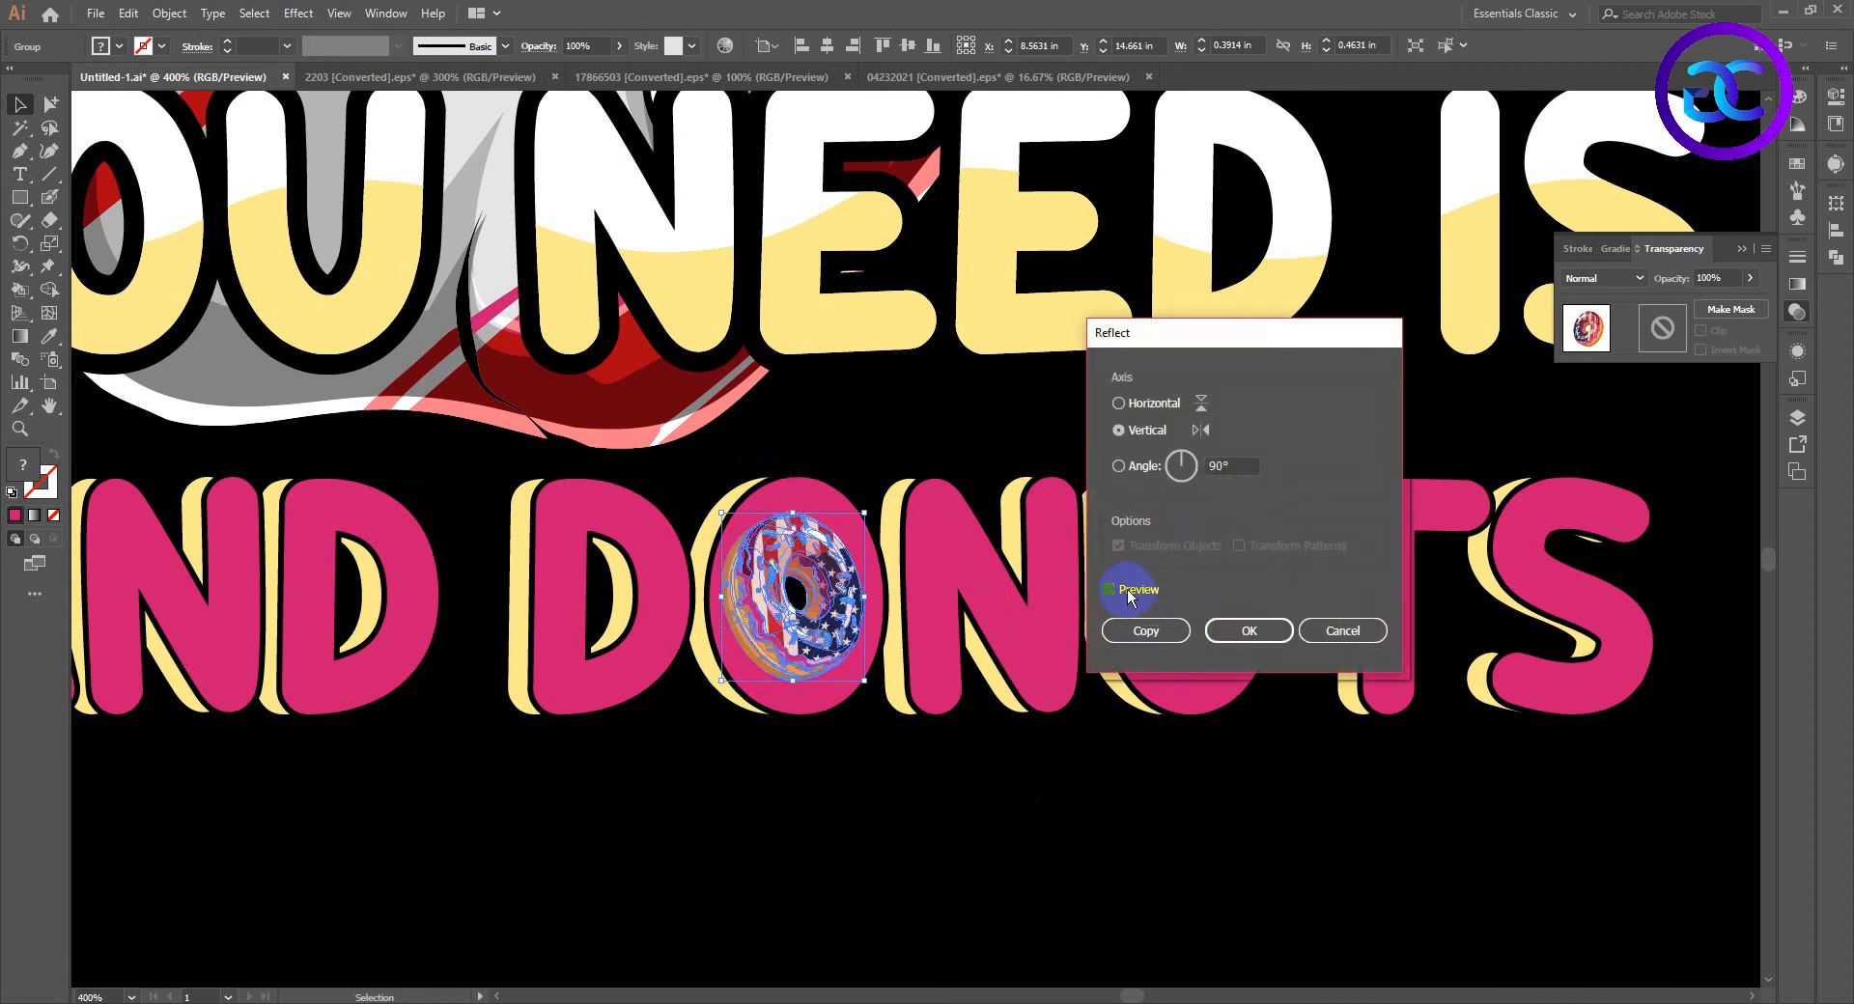
{"action": "left_click", "coordinate": [1222, 633]}
Step: Tilt the mirrored donut slightly and stretch it until it covers the whole pink O of "DONUTS", then deselect it
{"action": "double_click", "coordinate": [850, 584]}
{"action": "scroll", "coordinate": [849, 584], "scroll_direction": "up", "scroll_amount": 1}
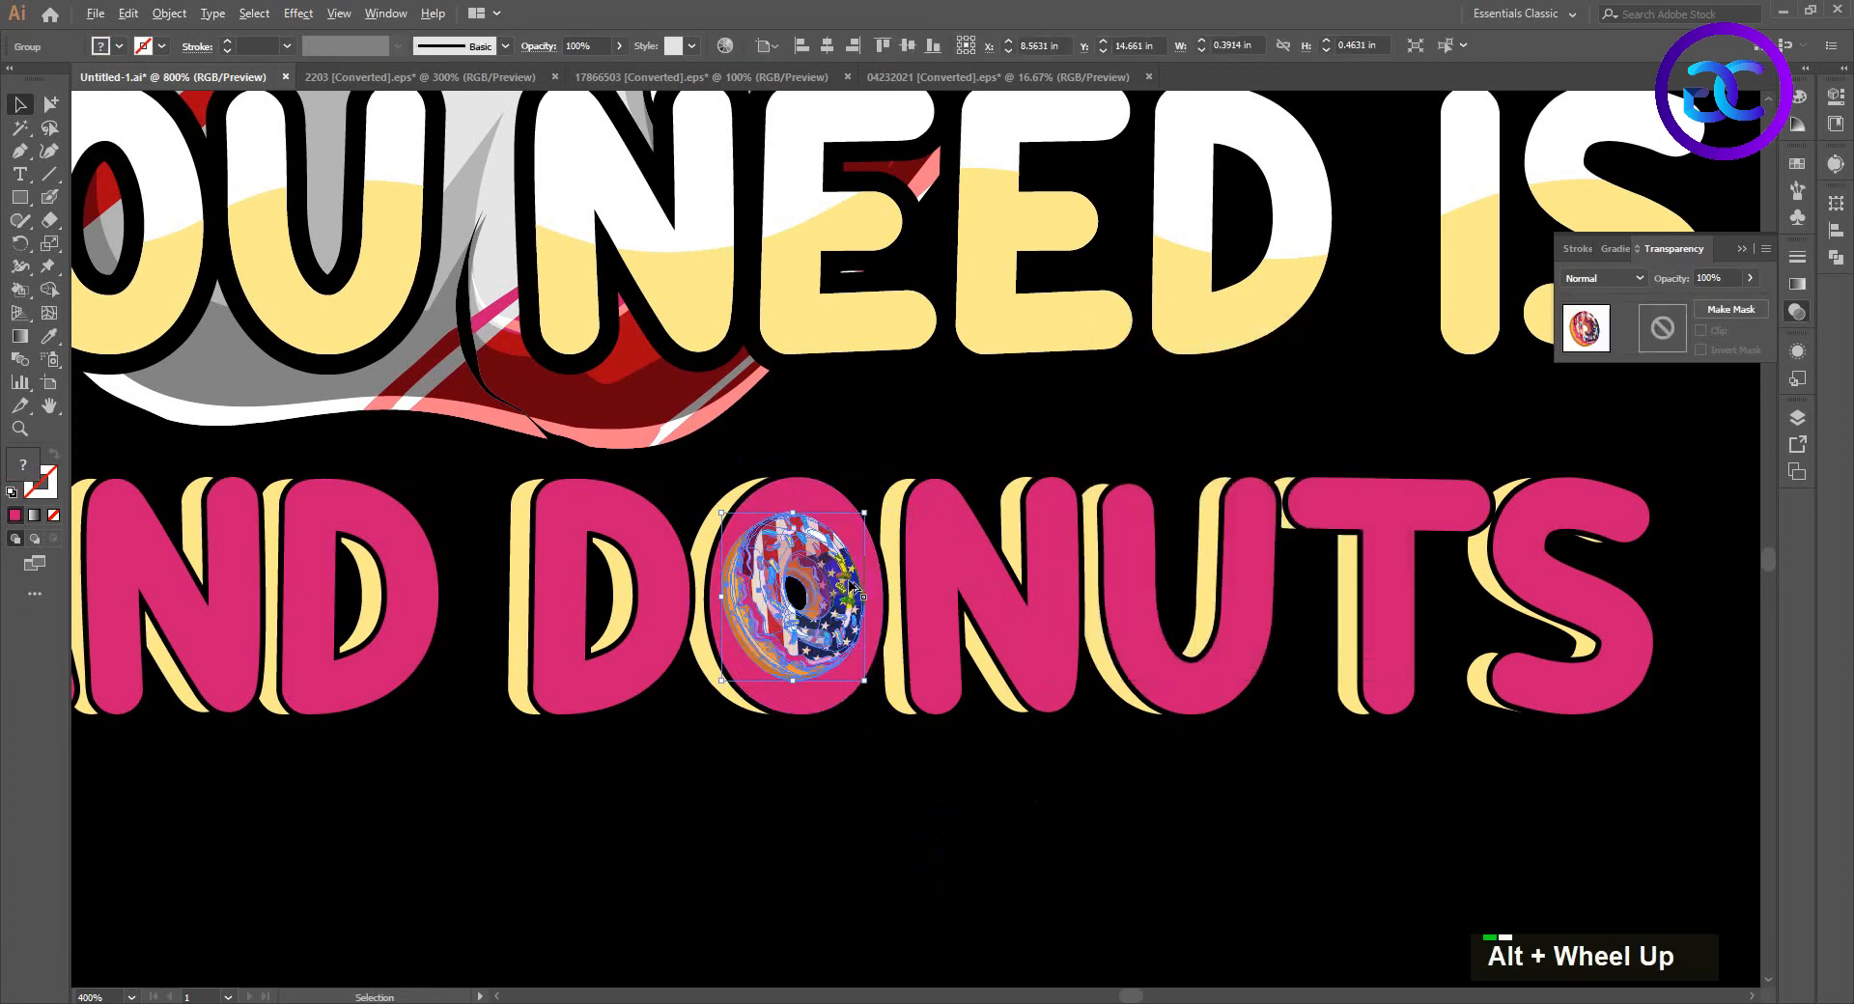
{"action": "left_click_drag", "start_coordinate": [882, 432], "coordinate": [889, 467]}
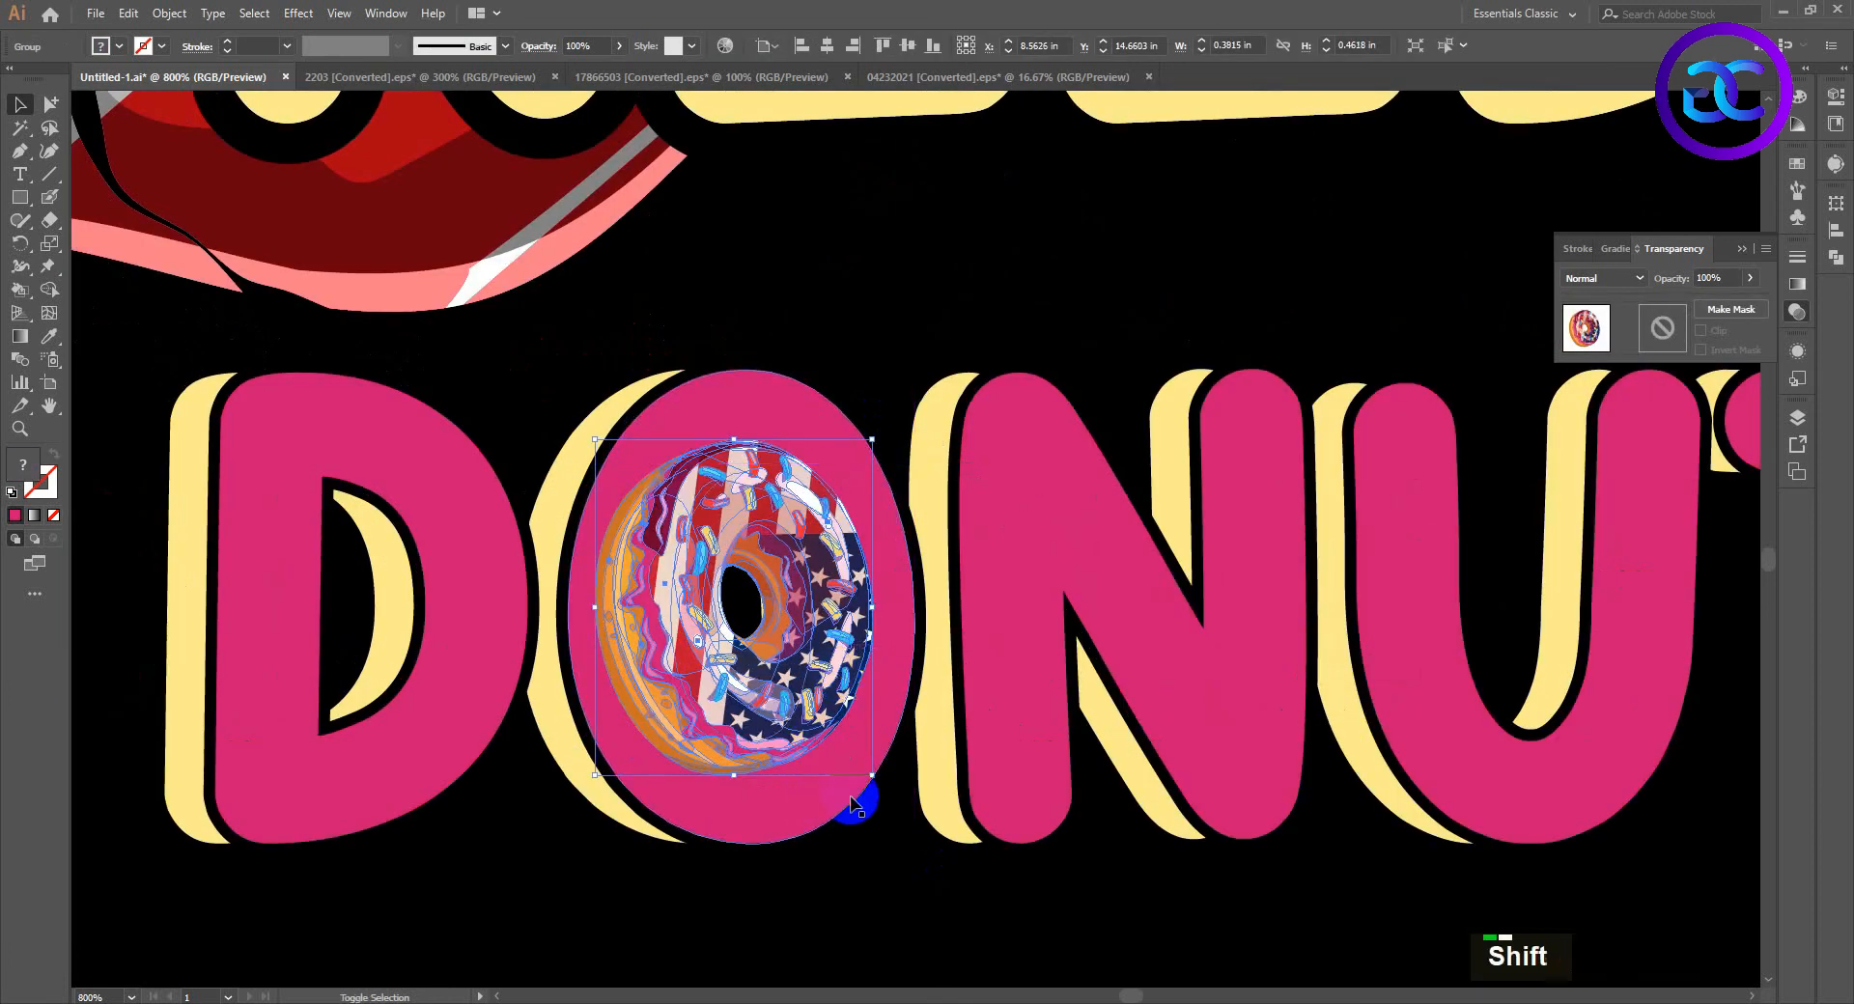
{"action": "left_click_drag", "start_coordinate": [869, 775], "coordinate": [909, 820]}
{"action": "left_click_drag", "start_coordinate": [775, 744], "coordinate": [753, 744]}
{"action": "left_click_drag", "start_coordinate": [746, 396], "coordinate": [747, 370]}
{"action": "left_click_drag", "start_coordinate": [745, 822], "coordinate": [743, 851]}
{"action": "left_click", "coordinate": [746, 864]}
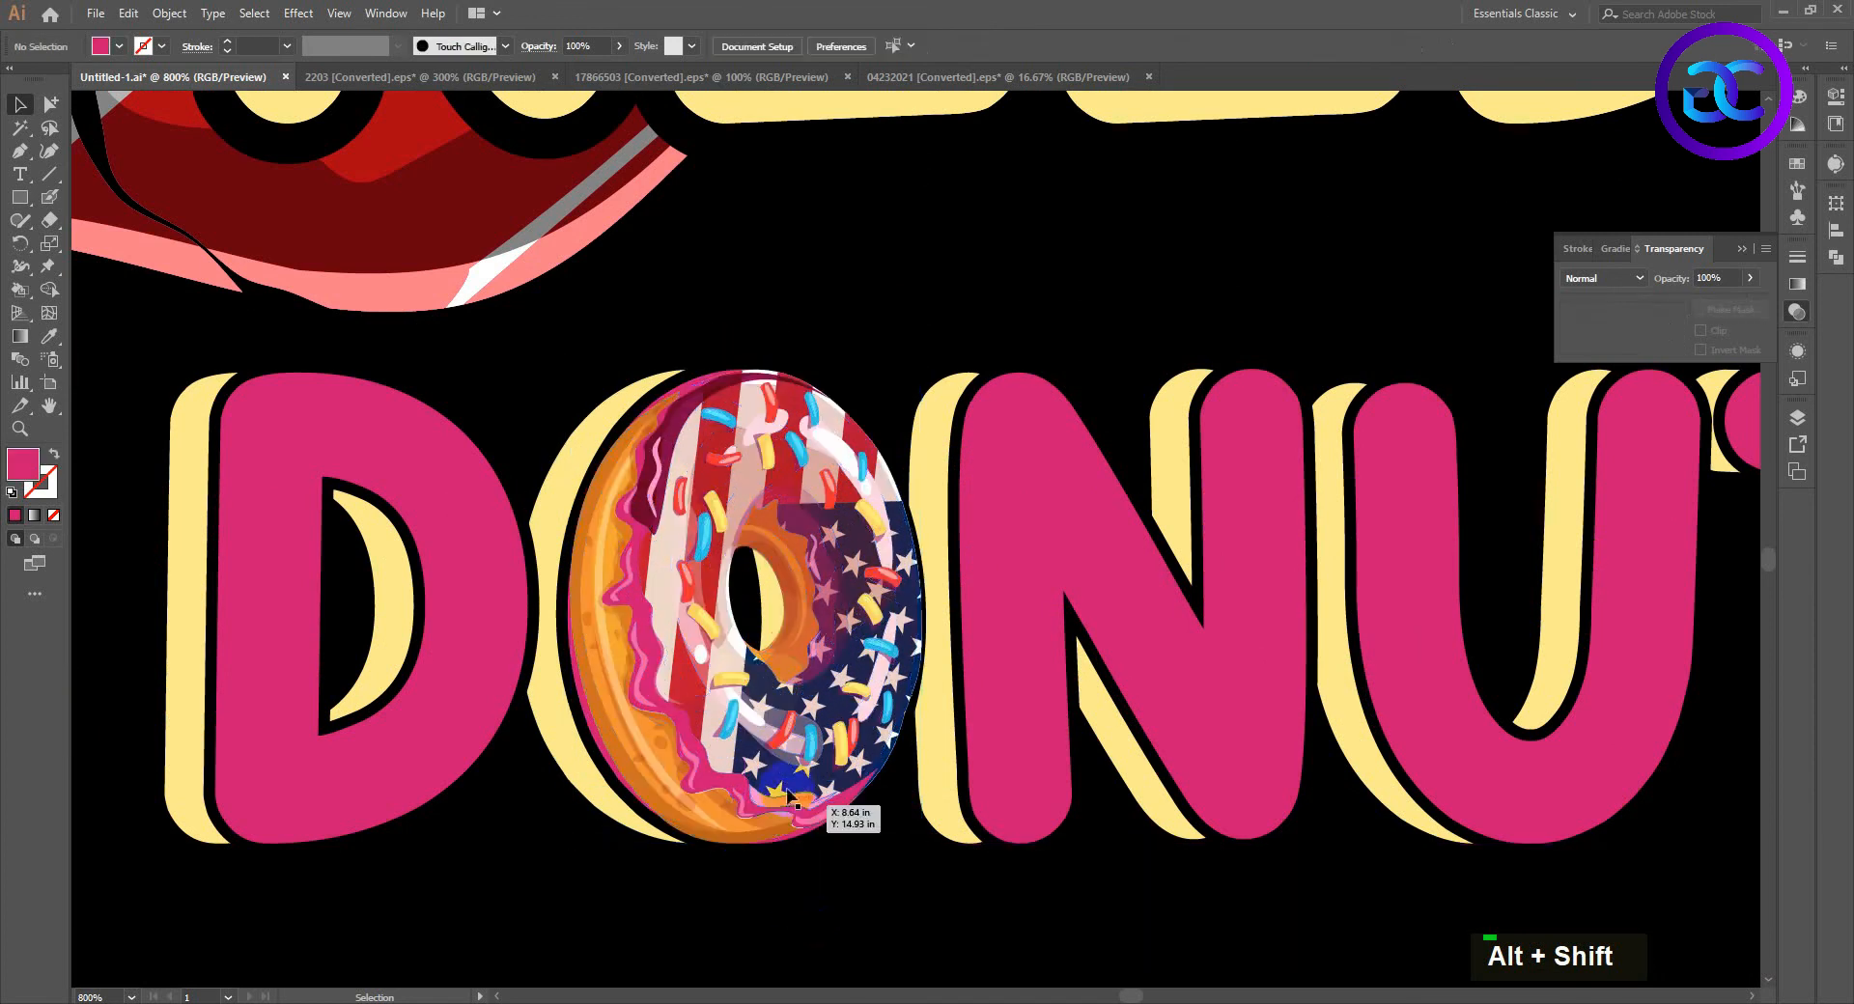
Step: Duplicate the donut from "DONUTS" and place the copy over the O of "LOVE", then deselect it
{"action": "left_click", "coordinate": [701, 764]}
{"action": "scroll", "coordinate": [778, 878], "scroll_direction": "down", "scroll_amount": 2}
{"action": "left_click", "coordinate": [905, 856]}
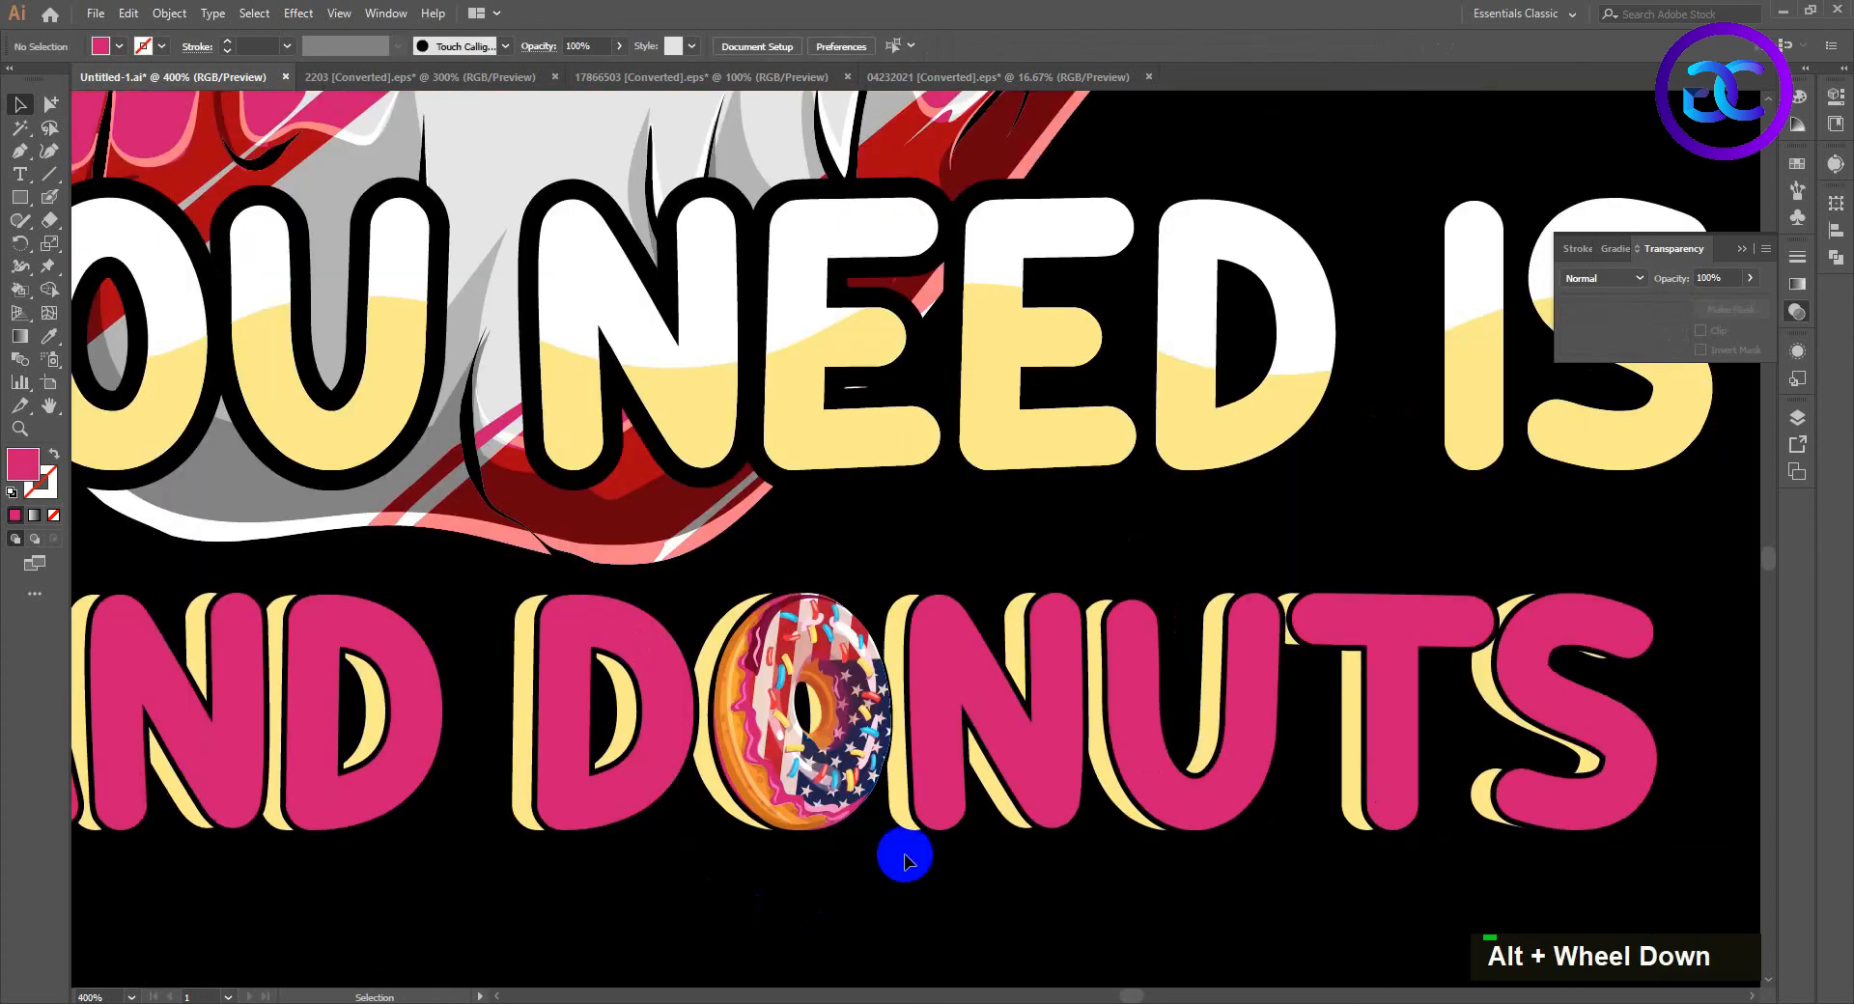
{"action": "scroll", "coordinate": [841, 892], "scroll_direction": "down", "scroll_amount": 1}
{"action": "left_click_drag", "start_coordinate": [841, 892], "coordinate": [214, 682]}
{"action": "scroll", "coordinate": [943, 794], "scroll_direction": "down", "scroll_amount": 1}
{"action": "scroll", "coordinate": [1277, 687], "scroll_direction": "up", "scroll_amount": 1}
{"action": "scroll", "coordinate": [385, 786], "scroll_direction": "up", "scroll_amount": 1}
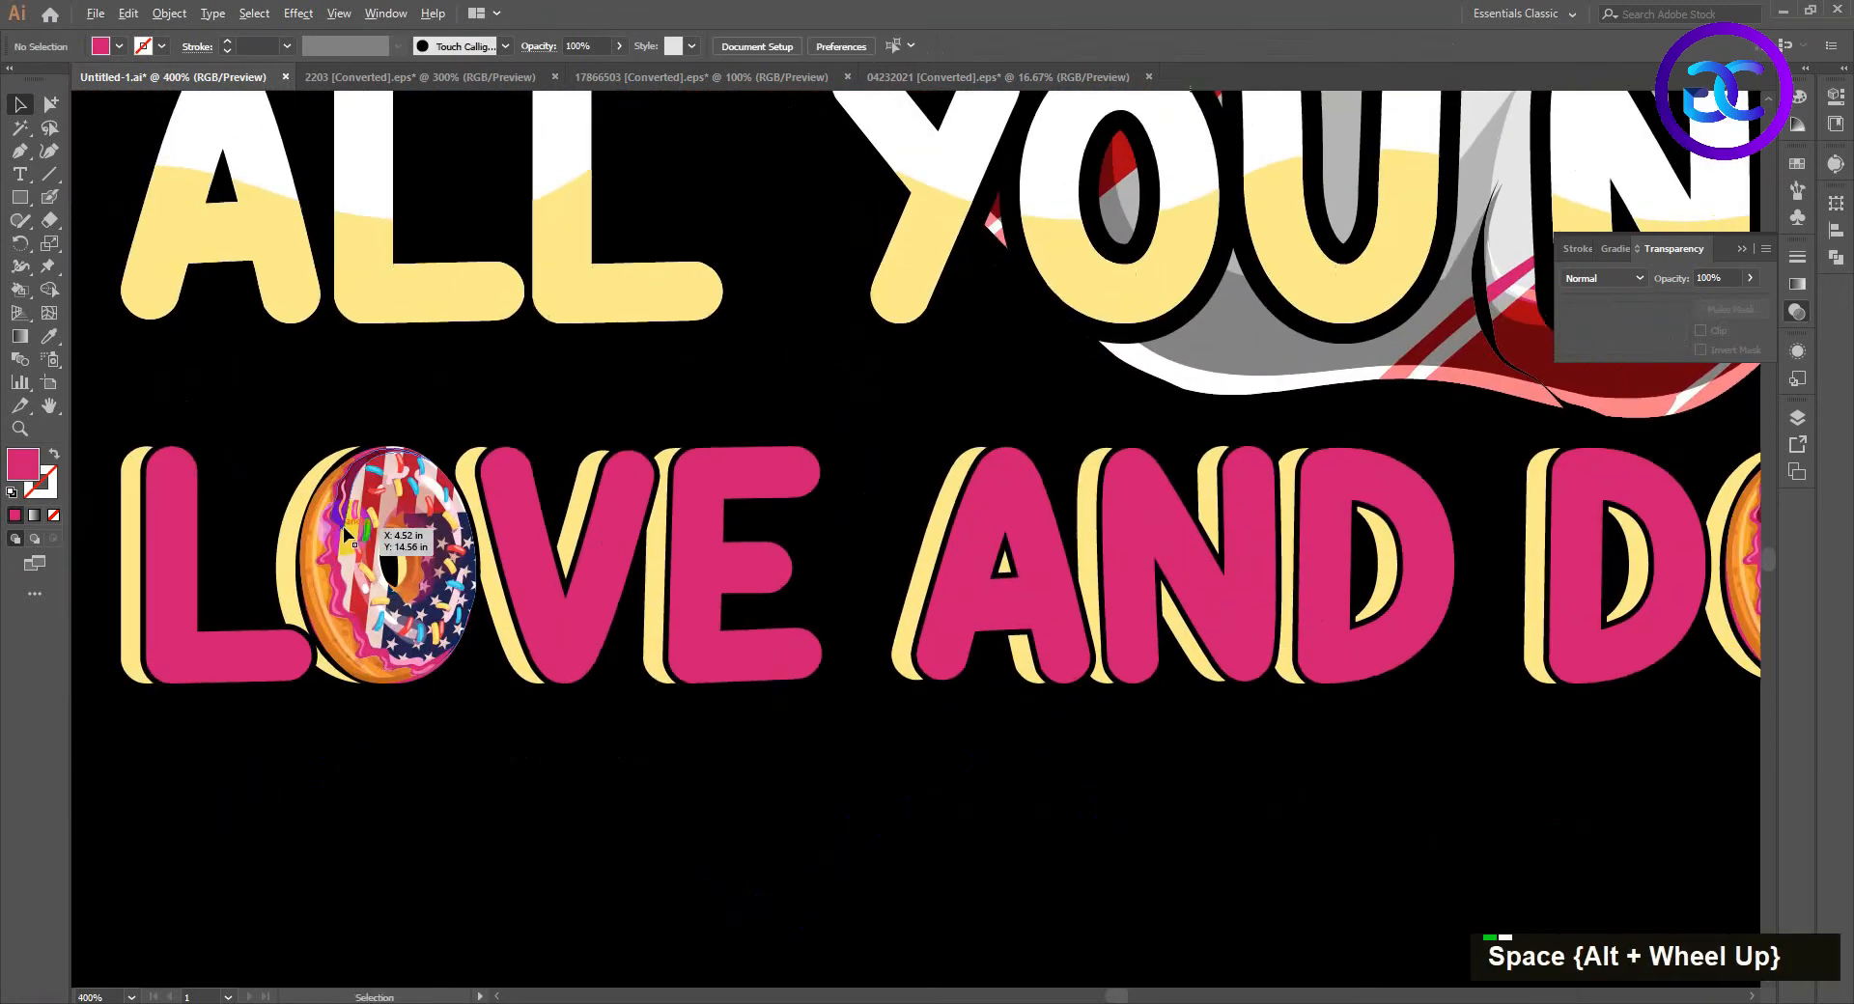
Step: Examine both donut letters in "LOVE AND DONUTS" up close and within the whole design
{"action": "scroll", "coordinate": [449, 772], "scroll_direction": "down", "scroll_amount": 3}
{"action": "scroll", "coordinate": [1019, 796], "scroll_direction": "down", "scroll_amount": 1}
{"action": "scroll", "coordinate": [966, 792], "scroll_direction": "down", "scroll_amount": 1}
{"action": "scroll", "coordinate": [802, 778], "scroll_direction": "up", "scroll_amount": 2}
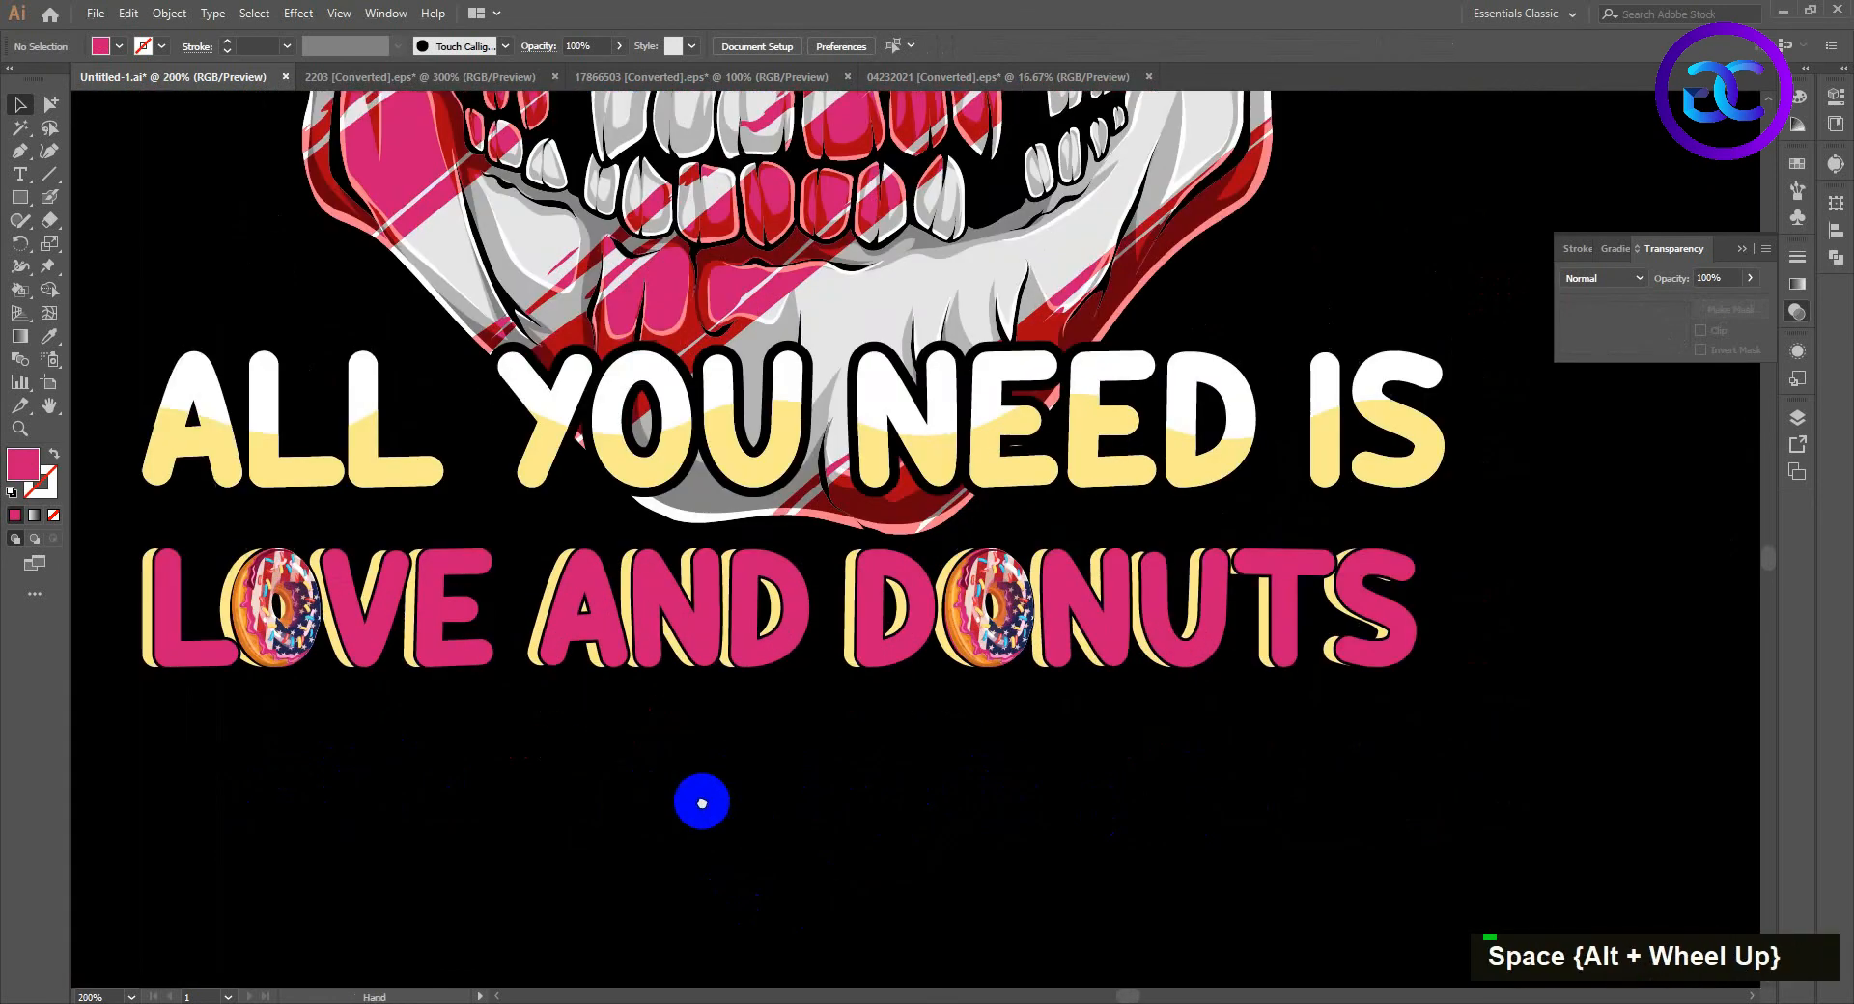
{"action": "scroll", "coordinate": [1057, 676], "scroll_direction": "up", "scroll_amount": 1}
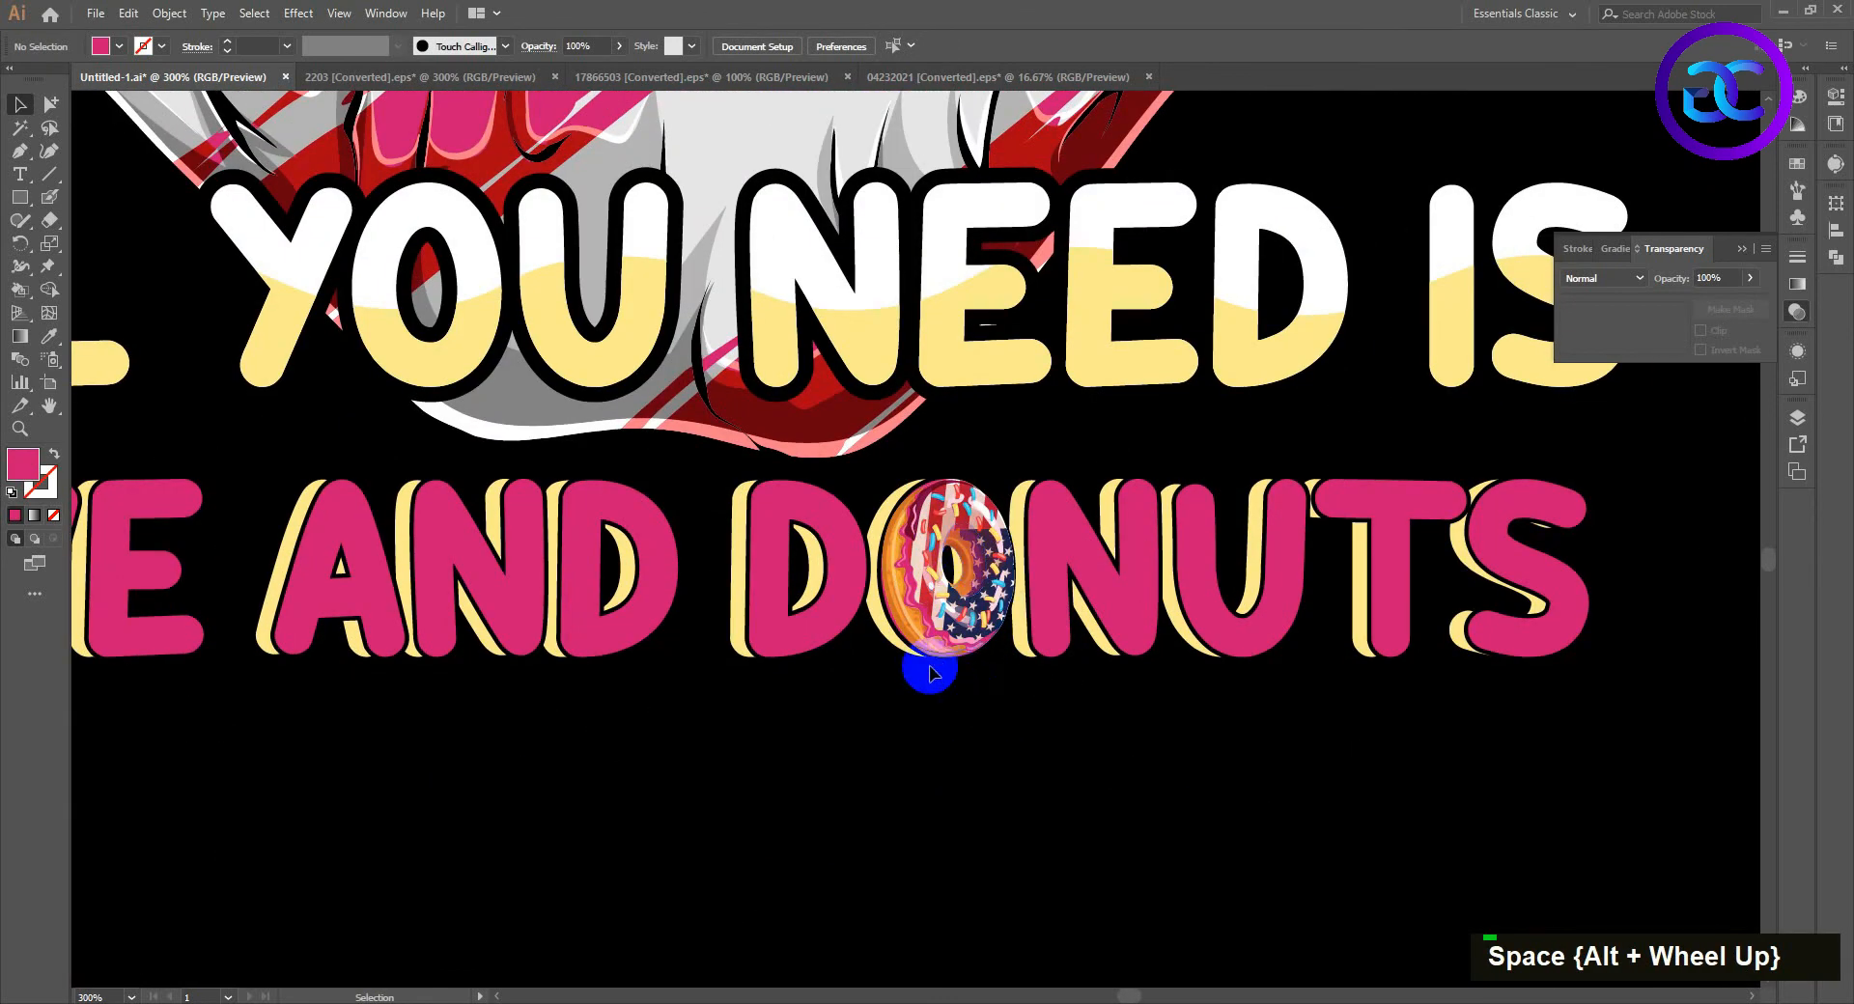
{"action": "scroll", "coordinate": [968, 632], "scroll_direction": "up", "scroll_amount": 2}
{"action": "scroll", "coordinate": [978, 639], "scroll_direction": "down", "scroll_amount": 6}
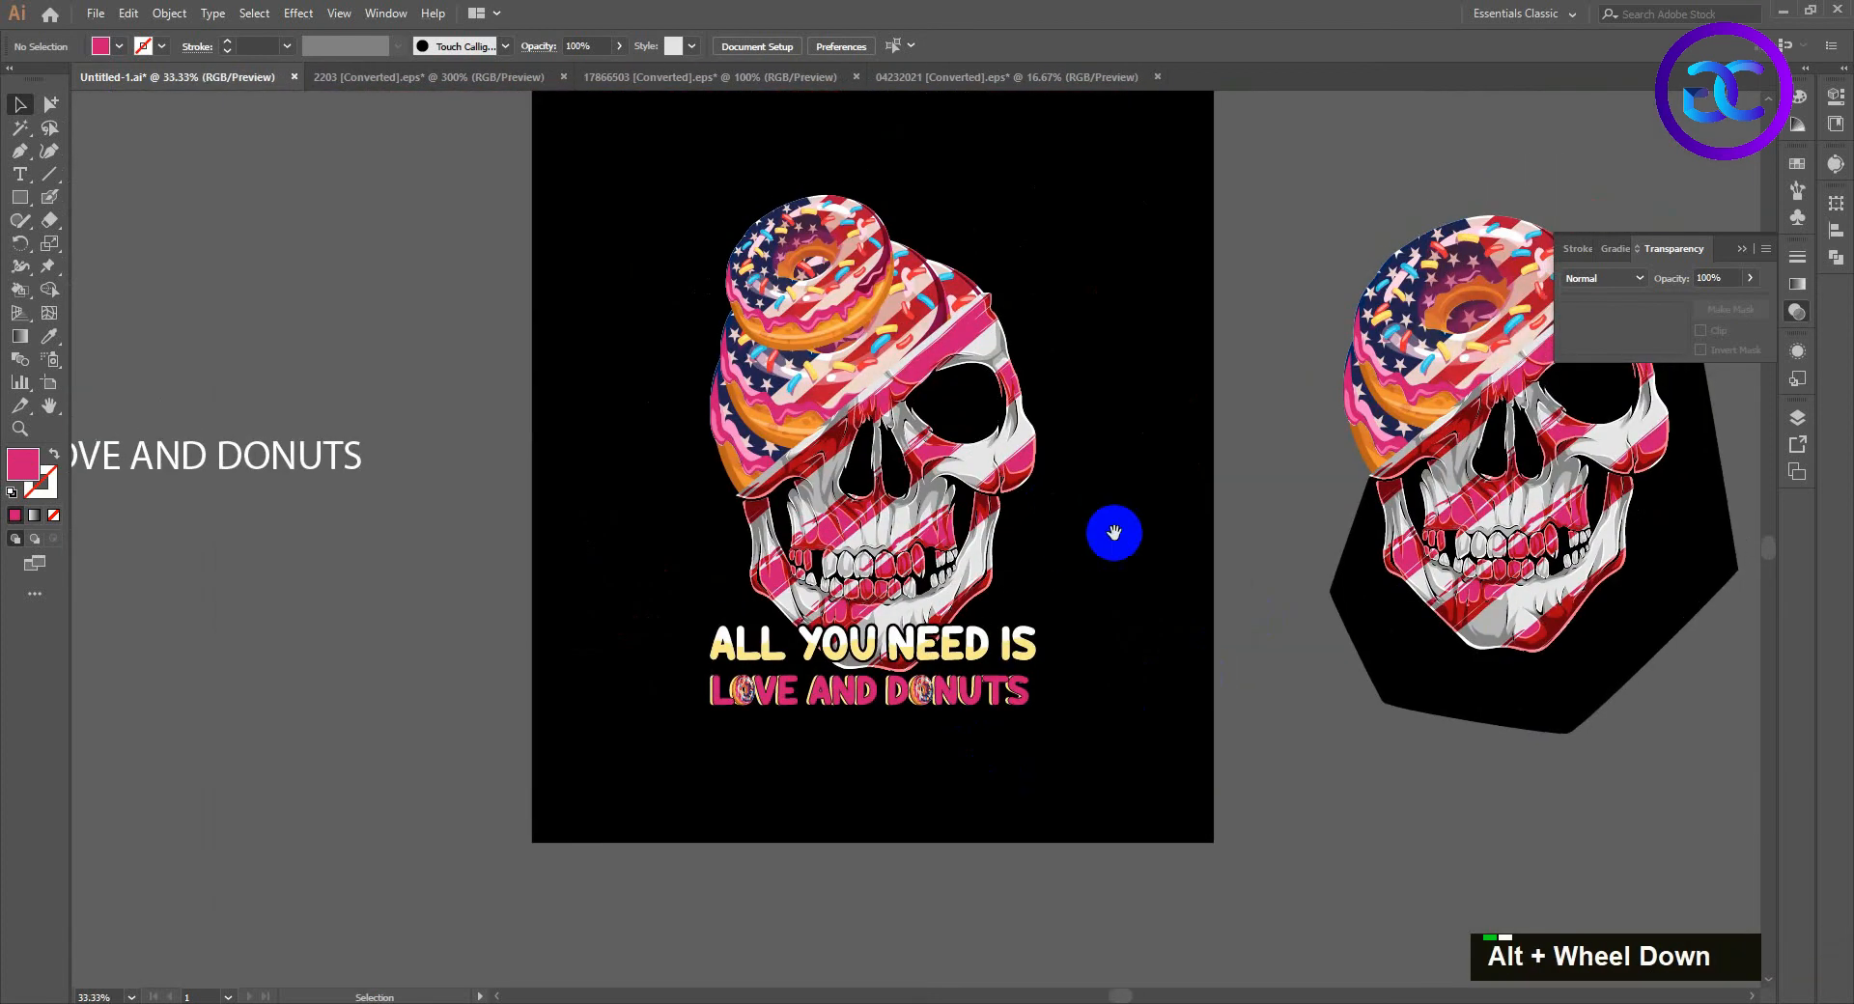
Step: Delete the spare skull artwork with its black backing shape beside the artboard
{"action": "scroll", "coordinate": [1107, 540], "scroll_direction": "down", "scroll_amount": 1}
{"action": "left_click", "coordinate": [1233, 704]}
{"action": "key", "text": "Delete"}
{"action": "scroll", "coordinate": [926, 446], "scroll_direction": "up", "scroll_amount": 1}
{"action": "scroll", "coordinate": [993, 440], "scroll_direction": "up", "scroll_amount": 1}
{"action": "left_click_drag", "start_coordinate": [627, 301], "coordinate": [1192, 902]}
{"action": "right_click", "coordinate": [946, 556]}
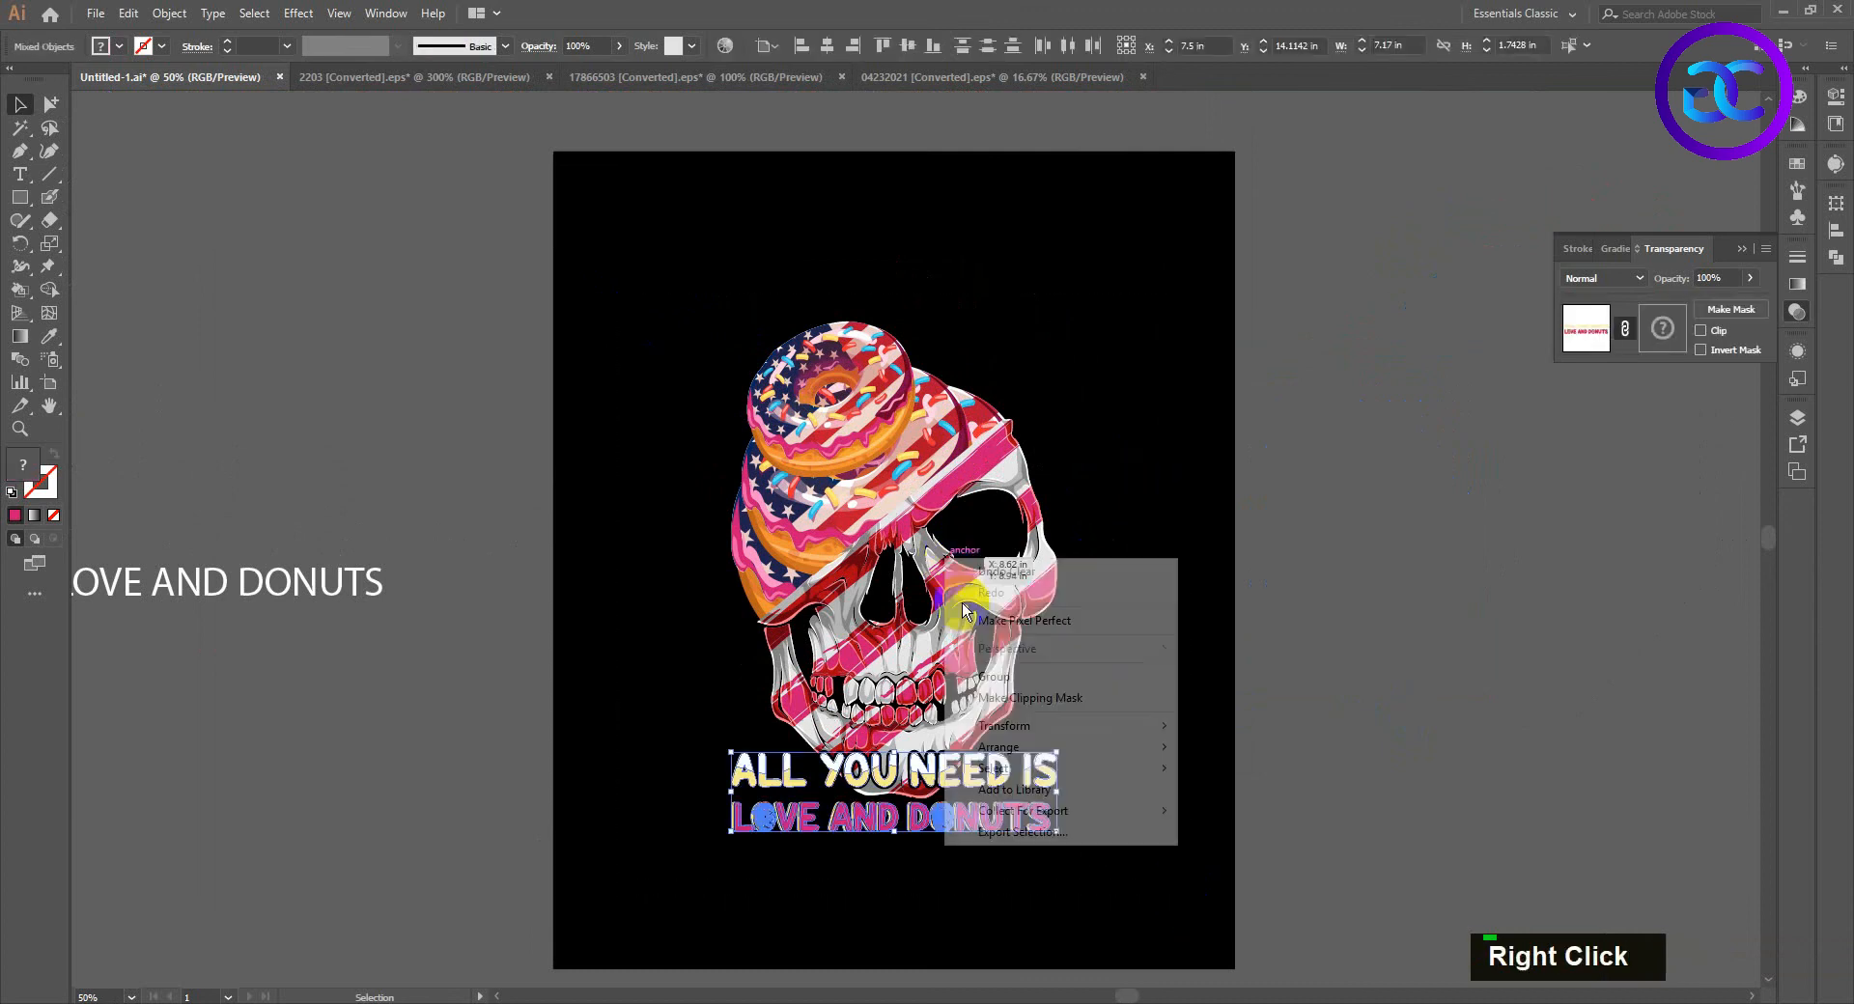
{"action": "left_click", "coordinate": [1223, 433]}
Step: Lock the black background rectangle, and group the skull artwork with the lettering and its donuts
{"action": "double_click", "coordinate": [1152, 338]}
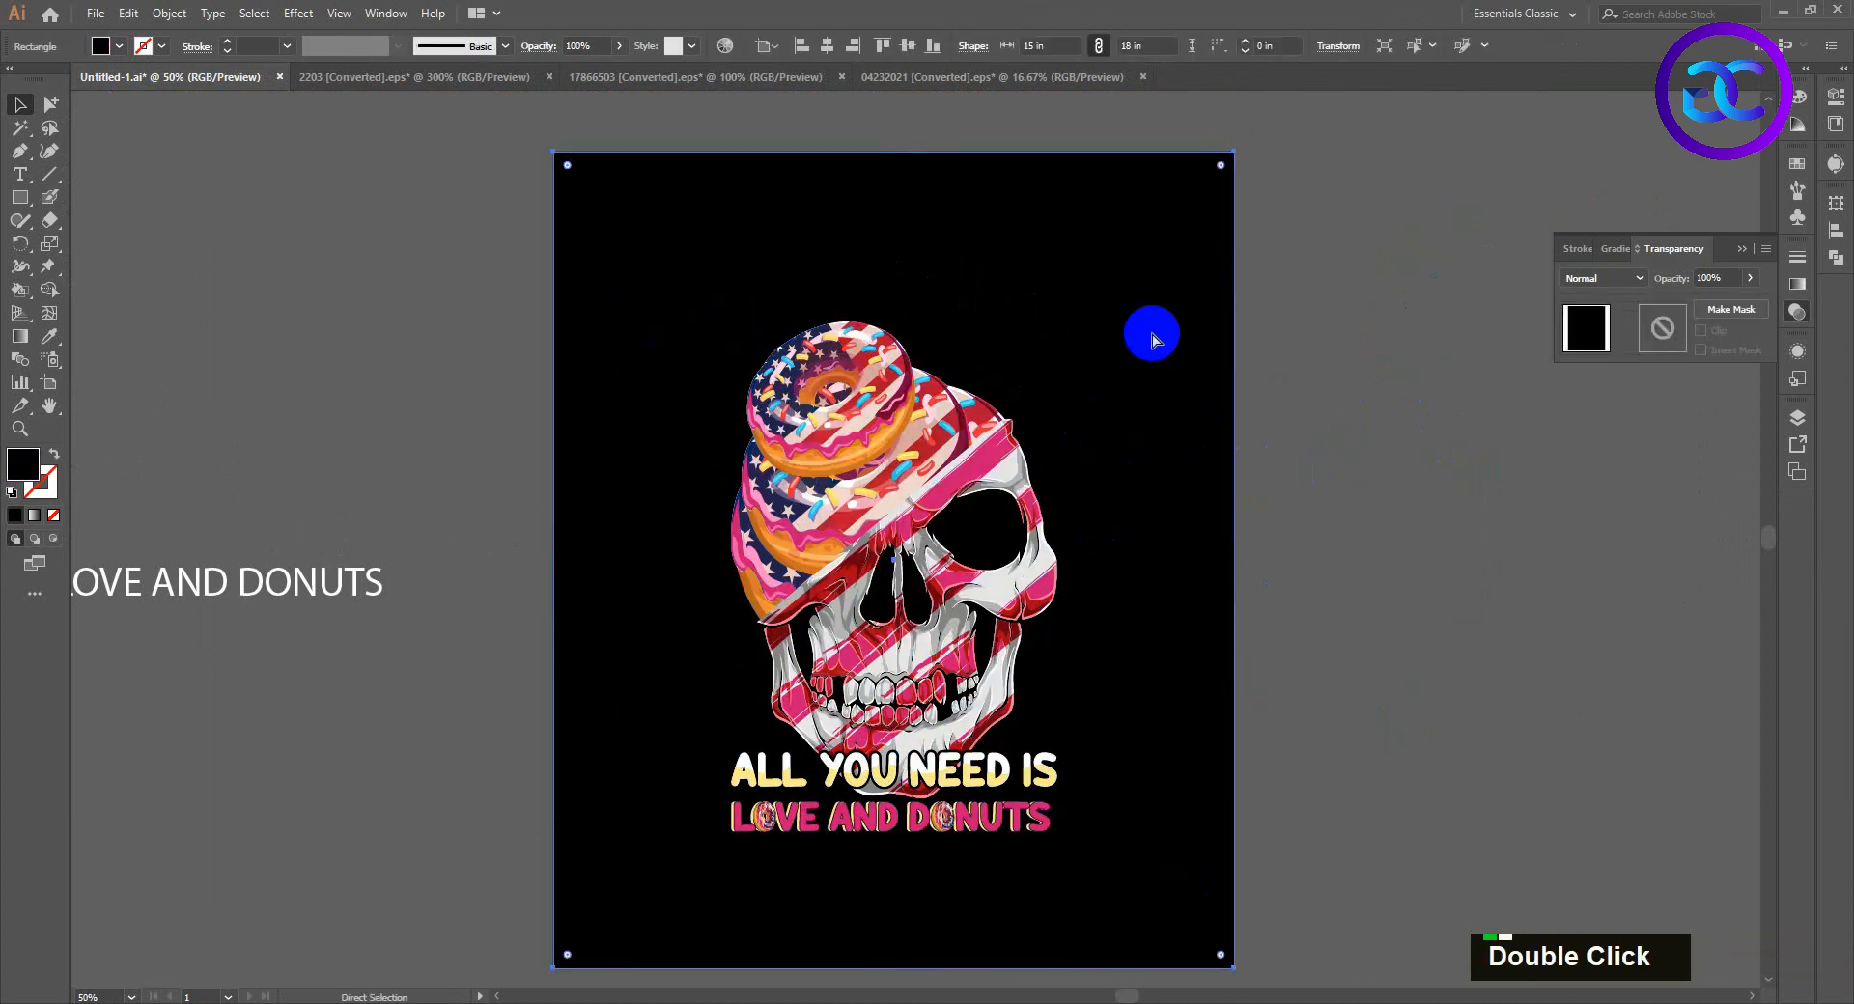
{"action": "key", "text": "ctrl+2"}
{"action": "left_click_drag", "start_coordinate": [650, 270], "coordinate": [1149, 917]}
{"action": "right_click", "coordinate": [946, 554]}
{"action": "left_click", "coordinate": [994, 669]}
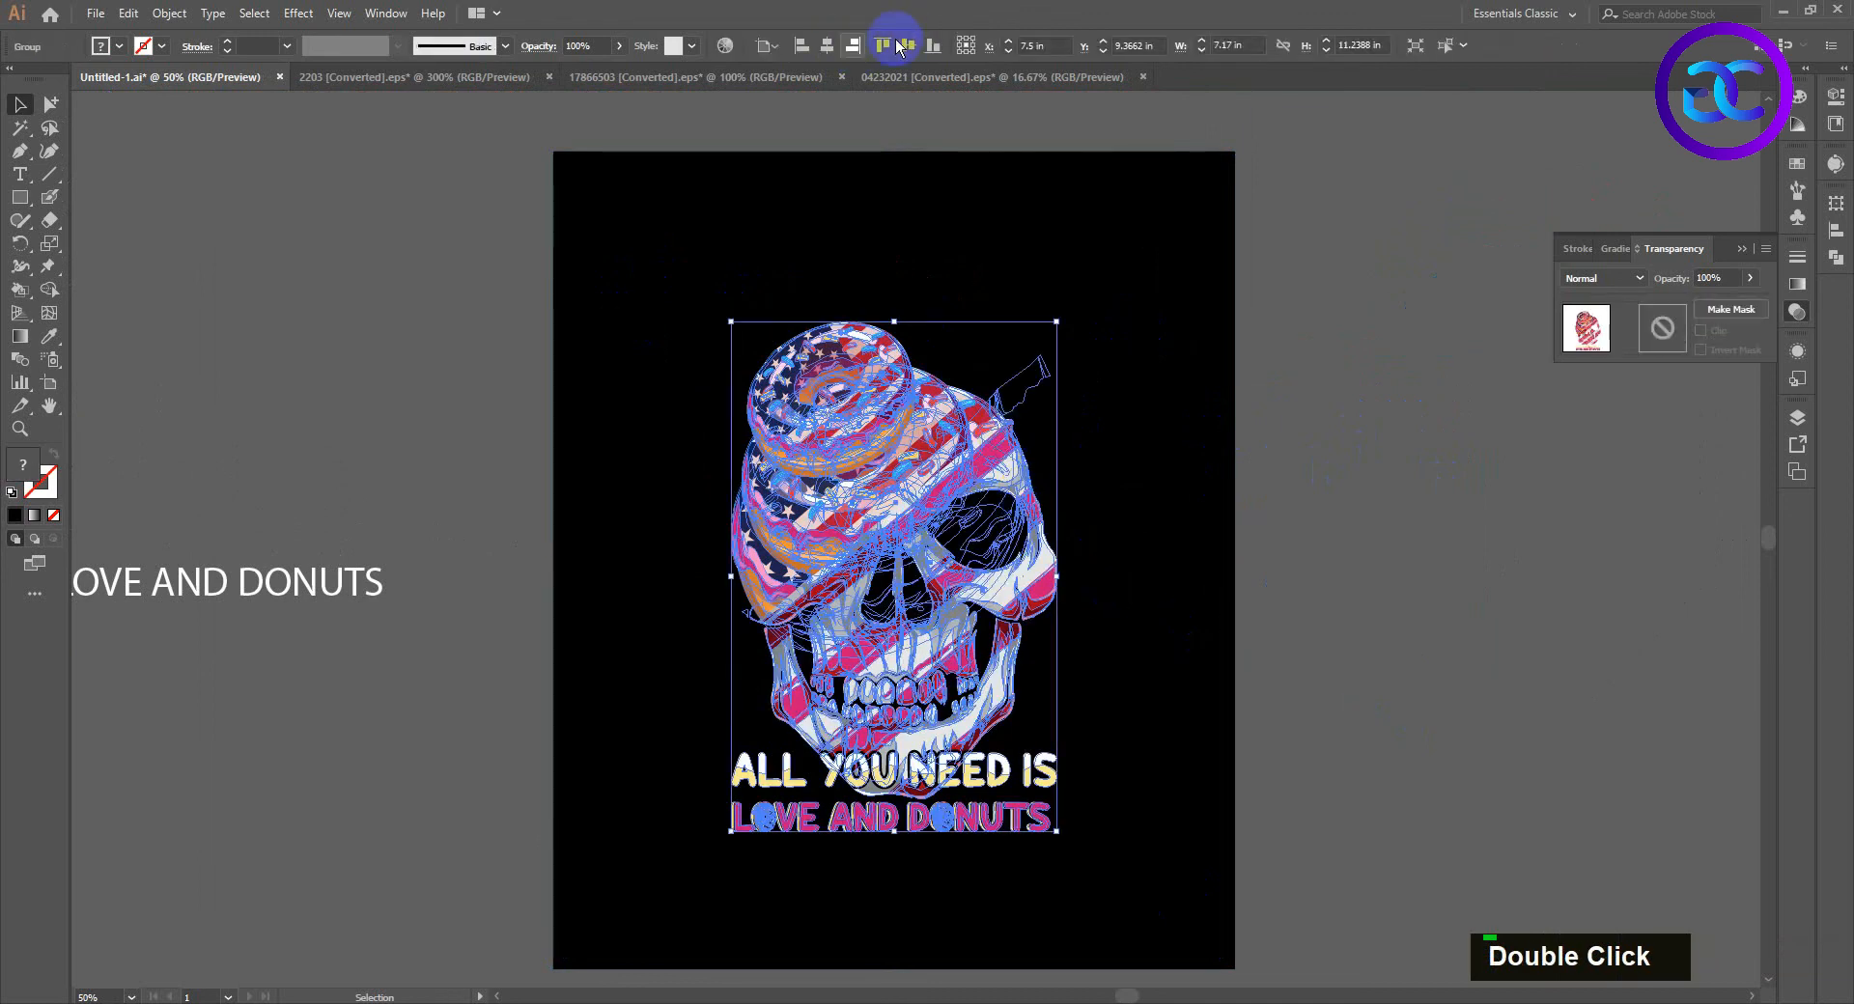
{"action": "left_click", "coordinate": [1261, 345]}
{"action": "scroll", "coordinate": [993, 504], "scroll_direction": "up", "scroll_amount": 1}
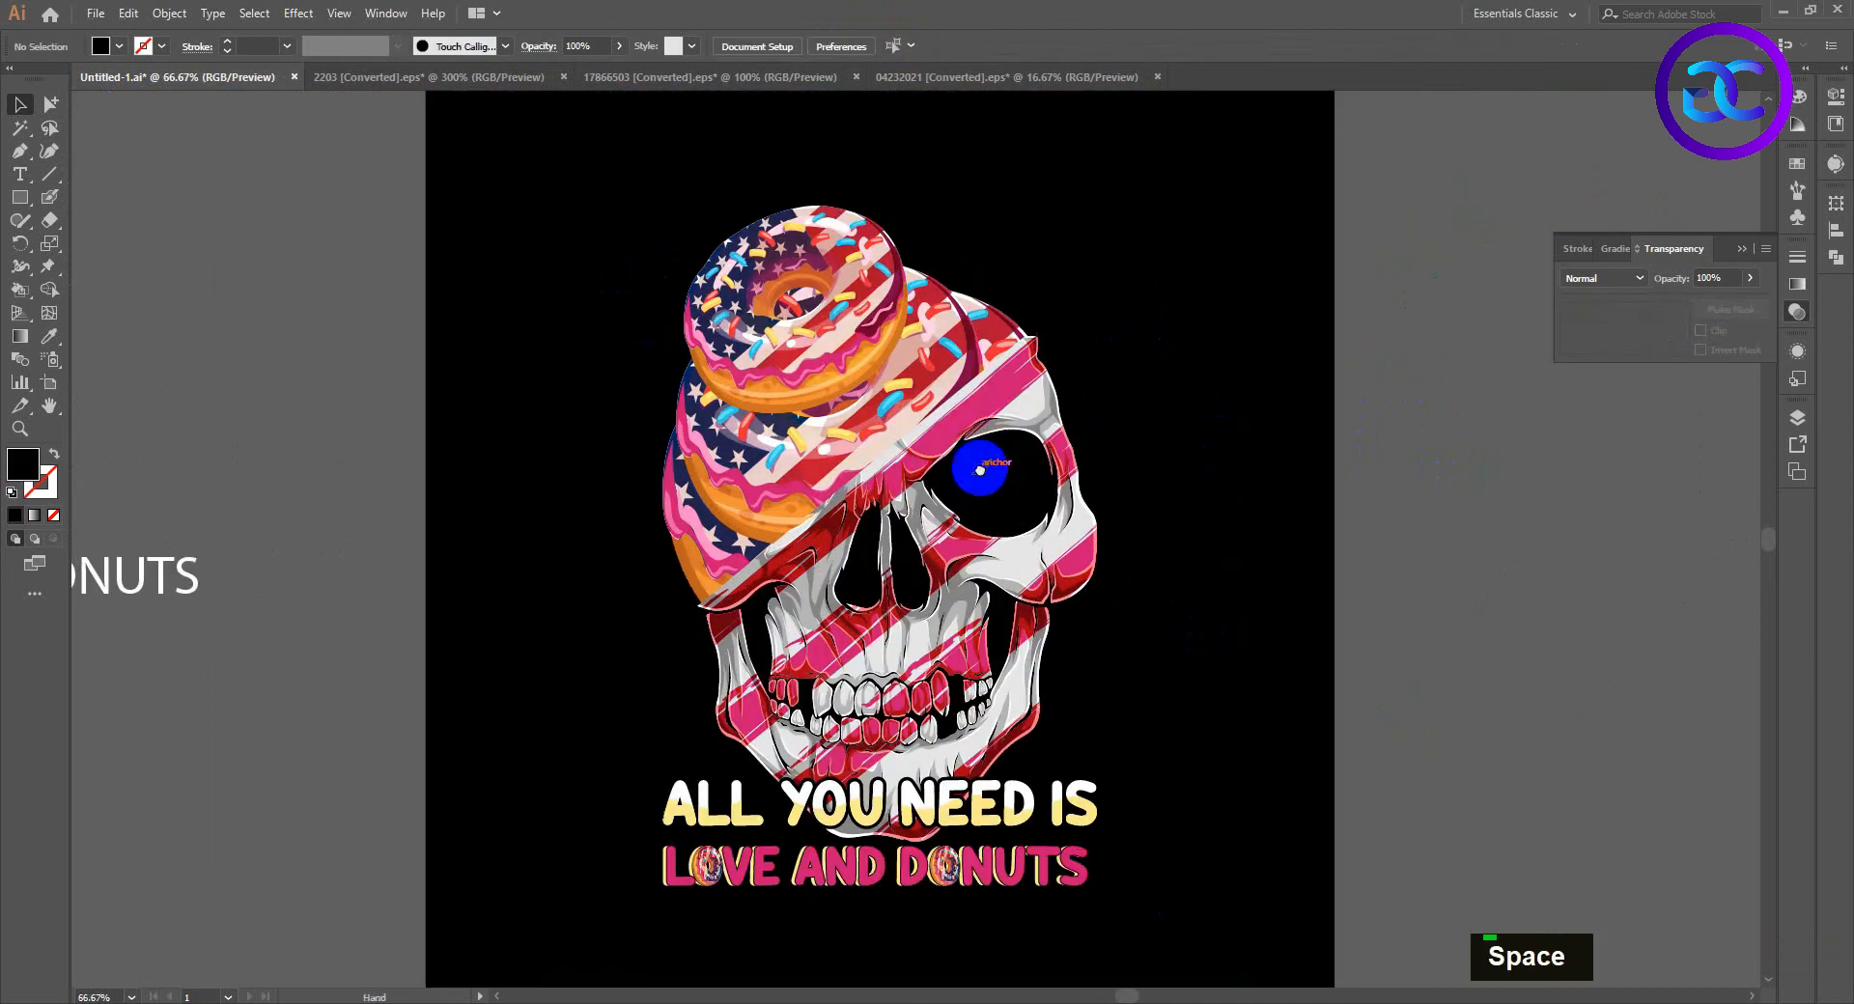